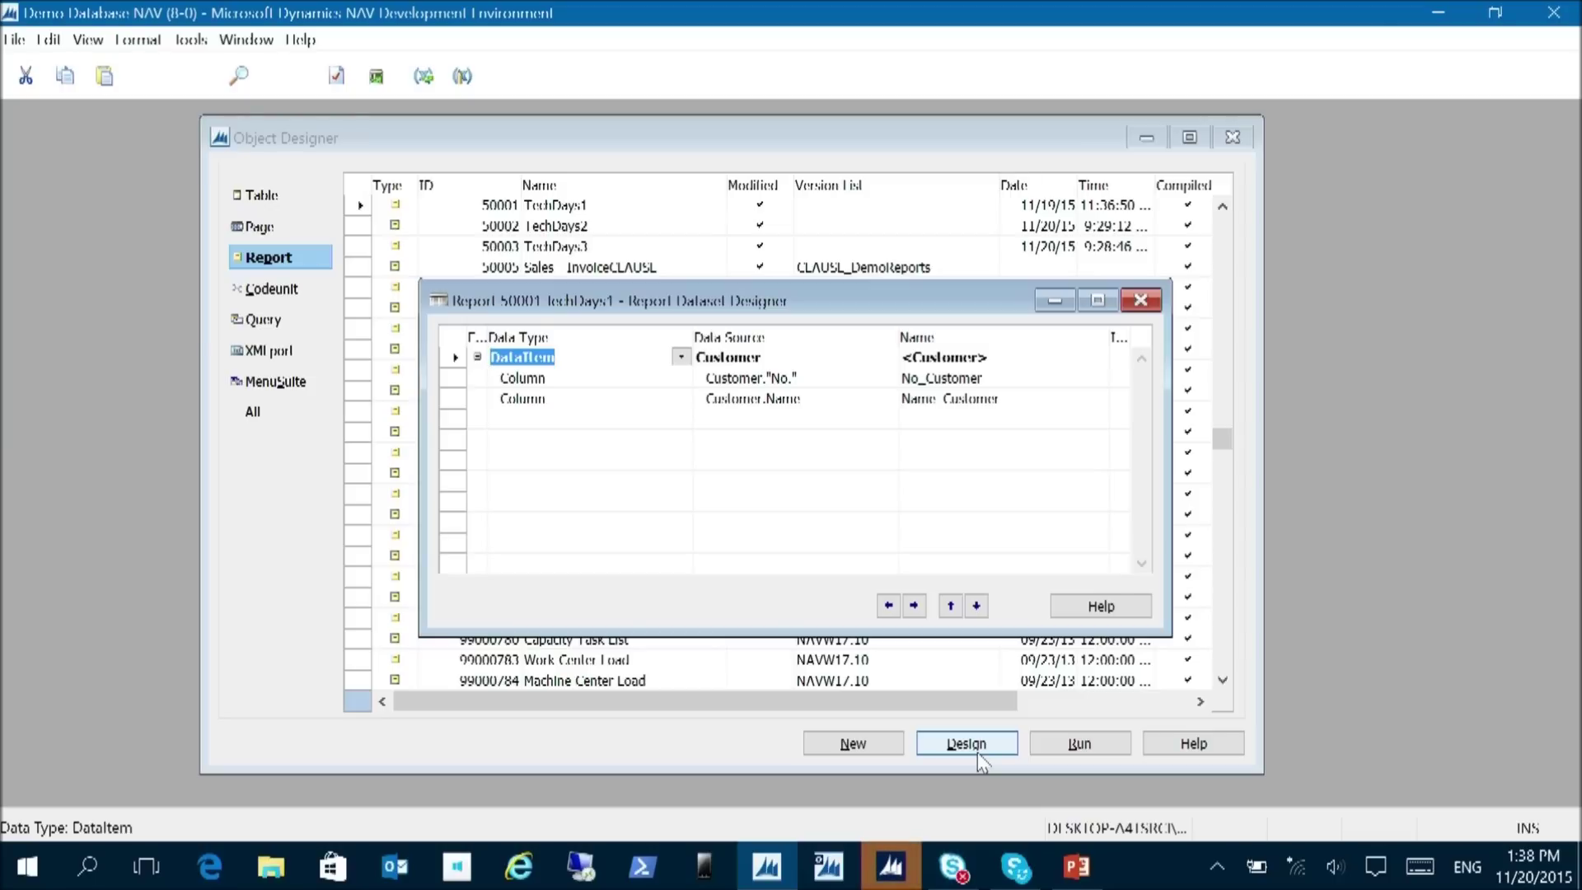
- Preview the TechDays1 report in the Dynamics NAV client and show its dataset with About This Report
click(913, 874)
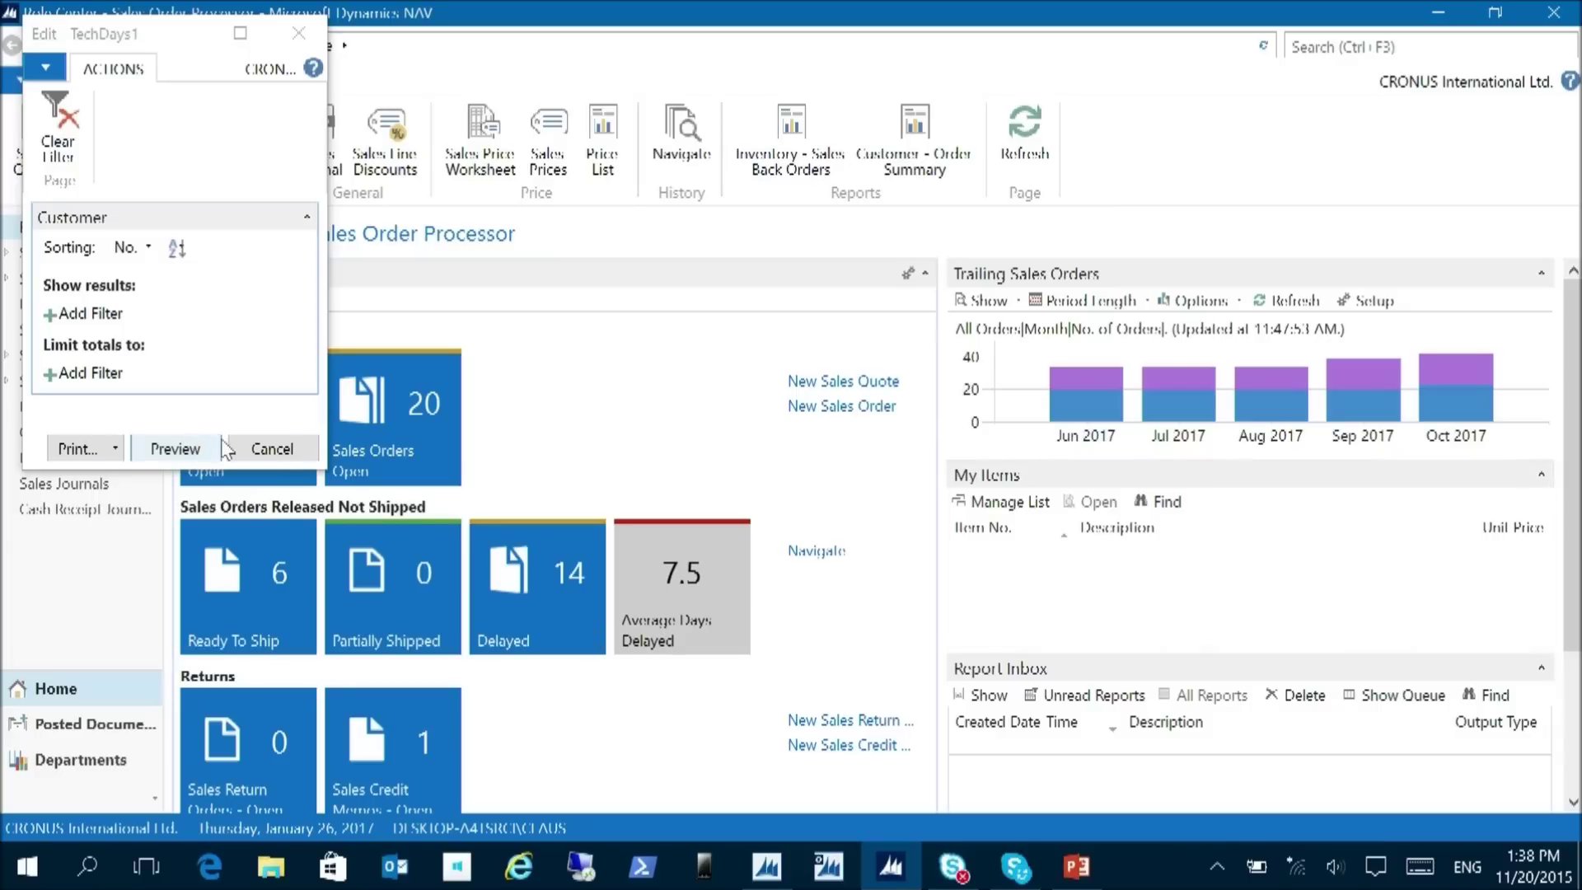
click(180, 448)
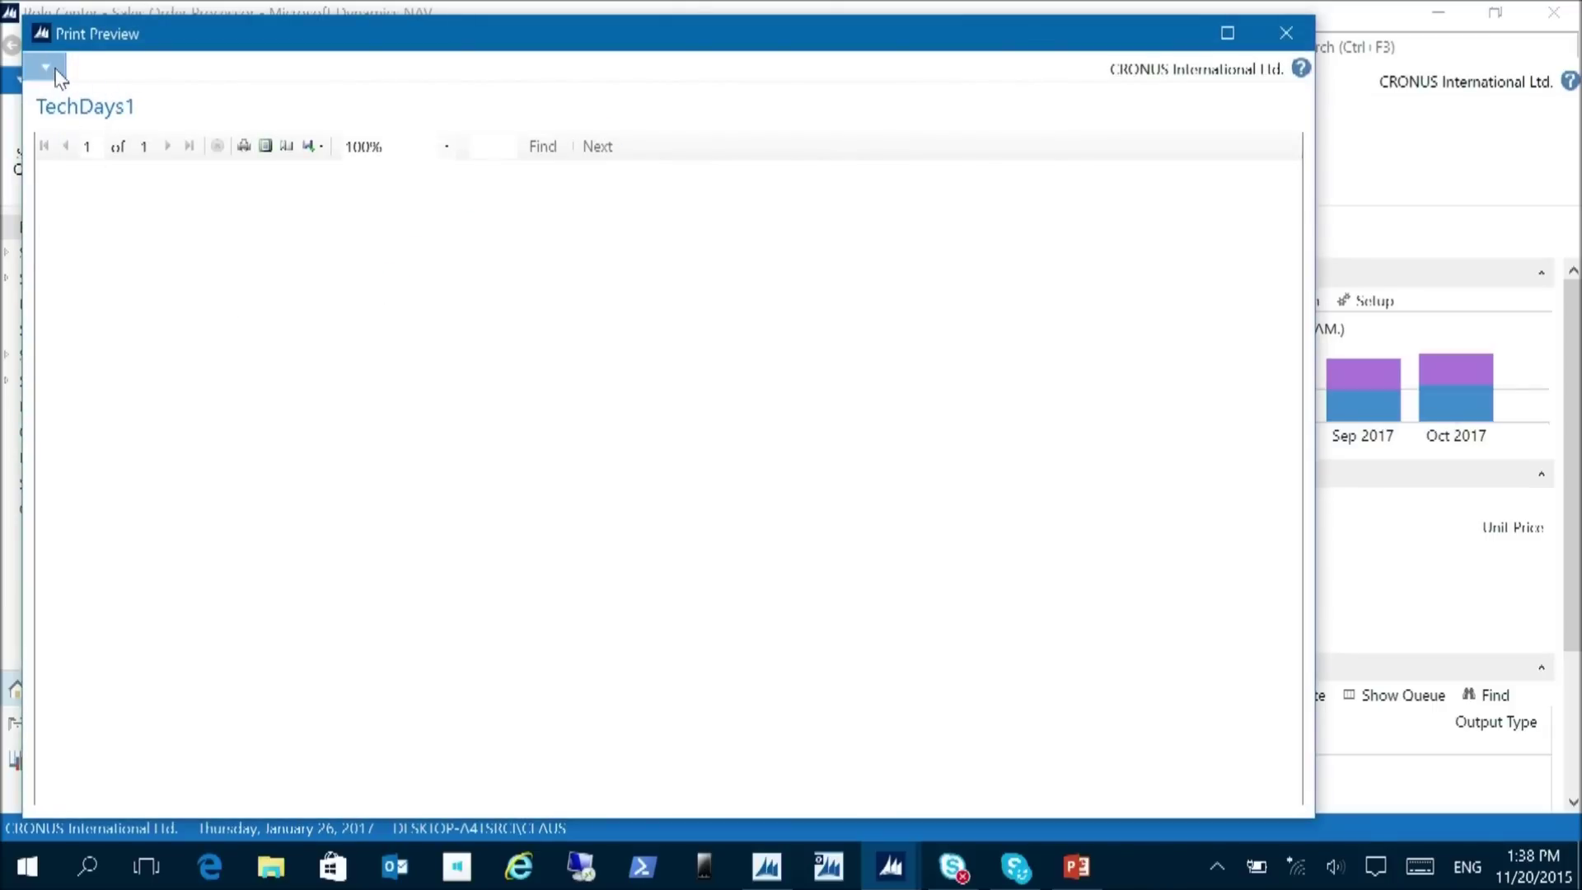
click(56, 76)
click(74, 166)
click(289, 187)
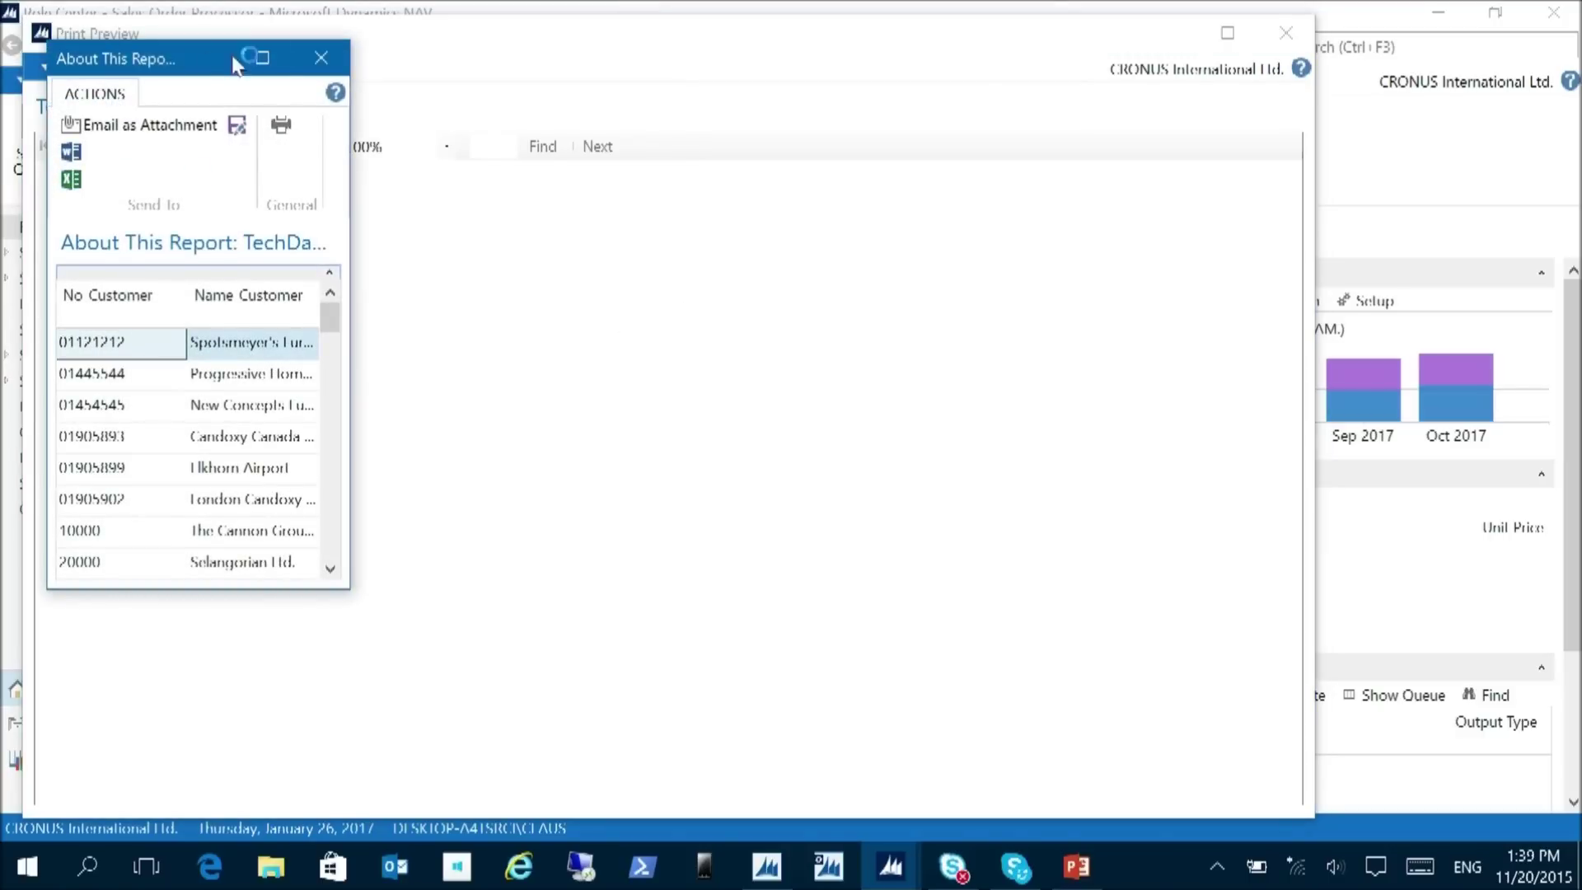
- Send the TechDays1 dataset to Excel and auto-fit the sheet's column widths so numbers and names are readable
click(255, 57)
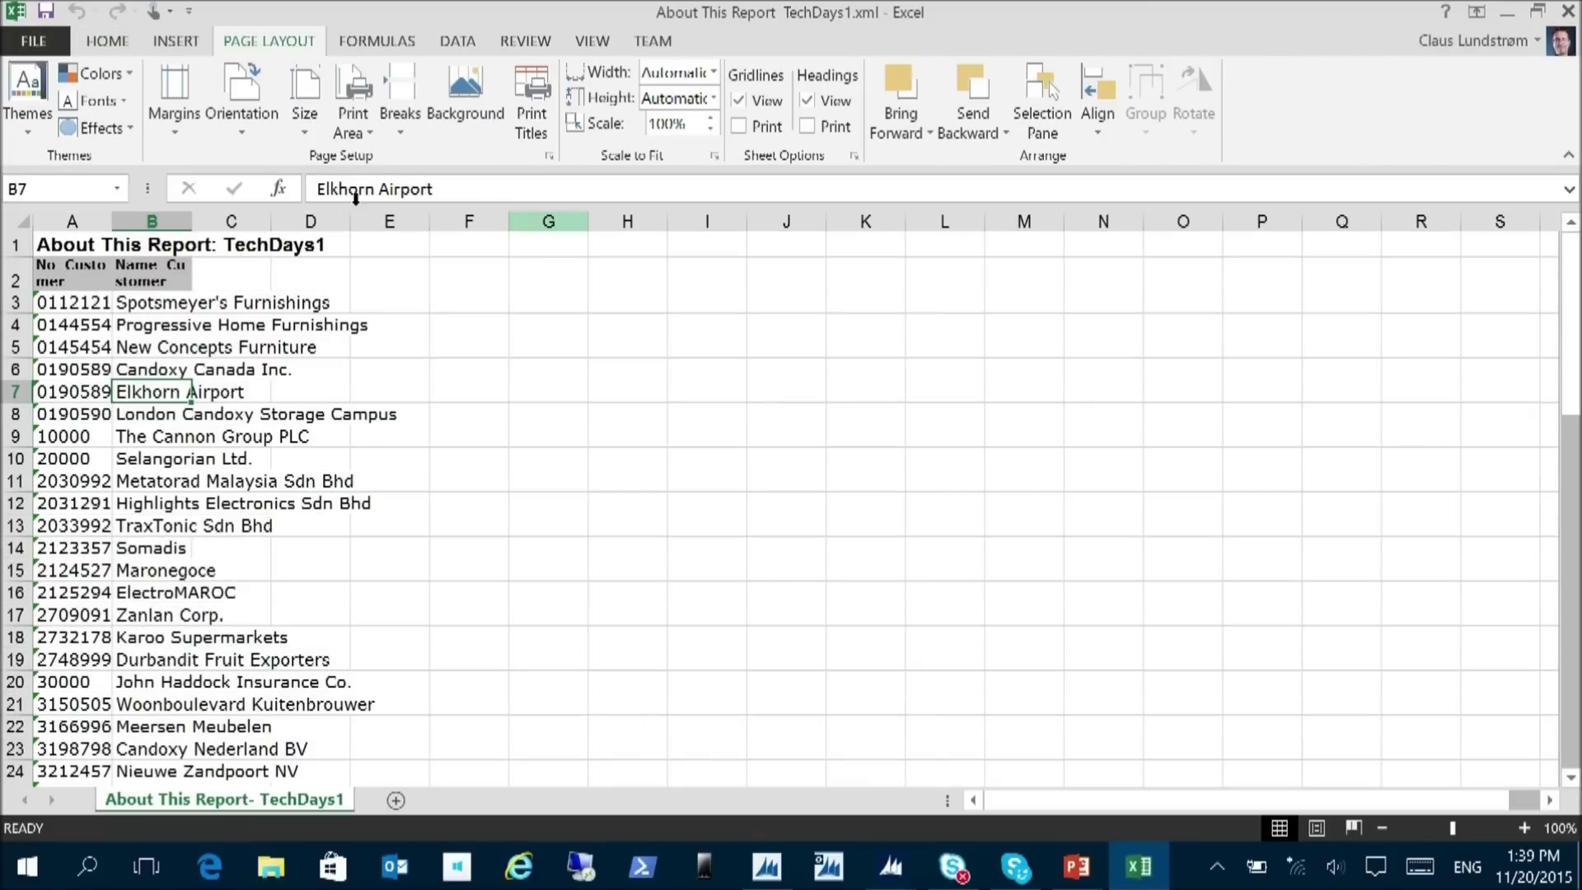
click(20, 228)
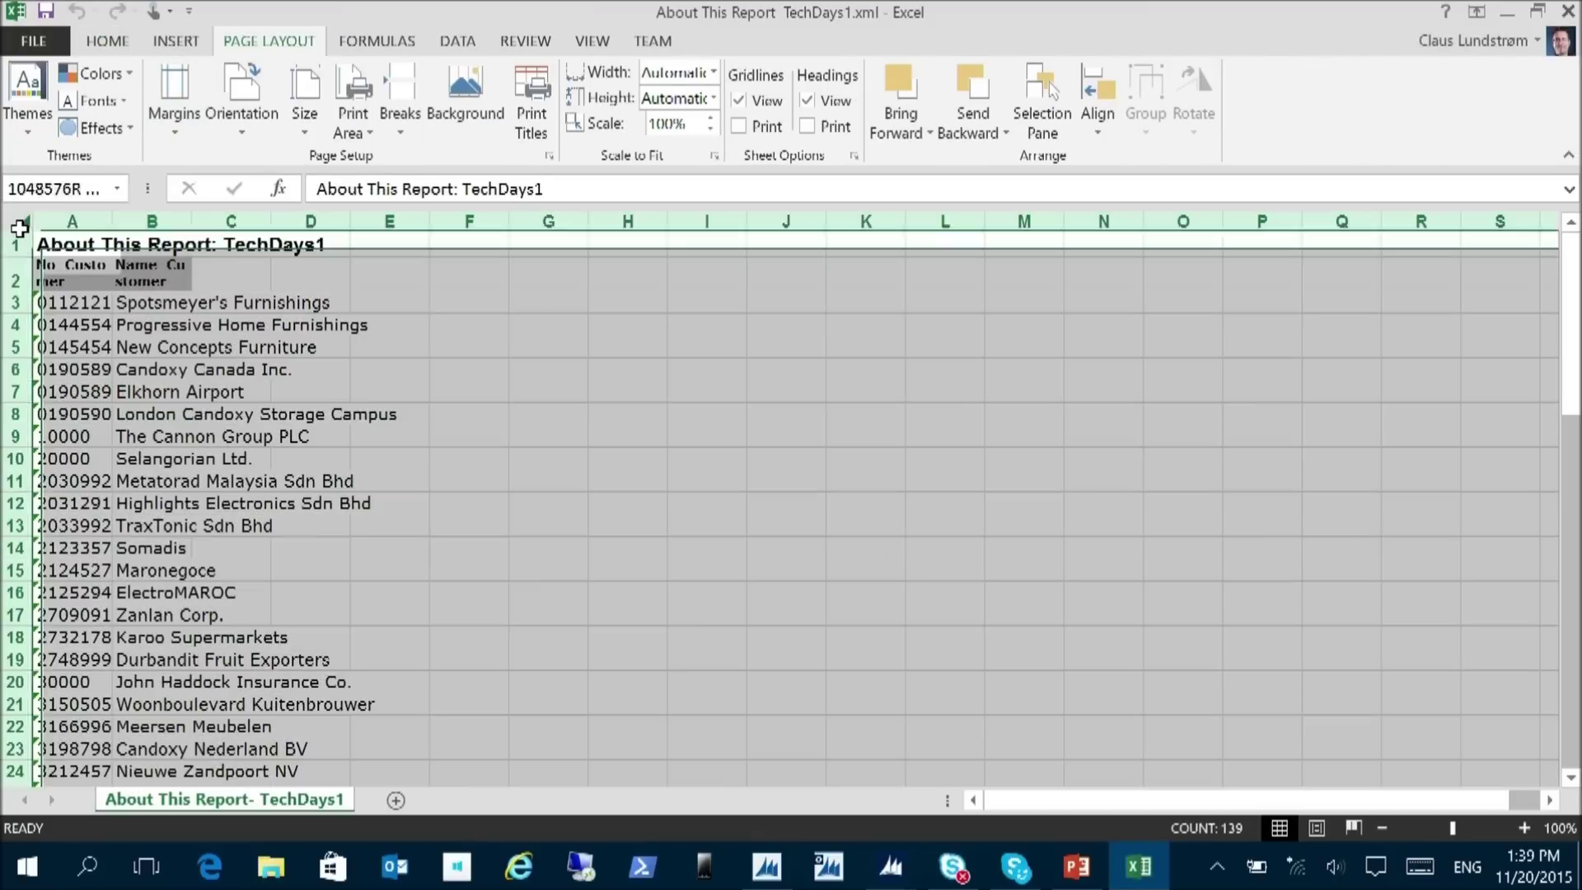
double_click(112, 220)
click(236, 304)
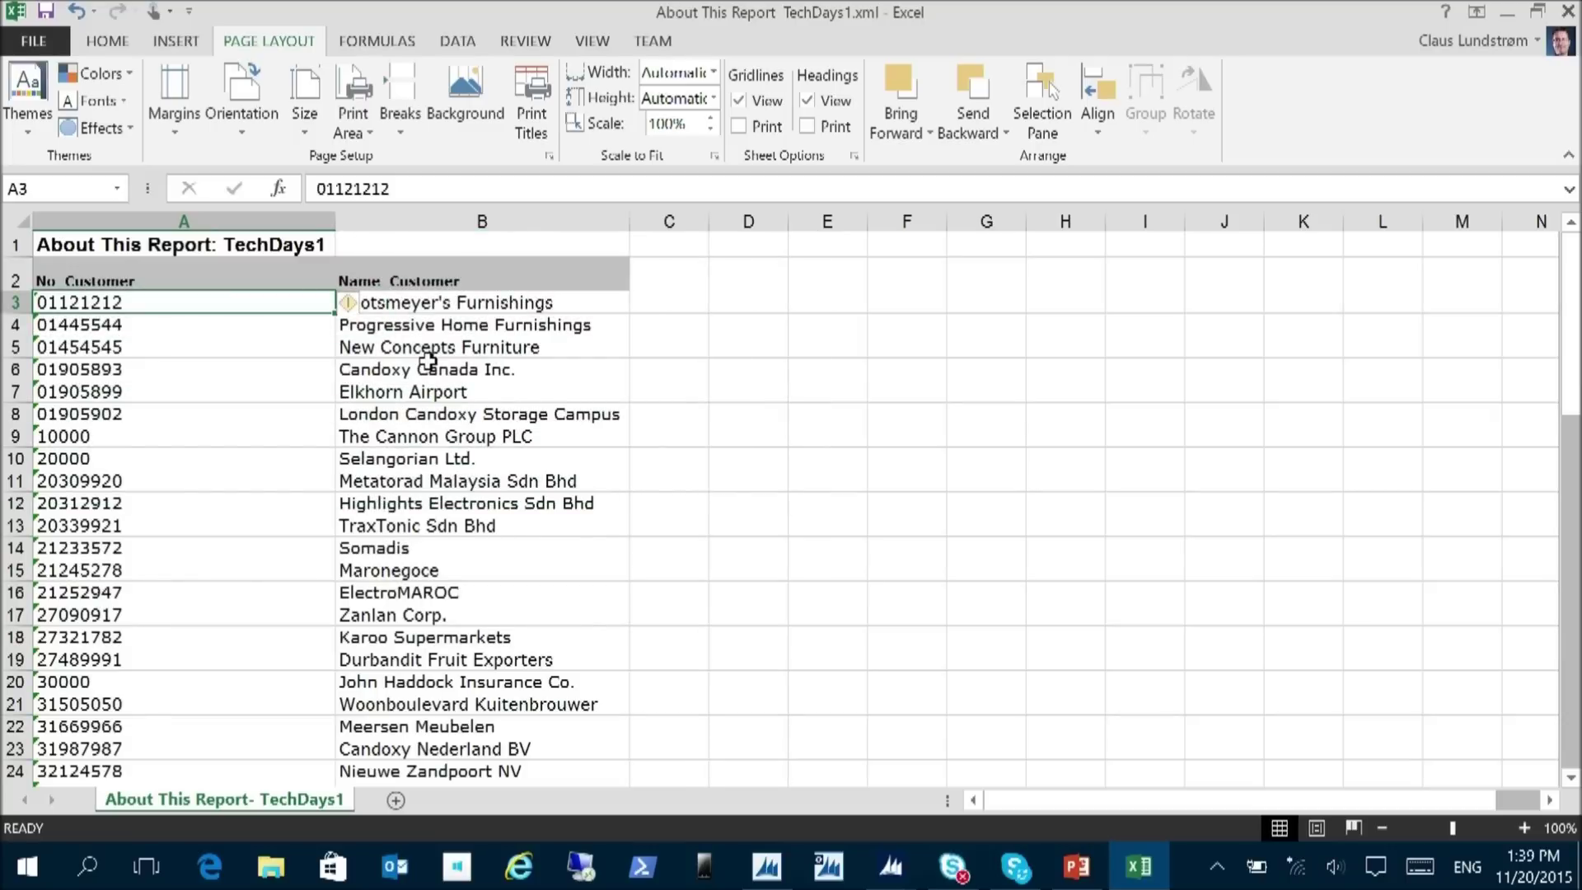
- Switch back to the NAV Development Environment and select the Customer.Name column in the report dataset
key(alt+Tab)
key(alt+Tab)
key(alt+Tab)
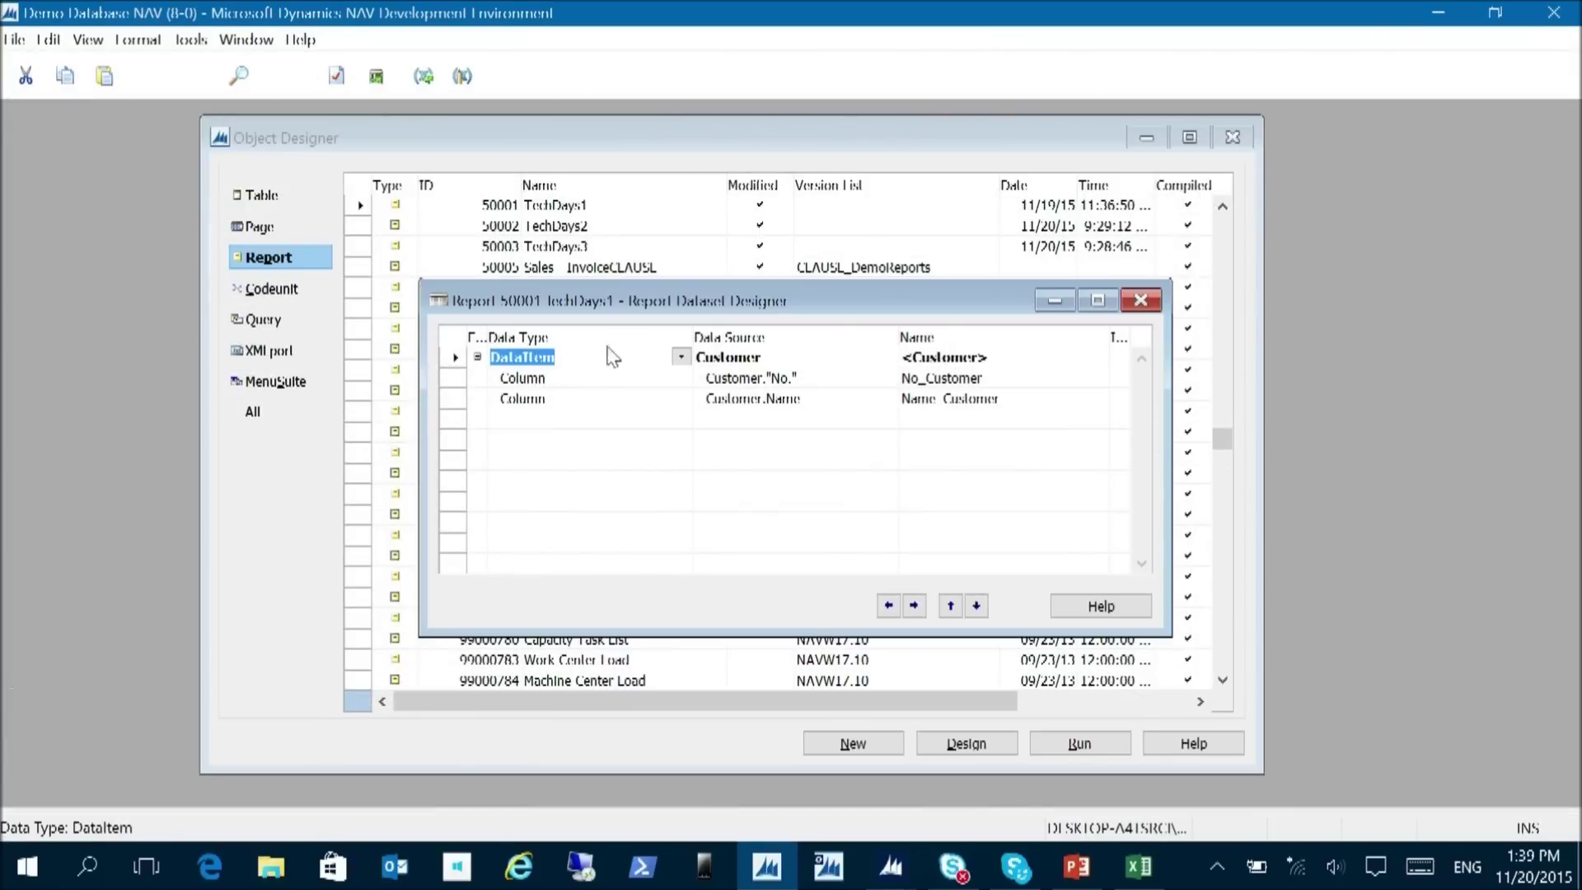
click(581, 396)
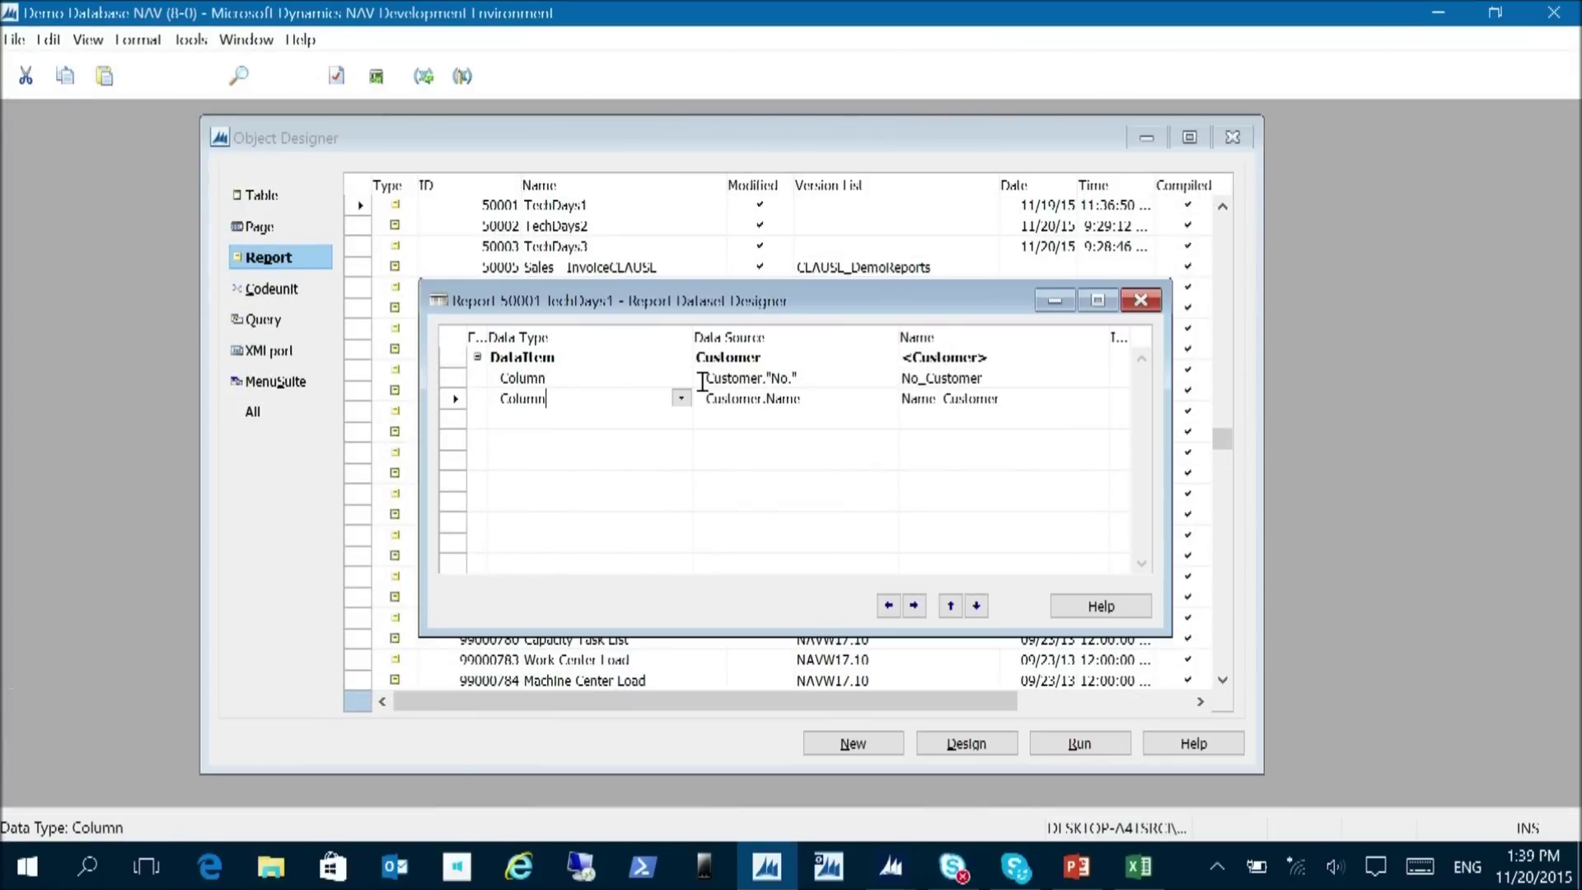
- Return to Excel and close the About This Report TechDays1 workbook without saving changes
key(alt+Tab)
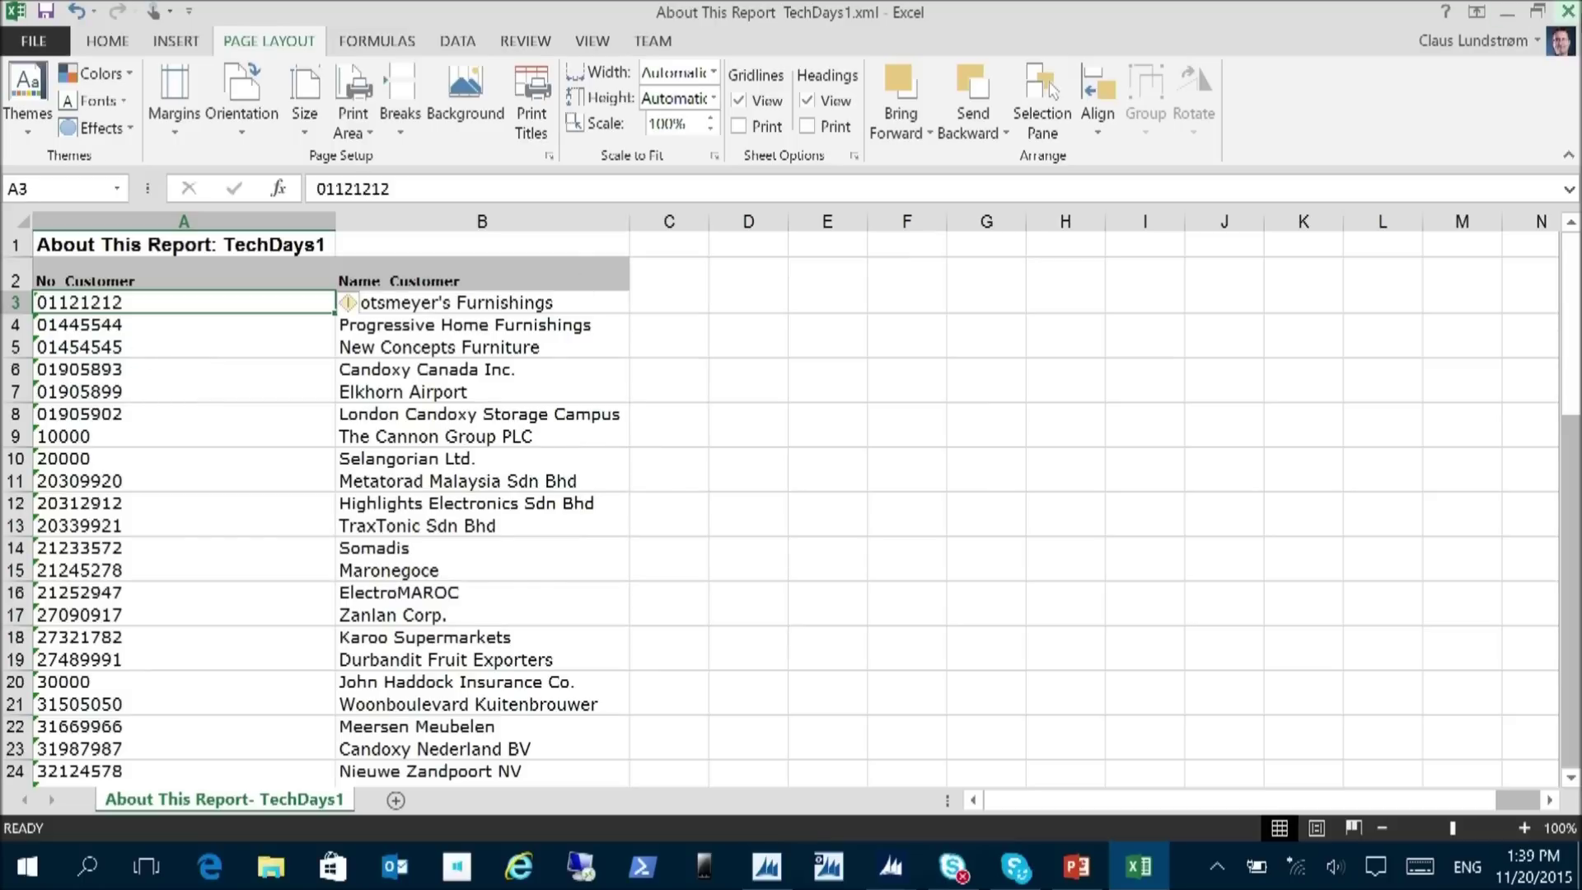
click(1566, 16)
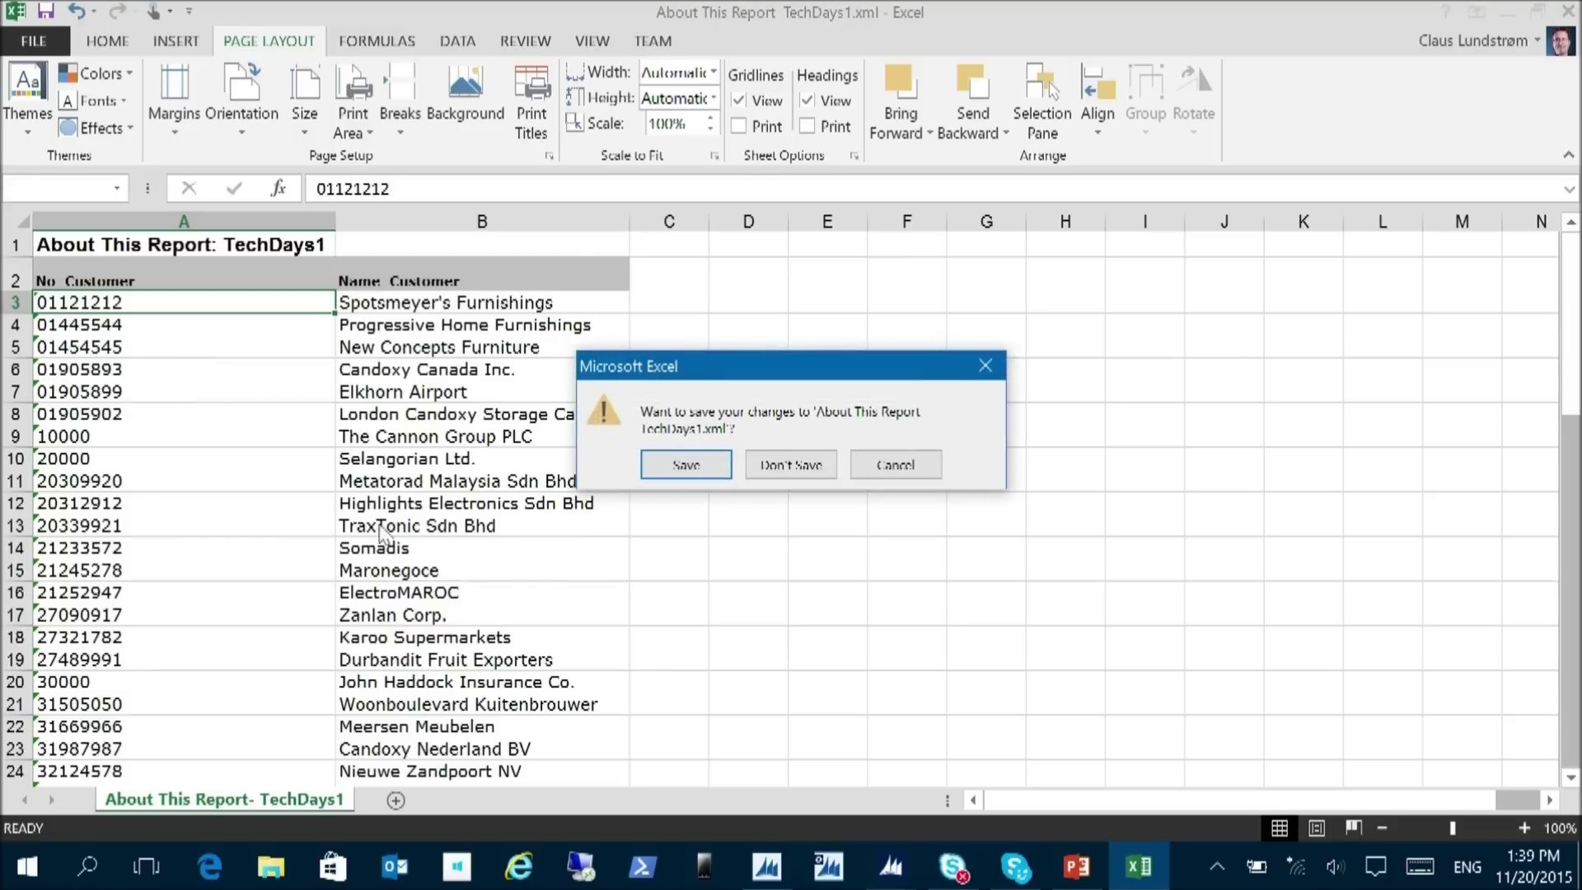
click(865, 468)
click(1566, 12)
click(805, 463)
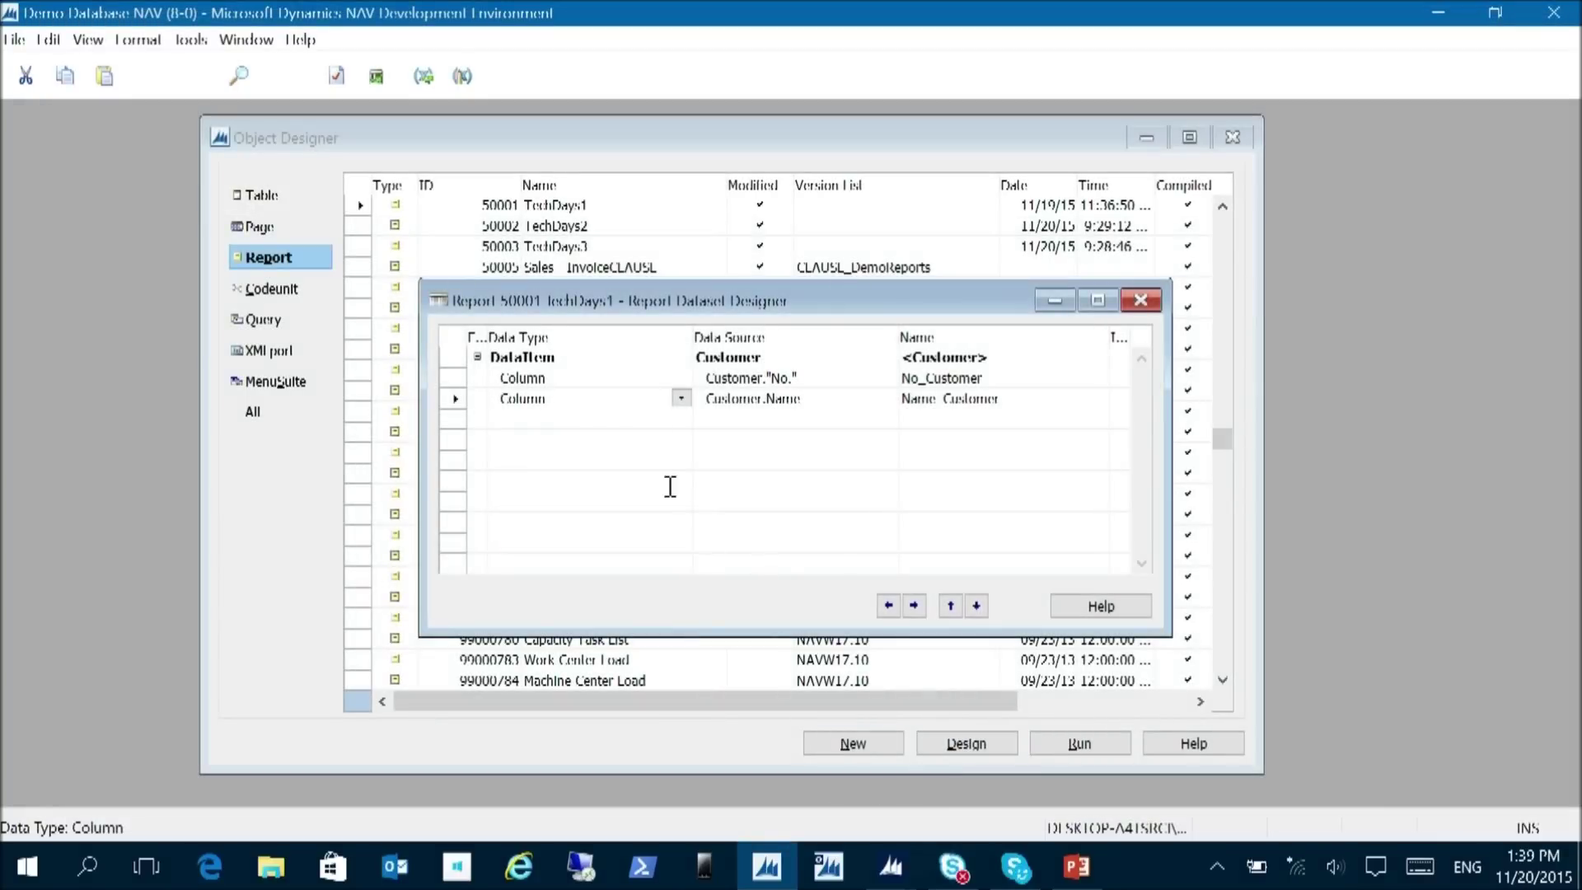
- Open the TechDays1 report layout in Visual Studio and insert a table into the report body
key(alt+v)
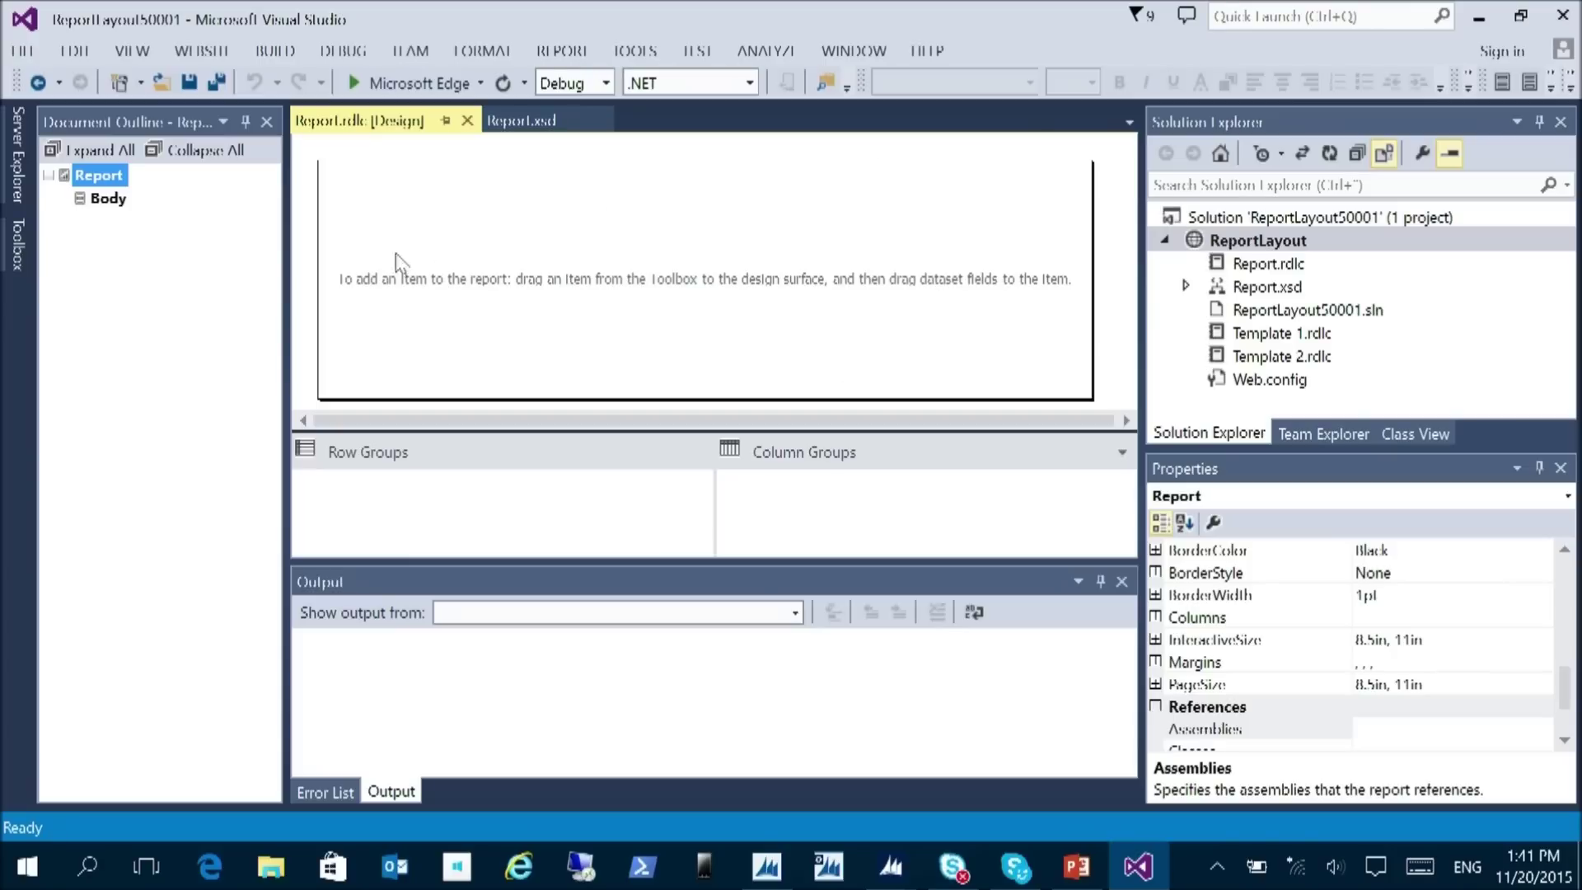
right_click(381, 200)
mouse_move(512, 289)
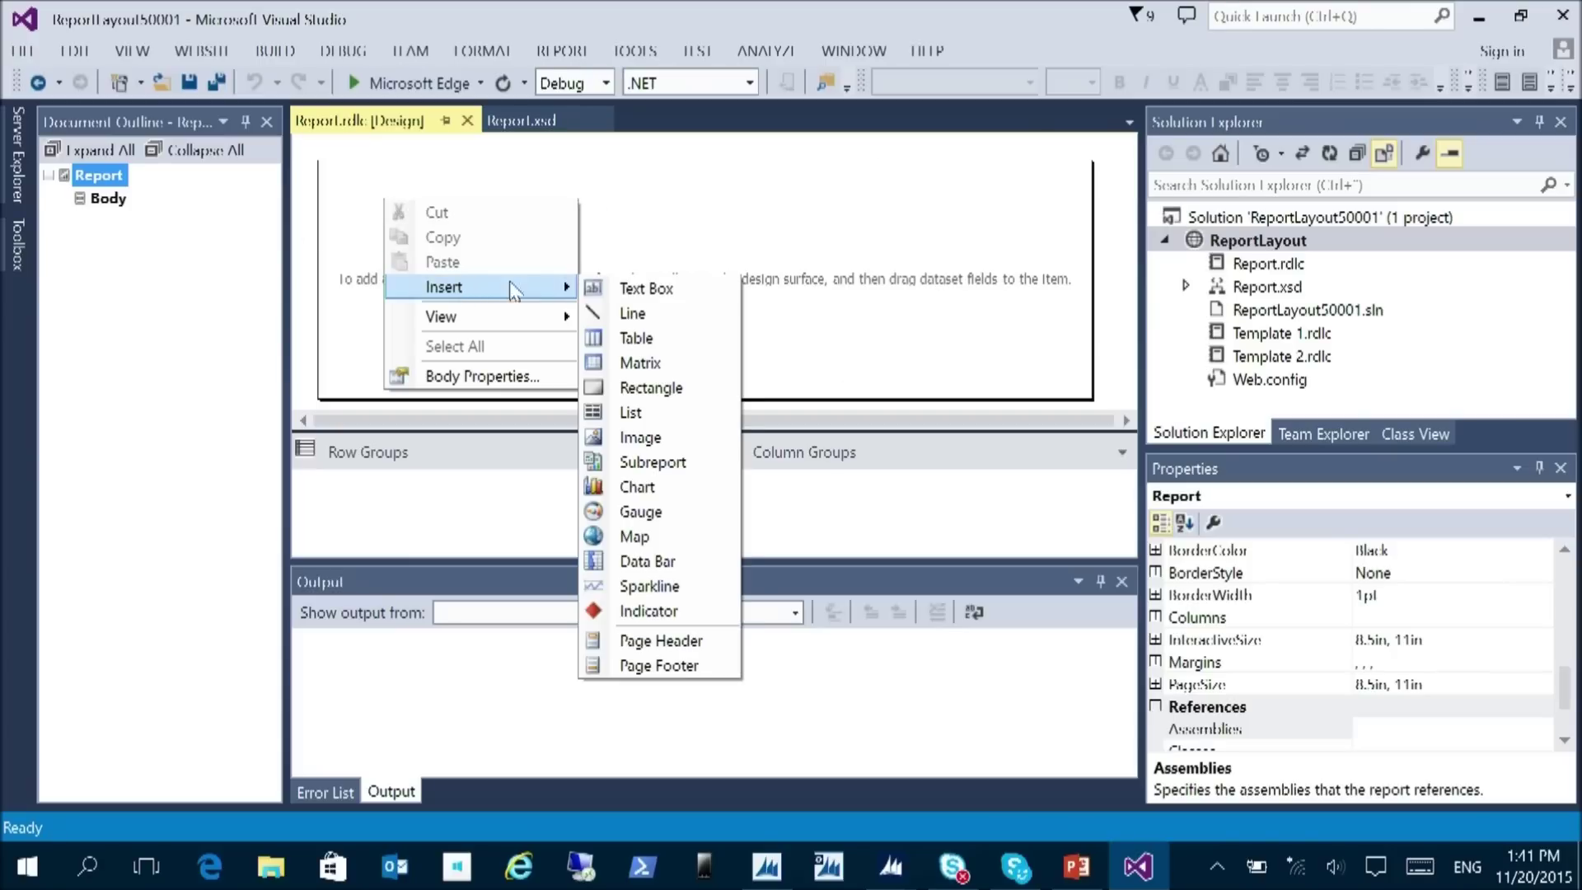
click(681, 288)
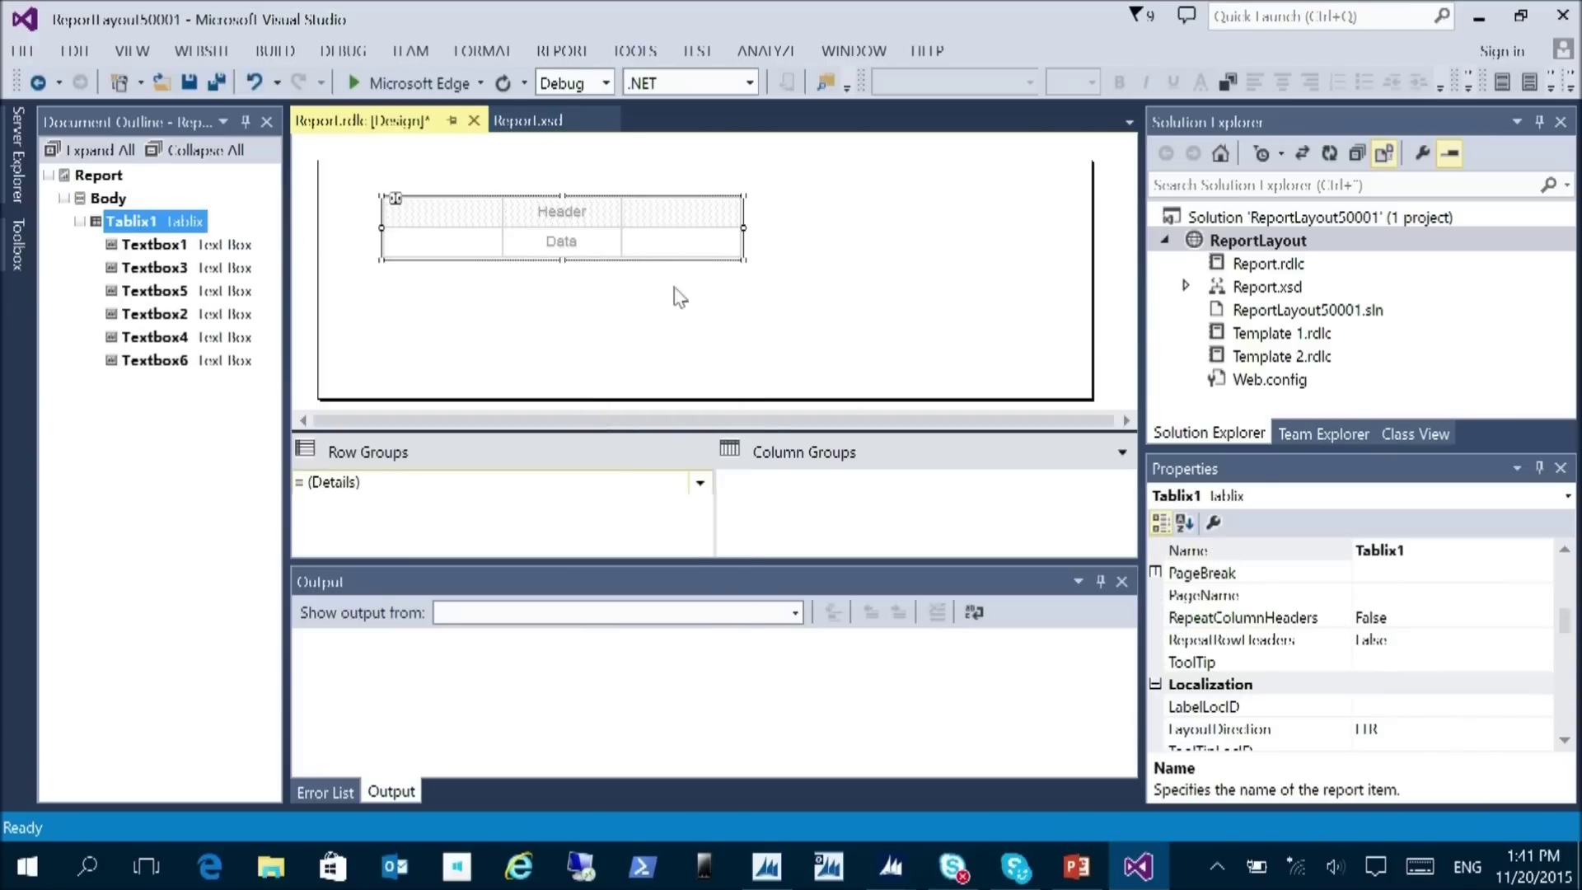
- Set the background color of the table's header row to Yellow
click(432, 224)
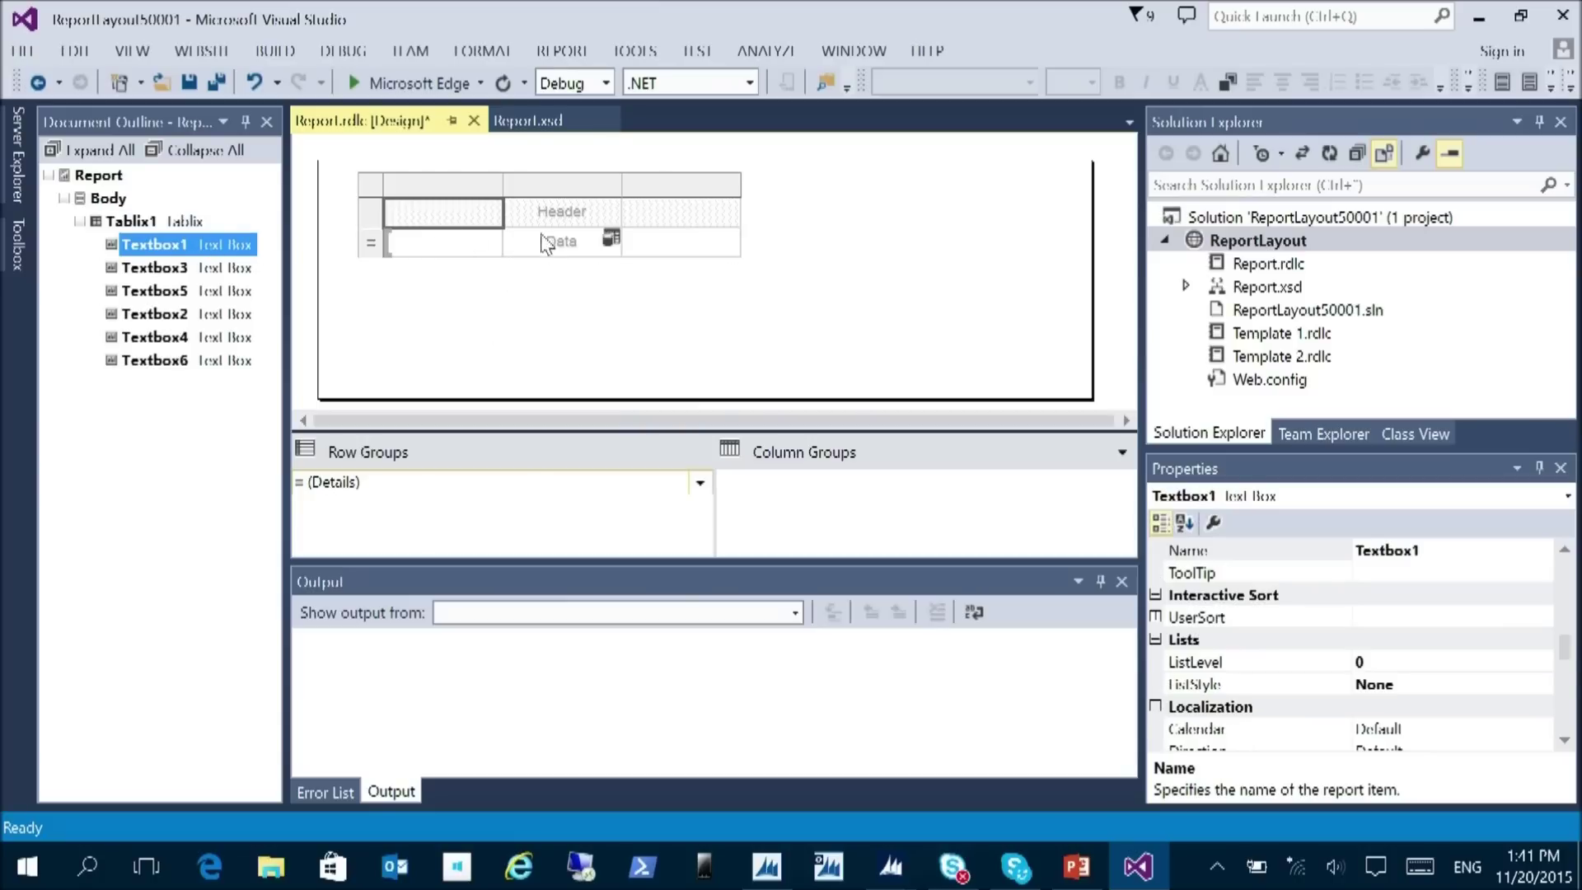
click(370, 214)
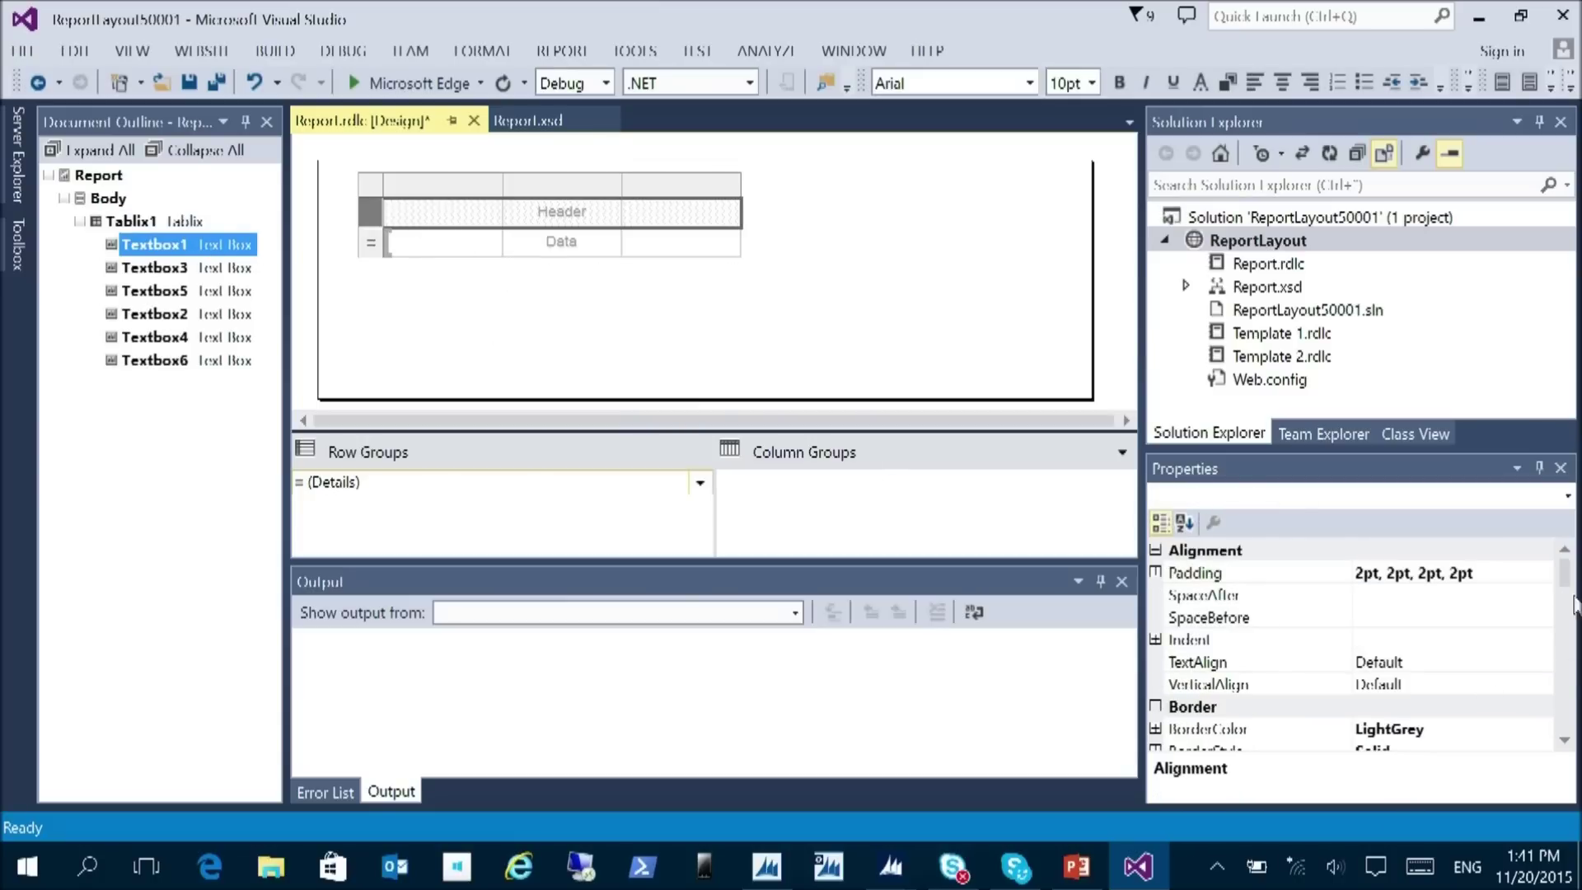
drag(1563, 575, 1567, 615)
click(1507, 619)
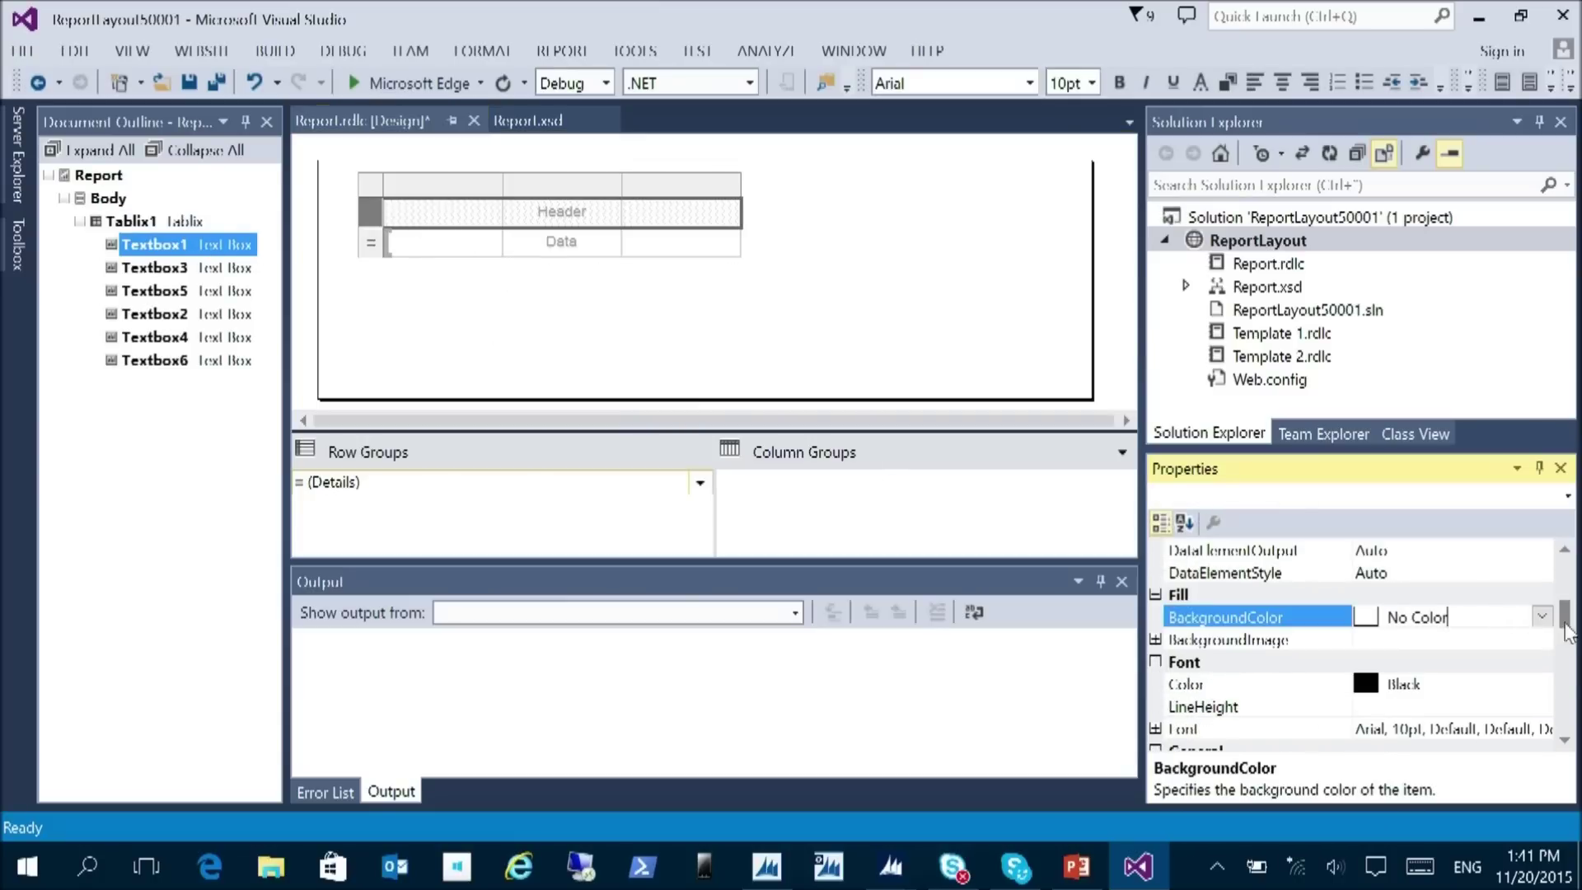
click(1541, 616)
click(1414, 481)
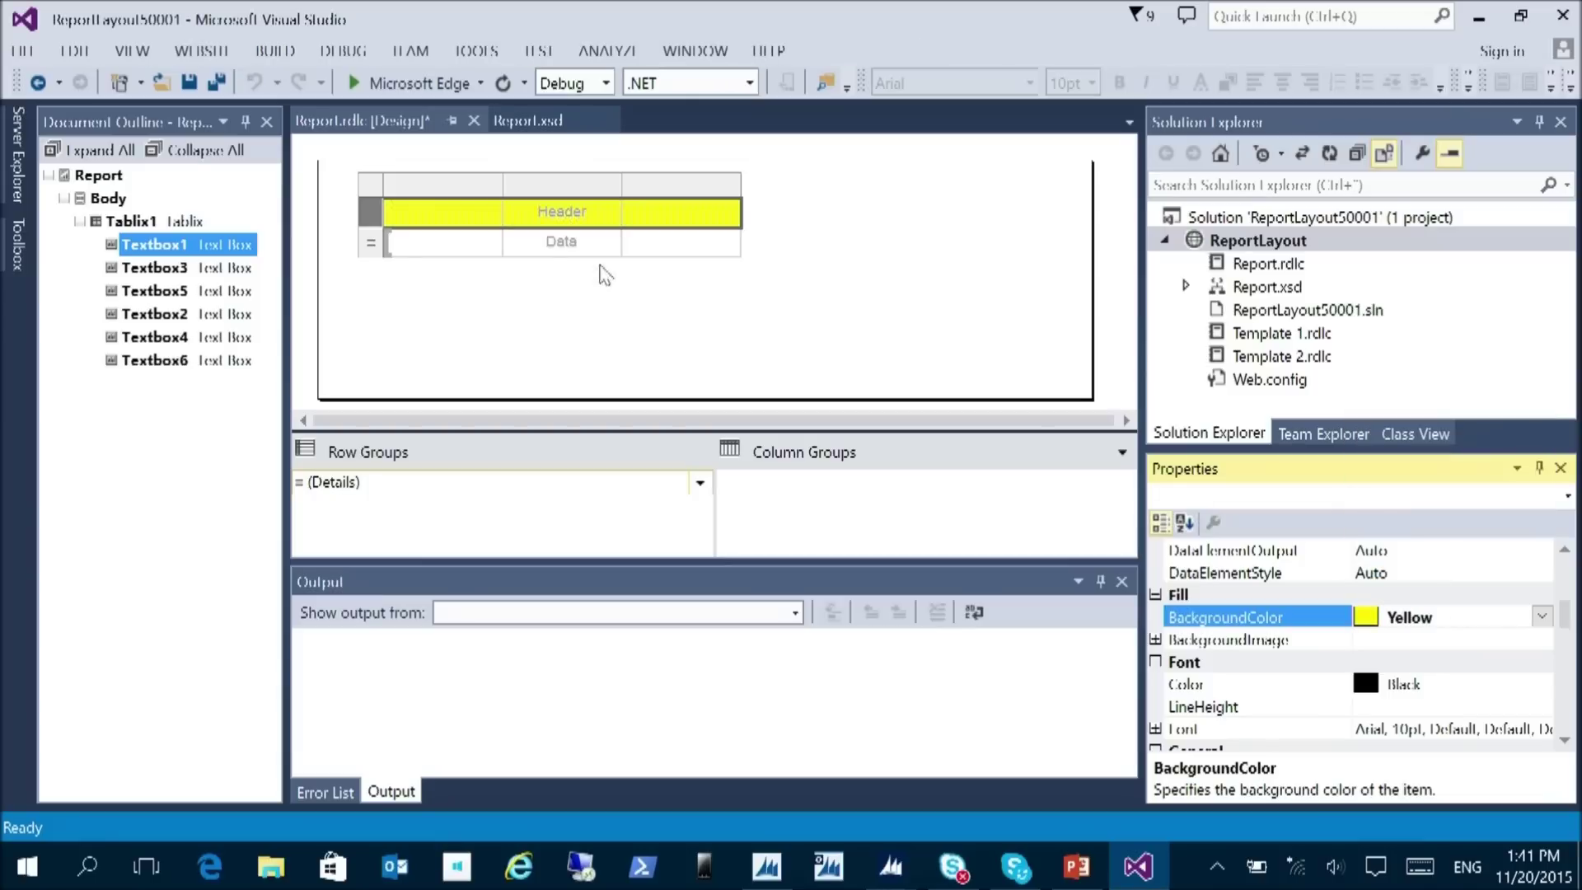
- Set the background color of the table's data row to HotPink
click(371, 248)
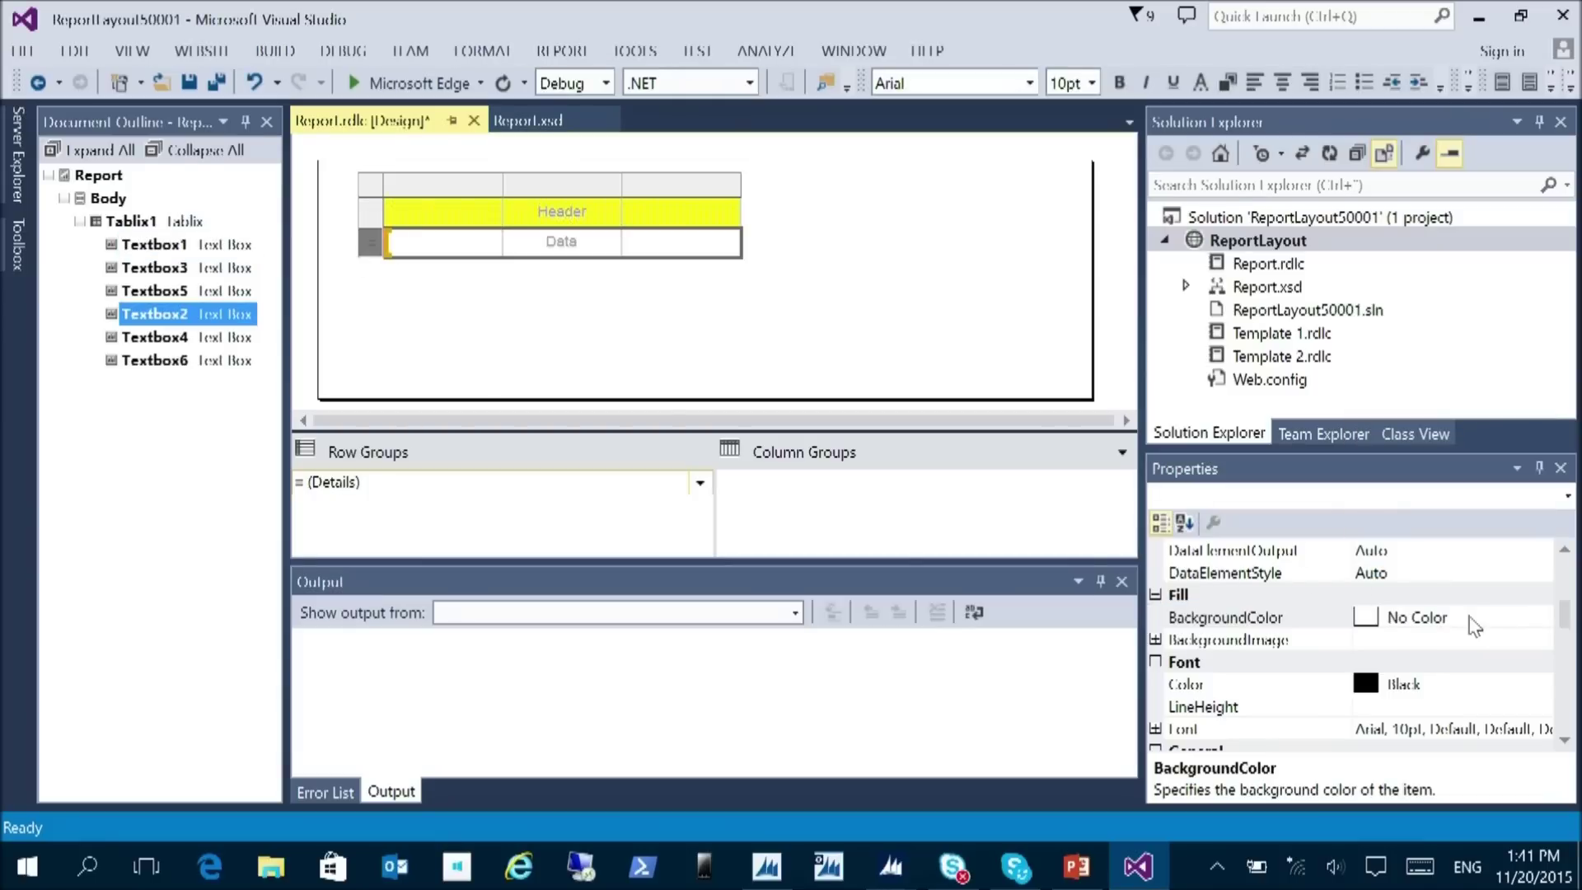
click(1516, 618)
click(1540, 617)
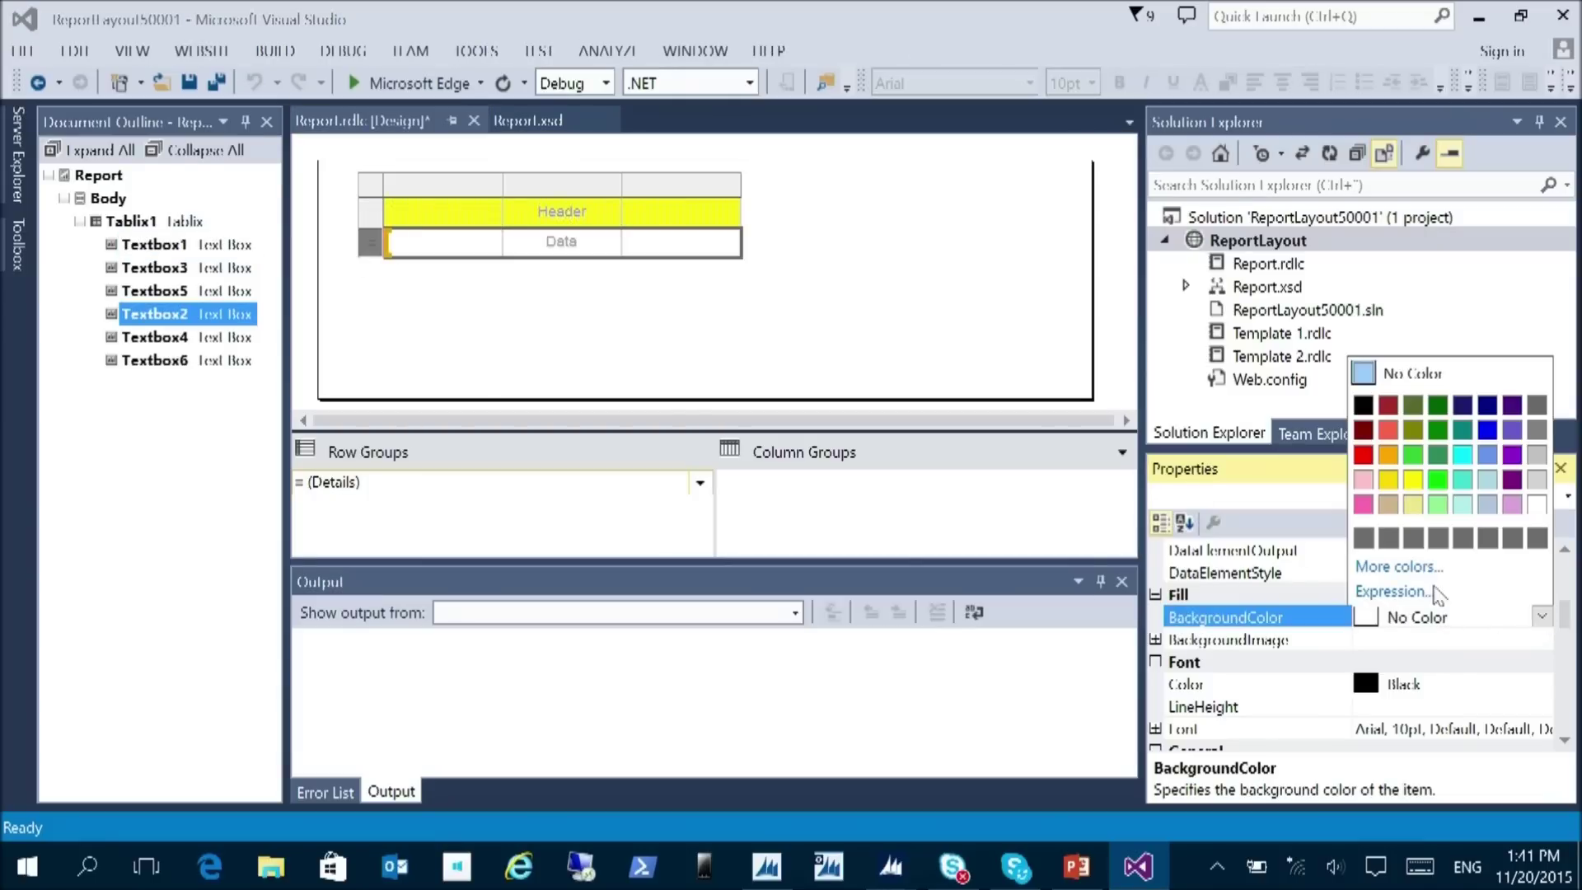
click(1365, 508)
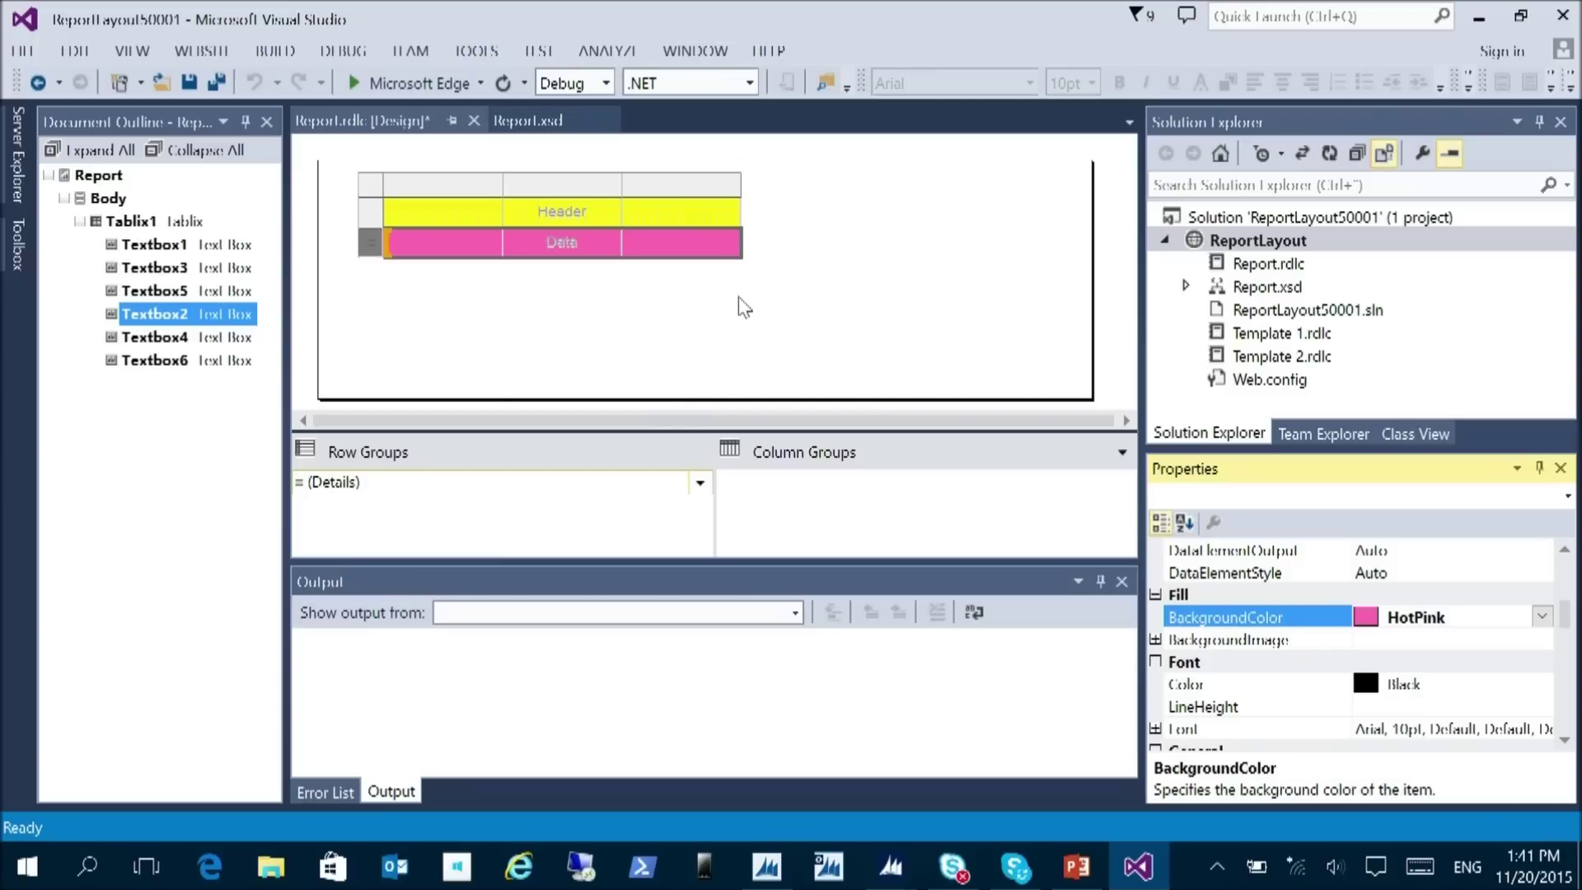
- Undo the background colors of both table rows and save the report layout
click(1025, 296)
key(ctrl+z)
key(ctrl+z)
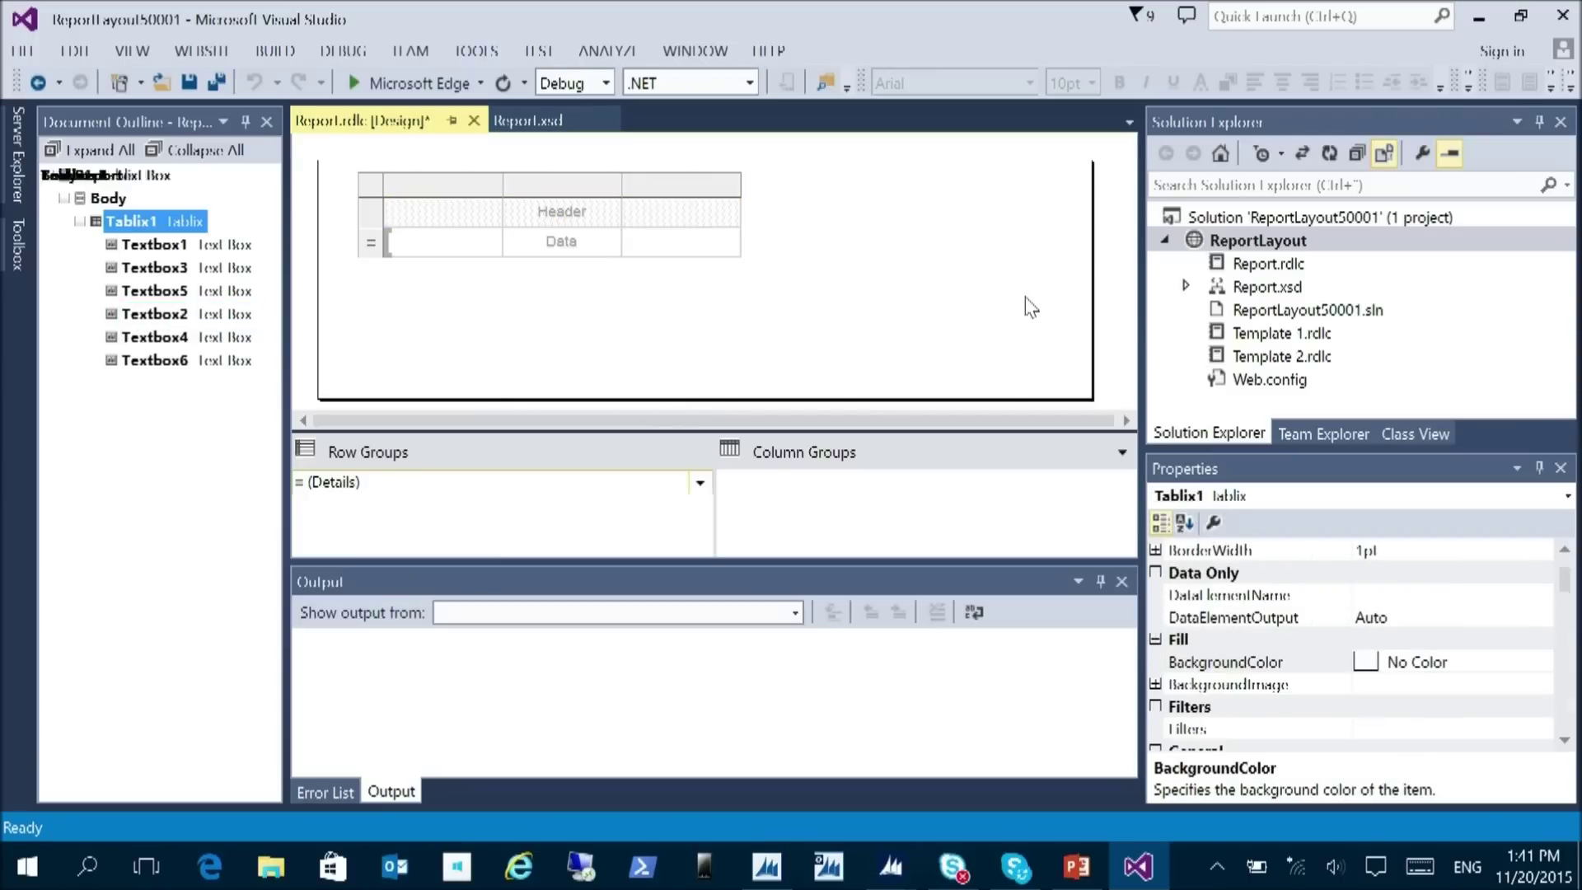
key(ctrl+s)
- Switch to Dynamics NAV and close the TechDays1 dataset view, its preview, its request page and the Role Center
key(alt+Tab)
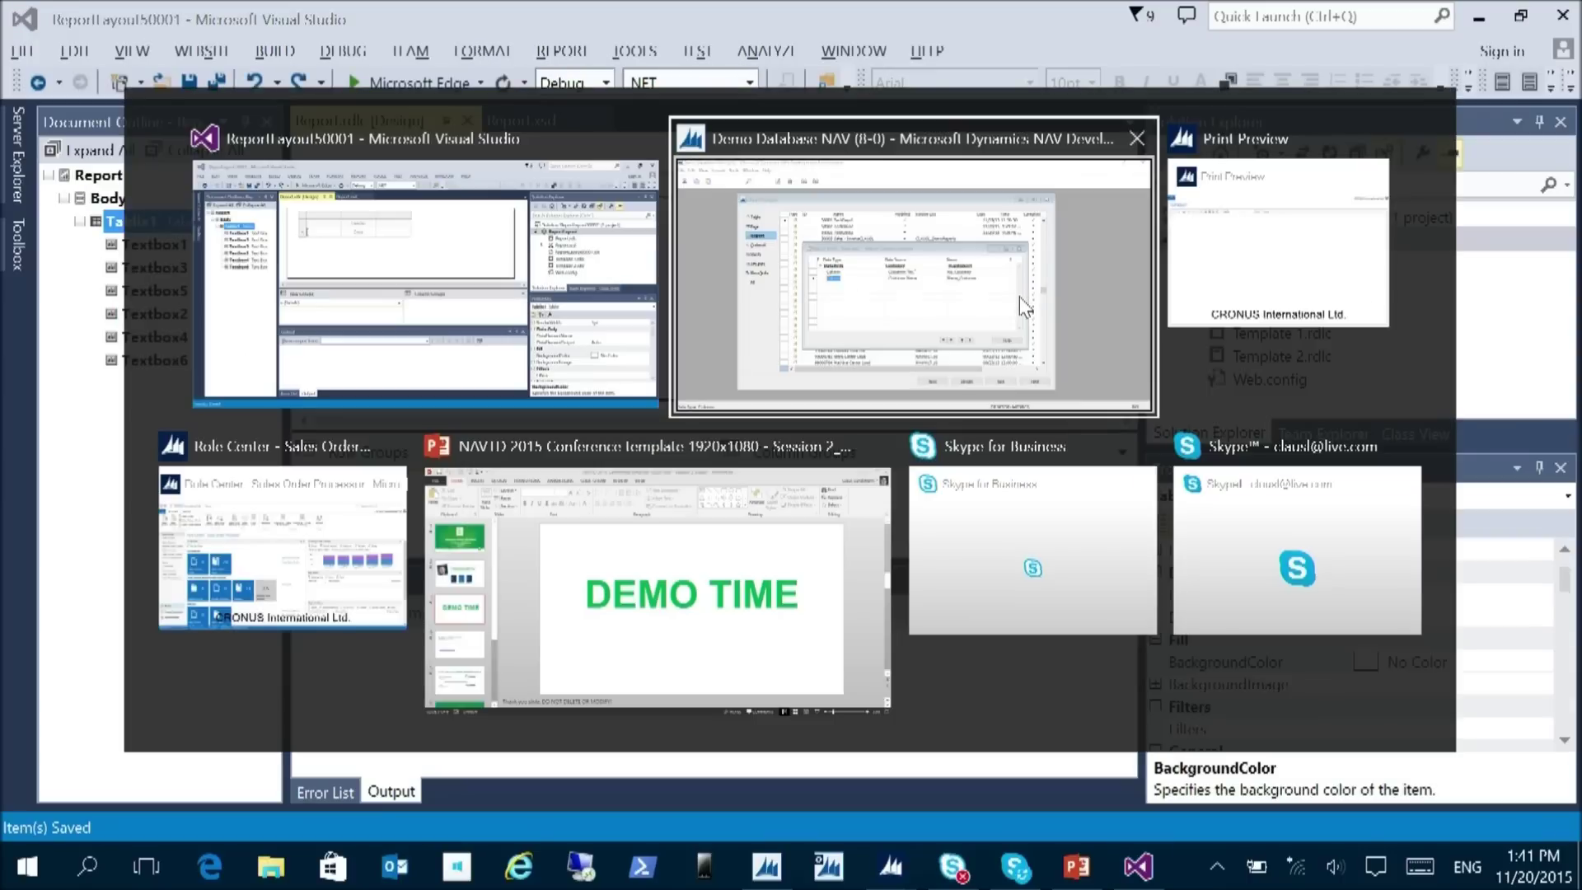
key(Return)
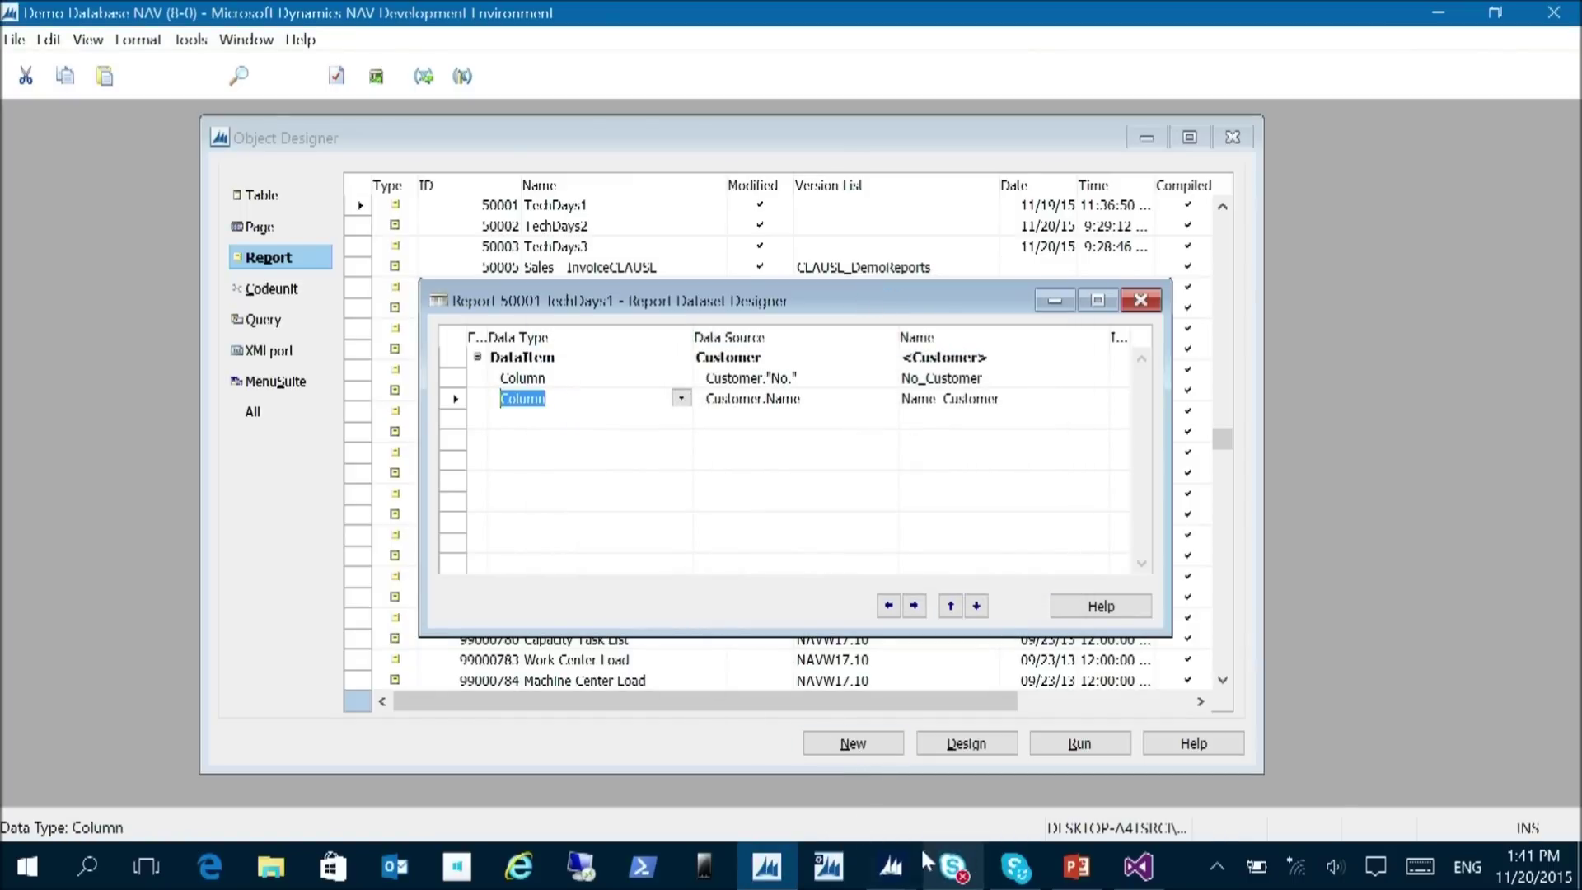
mouse_move(906, 856)
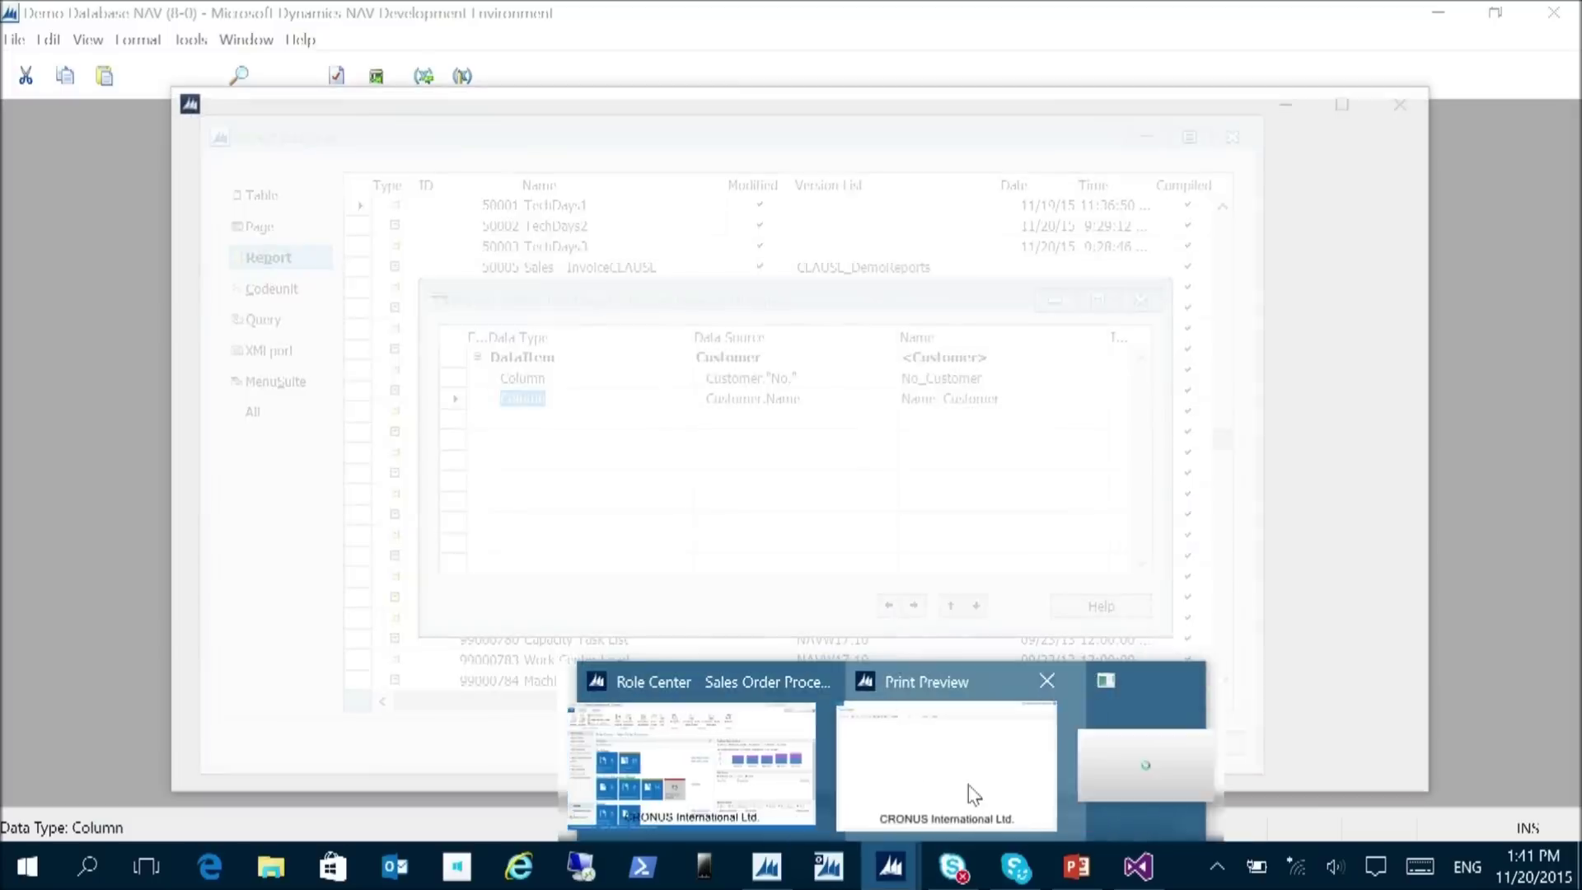
click(967, 784)
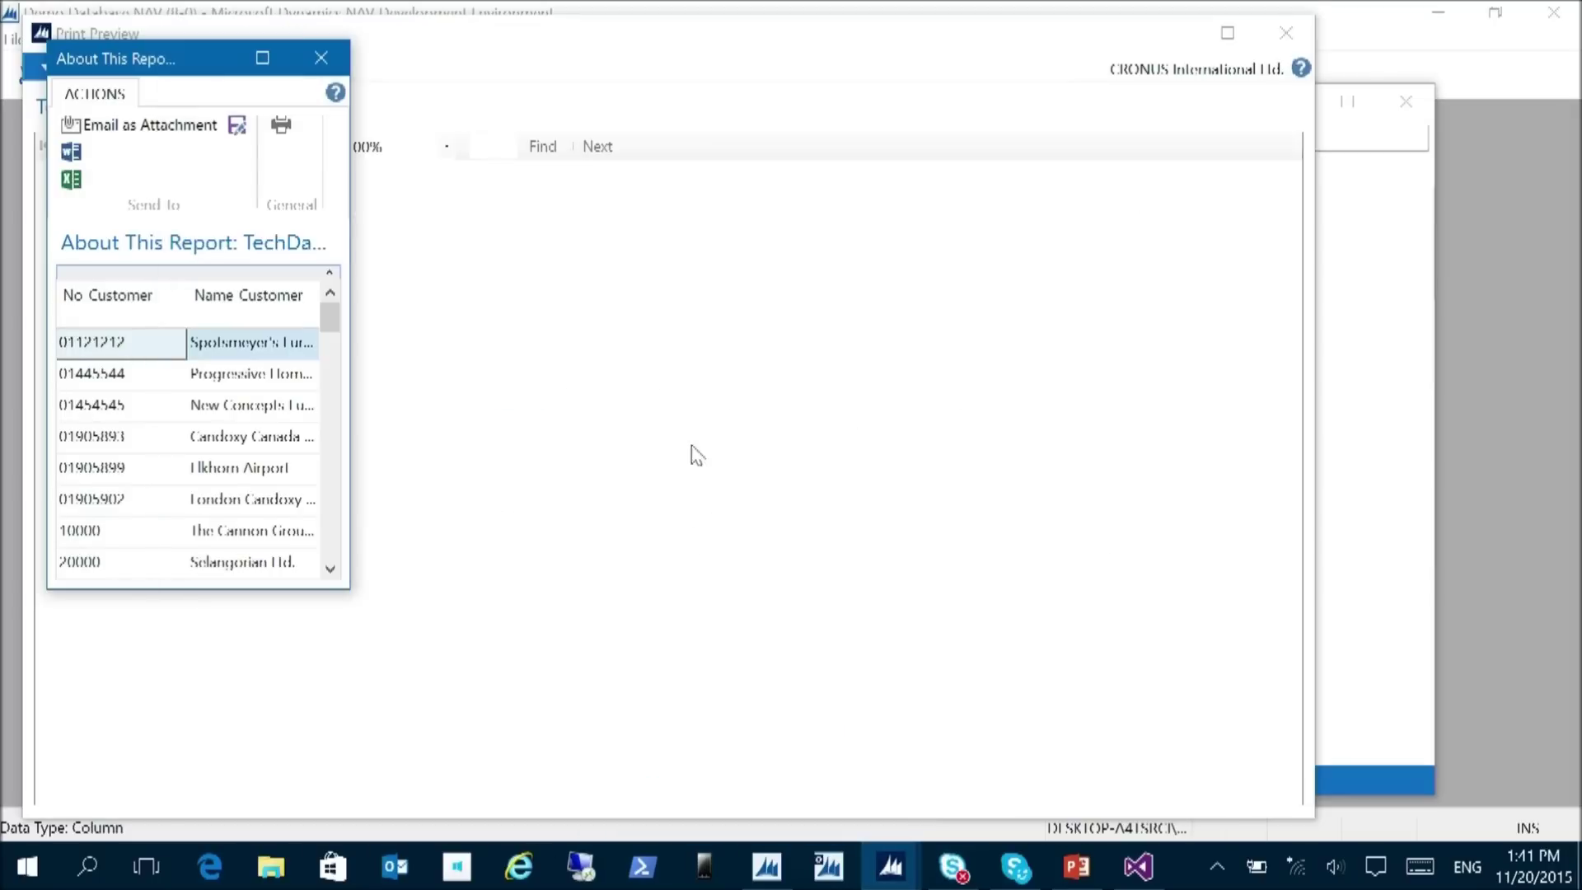
click(321, 58)
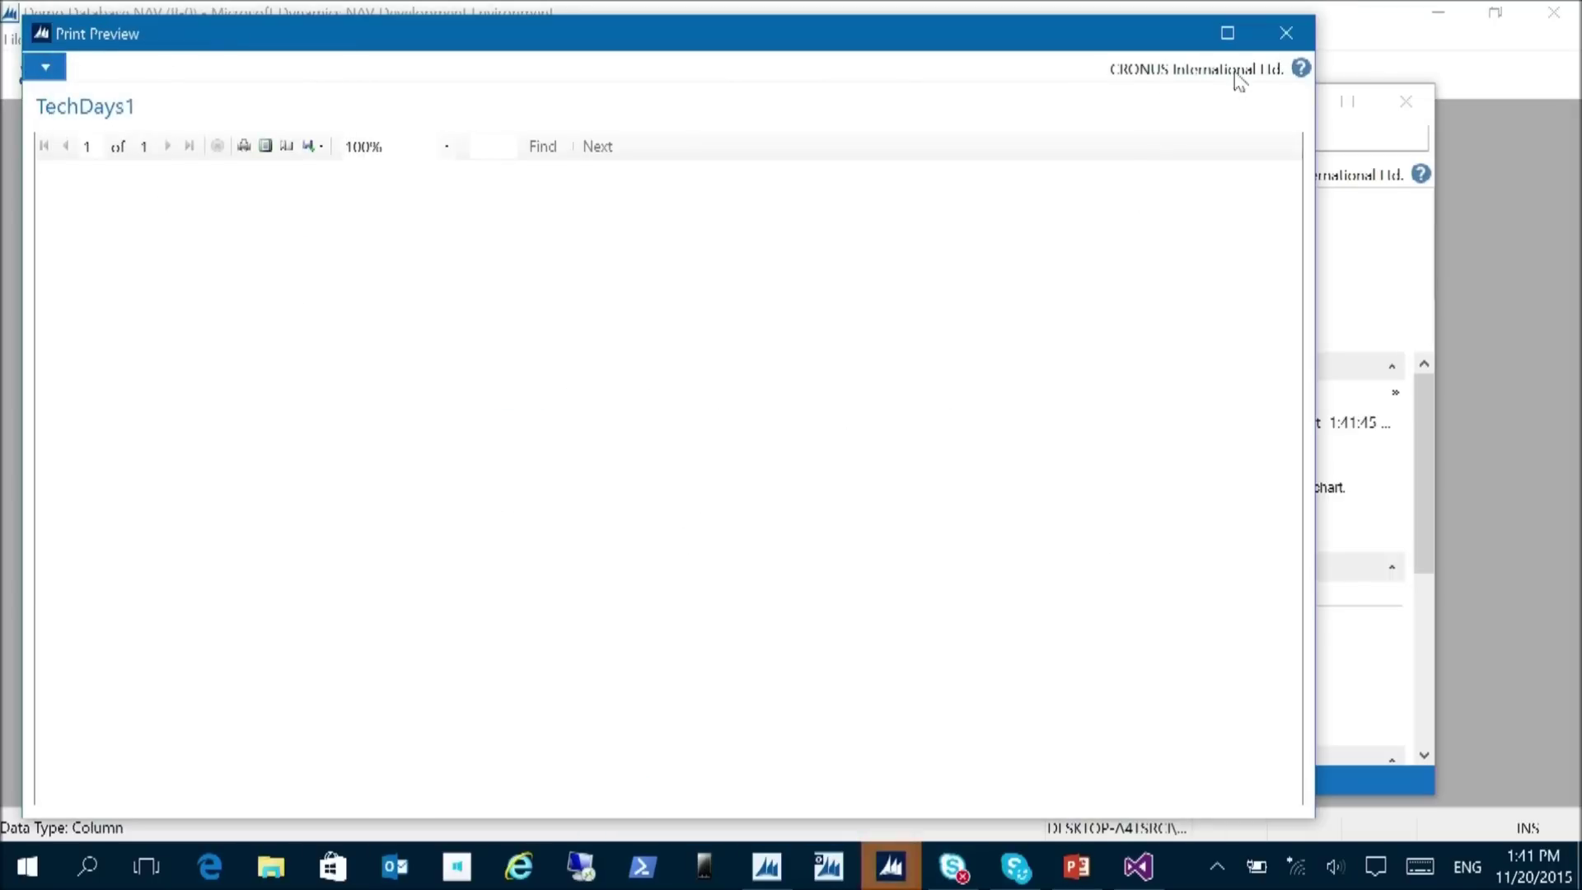
click(1286, 33)
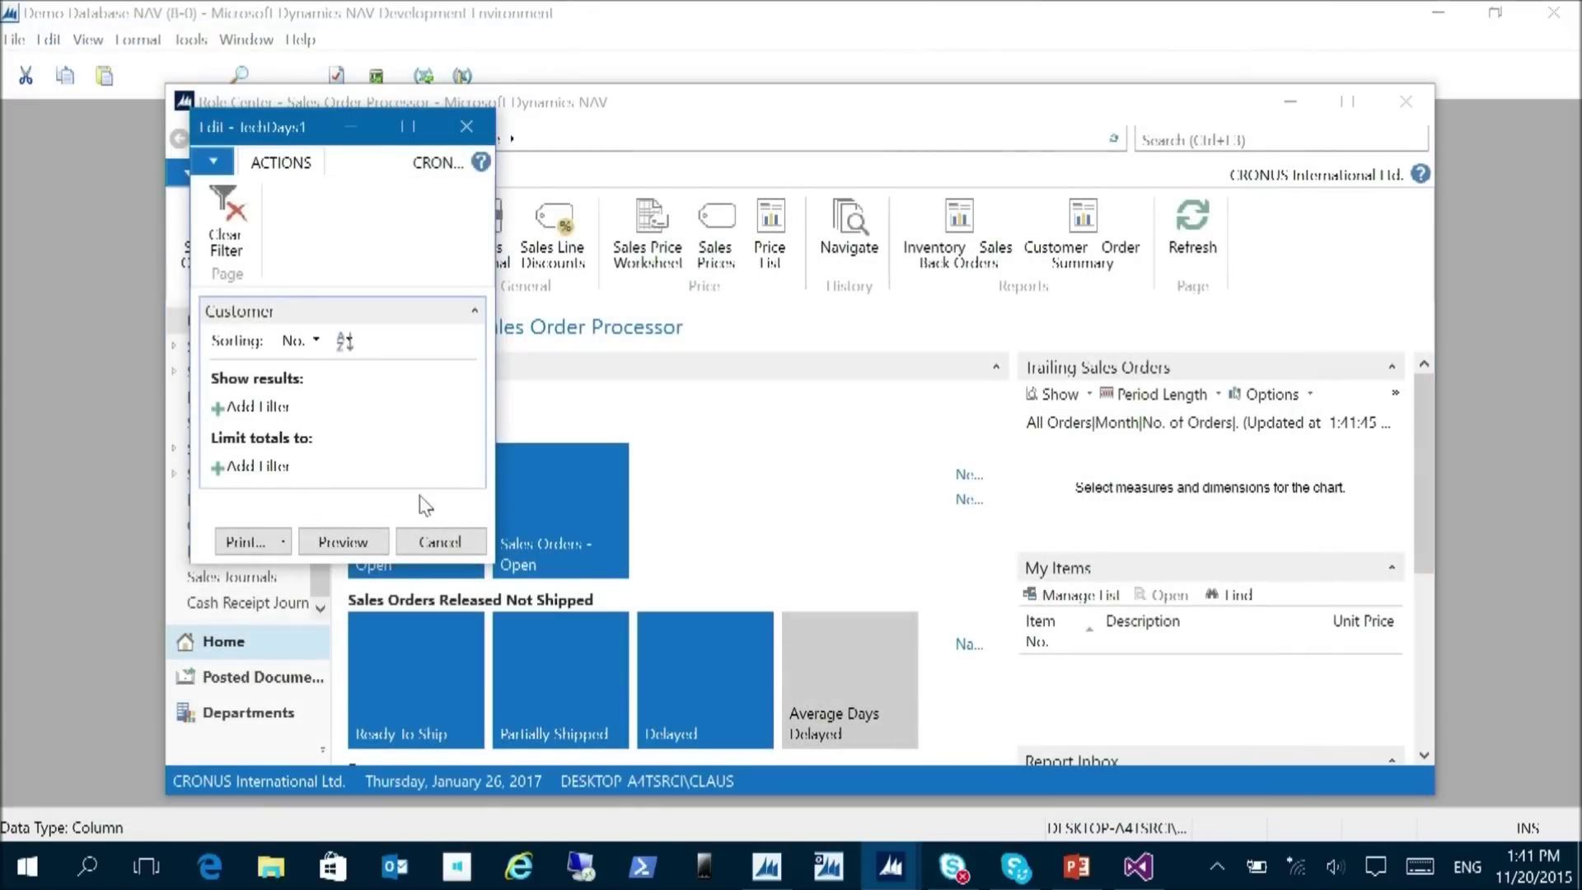
click(439, 541)
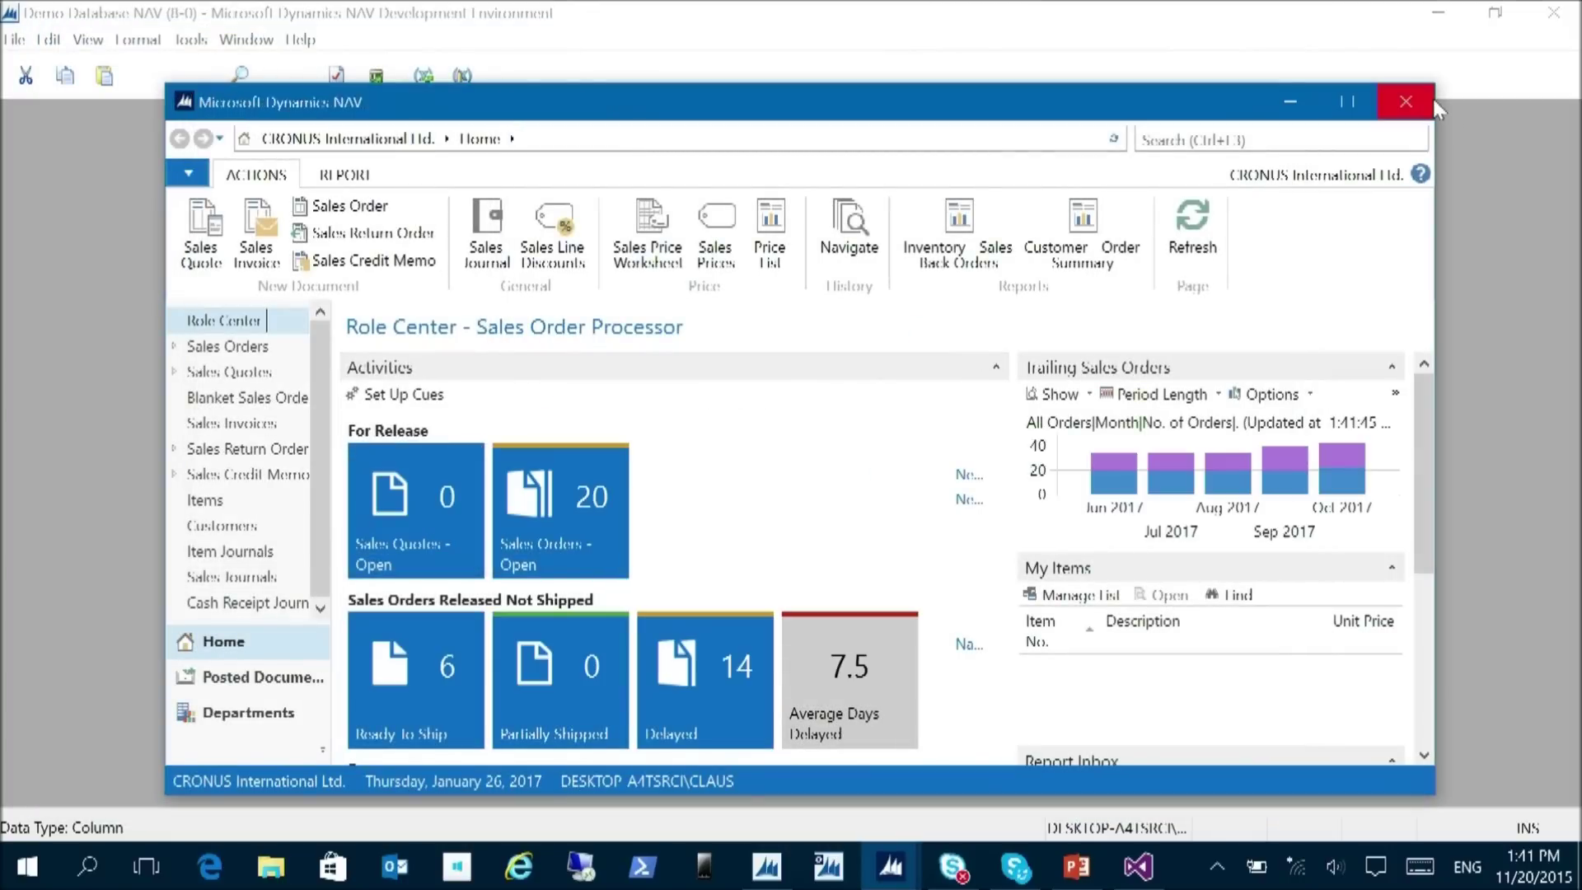
click(1432, 100)
- Preview the TechDays1 report with the new table layout, close the preview and return to the Report Dataset Designer
click(706, 419)
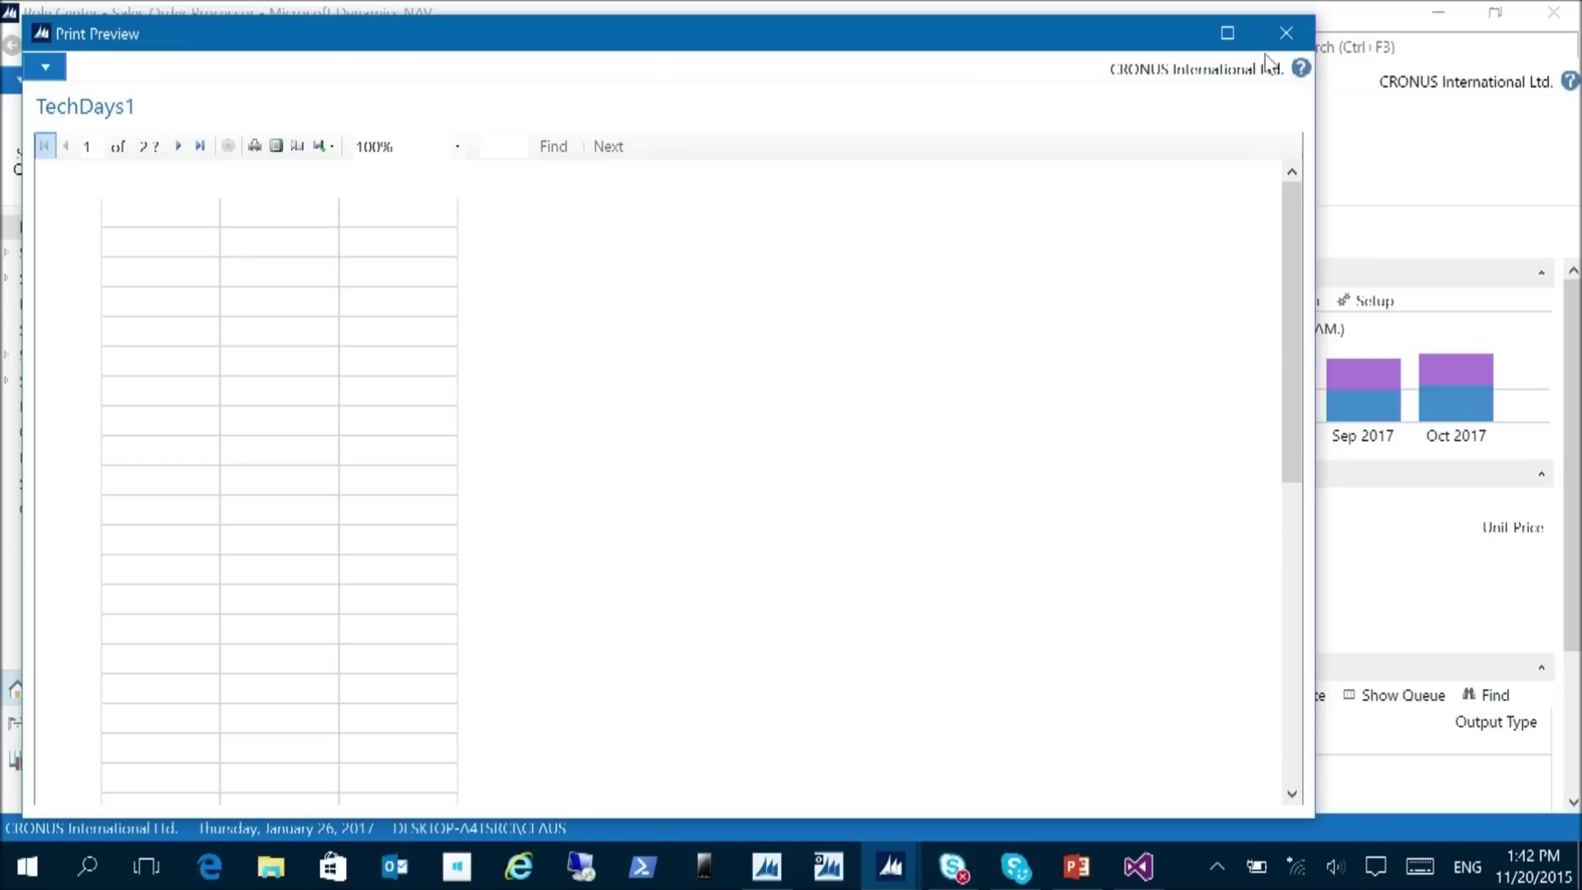
click(1285, 33)
key(alt+Tab)
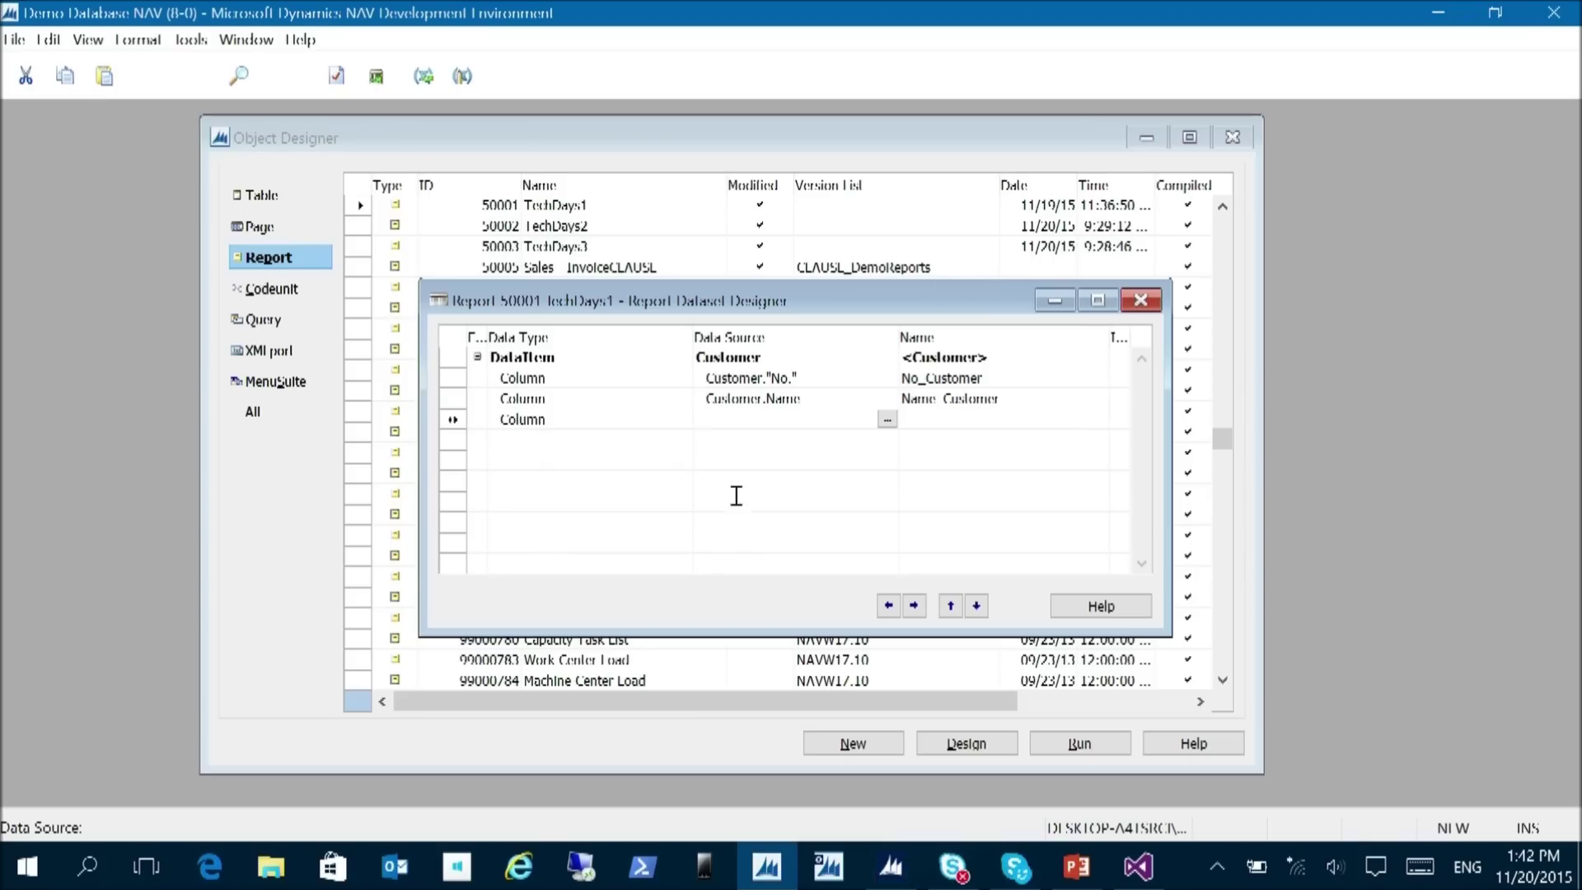
- Switch to the Visual Studio layout and restore the Yellow header row and HotPink data row backgrounds of the table
click(1137, 866)
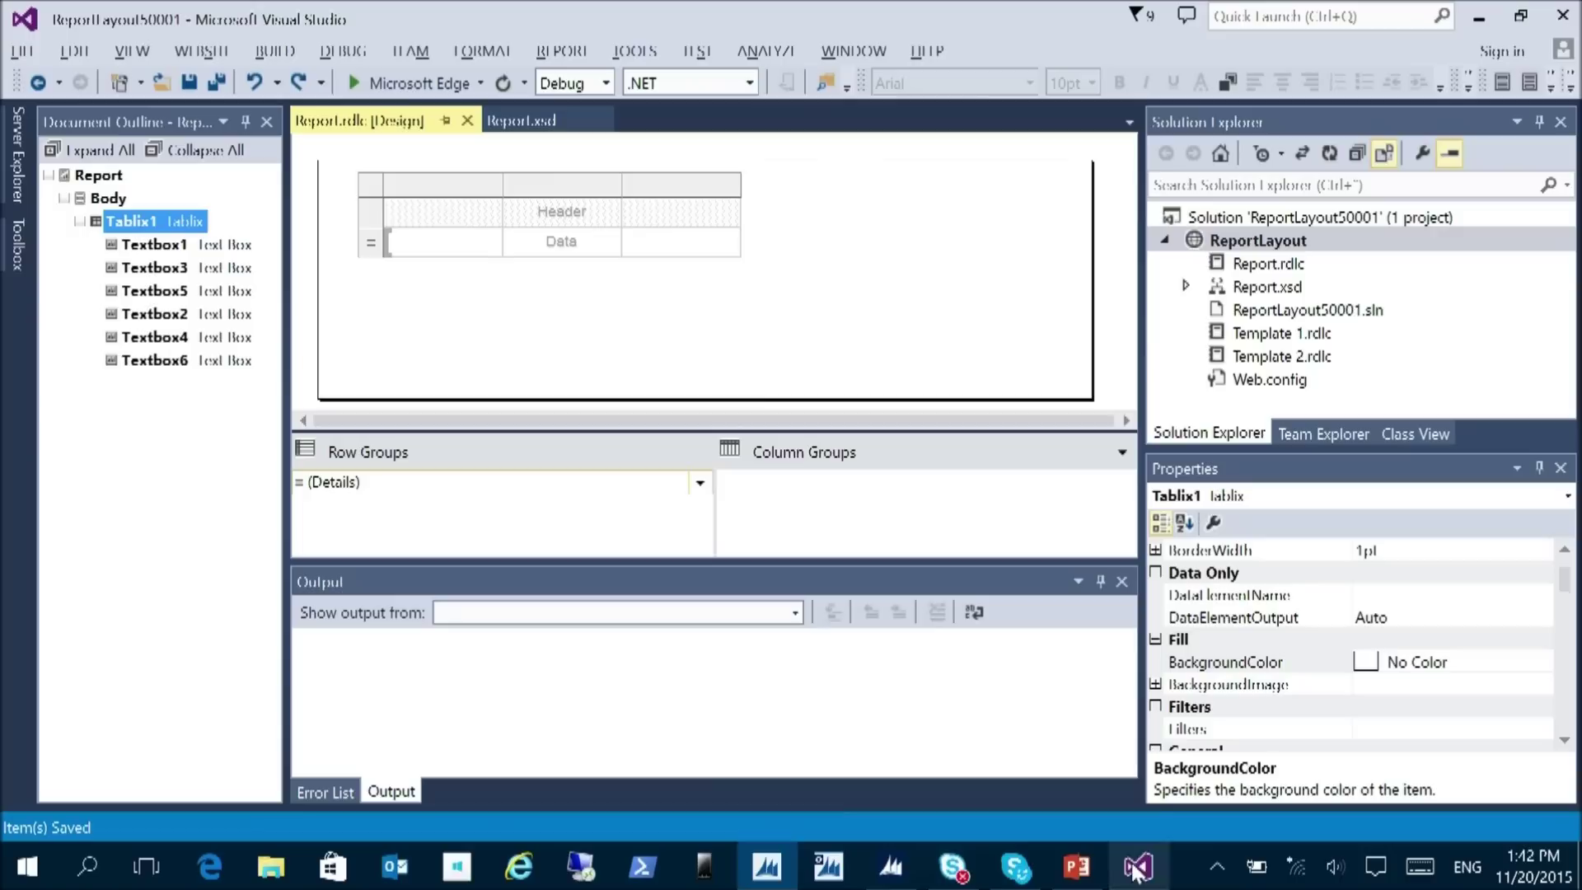
click(358, 224)
click(406, 215)
click(370, 211)
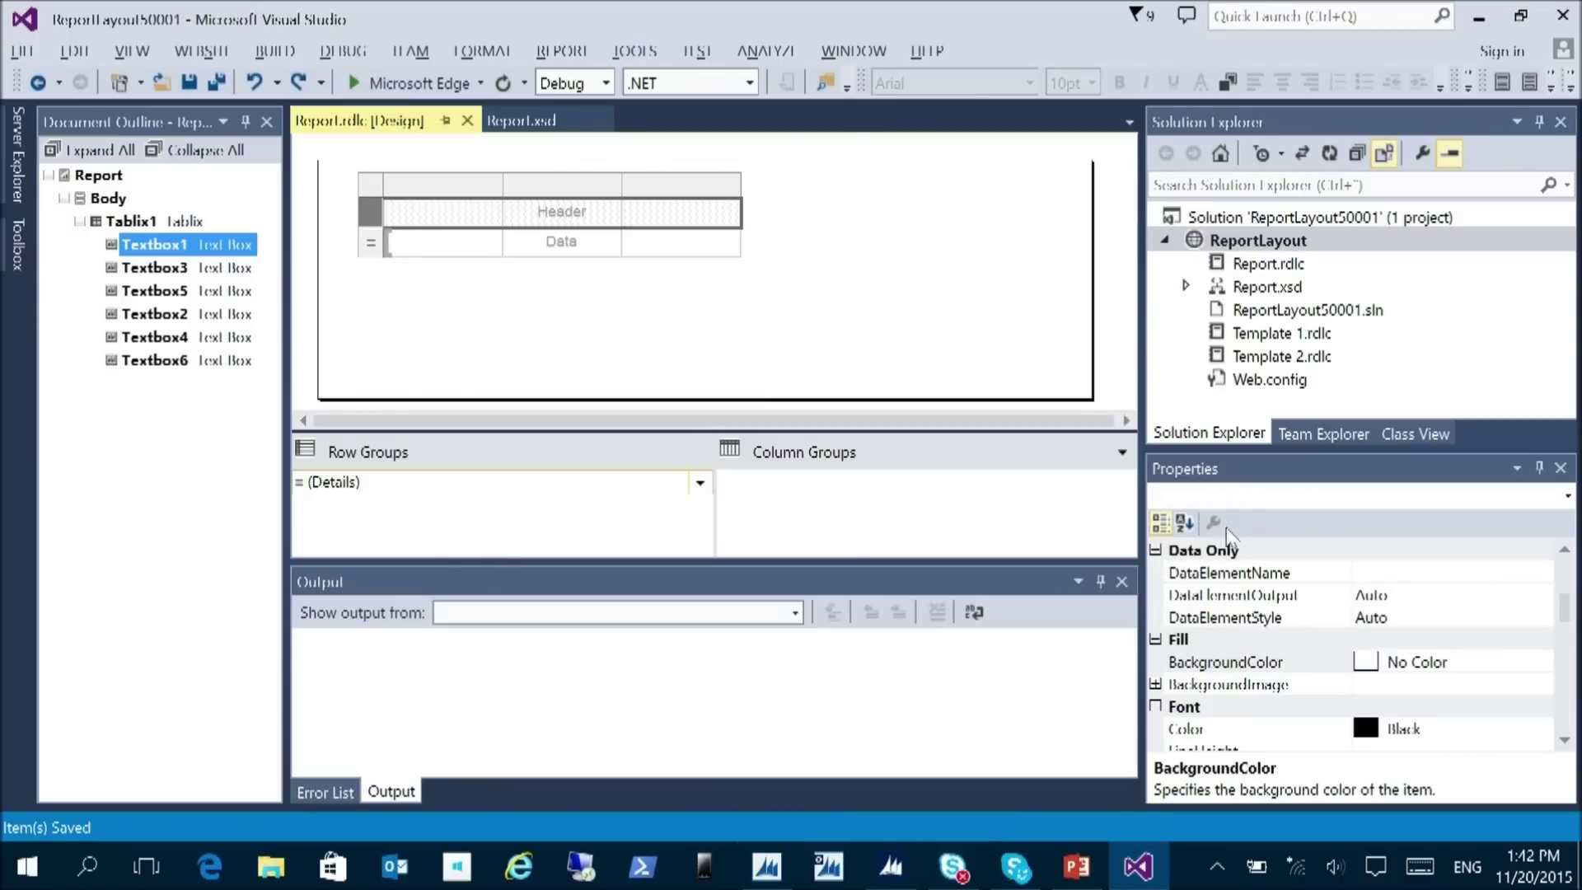
click(1450, 674)
click(1542, 662)
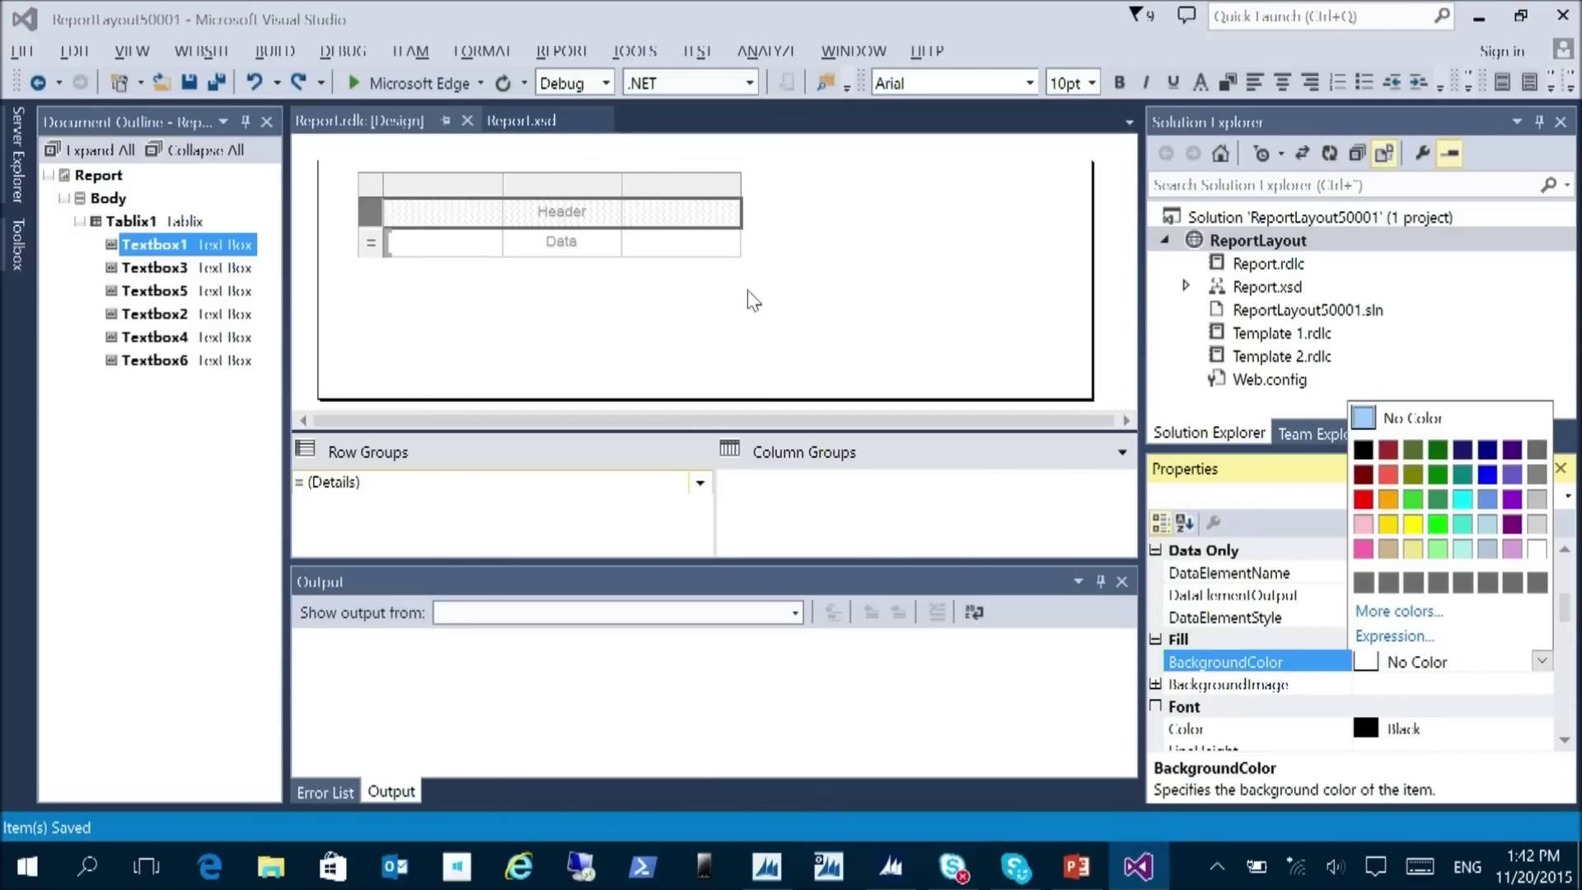
click(941, 330)
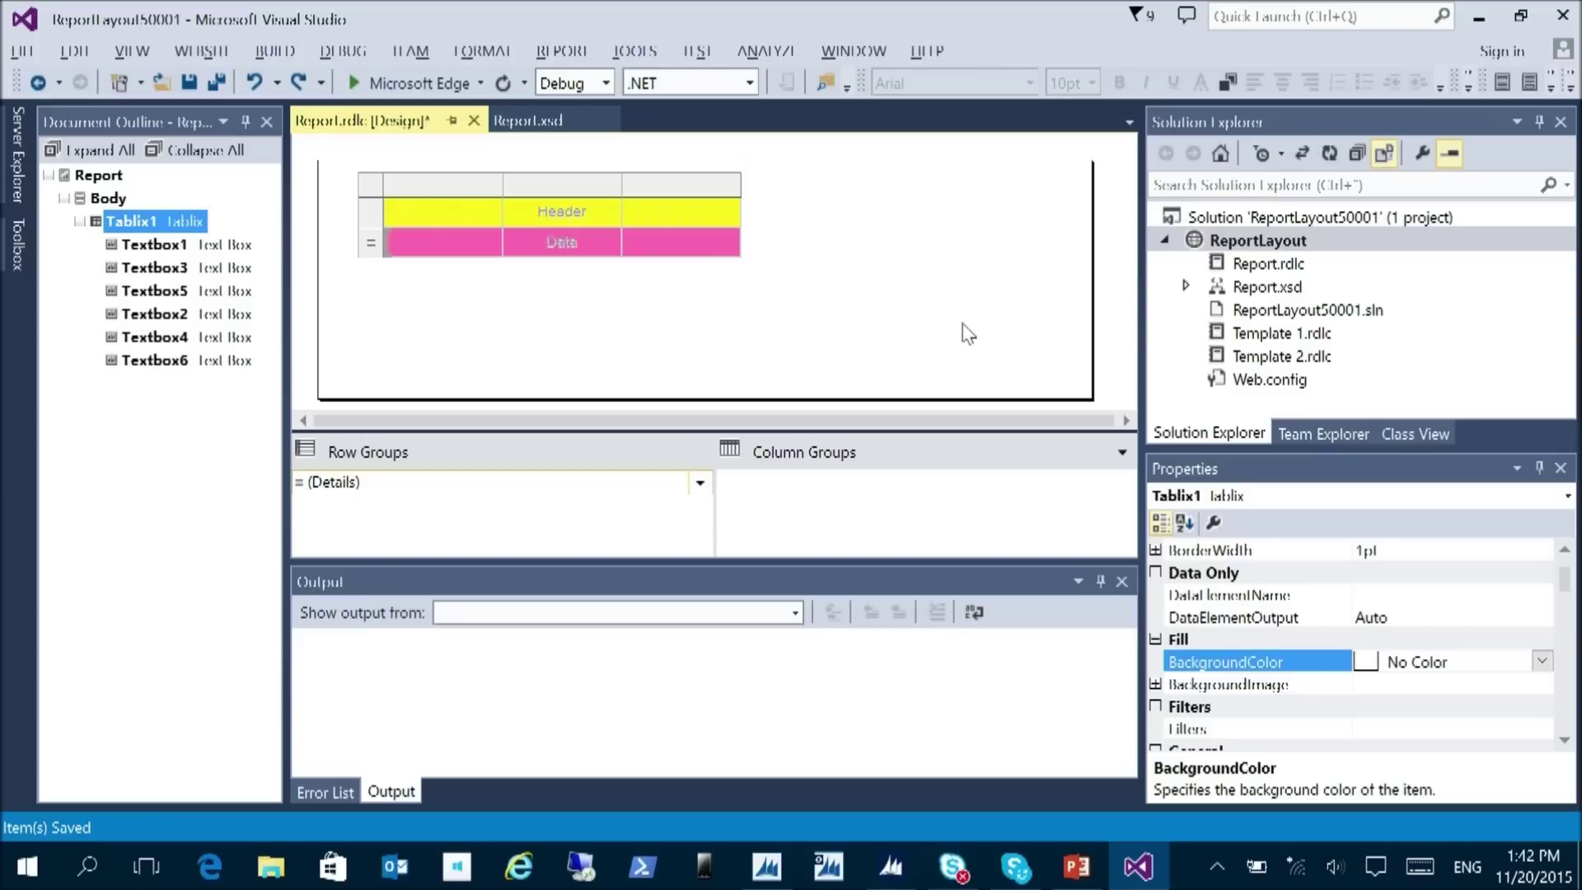
- Save the colored table layout, load it into report 50001 TechDays1 in the NAV Development Environment and save the report
key(ctrl+s)
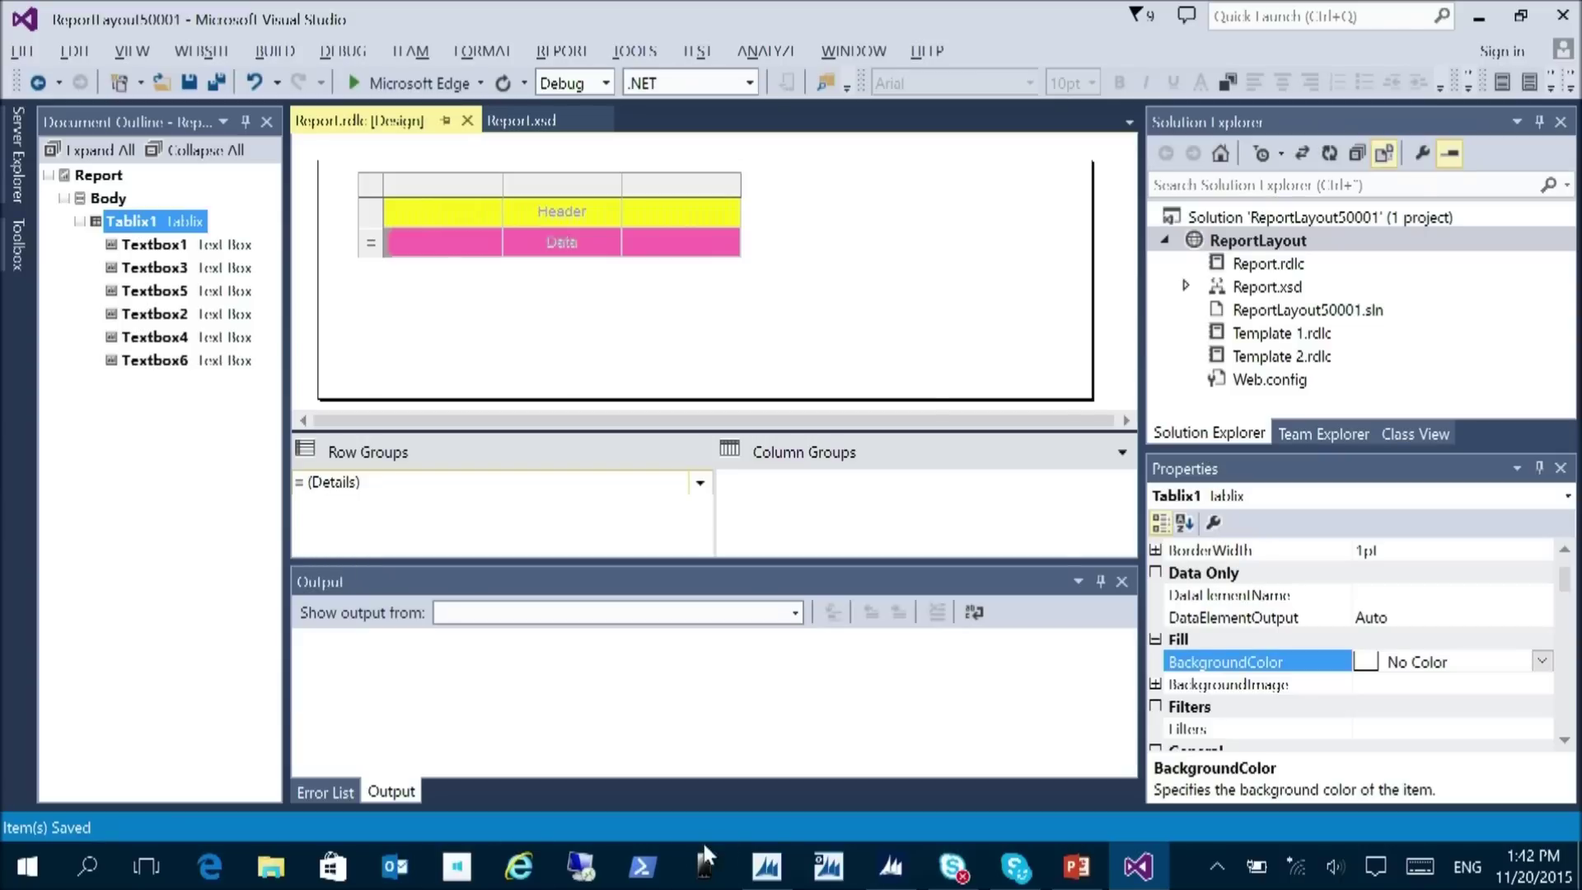
click(766, 865)
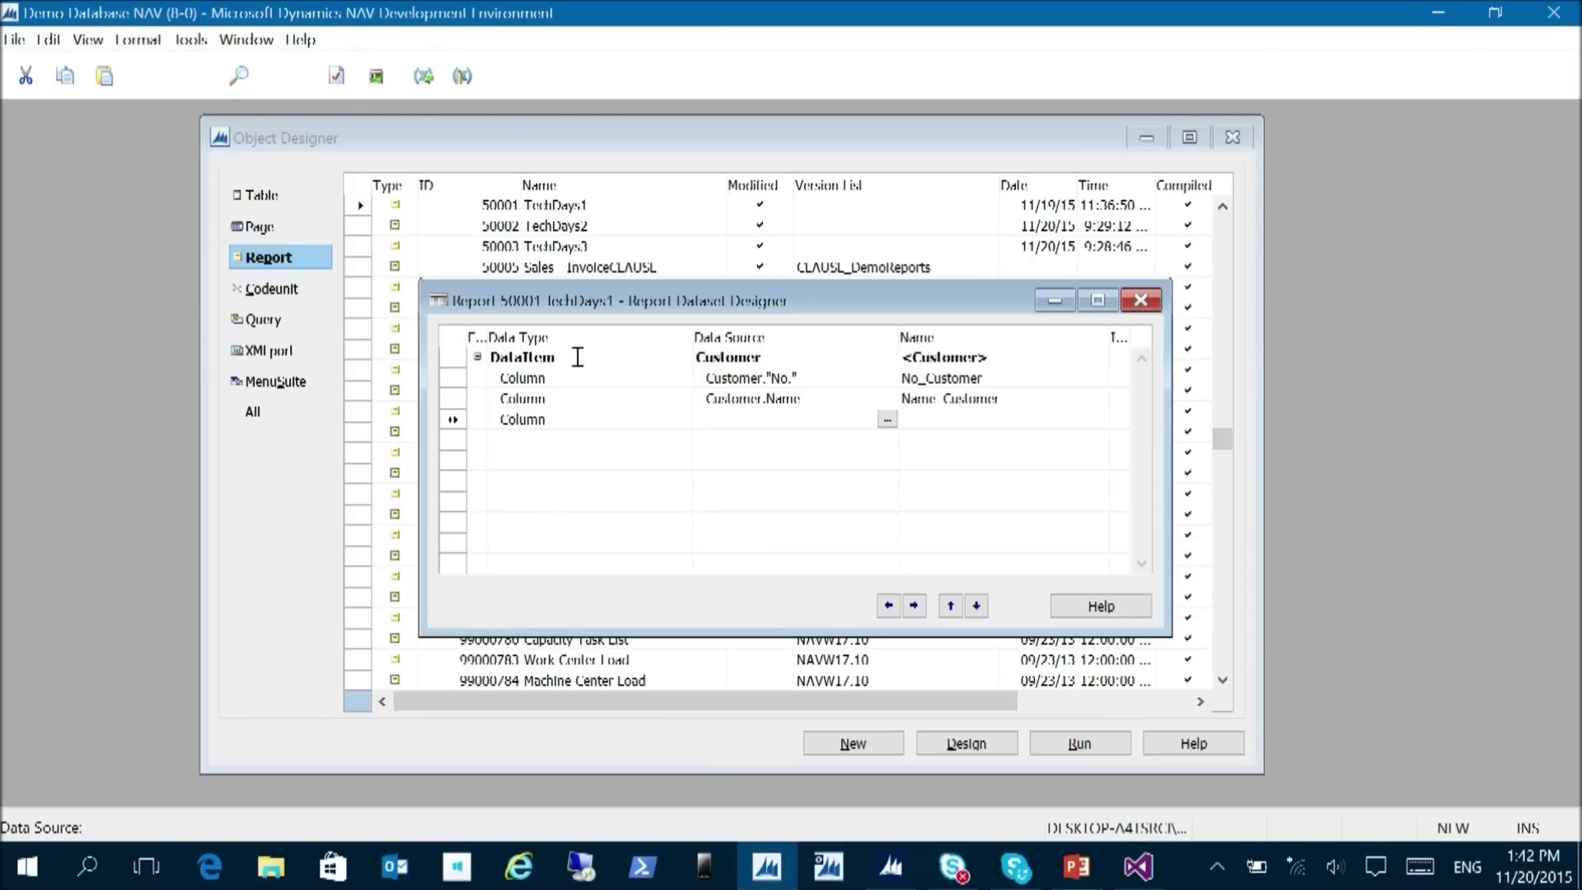
click(886, 554)
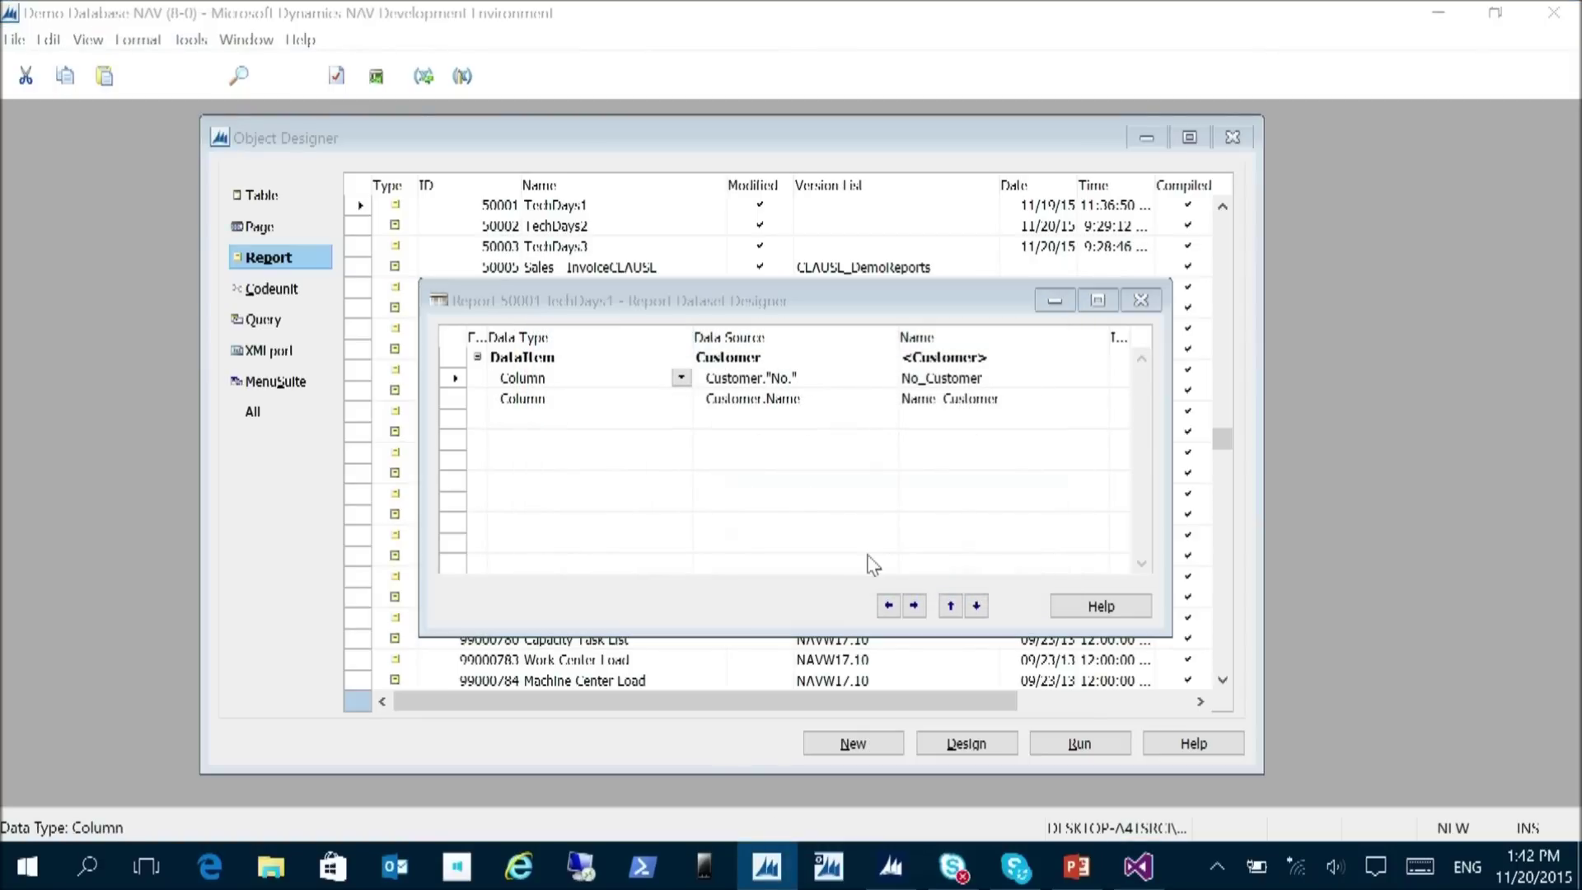
key(ctrl+s)
key(Return)
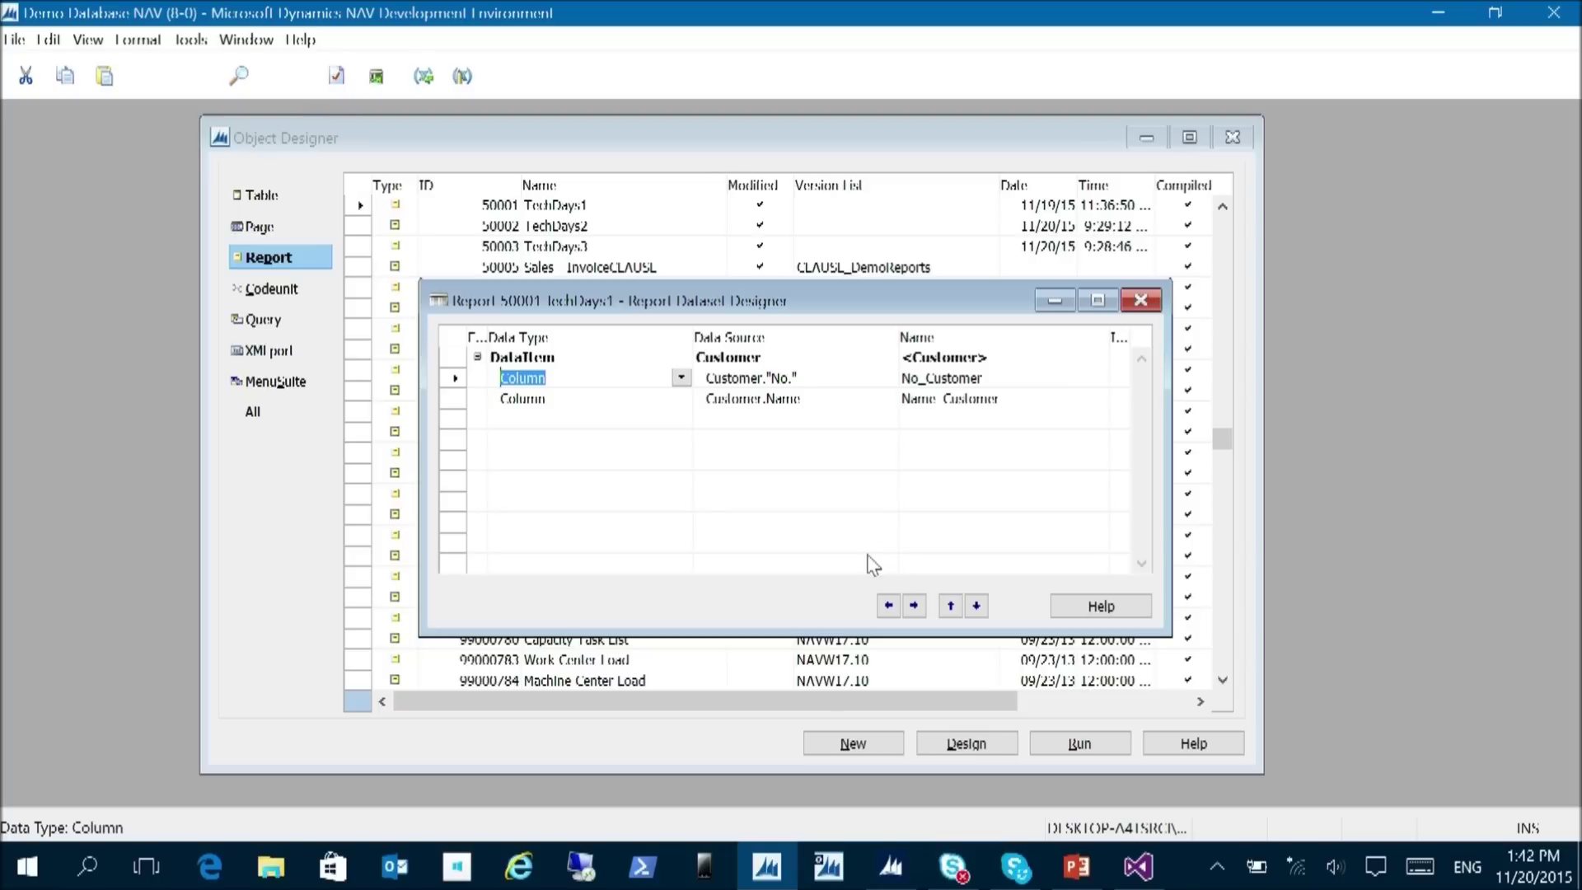
- Switch to the Dynamics NAV client, view the TechDays1 print preview, close it and return to the Report Dataset Designer
click(918, 849)
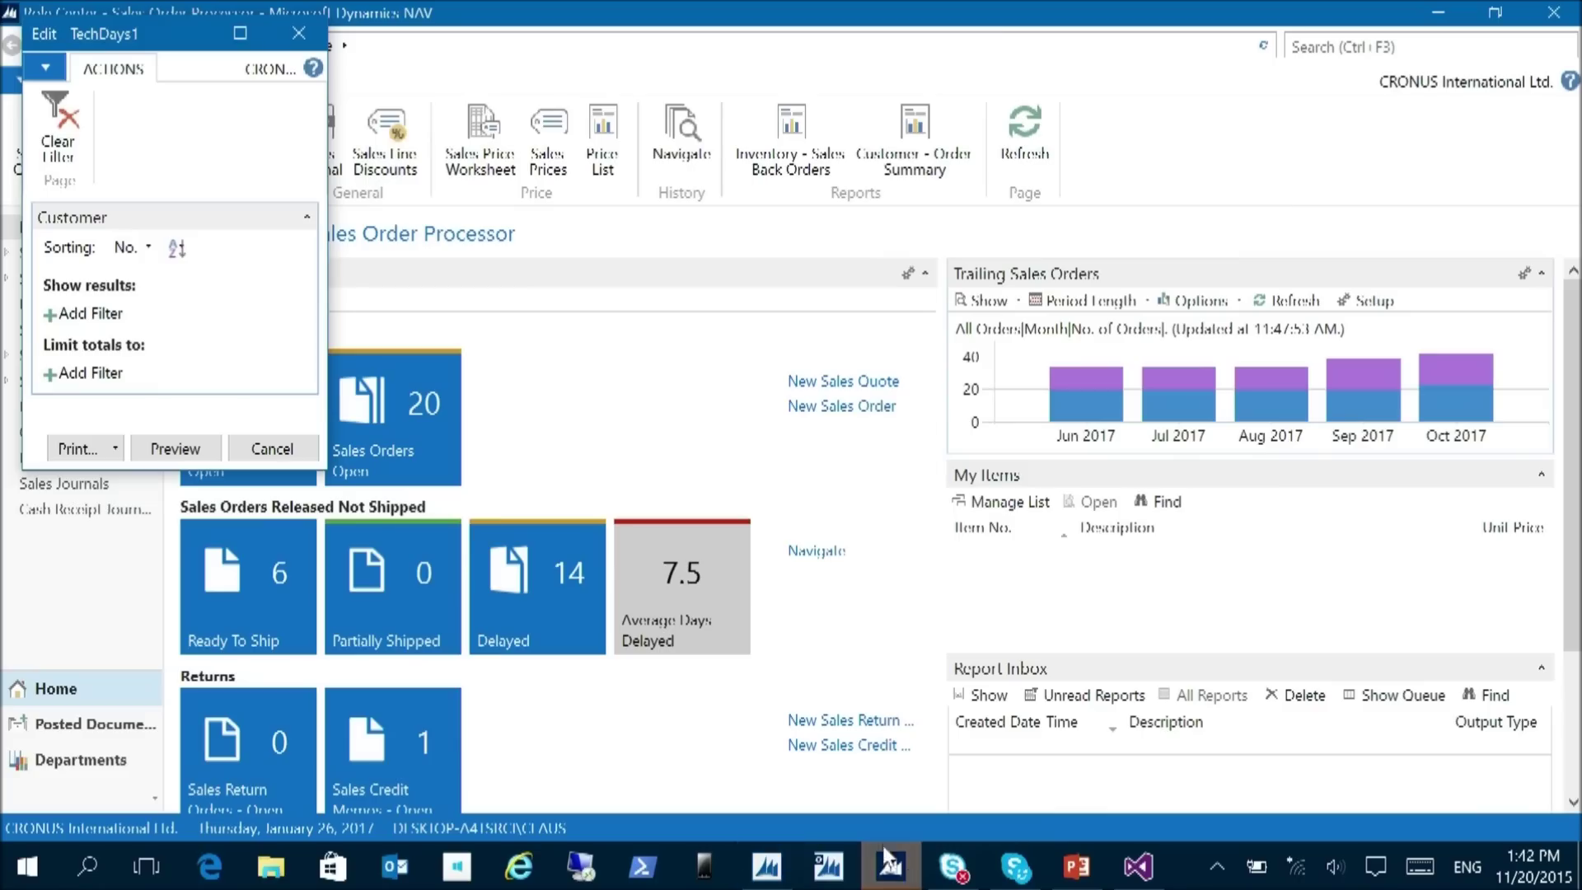
click(262, 547)
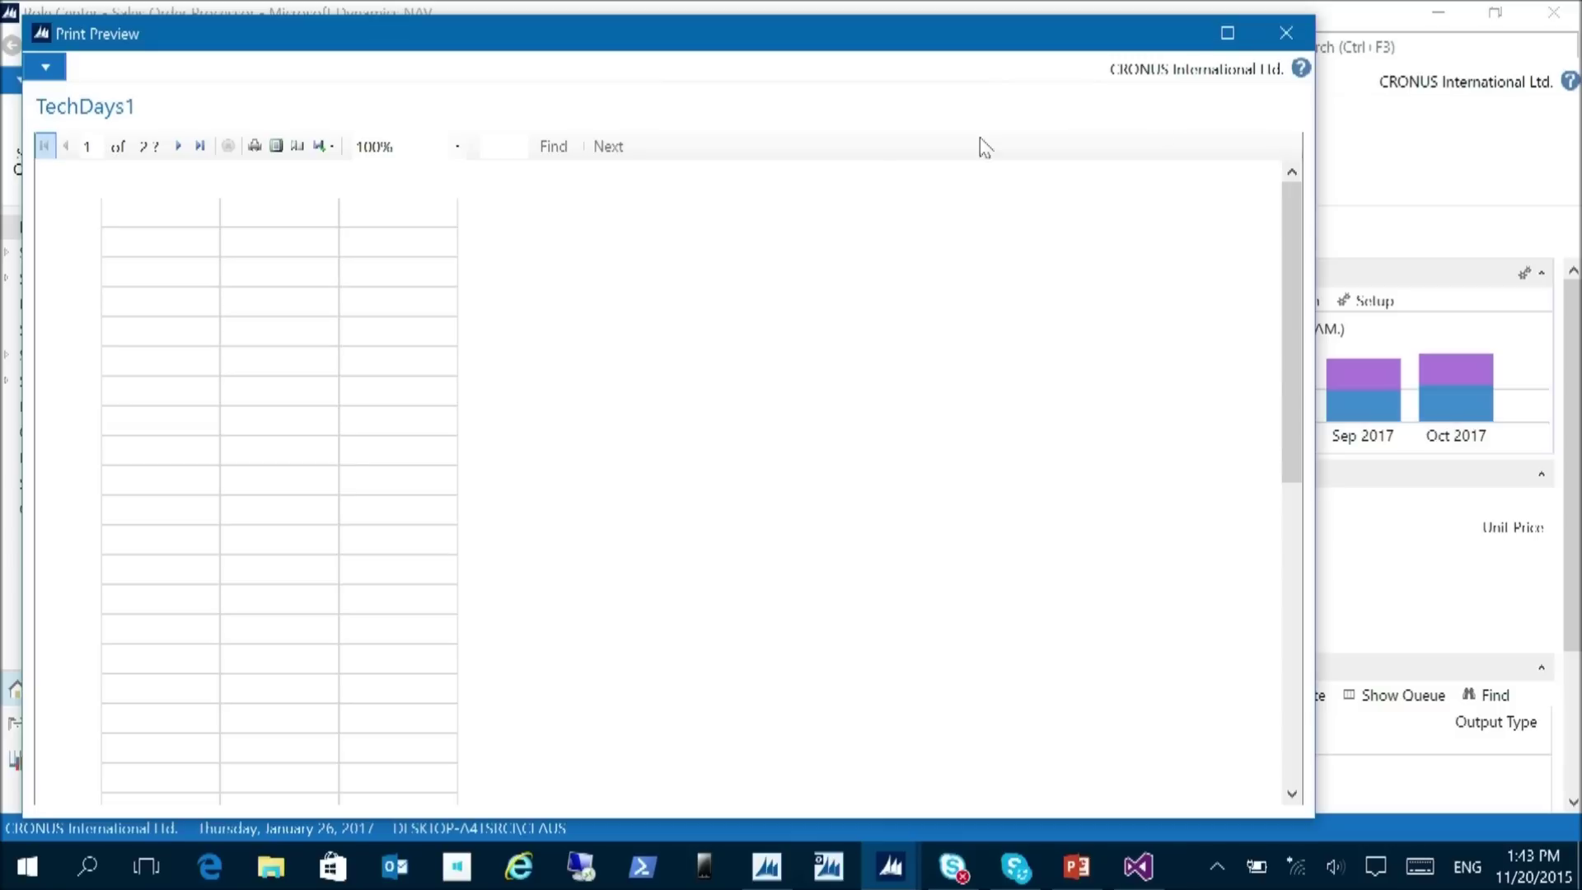
click(1285, 32)
key(alt+Tab)
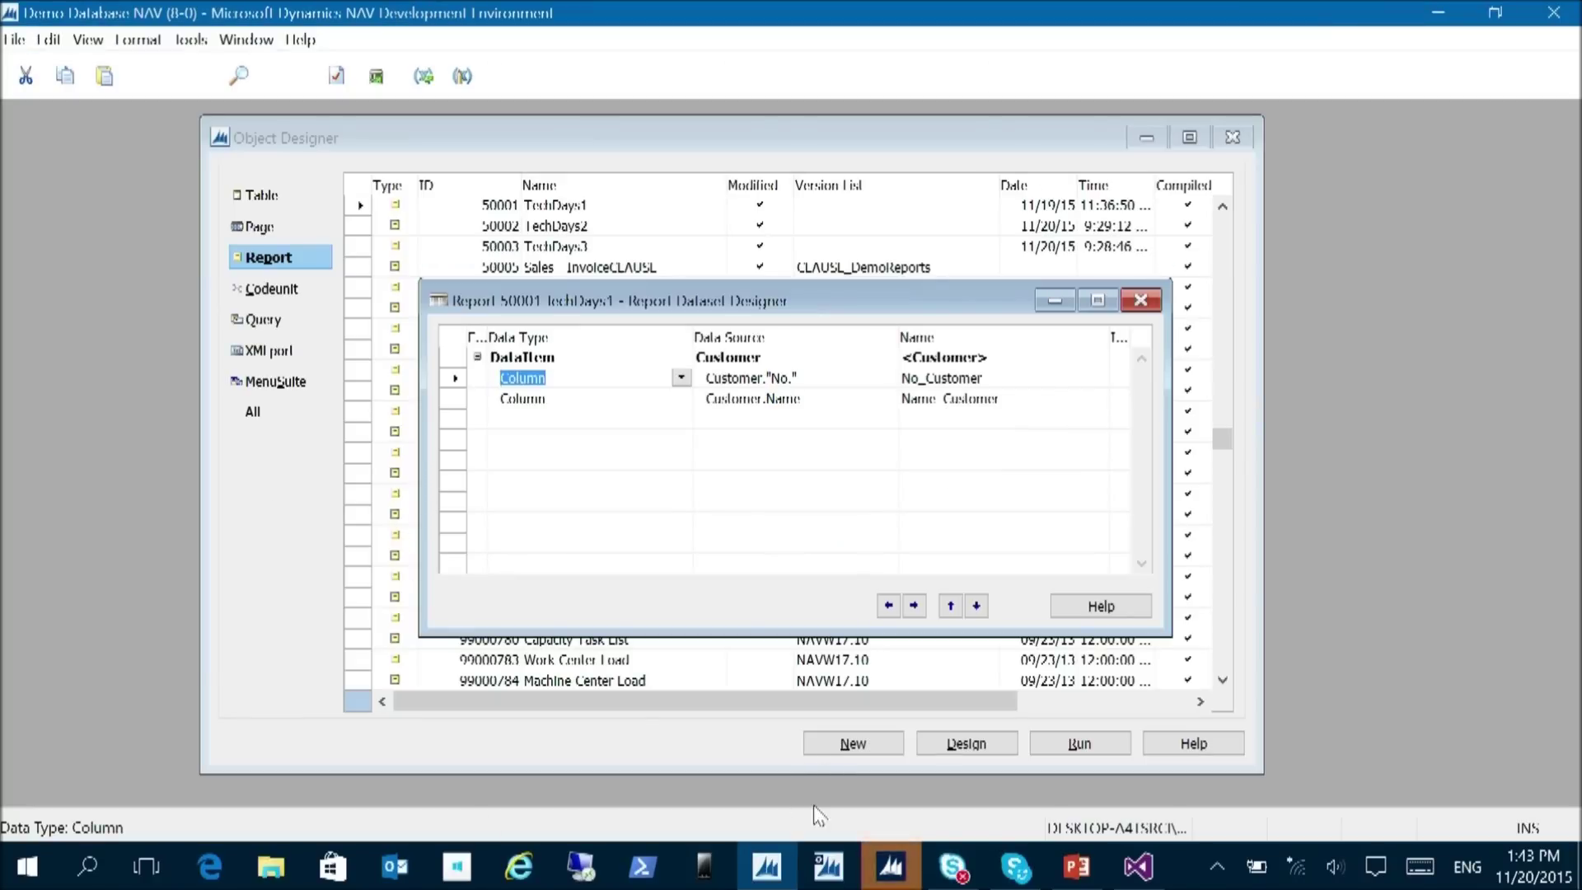
- Preview TechDays1 again from its request page, view it in print layout and close the preview
click(891, 865)
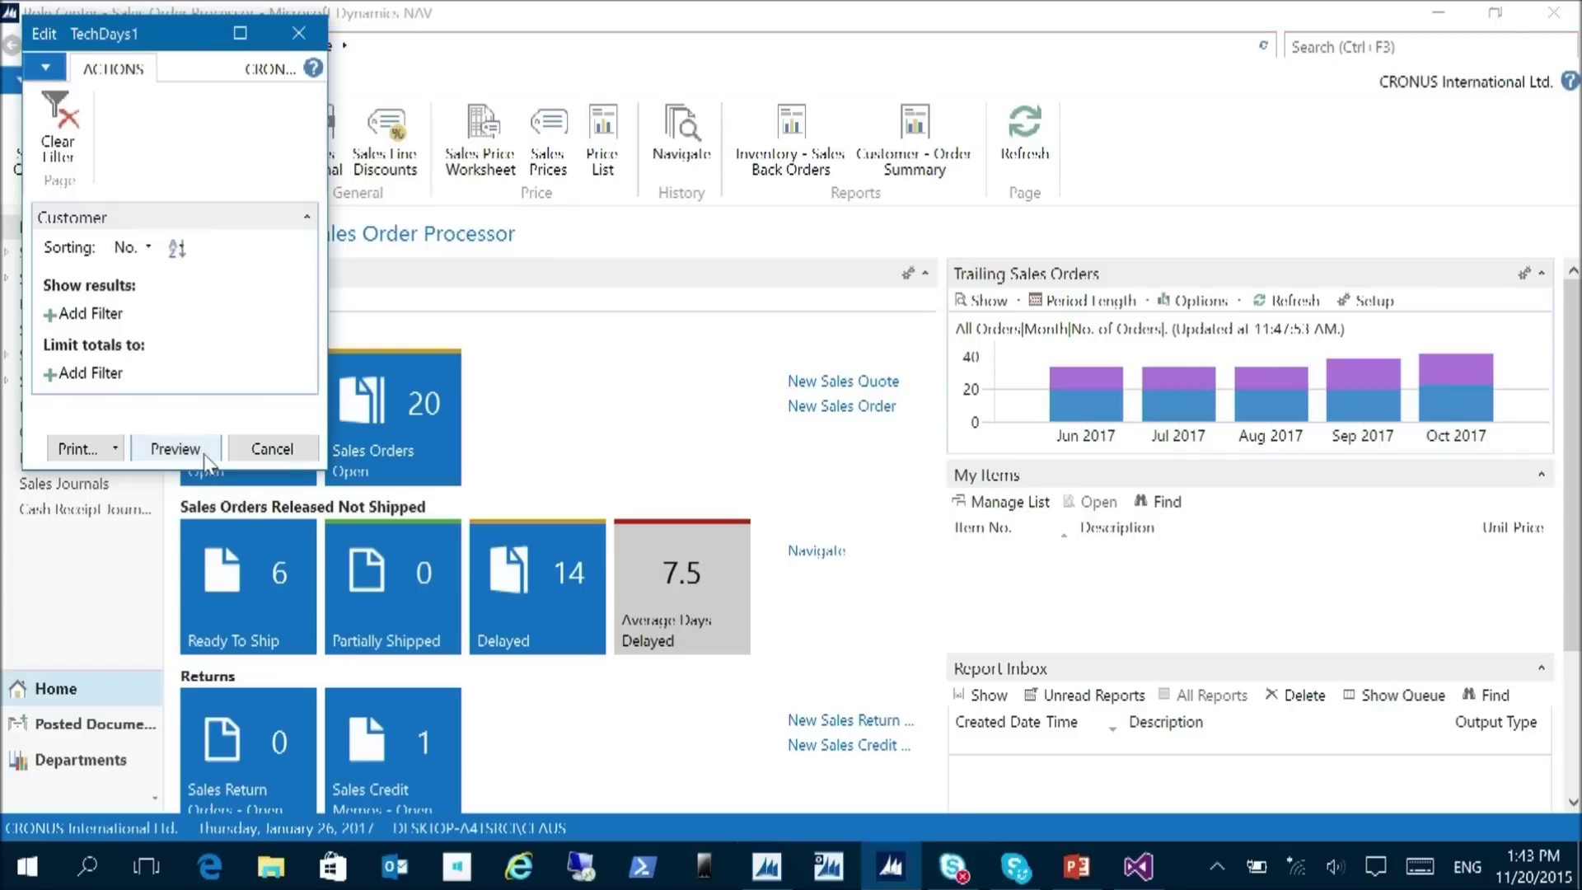
click(175, 448)
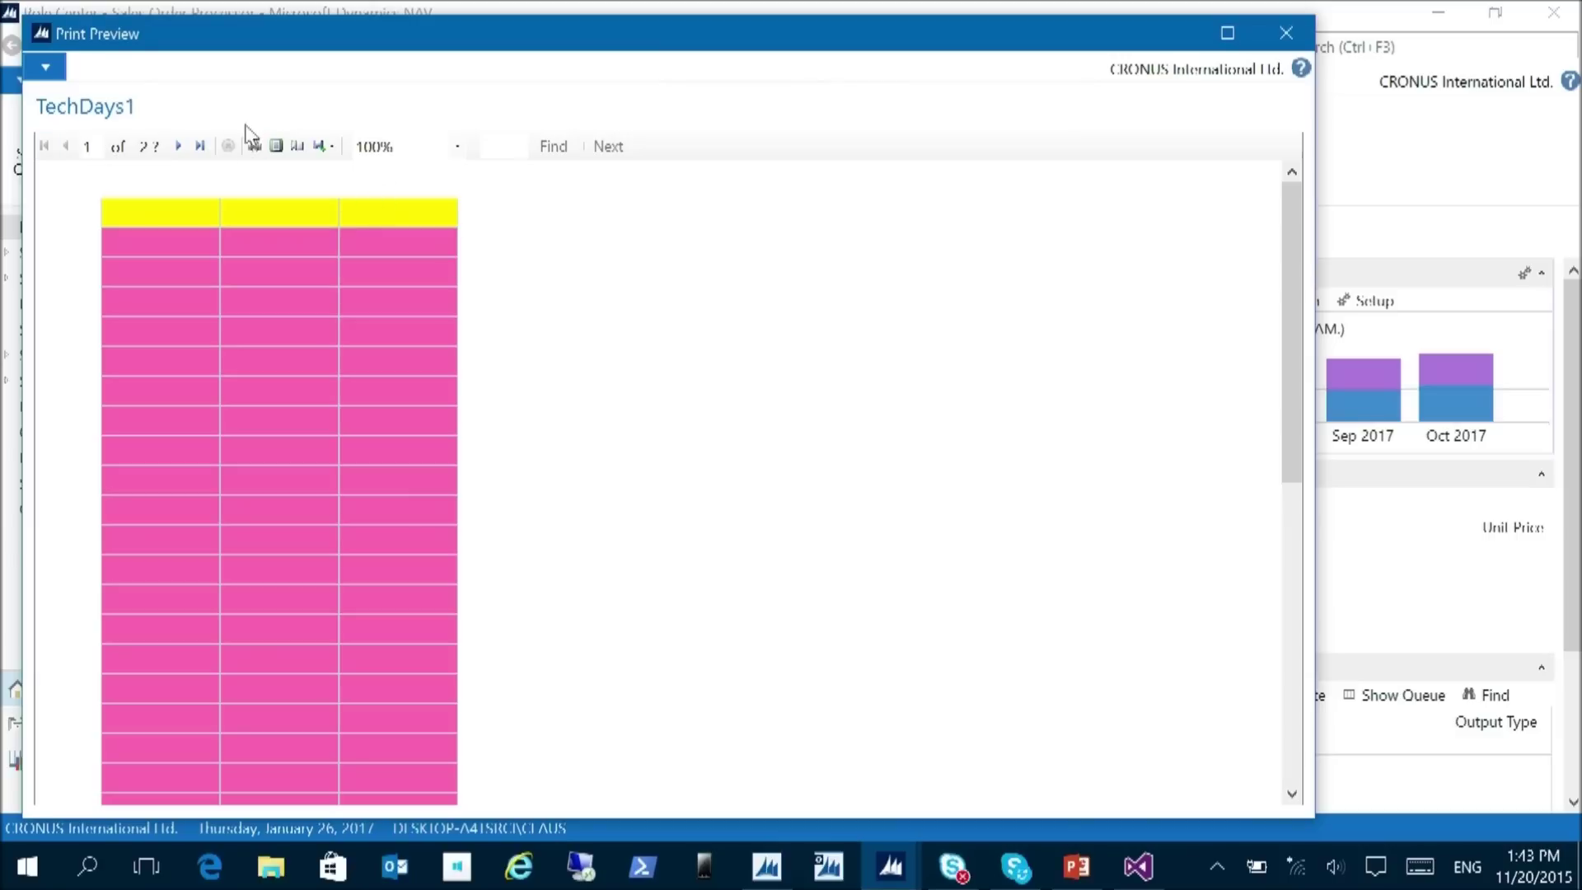
click(276, 145)
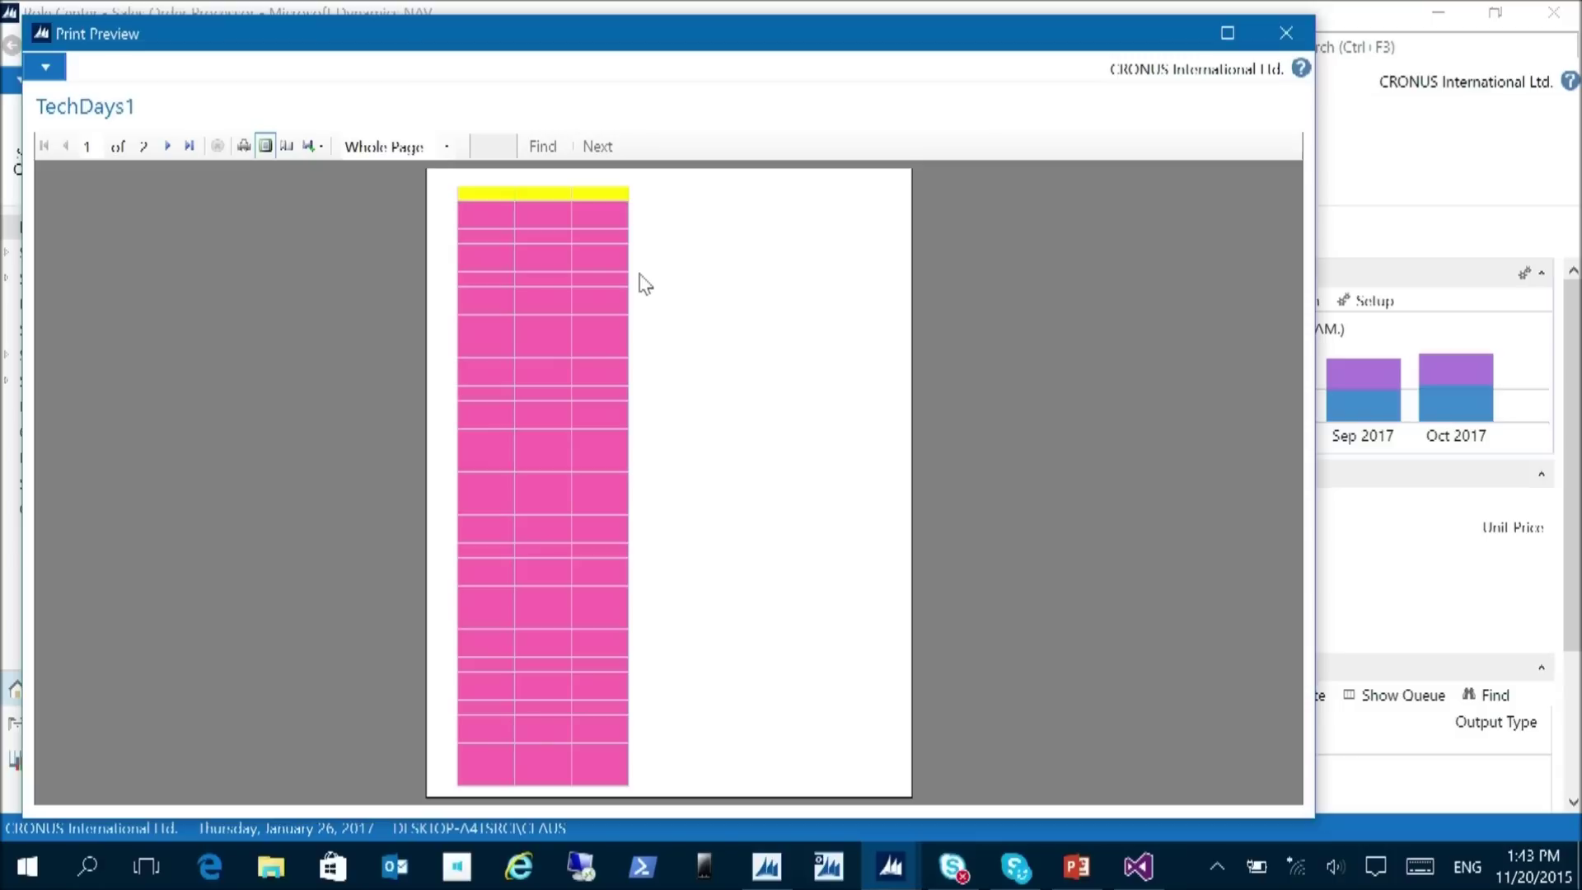
click(1286, 34)
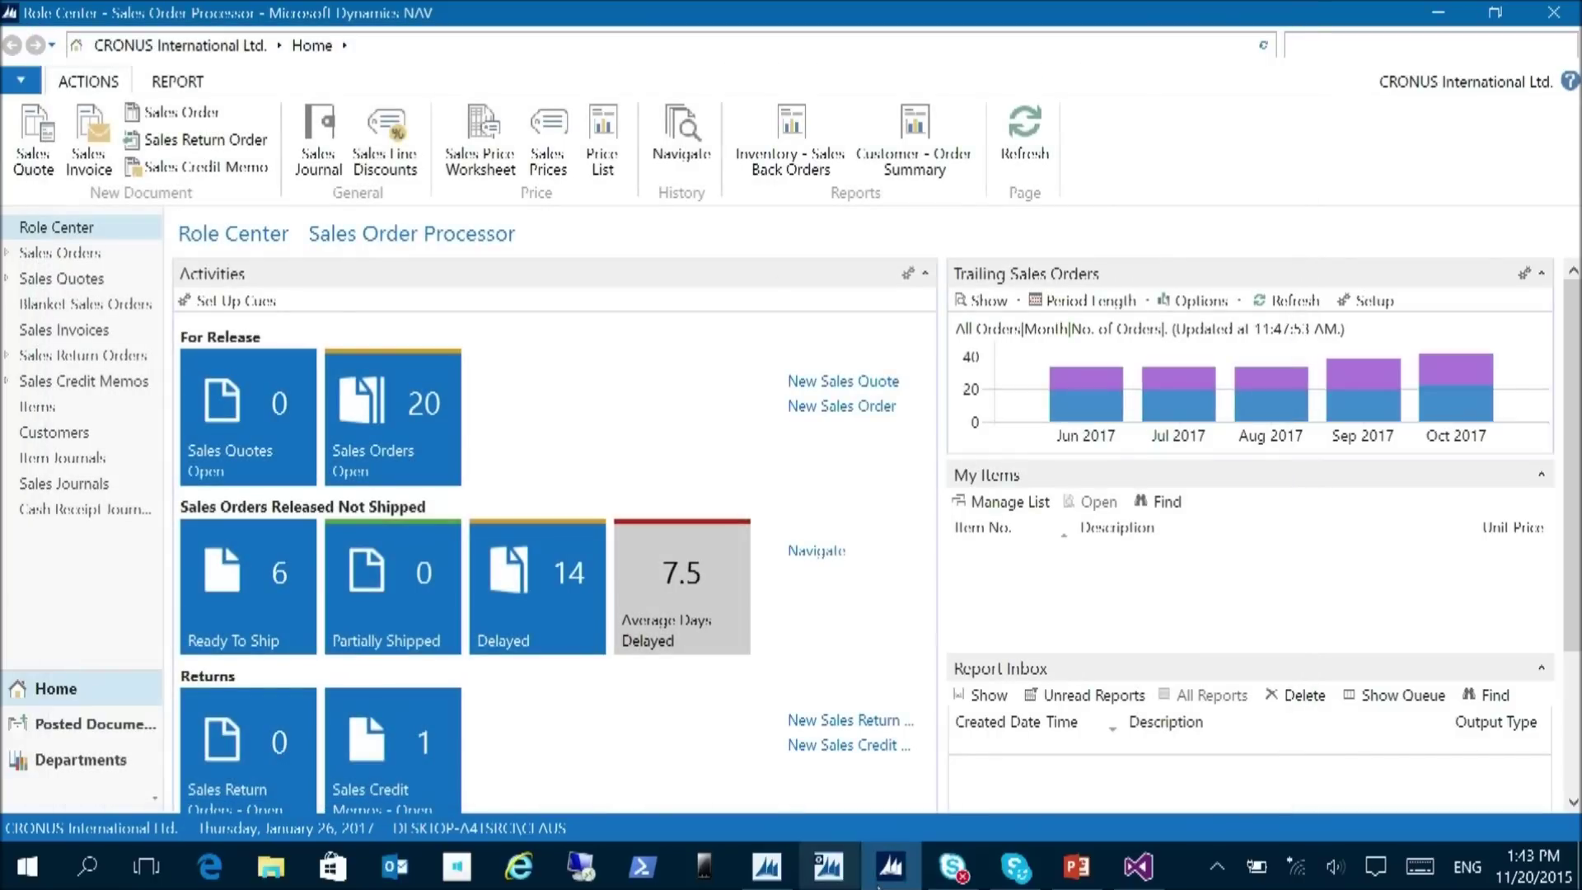
- Close Visual Studio and the TechDays1 dataset designer, and open report 50002 TechDays2 in design mode
click(1137, 865)
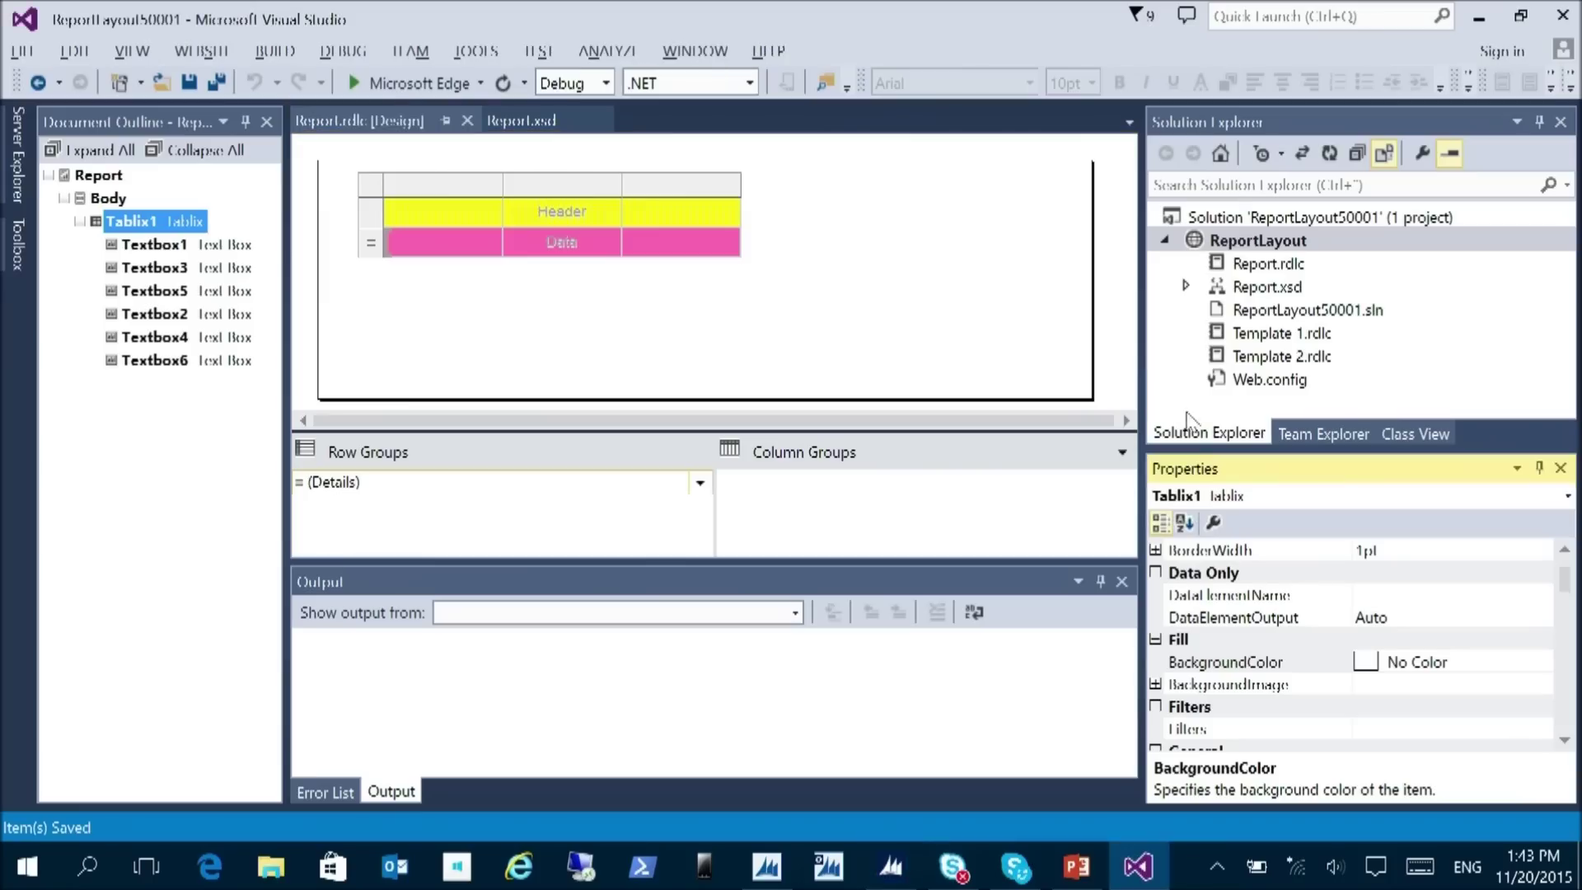
click(890, 865)
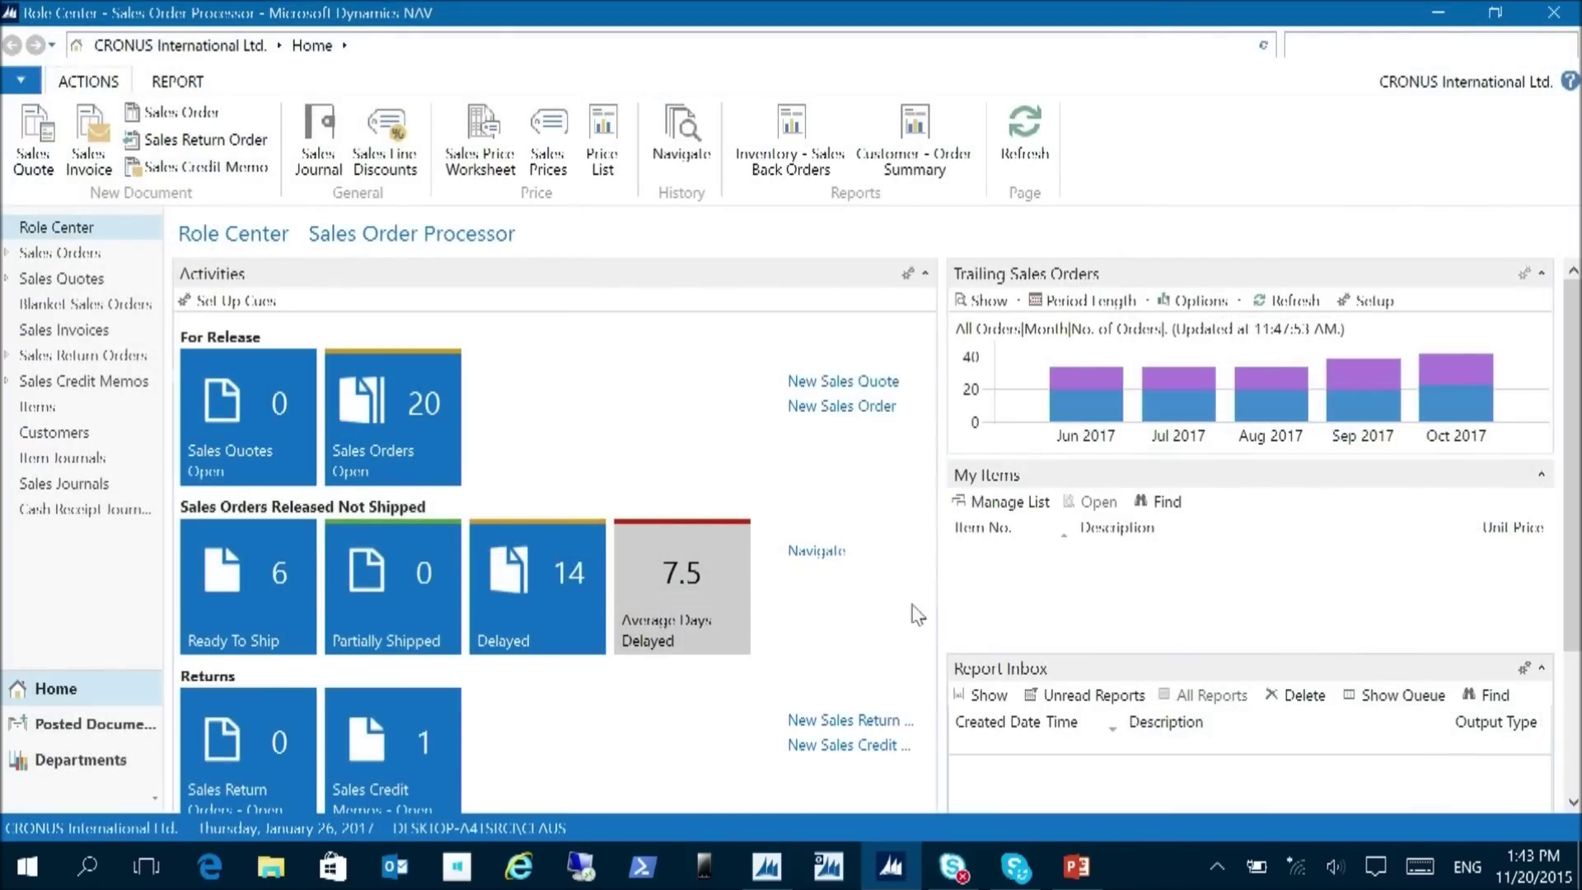
click(766, 865)
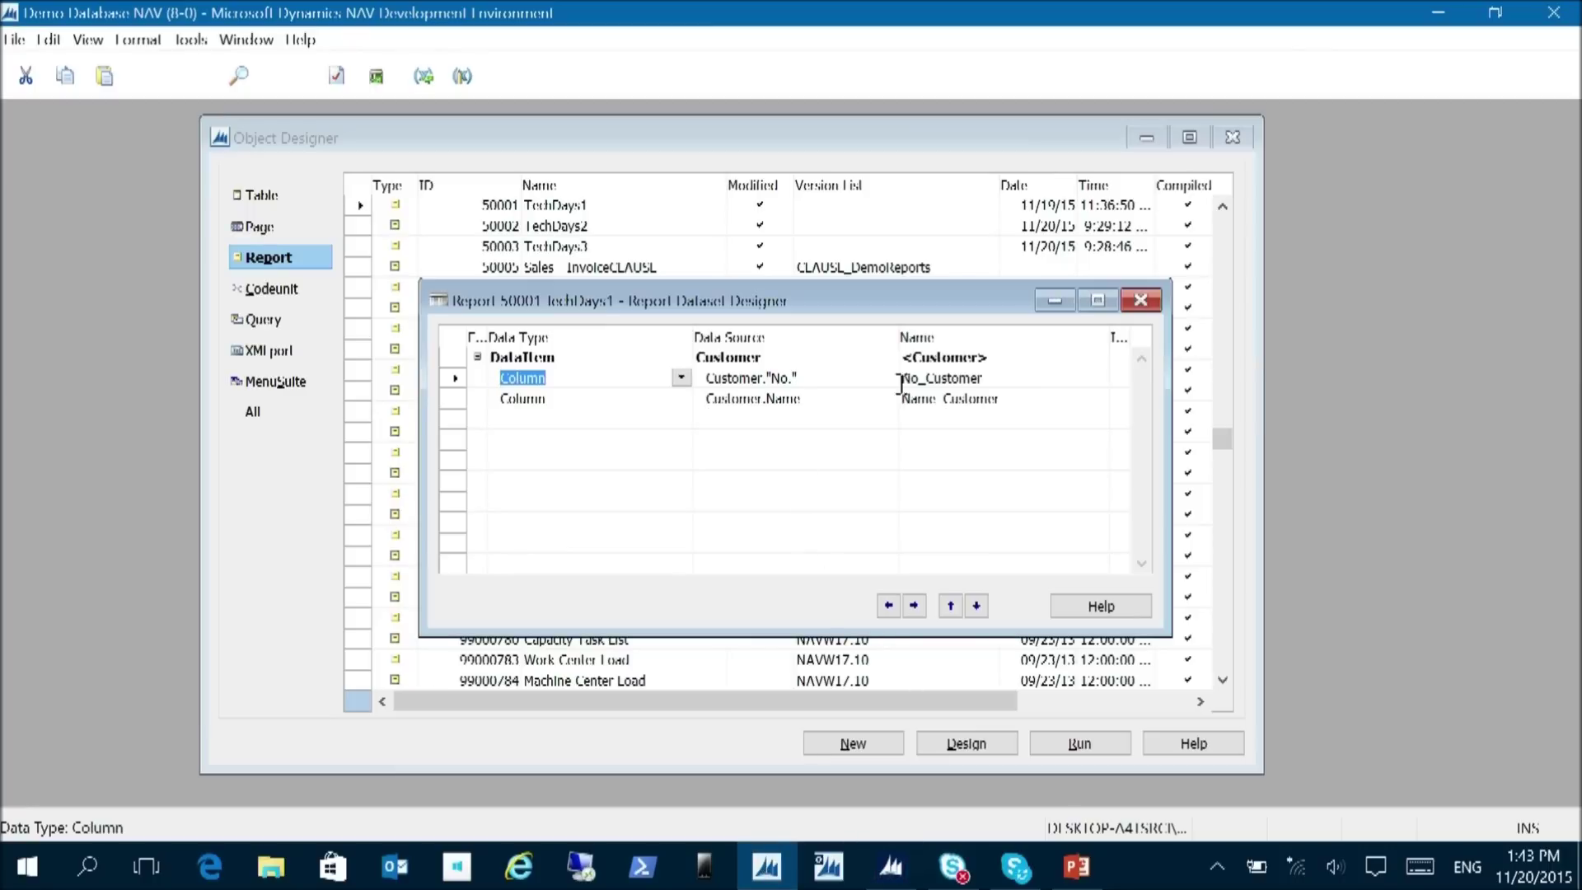
click(1140, 300)
key(Down)
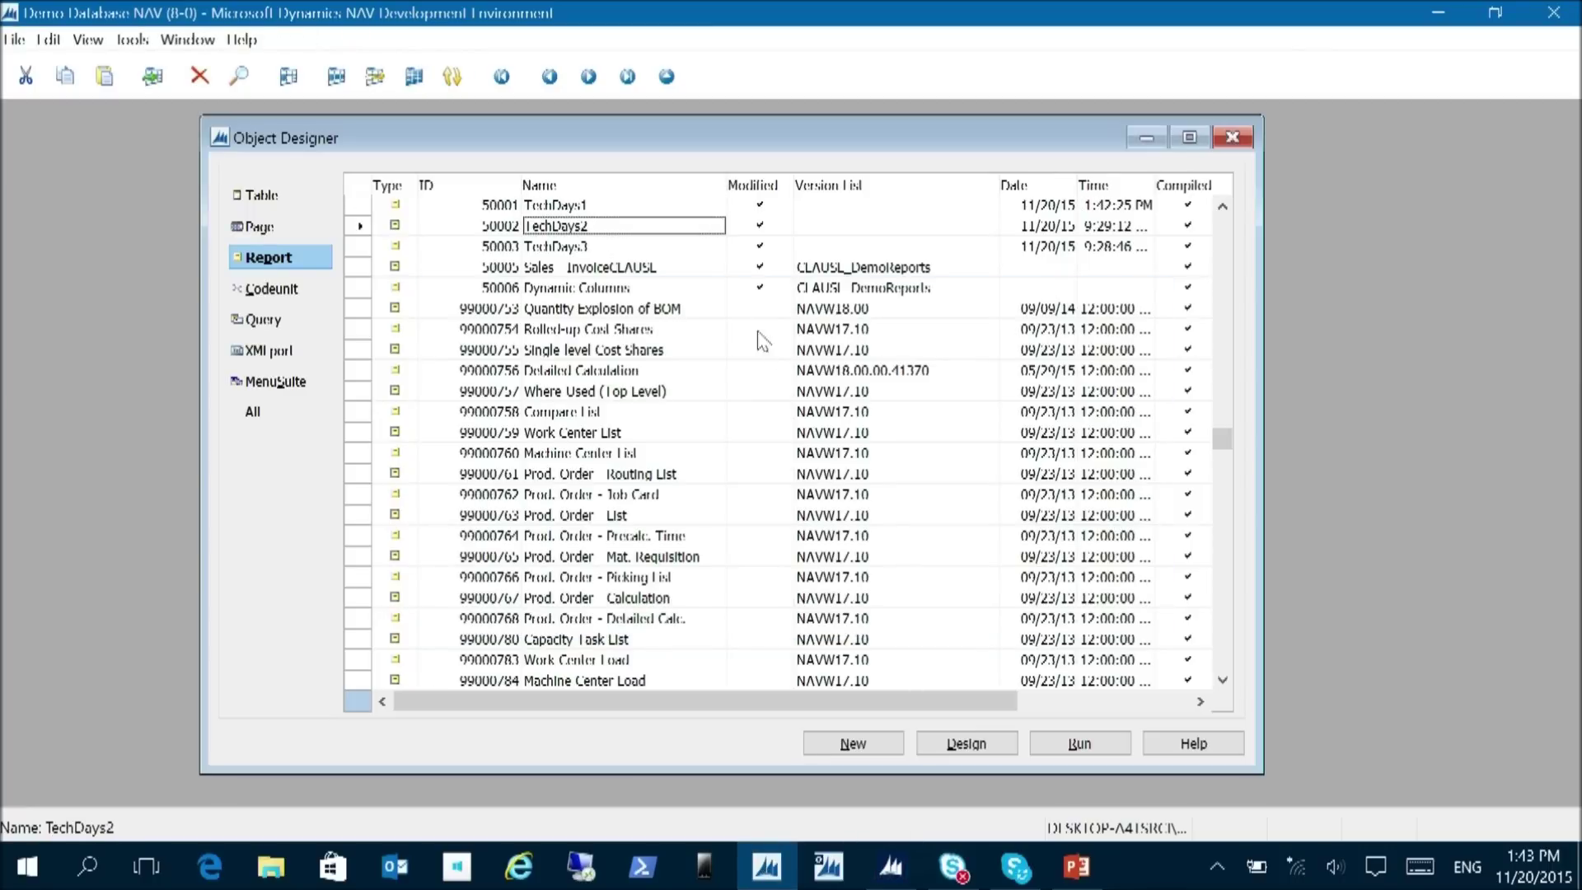
click(963, 743)
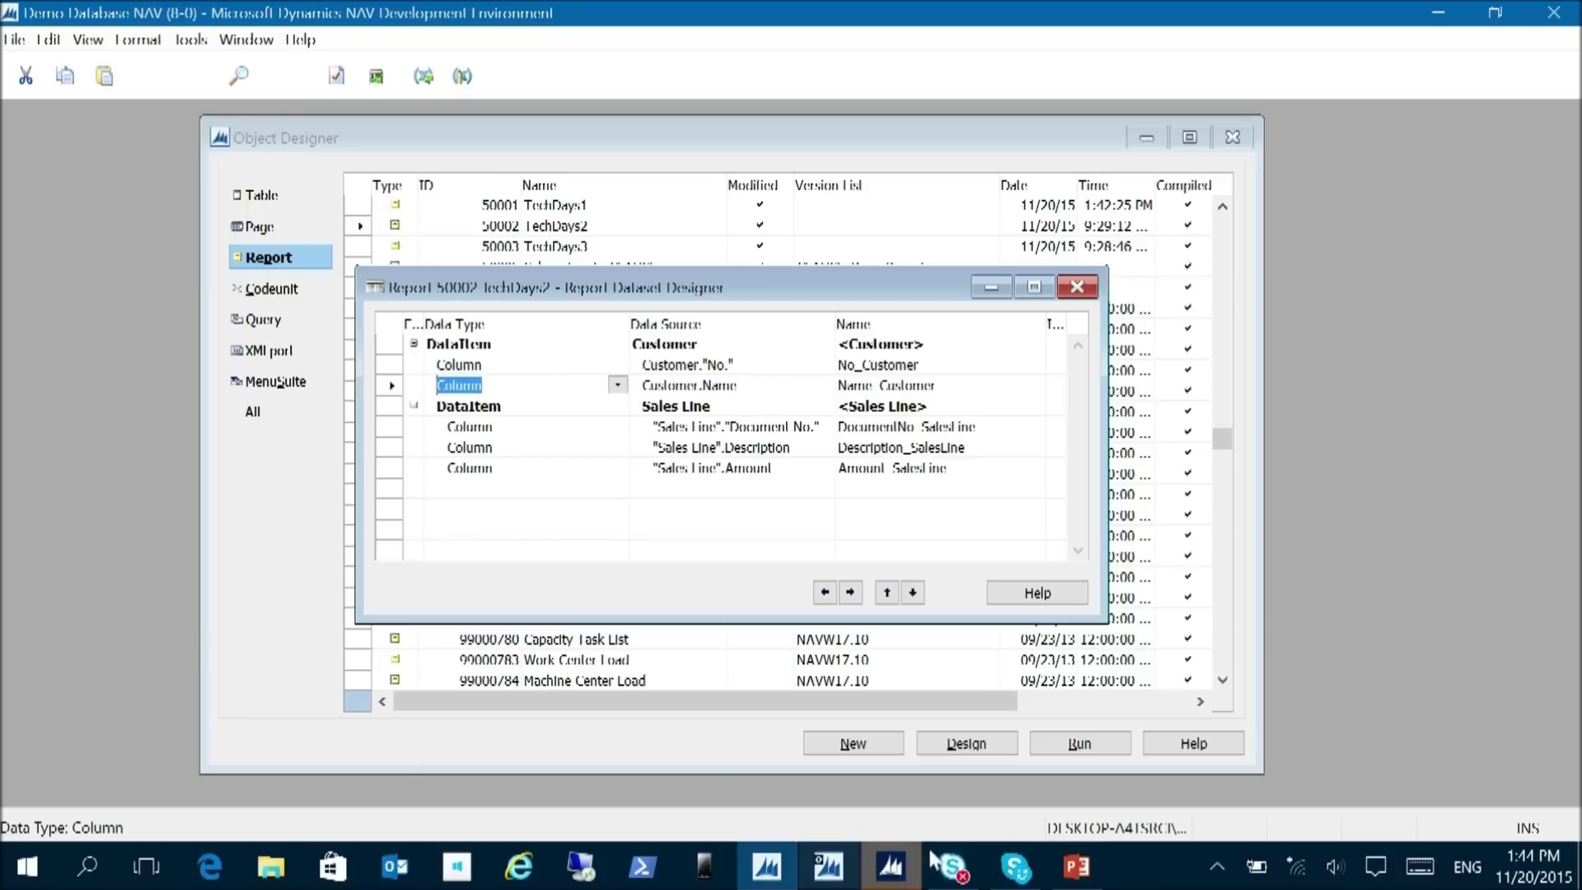
- Preview the TechDays2 report in the Dynamics NAV client, open its About This Report dataset and export it to Excel
click(890, 865)
click(175, 449)
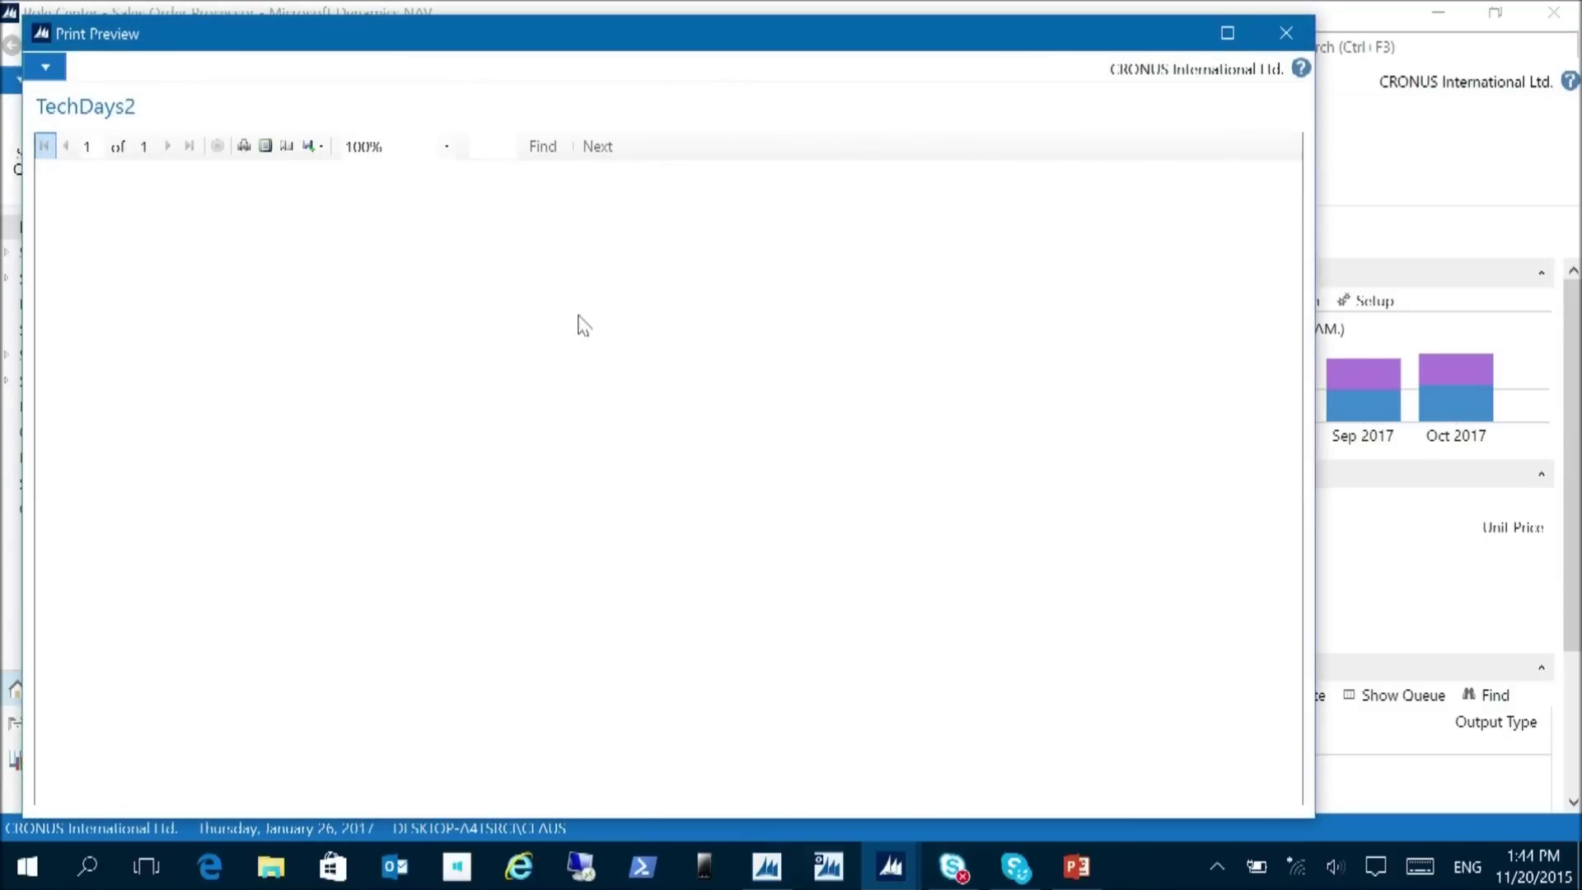
click(44, 67)
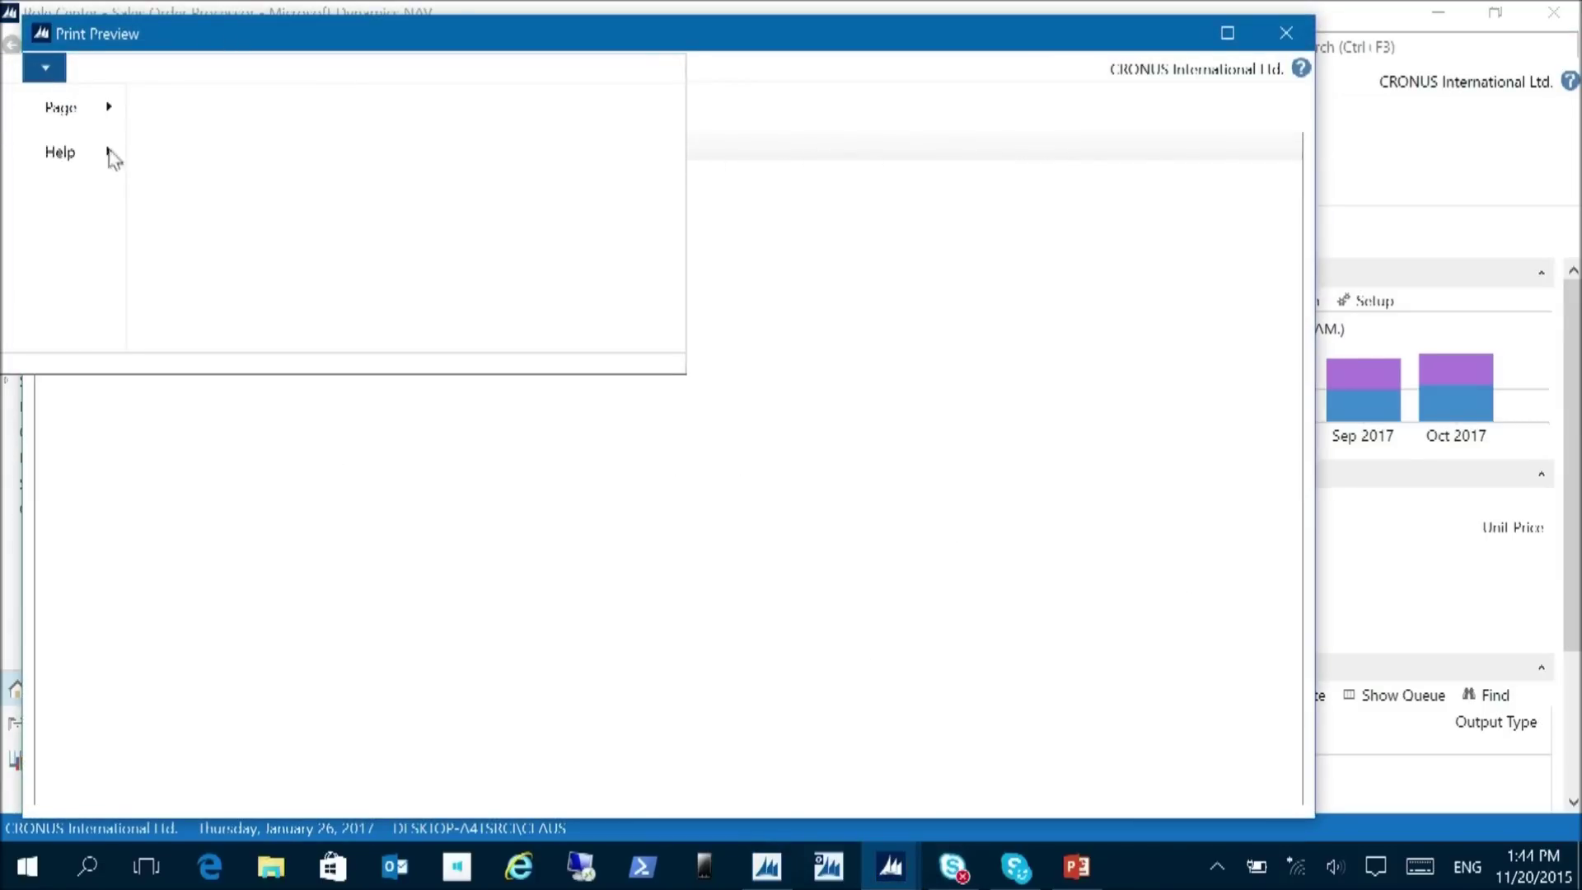
mouse_move(107, 154)
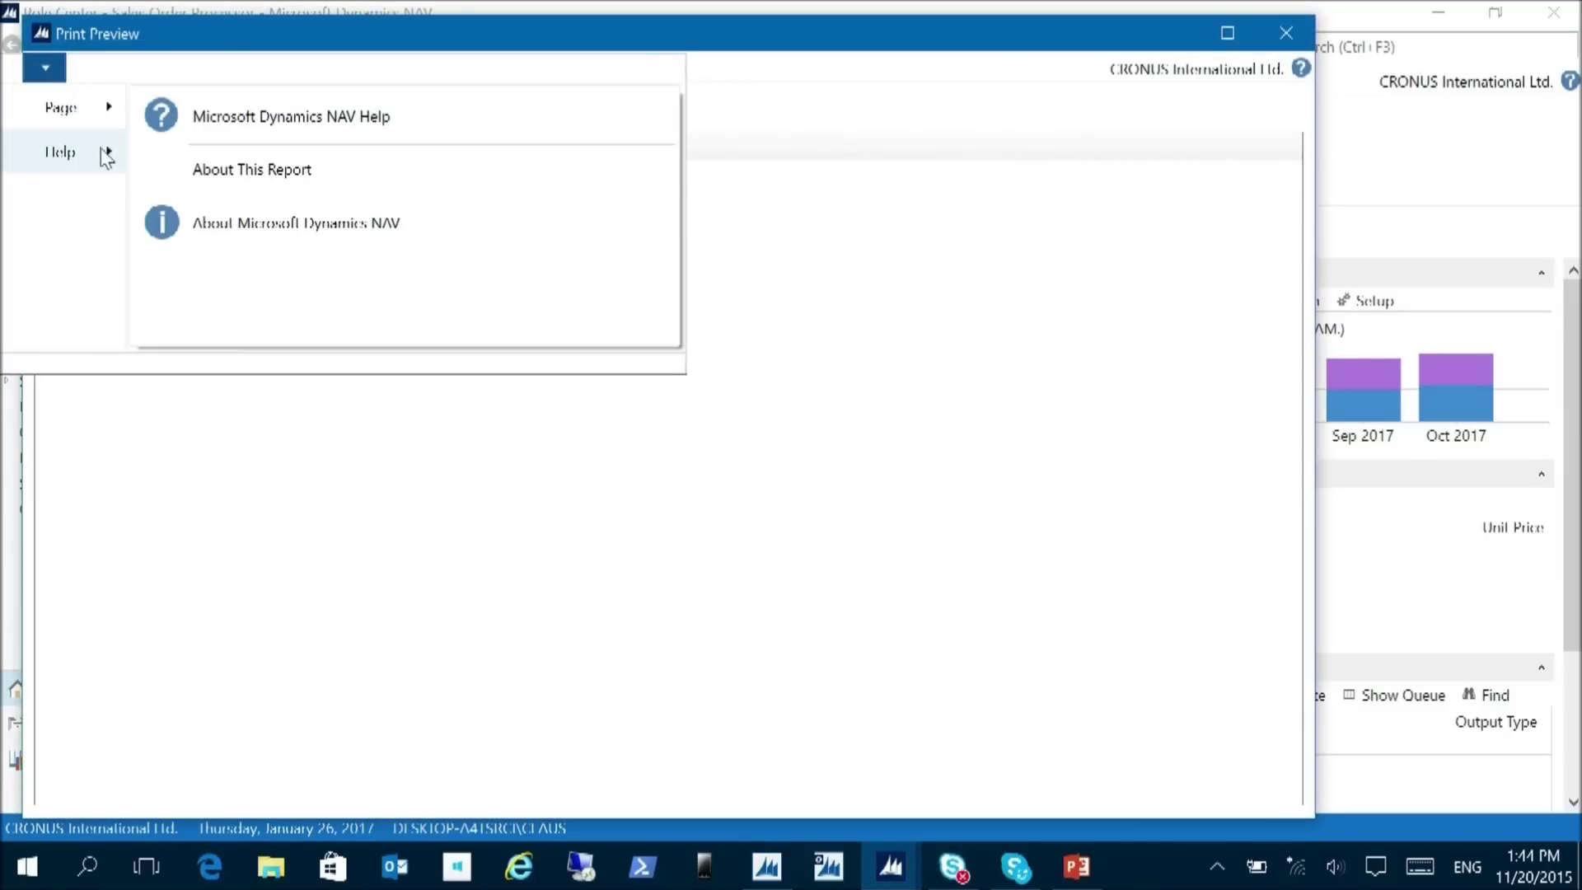
click(307, 183)
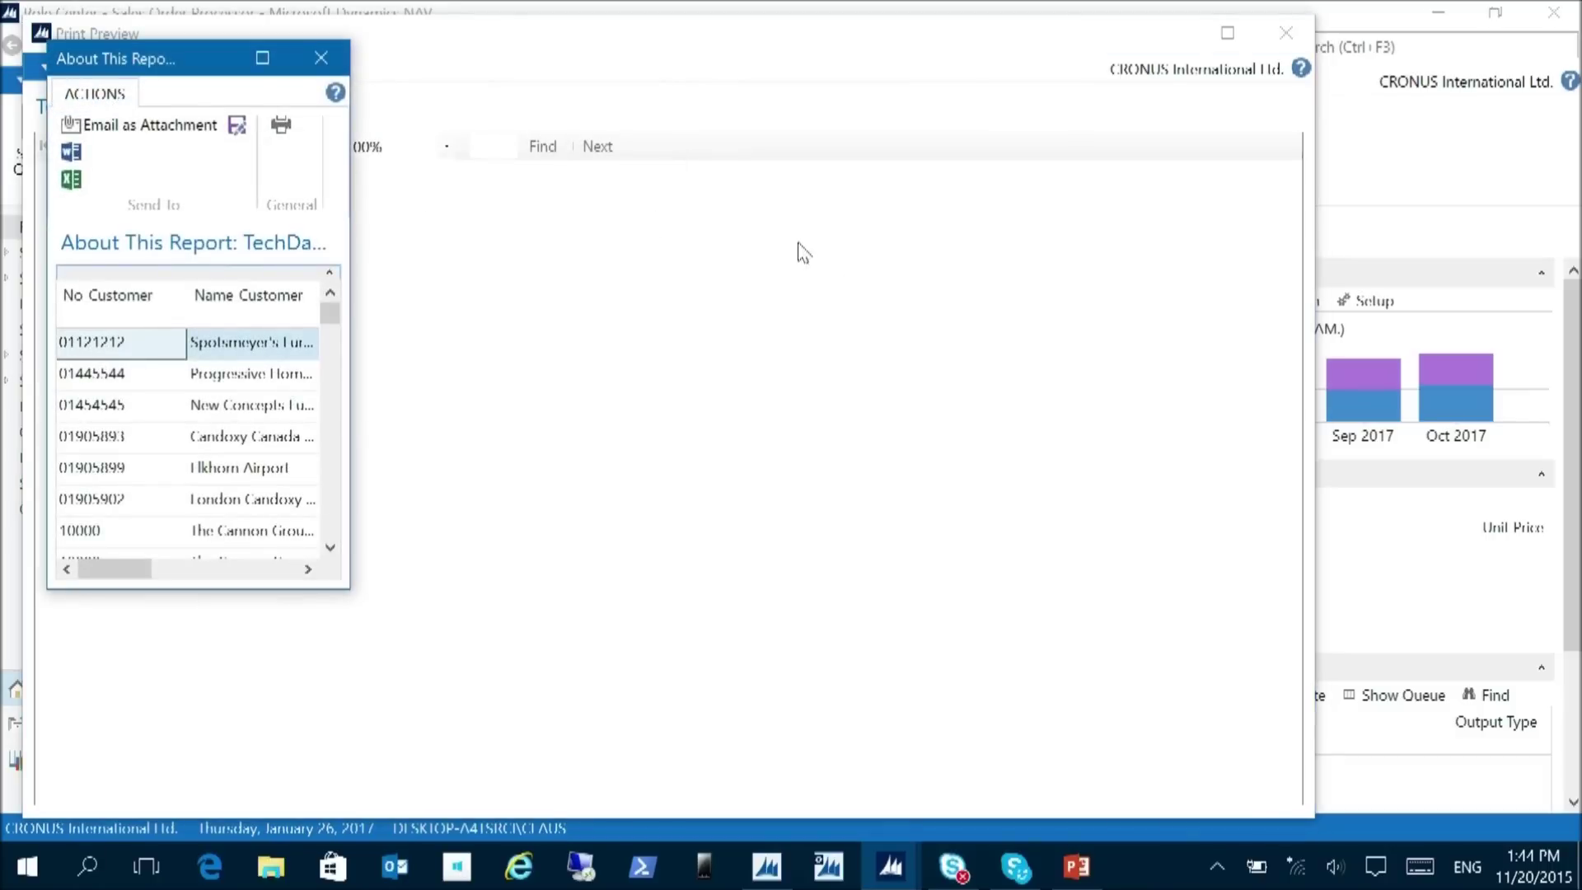
click(74, 180)
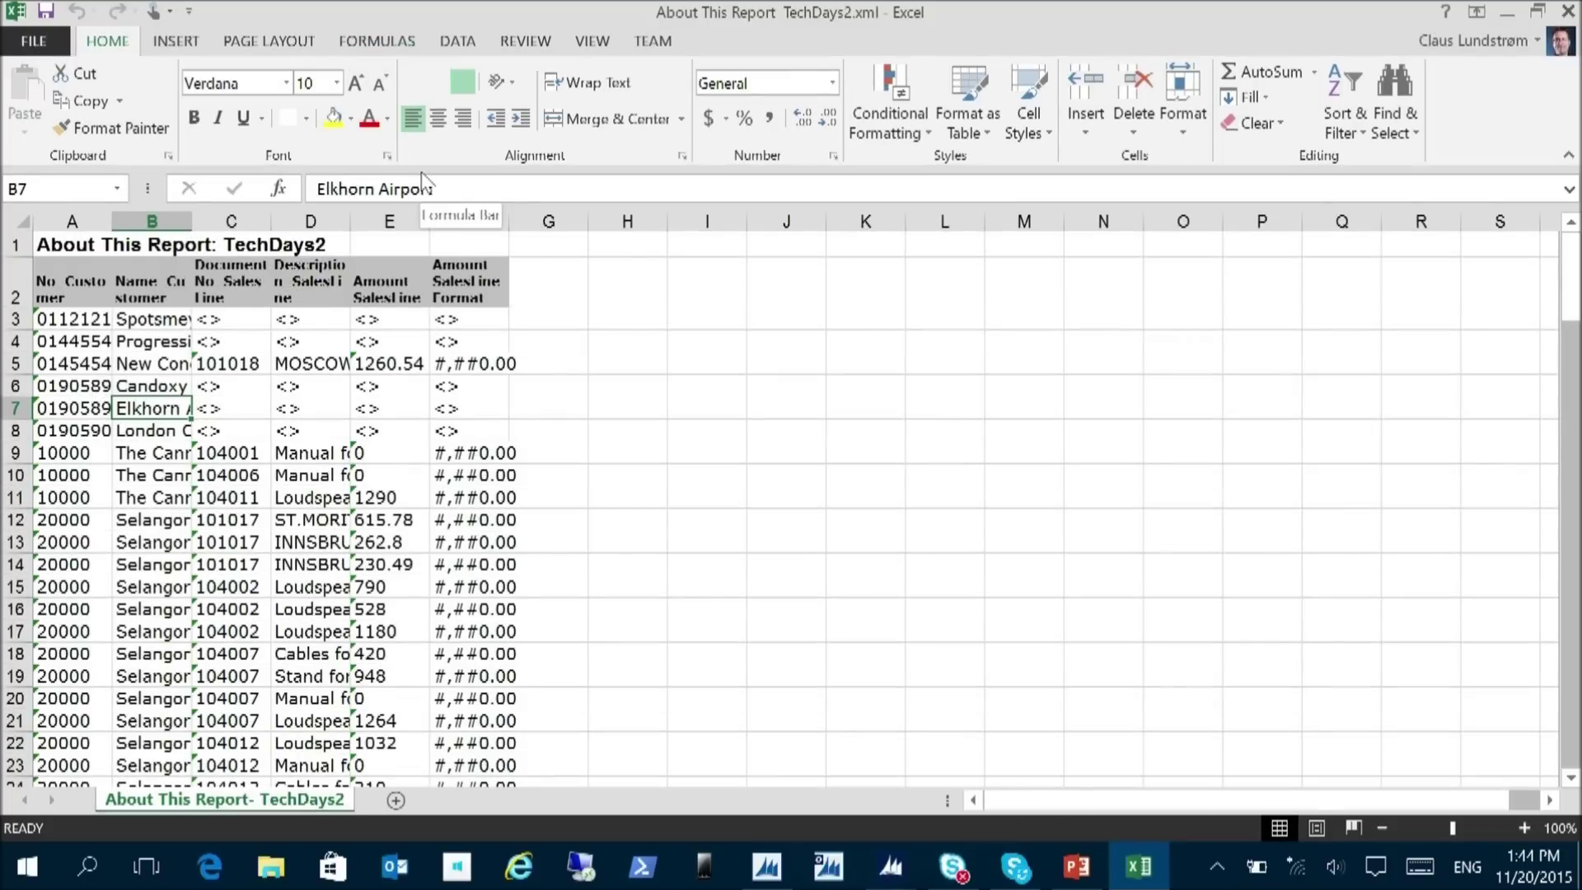
- Close the About This Report window and the TechDays2 print preview in Dynamics NAV
key(alt+Tab)
click(325, 56)
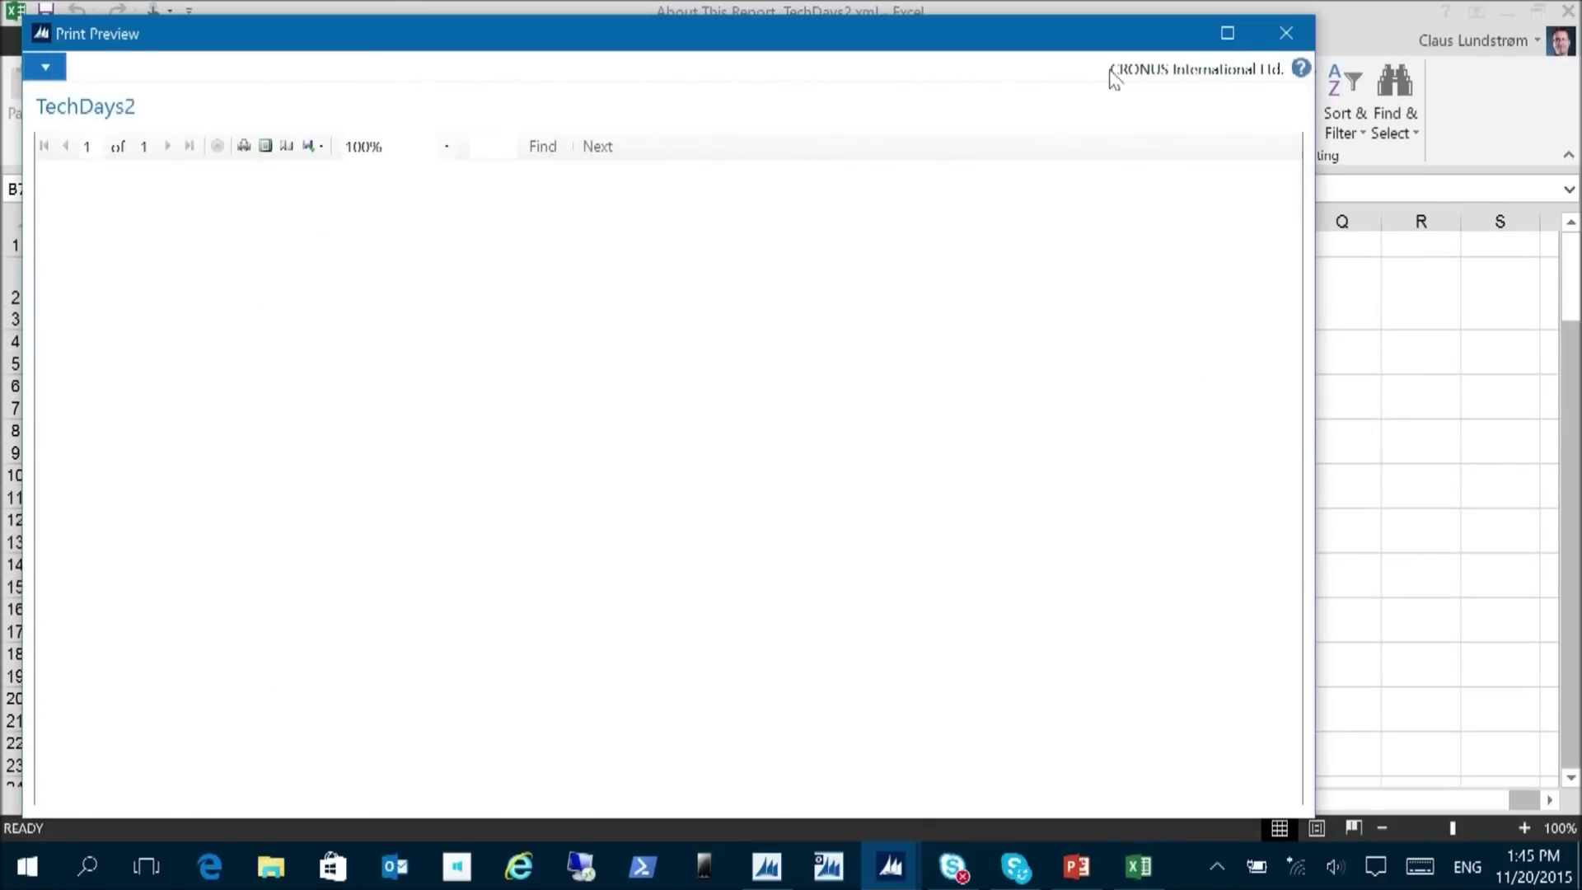
click(1290, 32)
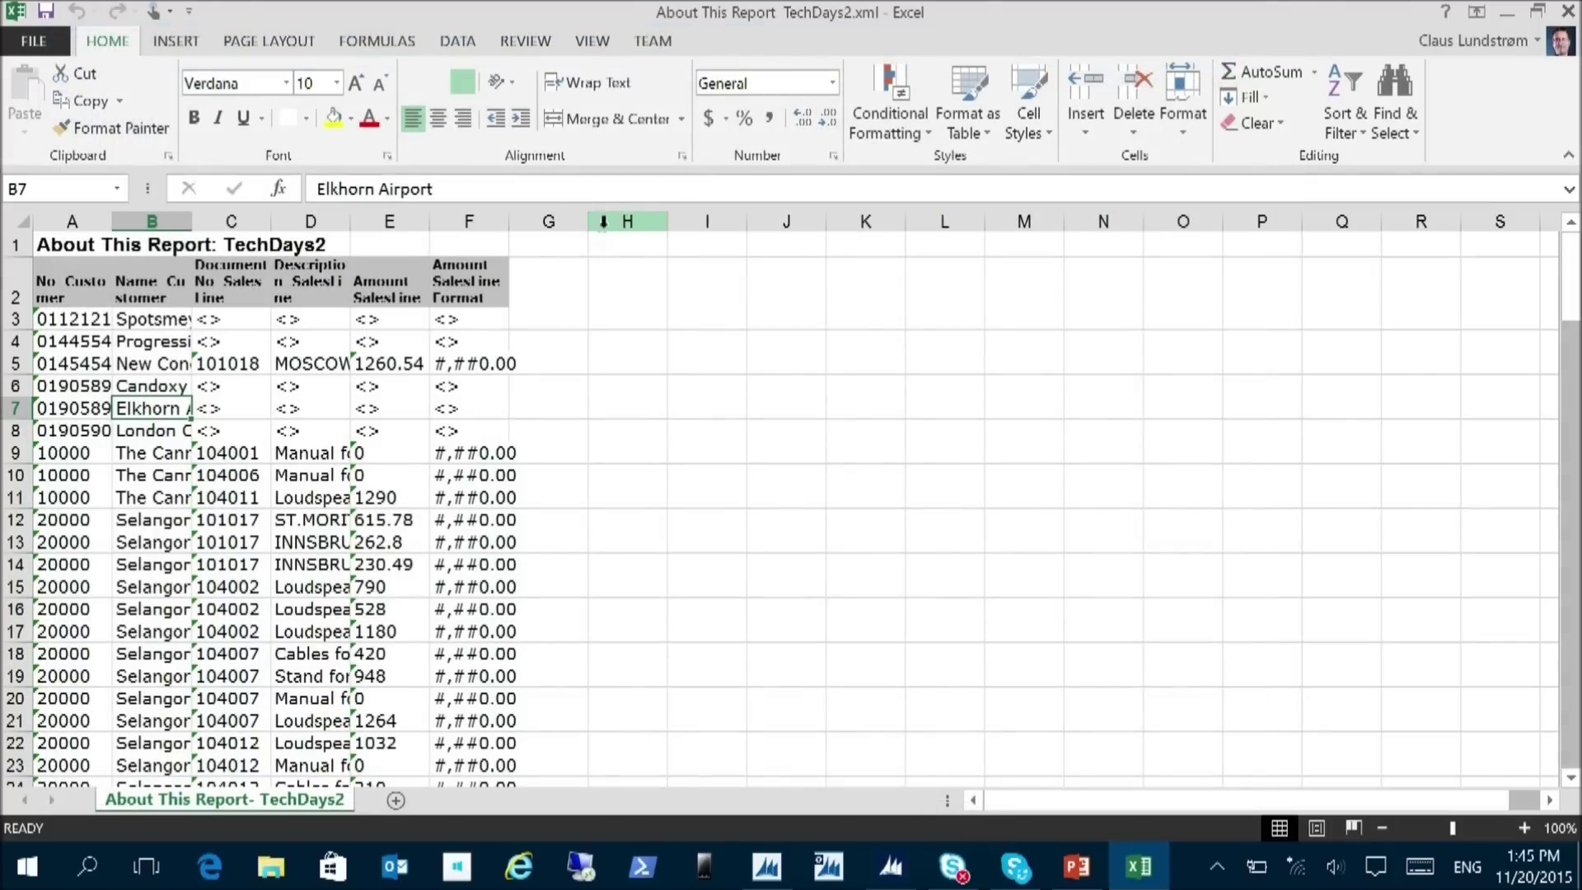
- Autofit all columns of the exported TechDays2 sheet and examine the customer and sales line rows
click(23, 224)
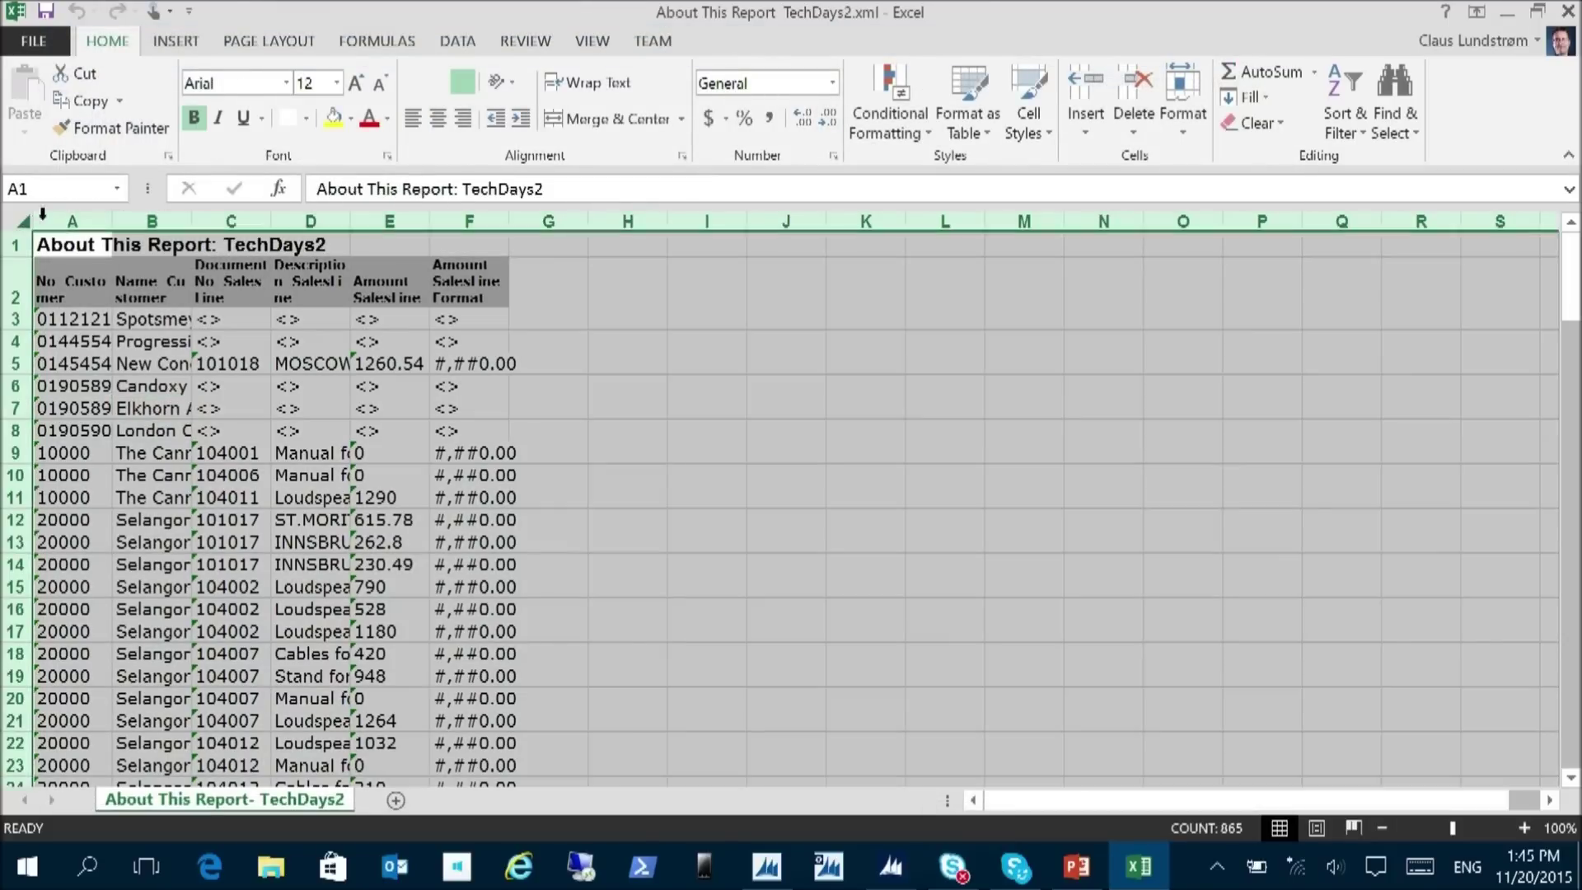
double_click(112, 221)
click(203, 338)
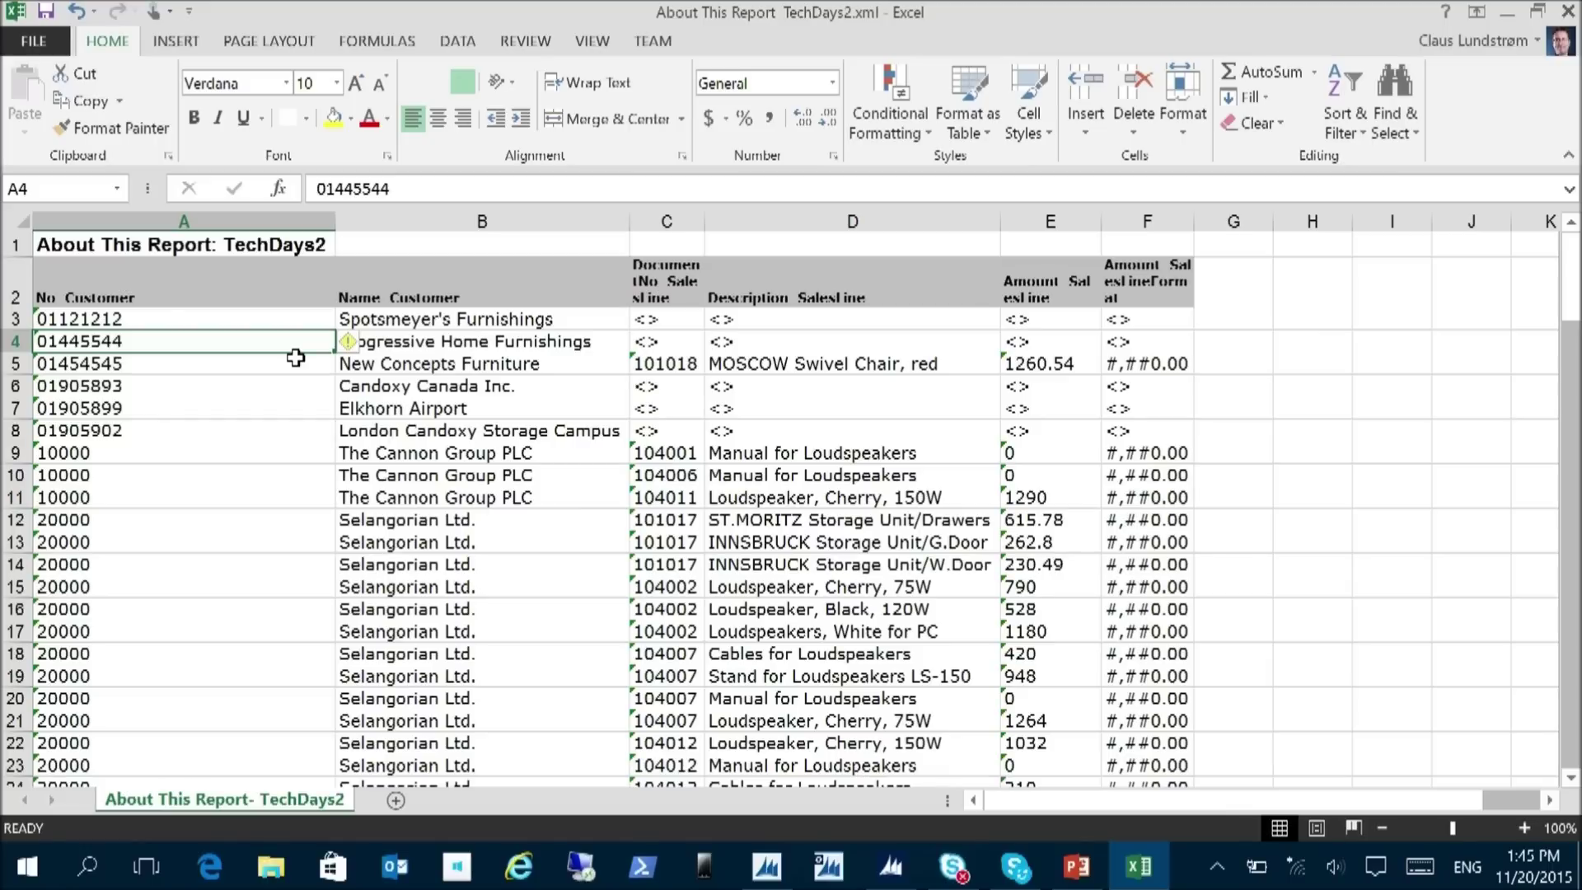
click(504, 319)
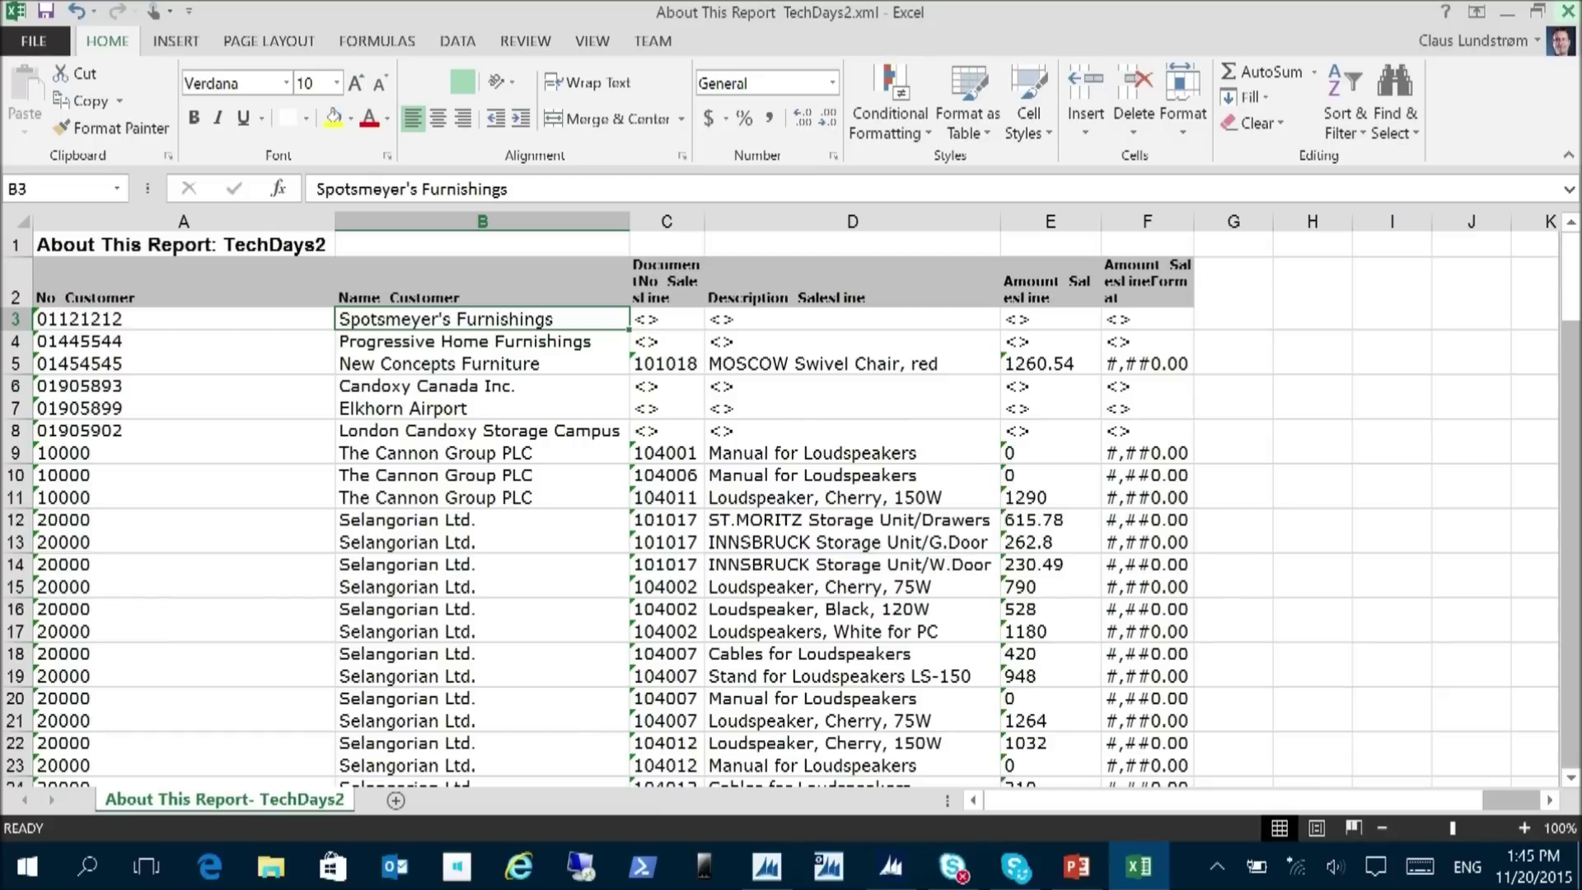
- Close the exported Excel workbook and return to the TechDays2 Report Dataset Designer
click(1568, 11)
click(793, 463)
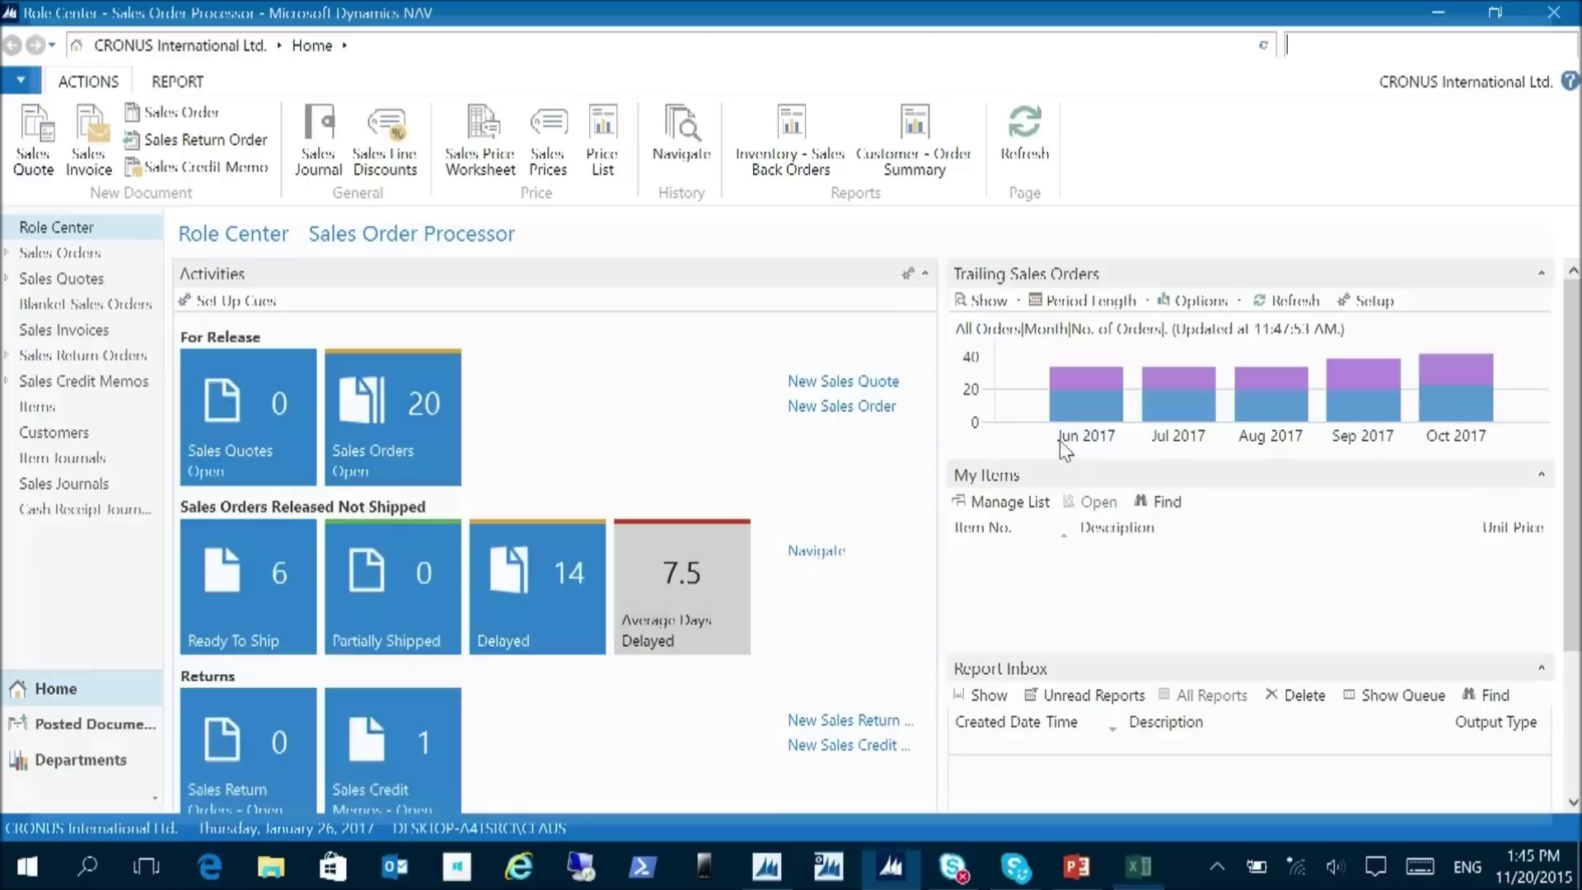
key(alt+Tab)
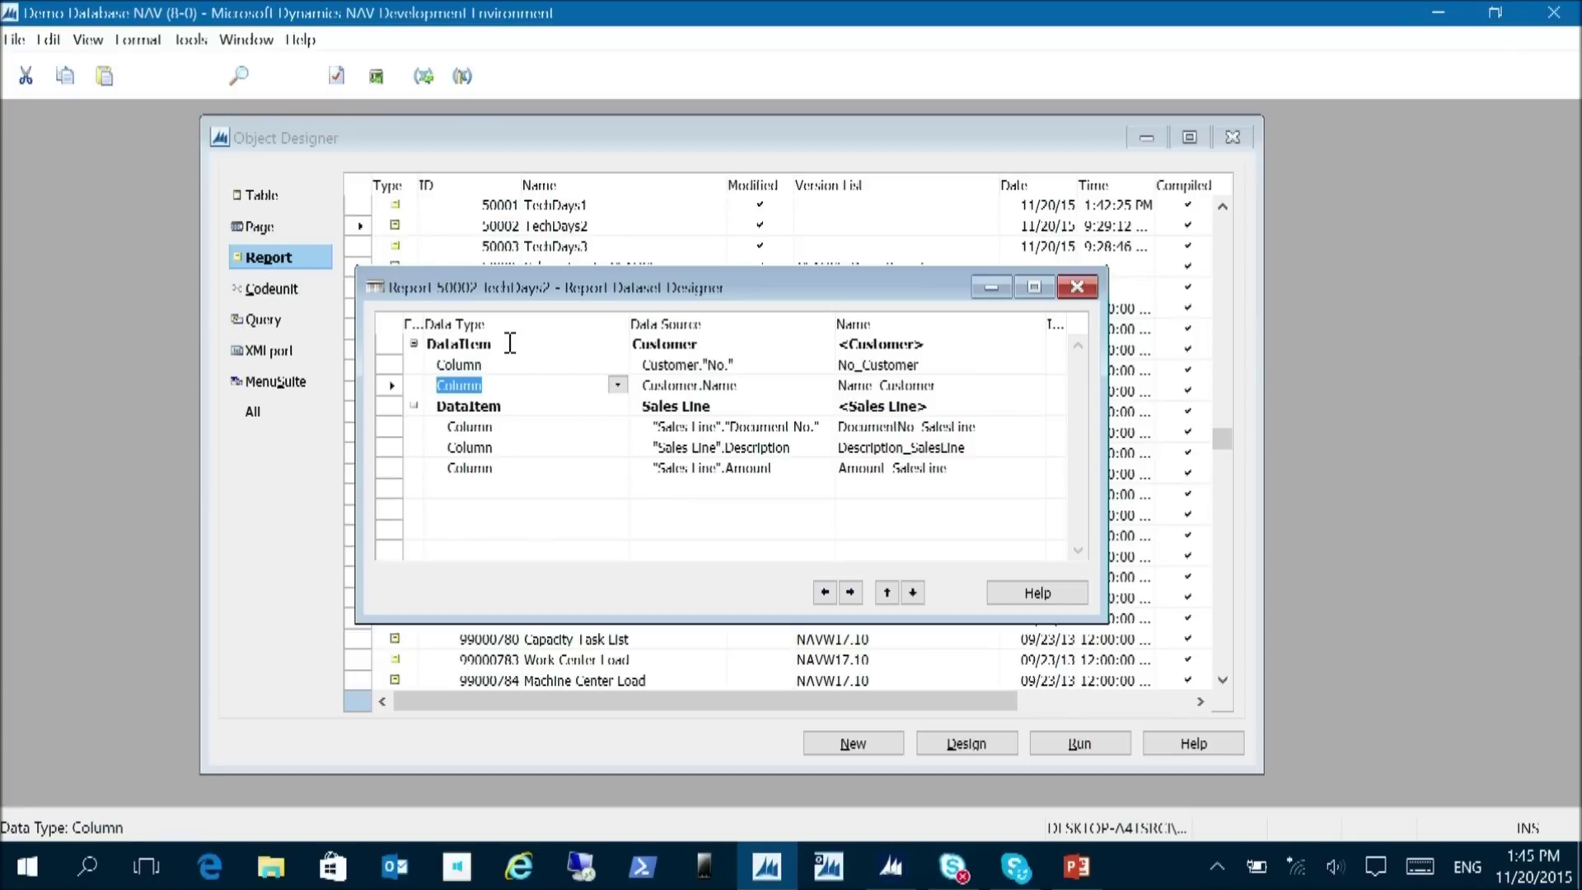
- Set the PrintOnlyIfDetail property of the Customer data item to Yes and close its properties
click(511, 344)
key(shift+F4)
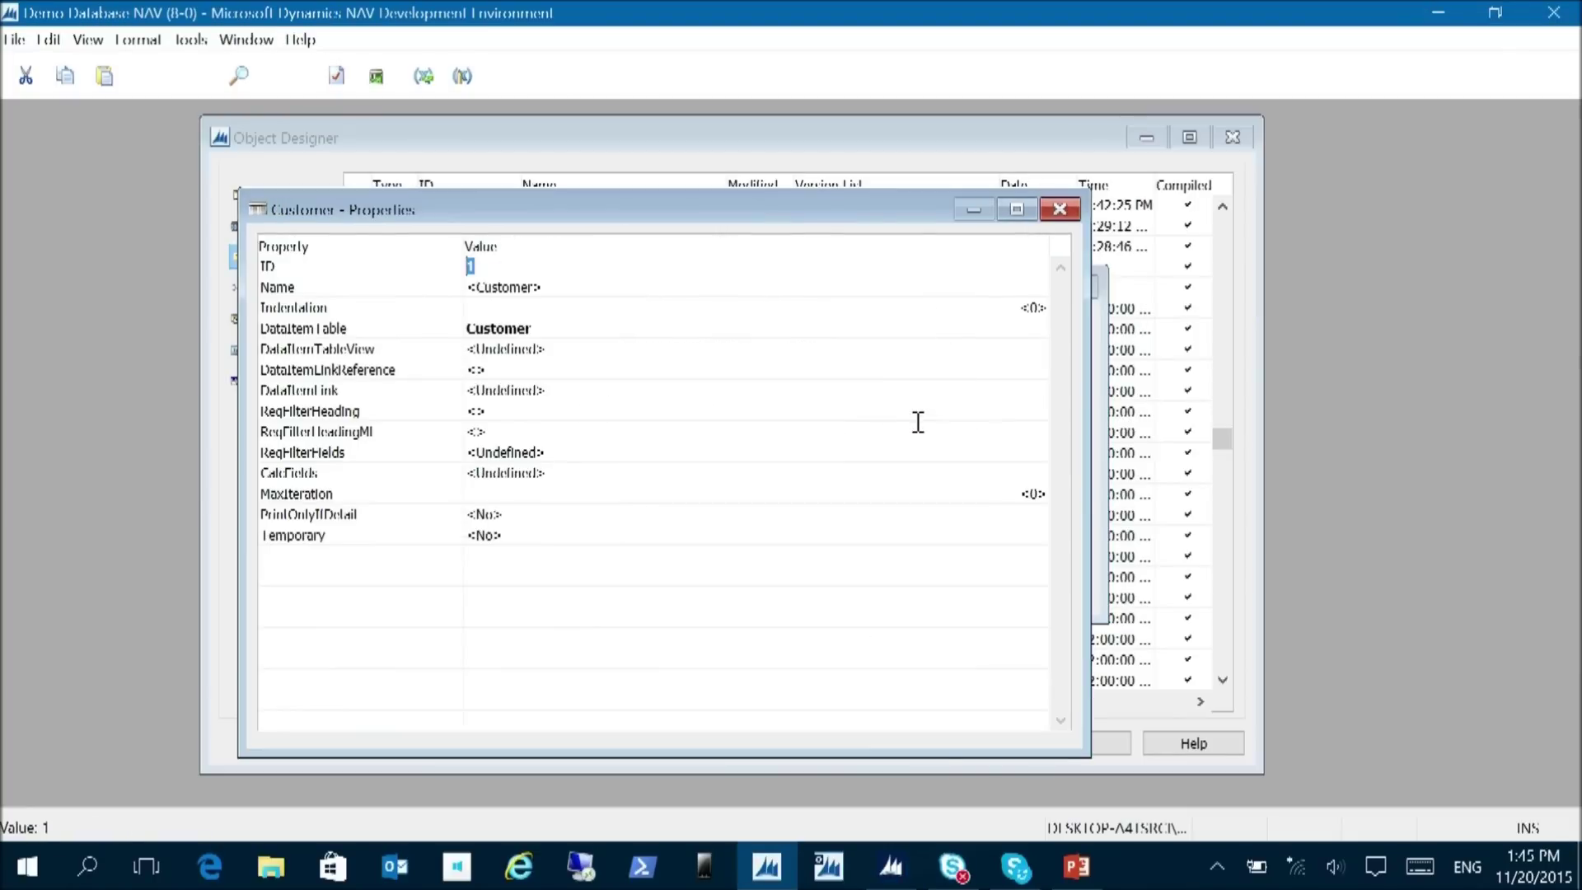
key(Down)
key(Down)
key(Down)
key(Down)
key(Down)
key(Down)
key(Down)
key(Down)
key(Down)
key(Down)
key(Down)
key(Down)
key(alt+Down)
key(Down)
key(Return)
key(Up)
key(Up)
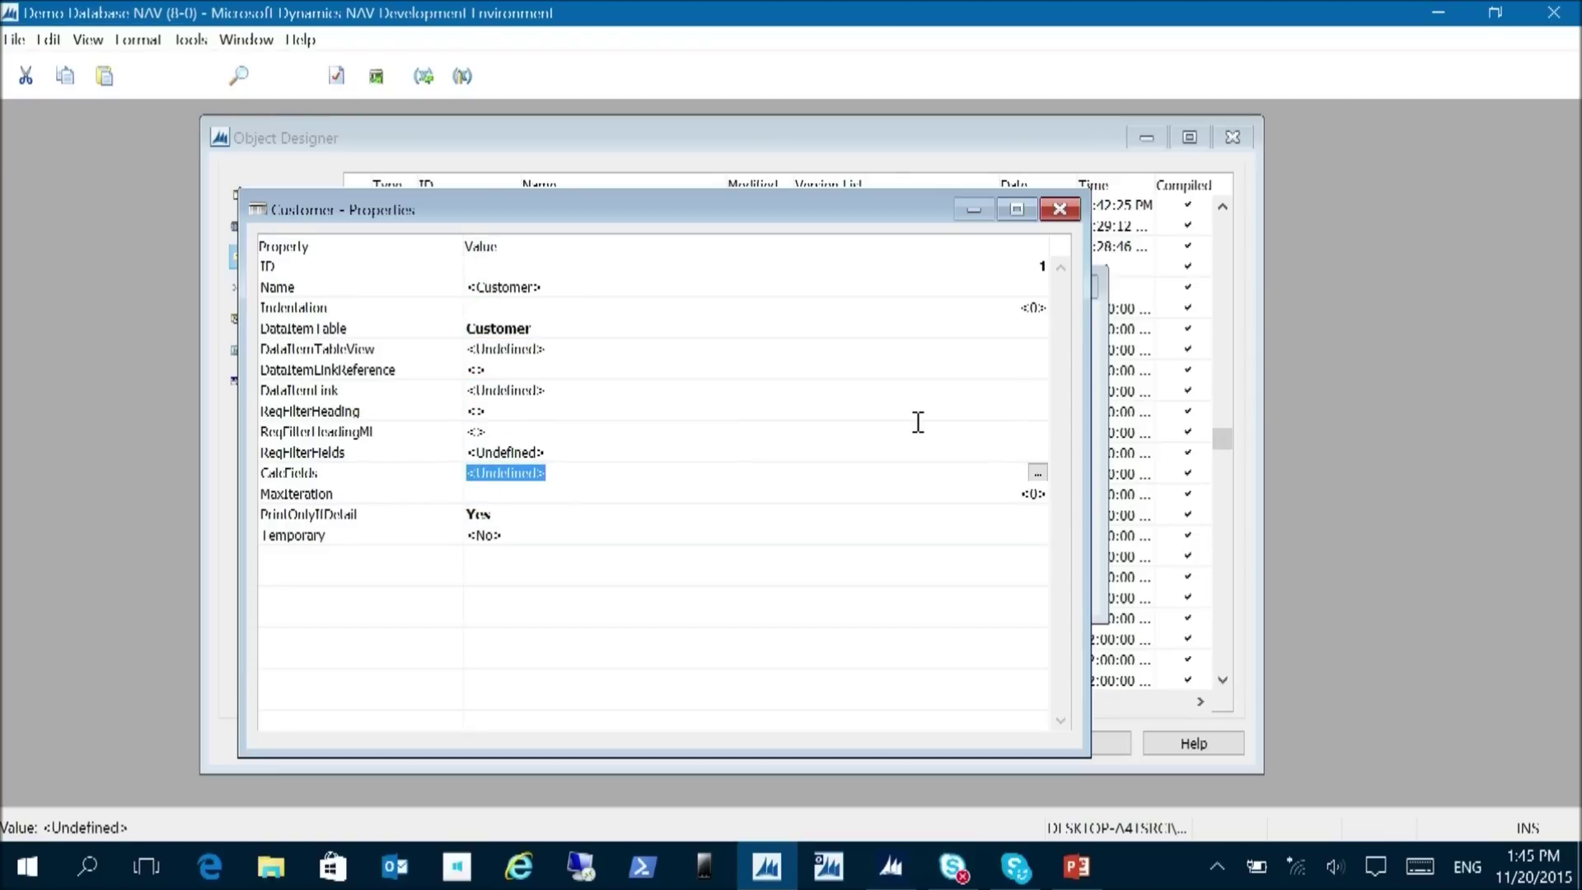
key(Escape)
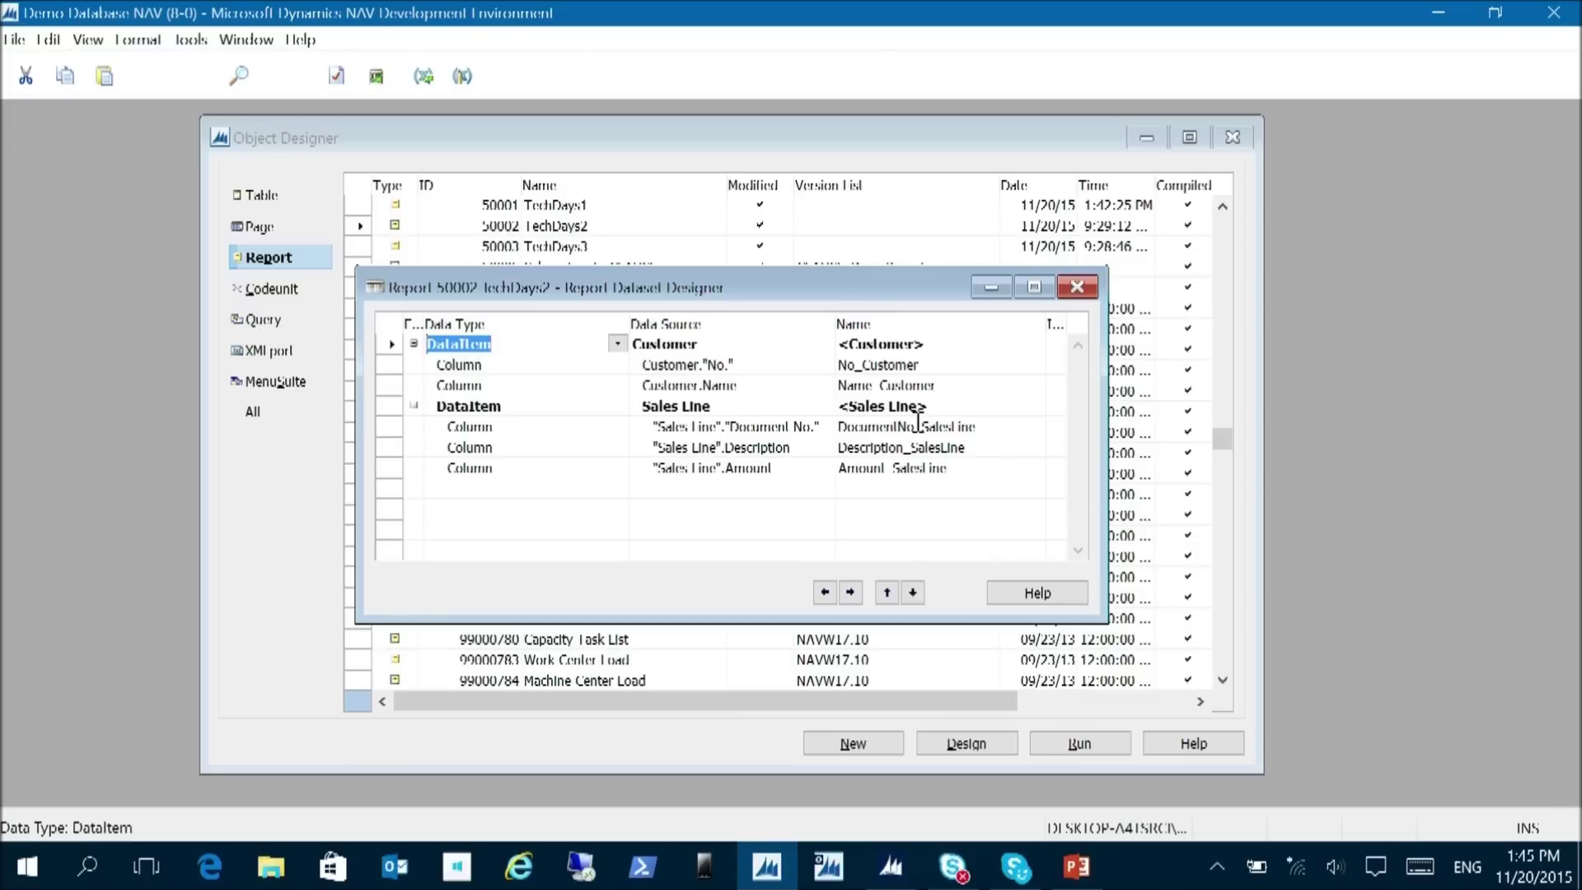
- Save the changed TechDays2 report and run it in the Dynamics NAV client
key(ctrl+s)
key(Return)
key(ctrl+r)
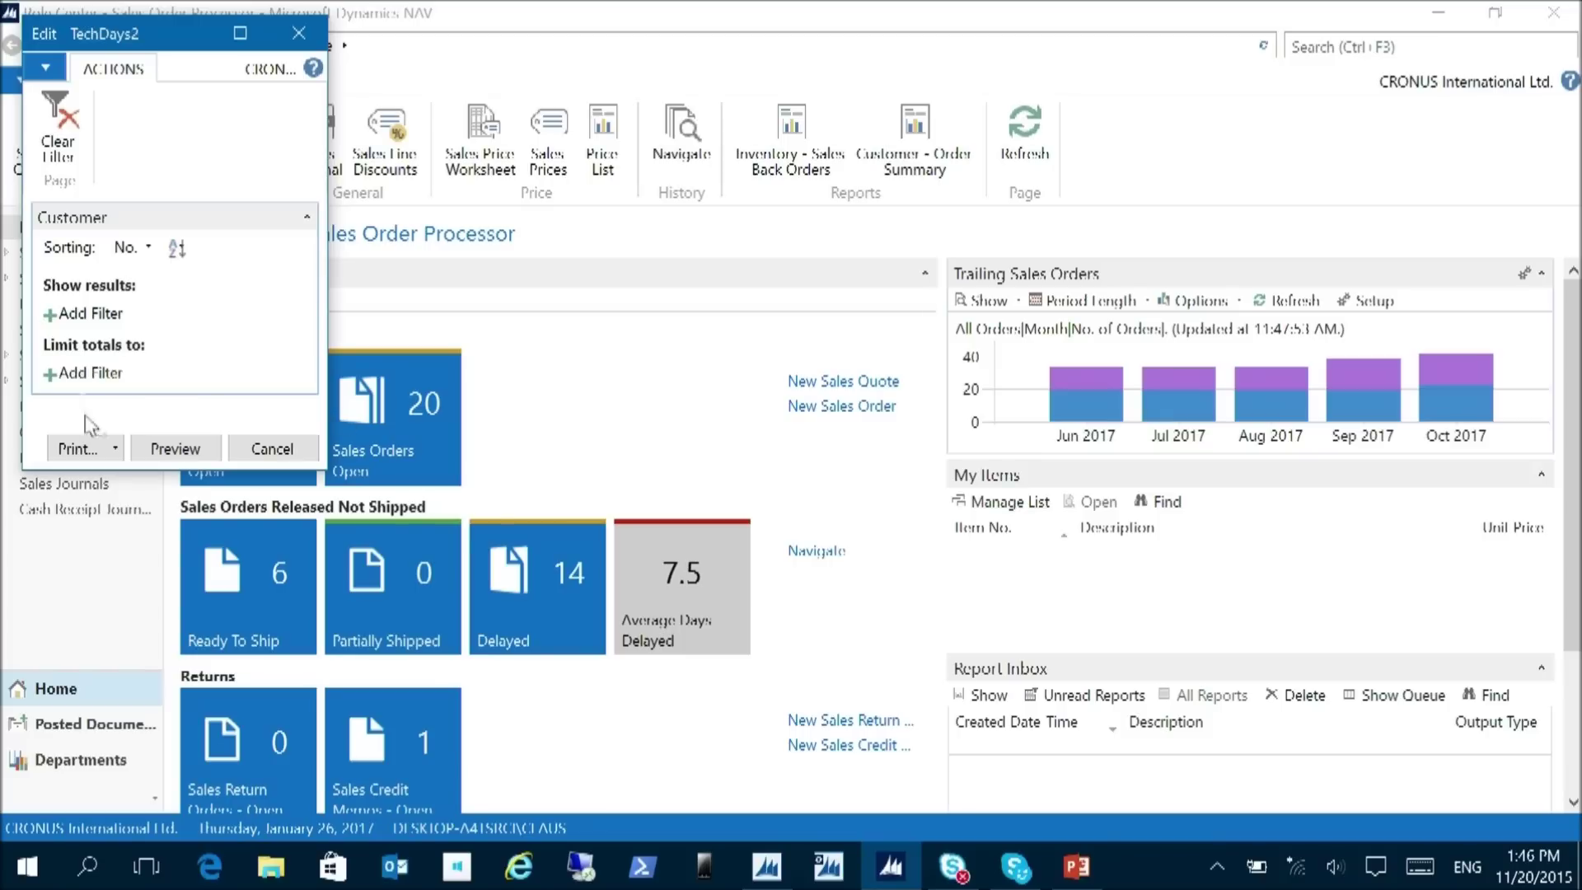
- Preview the changed TechDays2 report and export its About This Report dataset to another Excel workbook
click(188, 451)
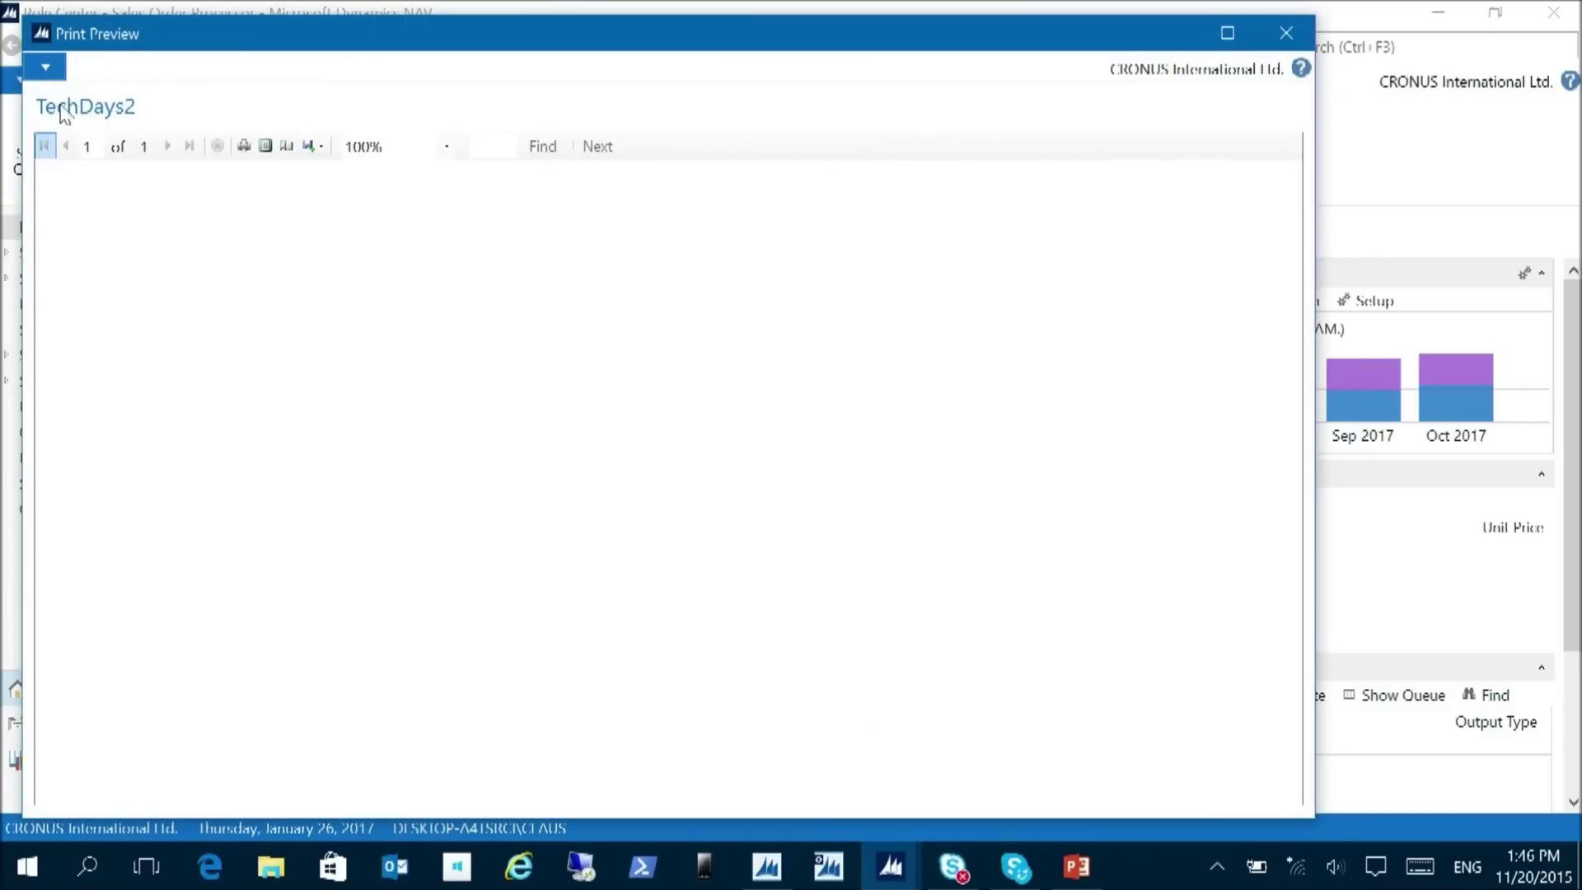
click(47, 67)
mouse_move(71, 159)
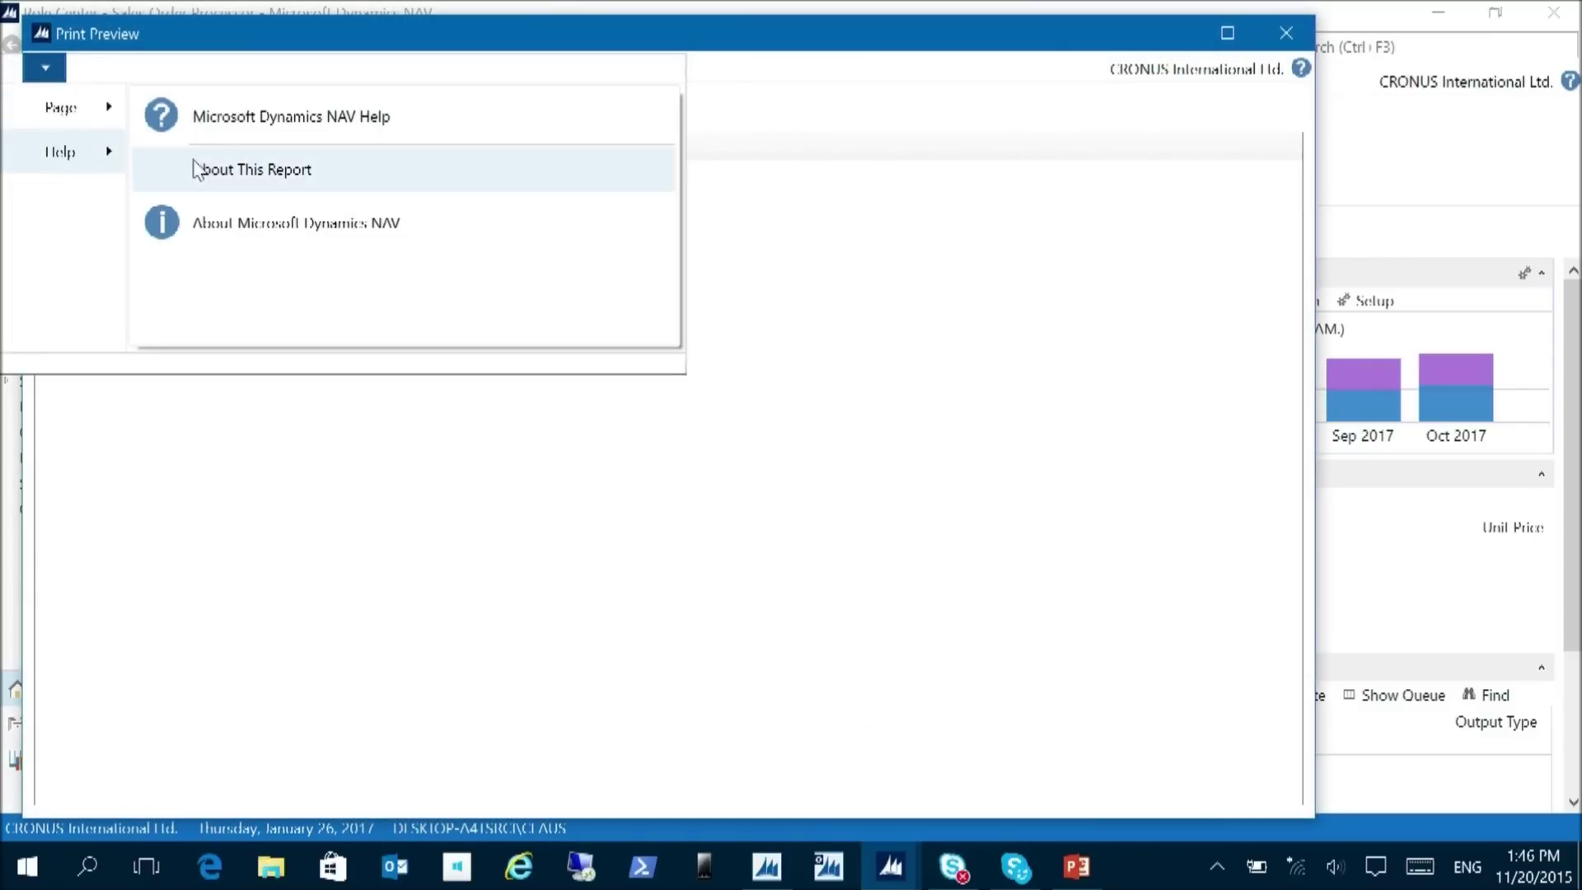
click(198, 166)
click(76, 183)
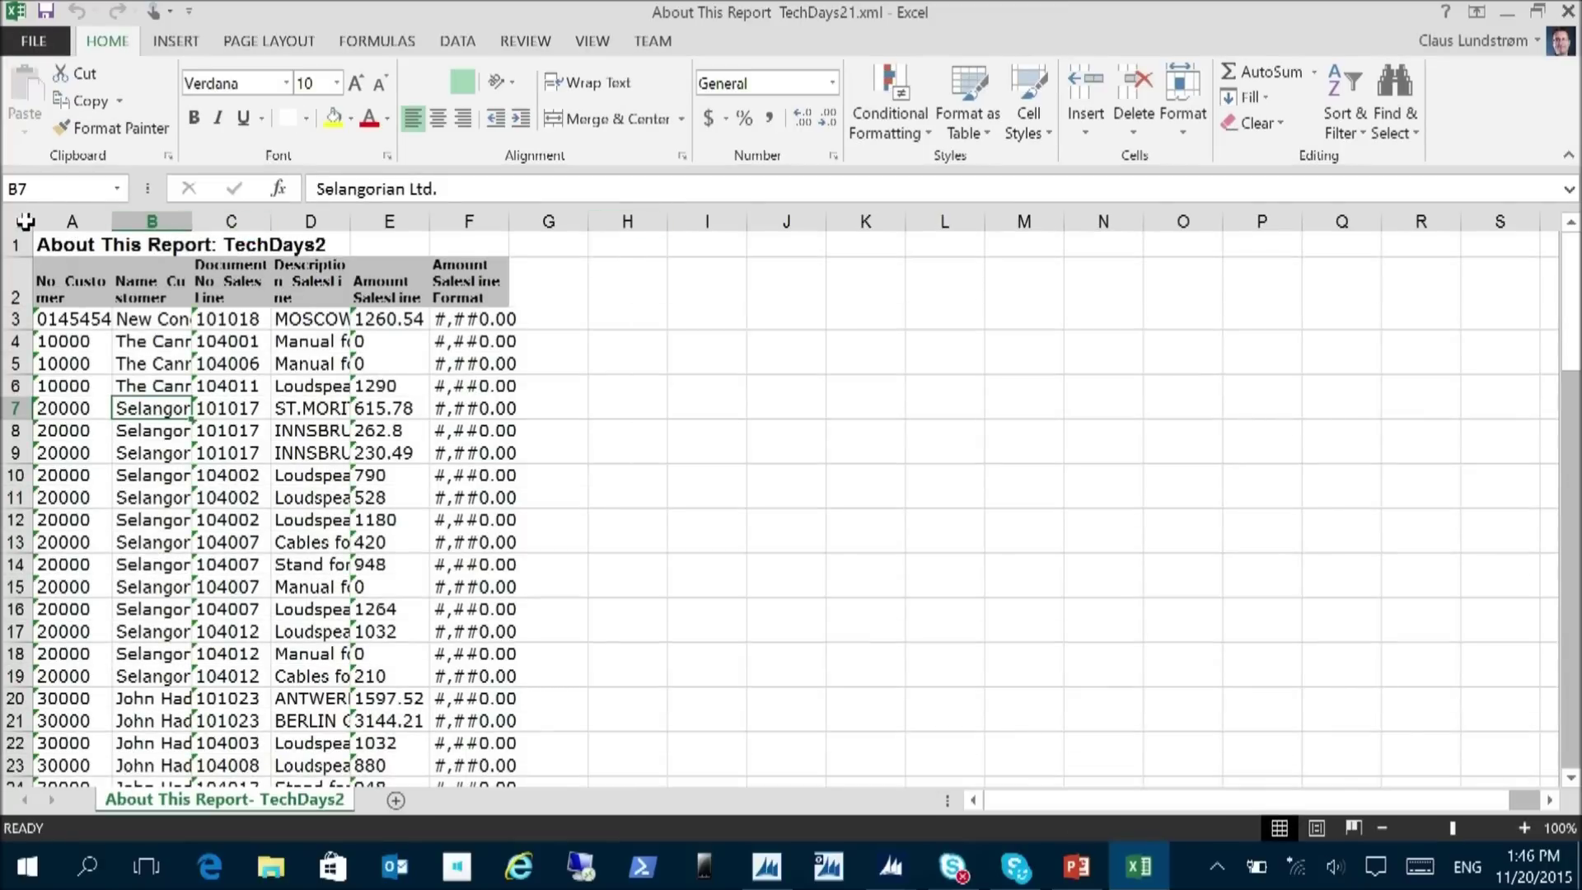
- Auto-fit the widths of all columns in the exported TechDays2 dataset worksheet
click(22, 221)
double_click(112, 221)
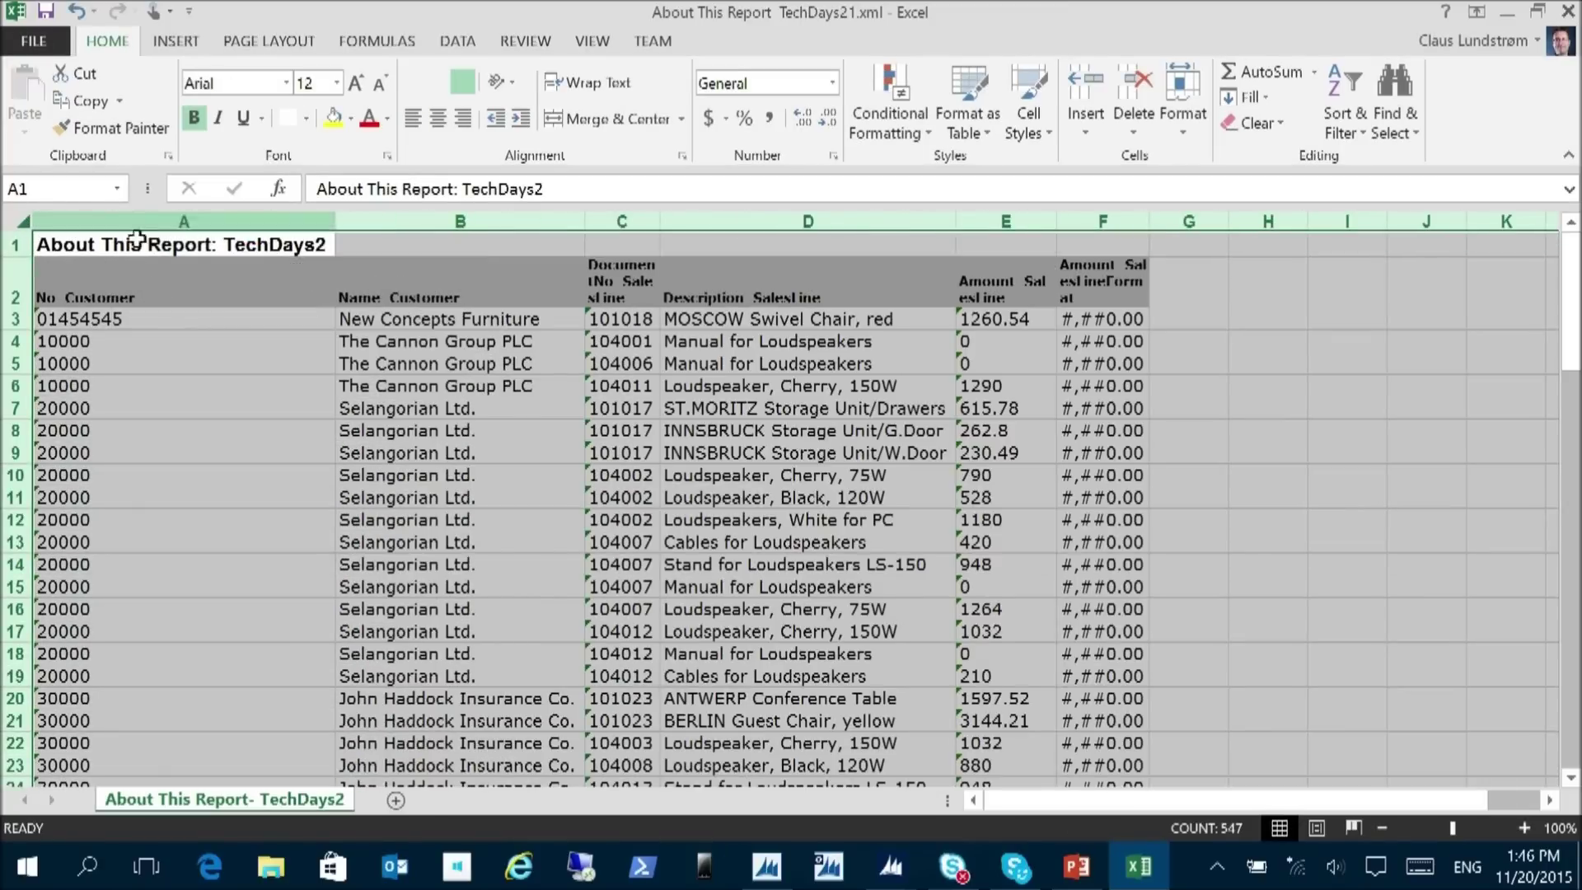
click(175, 321)
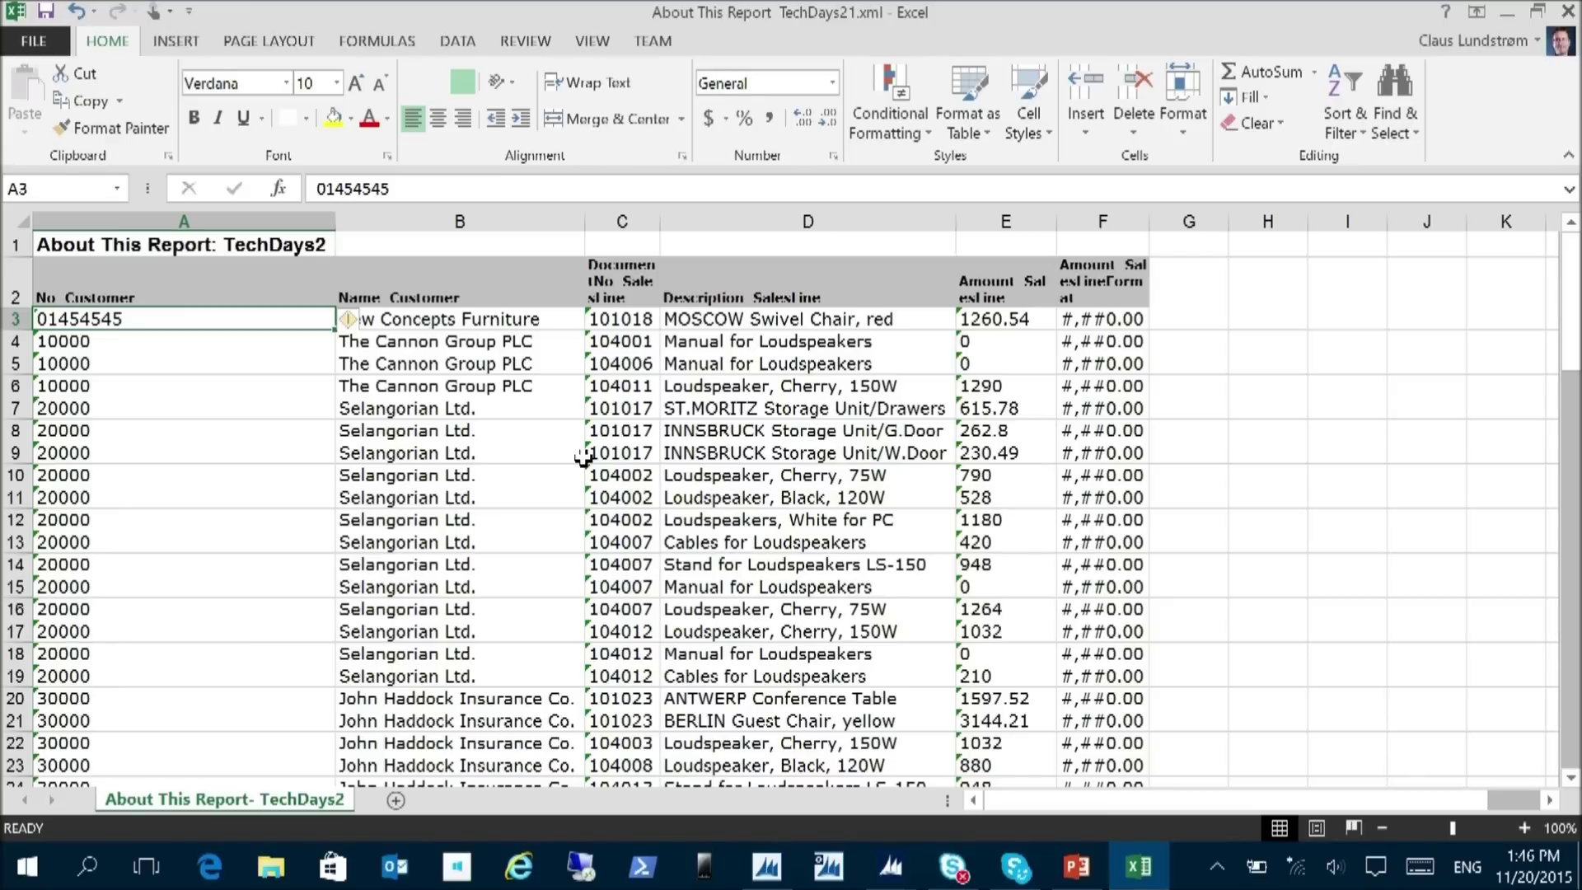
- Examine the repeated customer fields and the sales line fields in the rows of The Cannon Group PLC
key(Down)
key(shift+Down)
key(shift+Down)
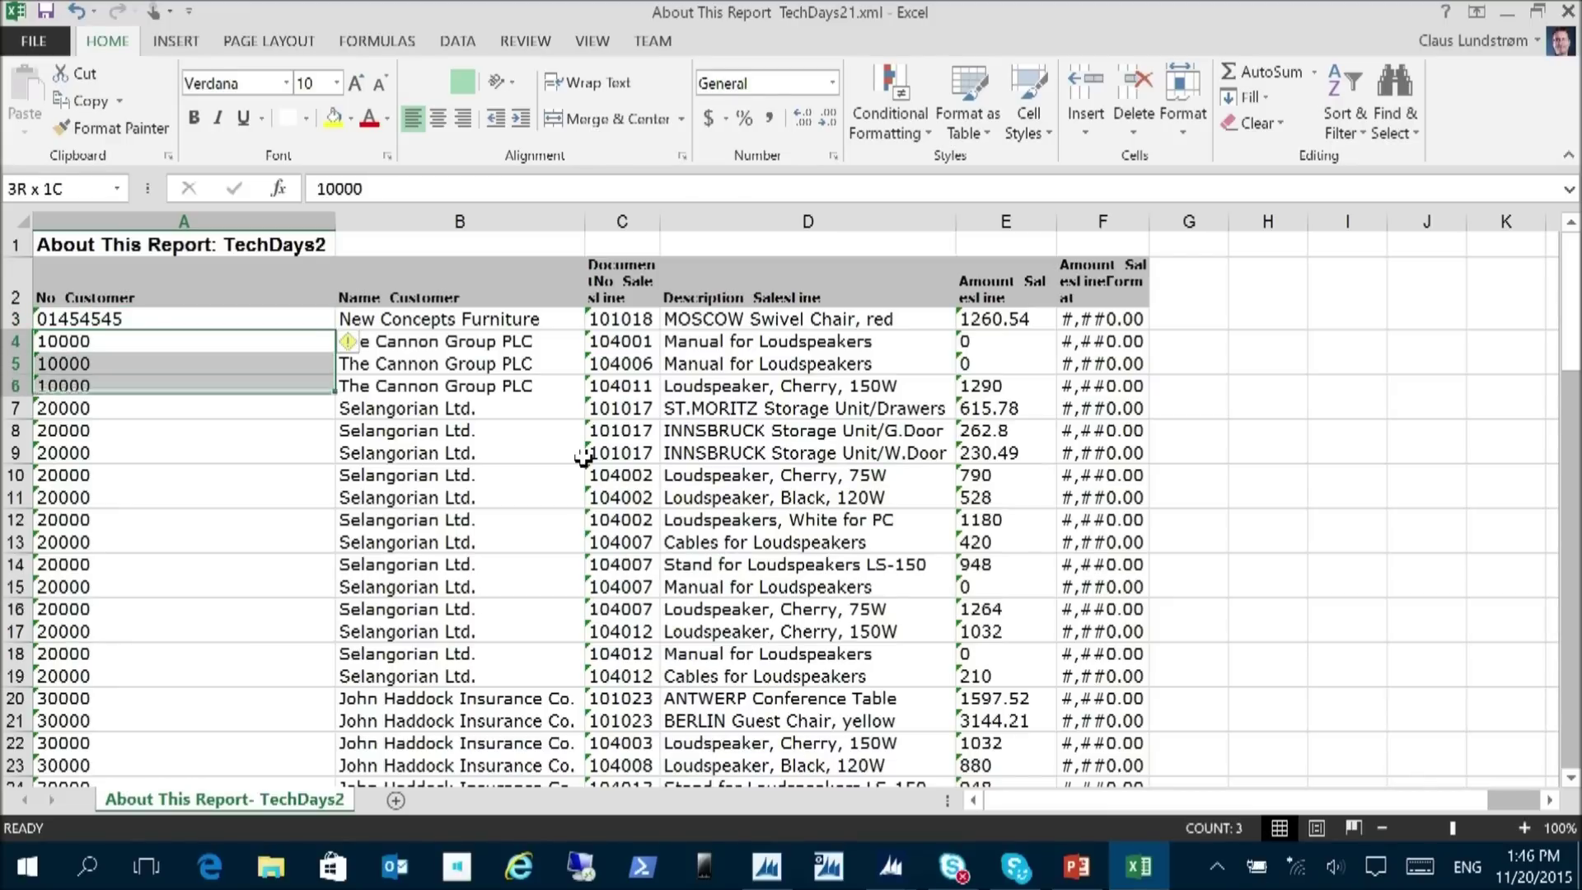
key(shift+Right)
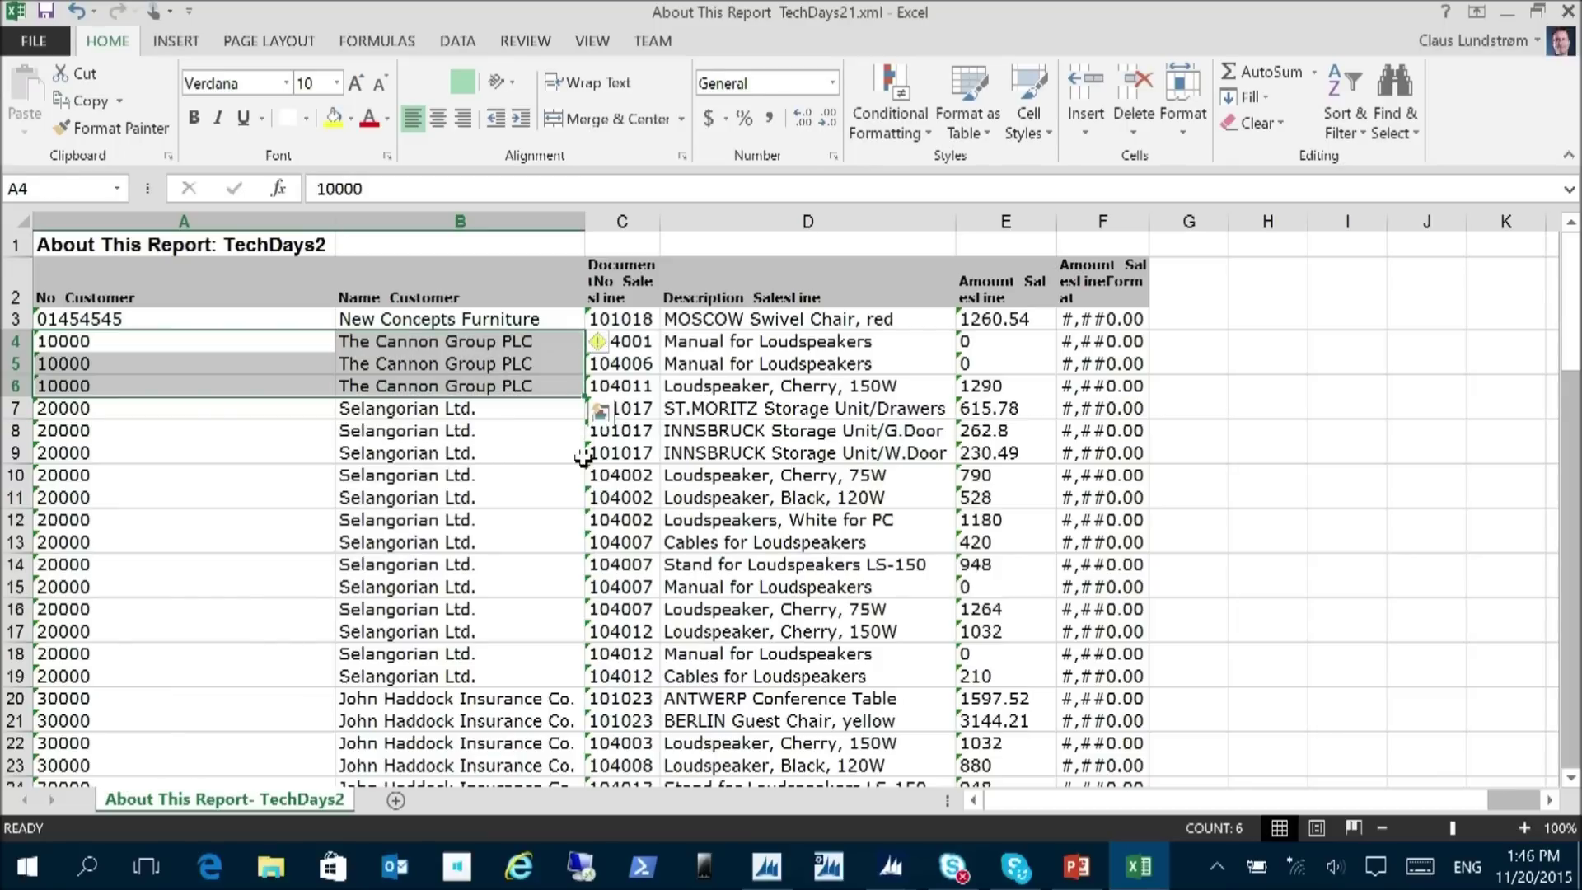
key(Right)
key(Right)
key(shift+Down)
key(shift+Down)
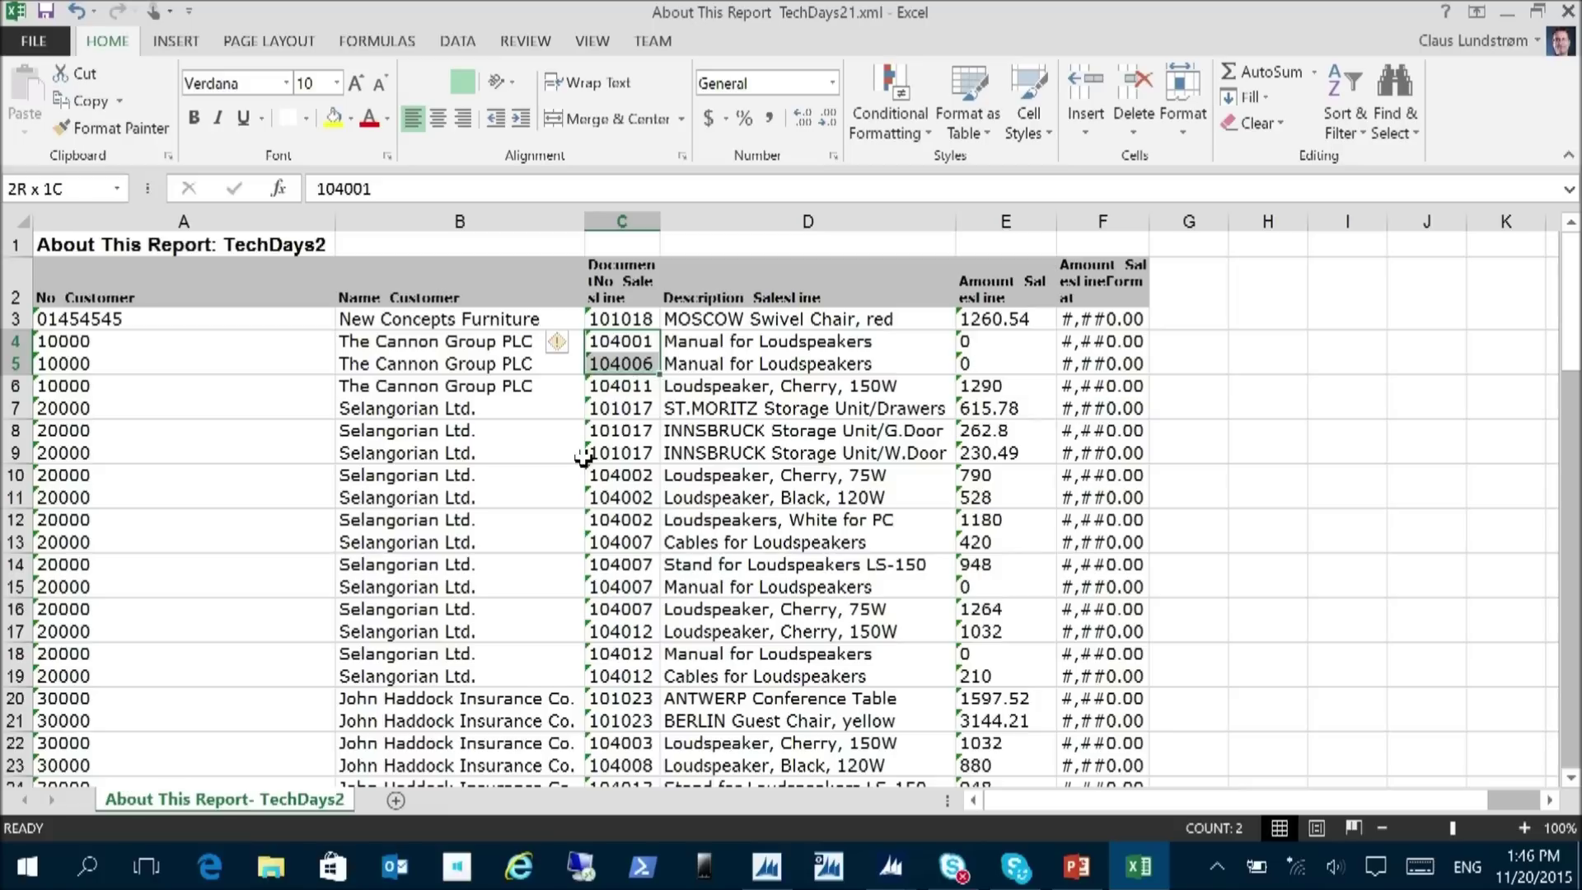
key(shift+Right)
key(shift+Right)
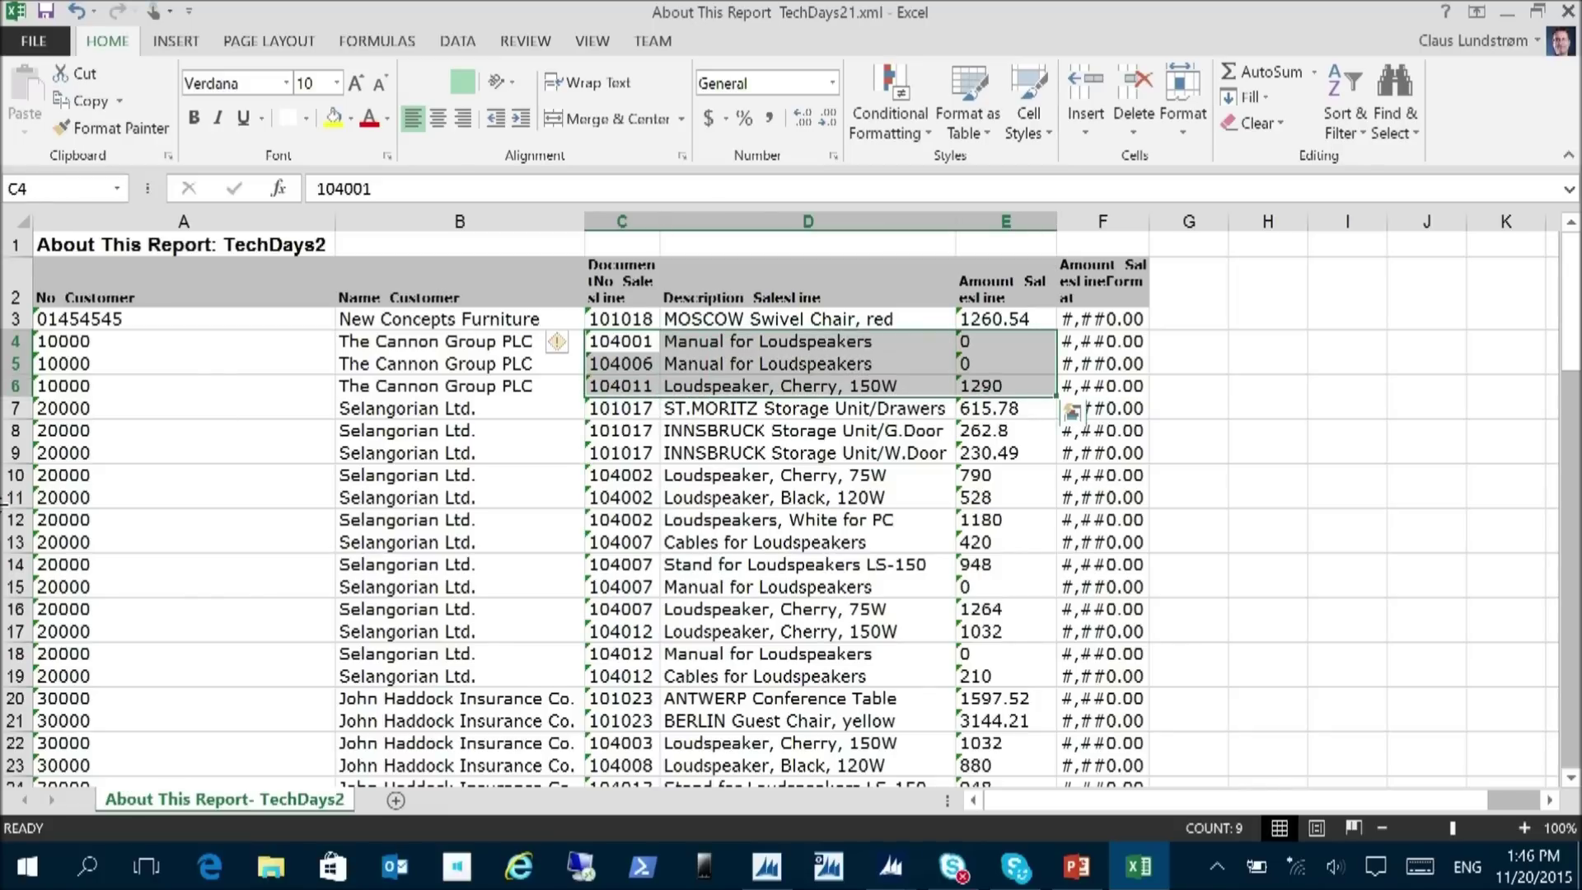
- Examine the dataset's column headings and compare the customer and sales line values in the Selangorian Ltd. rows
click(227, 292)
drag(227, 292, 1013, 285)
click(608, 293)
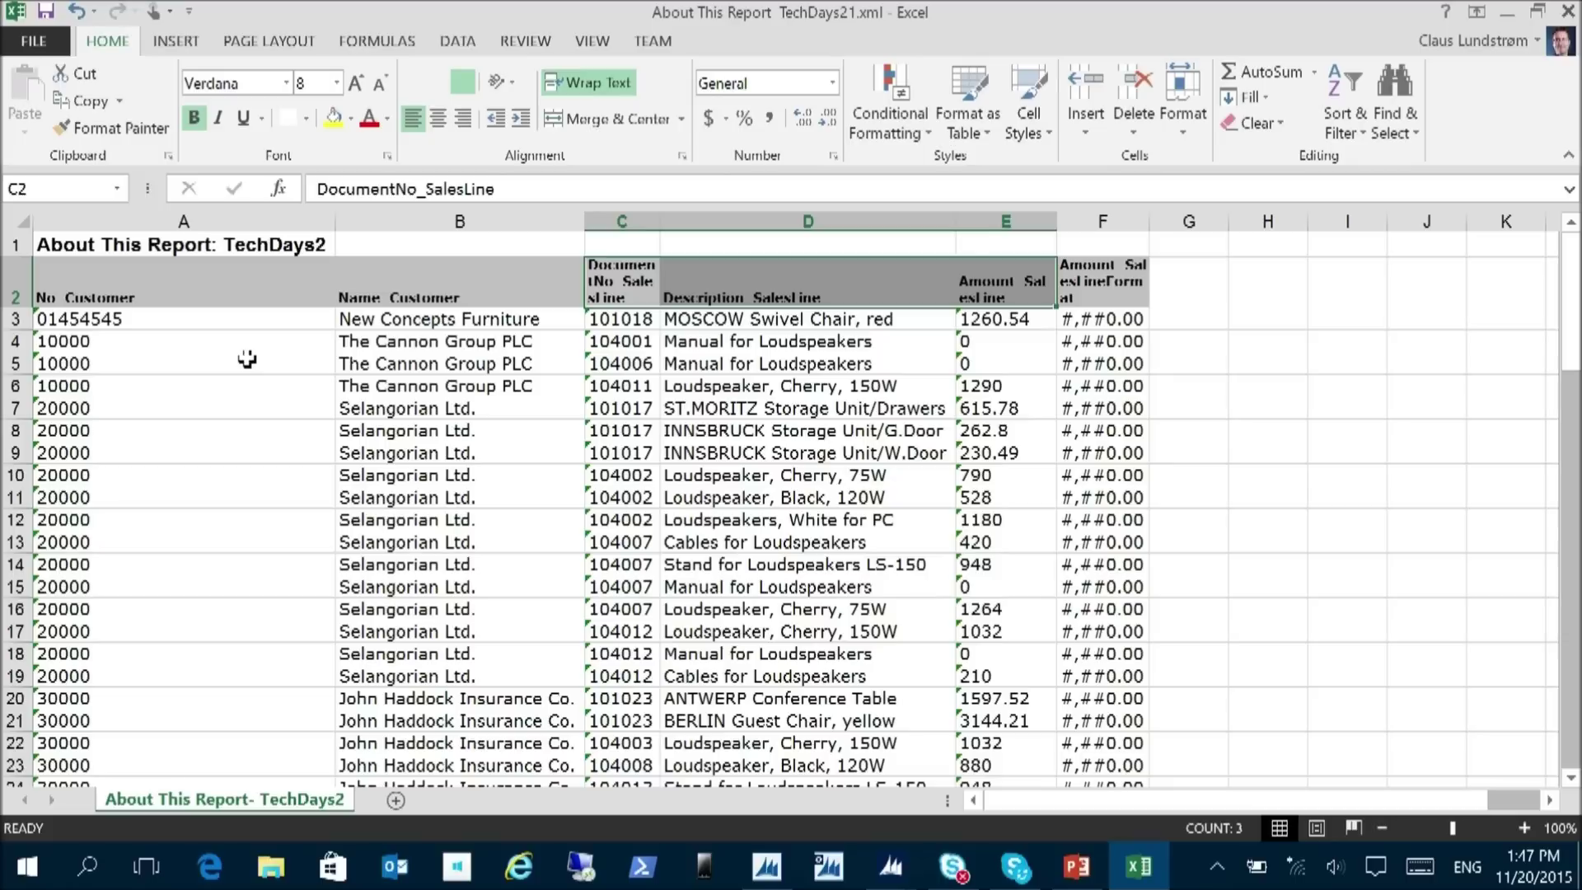
drag(103, 432, 454, 674)
drag(626, 409, 1037, 680)
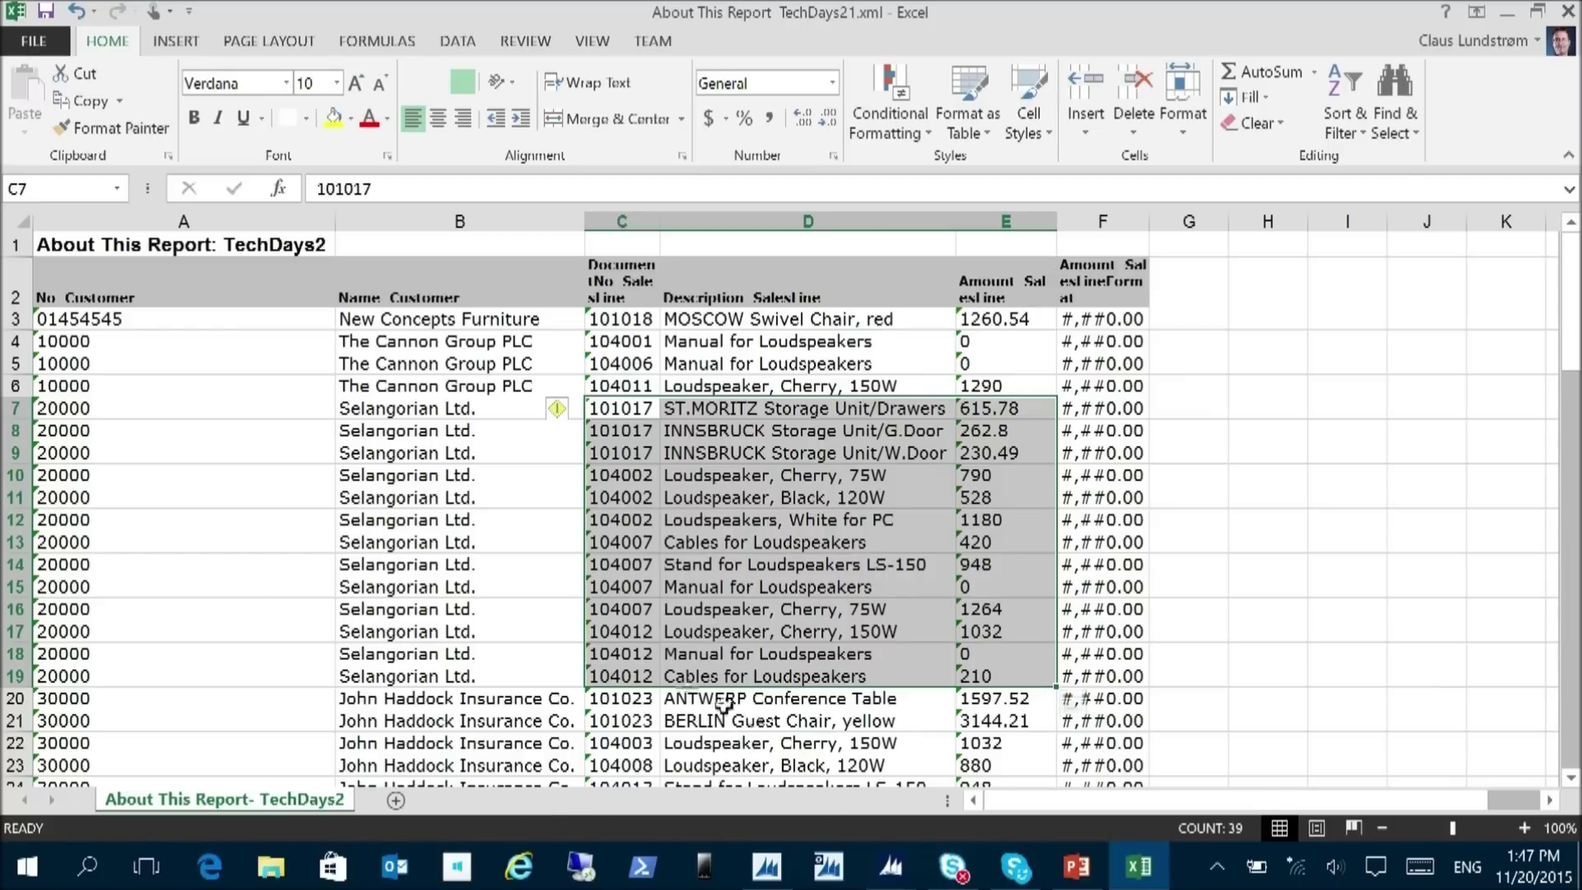
click(122, 408)
click(97, 365)
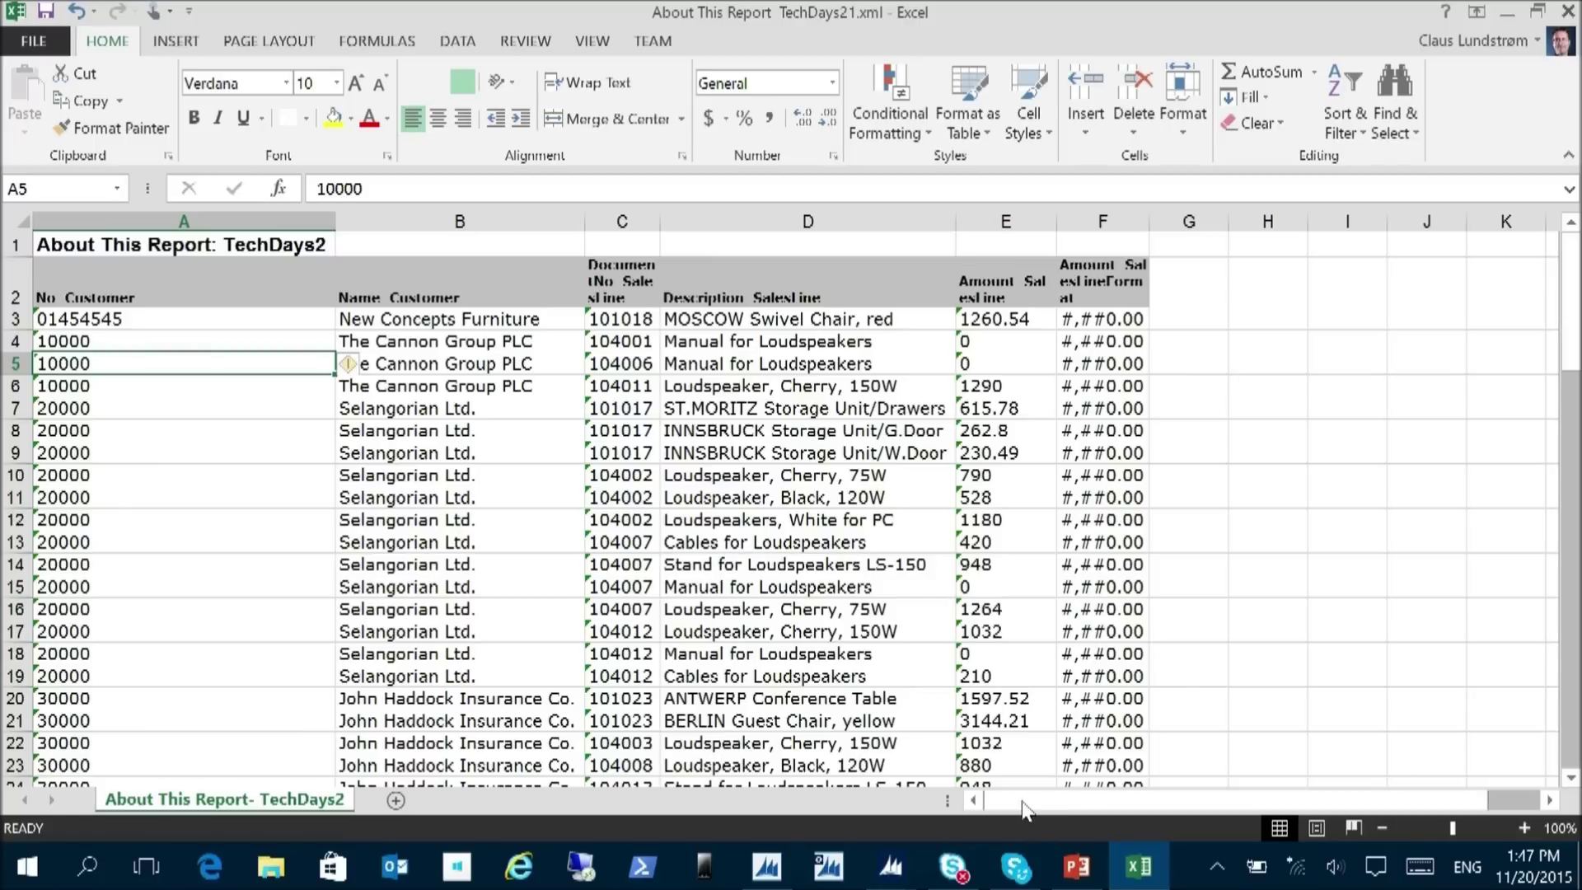
- Switch to the Dynamics NAV Development Environment and open the TechDays2 report's RDLC layout in Visual Studio
click(765, 875)
click(478, 427)
key(alt+v)
key(y)
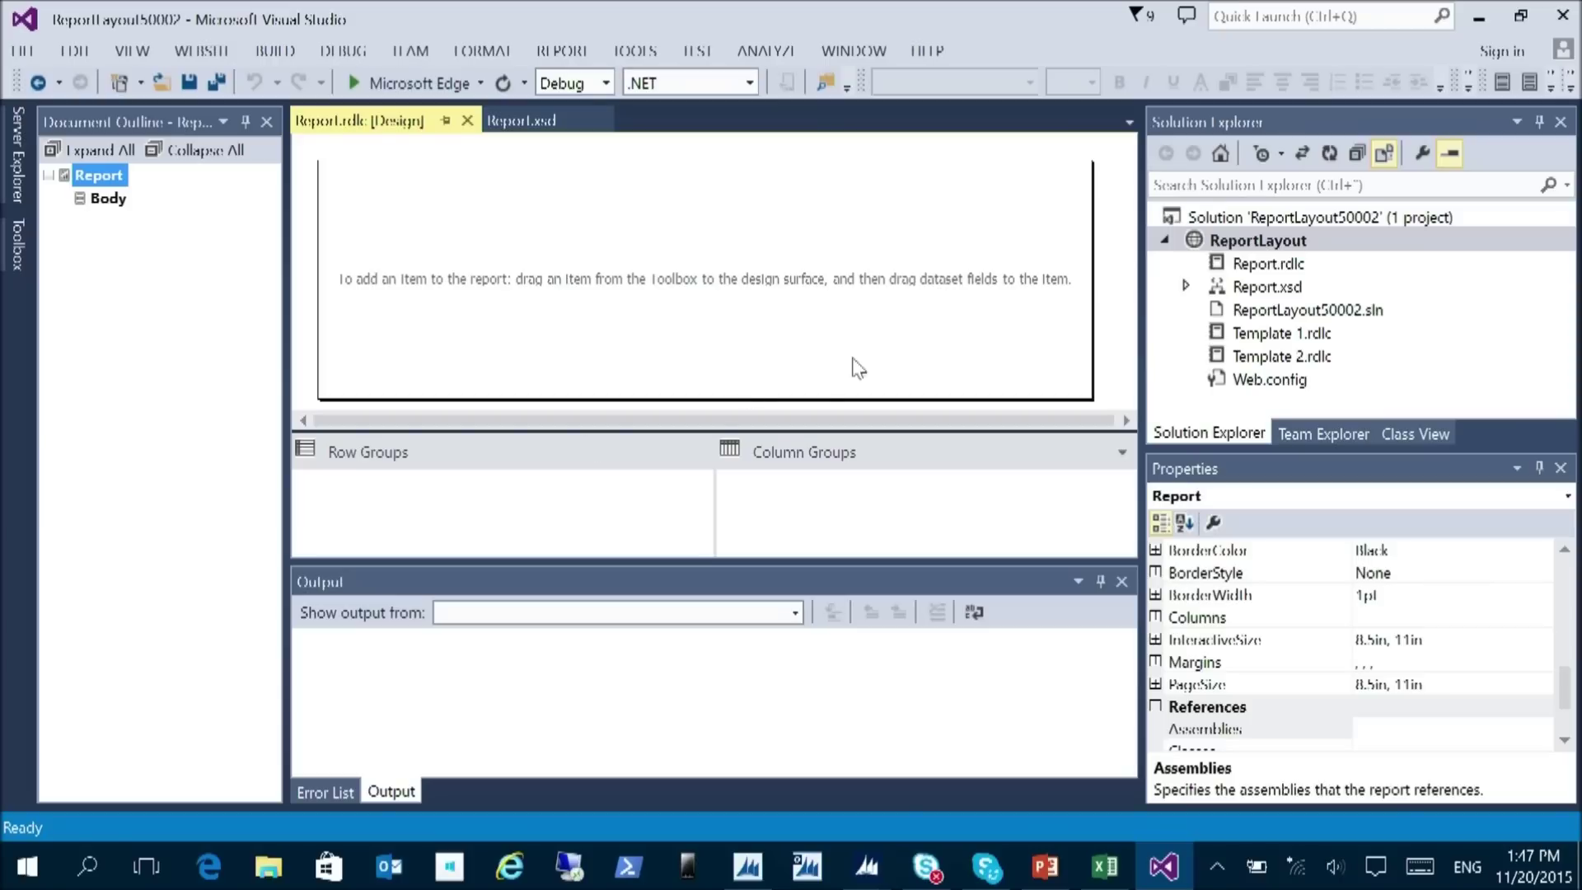
- Insert a table into the empty body of Report.rdlc
right_click(414, 205)
mouse_move(486, 286)
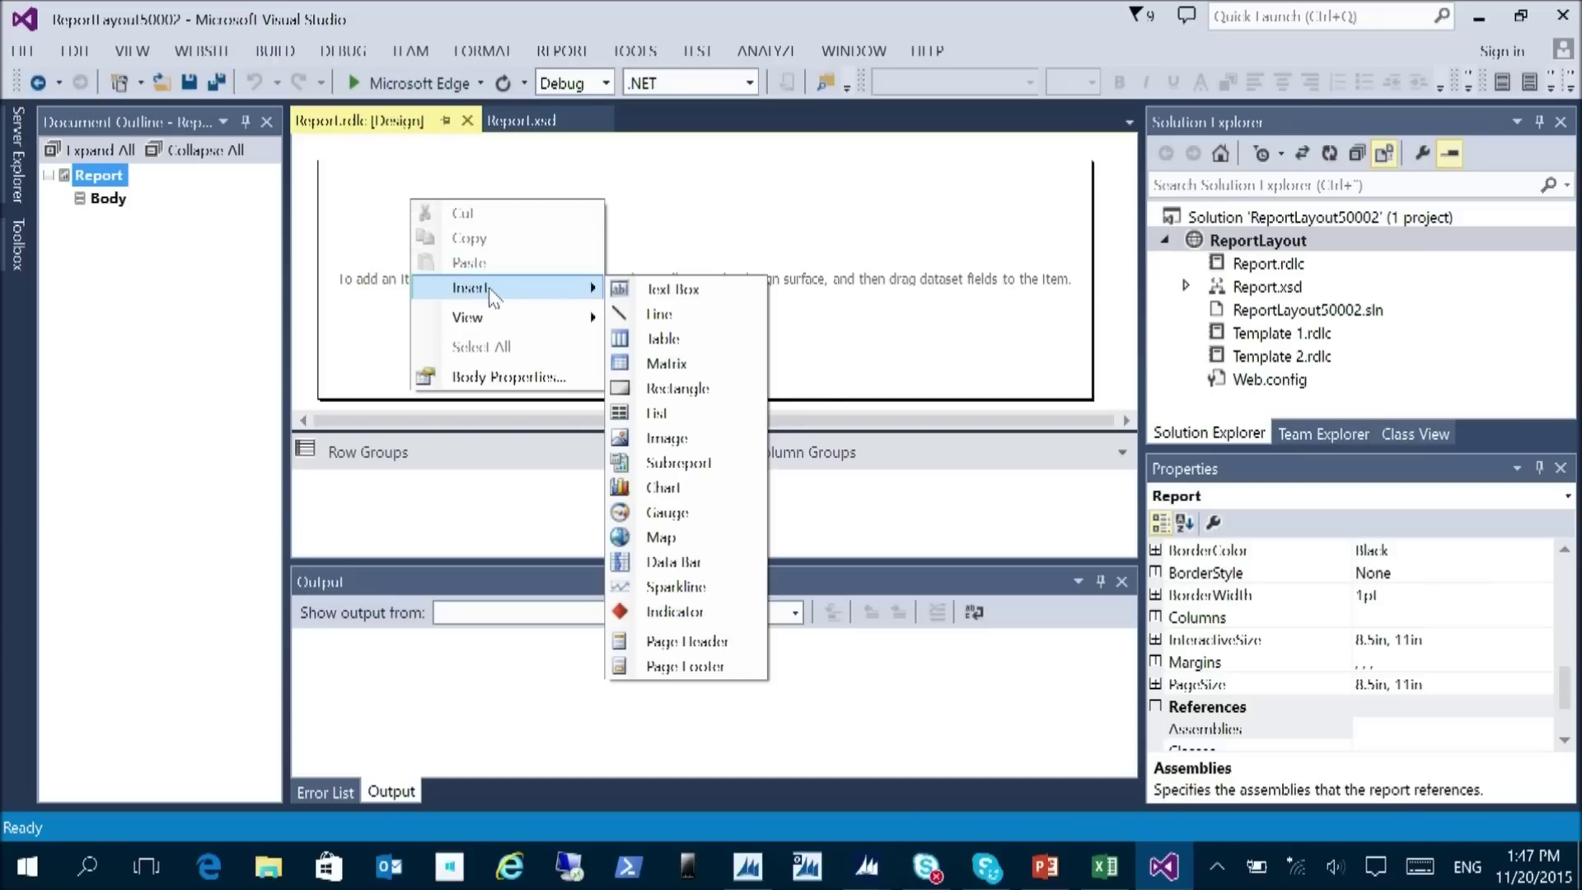
click(683, 345)
mouse_move(515, 248)
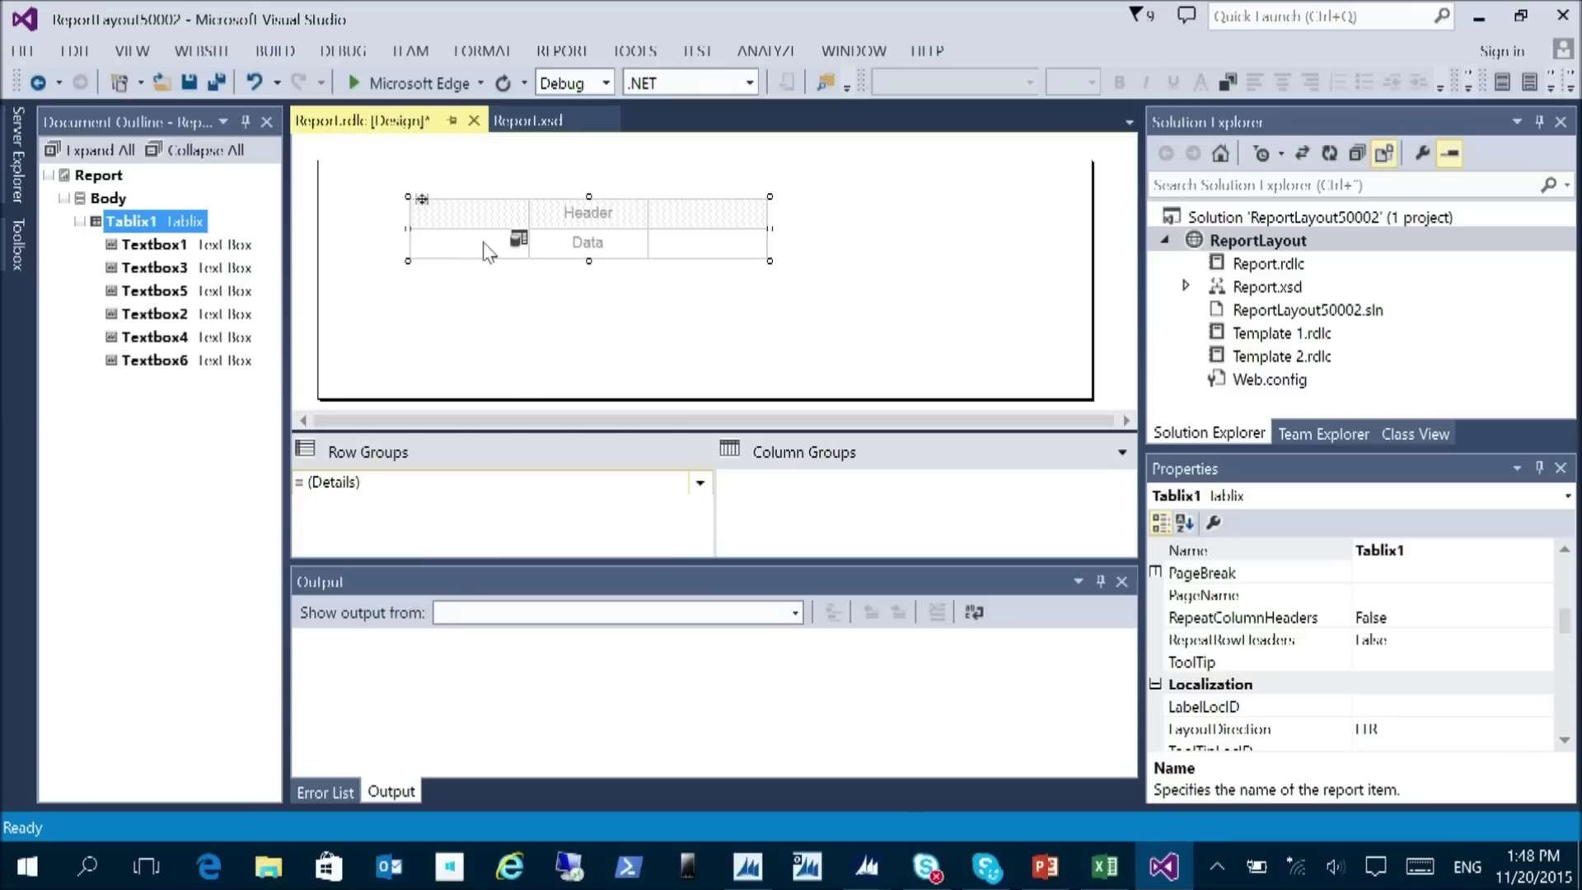
- Close the Output and Error List windows and enlarge the row and column grouping area
click(1122, 583)
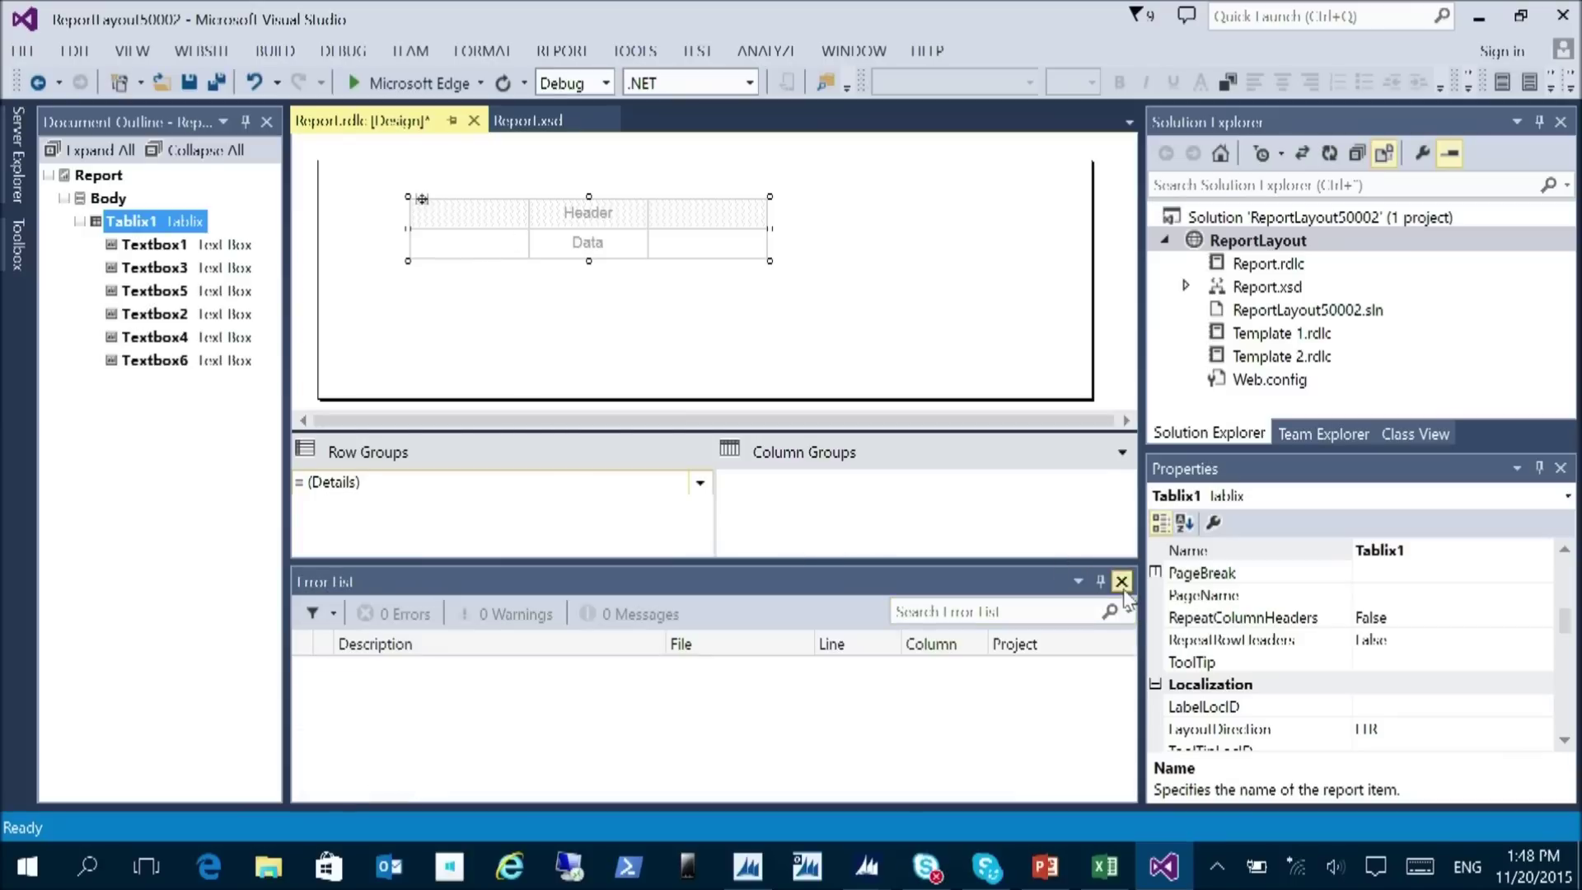
click(1122, 582)
drag(640, 676, 626, 504)
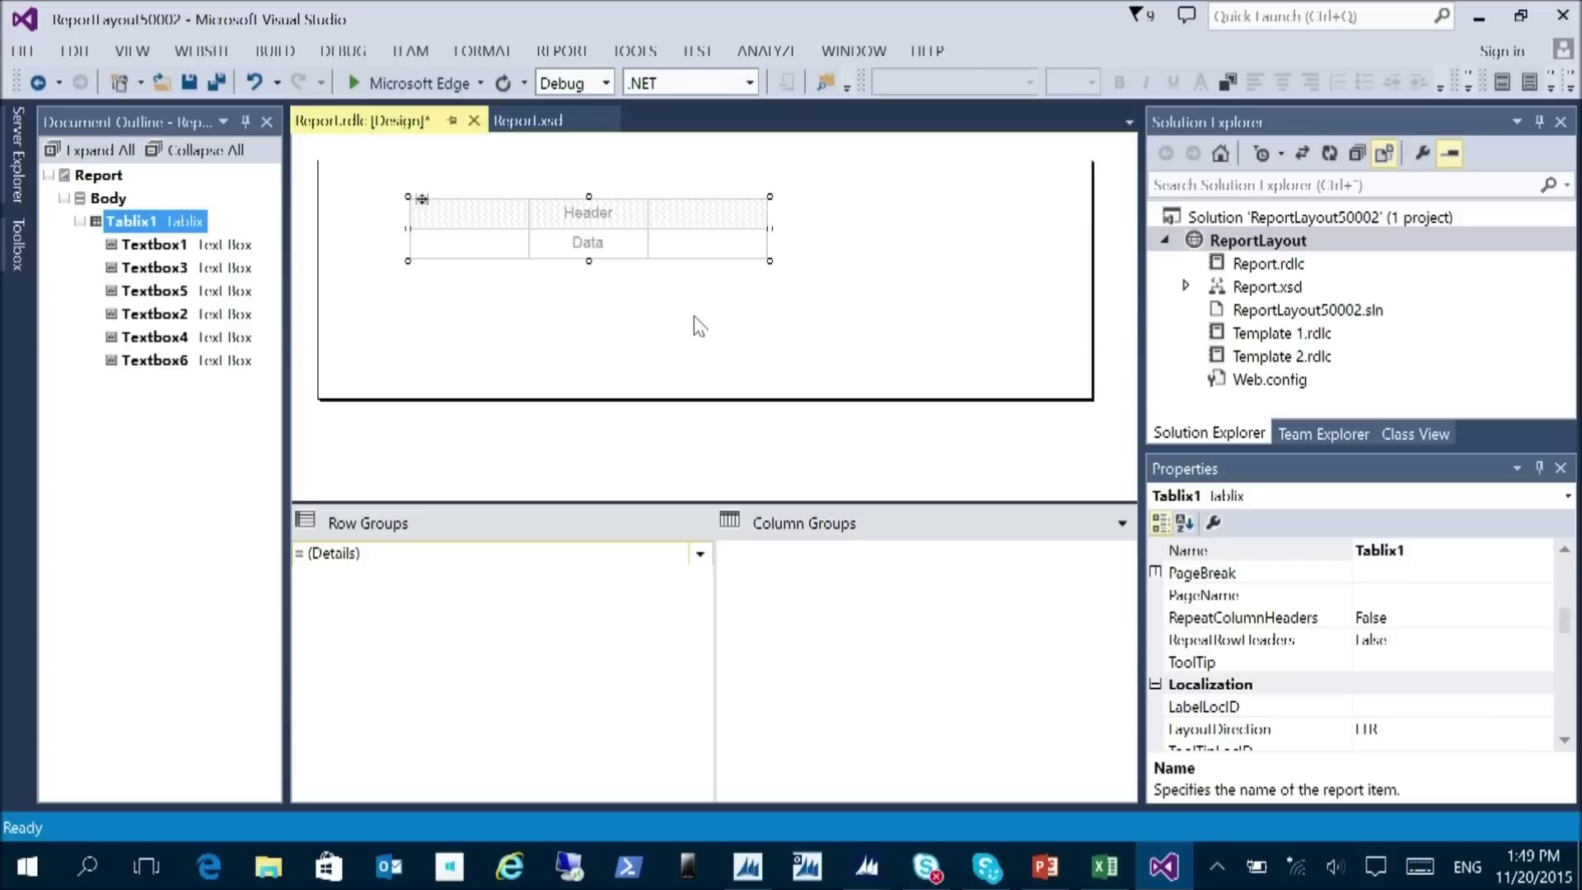
- Nudge the table up and left towards the upper-left corner of the report body, and deselect it
key(Up)
key(Up)
key(Up)
key(Up)
key(Left)
key(Left)
key(Left)
key(Left)
key(Left)
key(Left)
key(Left)
key(Left)
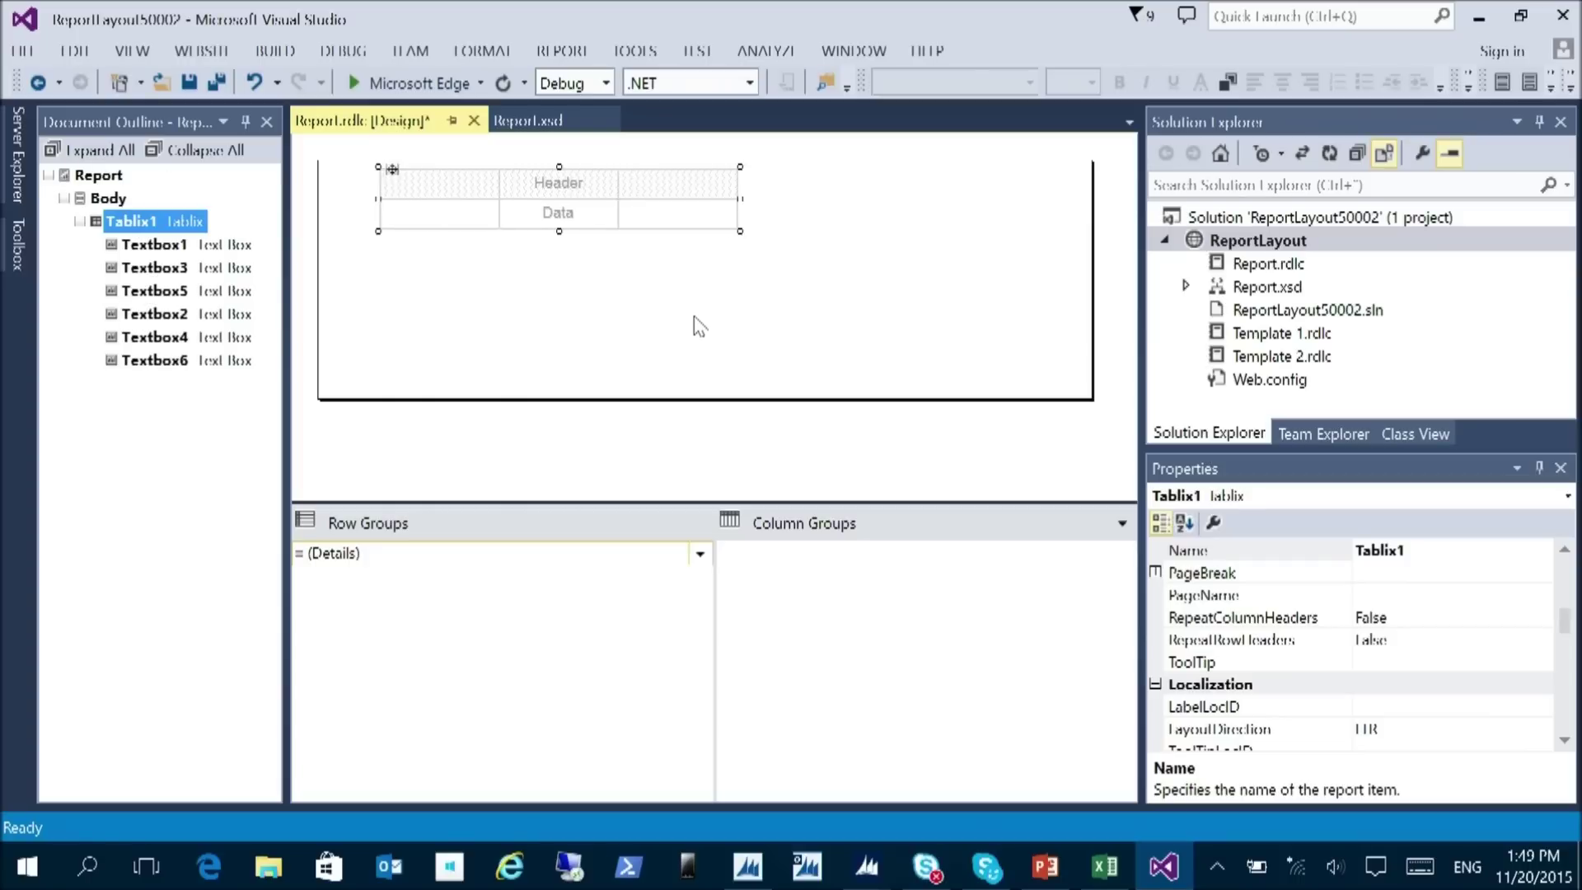
click(573, 305)
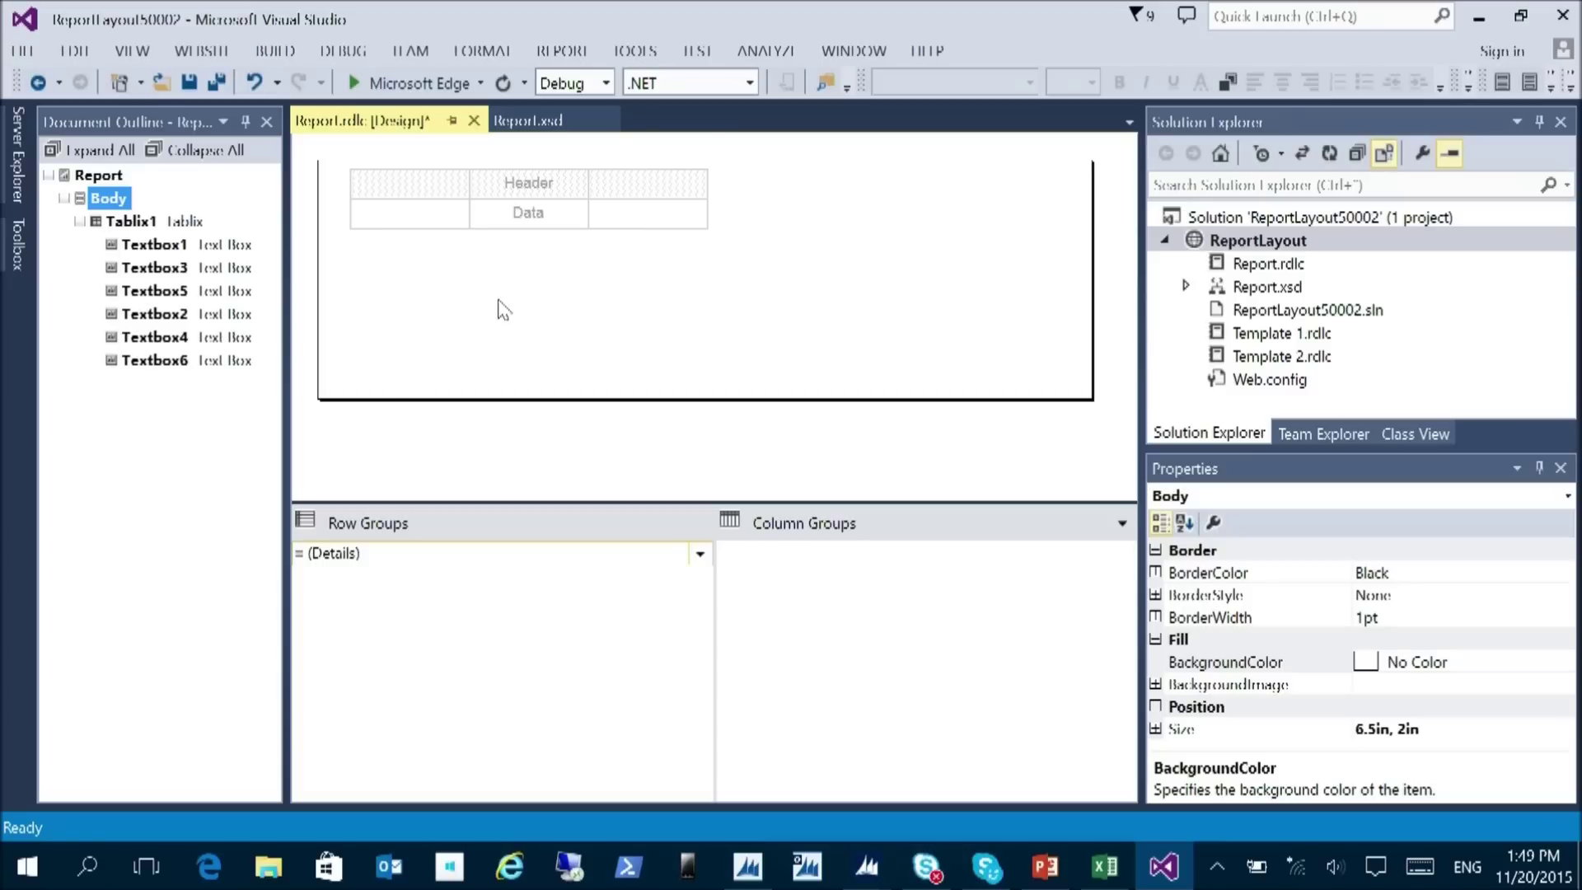
- Check which Group by fields are offered for a parent group of the Details row group, and cancel the dialog
click(387, 551)
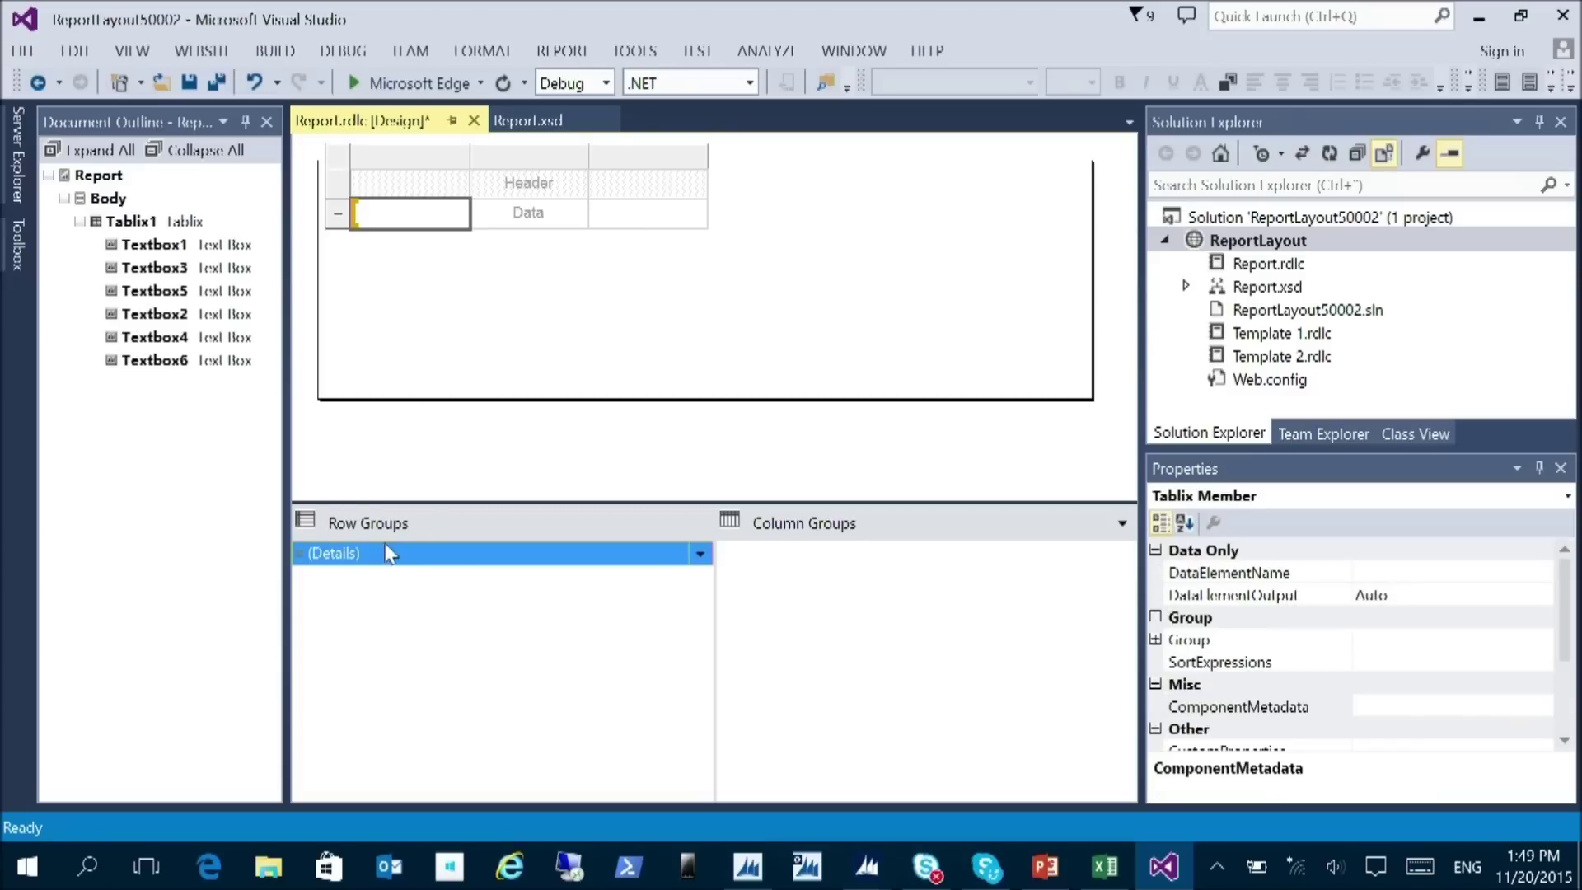
right_click(404, 561)
mouse_move(457, 568)
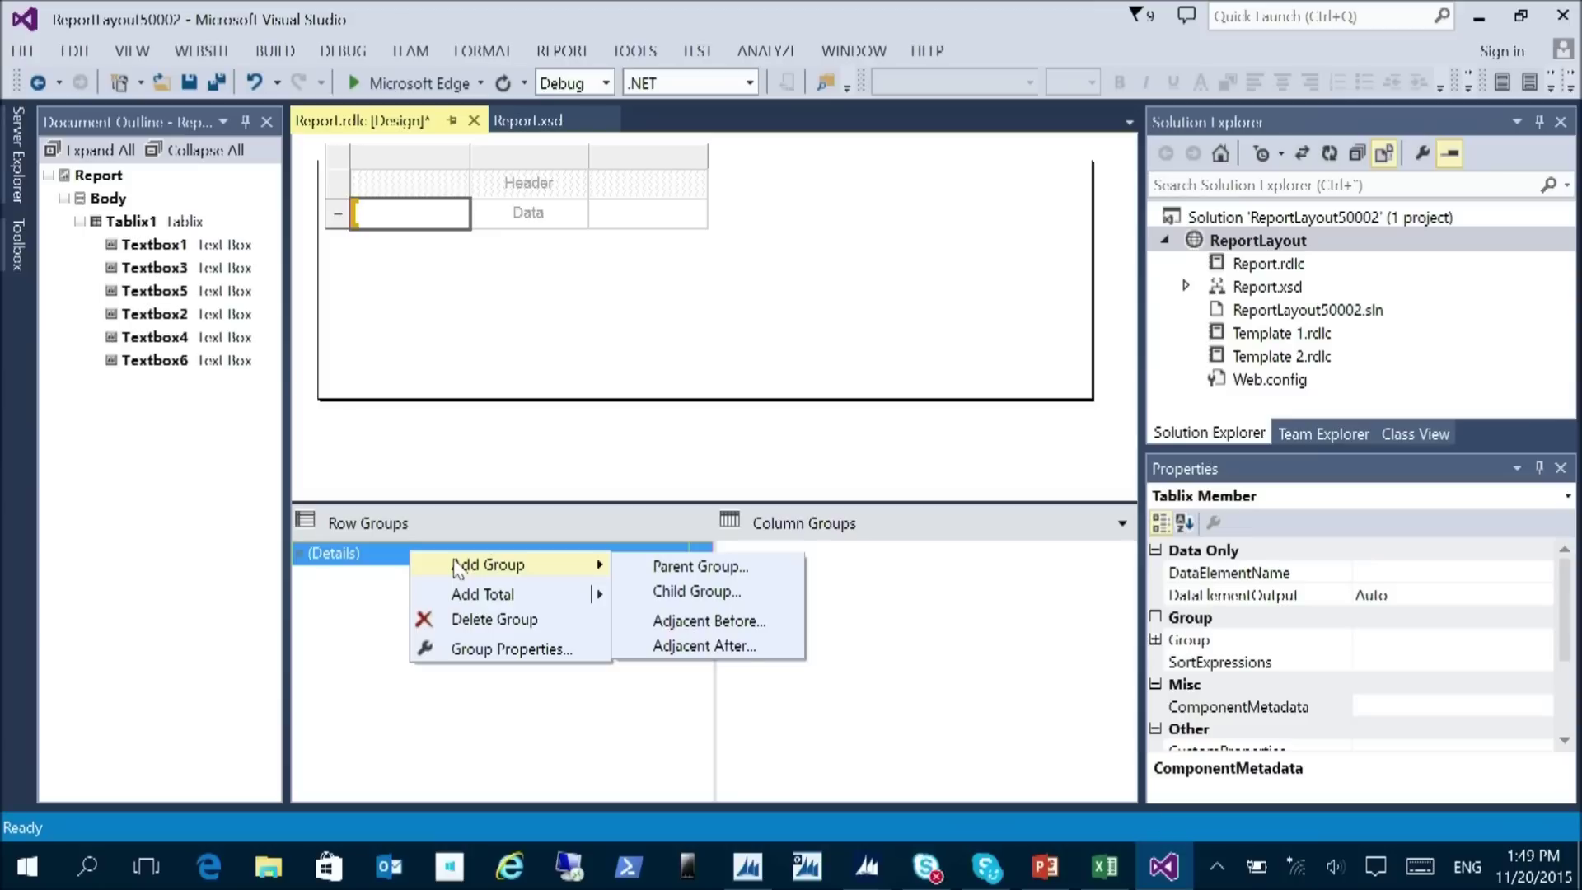
click(750, 569)
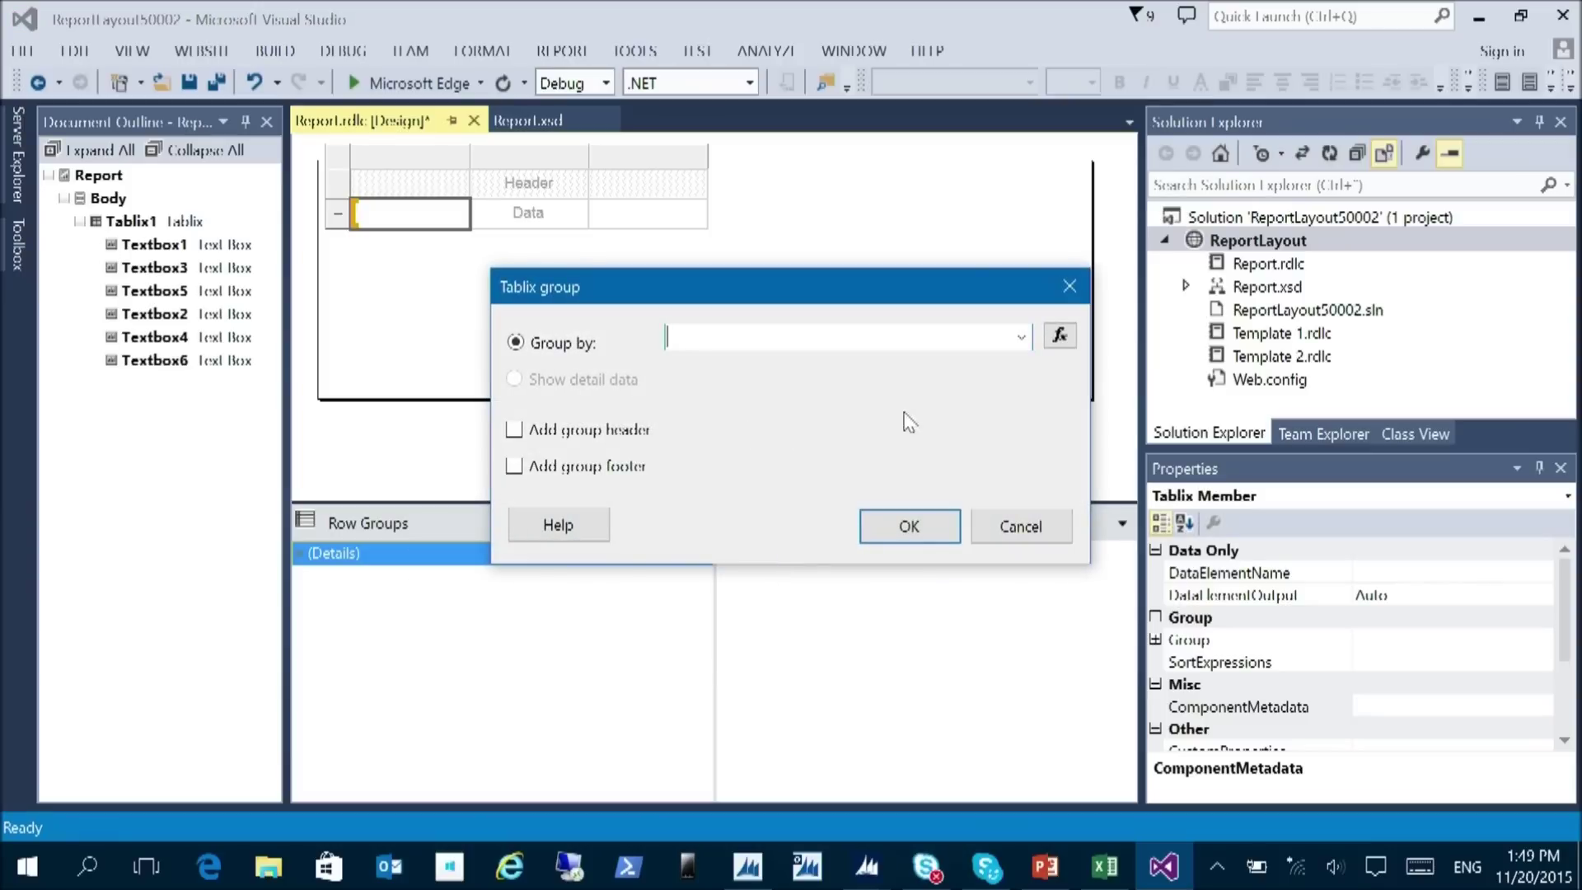
click(1021, 339)
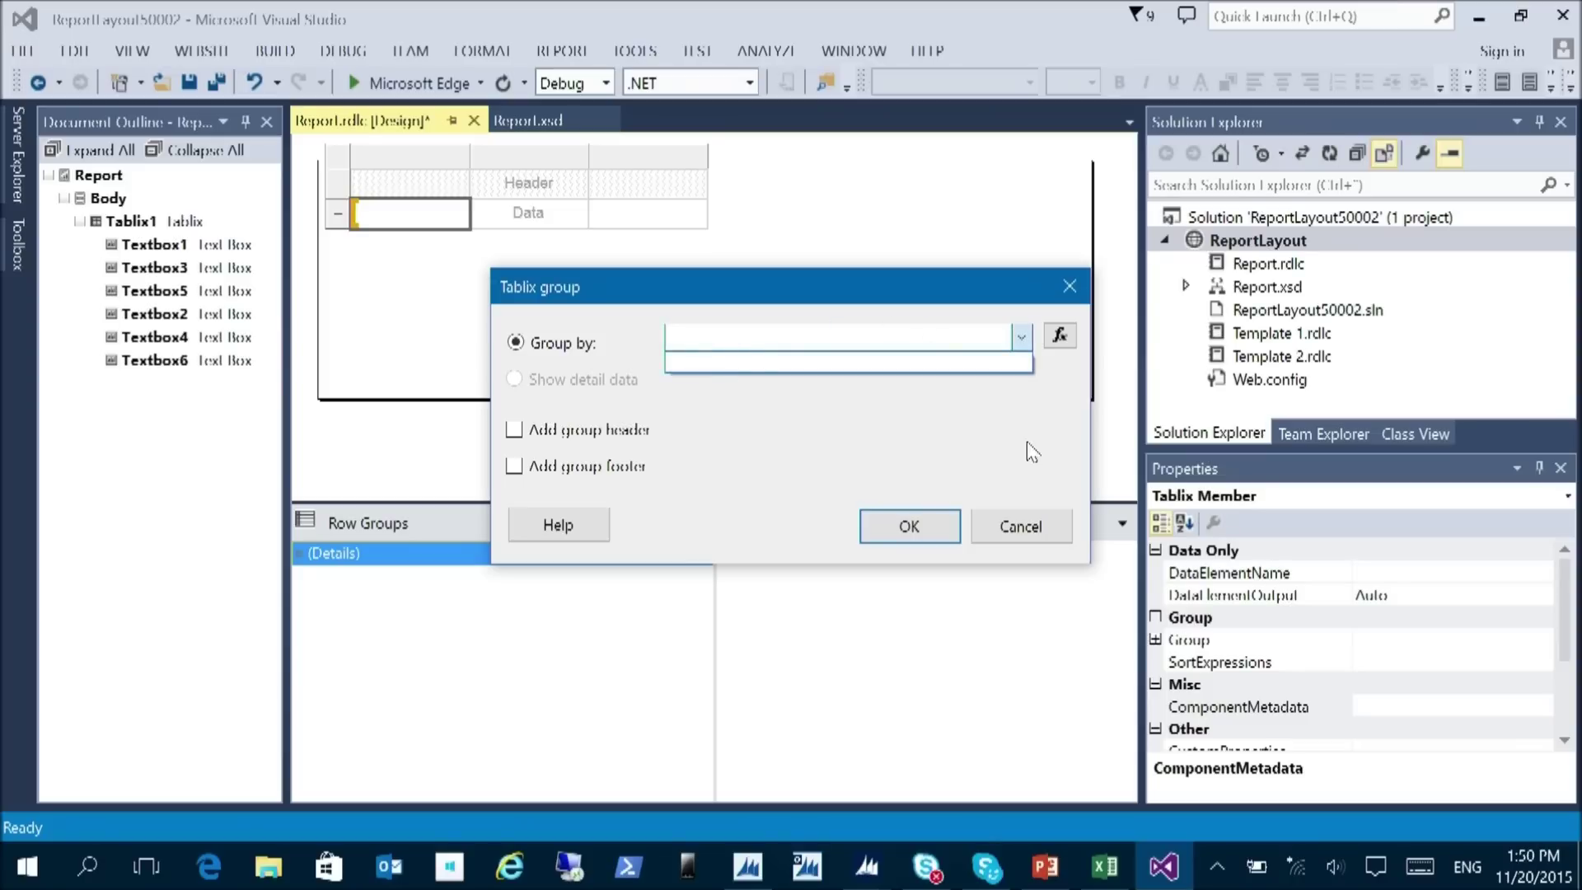
click(1029, 527)
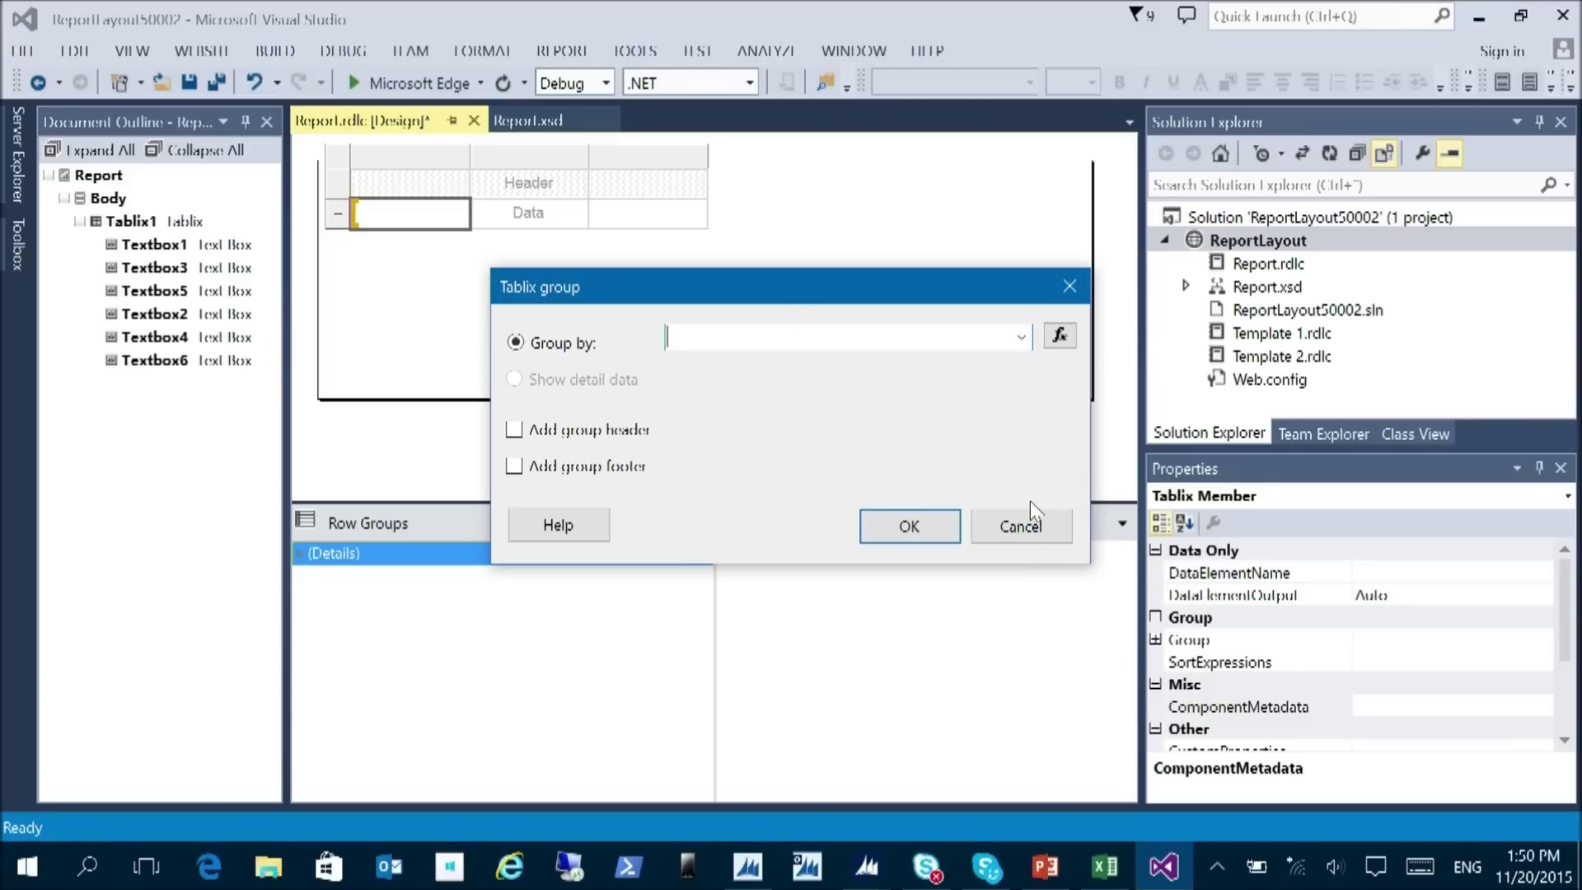
click(1026, 525)
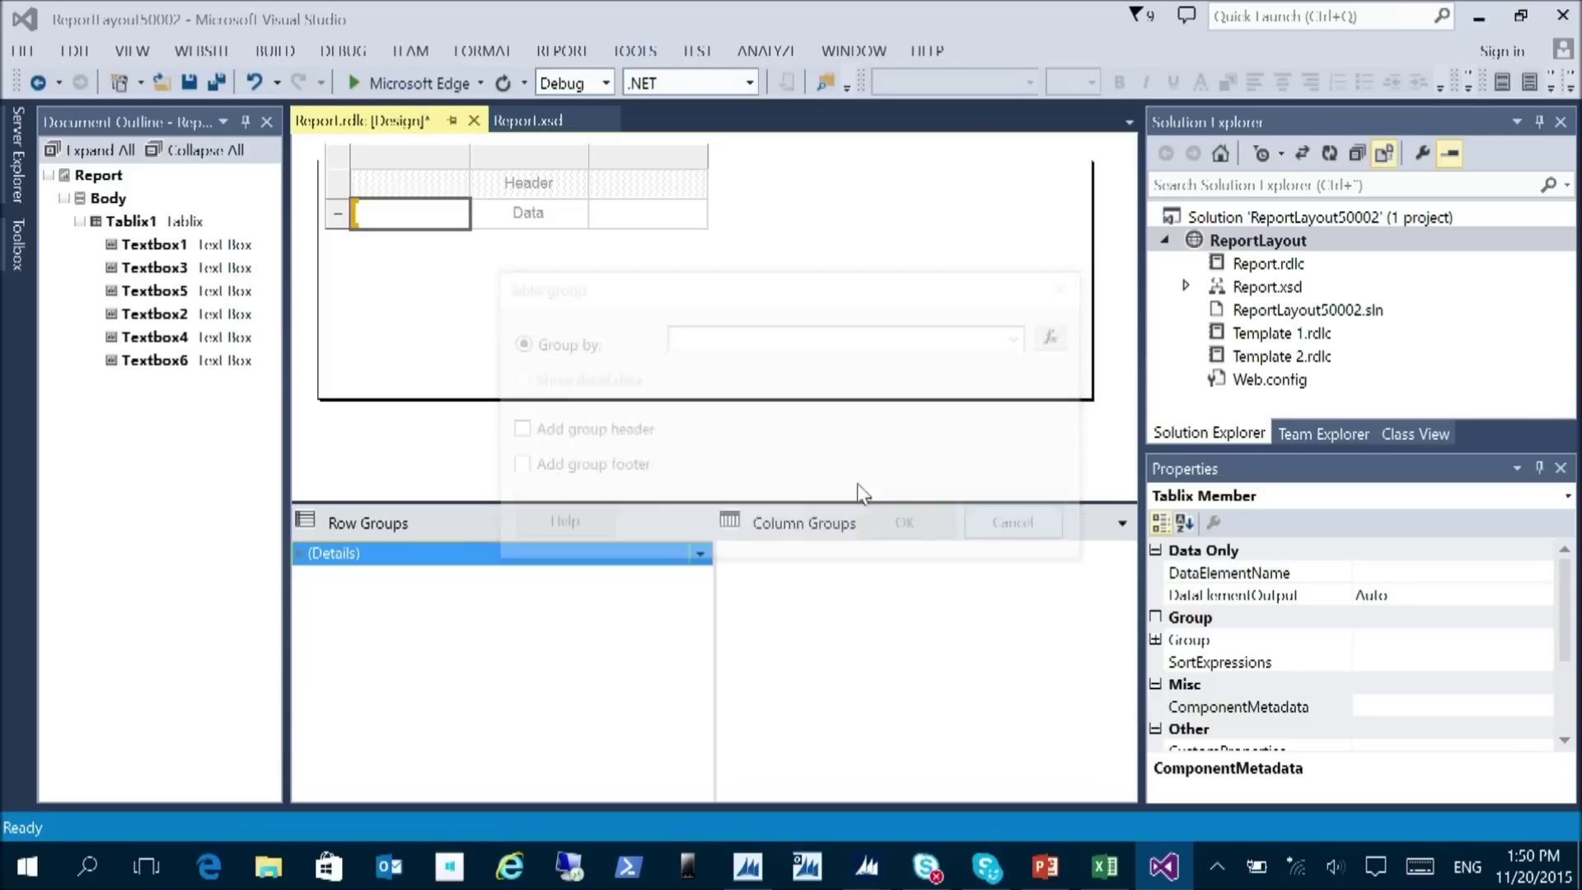
- Check the dataset choices in the Tablix1 properties and close them without assigning a dataset
click(570, 231)
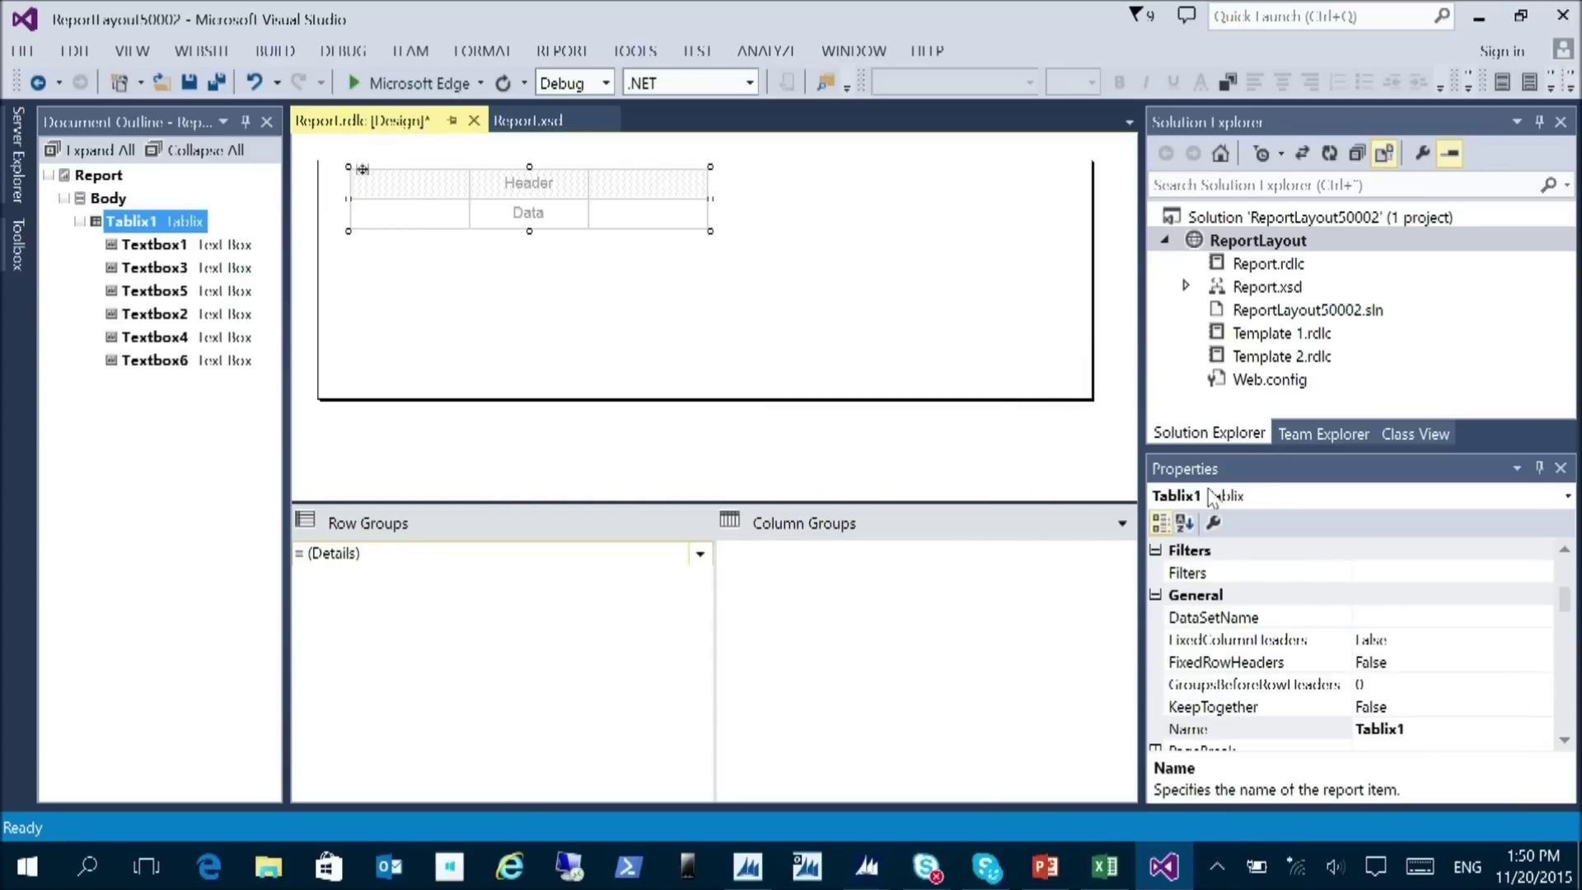
click(1213, 522)
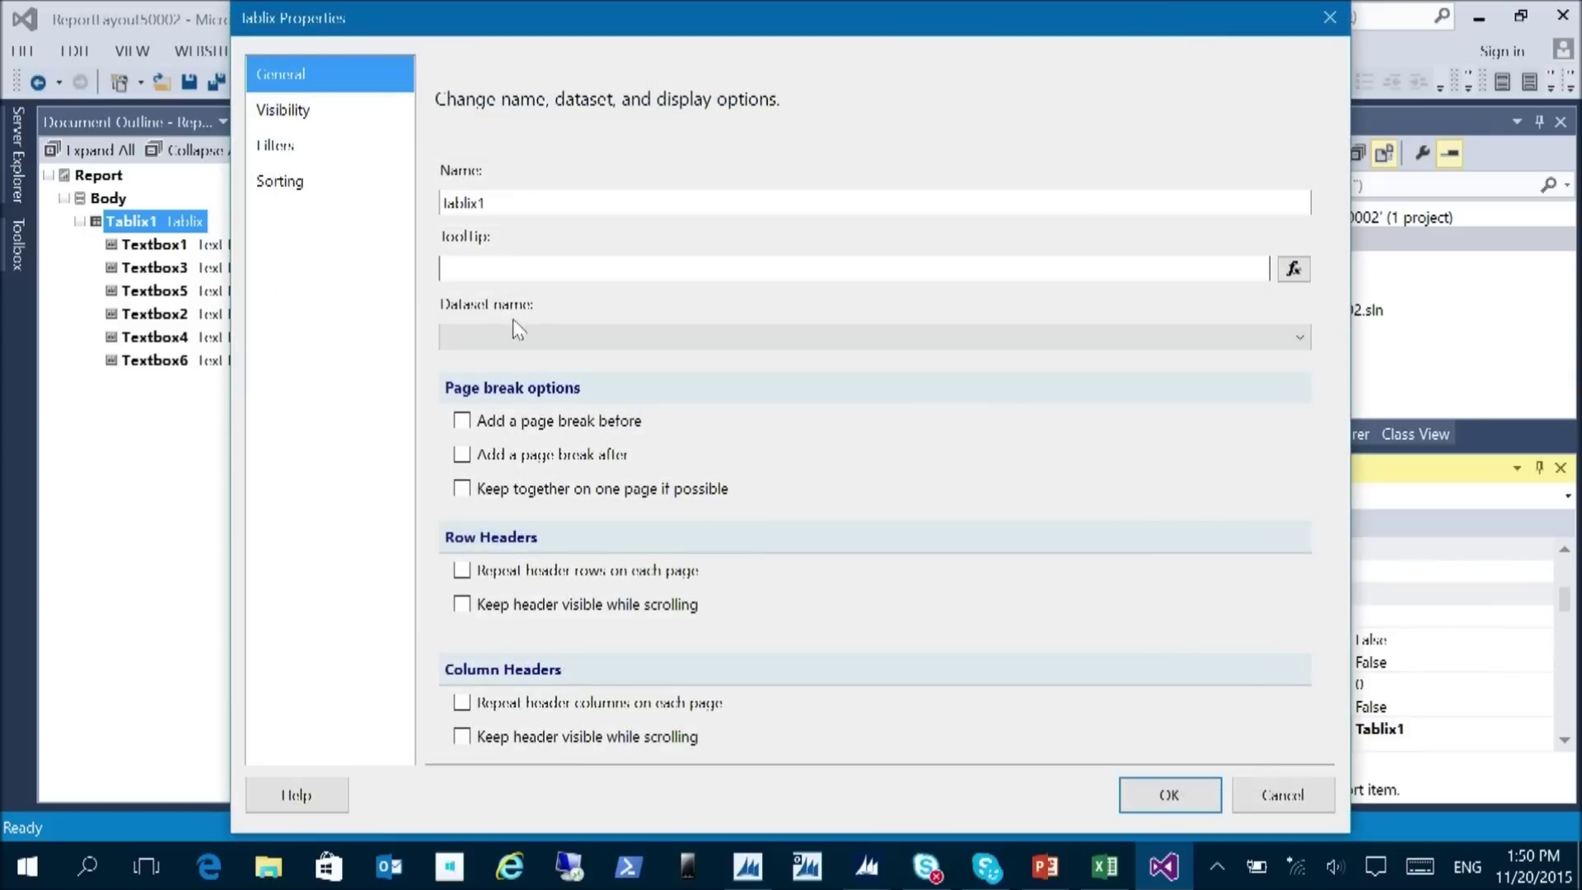
click(560, 341)
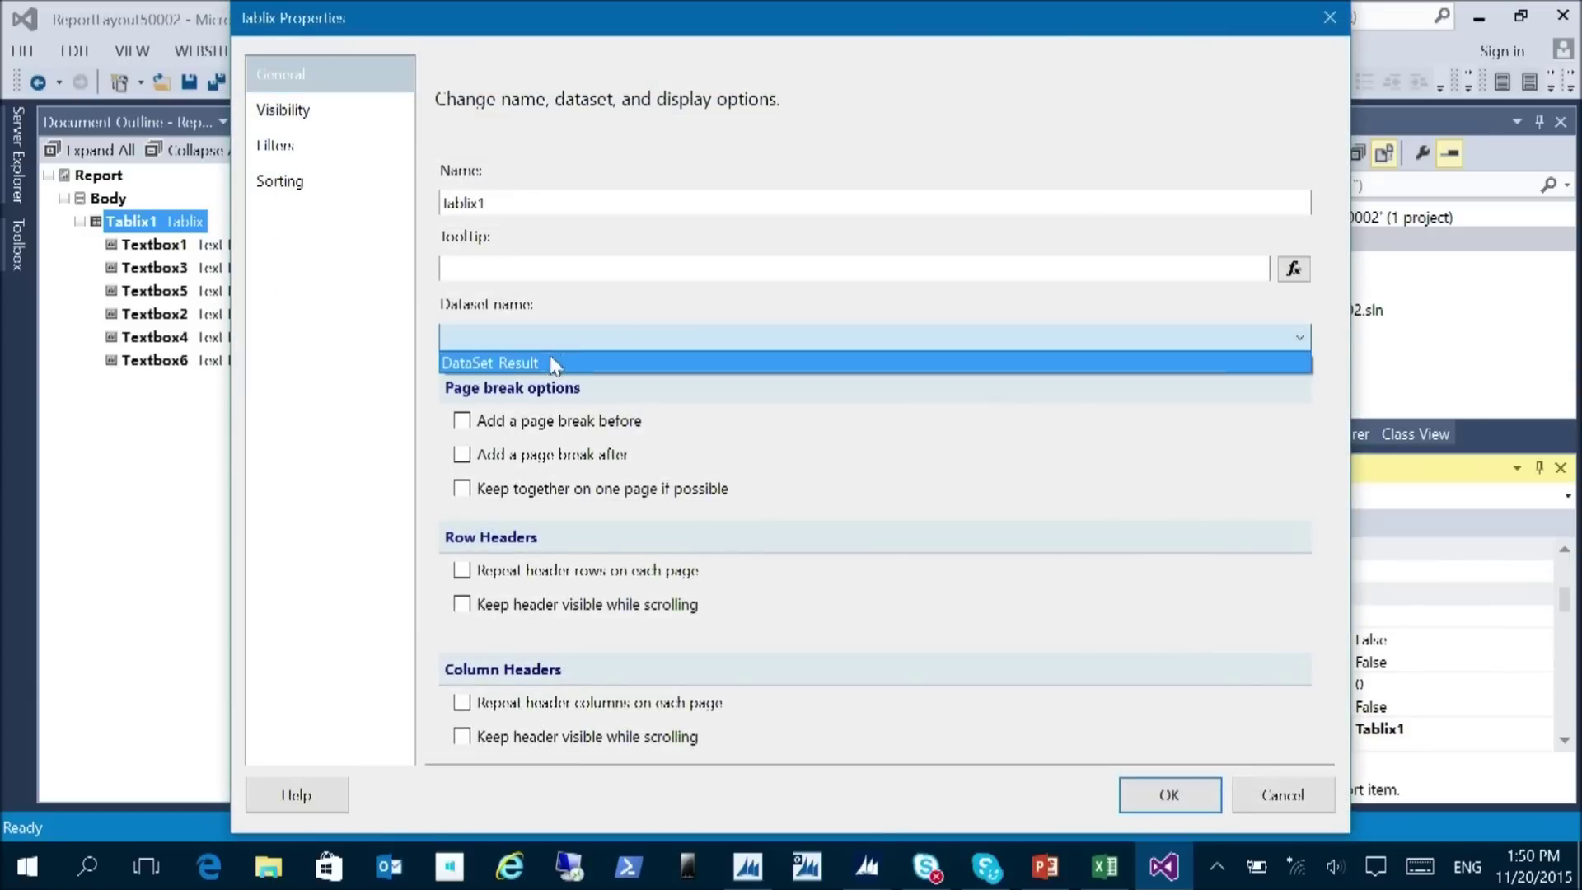
click(1279, 785)
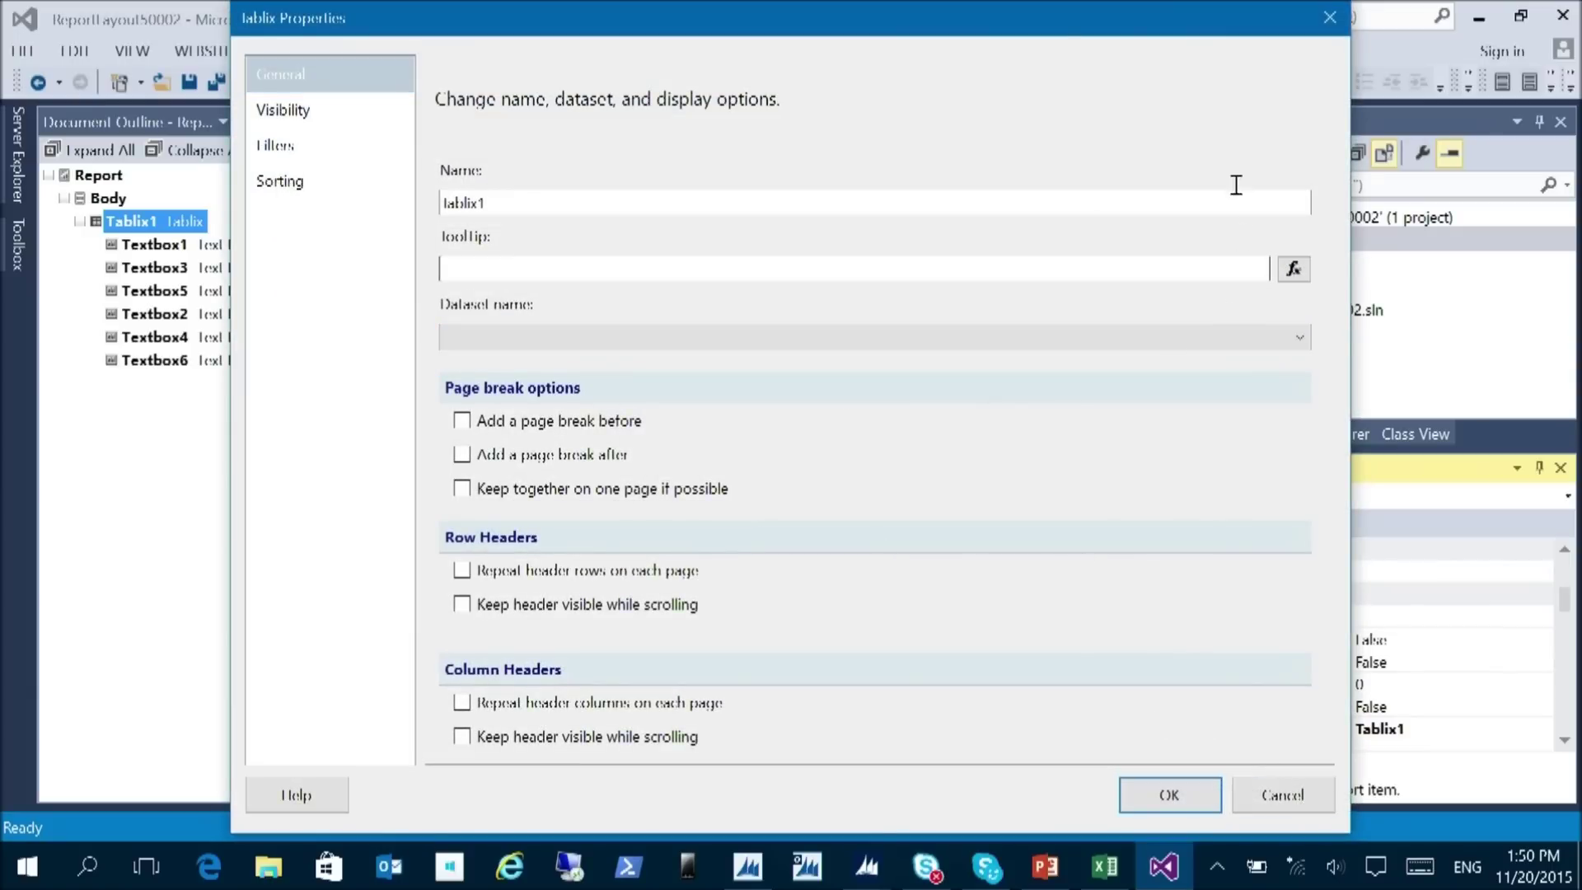
click(1330, 18)
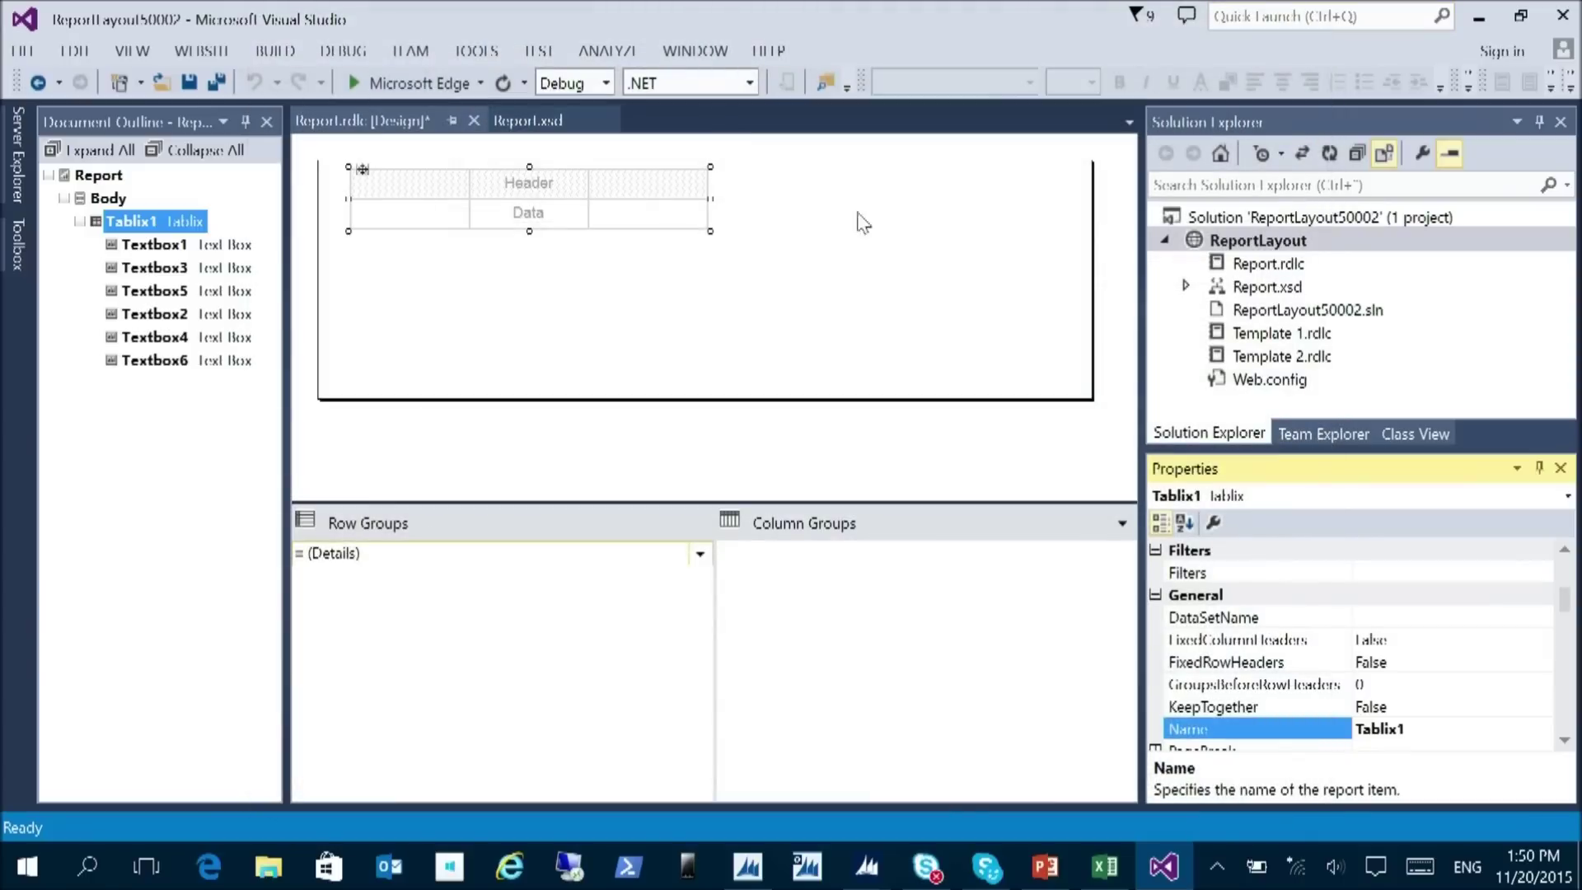
- Insert the No_Customer field into the first data cell of the table
click(403, 219)
click(459, 209)
click(535, 233)
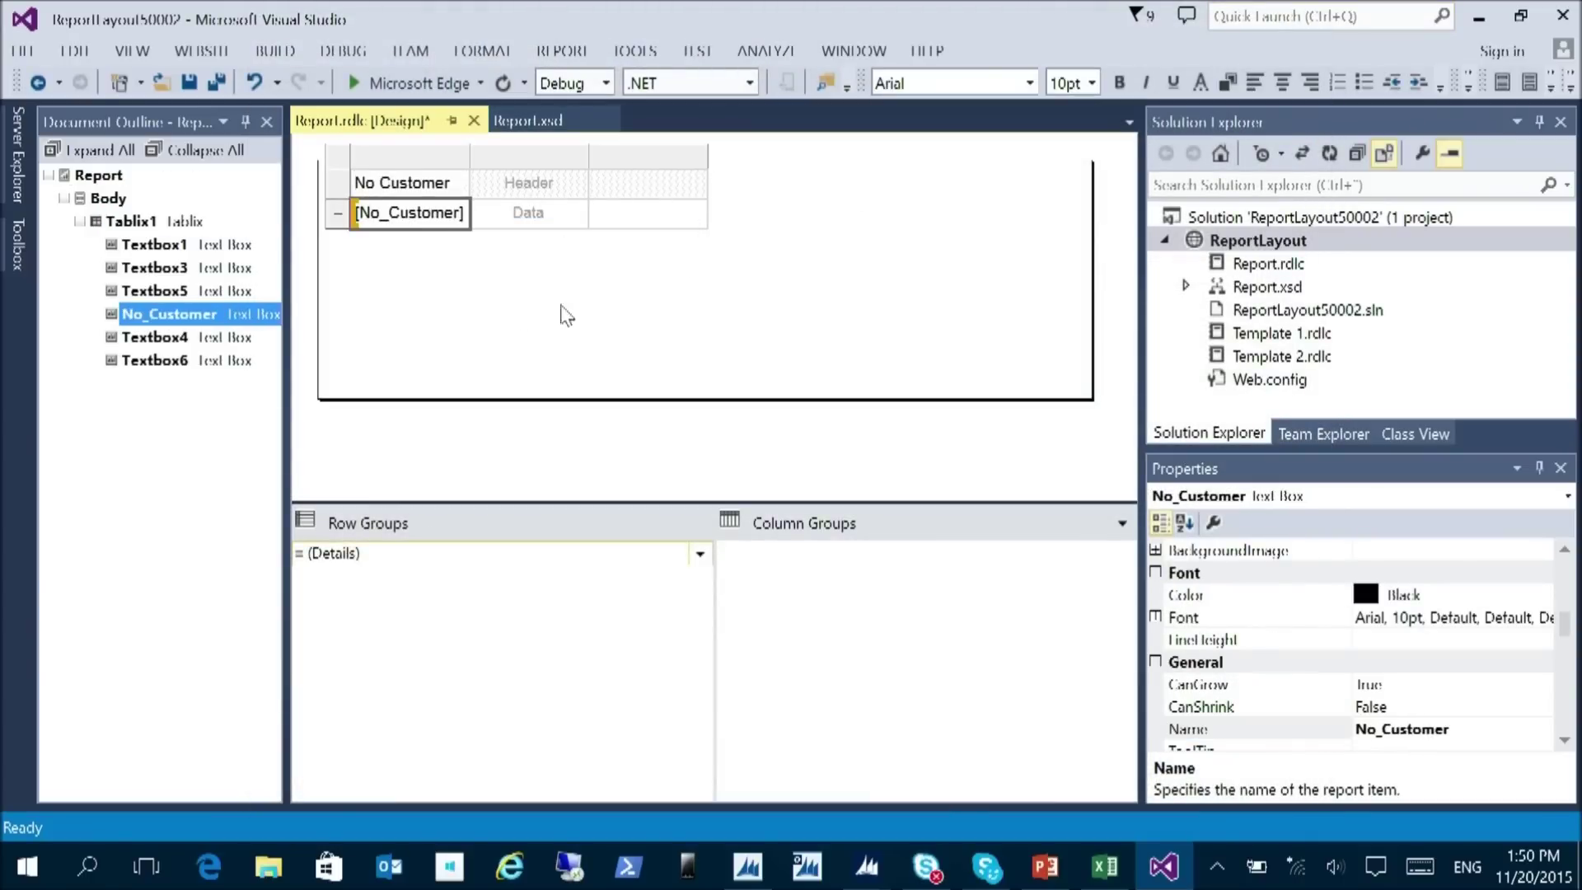
click(762, 329)
- Check the dataset name in the Tablix1 properties and close them without changes
click(154, 221)
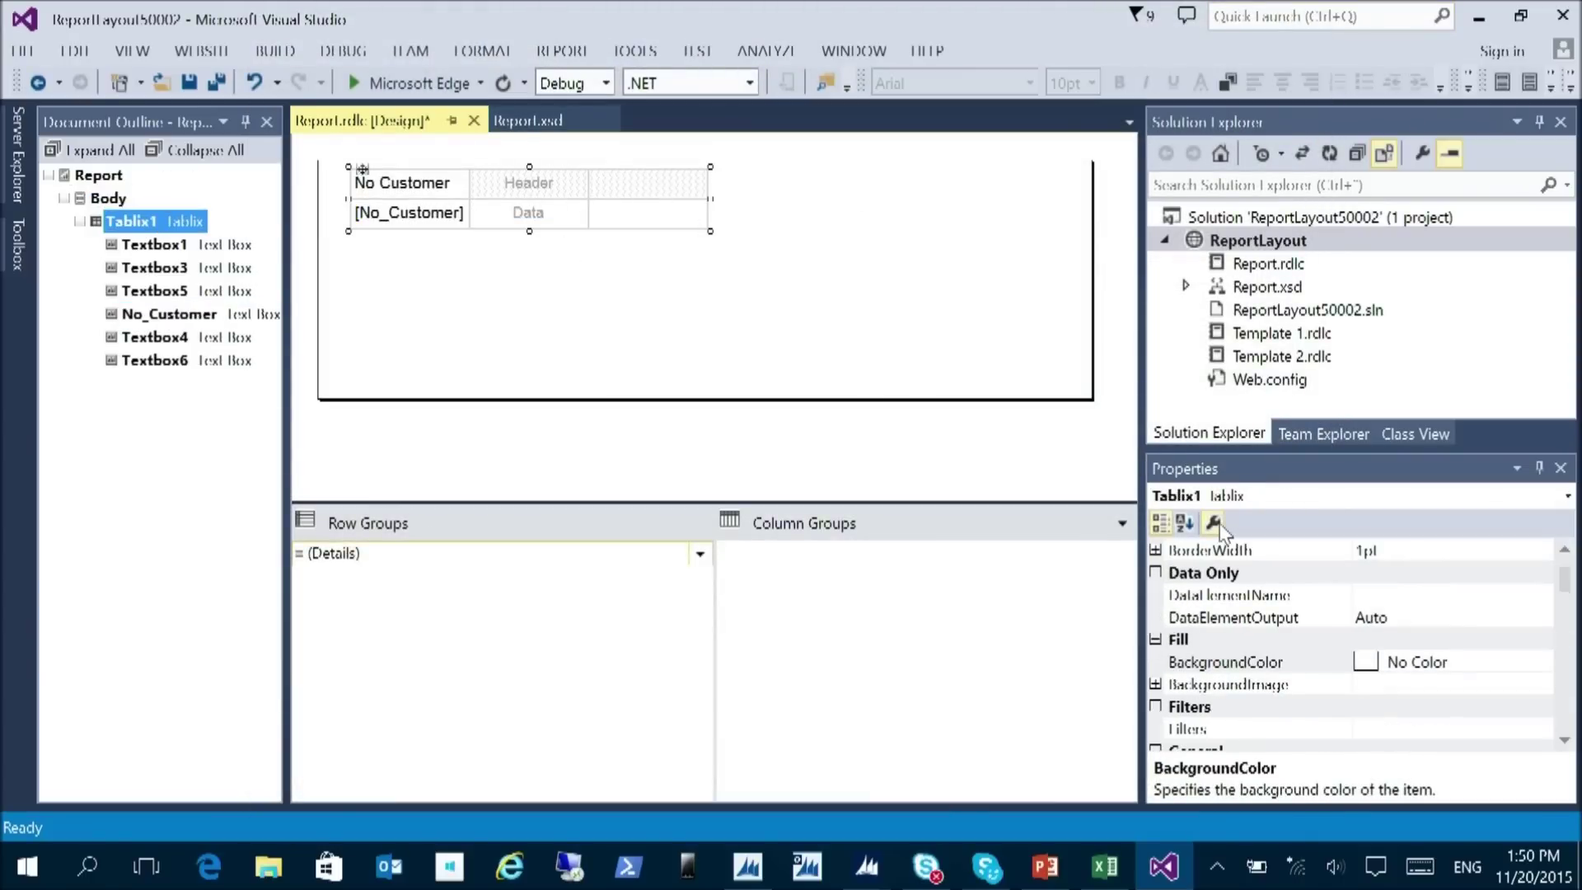
click(1213, 523)
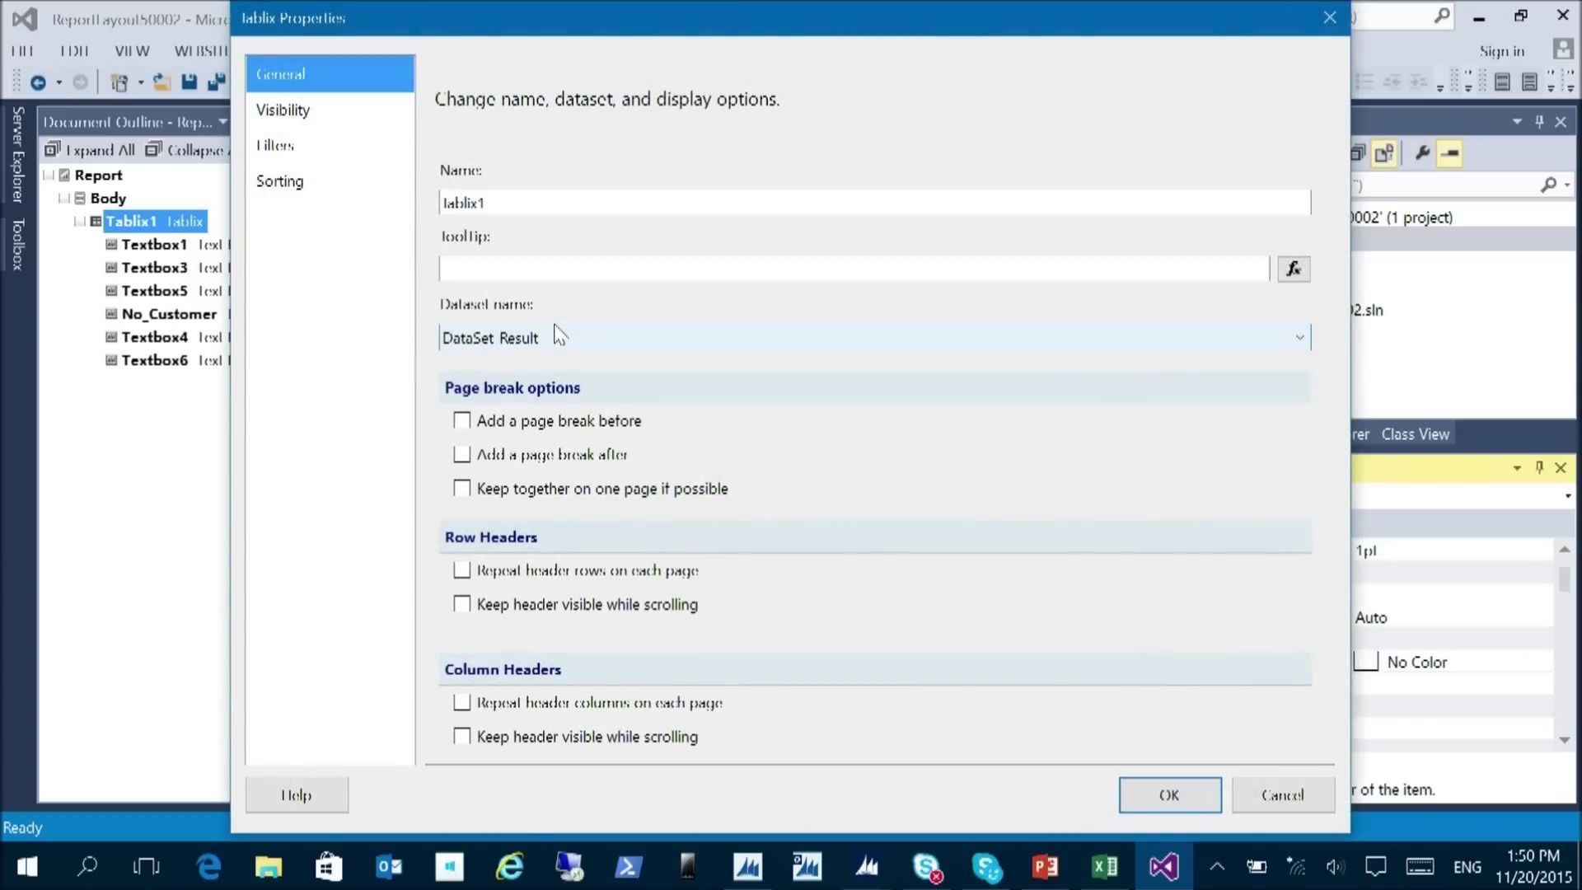
key(Escape)
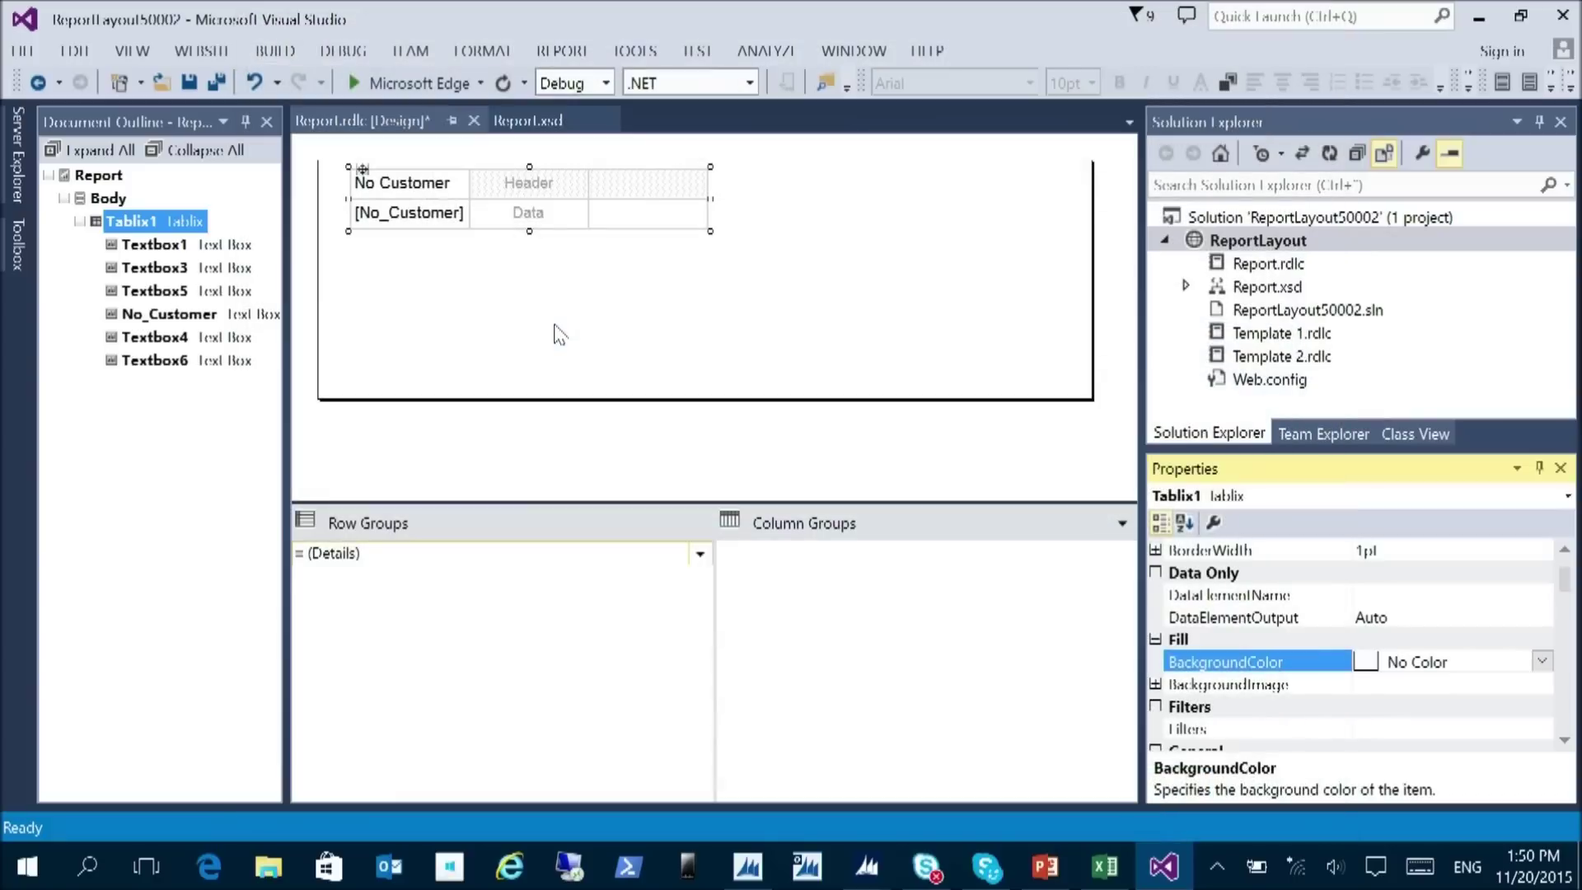
- Clear the No_Customer field and its heading from the table's first column
click(491, 305)
click(452, 235)
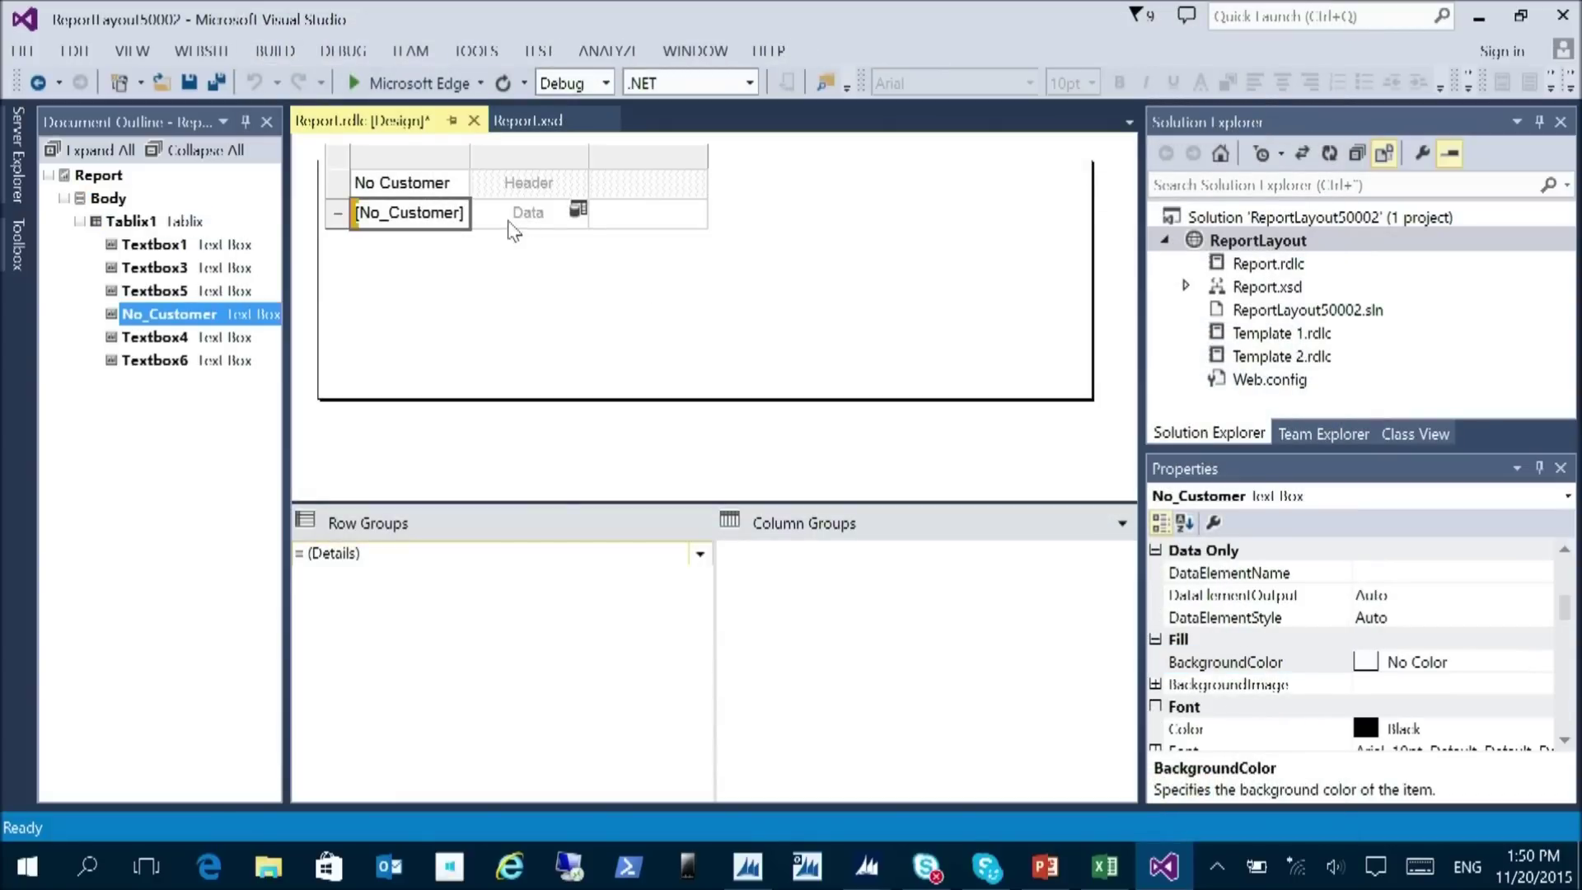
click(402, 181)
key(Delete)
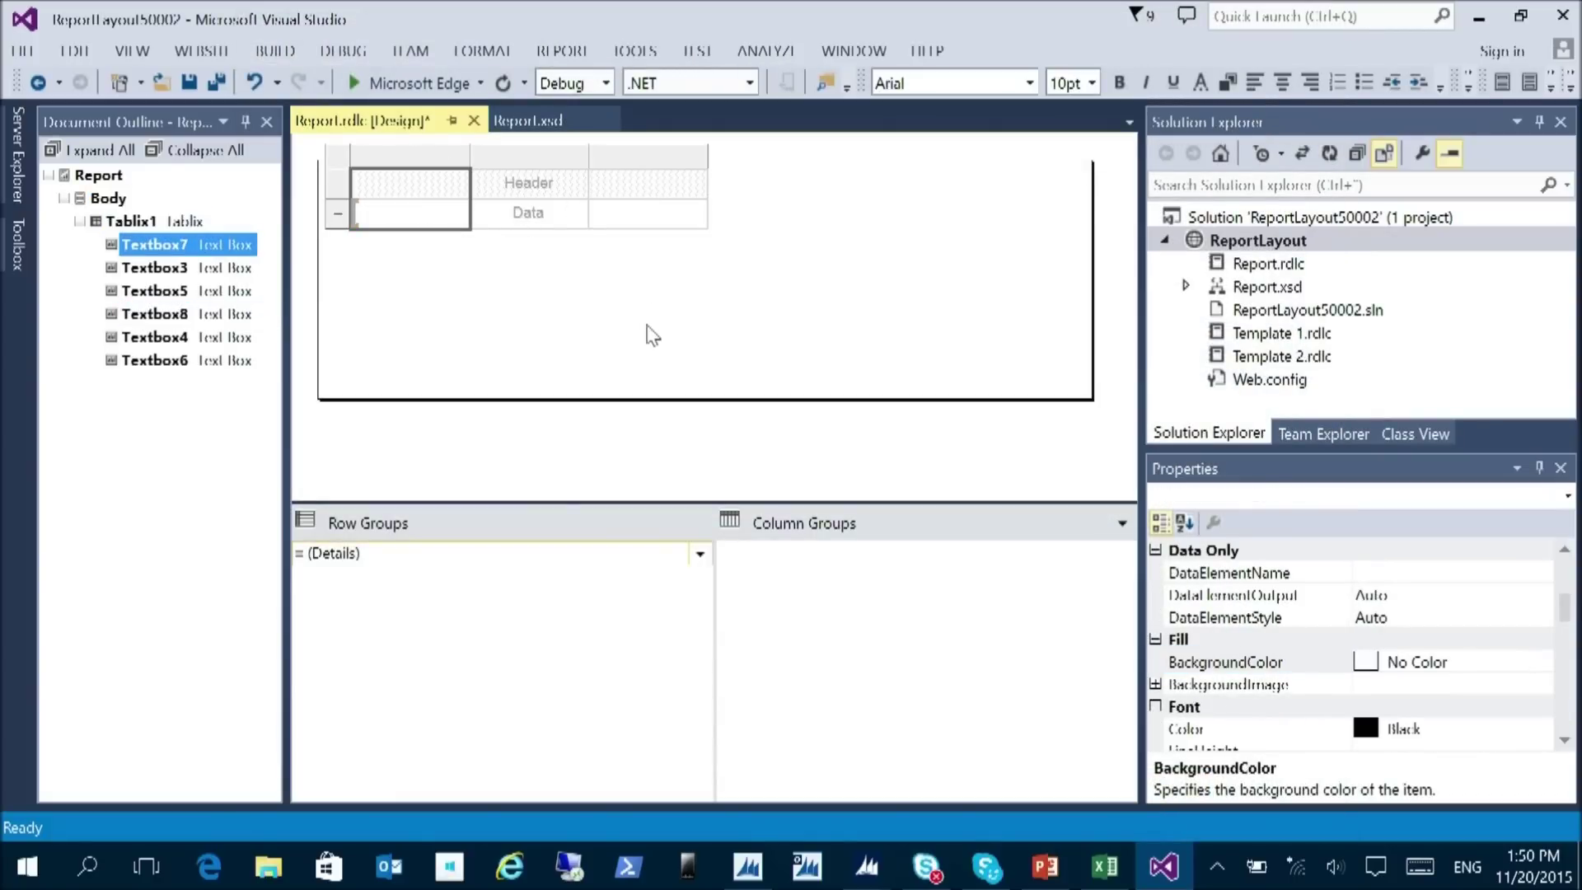
- Add a parent row group to Details, grouped by No_Customer, with a group header and a group footer
right_click(386, 551)
mouse_move(463, 565)
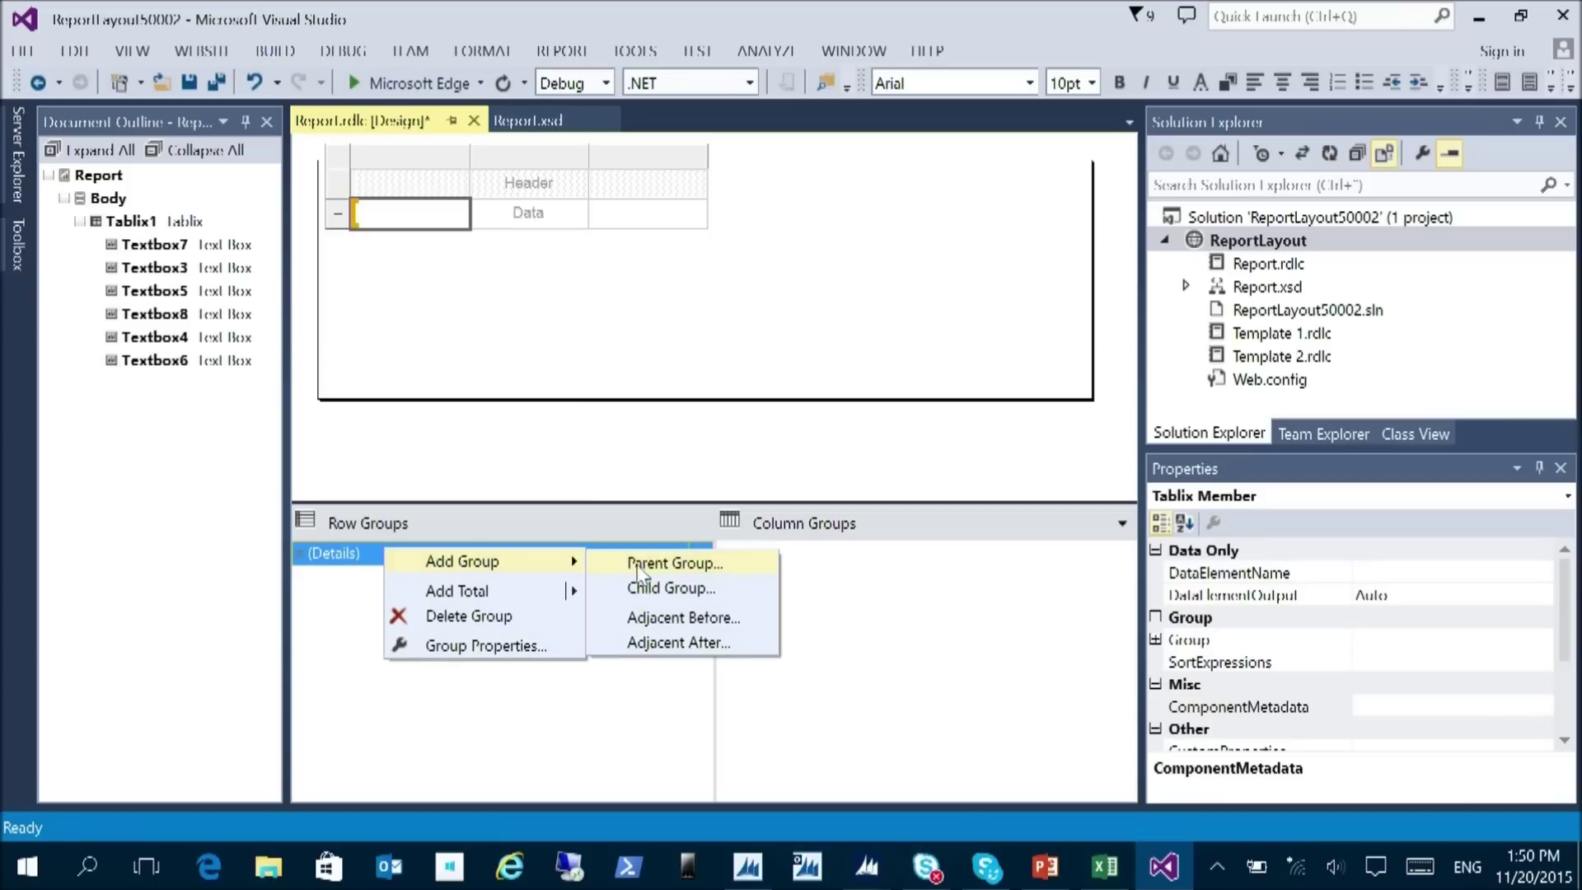
click(641, 562)
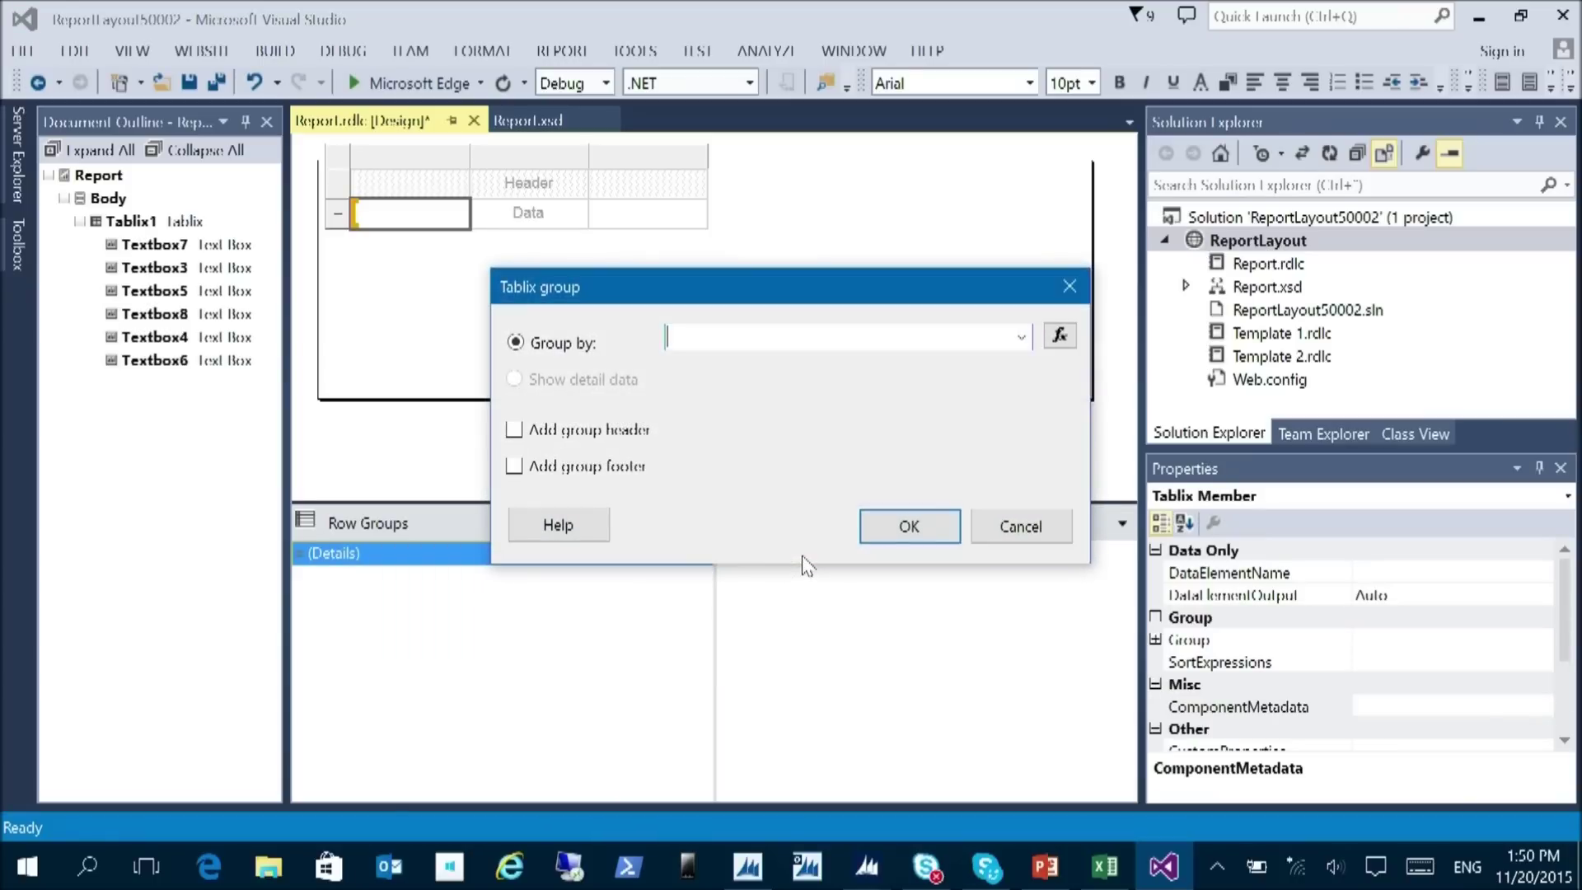
click(1022, 336)
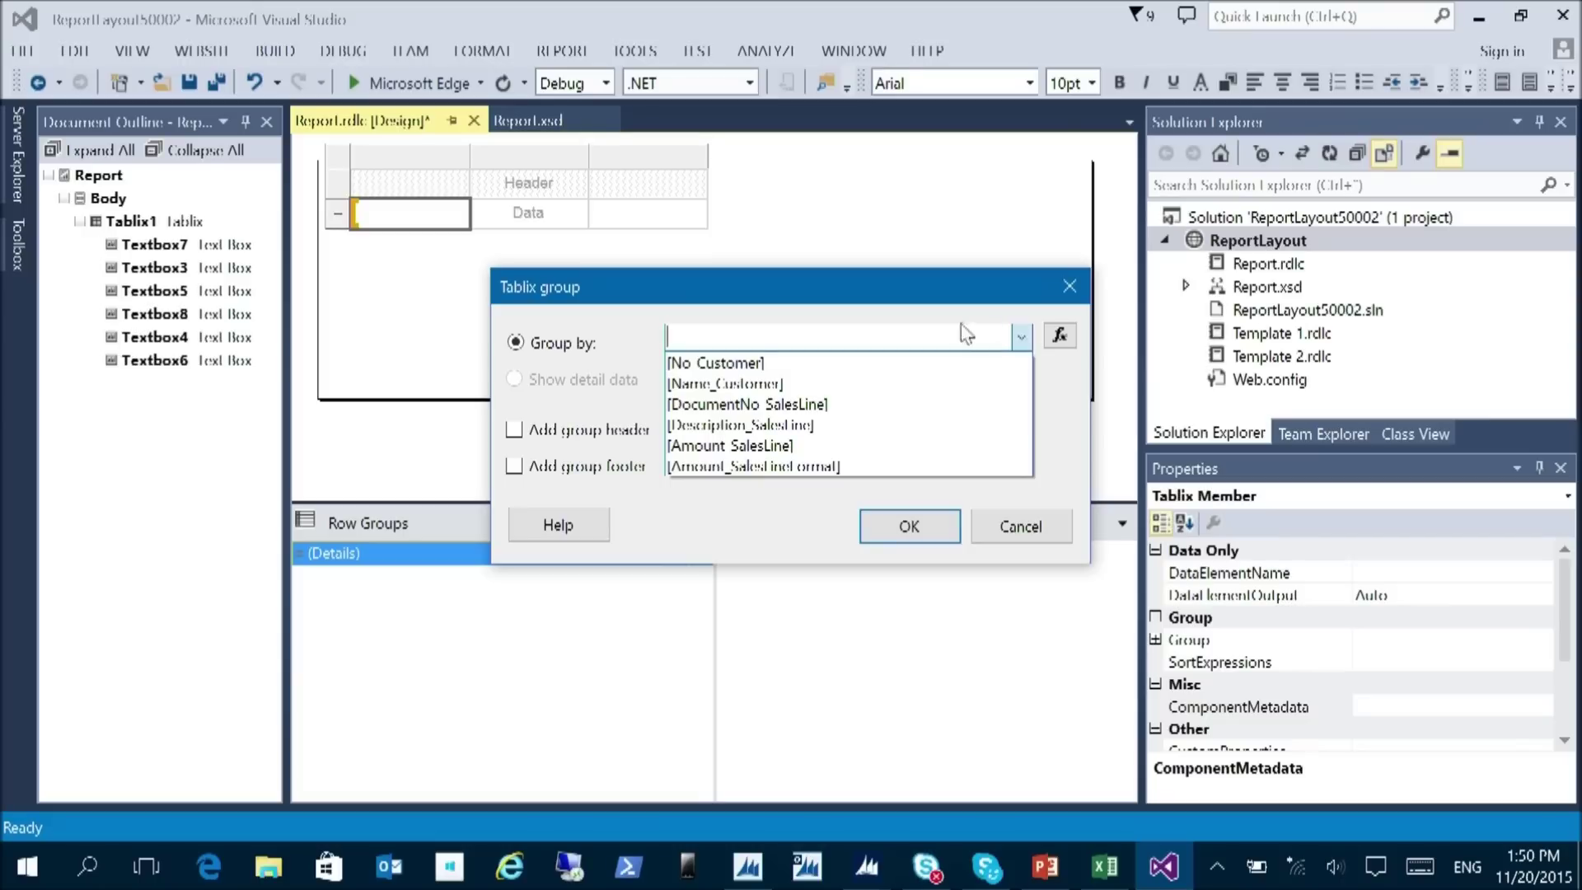
click(758, 363)
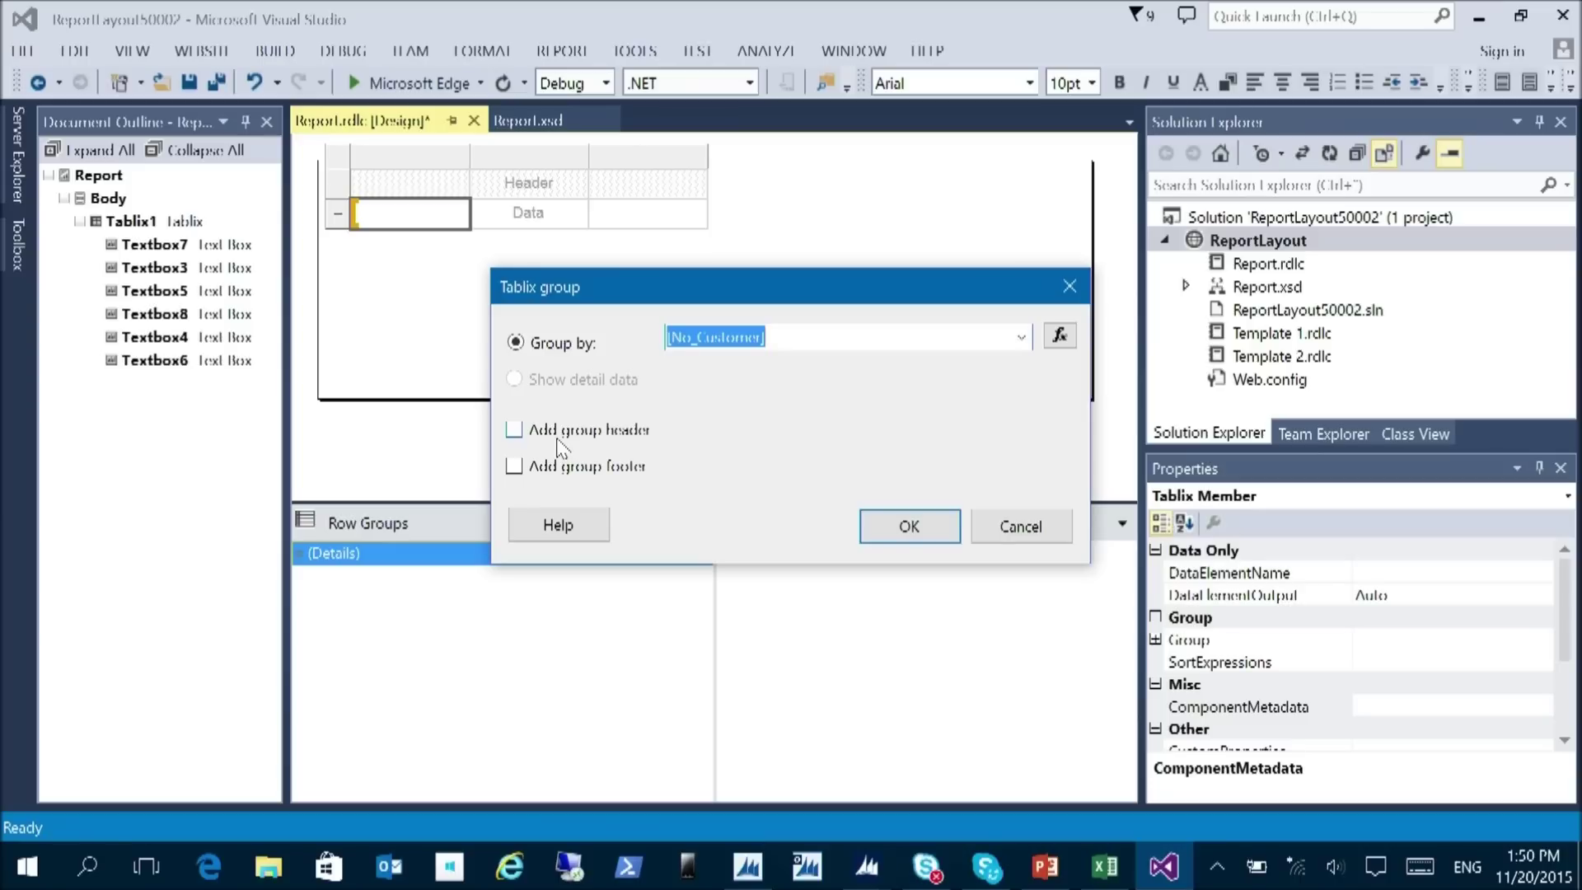
click(517, 428)
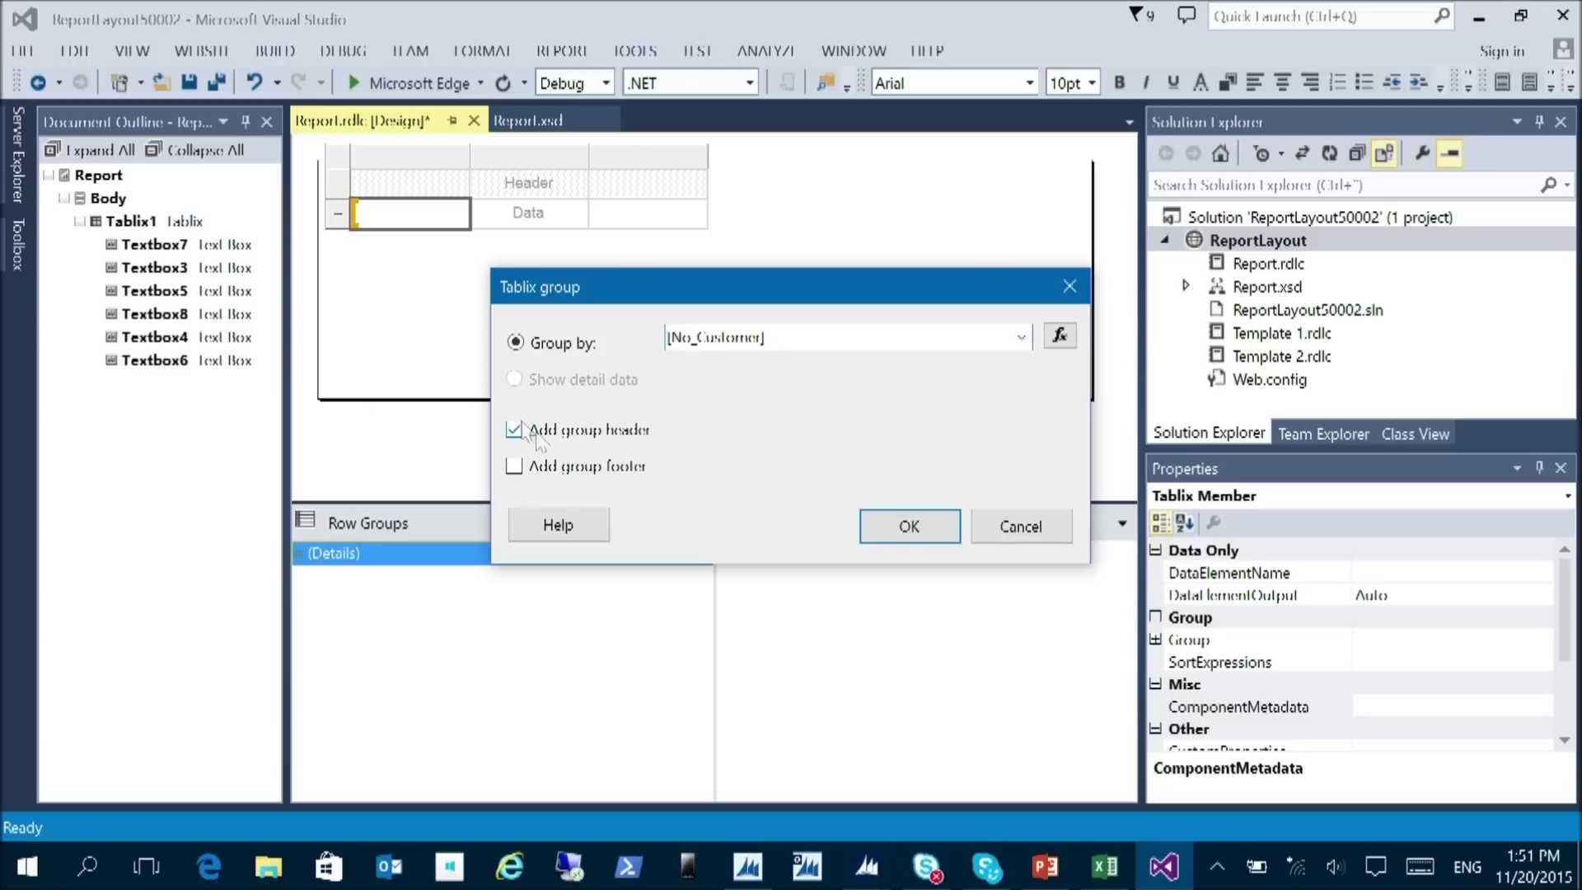
click(546, 468)
click(907, 525)
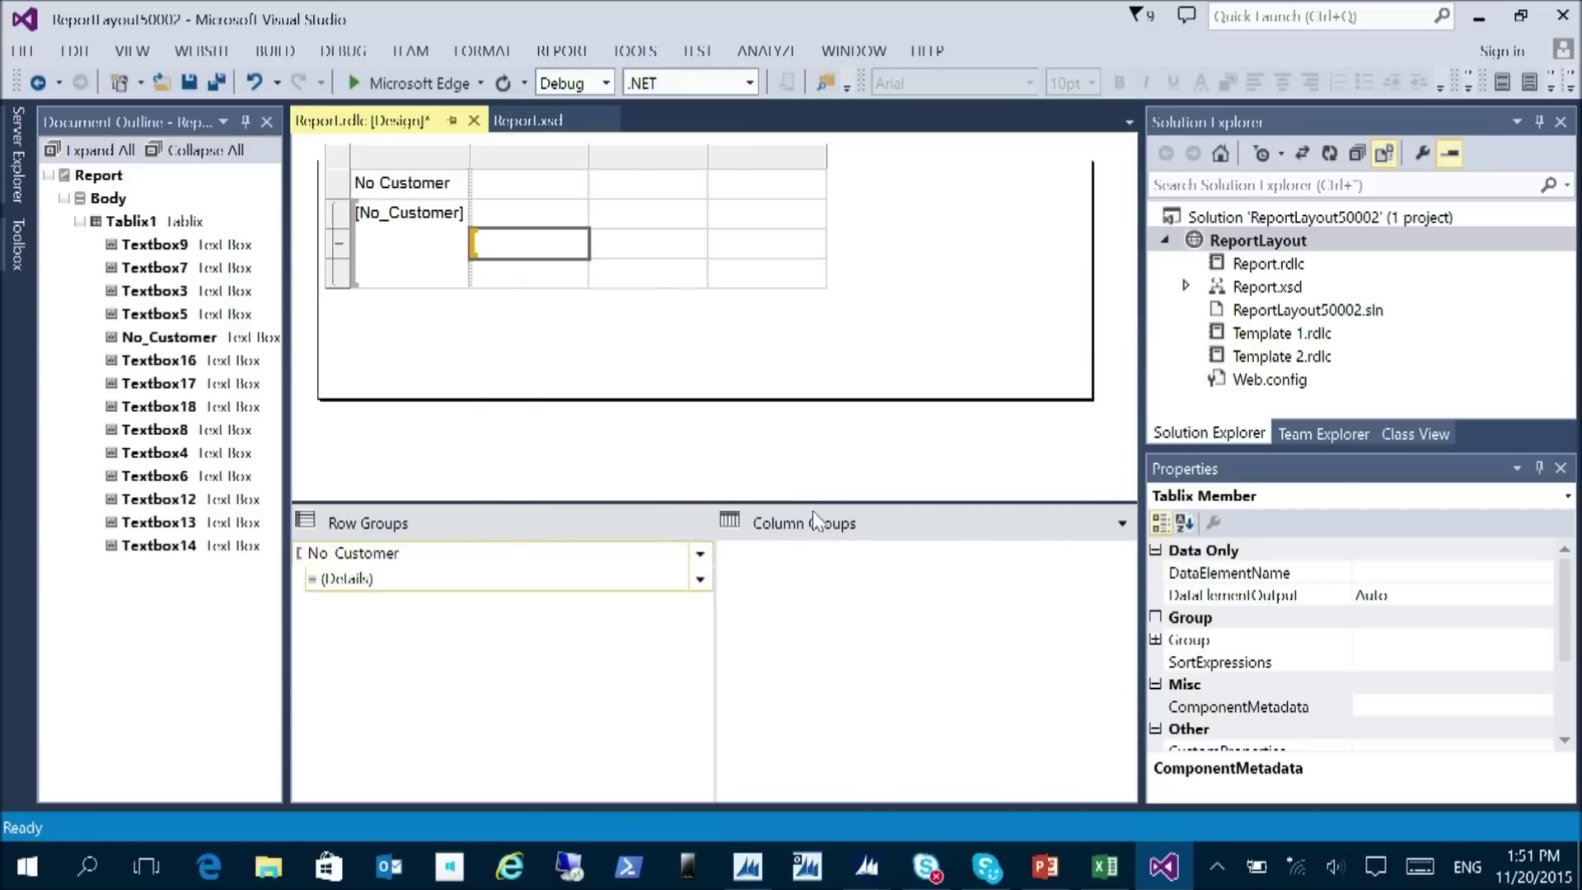
- Delete the No Customer group column from the table while keeping the row group
click(414, 255)
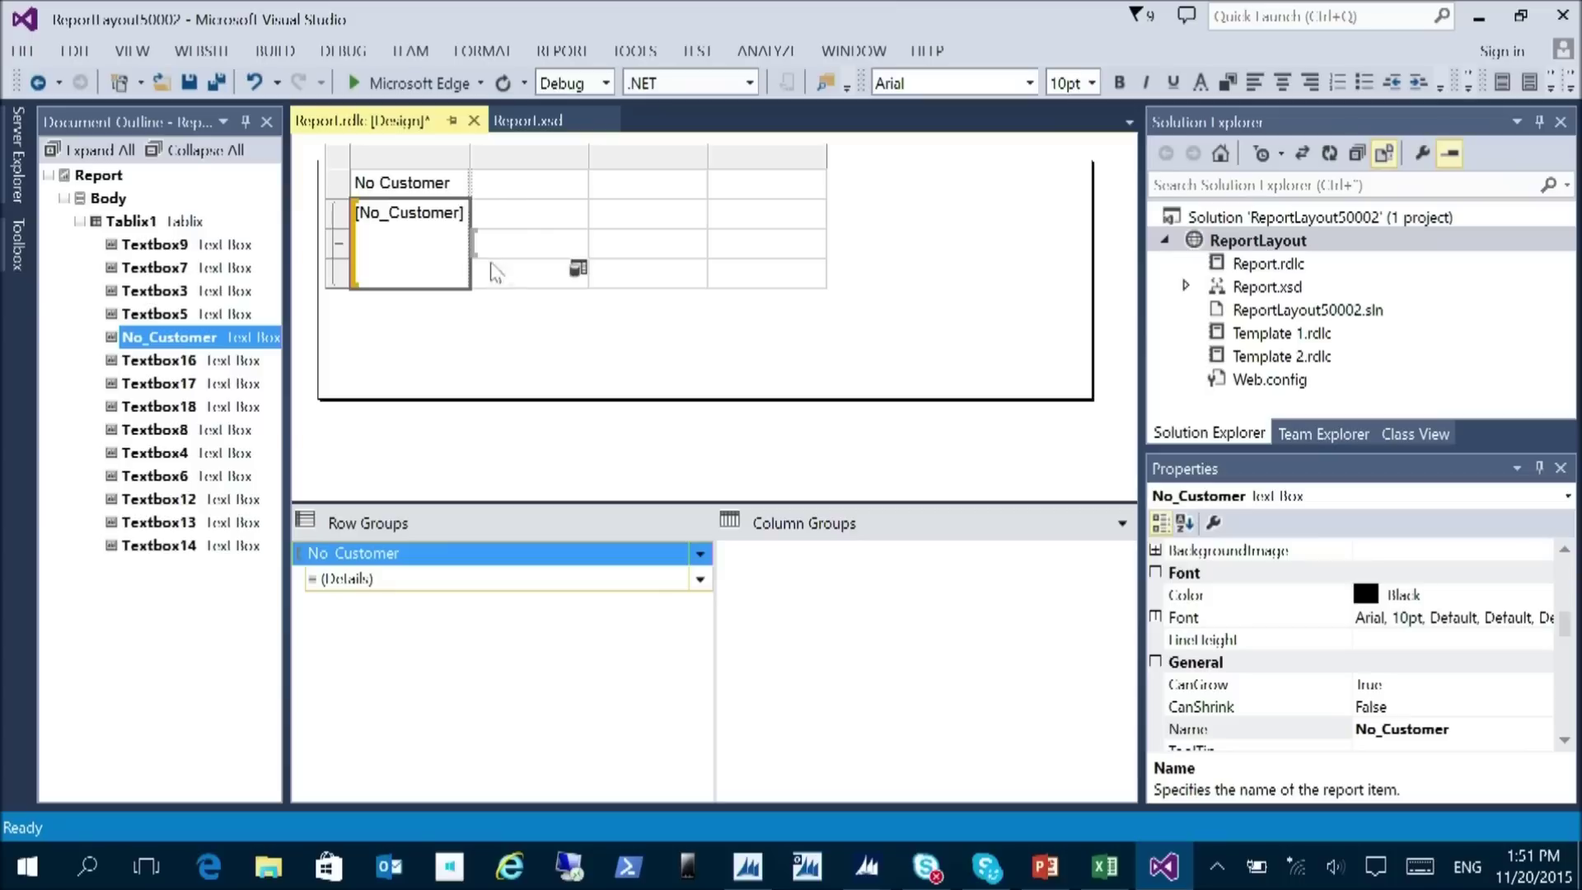
click(422, 158)
right_click(422, 160)
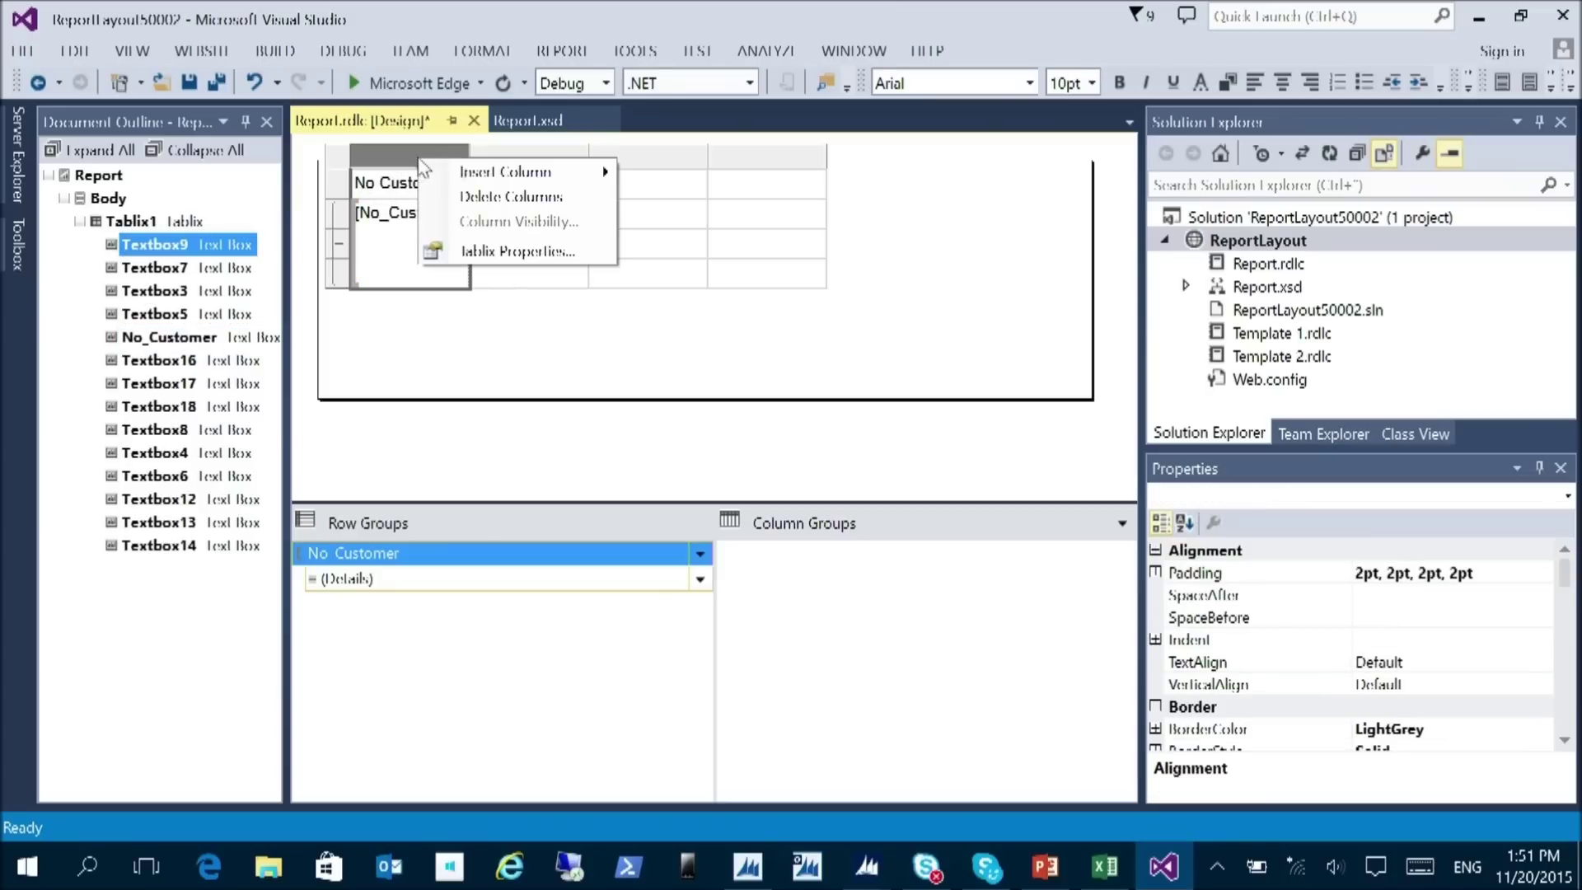
click(478, 194)
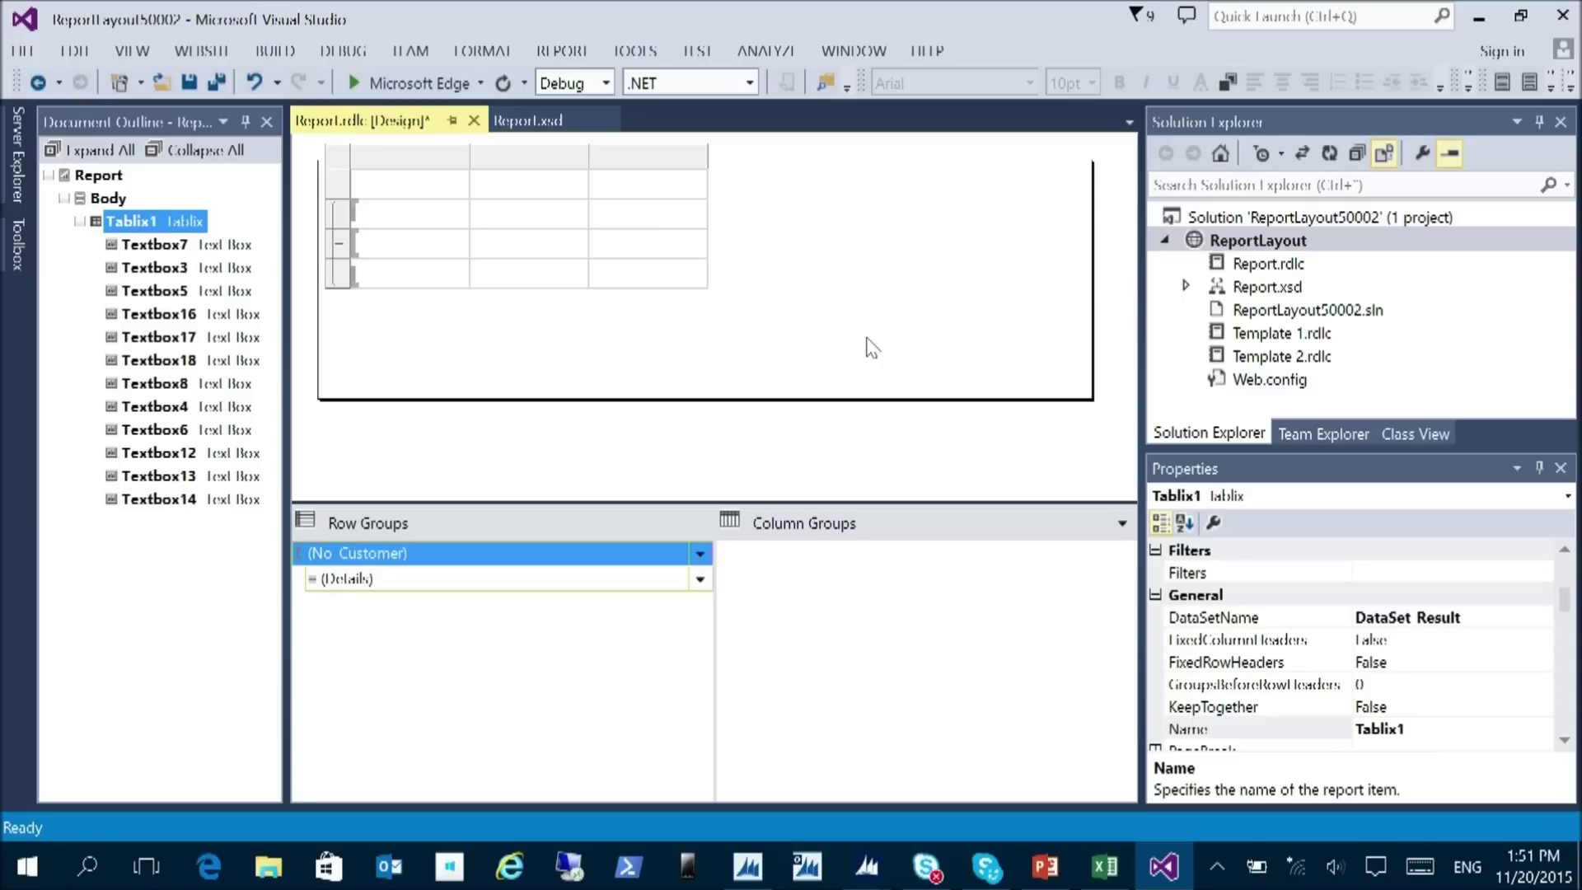
- Save the layout, switch to the Dynamics NAV Development Environment, load the changed layout and cancel saving report 50002
key(ctrl+s)
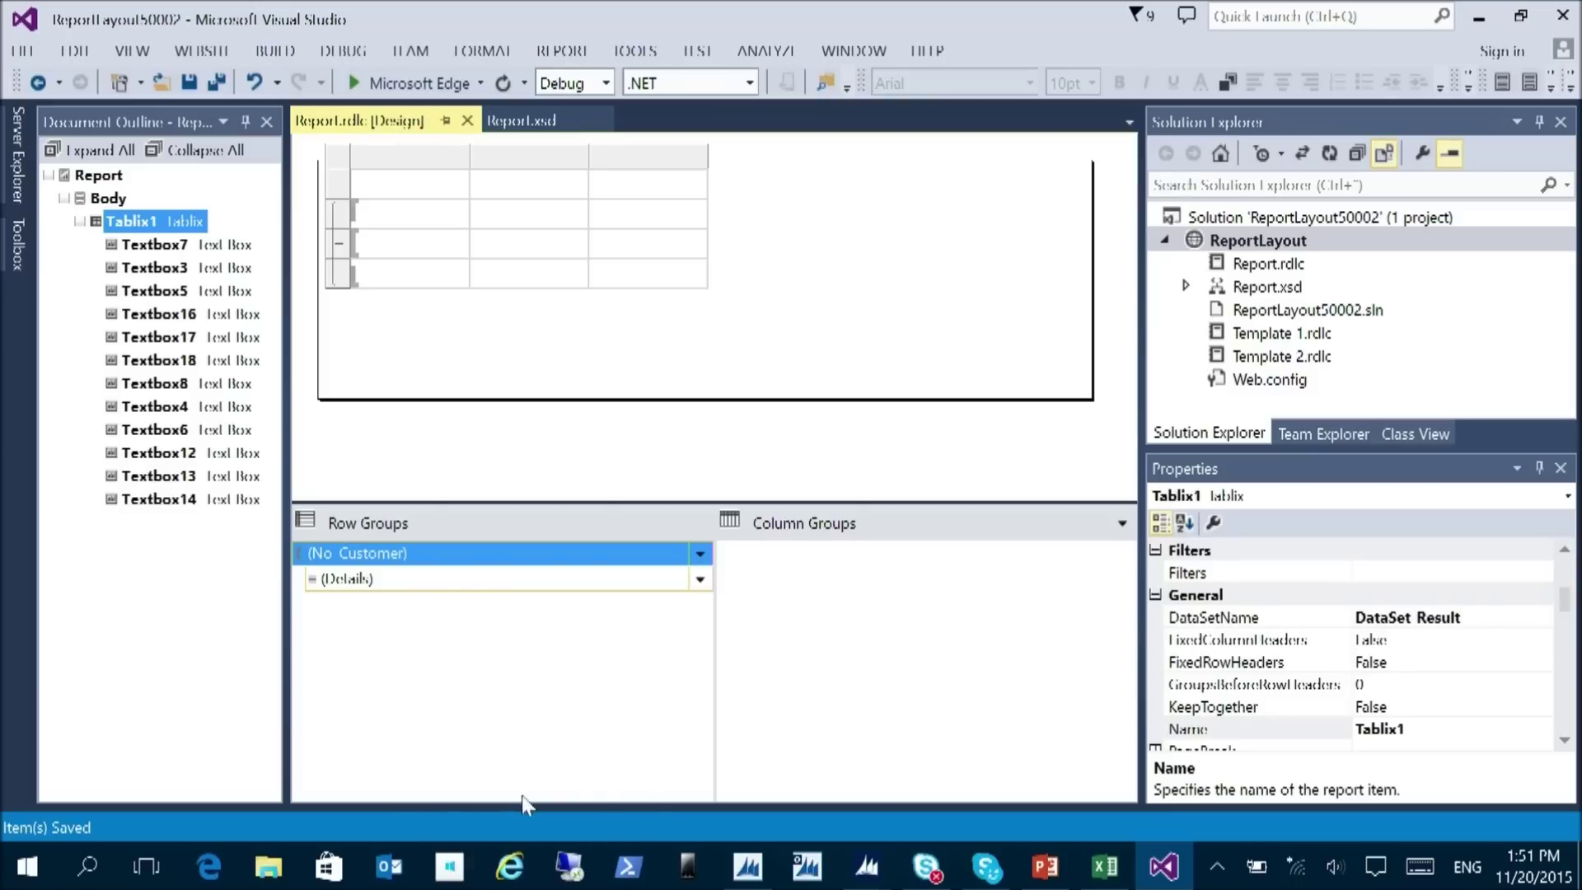
click(748, 865)
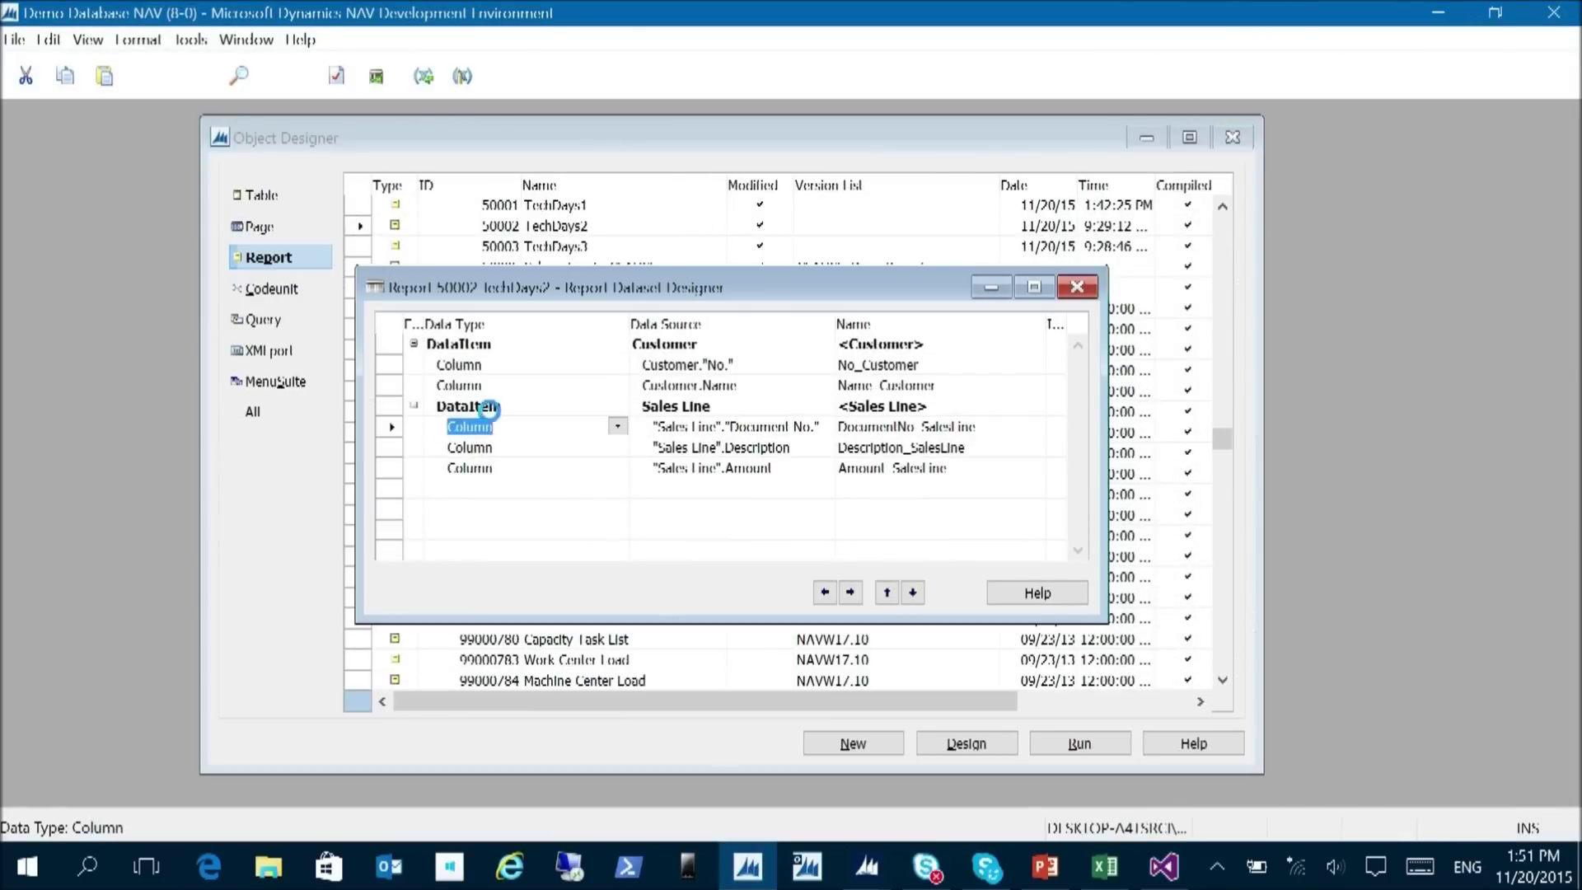
key(Return)
key(Escape)
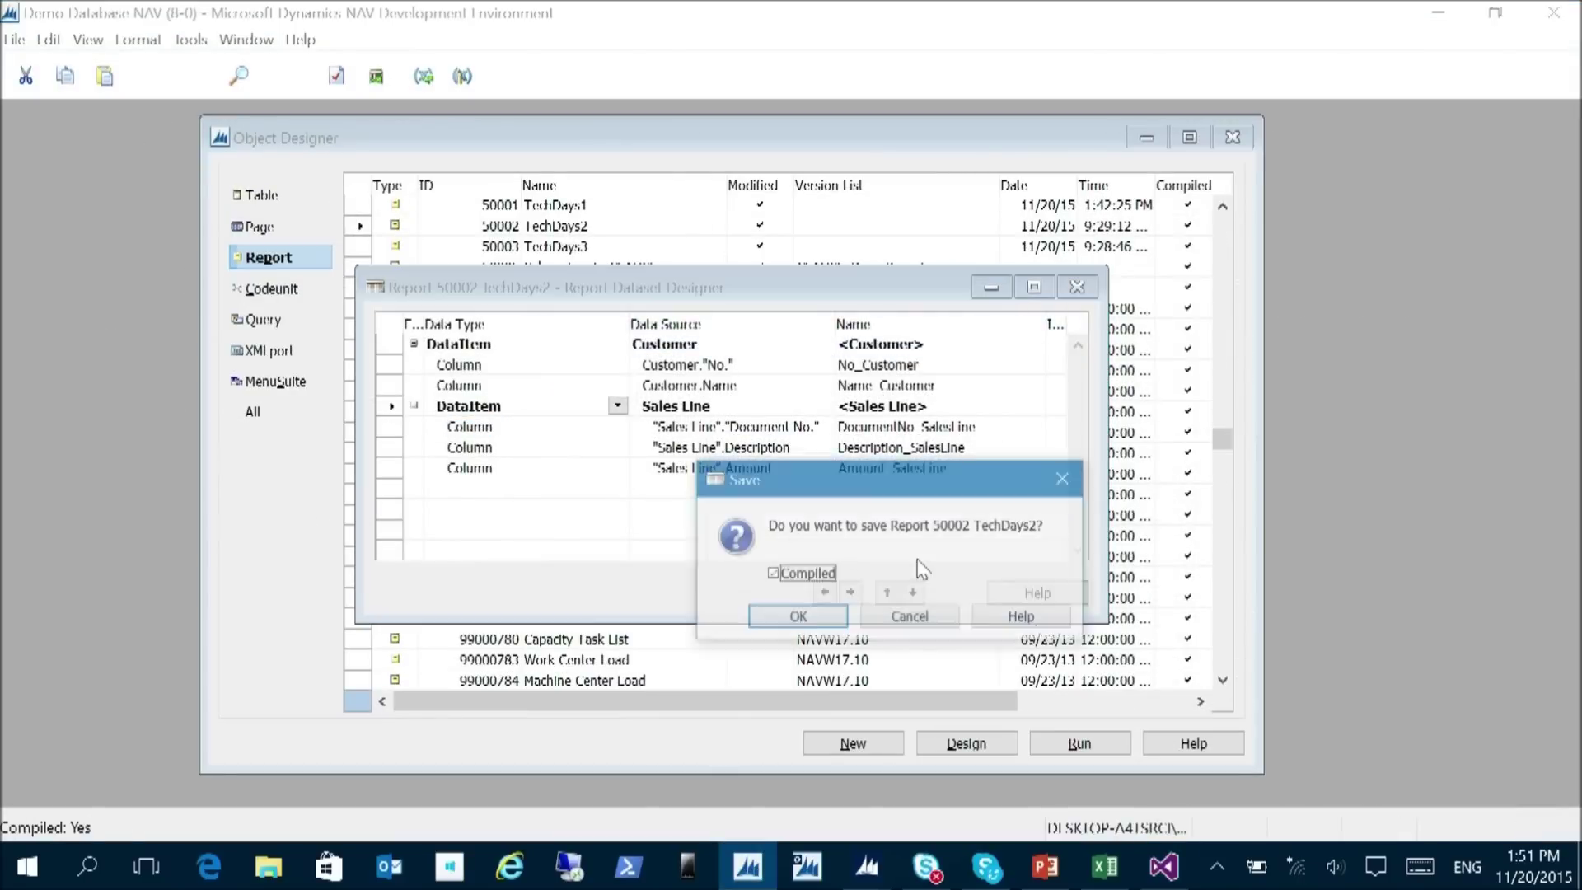
key(Escape)
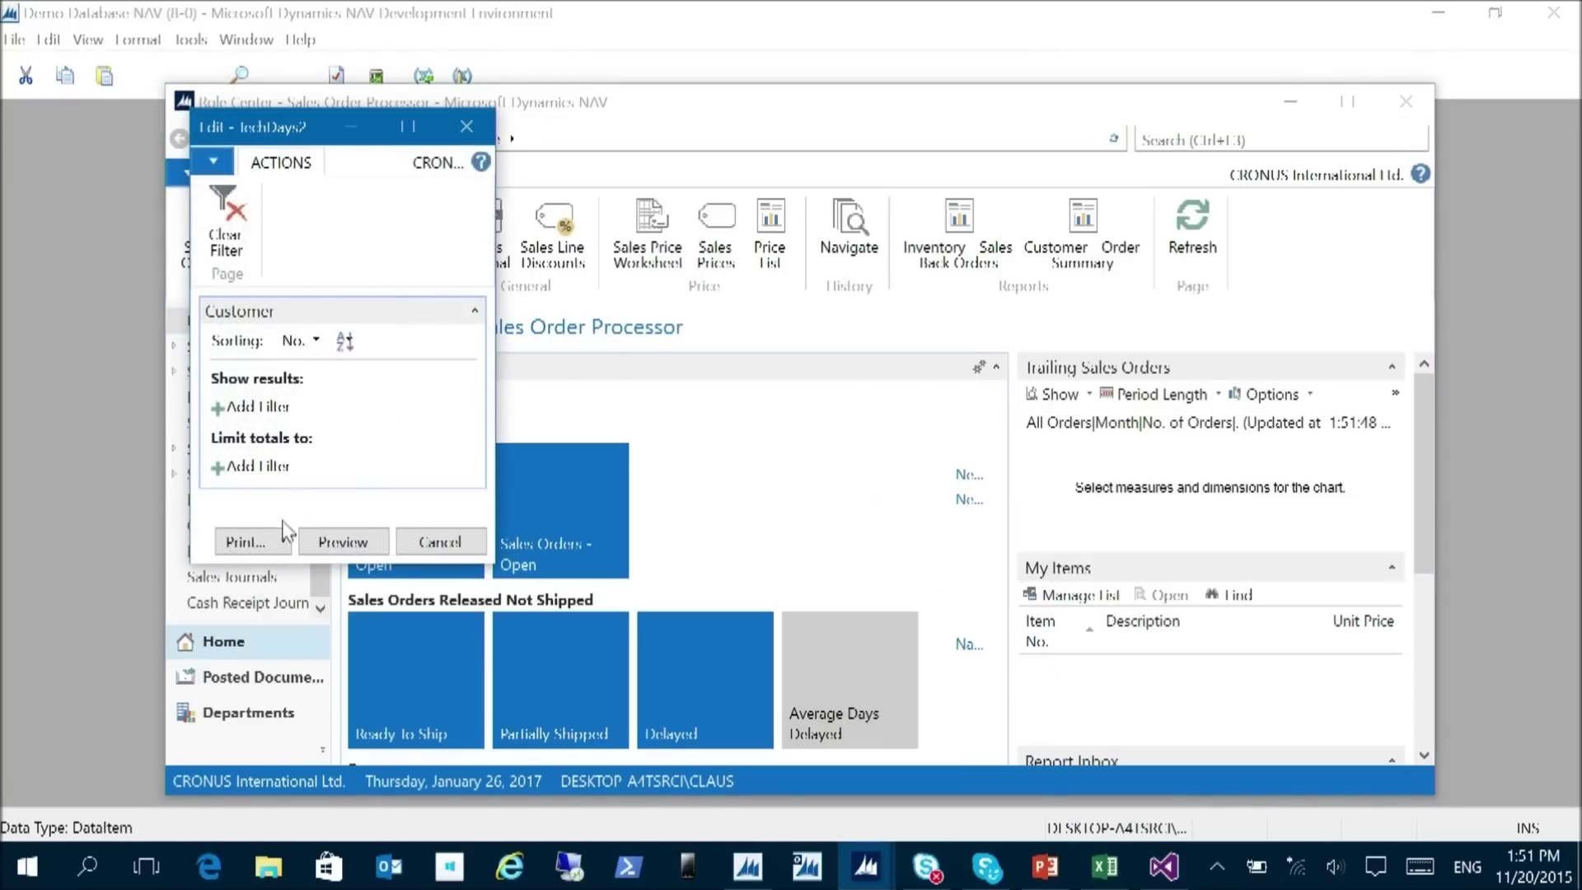
- Preview the TechDays2 report, examine its table rows, close the preview and switch back to Visual Studio
click(321, 529)
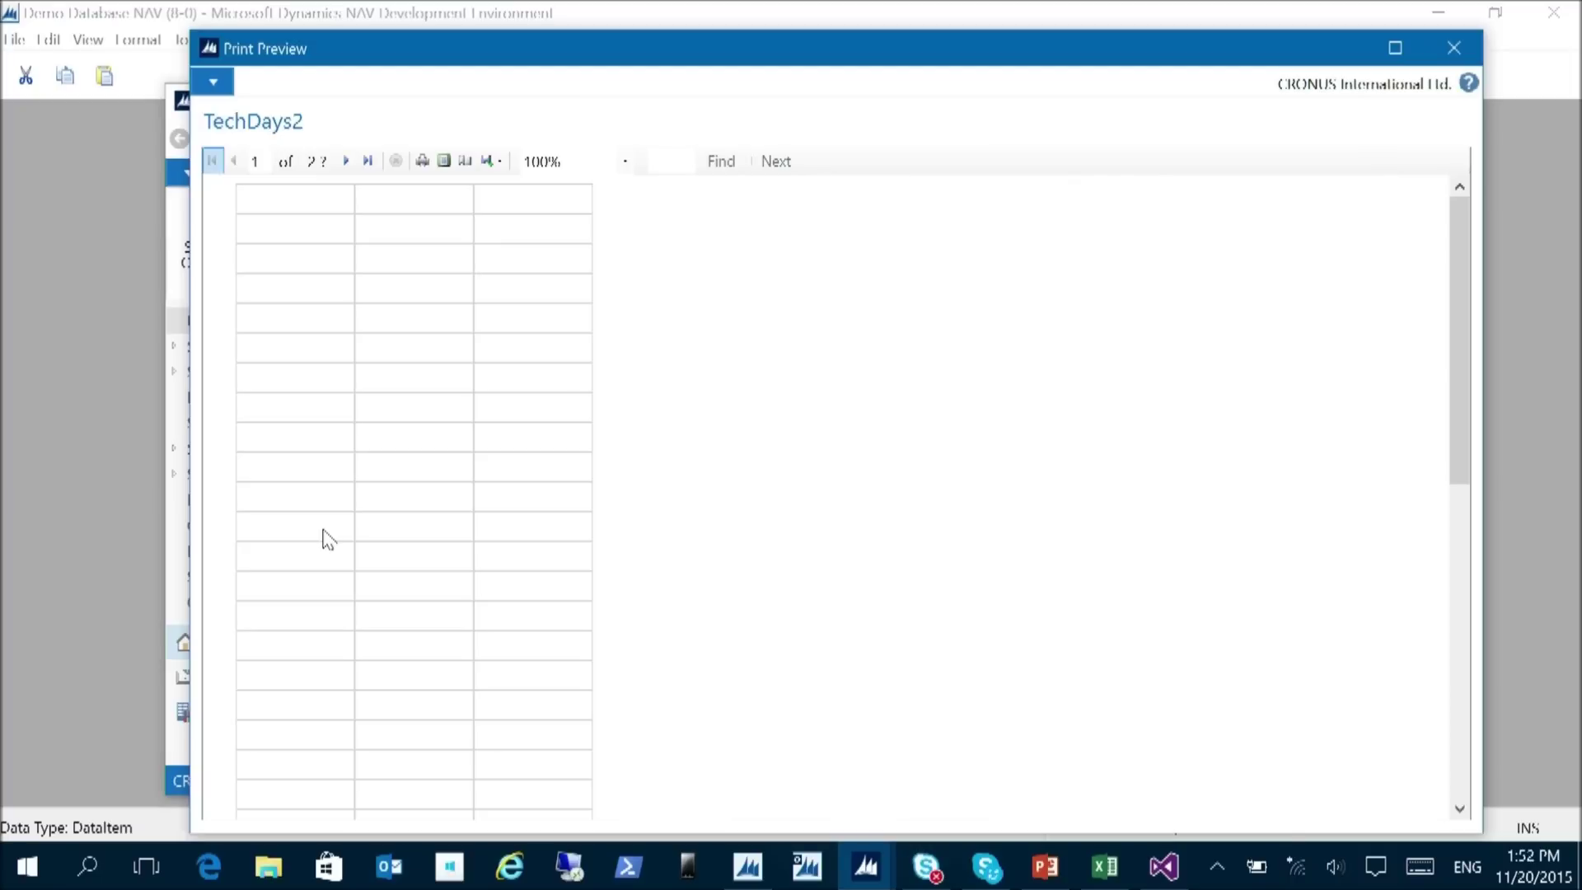
drag(1460, 237, 1454, 321)
click(1453, 48)
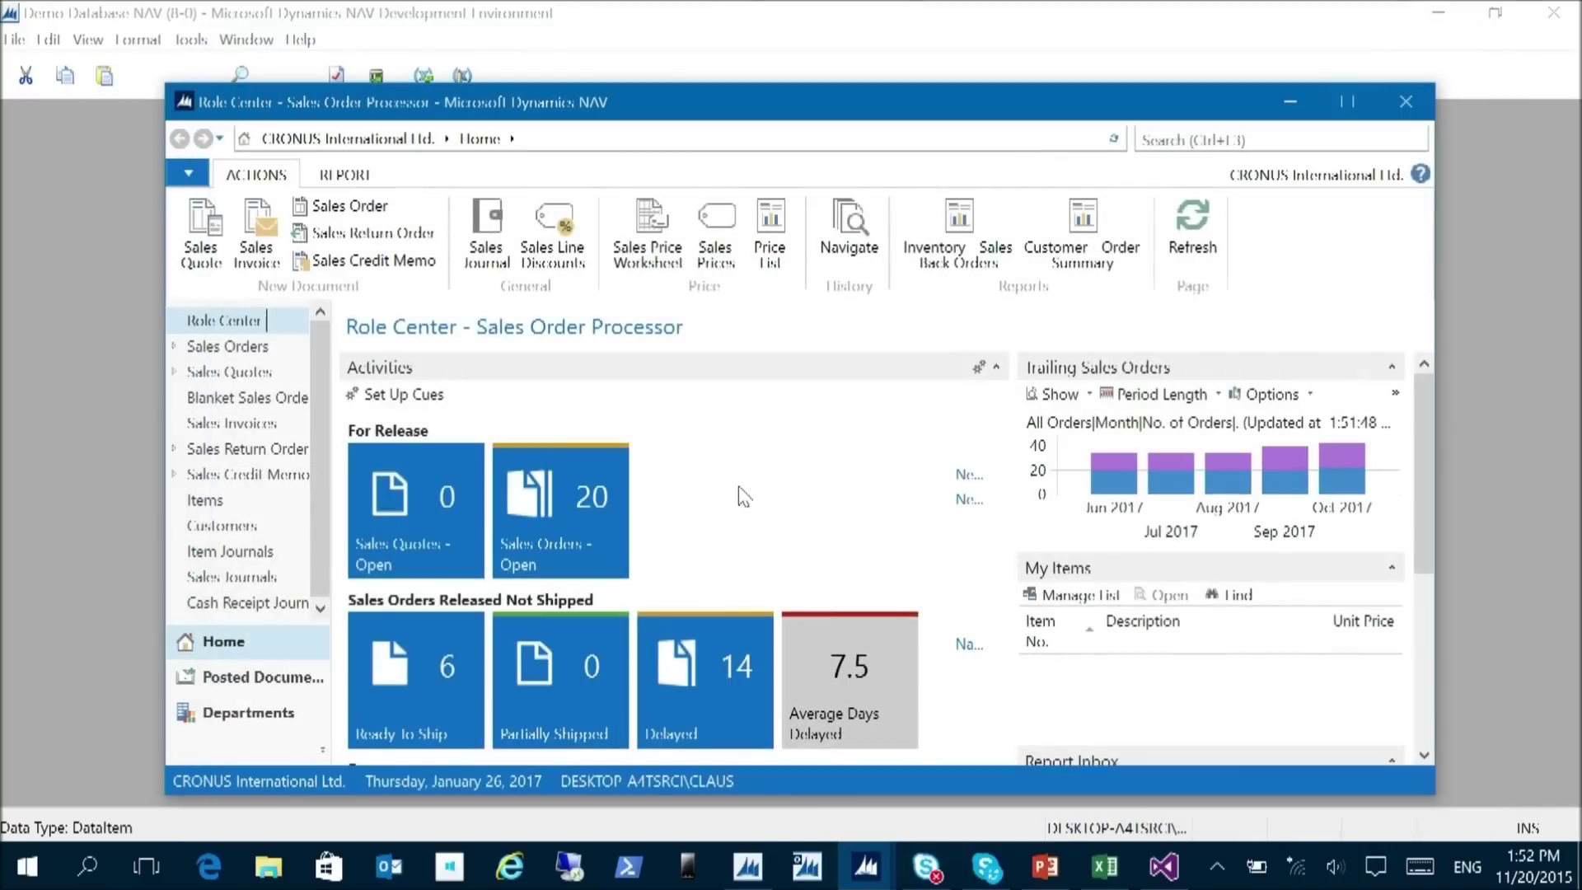
double_click(869, 103)
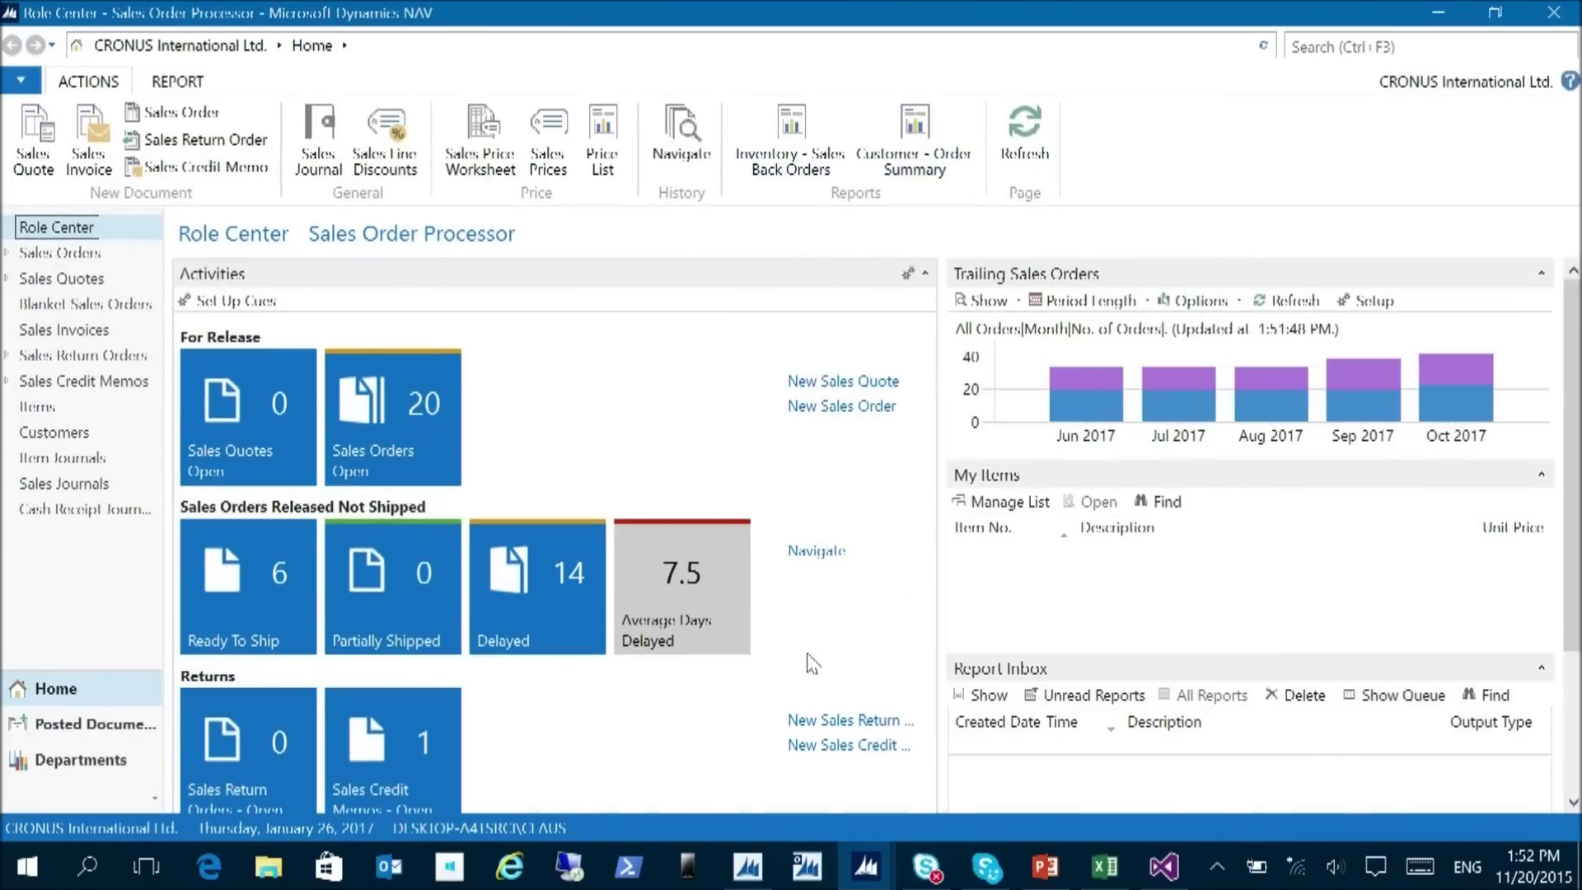
click(1163, 865)
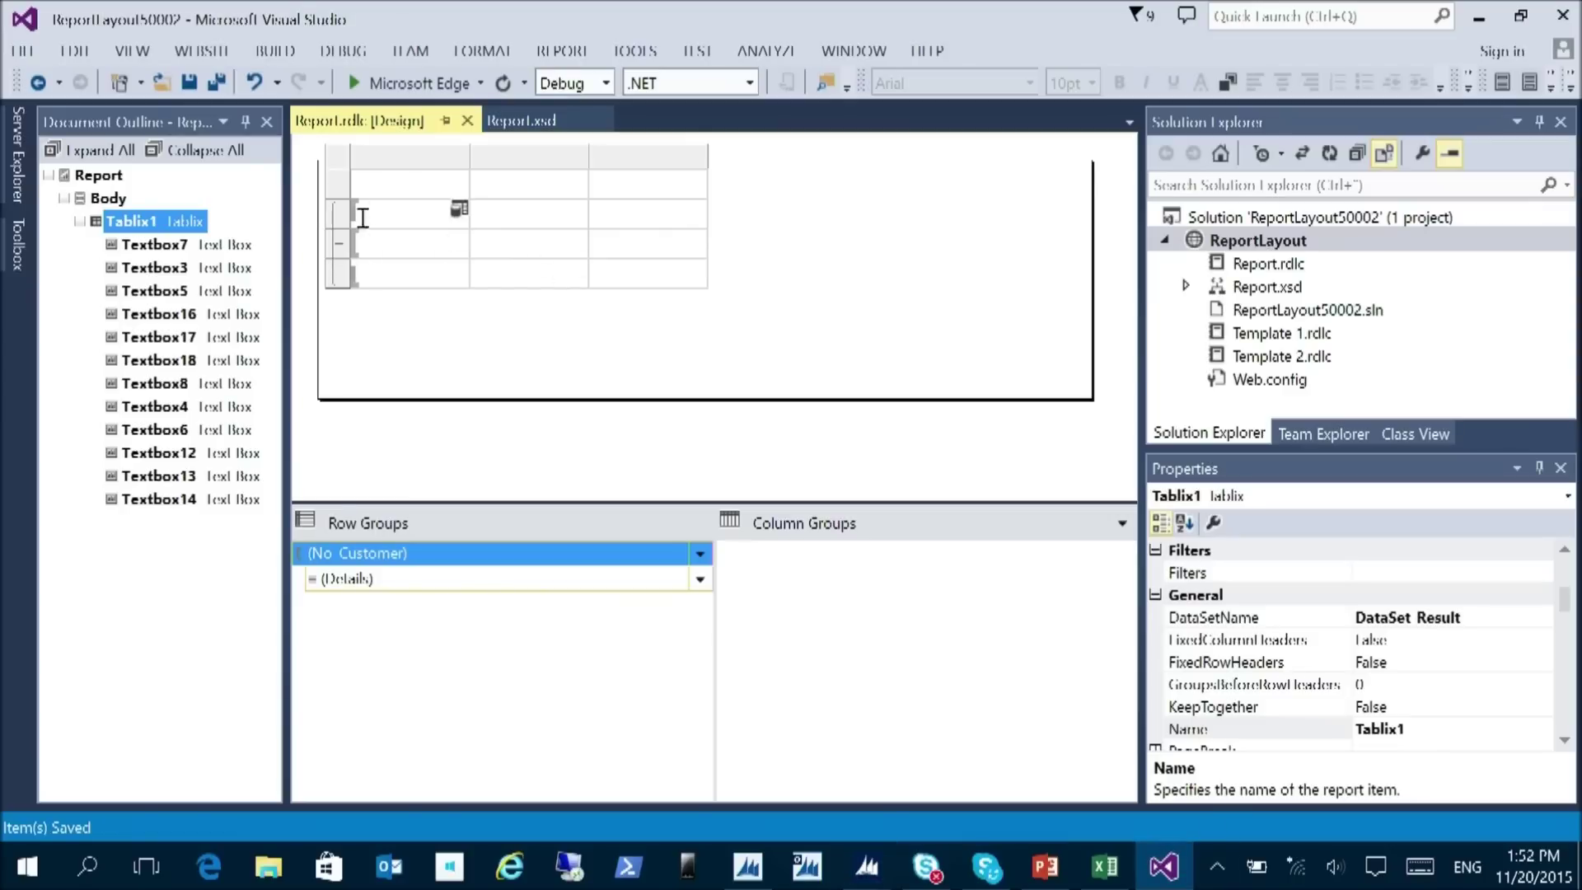
- Try deleting the table's header row above the customer group, and undo the deletion
right_click(336, 184)
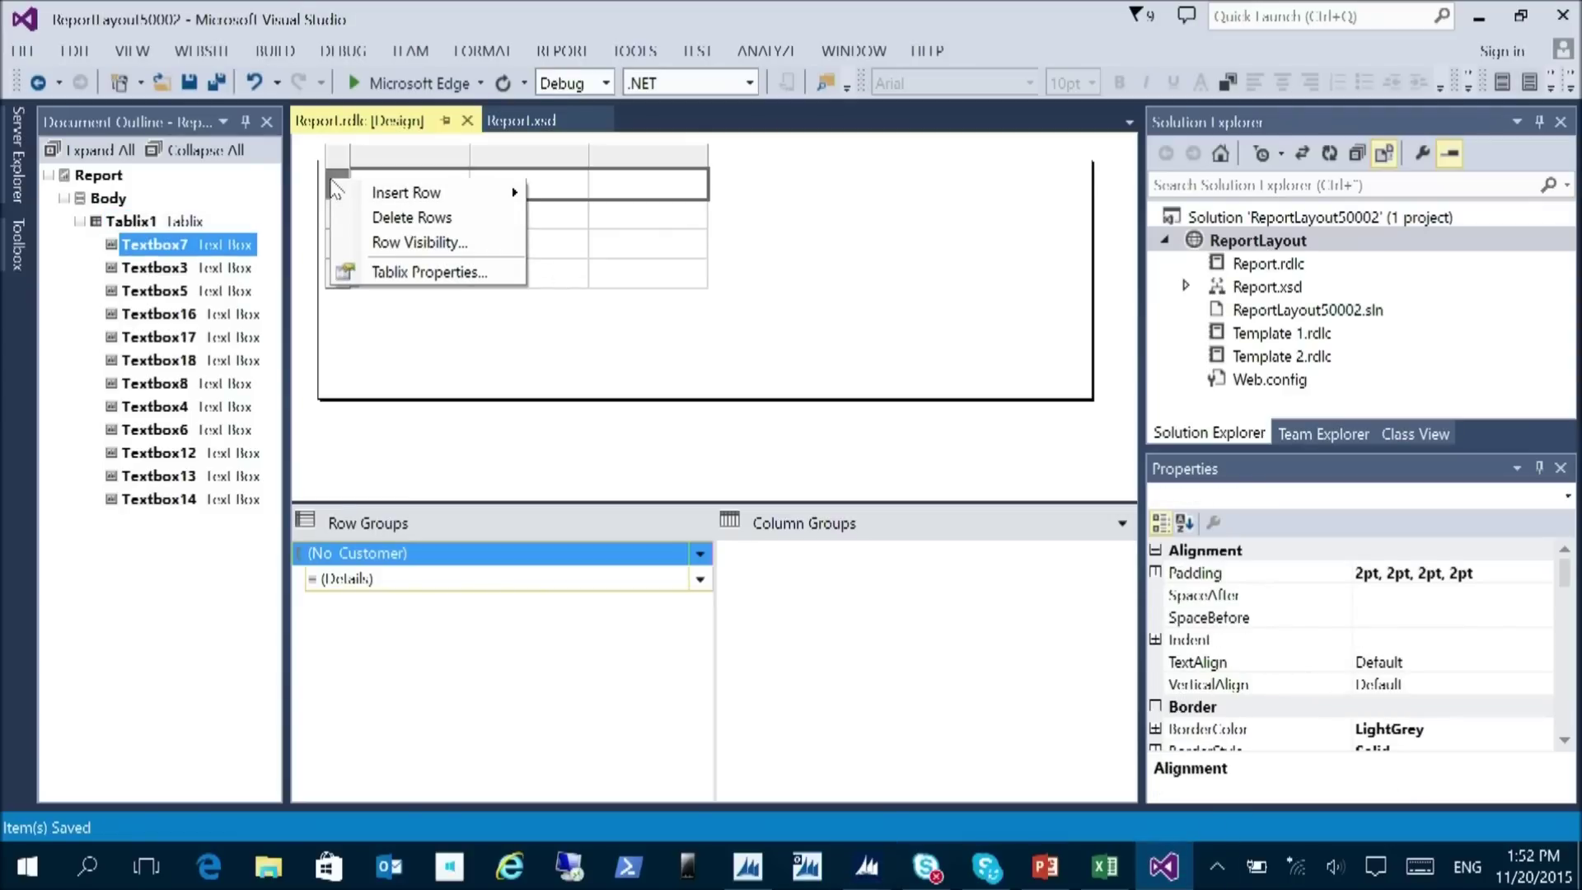
click(412, 217)
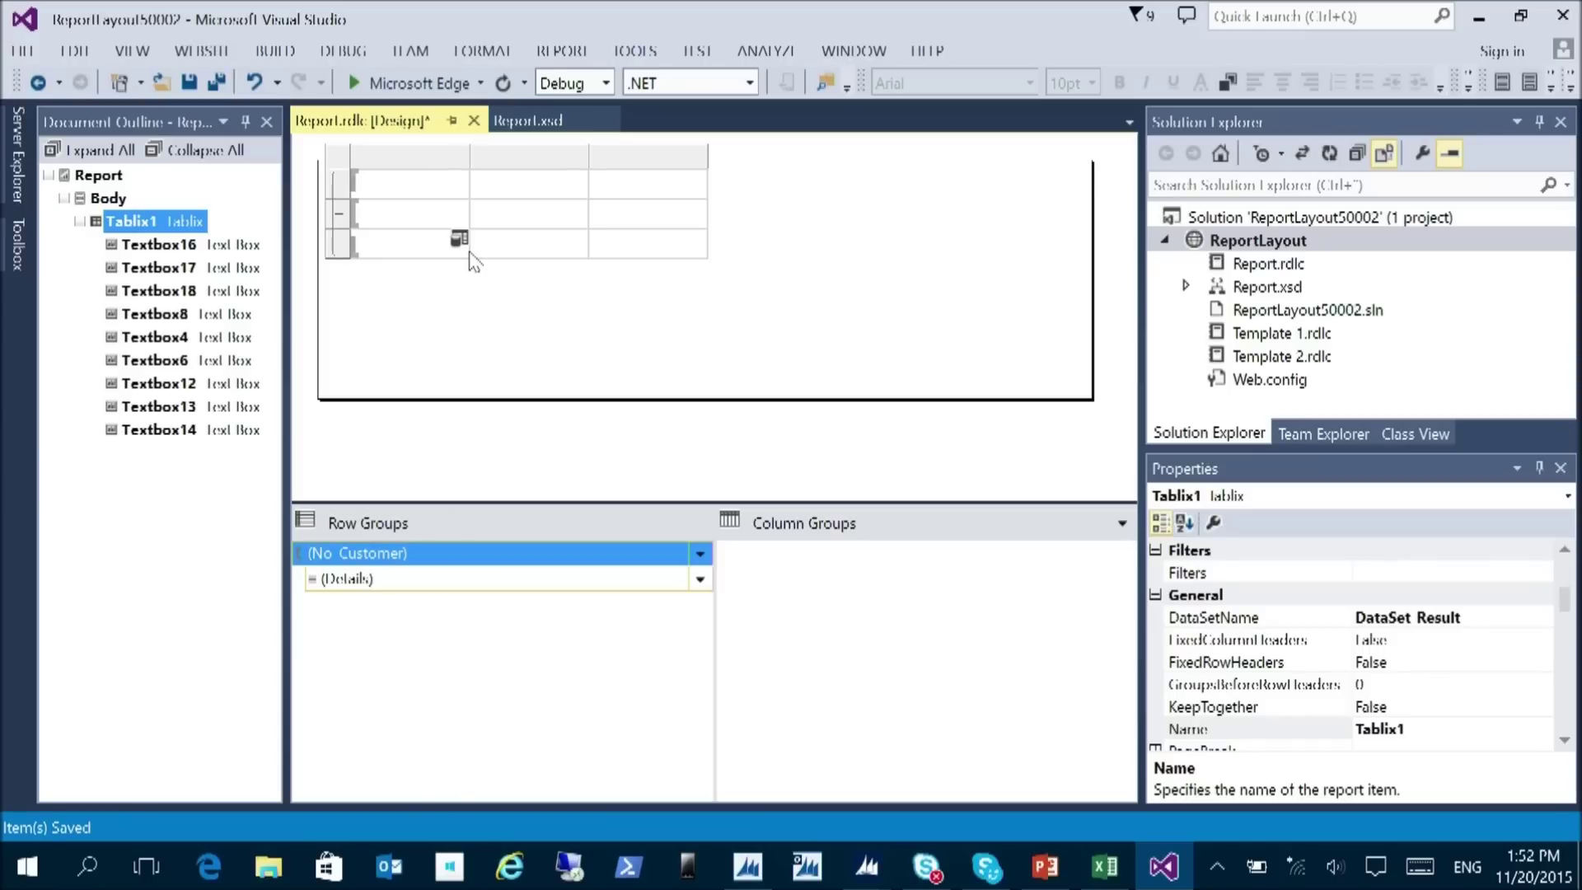
key(ctrl+z)
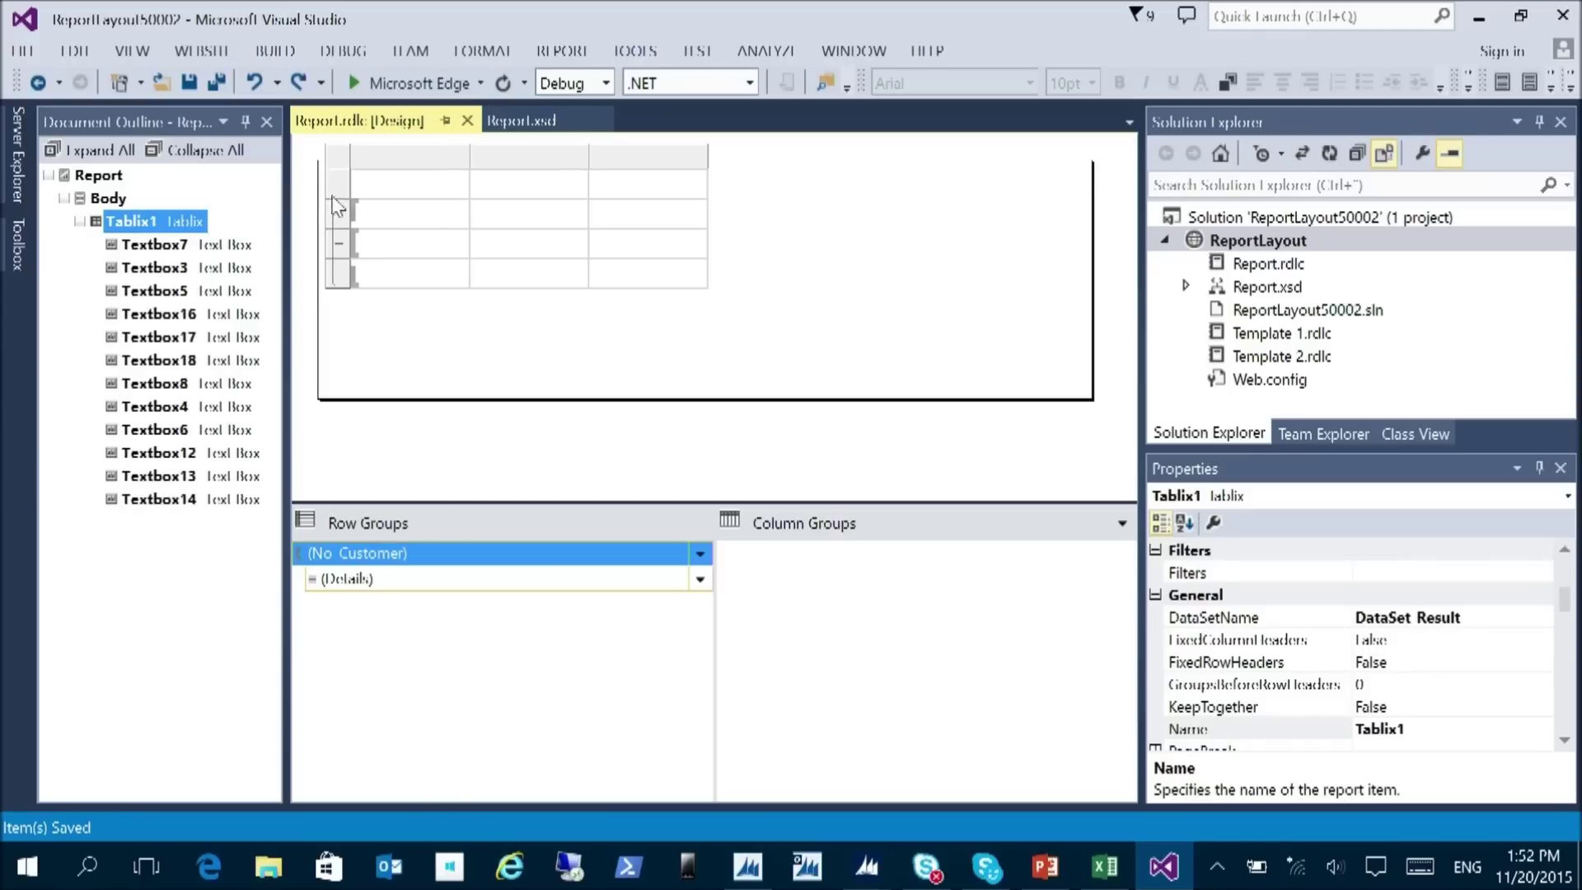
- Set the background color of the table's header row to Lime
click(340, 191)
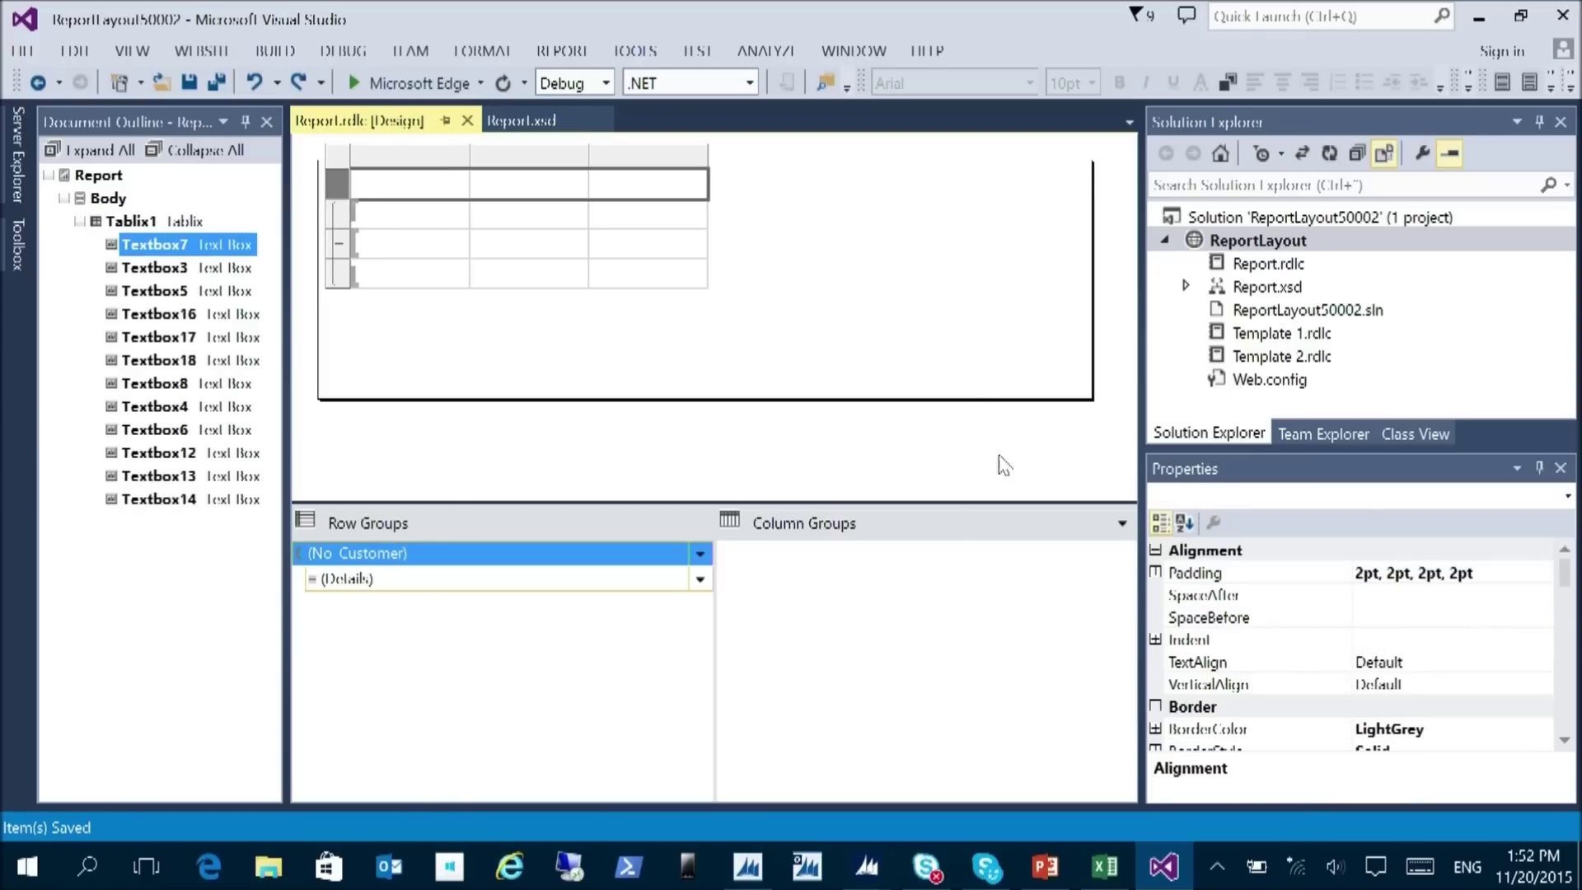
click(1567, 608)
click(1410, 684)
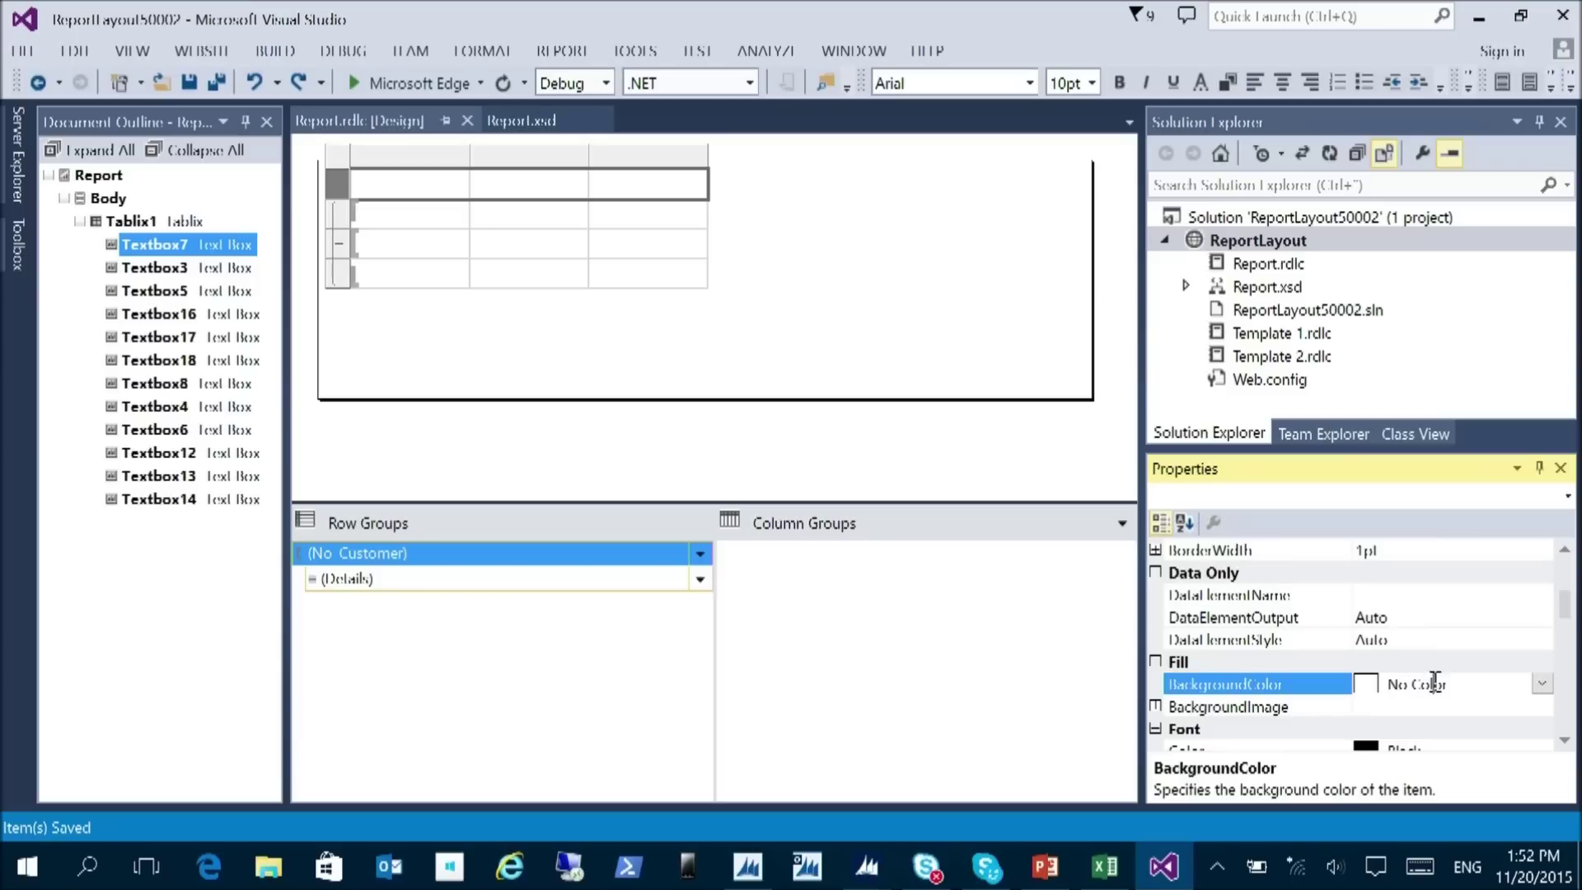
click(1541, 684)
click(1438, 550)
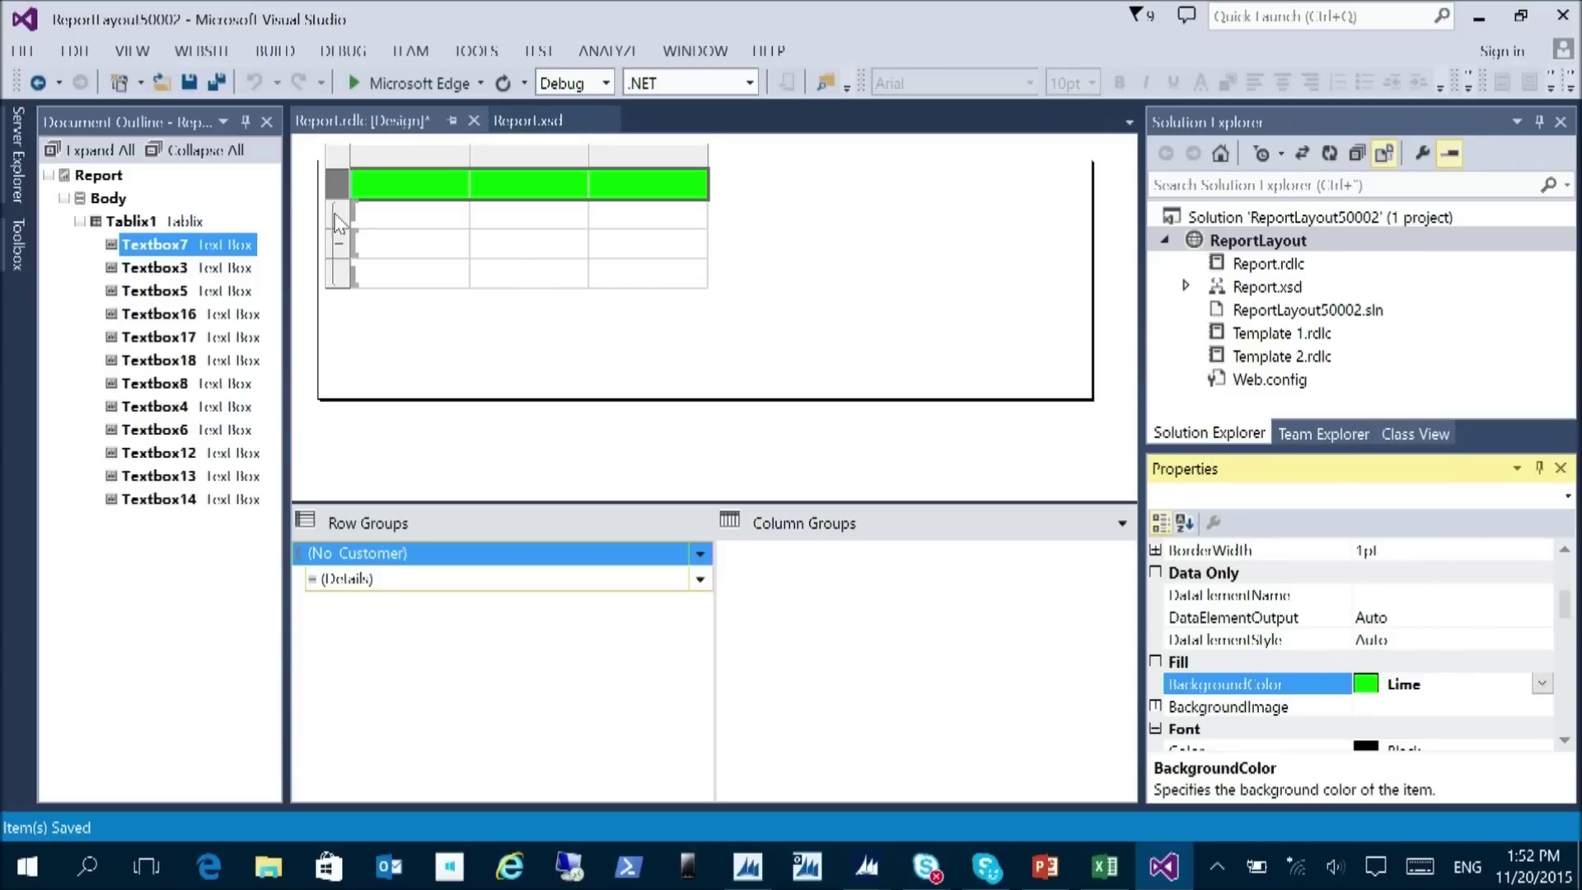
- Set the background color of the No_Customer group header row to PaleTurquoise
click(1452, 686)
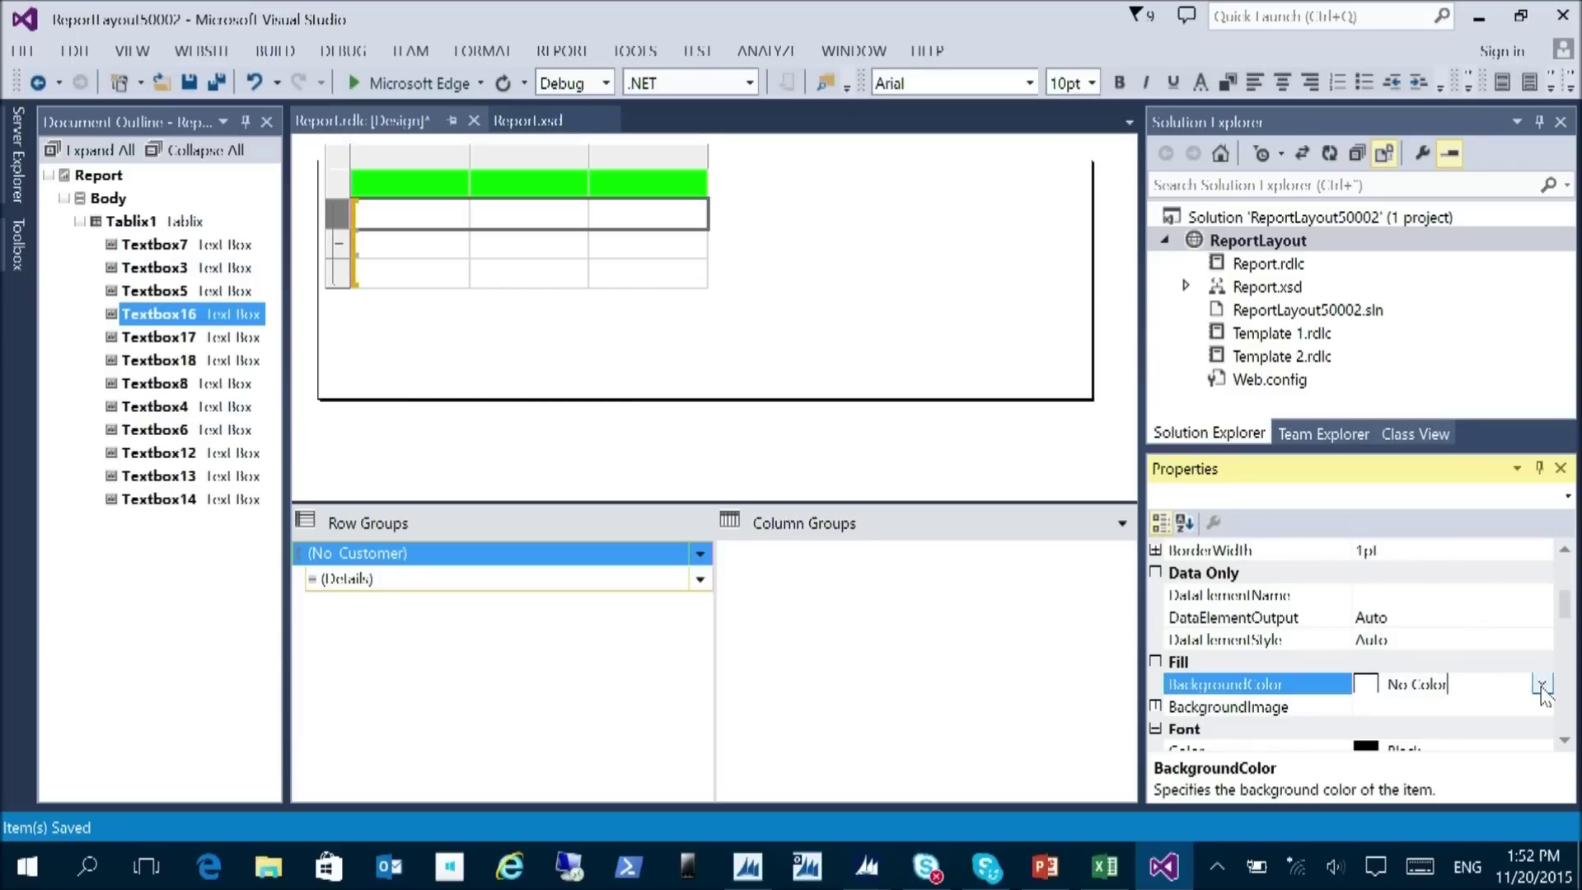
click(1540, 684)
click(1463, 573)
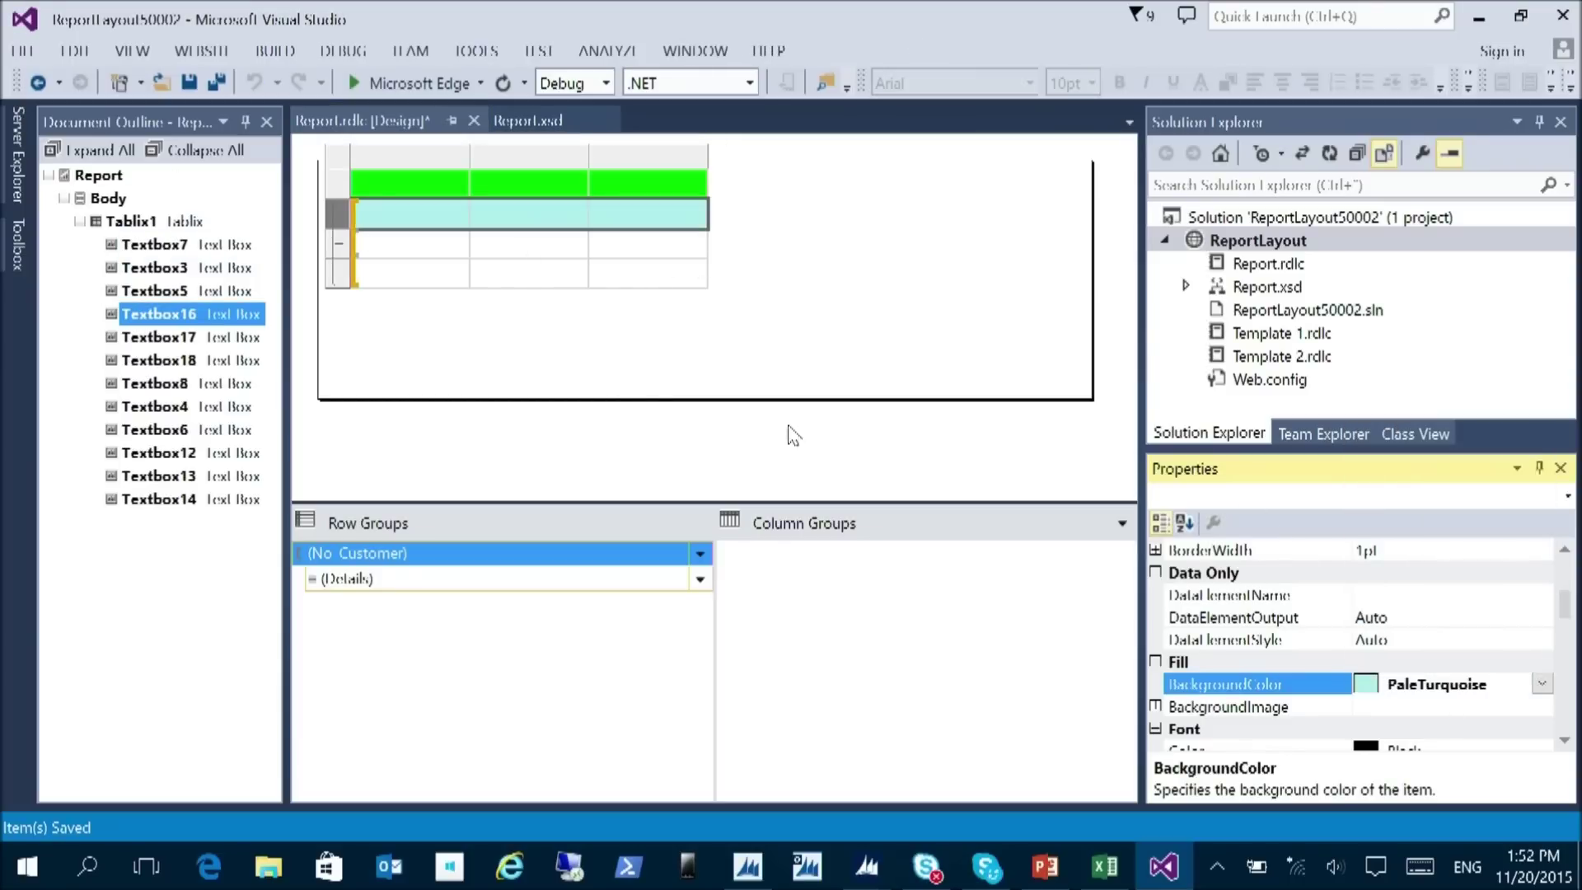
- Set the background color of the table's details row to orange
click(341, 247)
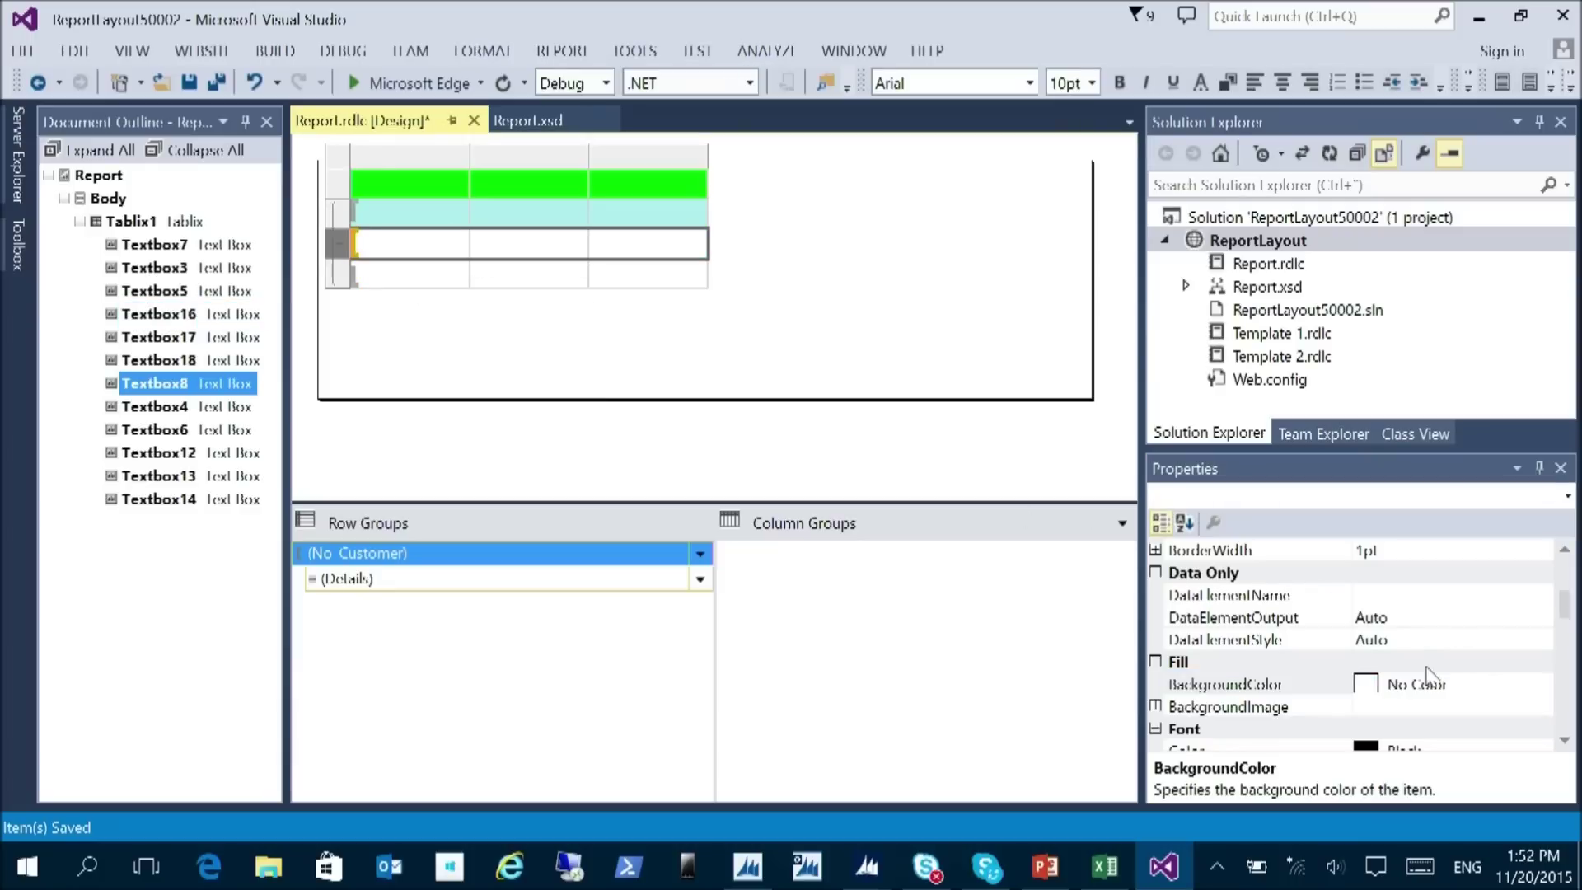
click(1449, 706)
click(1524, 686)
click(1541, 684)
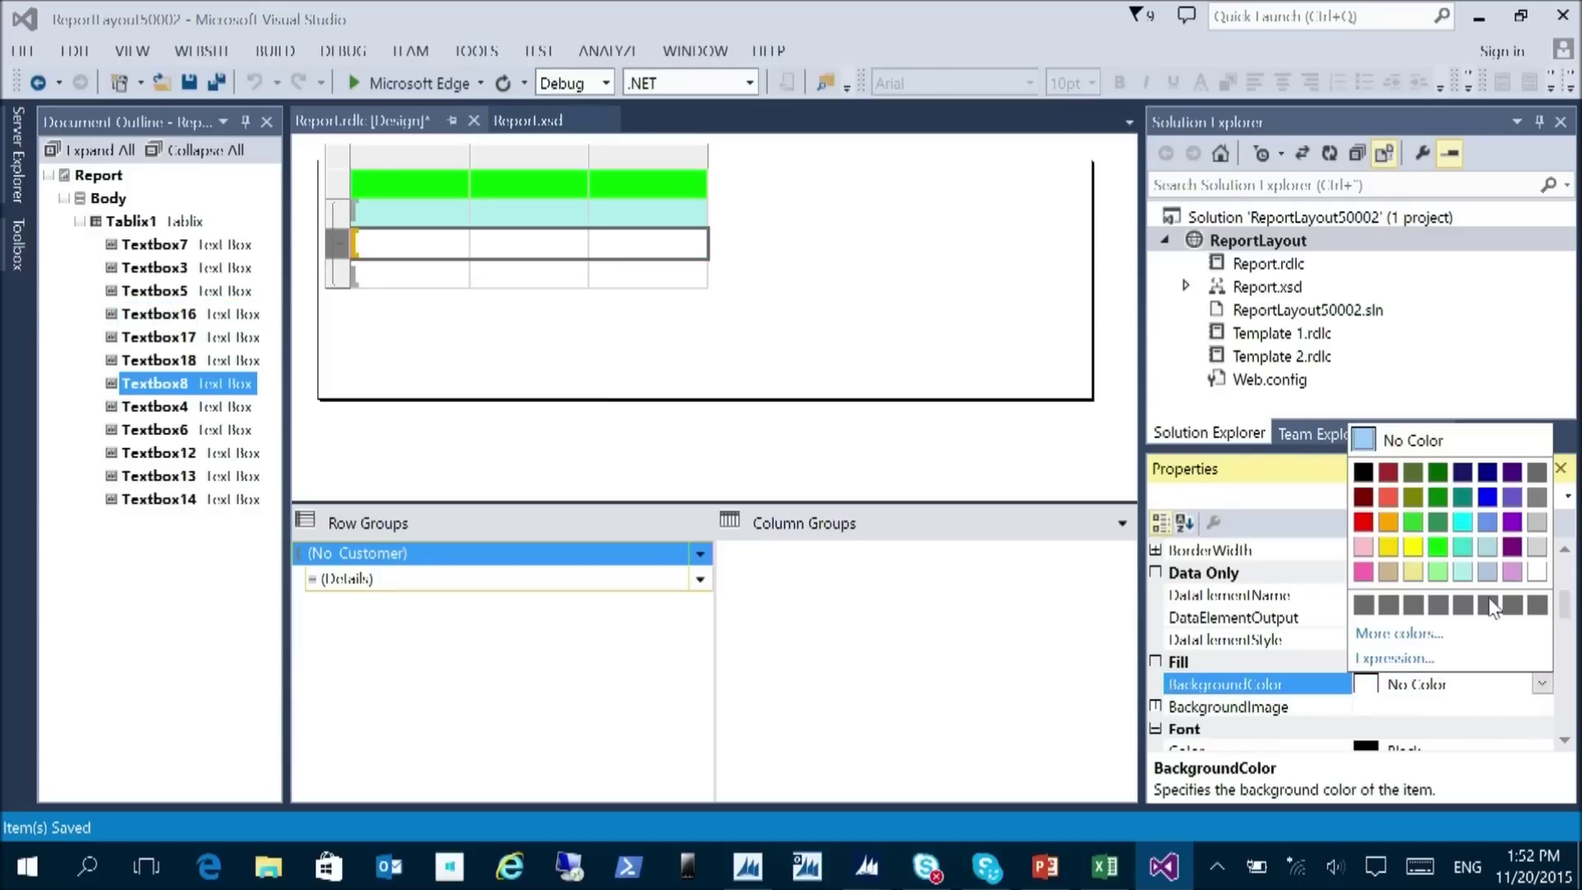
click(1496, 610)
- Set the background color of the No_Customer group footer row to HotPink
click(354, 275)
click(339, 278)
click(1501, 684)
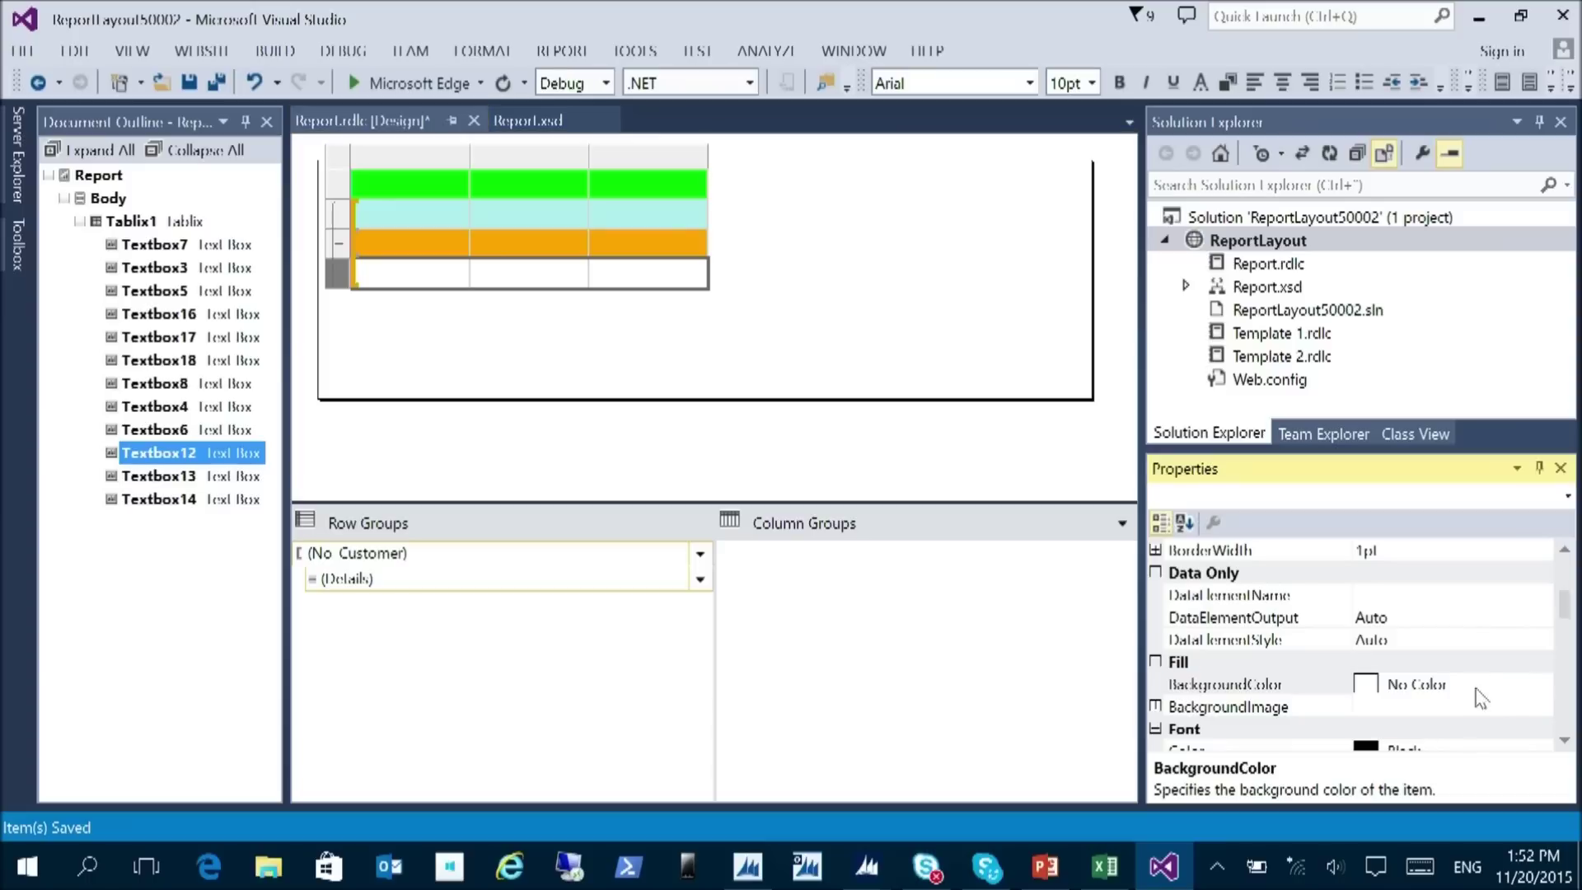
click(1540, 684)
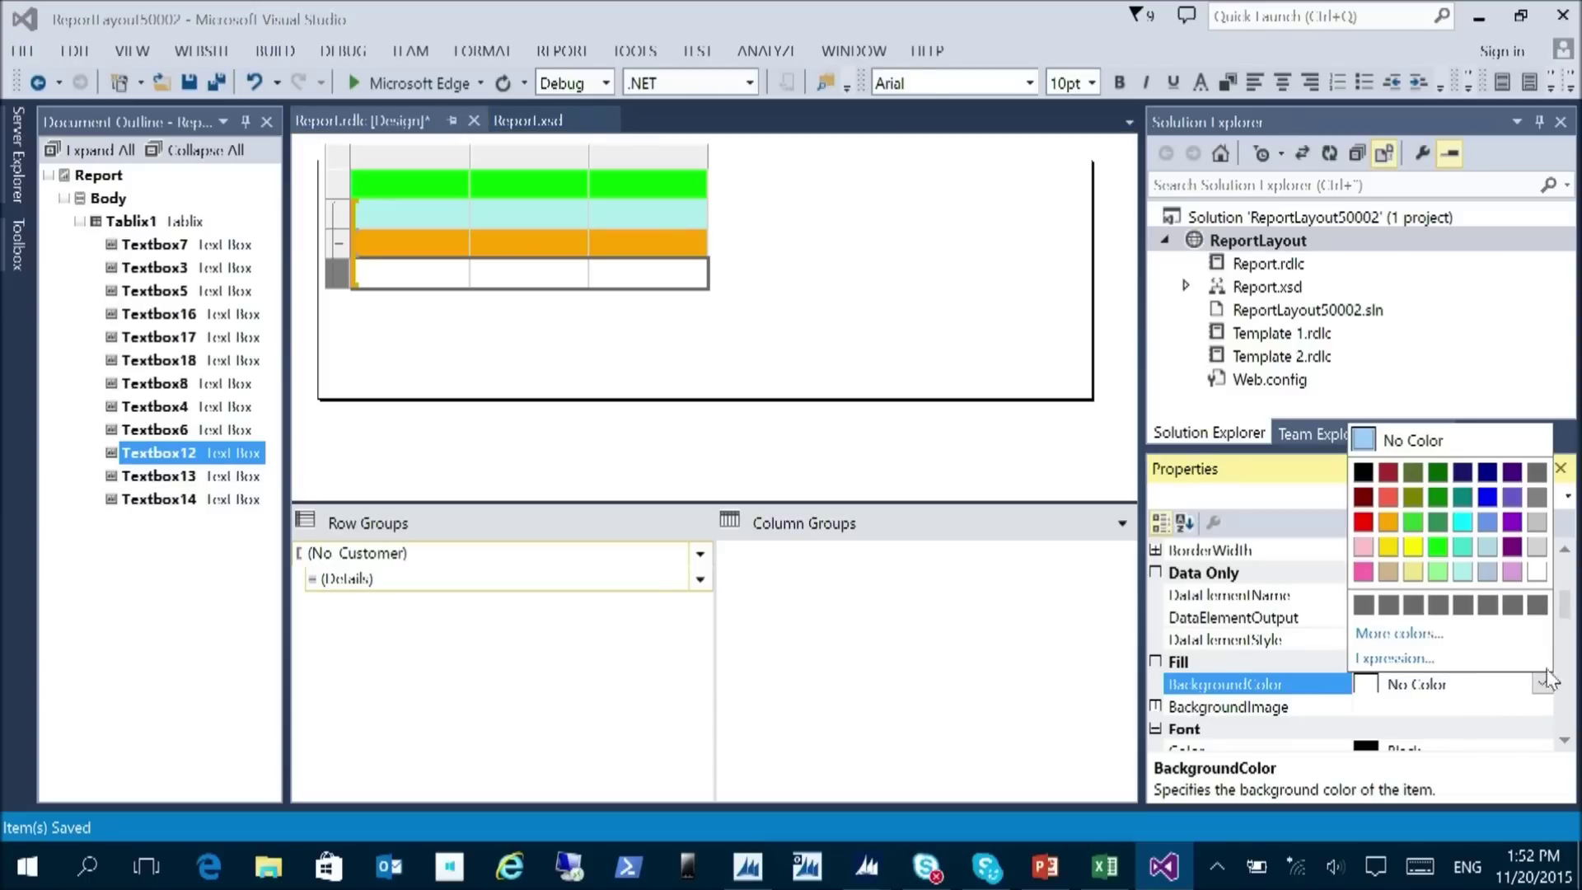
click(1361, 572)
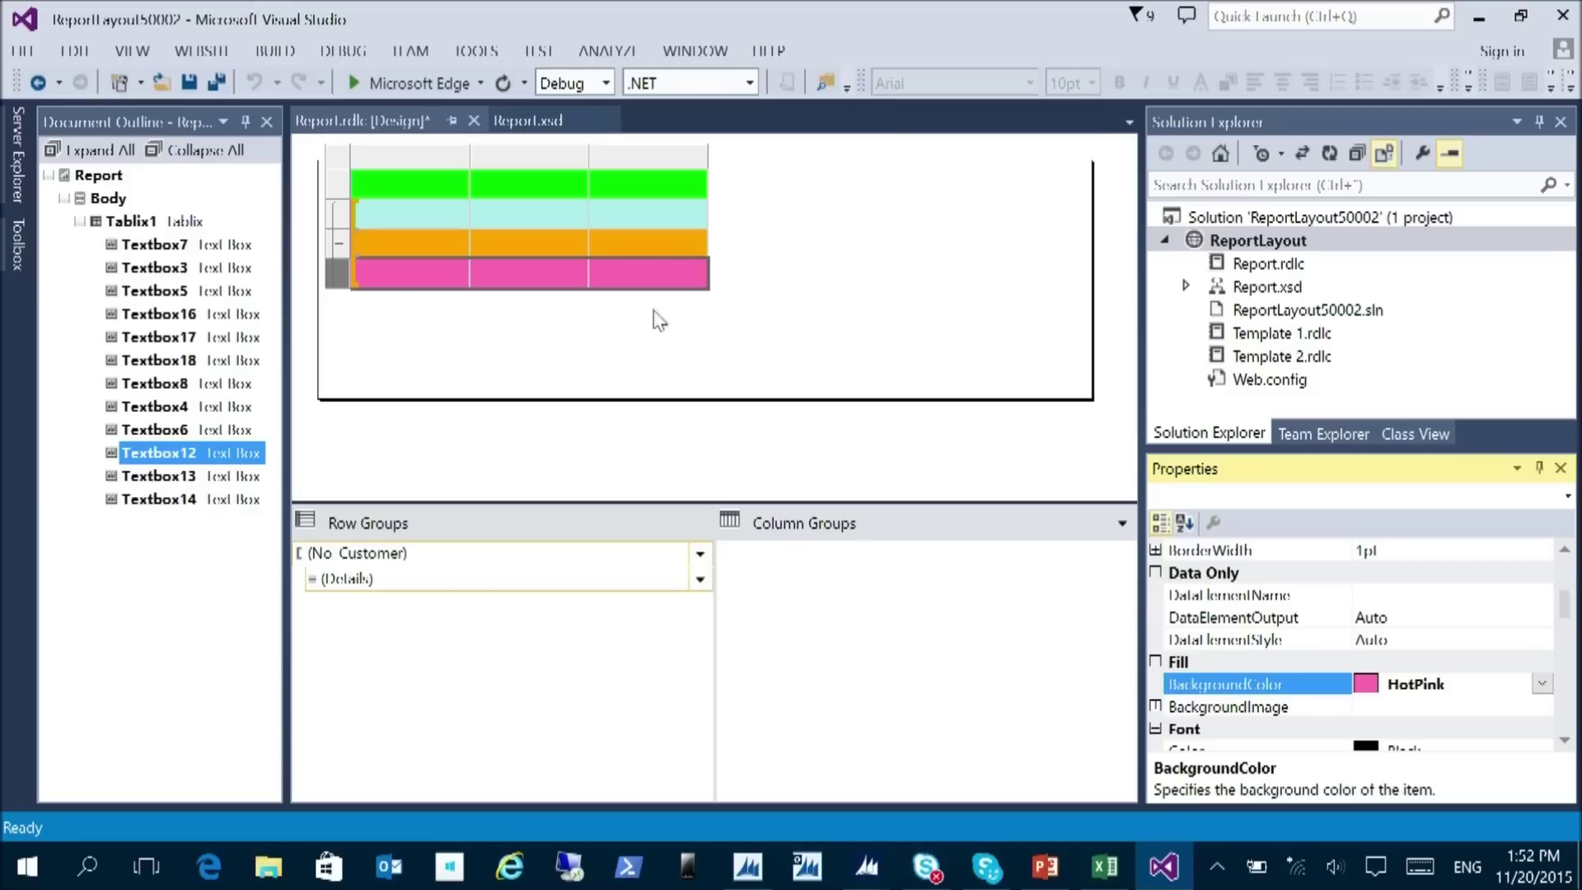
- Save the colored layout, switch to the Dynamics NAV Development Environment and load the changes into report 50002
click(751, 323)
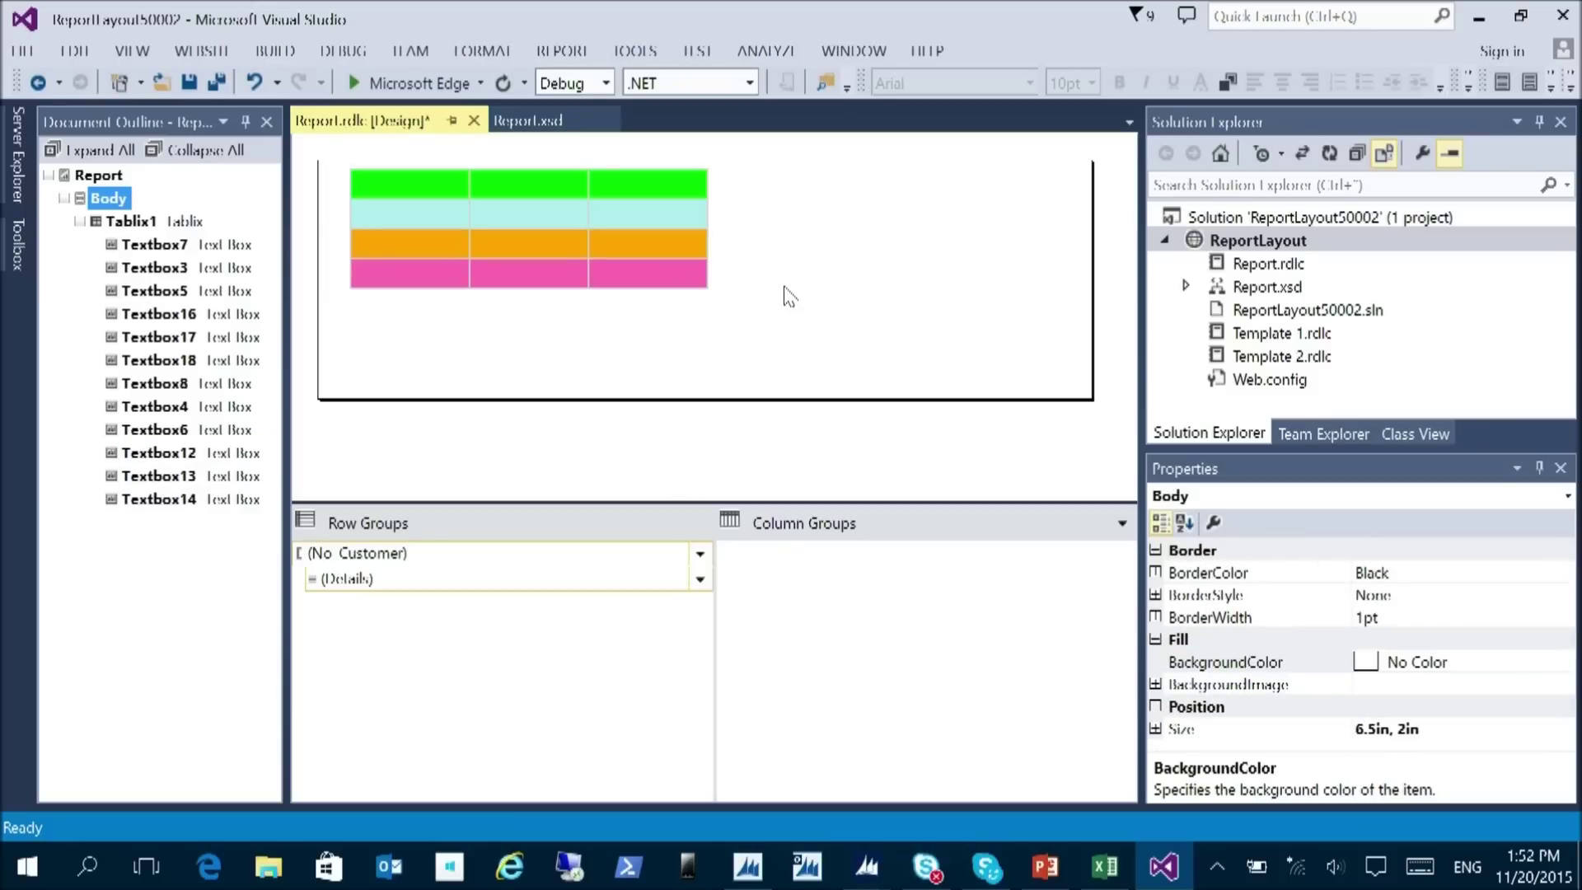
key(ctrl+s)
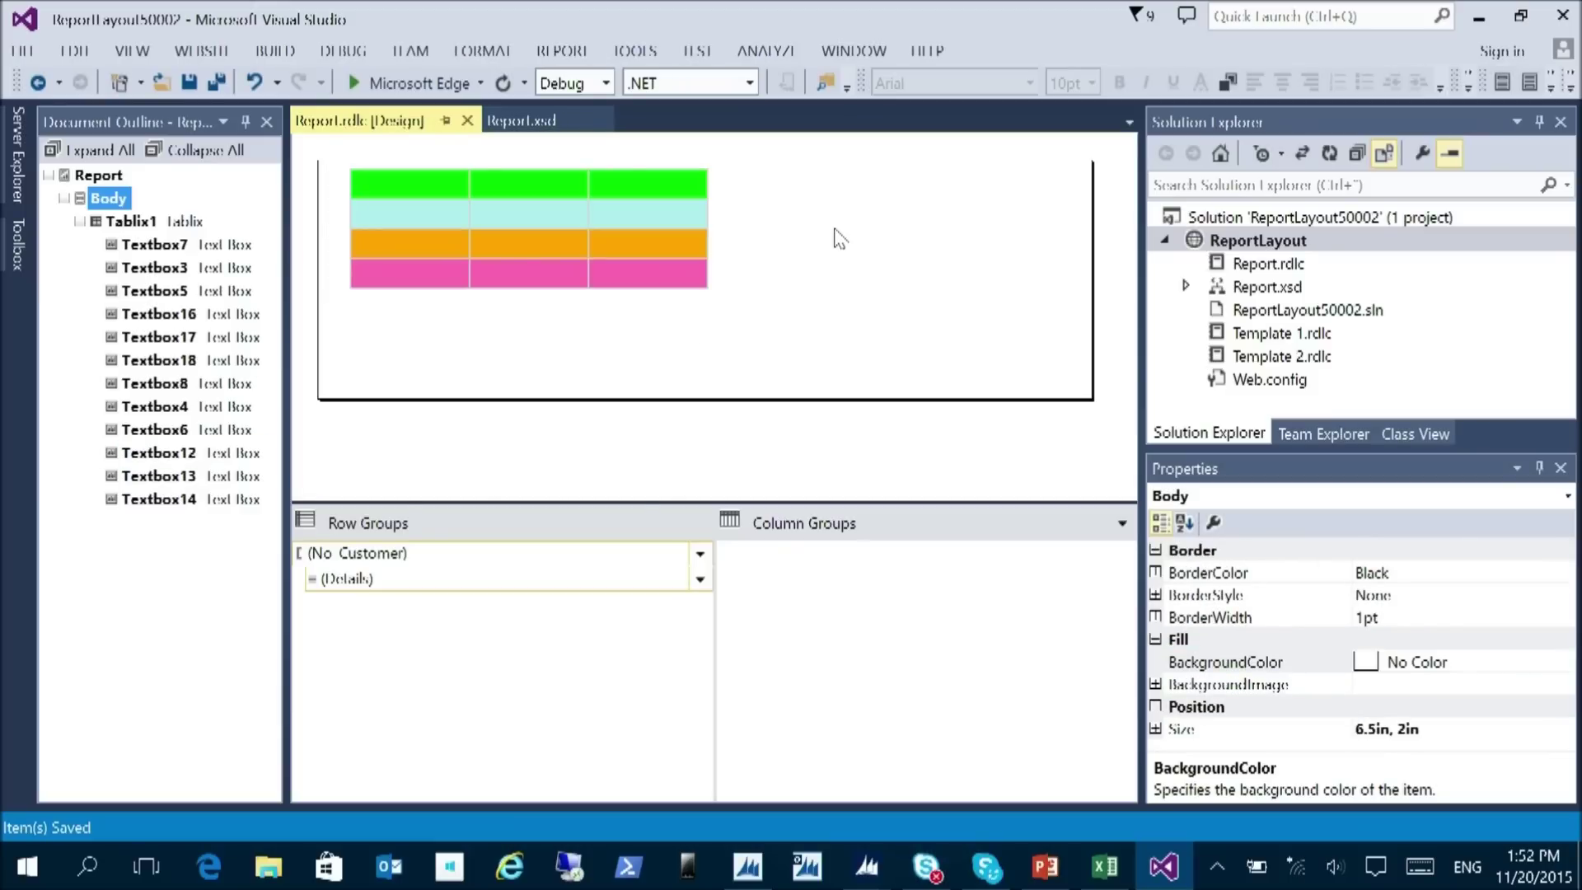
key(alt+Tab)
key(Tab)
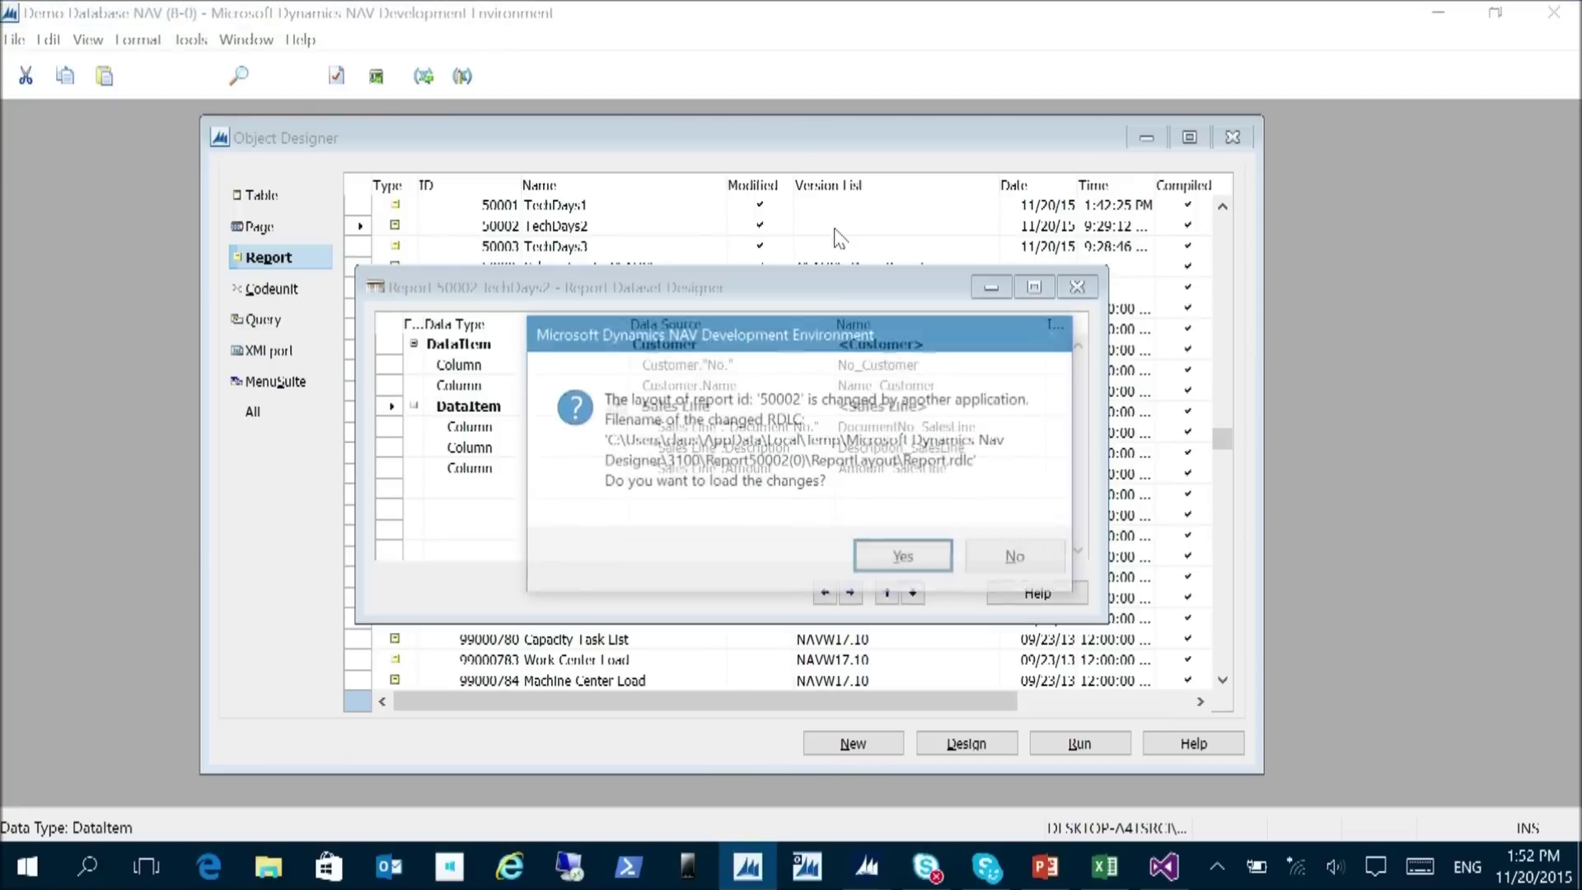
key(Return)
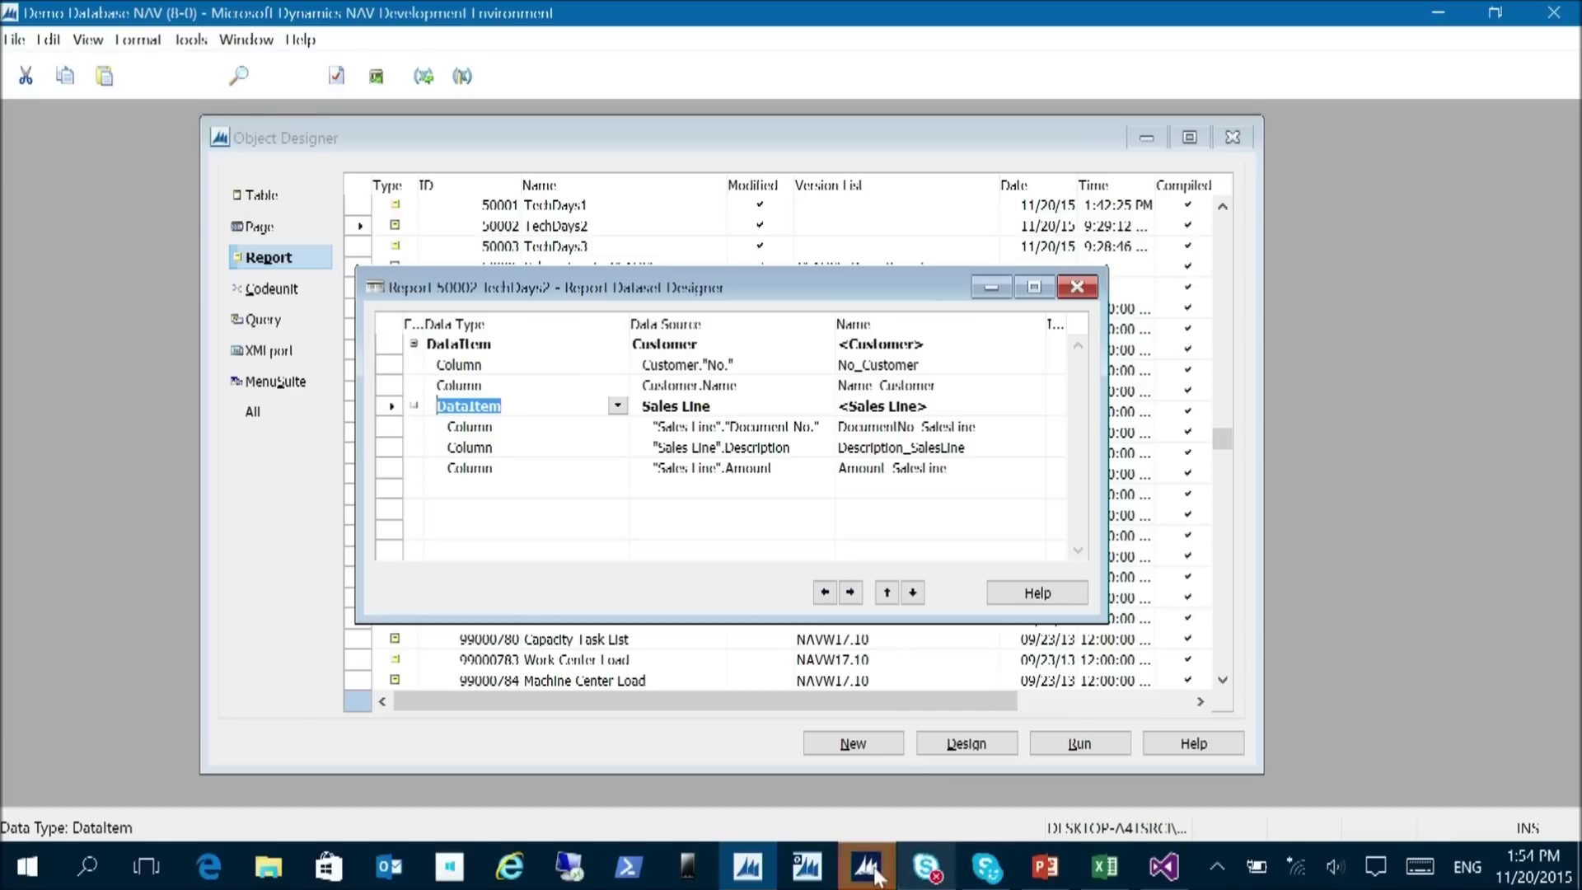
- Close the open TechDays2 report information, print preview, request page and Role Center windows
click(866, 865)
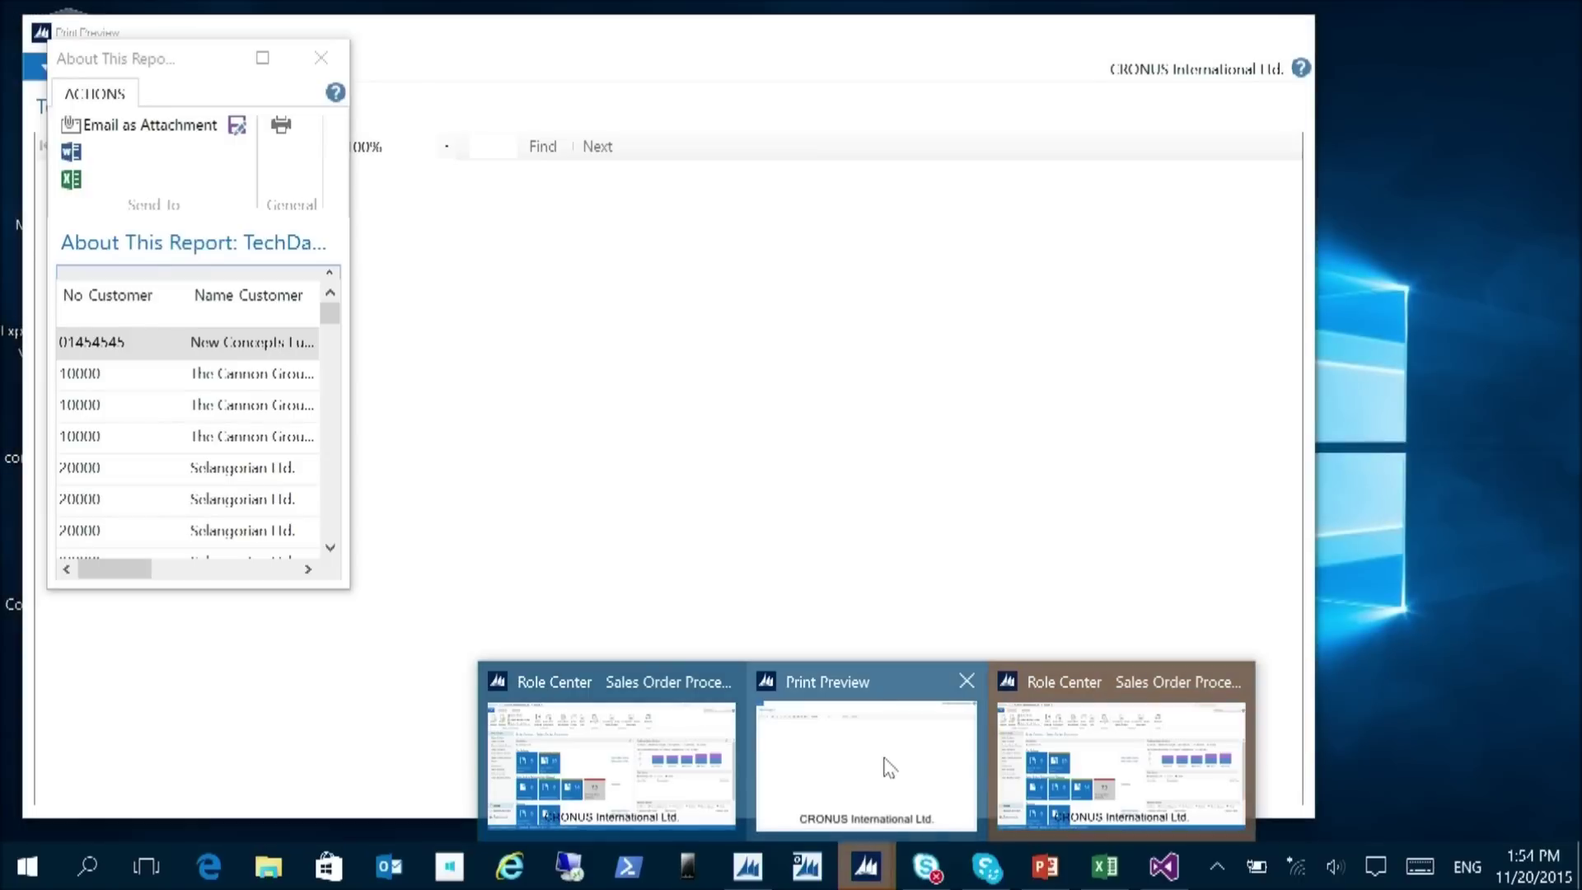
click(883, 759)
click(320, 57)
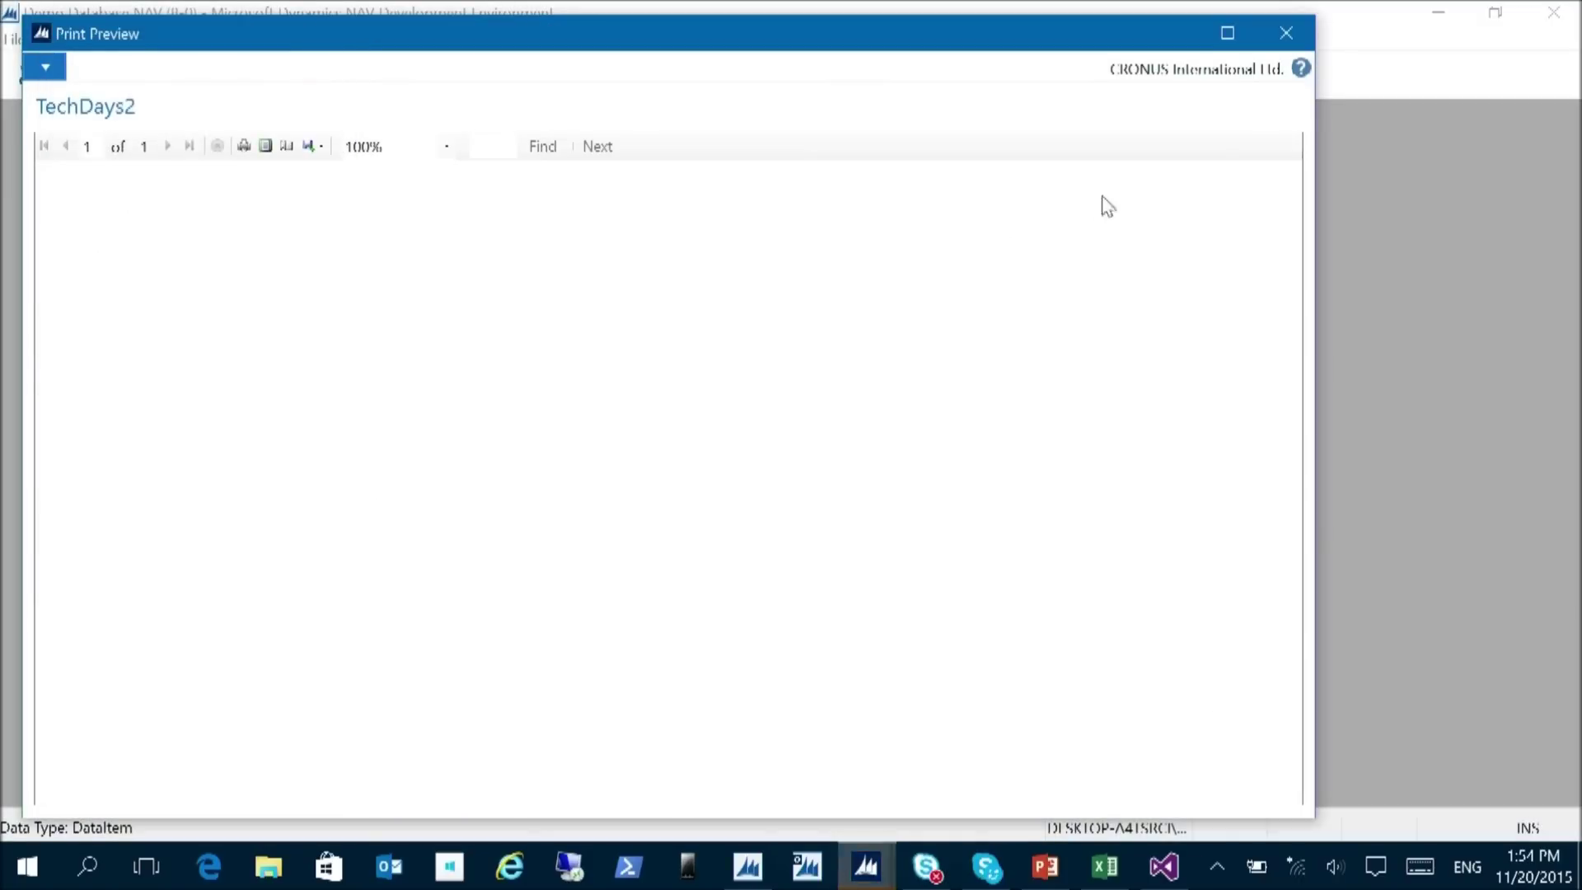
click(1283, 36)
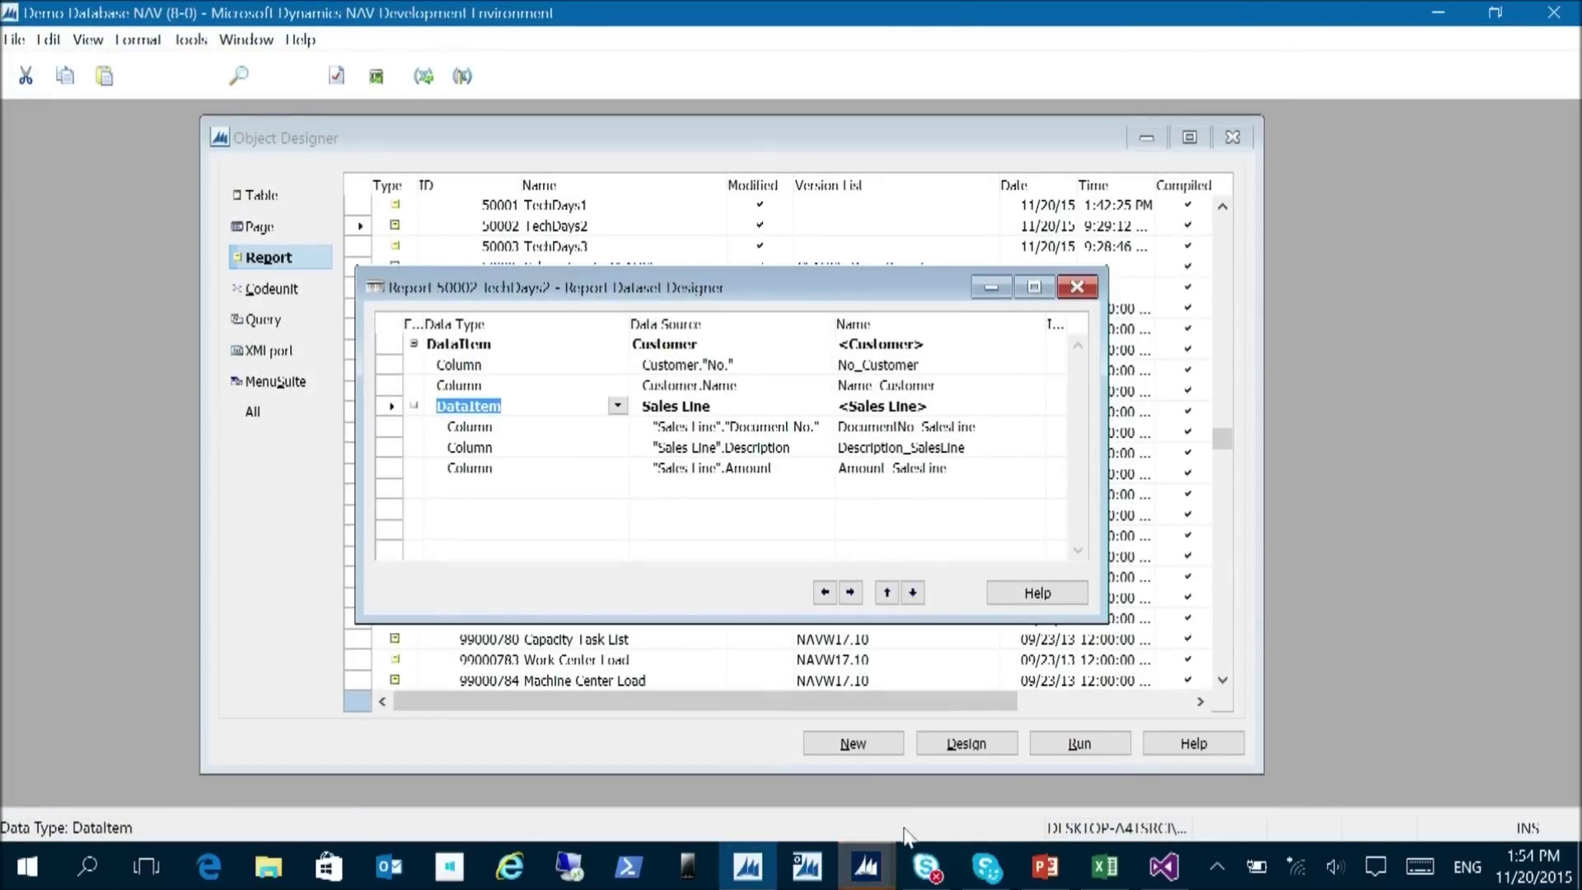
click(865, 865)
click(1016, 776)
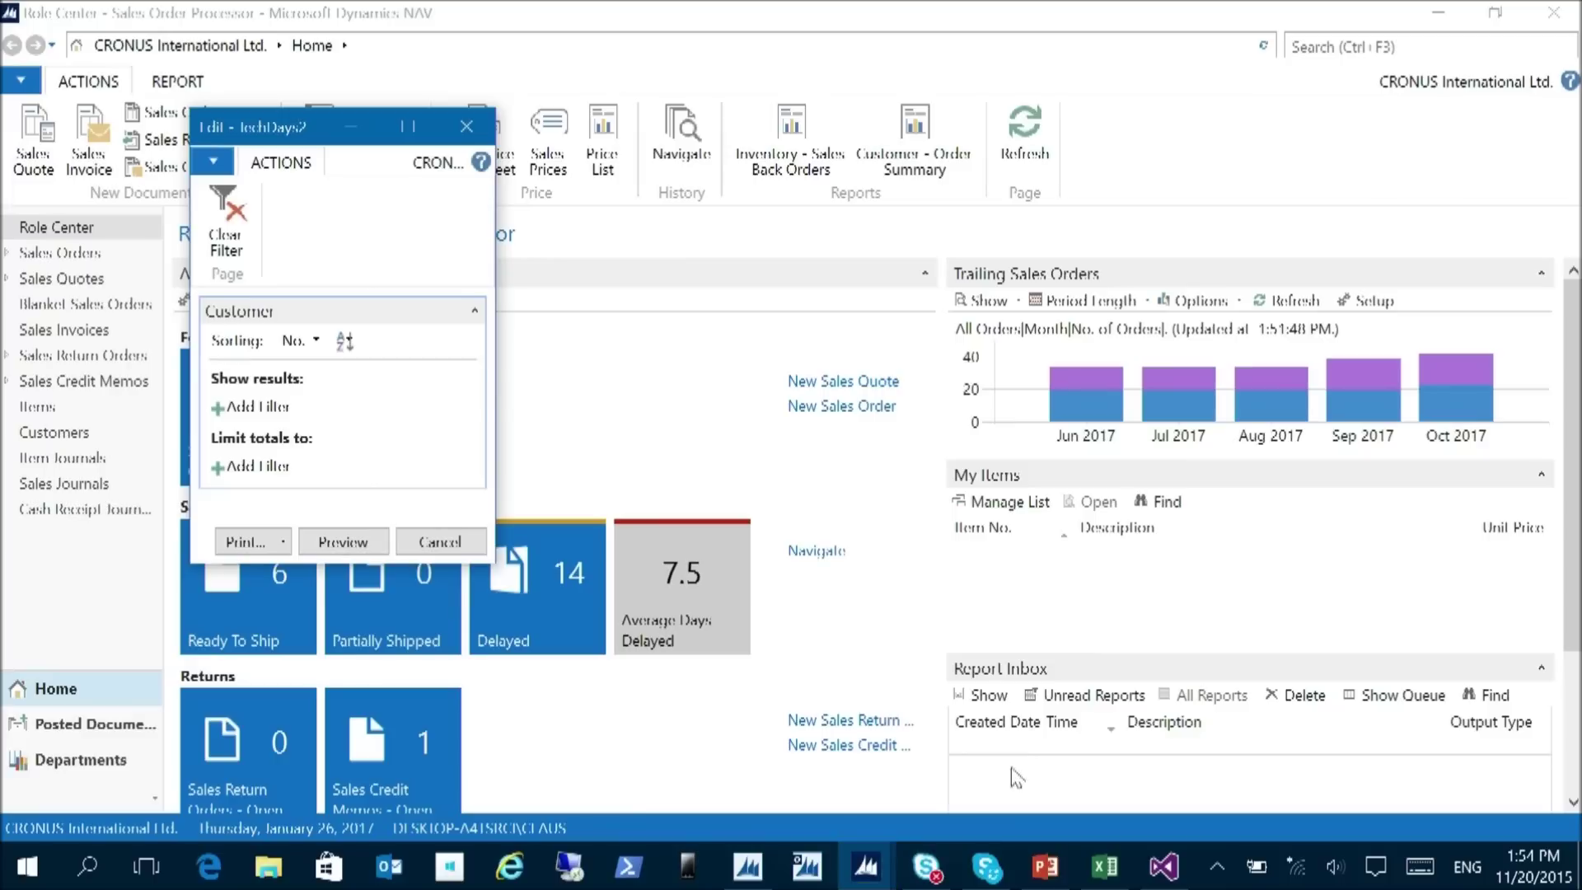
click(466, 126)
click(1564, 17)
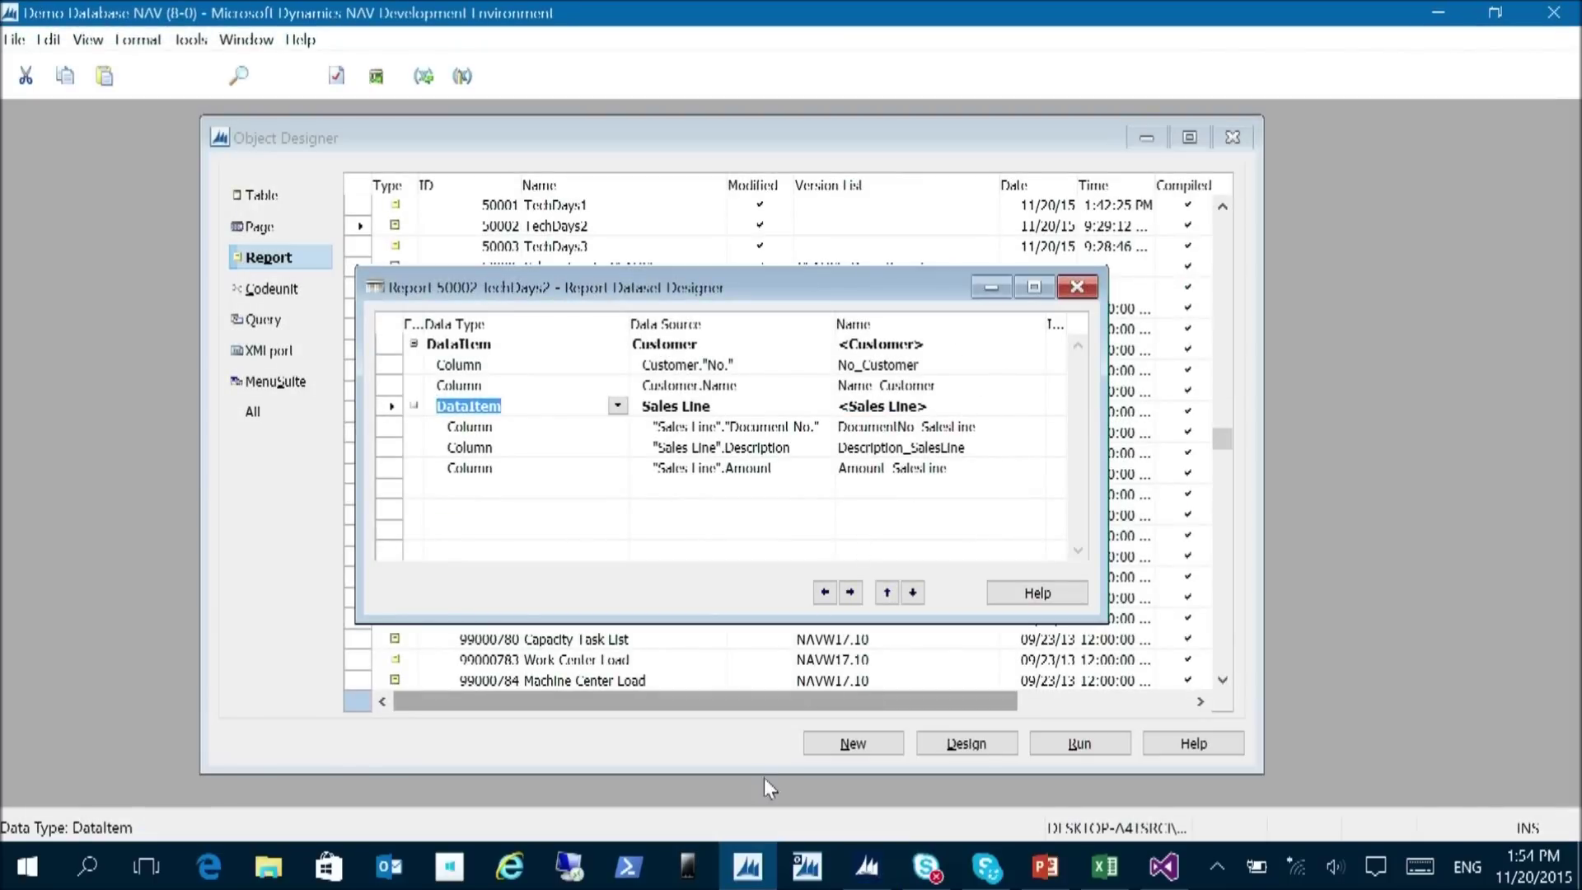
- Run the TechDays2 report from its dataset designer and preview the color-coded table without filters
click(528, 469)
key(ctrl+r)
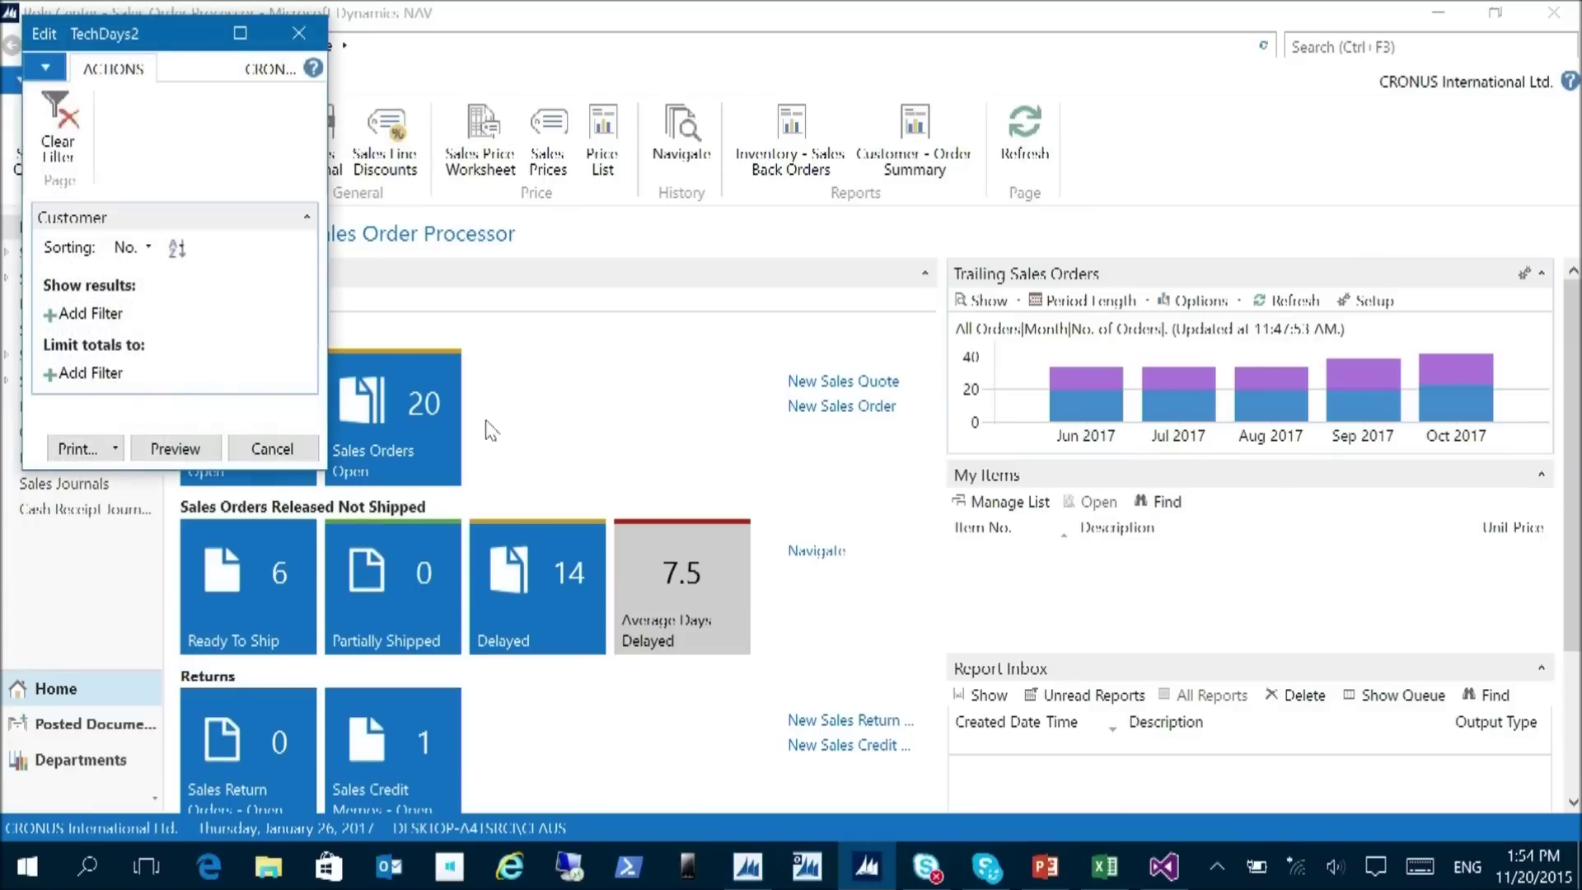
click(165, 448)
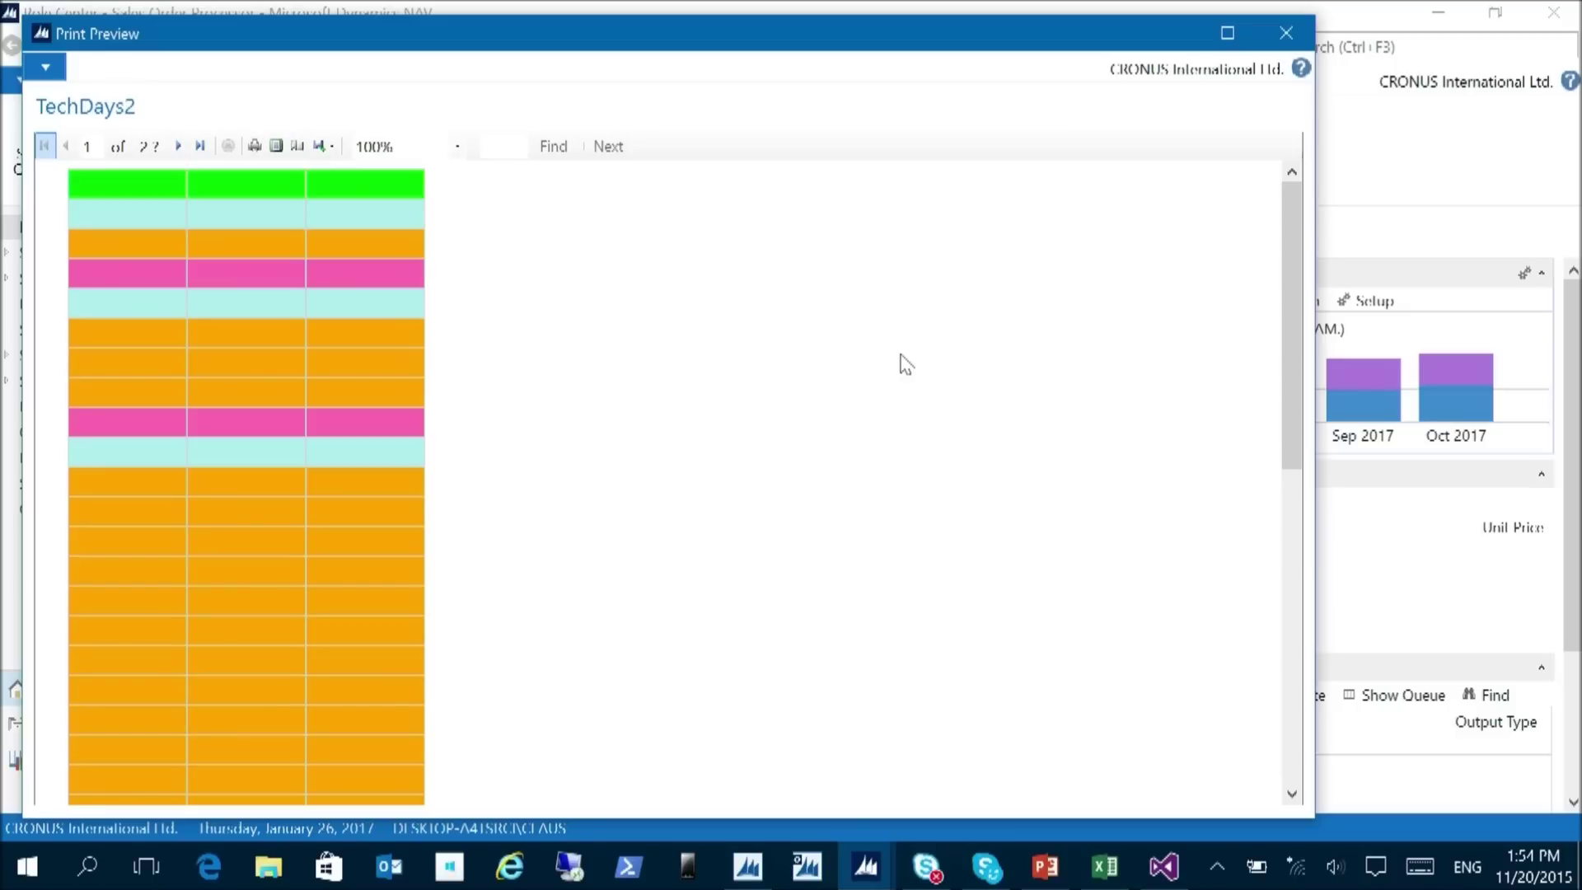
- Switch to Visual Studio and check the dataset fields available for the first cell of the details row
key(alt+Tab)
key(Tab)
key(Tab)
click(461, 243)
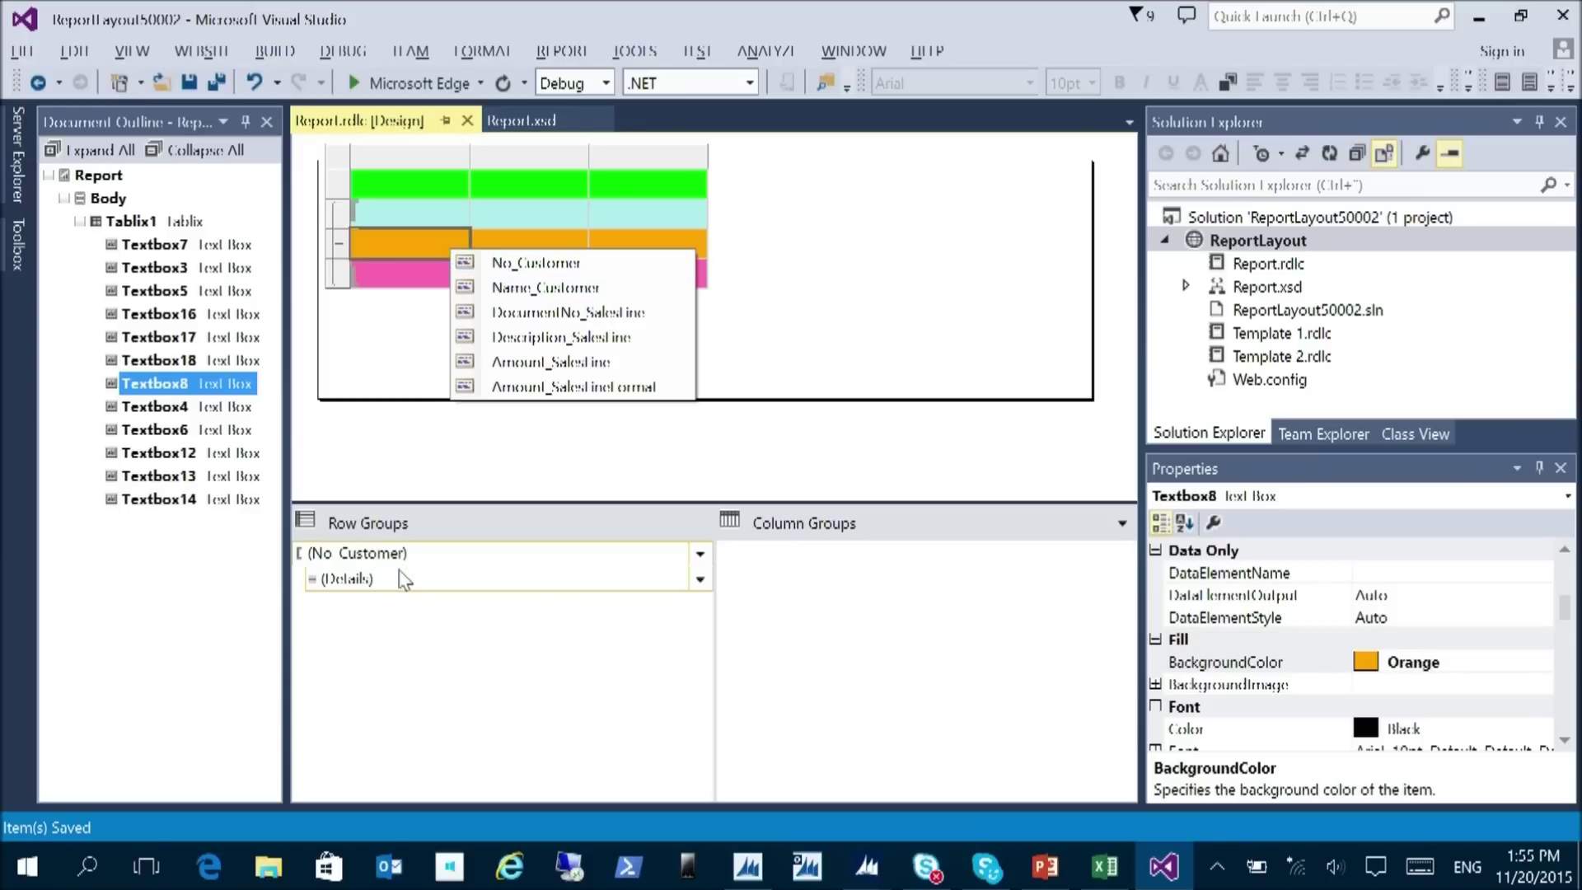
click(798, 272)
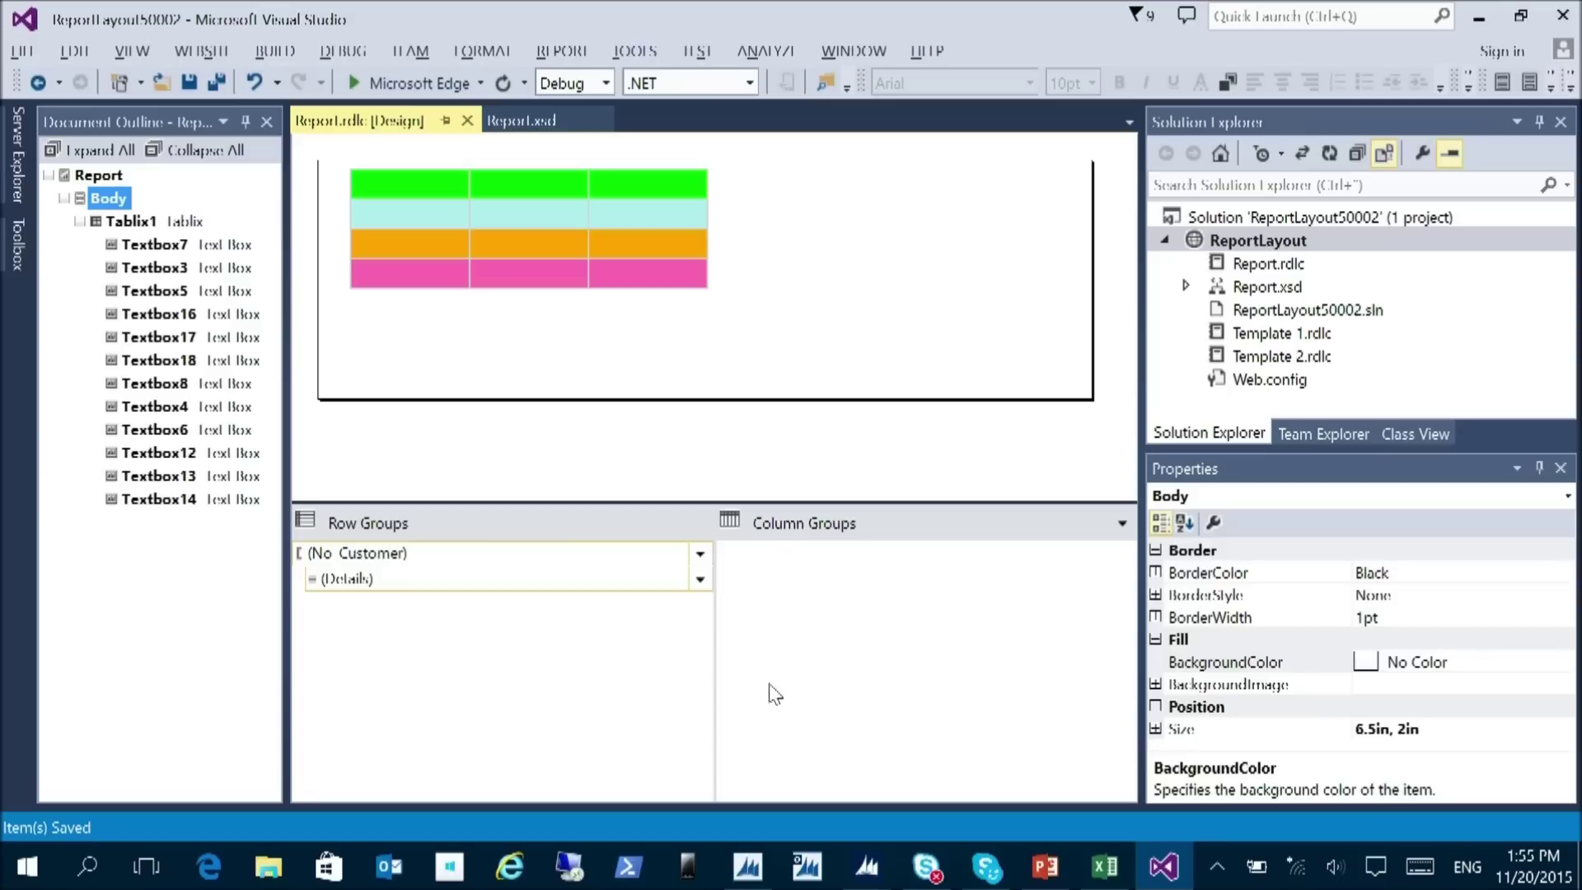
- Try to arrange the TechDays2 print preview and the Visual Studio report layout side by side
key(alt+Tab)
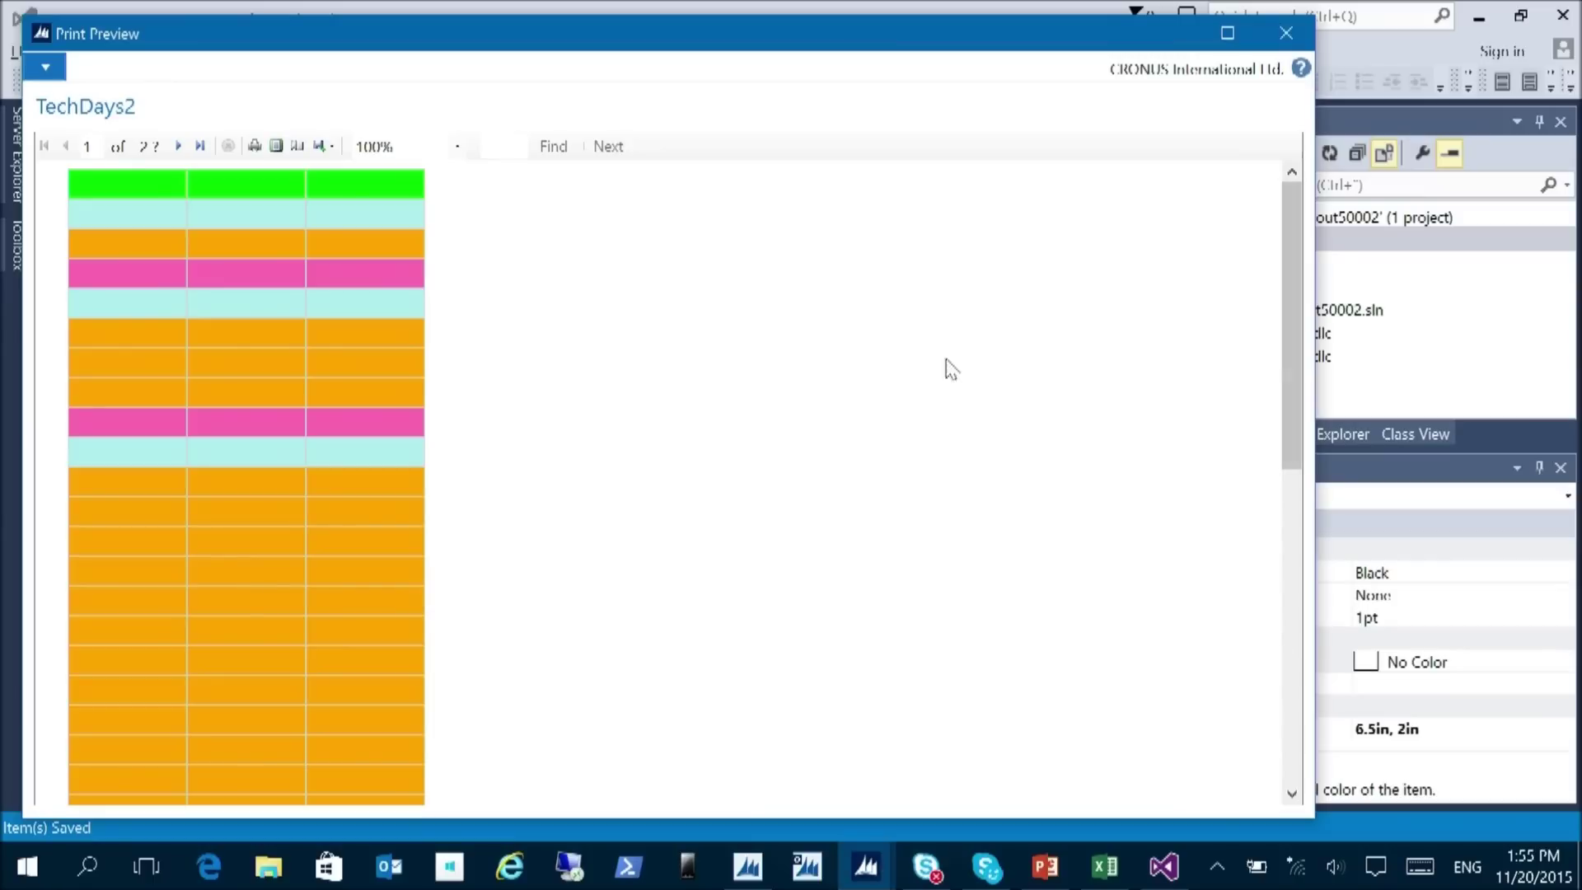
key(super+Left)
key(alt+Tab)
key(alt+Tab)
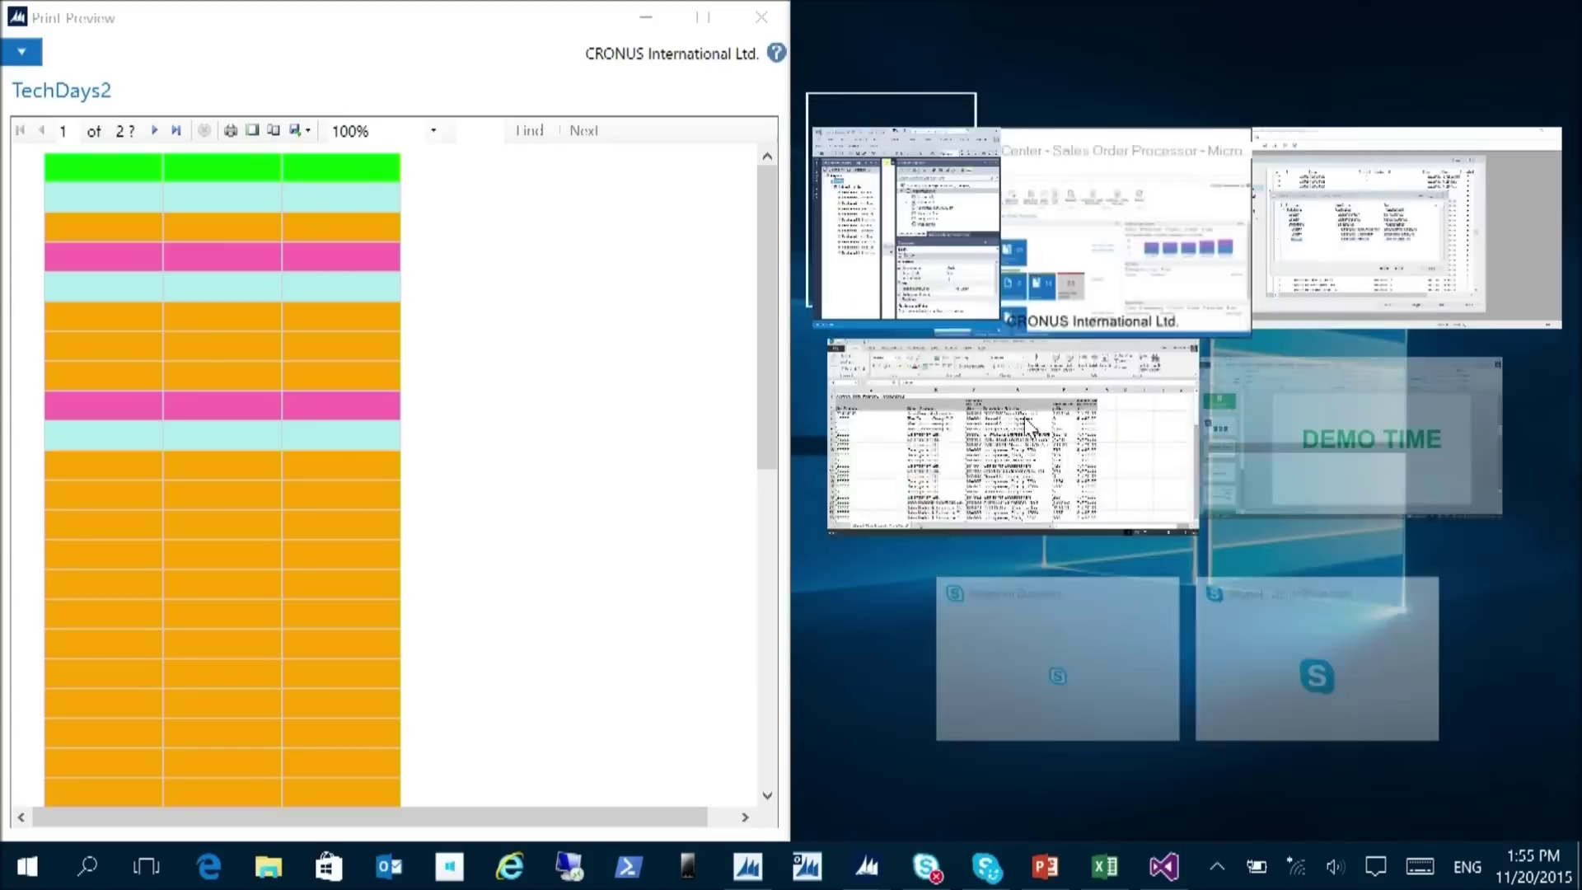
key(Return)
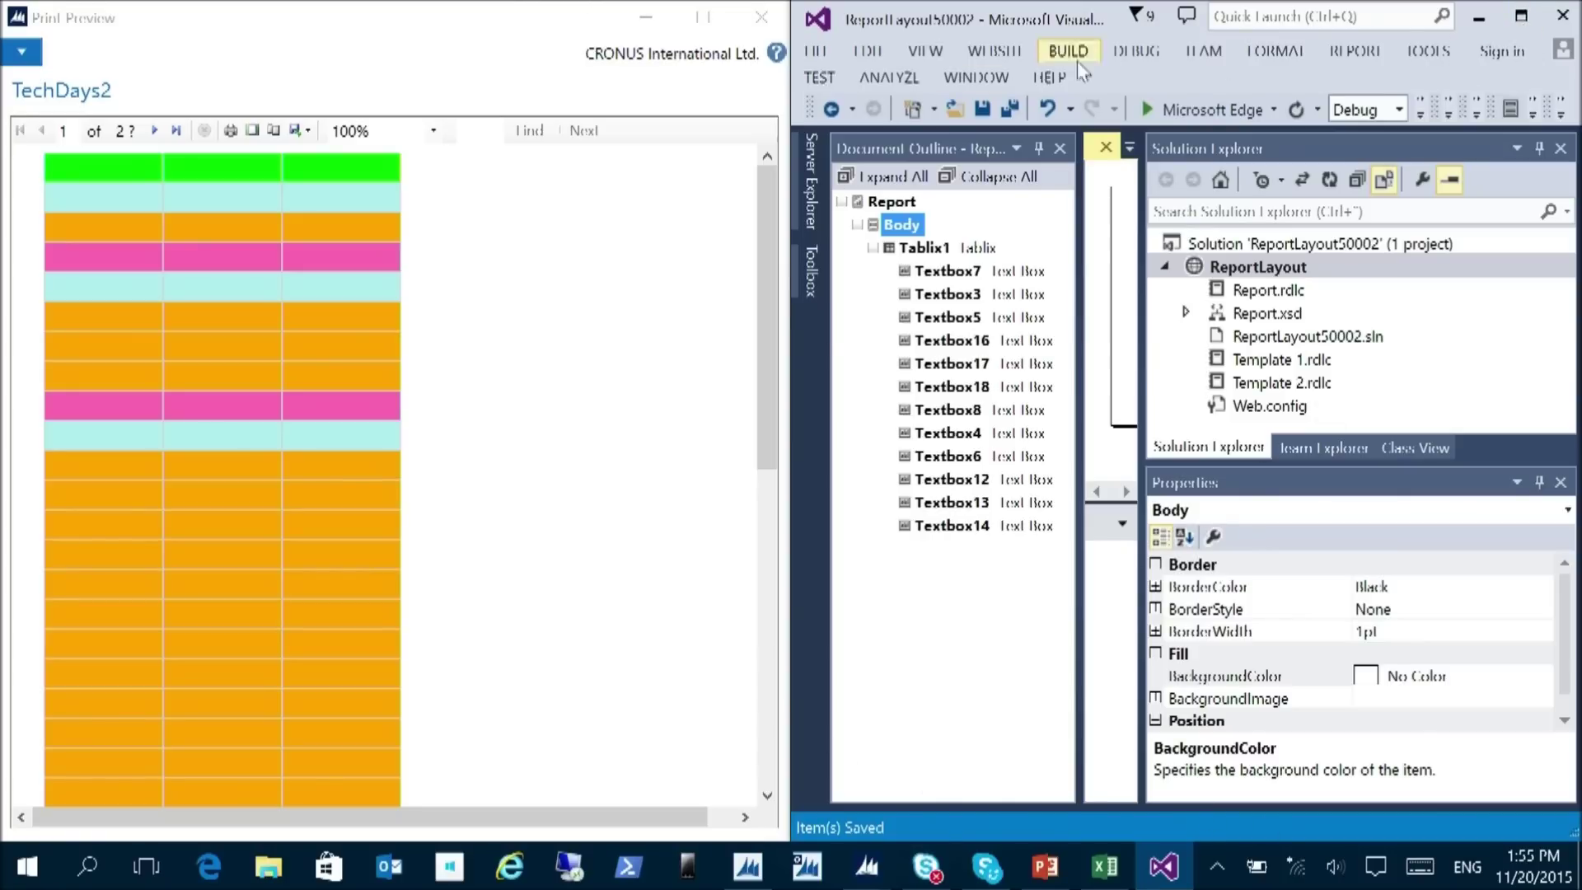
double_click(1071, 18)
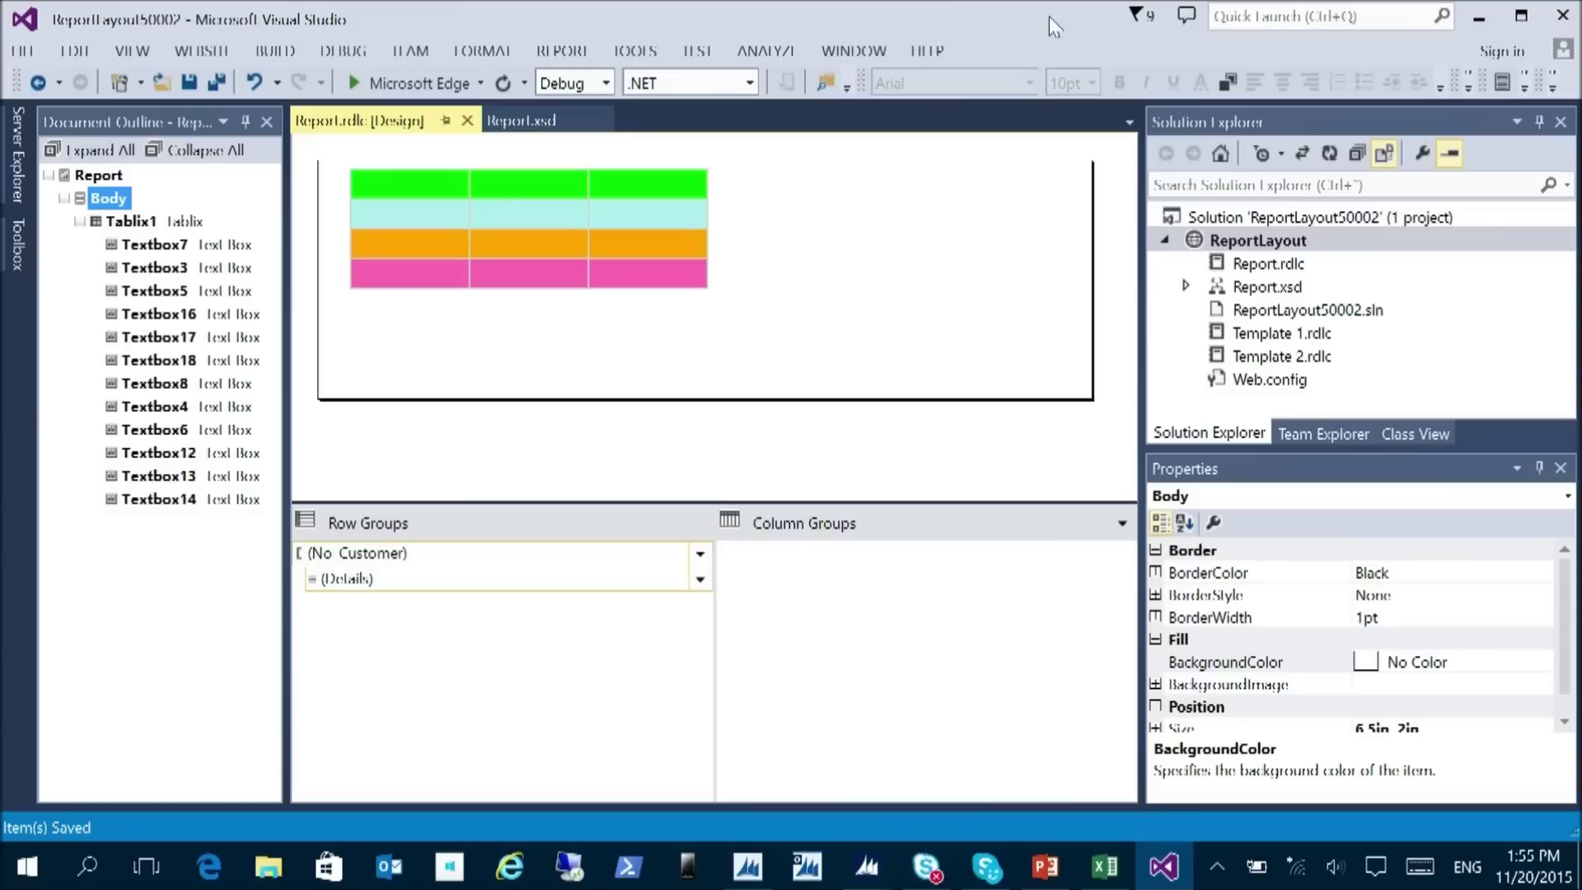
- Examine the table's header, No_Customer group header, details and group footer rows one by one in the layout
click(412, 186)
click(384, 217)
click(344, 229)
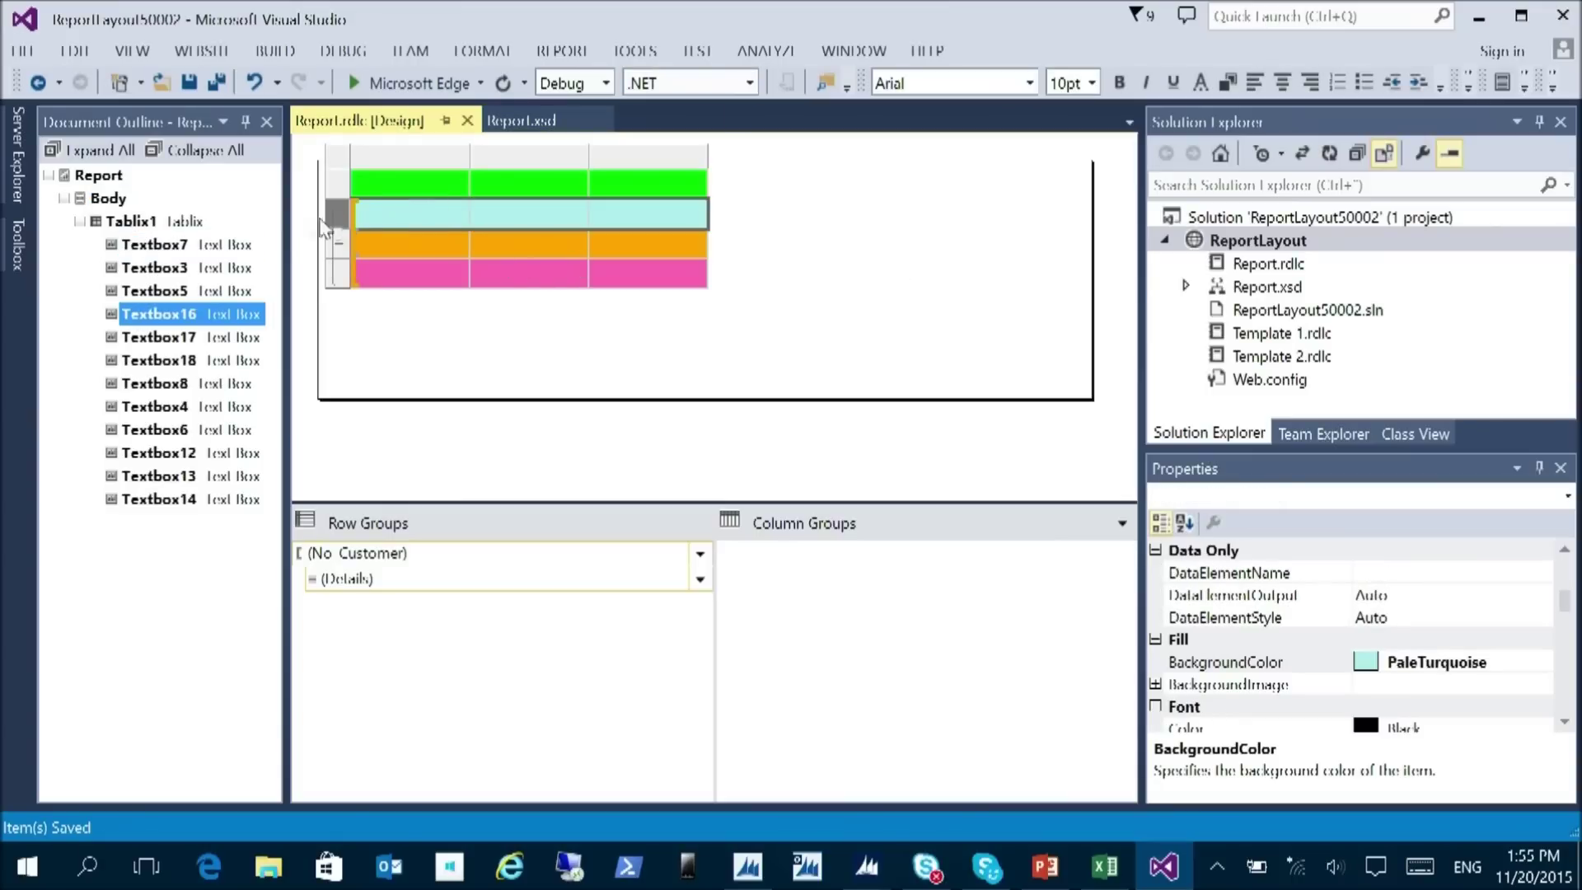
click(339, 246)
click(339, 273)
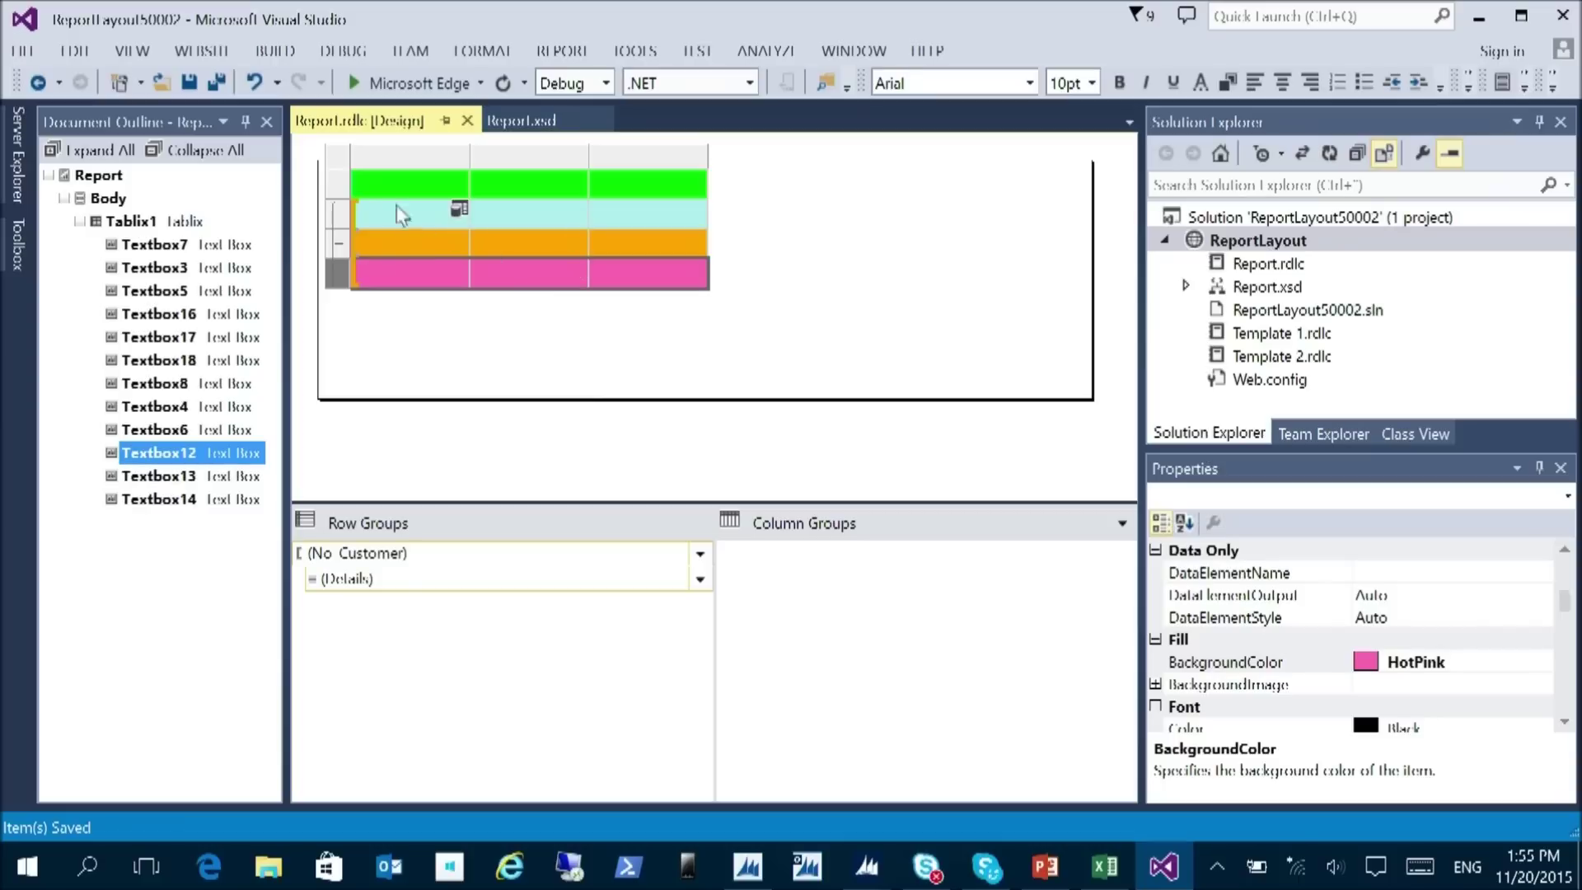
click(346, 212)
click(336, 249)
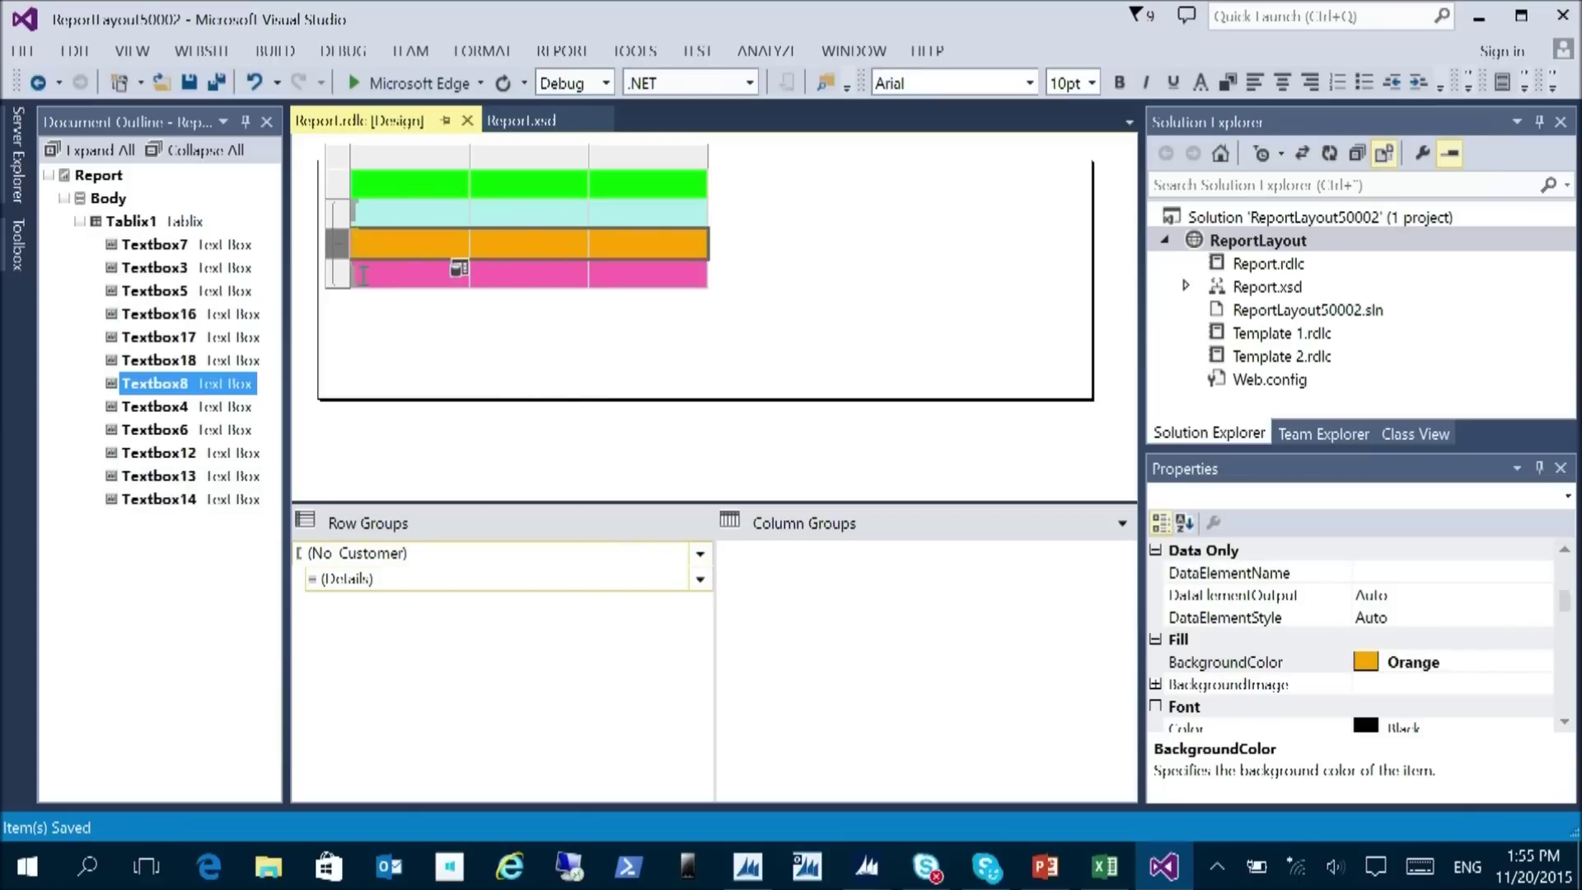
- Switch to Excel, highlight The Cannon Group PLC records in A4:F6 and compare them with the color-coded print preview
click(1095, 875)
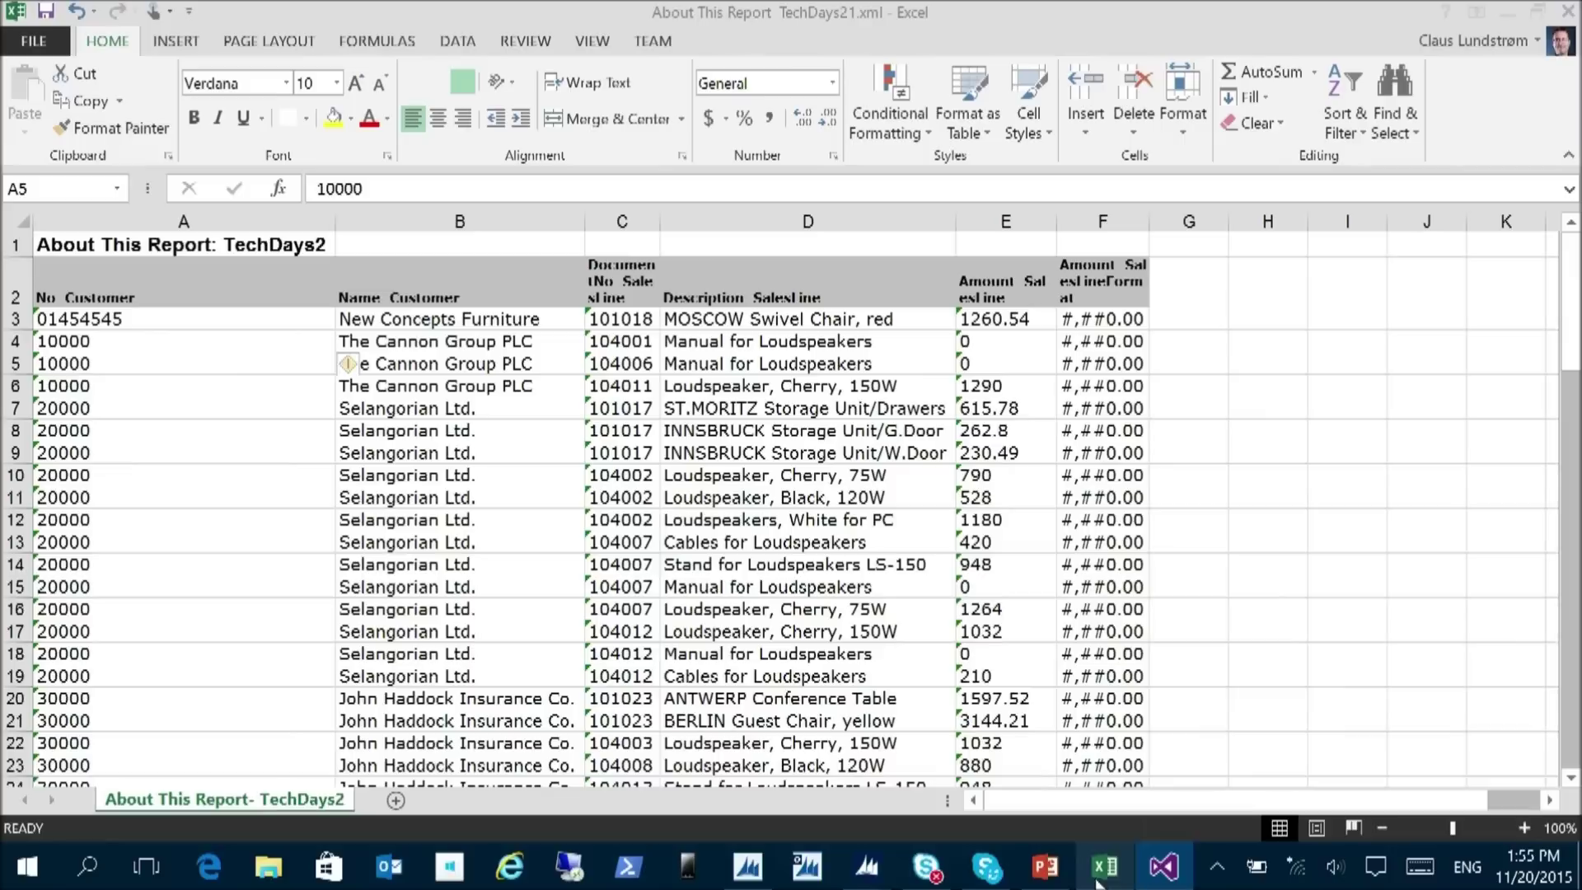
drag(75, 342, 1137, 380)
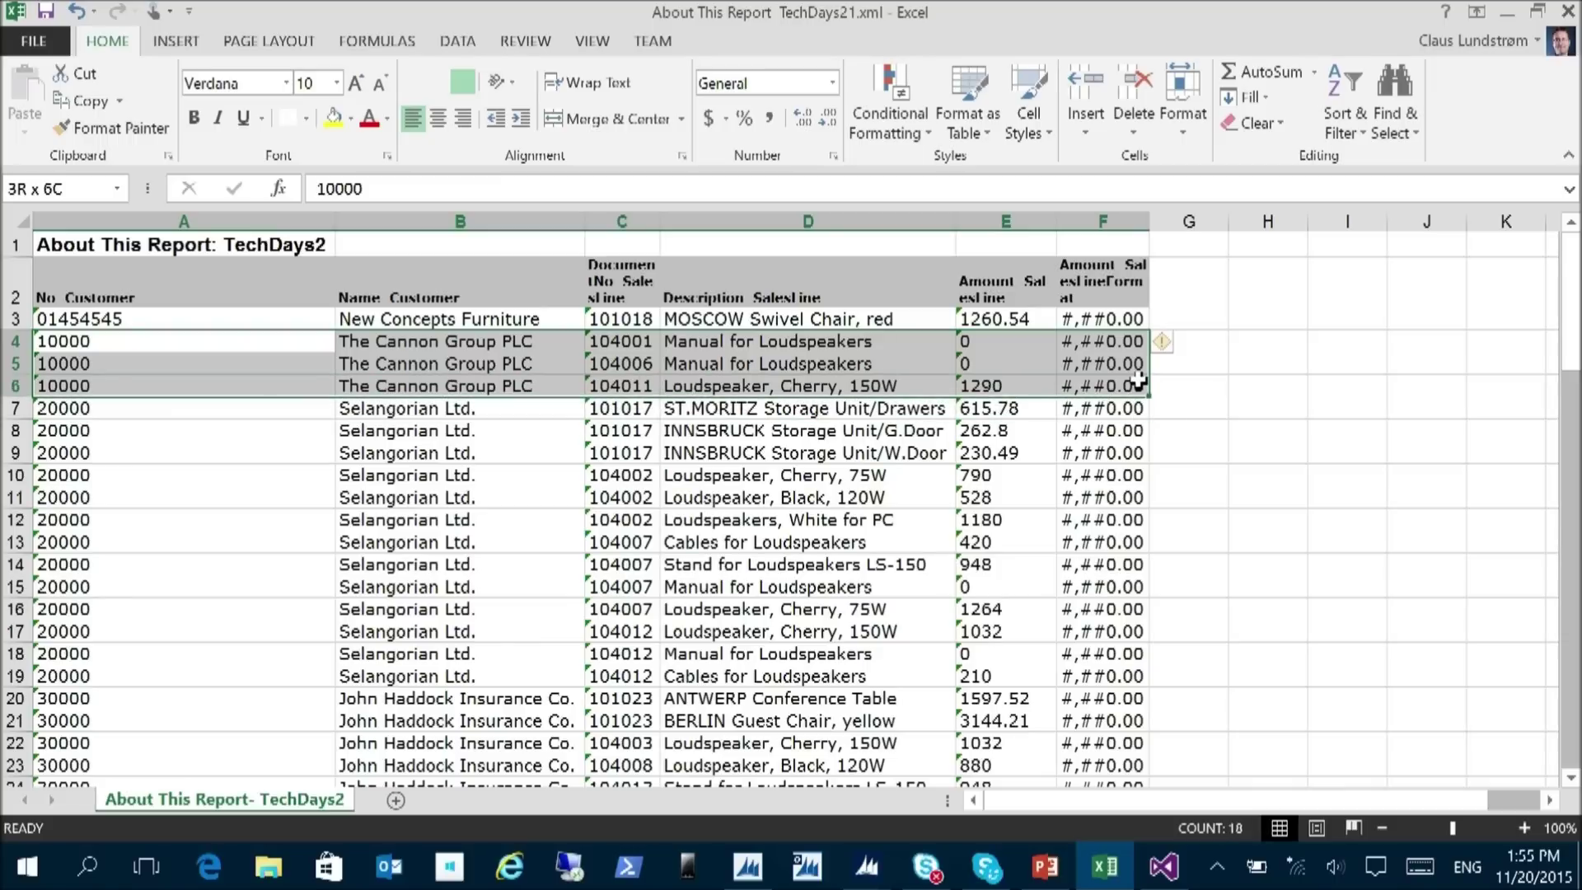
key(alt+Tab)
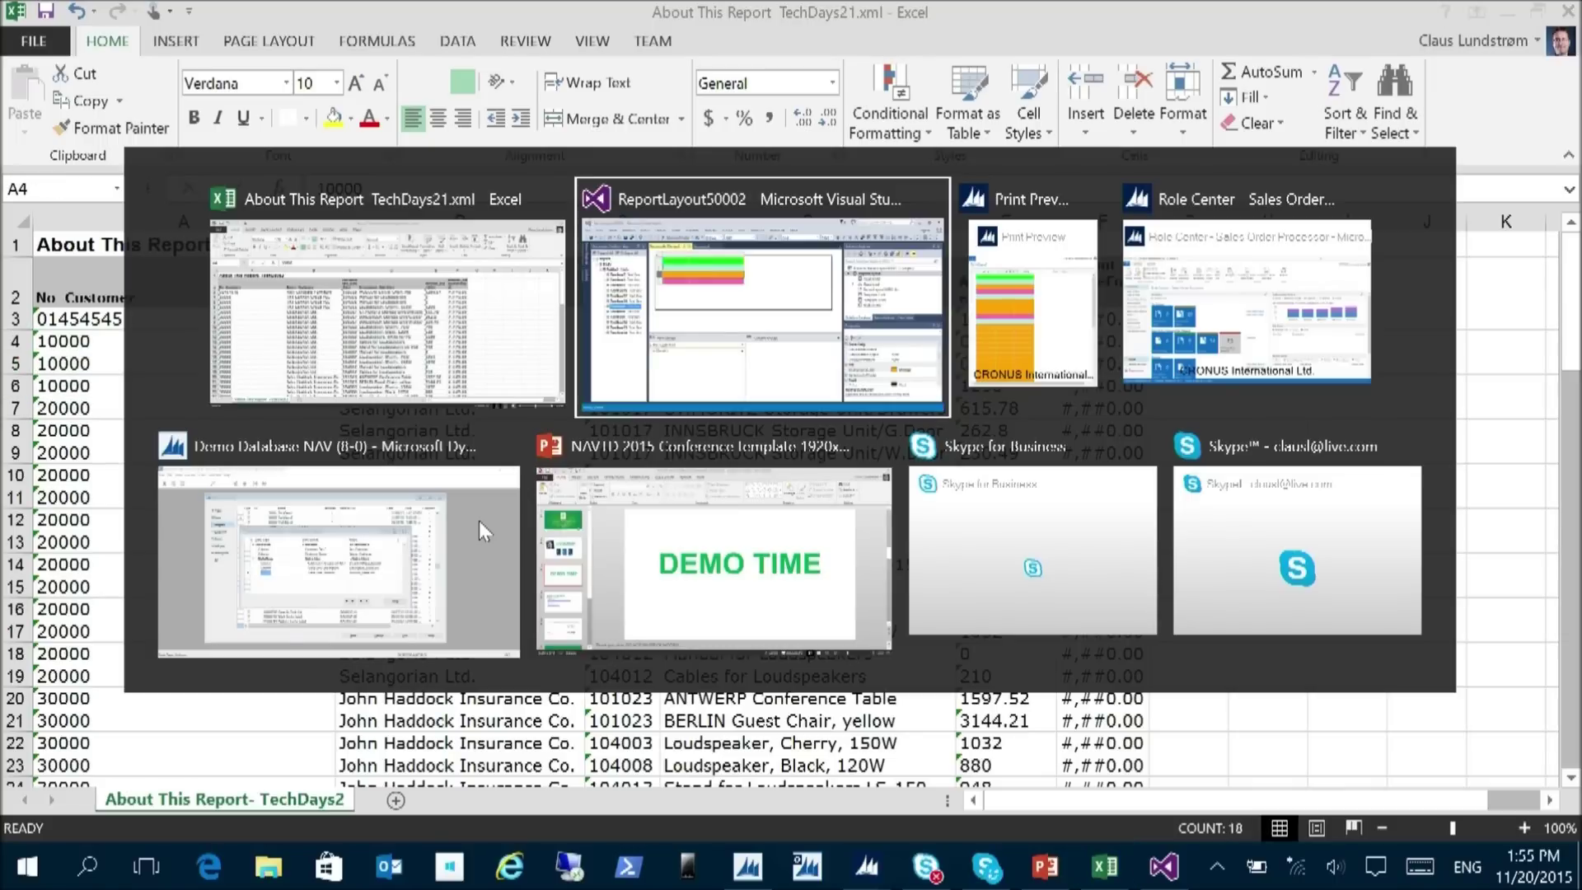
key(alt+Tab)
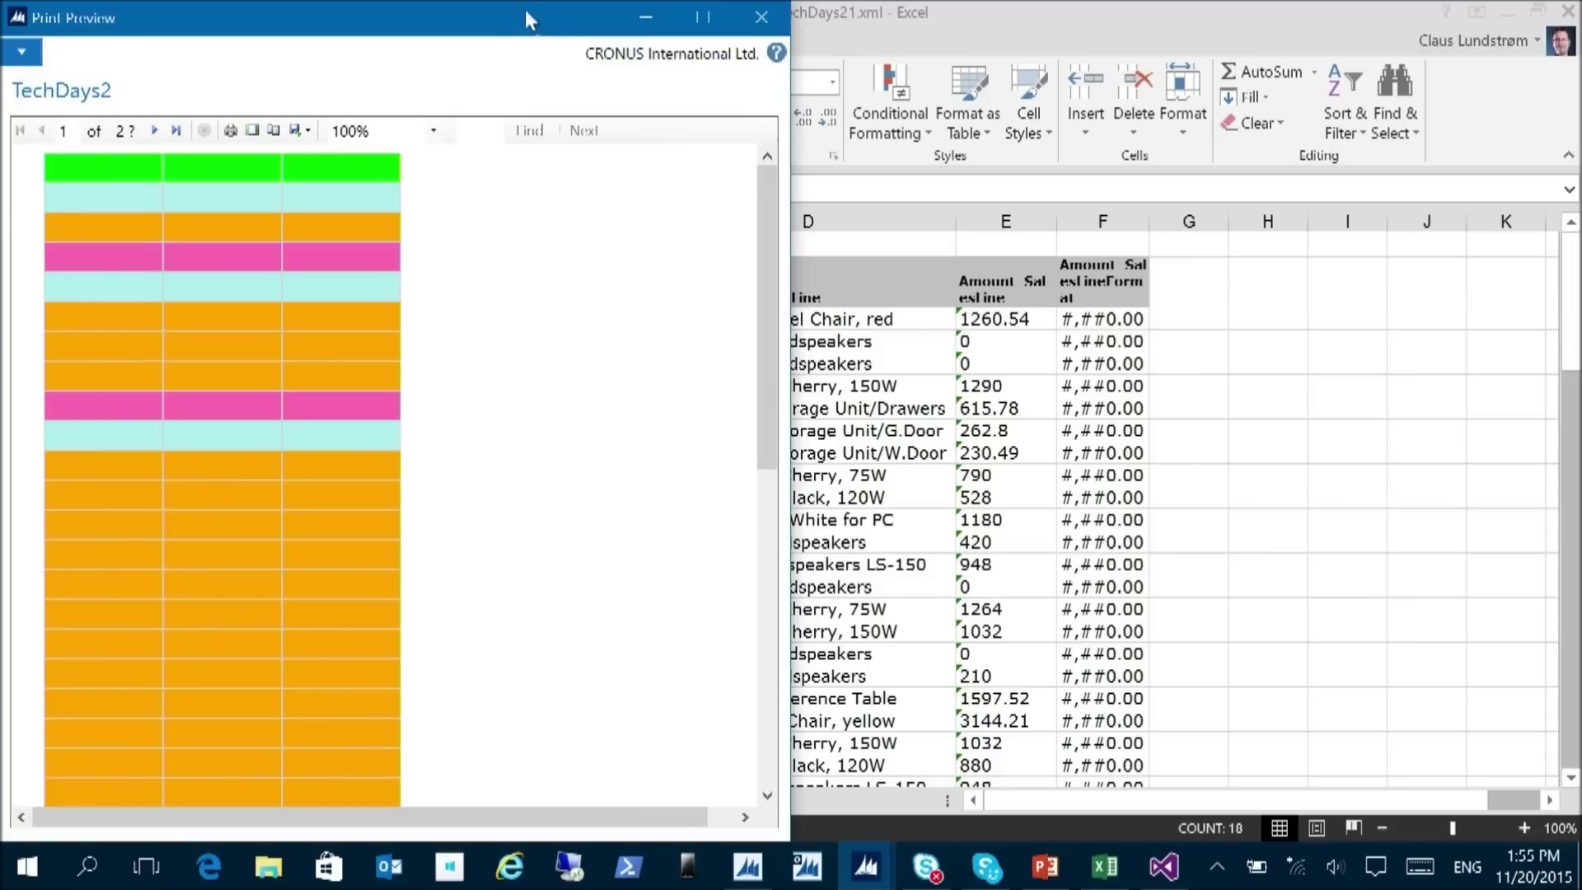
drag(528, 15, 549, 23)
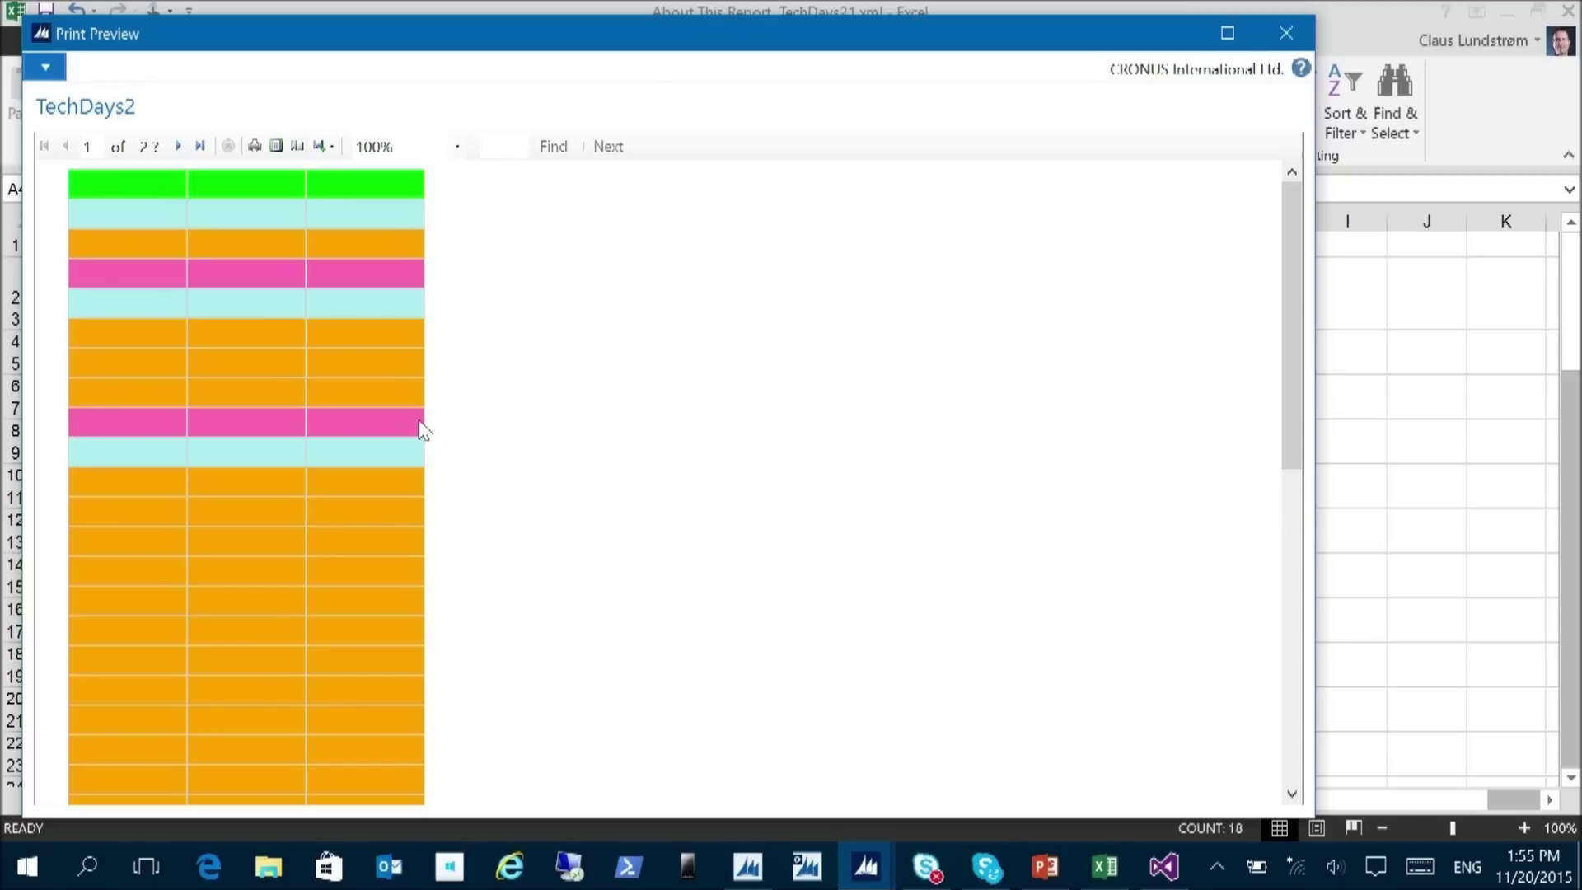
- In the Visual Studio layout, insert the No_Customer and Name_Customer fields into the first two cells of the orange details row
key(alt+Tab)
key(Tab)
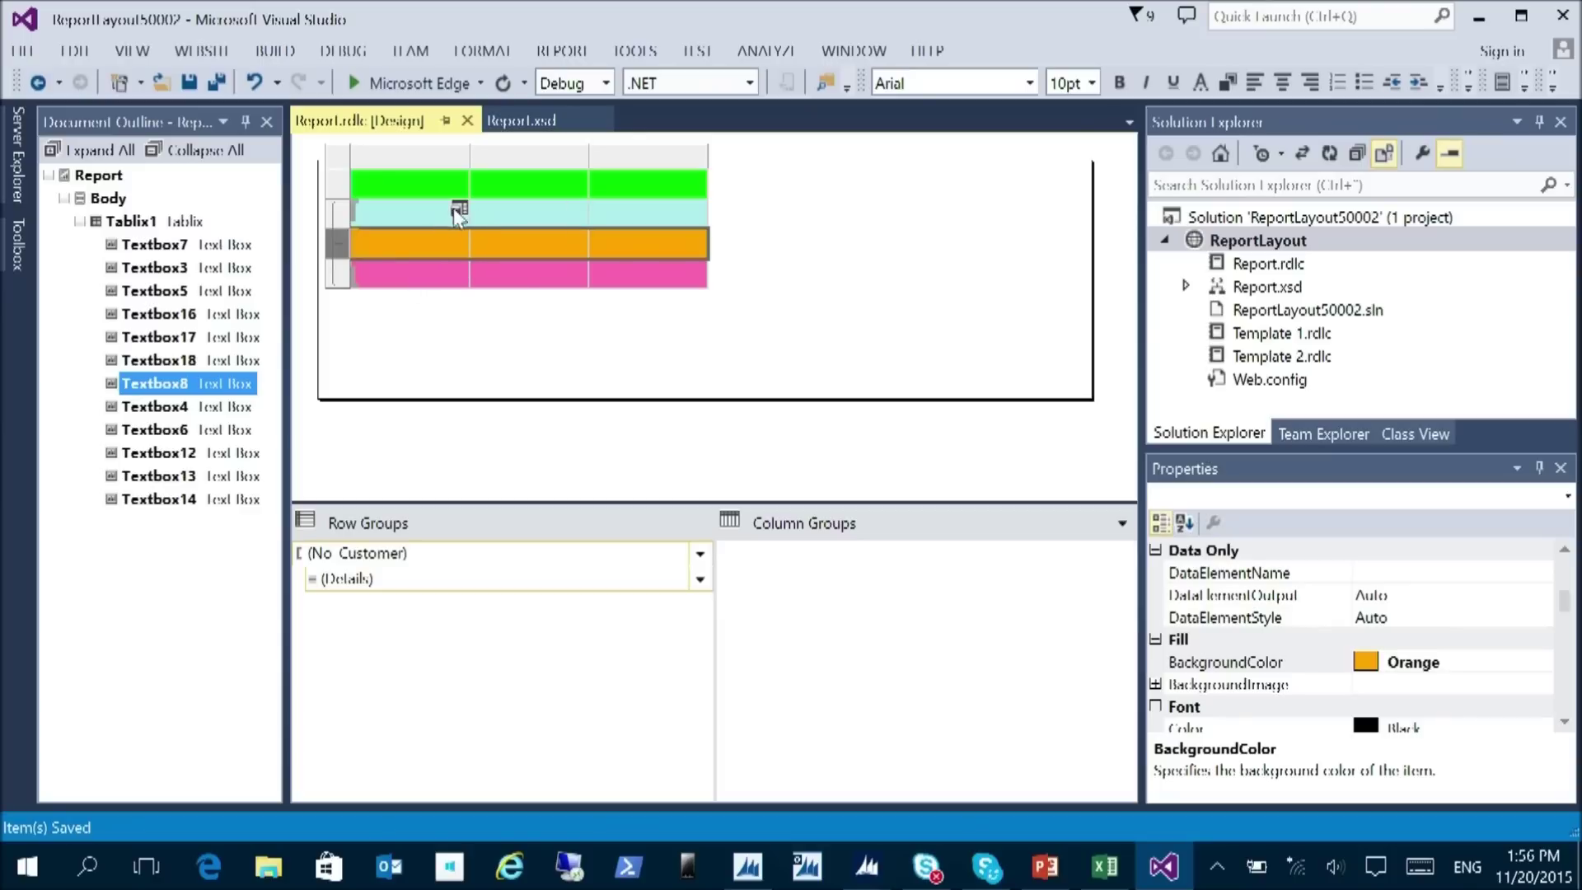
click(458, 209)
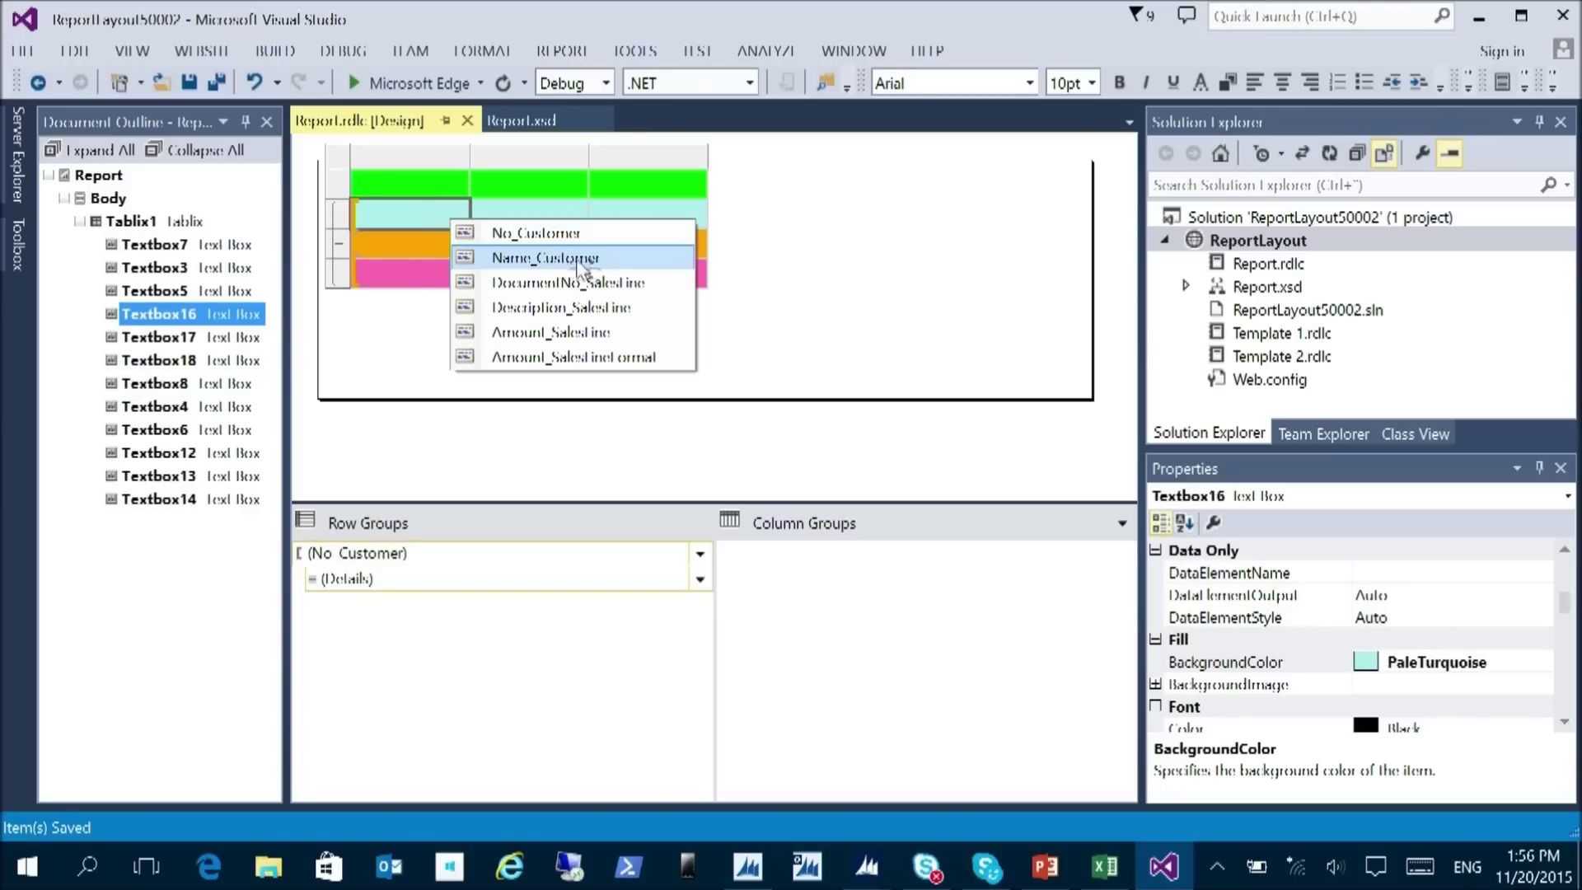
click(432, 246)
click(459, 239)
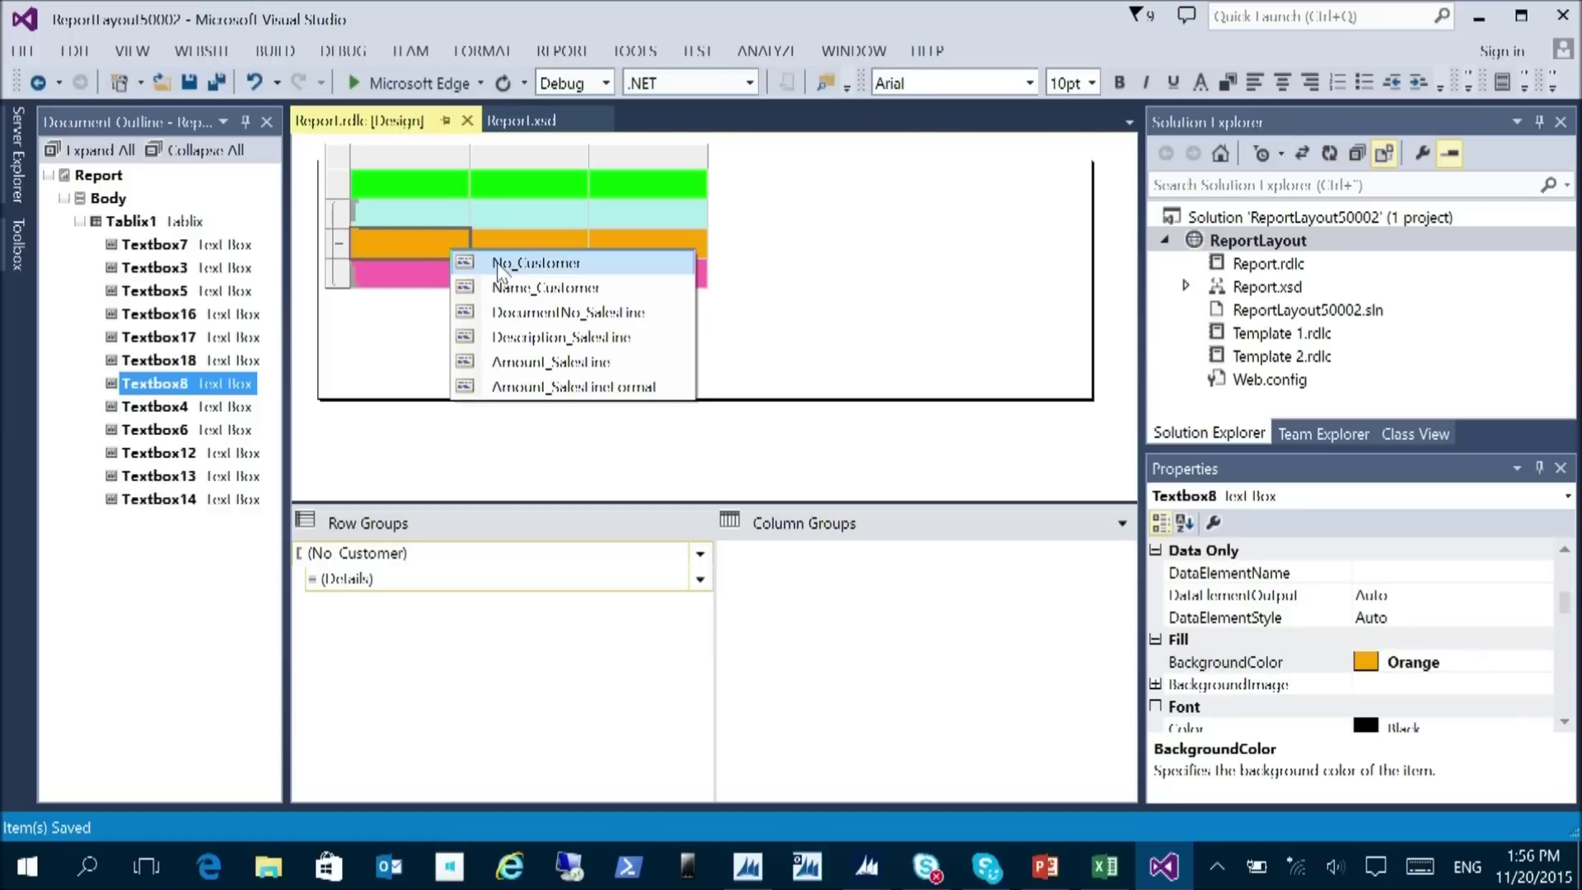
click(499, 263)
click(560, 243)
click(577, 241)
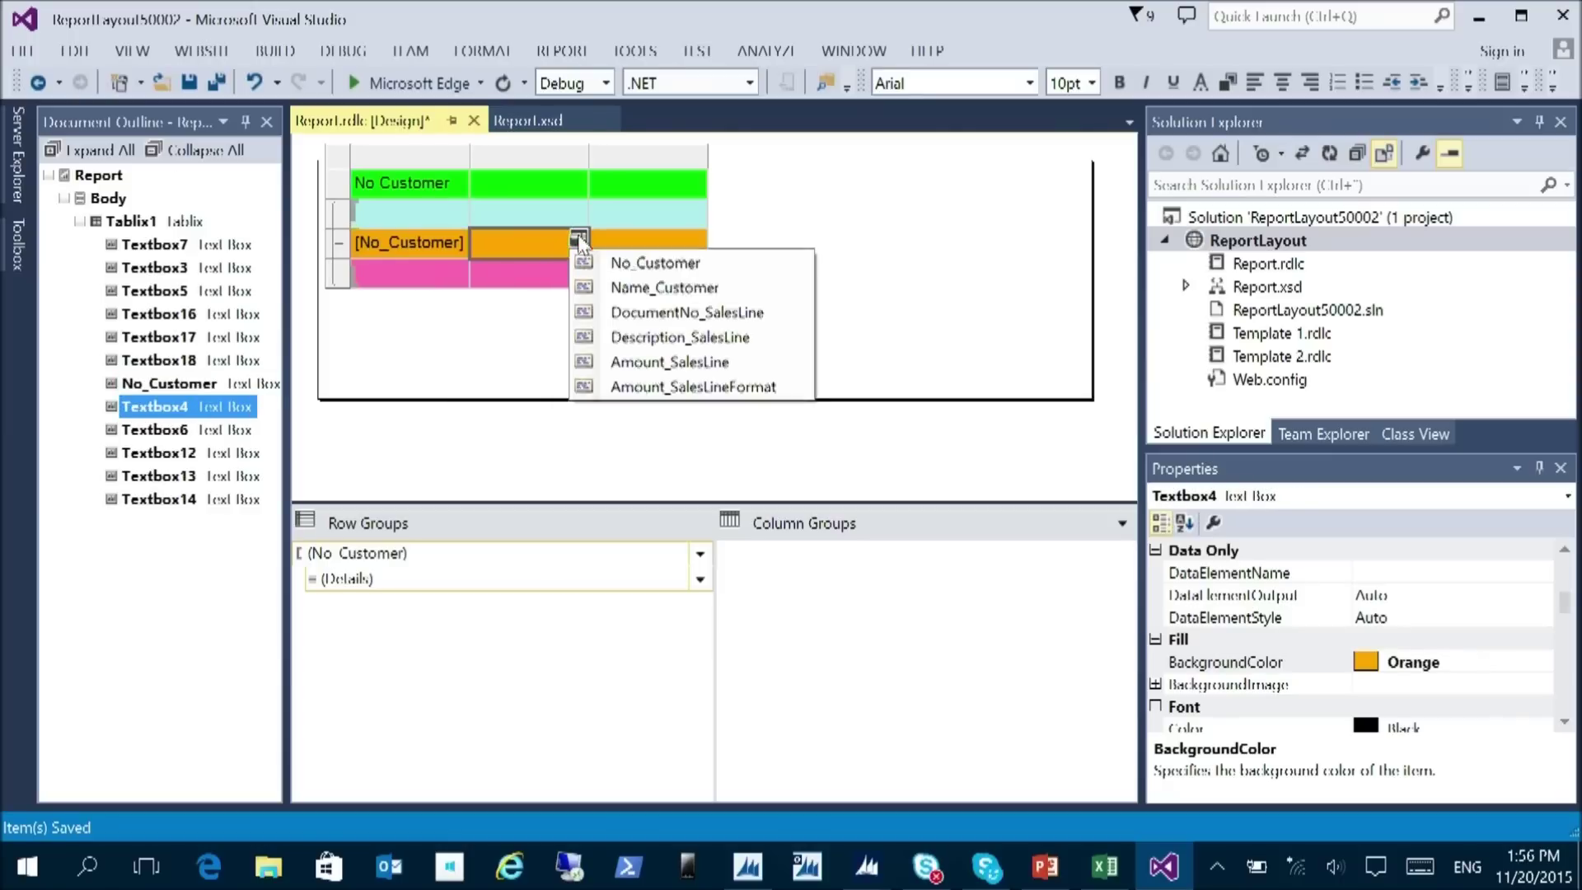
click(663, 286)
- Clear the No Customer and Name labels from the green table header row and save the layout
click(530, 195)
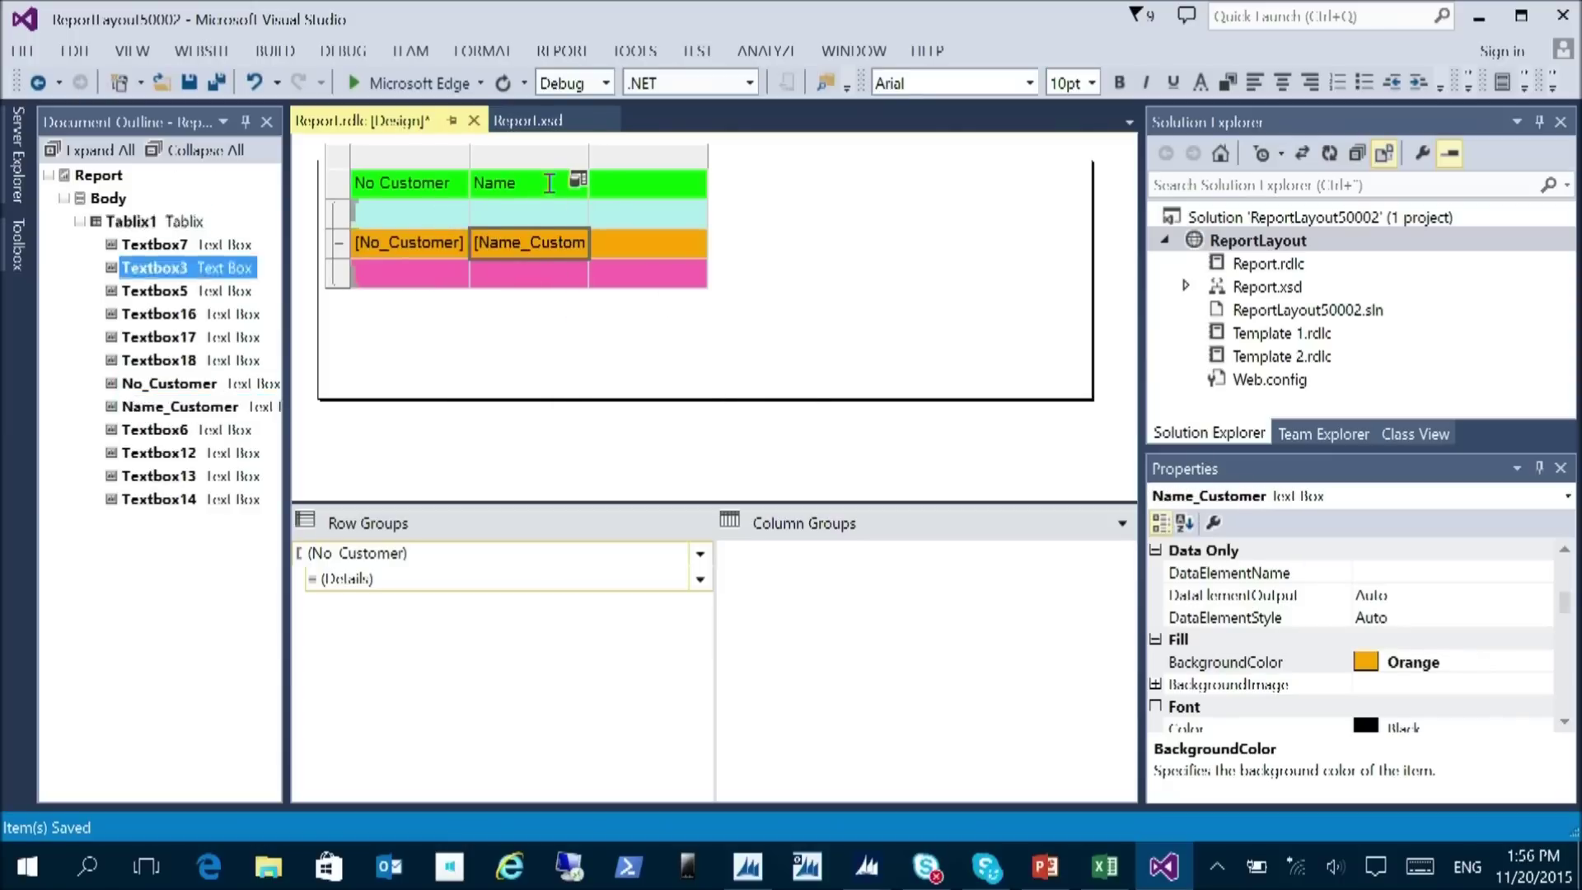
click(521, 183)
key(ctrl+Delete)
click(481, 217)
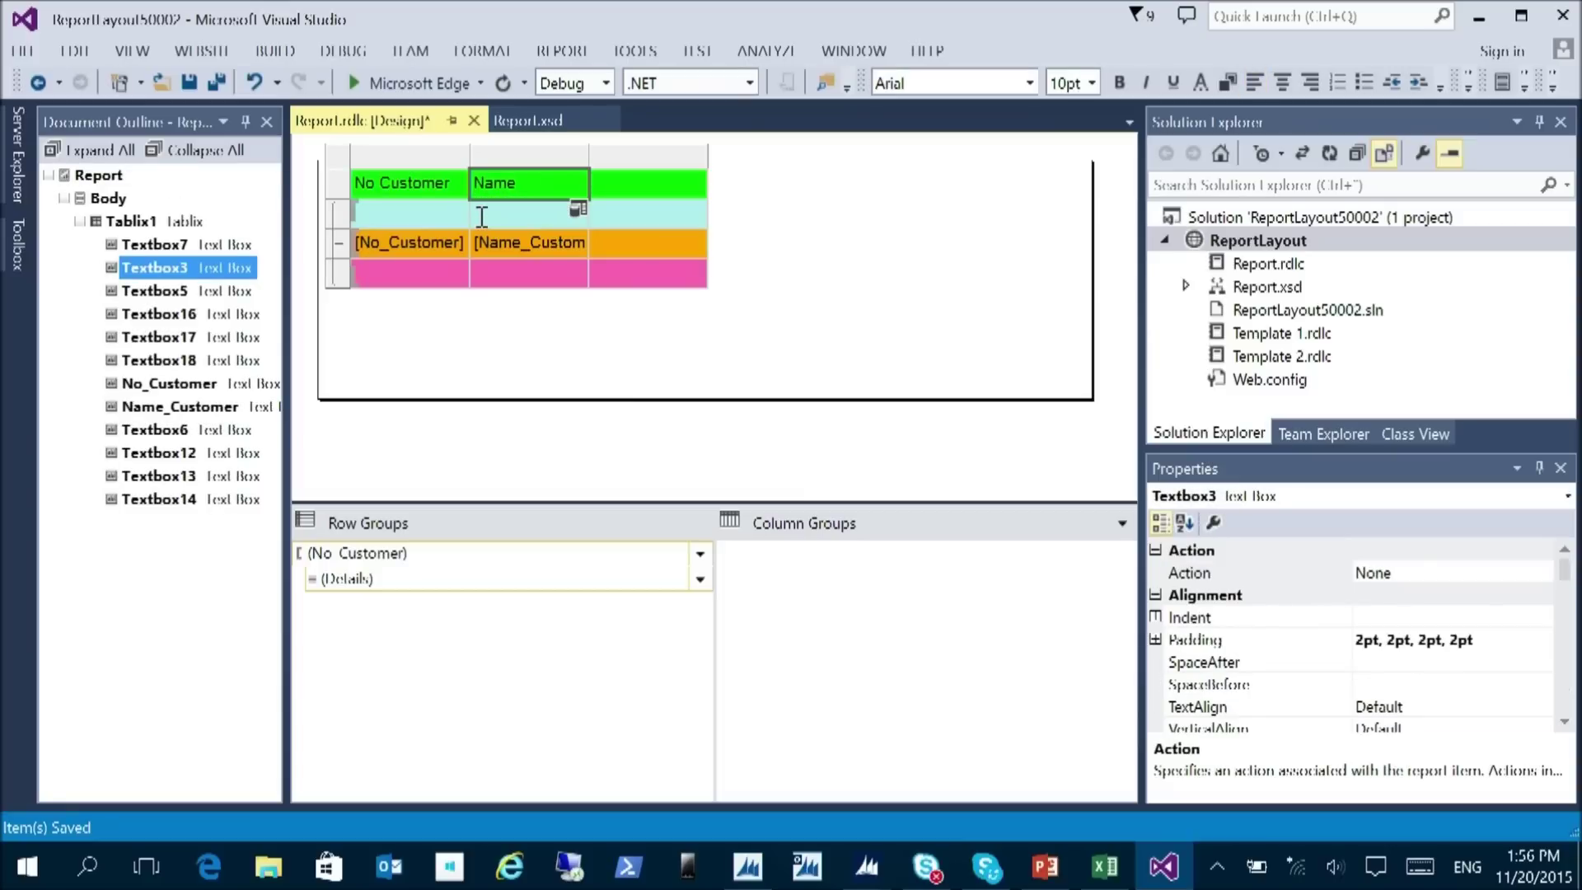
key(ctrl+z)
key(ctrl+s)
- Switch to the NAV Development Environment, load the saved layout into report 50002, preview TechDays2 and close the preview
key(alt+Tab)
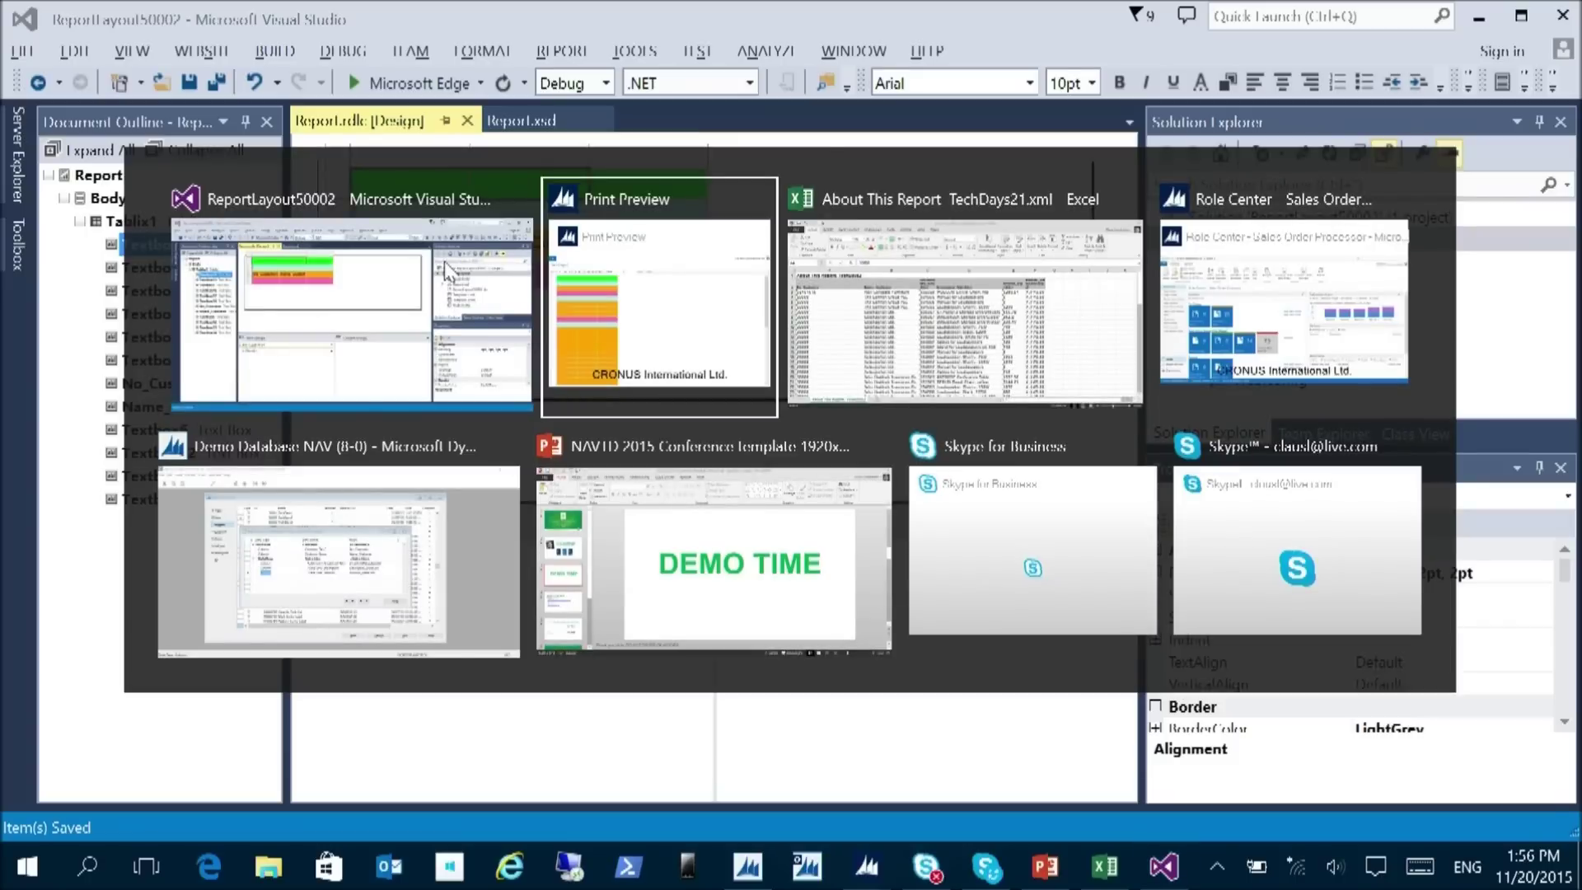
key(alt+Tab)
key(alt+Tab)
key(alt+Tab)
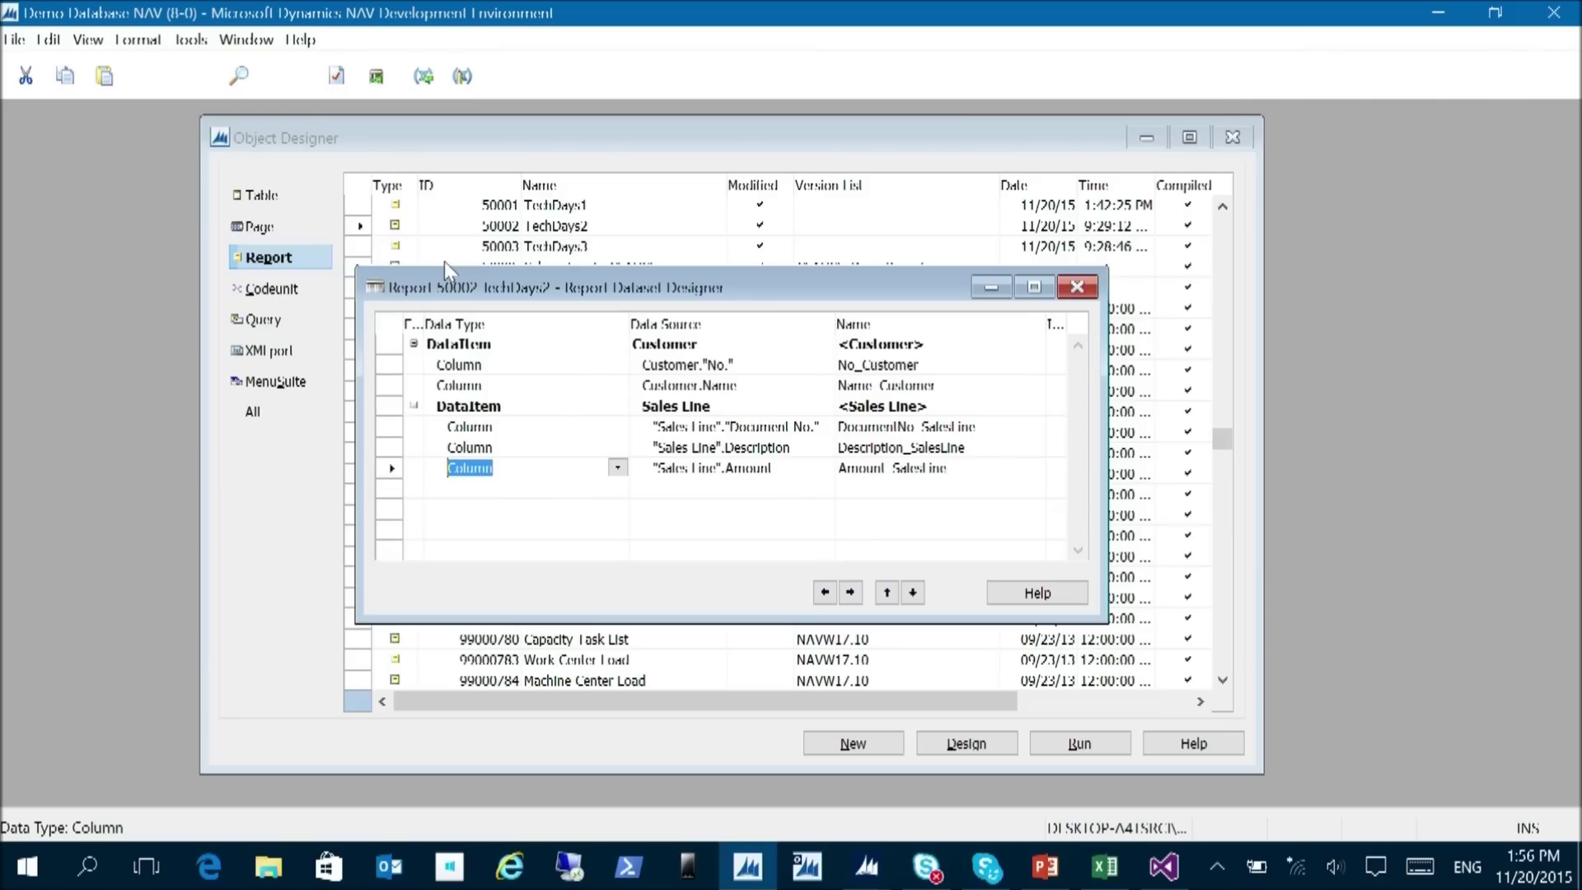
key(Return)
key(Return)
click(865, 867)
click(906, 803)
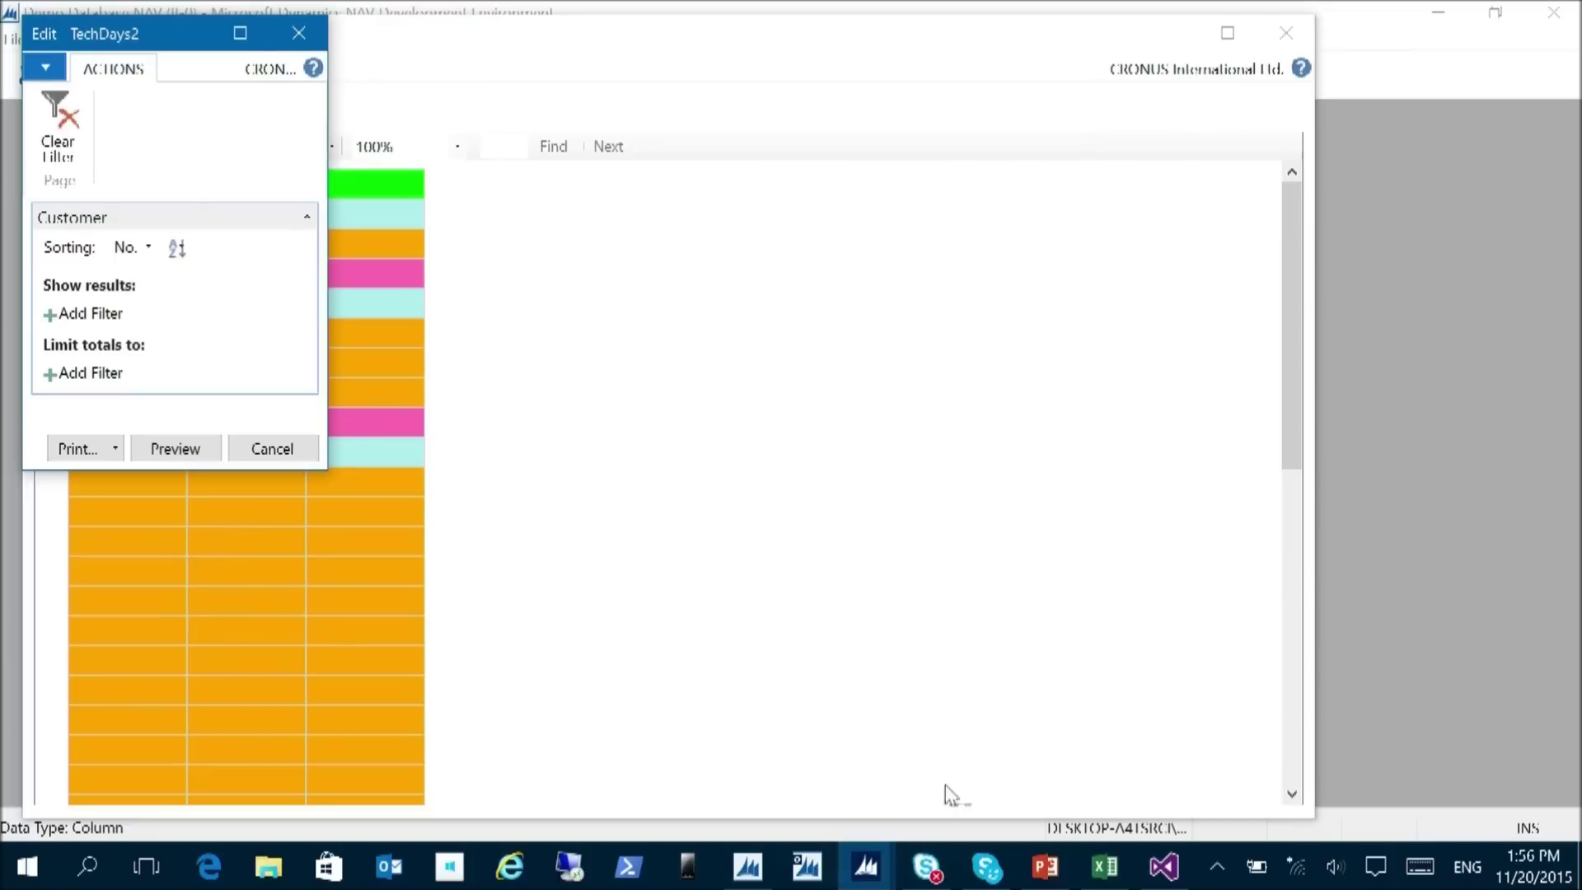
click(178, 458)
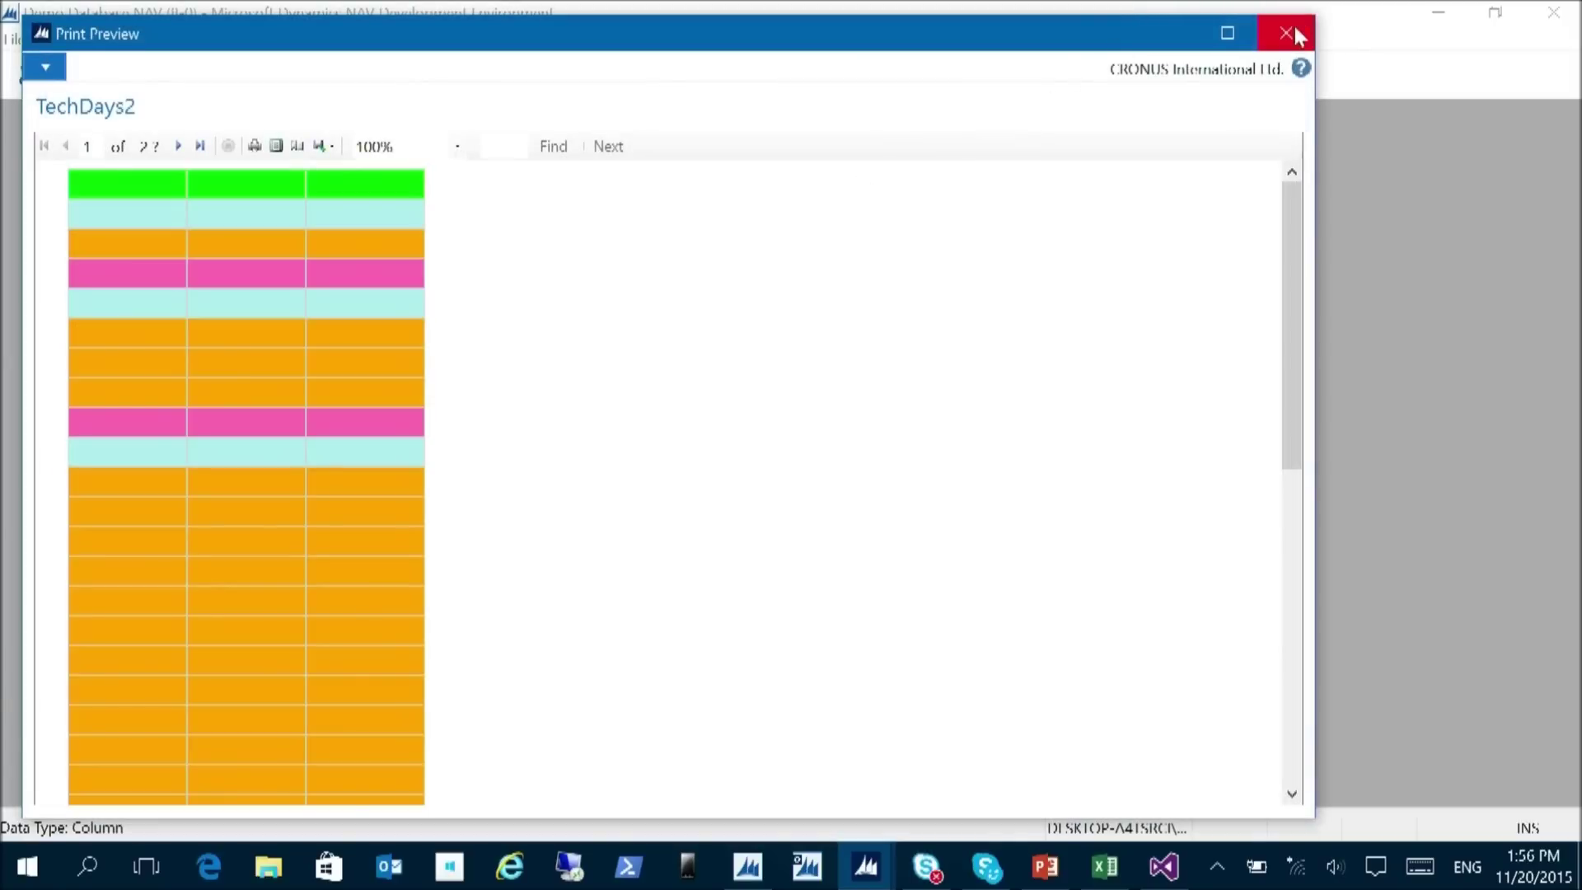
click(1295, 32)
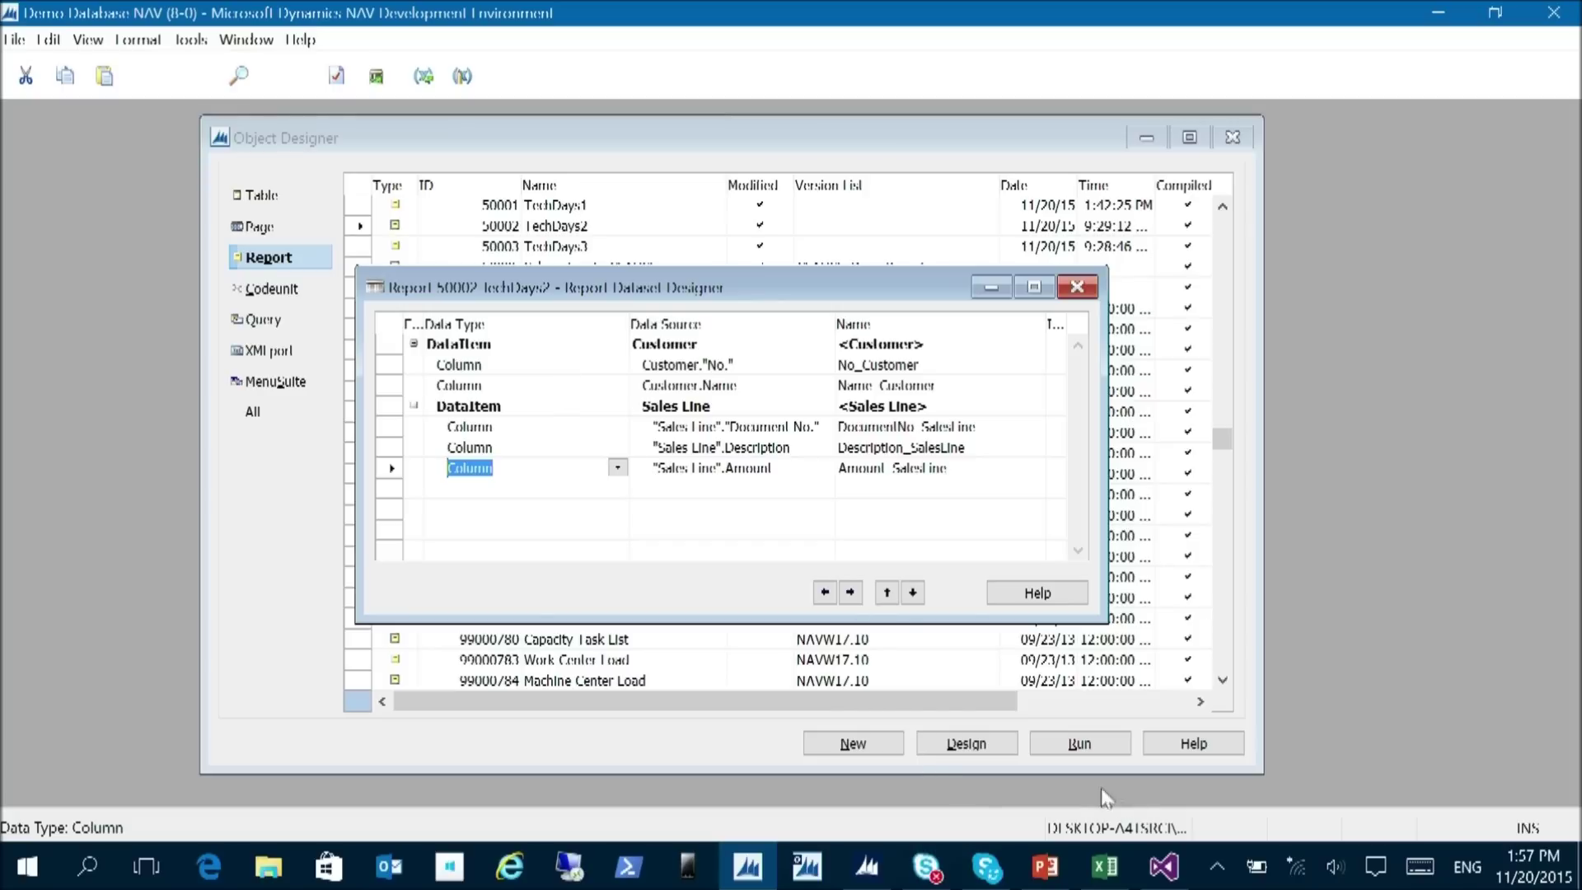
- Return to Visual Studio and undo the header label removal and the customer fields added to the details row
click(1164, 866)
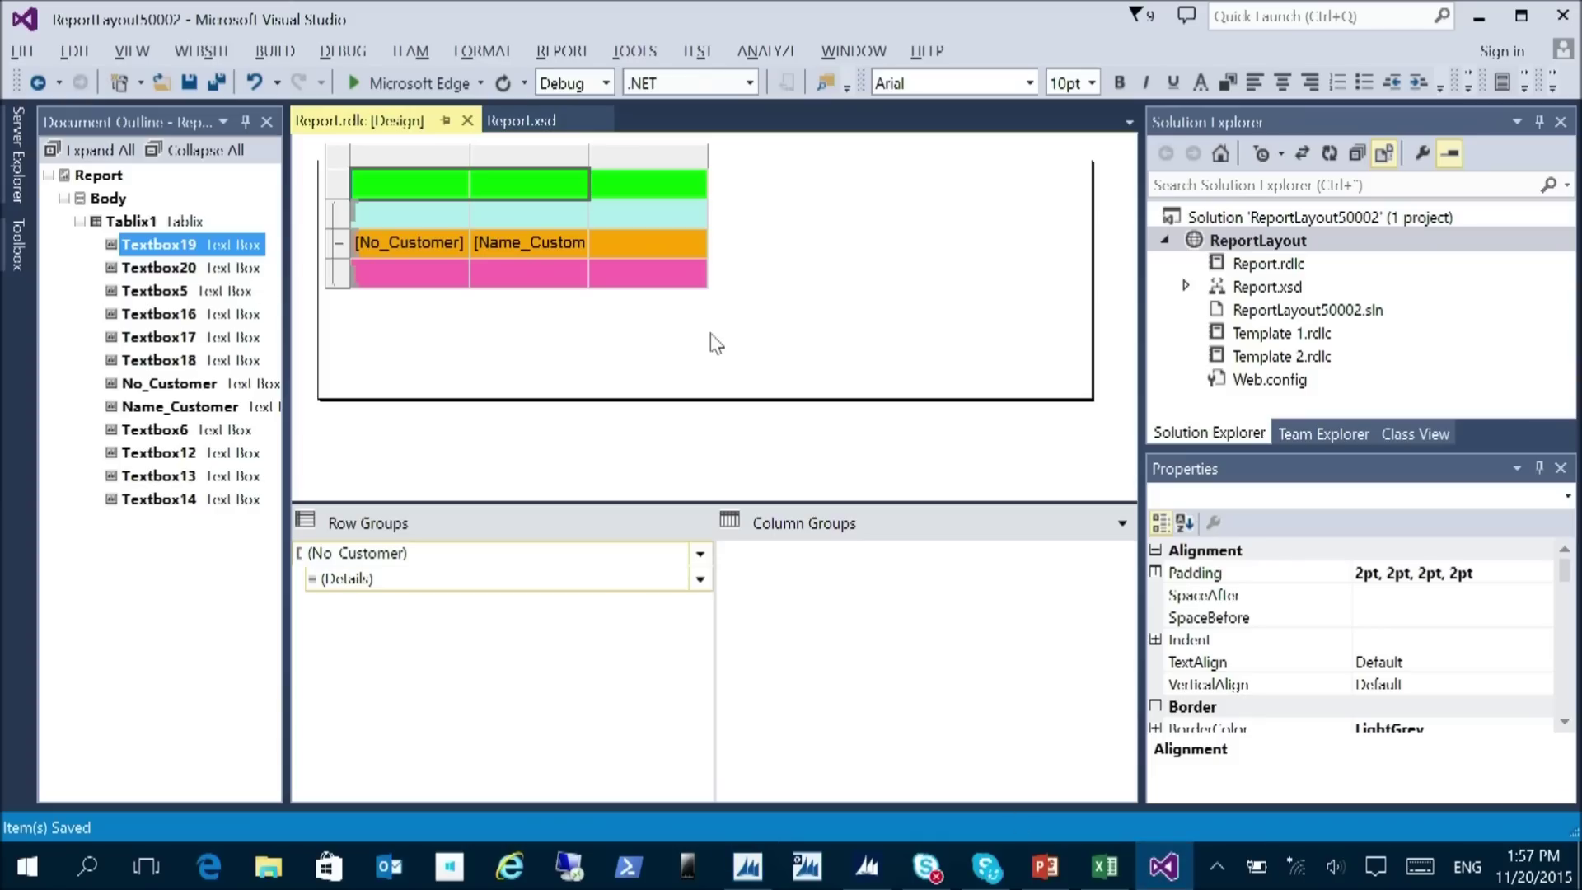
key(ctrl+z)
key(ctrl+z)
key(ctrl+z)
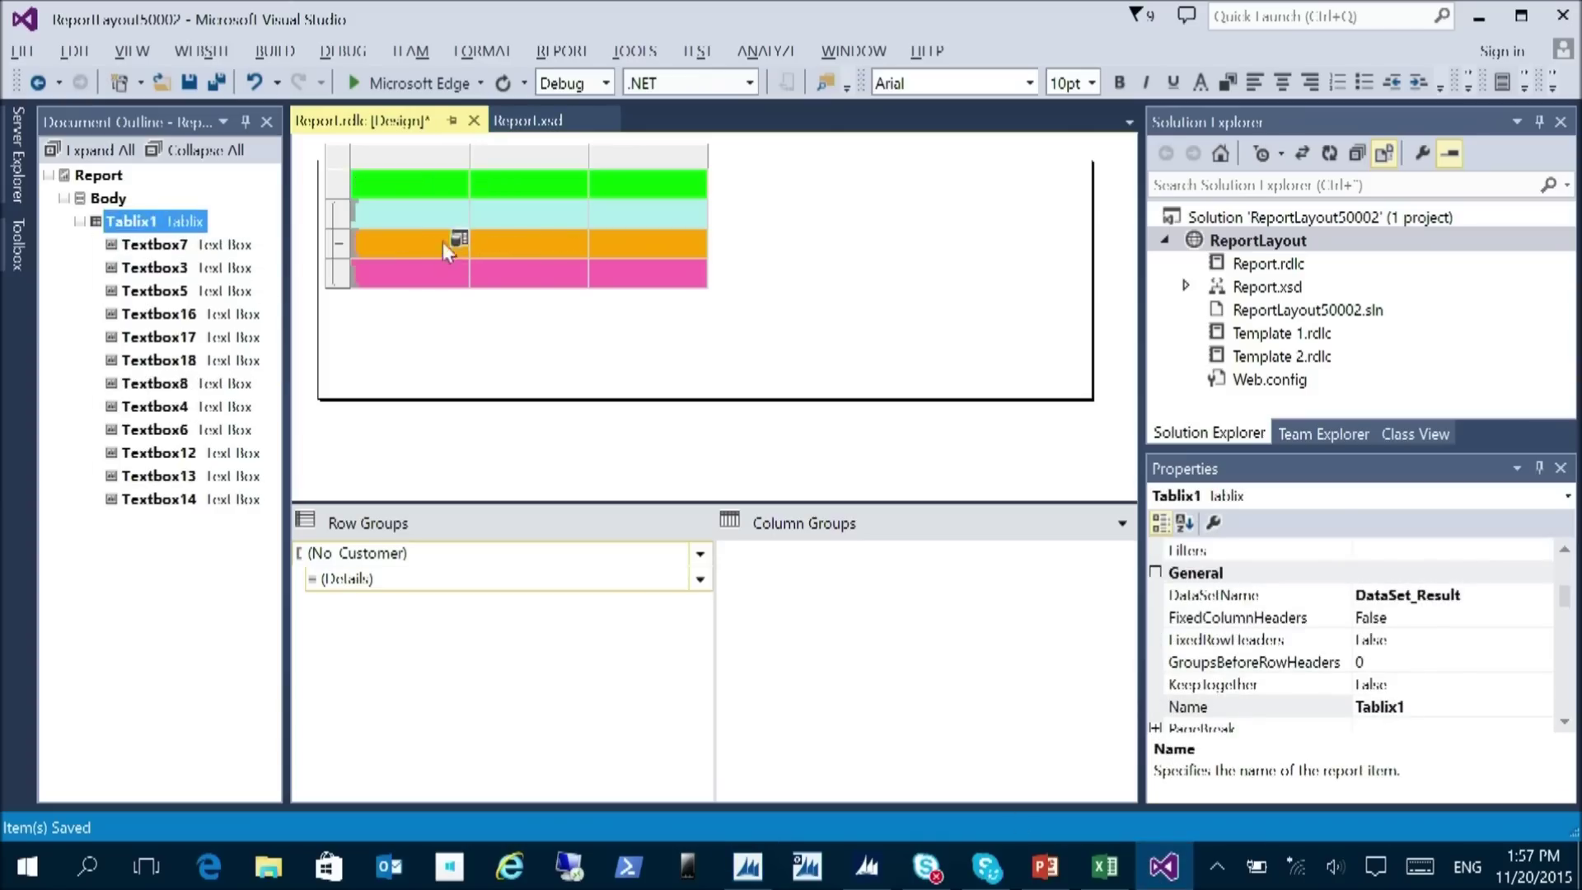
- Insert the No_Customer and Name_Customer fields into the first two cells of the turquoise group header row
click(425, 224)
click(459, 208)
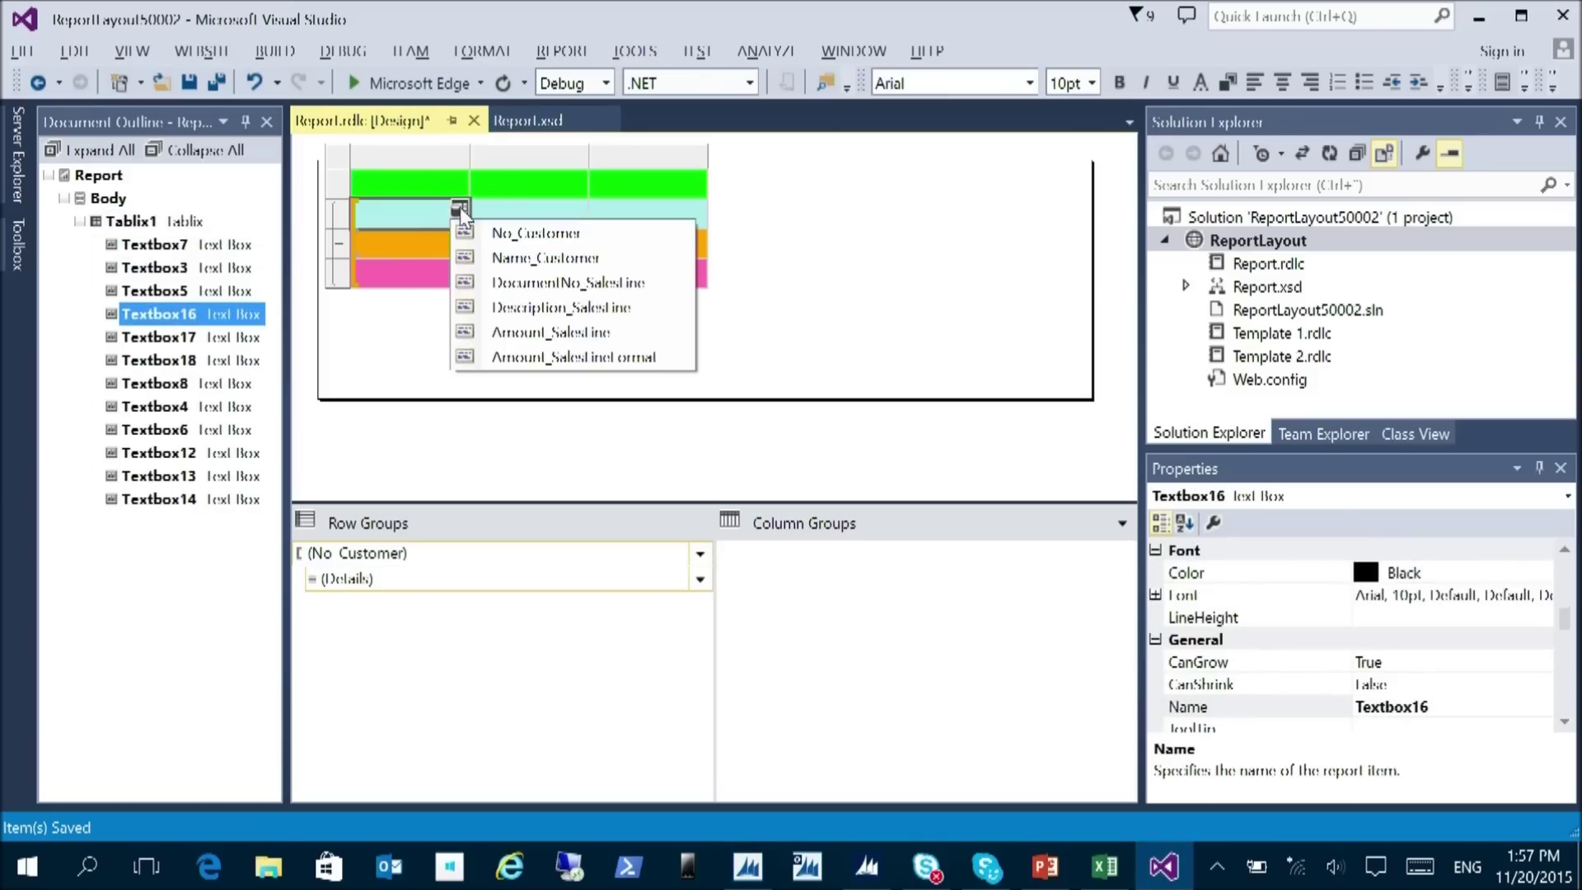
click(545, 233)
click(580, 210)
click(626, 258)
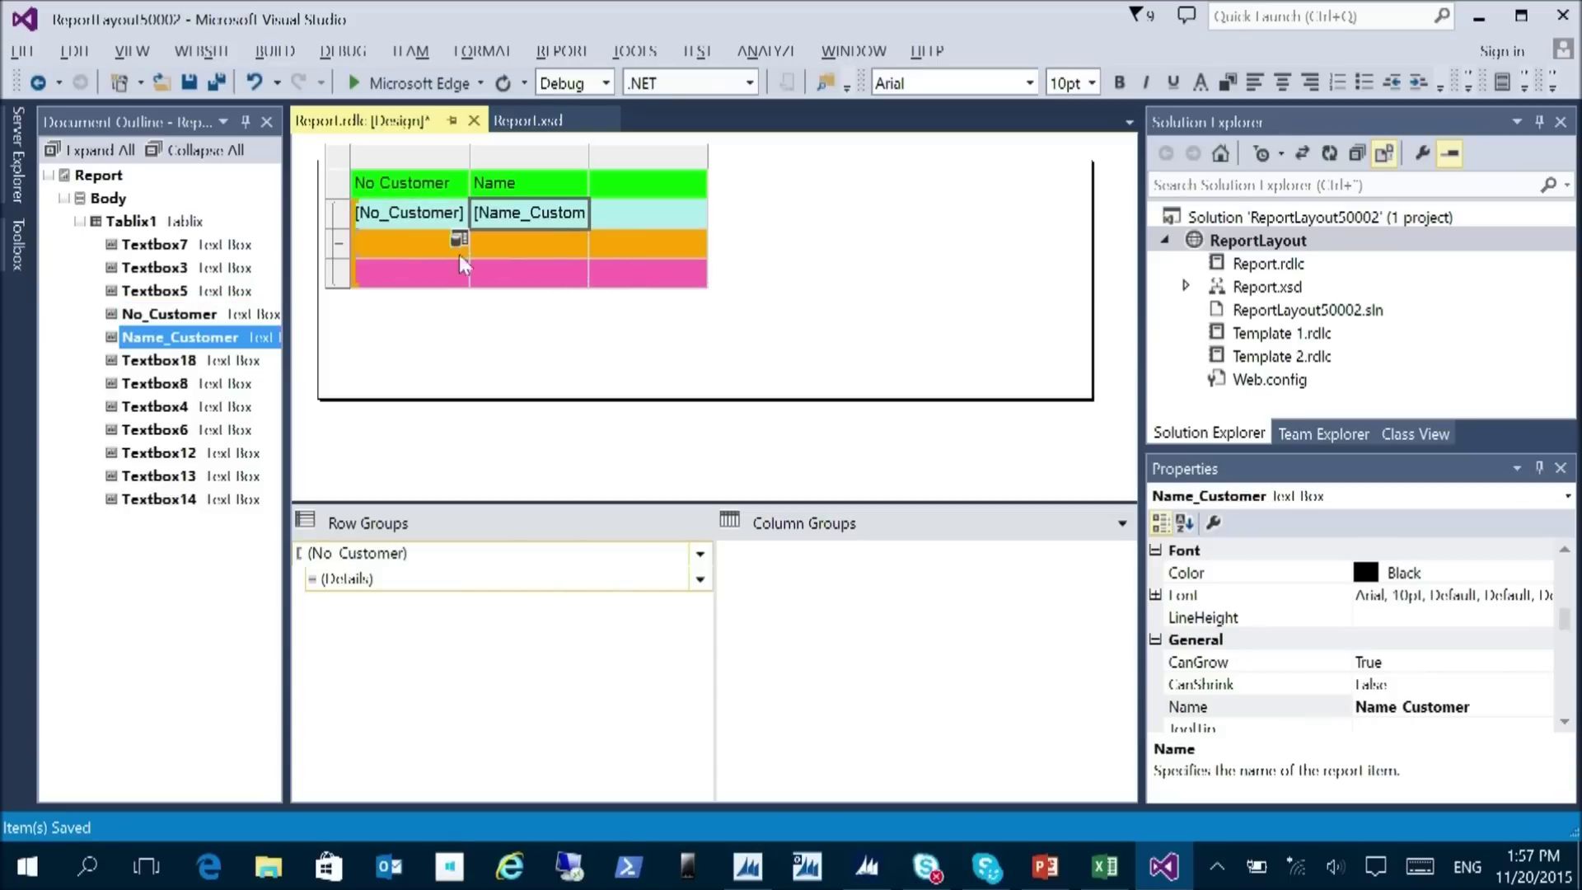
- Fill the orange details row with the DocumentNo_SalesLine, Description_SalesLine and Amount_SalesLine fields, in that order
click(454, 251)
click(458, 241)
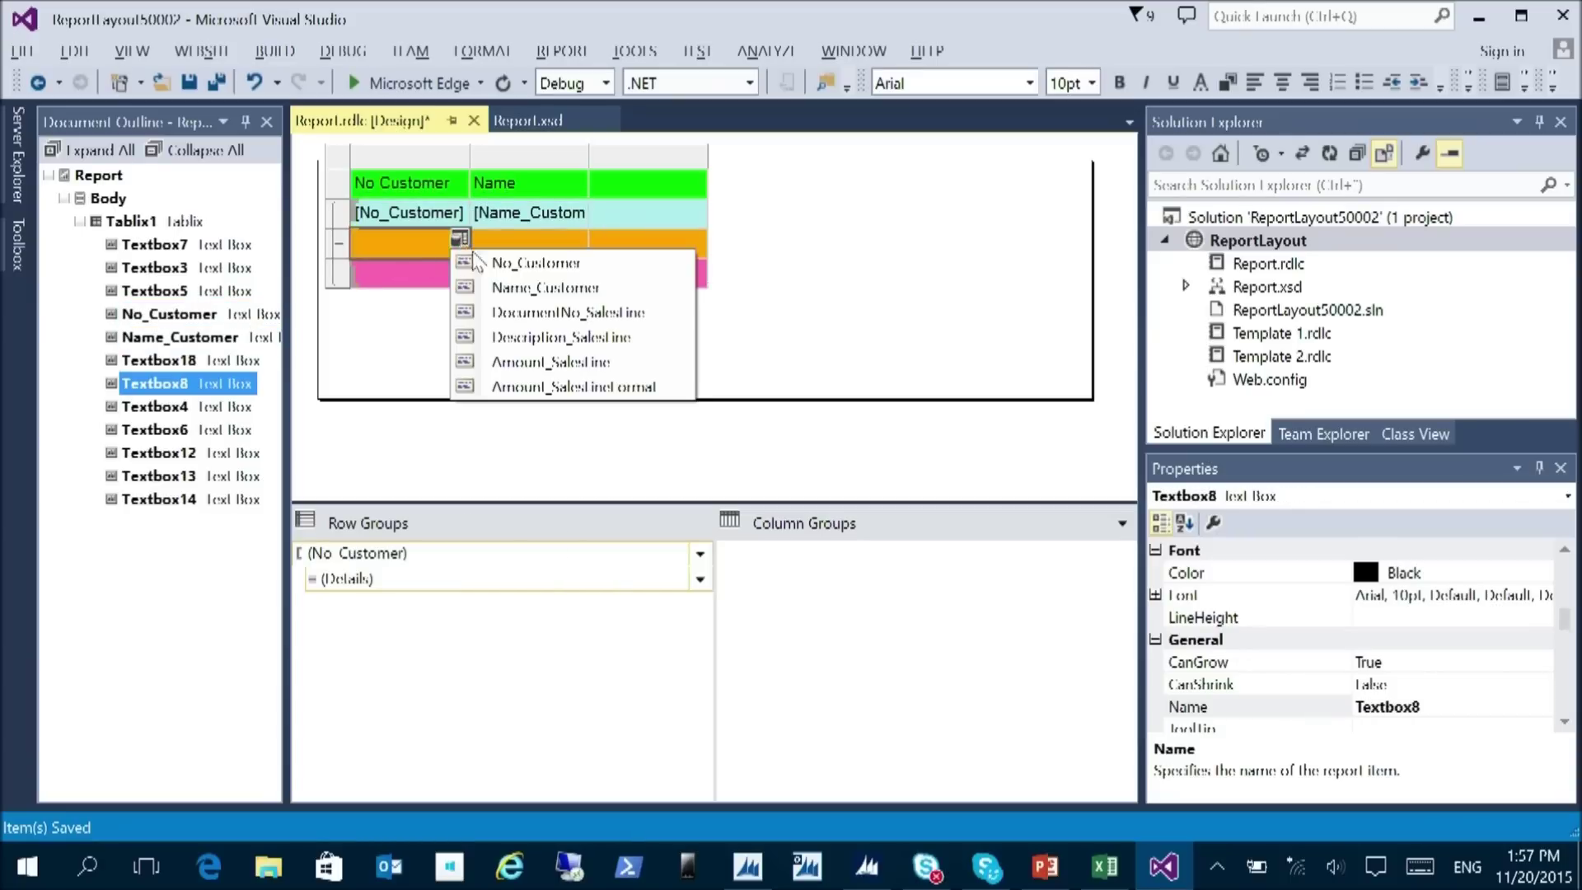
click(581, 314)
click(575, 238)
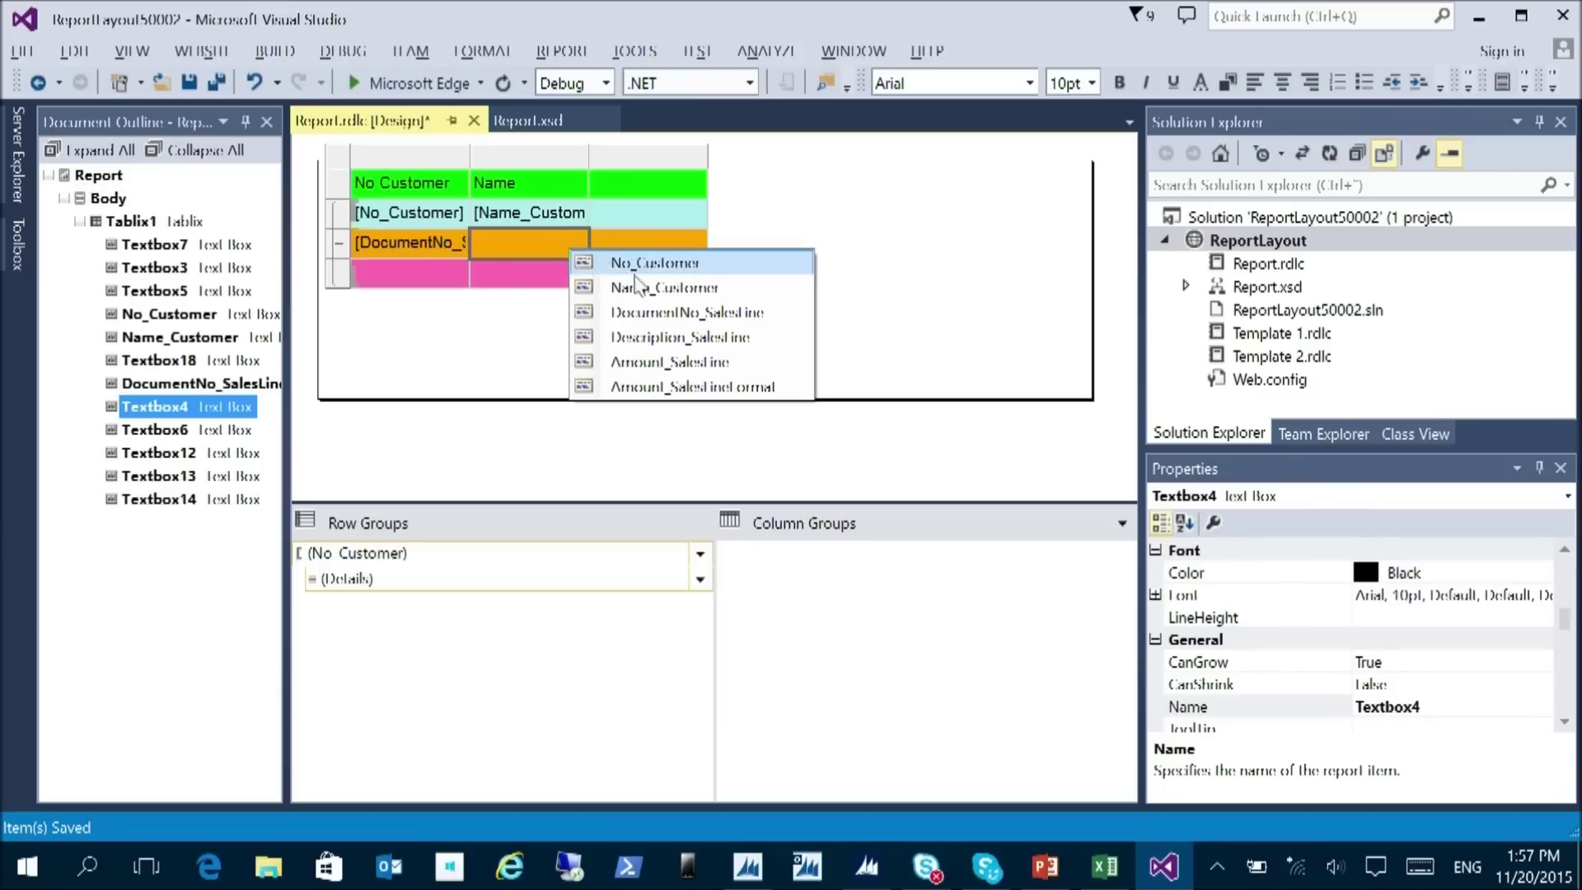
click(649, 340)
click(696, 241)
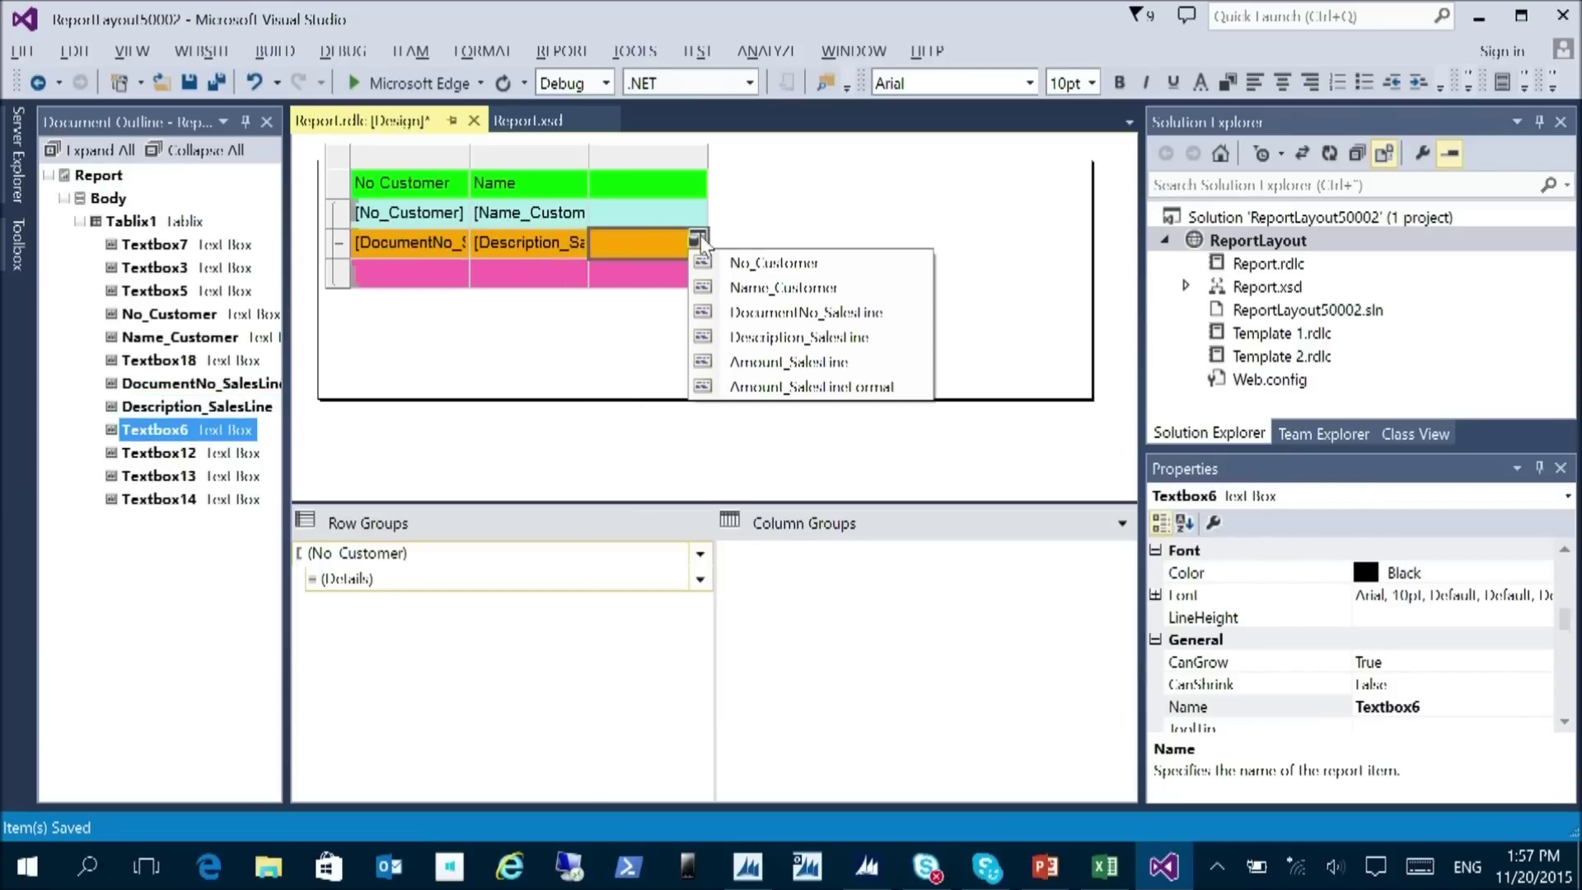
click(762, 368)
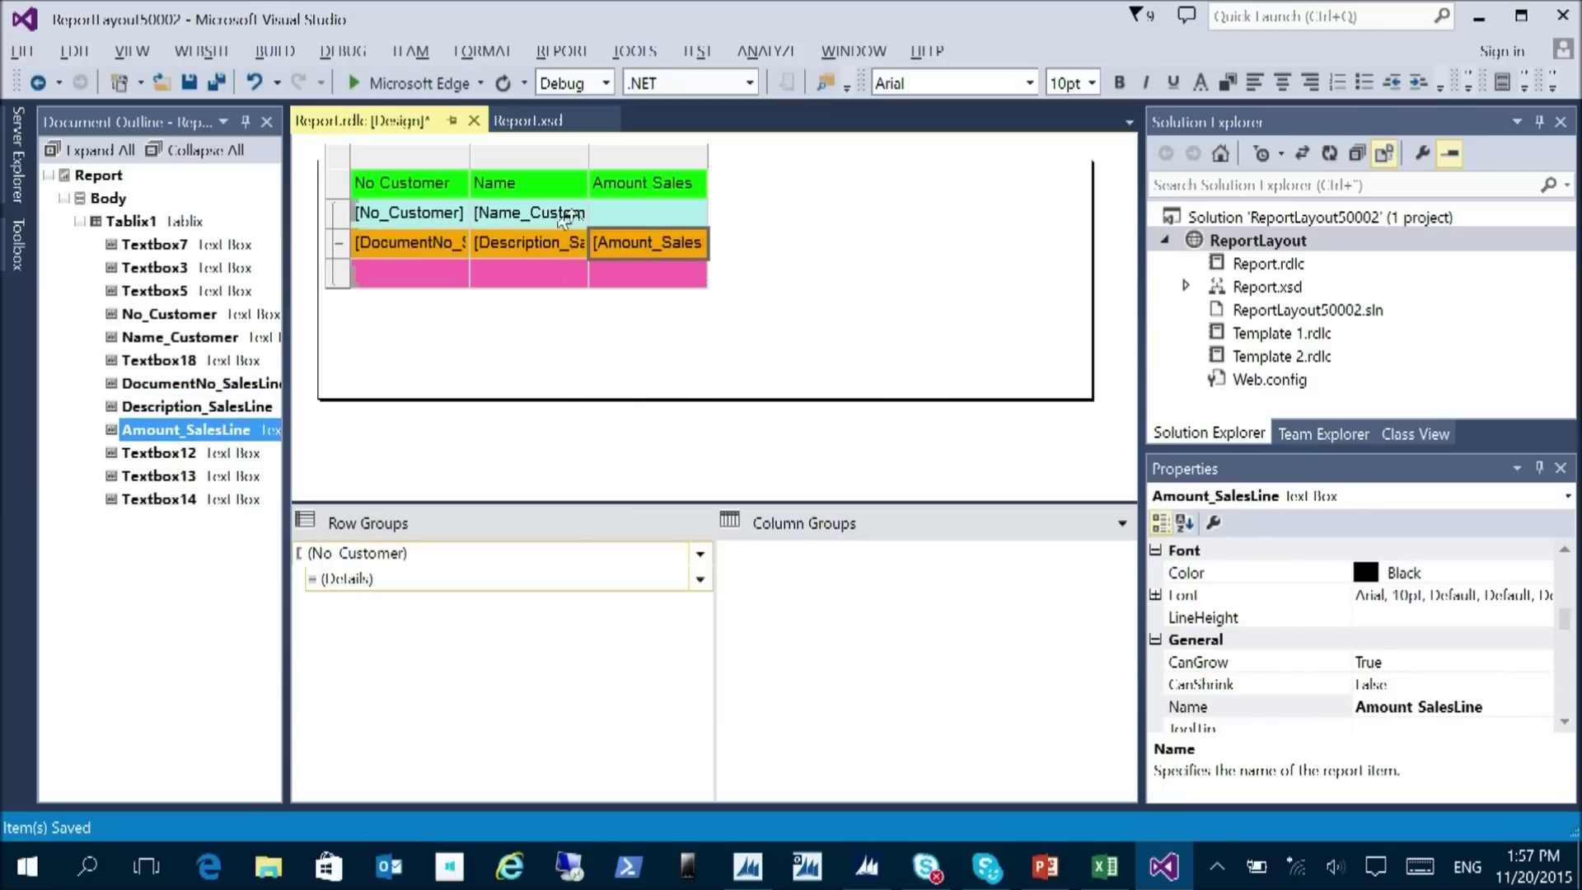
- Clear all labels from the green table header row and save the layout
double_click(422, 185)
key(Escape)
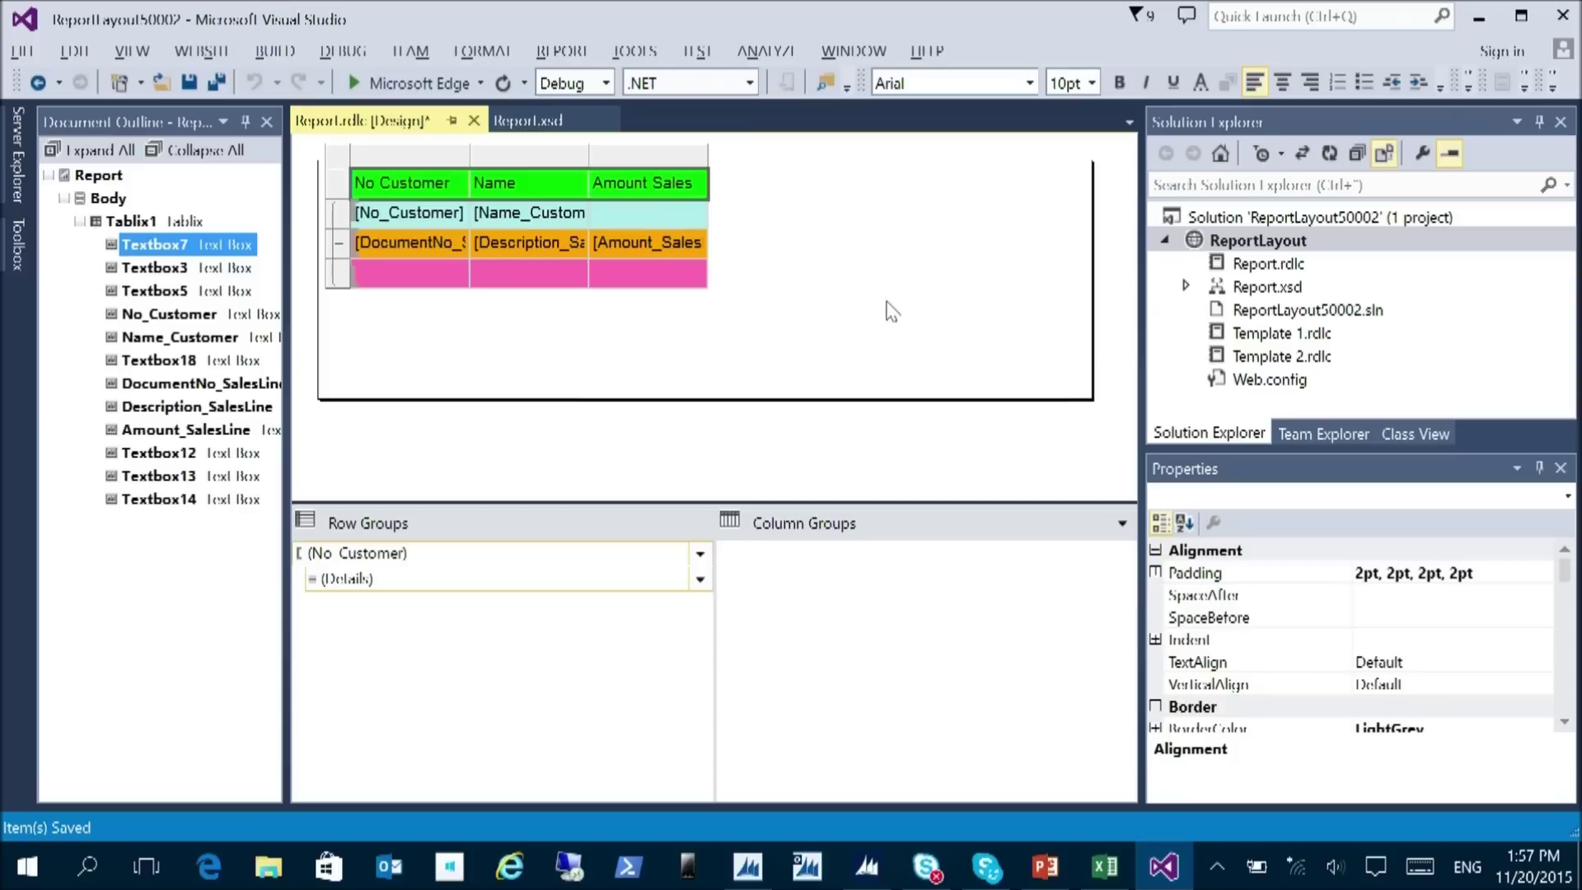
key(Delete)
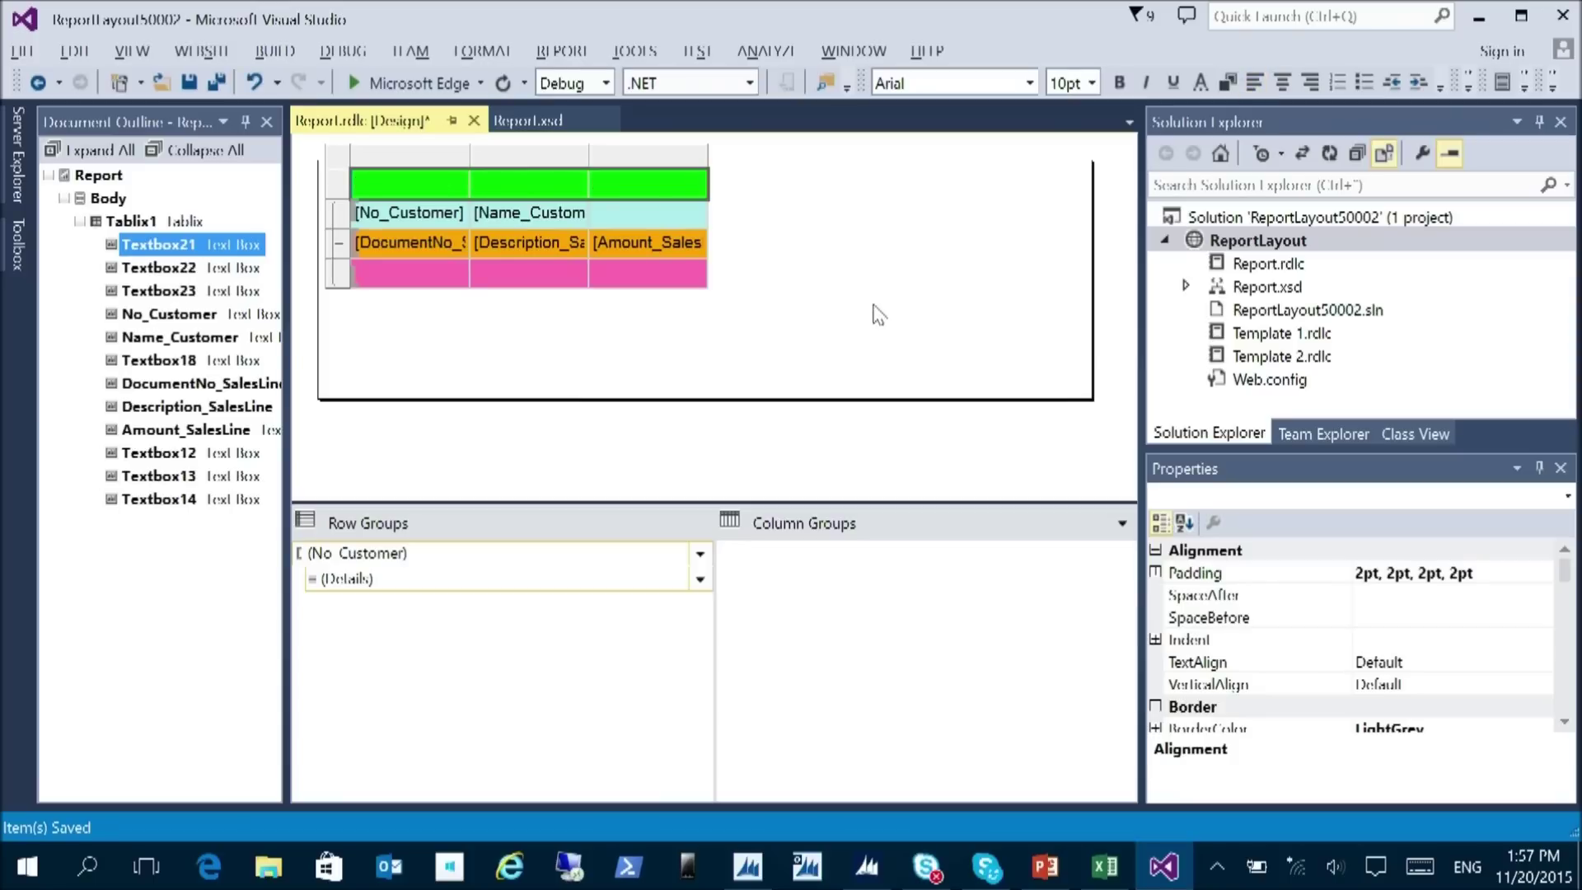
- Switch to the NAV Development Environment, run report 50002 with the saved layout, preview TechDays2 and close the preview
key(alt+Tab)
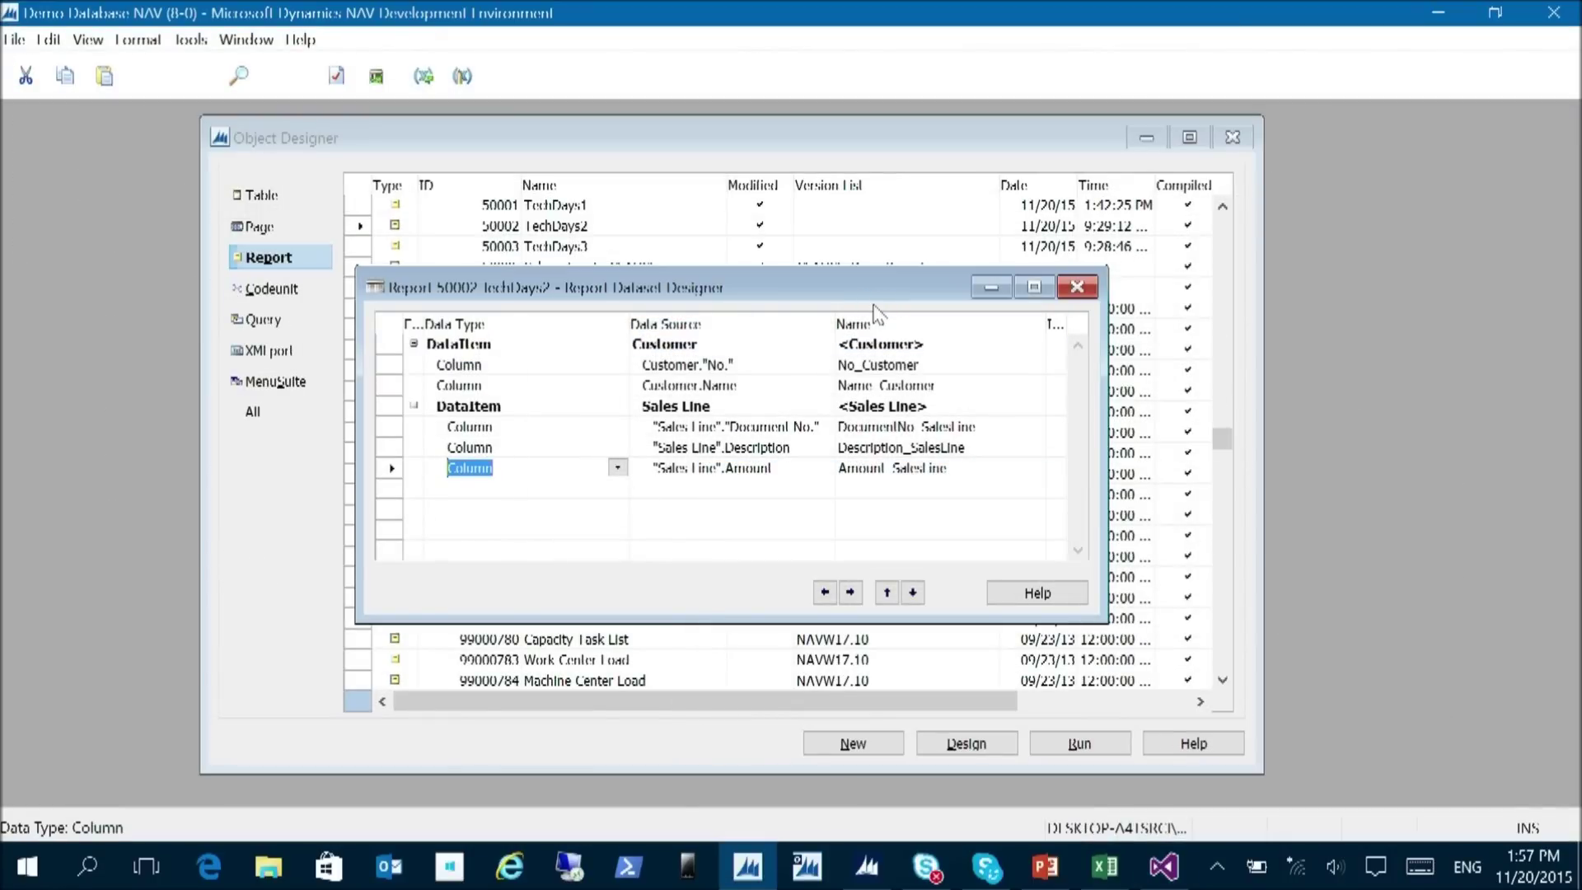
key(alt+Tab)
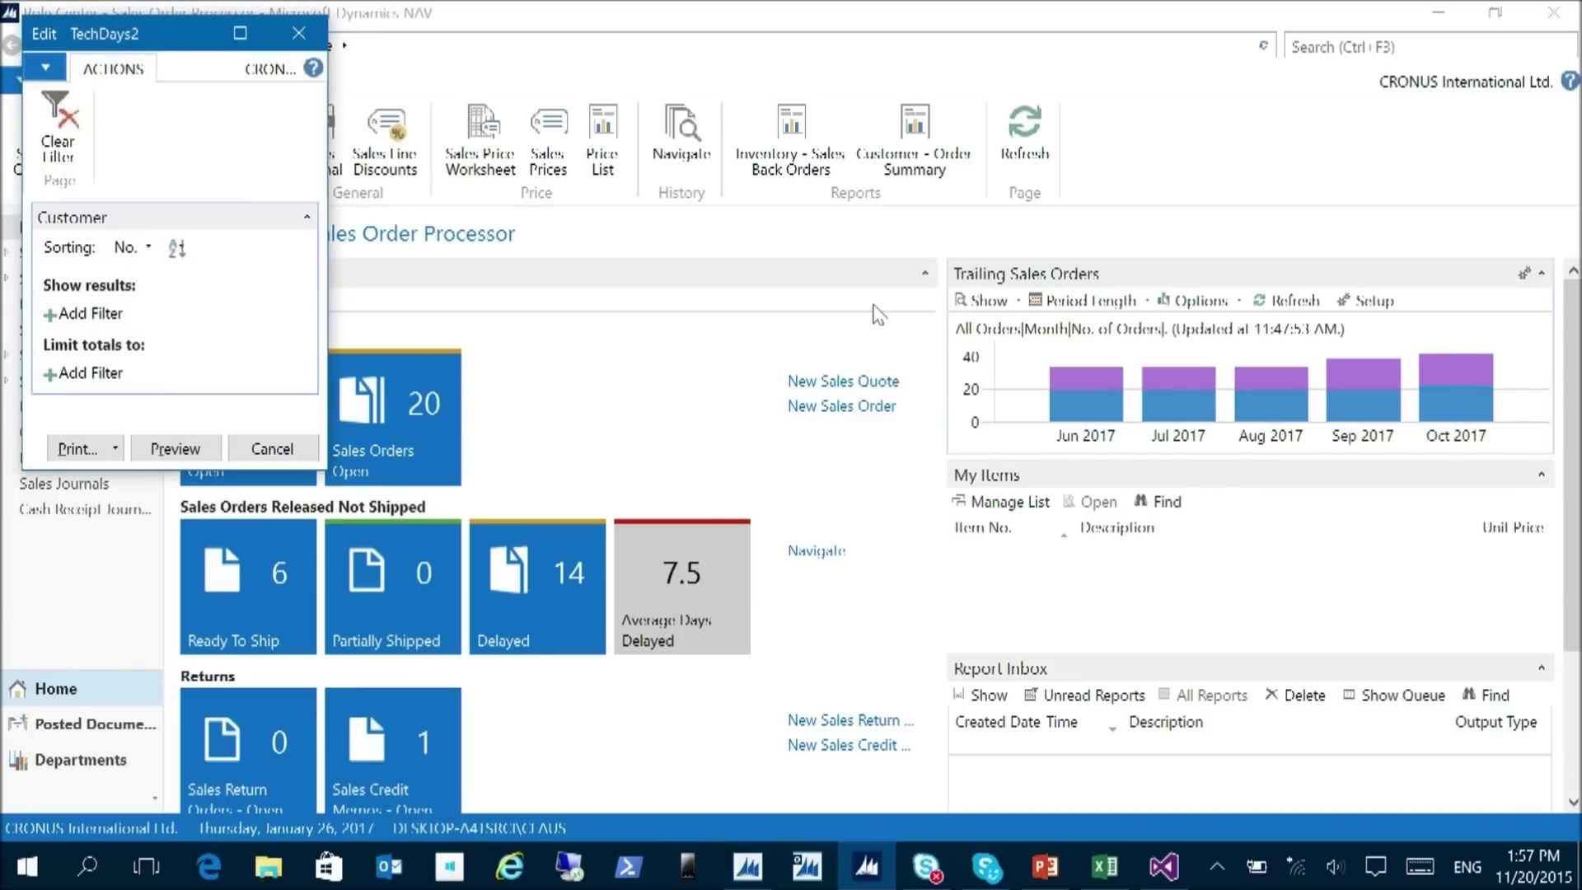
key(Return)
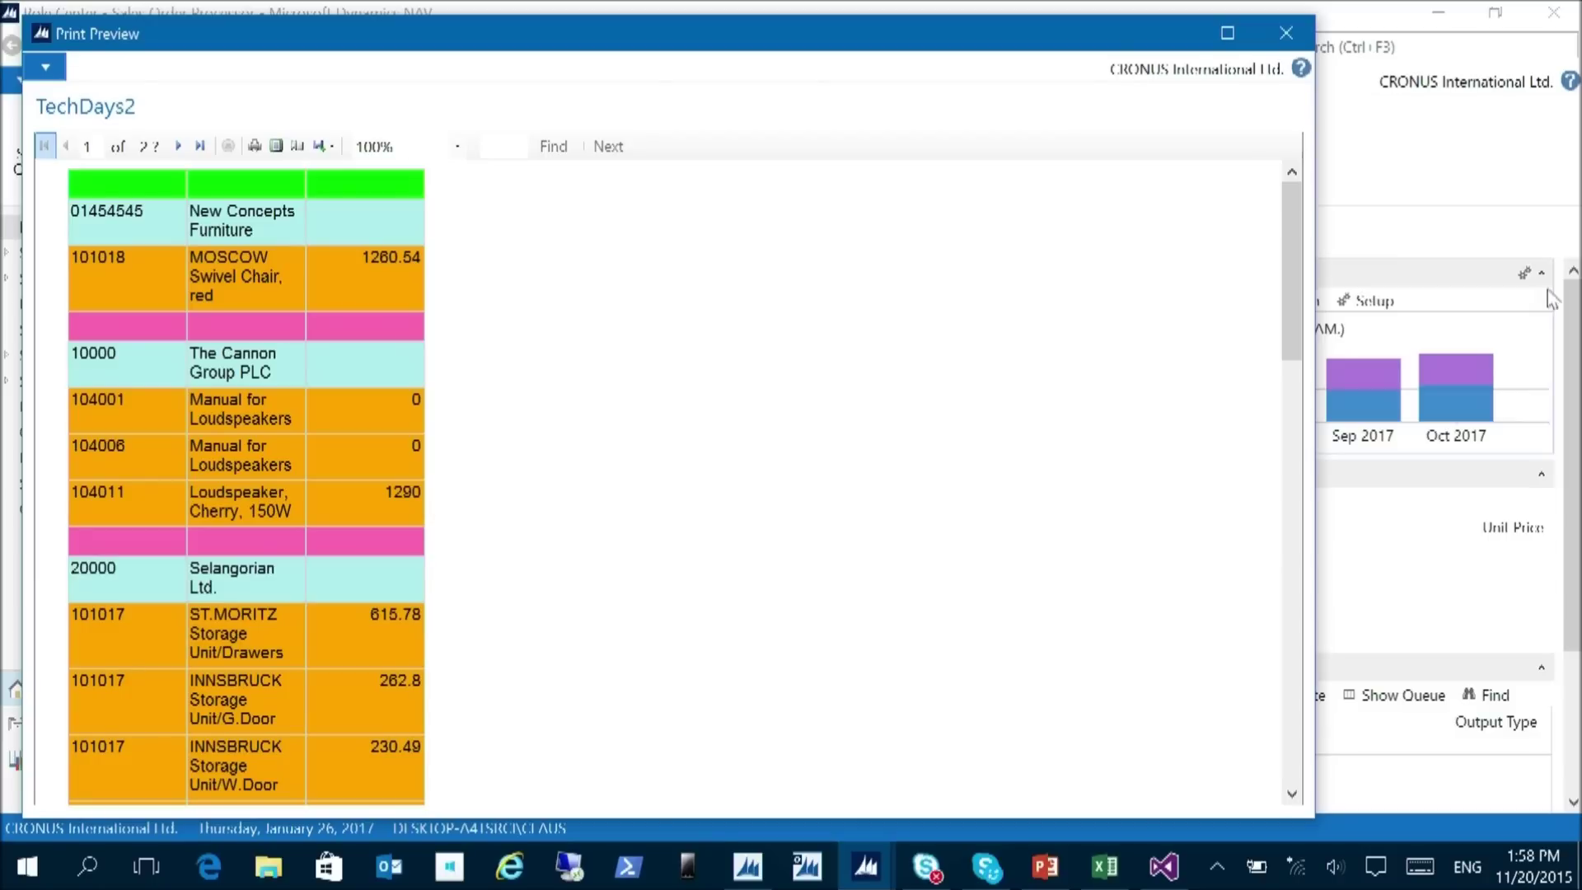
click(1287, 33)
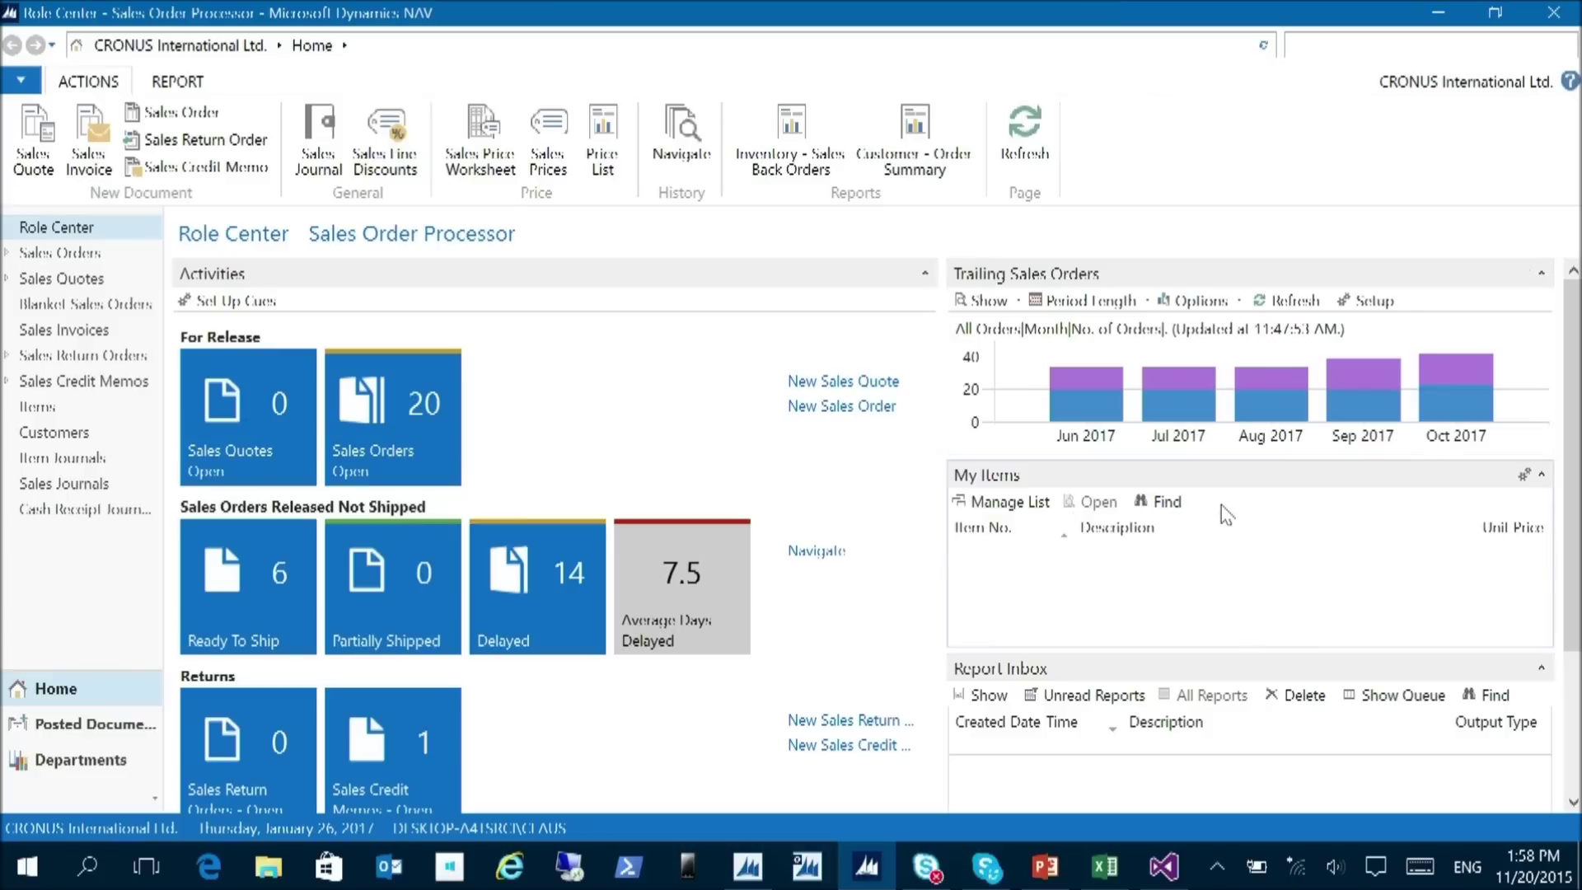
- Return to Visual Studio and insert the Amount_SalesLine field into the third cell of the pink group footer row
key(alt+Tab)
key(alt+Tab)
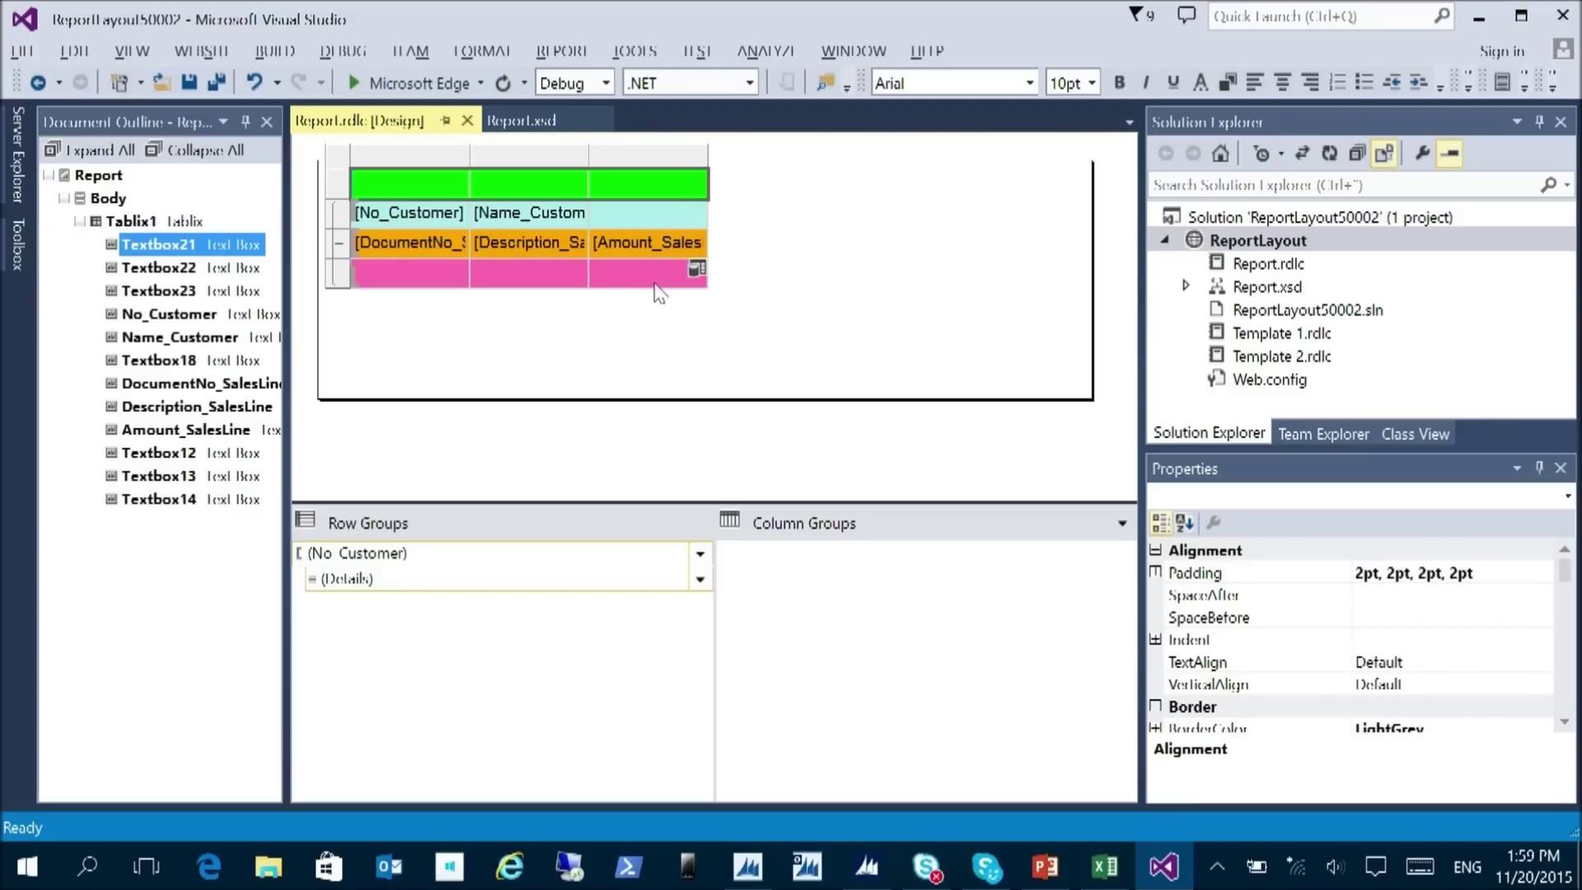
click(697, 269)
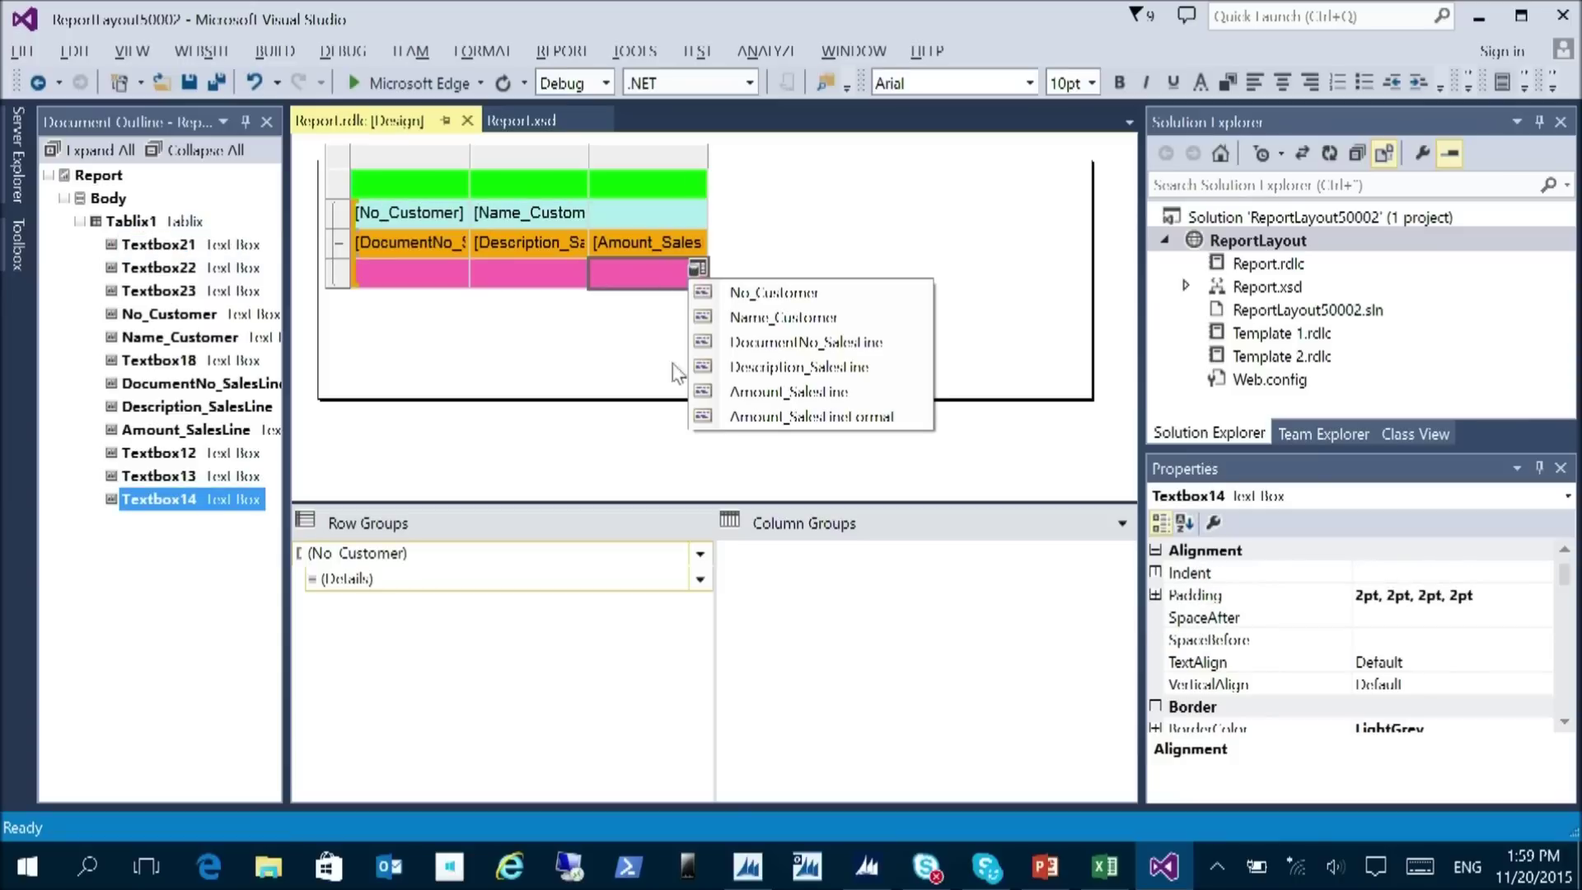
click(787, 390)
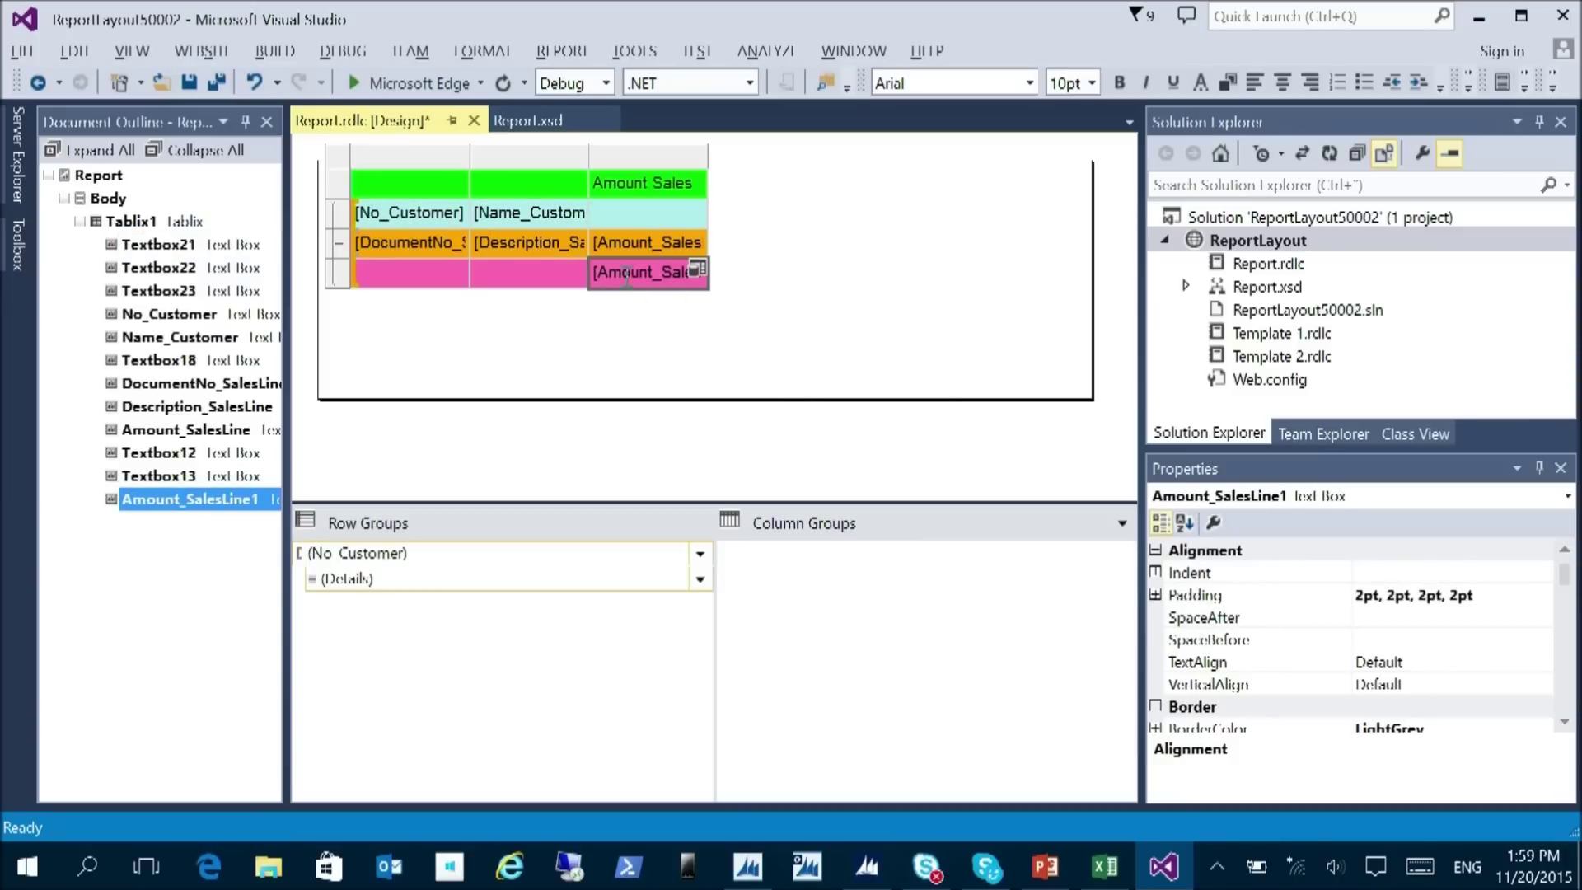
- Summarize the pink footer row's amount field by Sum, make it bold and save the layout
double_click(626, 271)
right_click(626, 272)
mouse_move(709, 389)
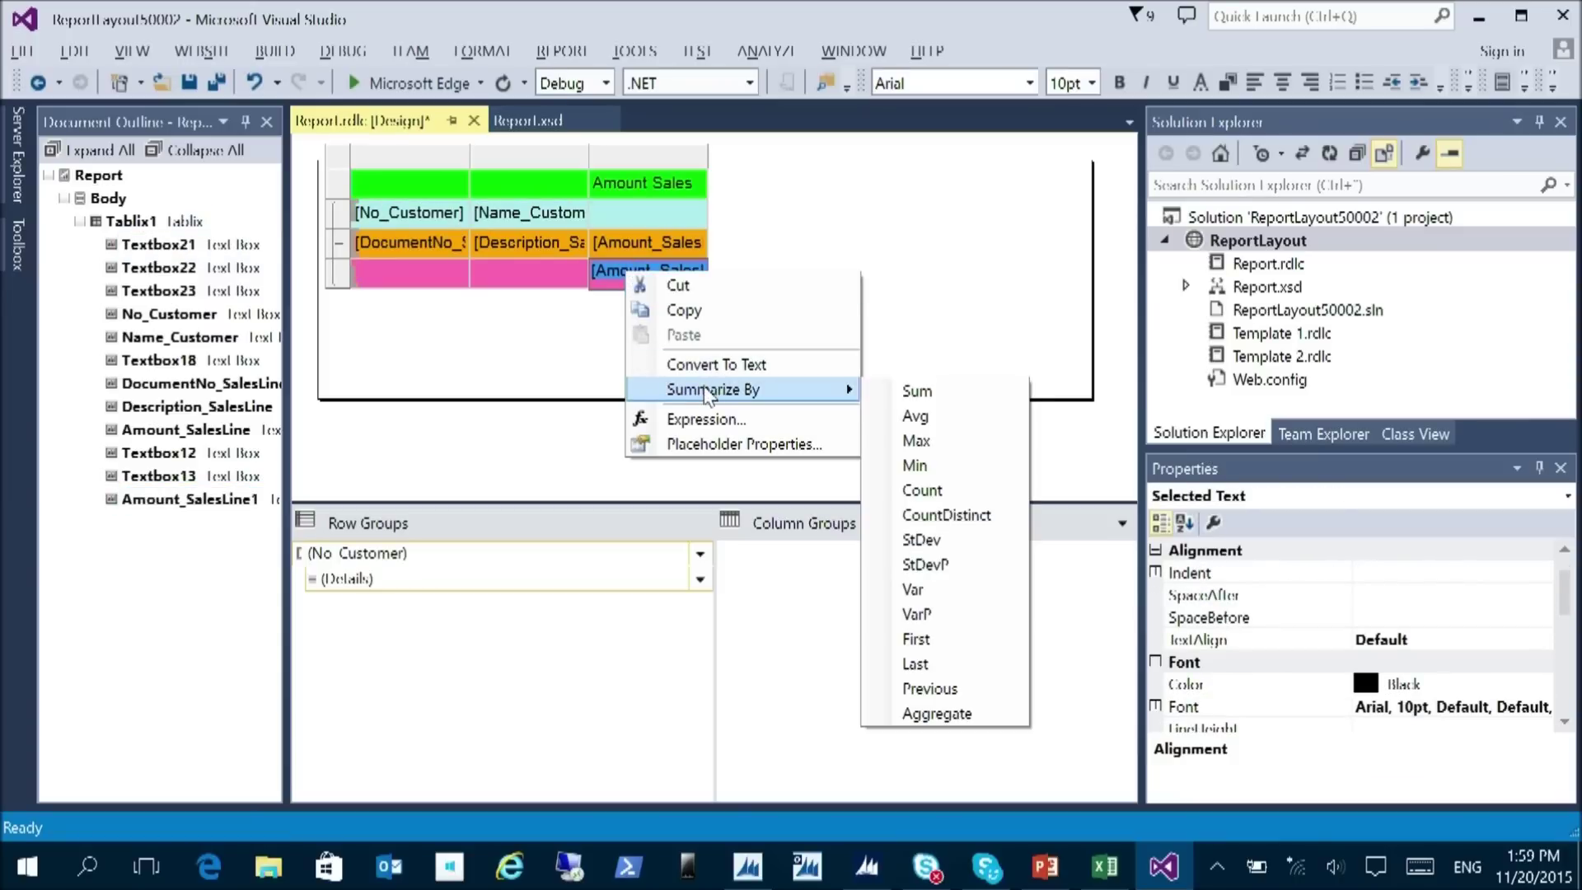
click(915, 391)
click(906, 307)
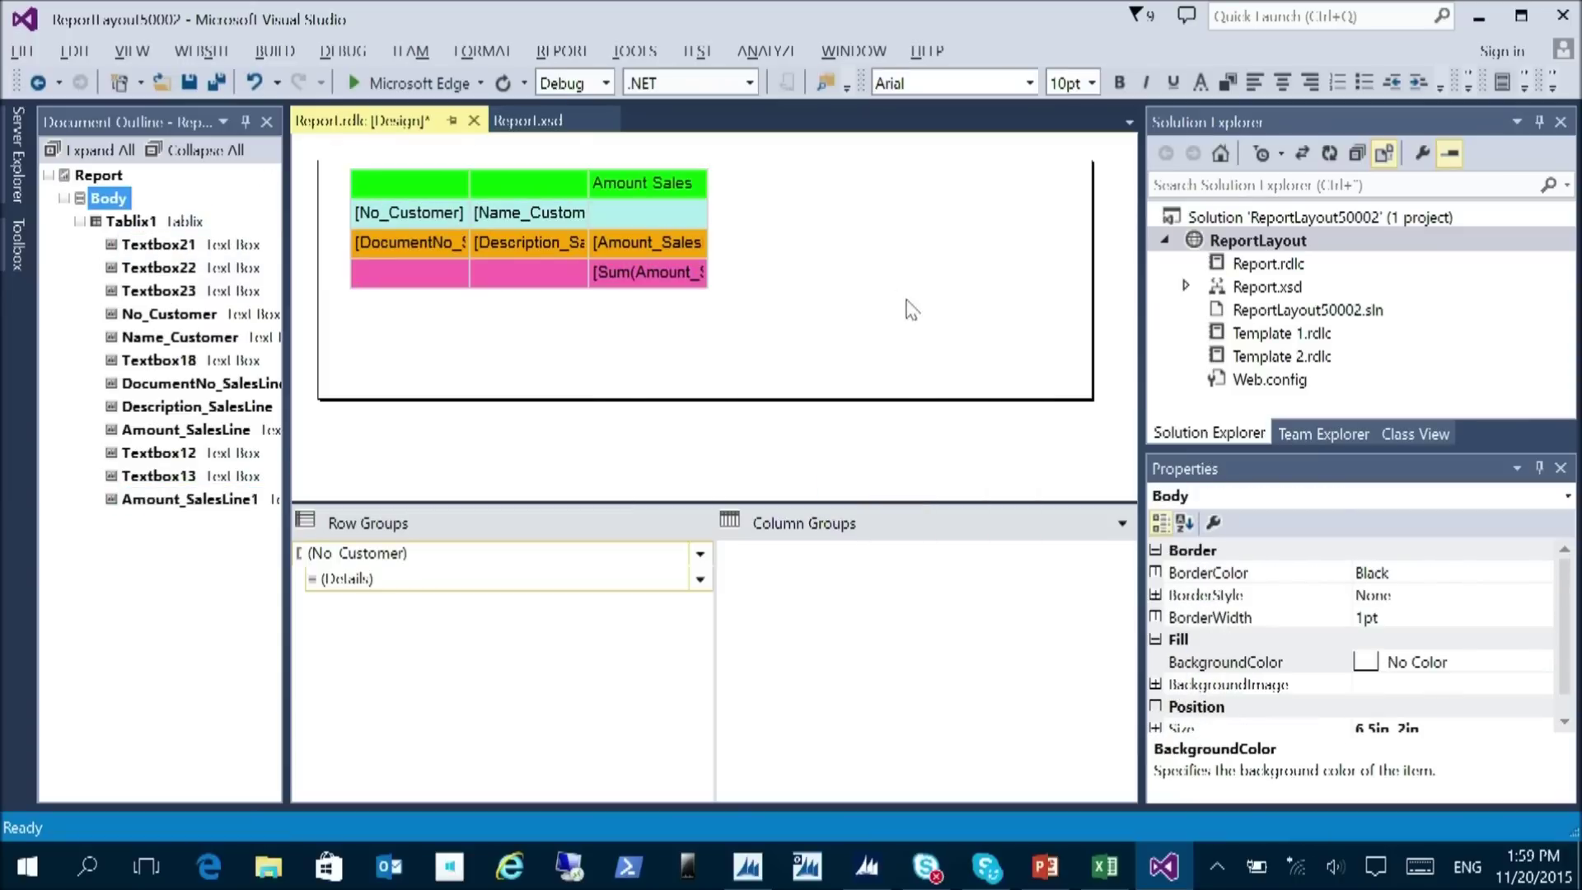
click(655, 276)
click(1116, 86)
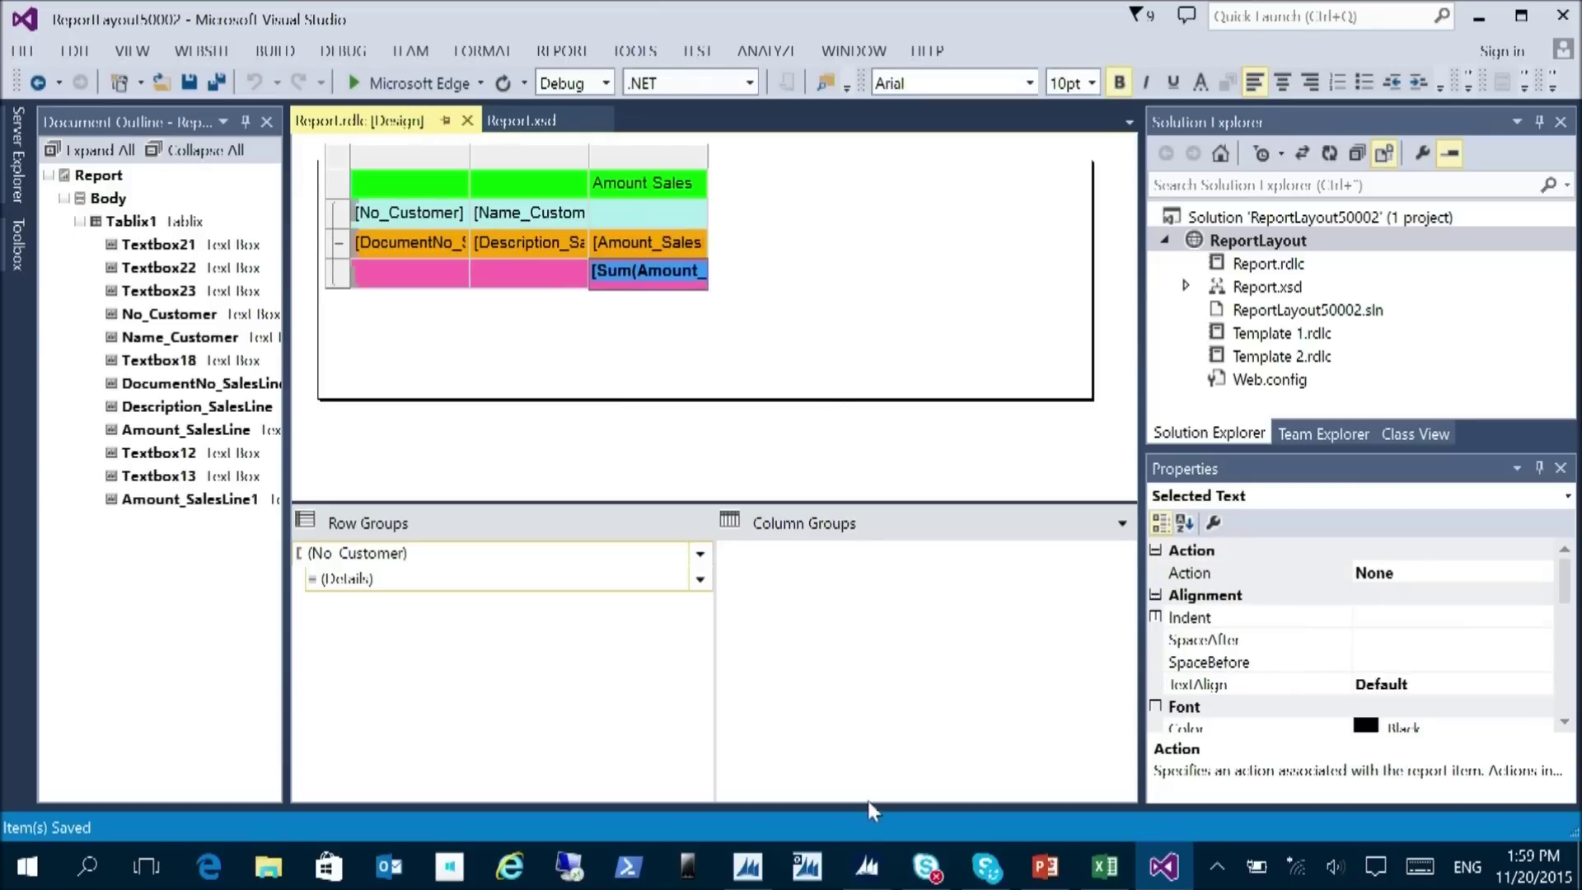
- Switch to the NAV Development Environment, save report 50002 with the updated layout and run TechDays2 in the NAV client
key(alt+Tab)
key(alt+Tab)
key(alt+Tab)
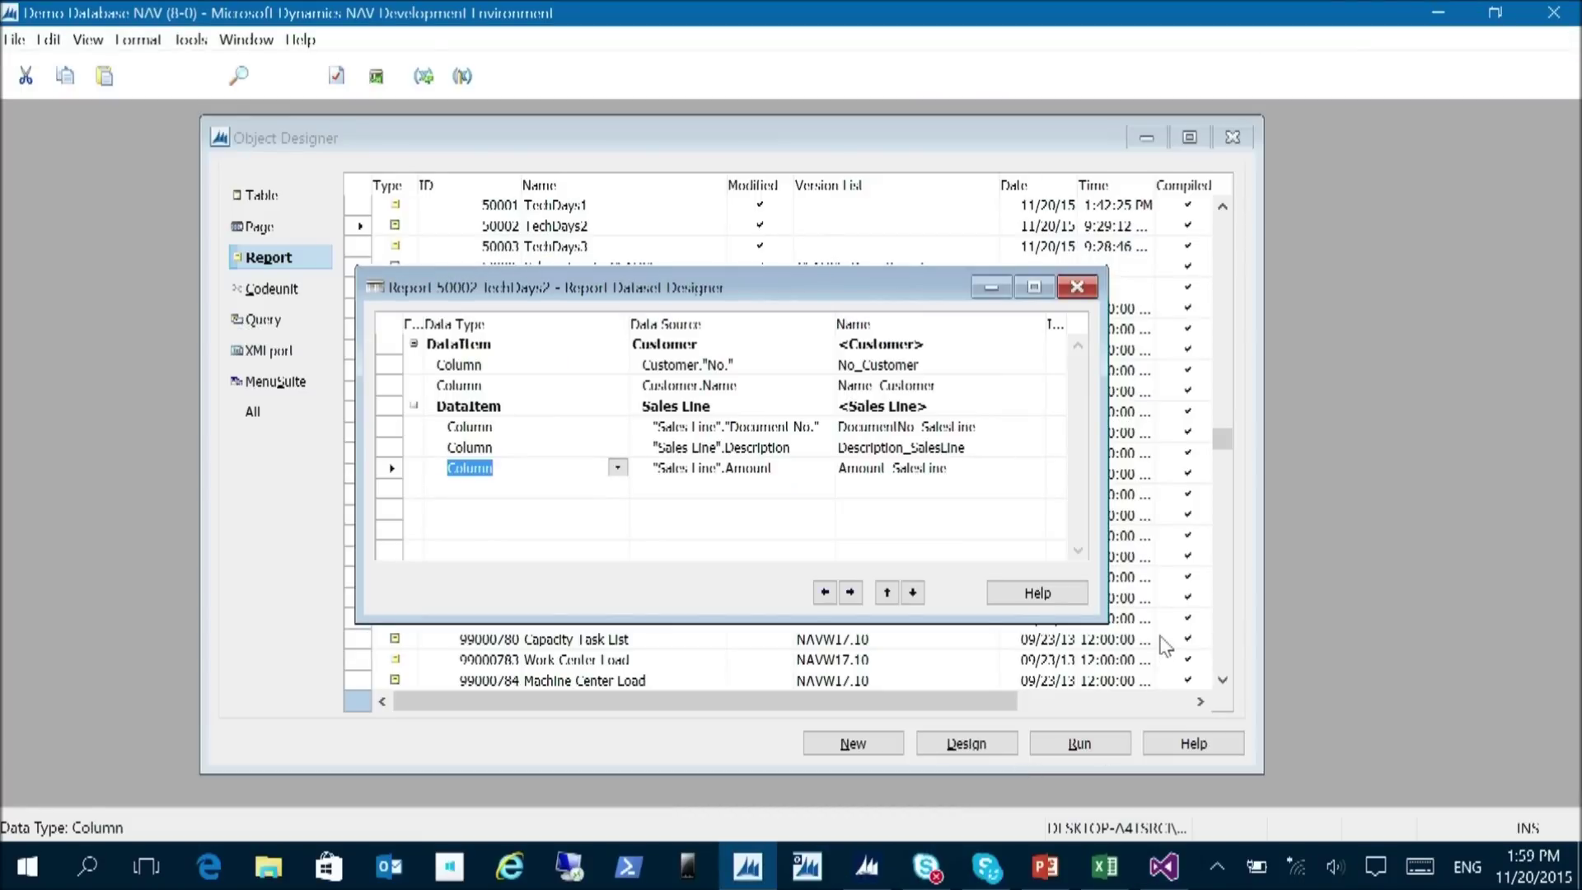
key(Return)
key(Escape)
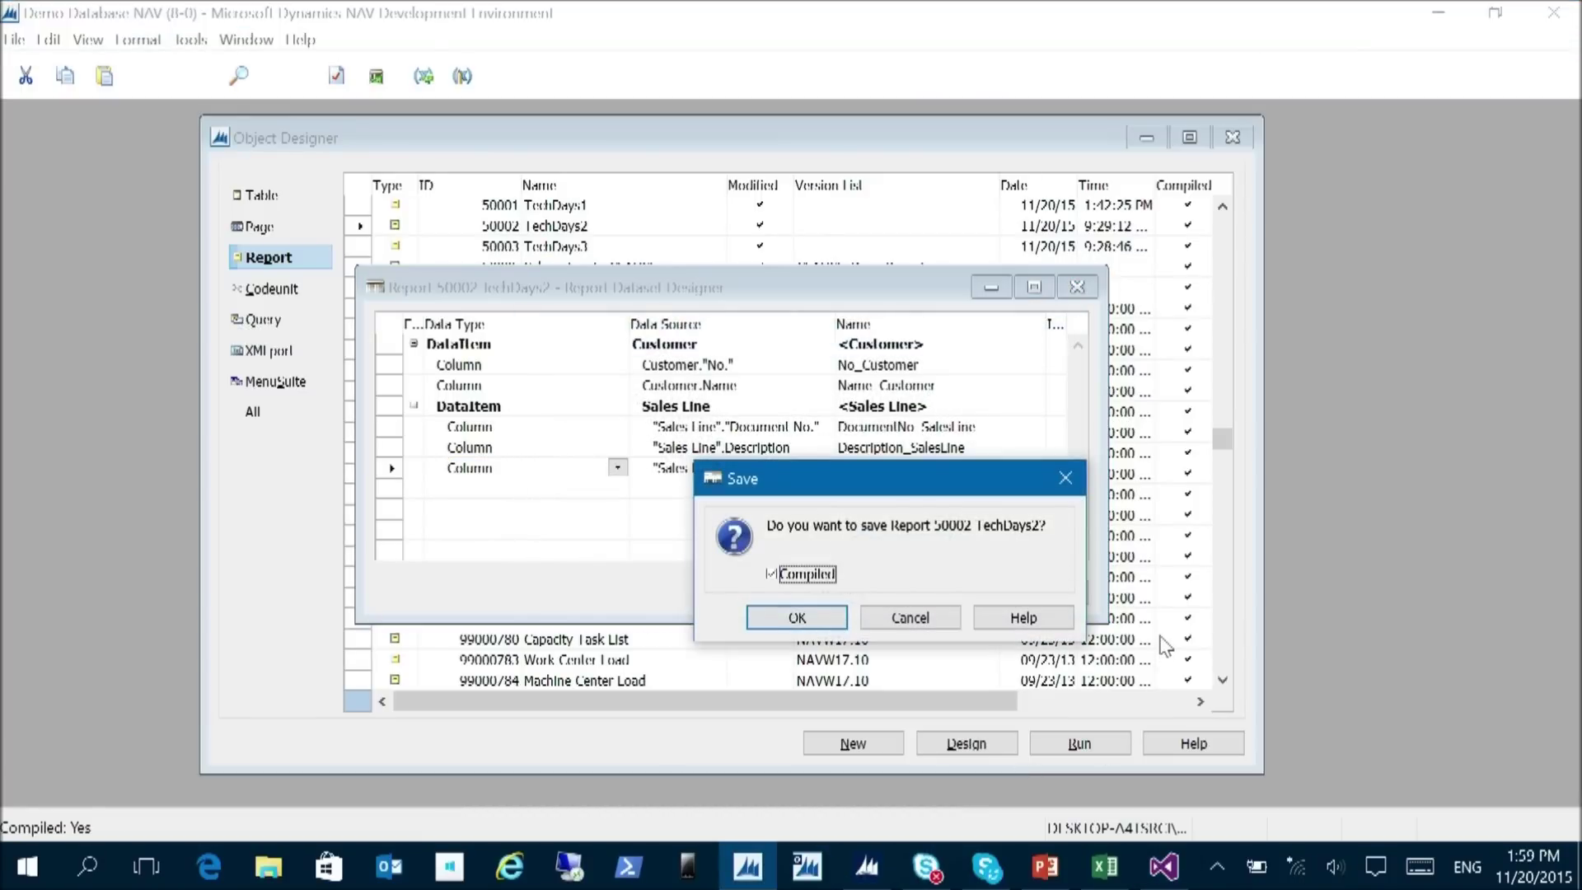
key(Escape)
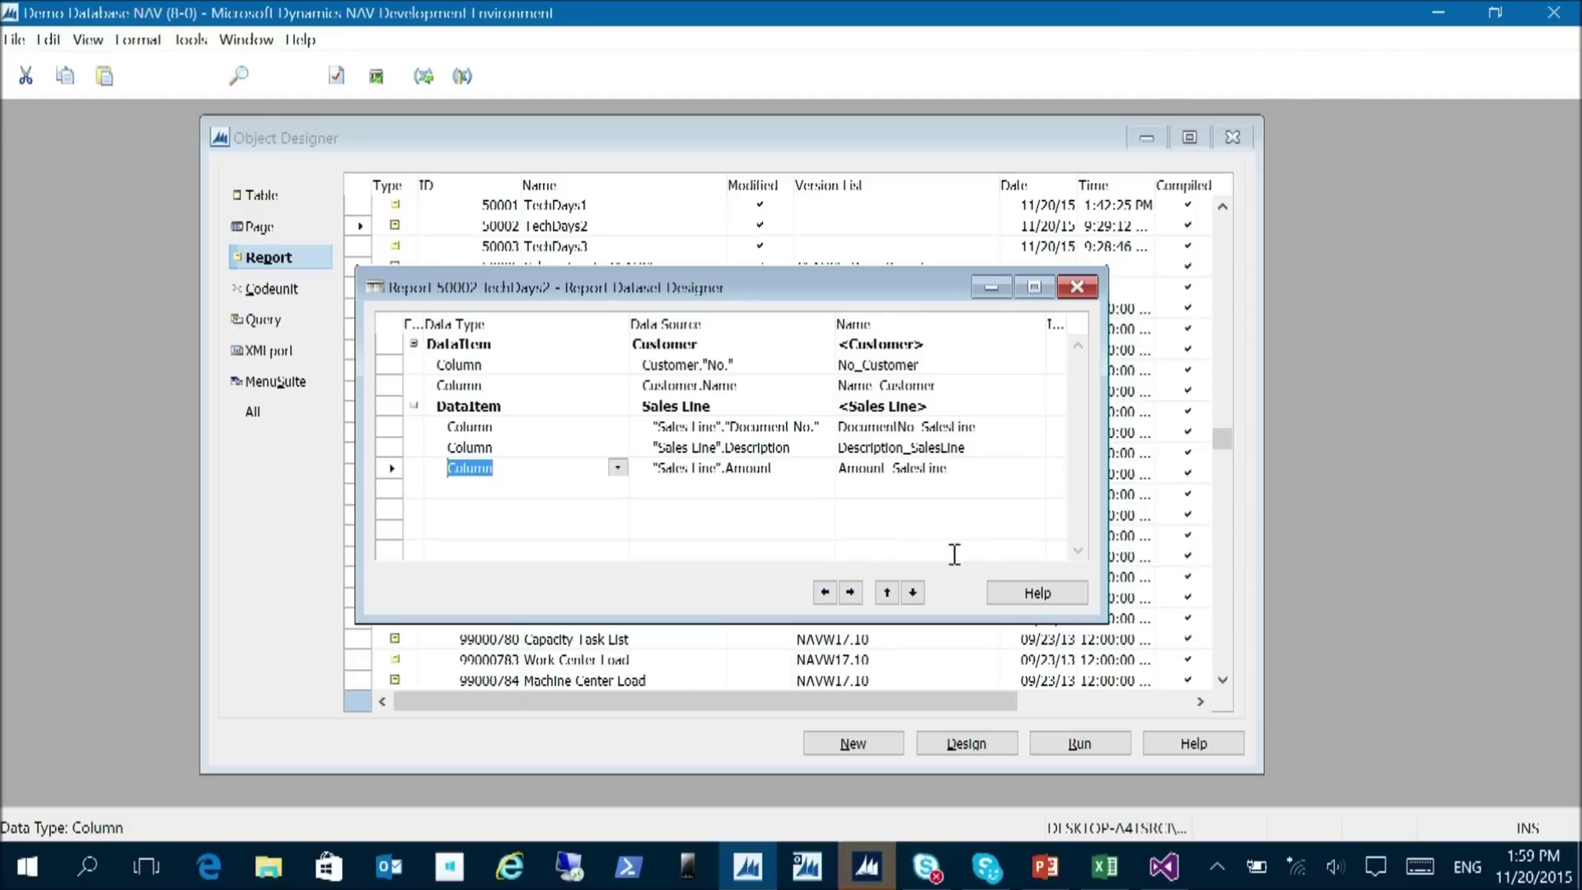
click(867, 865)
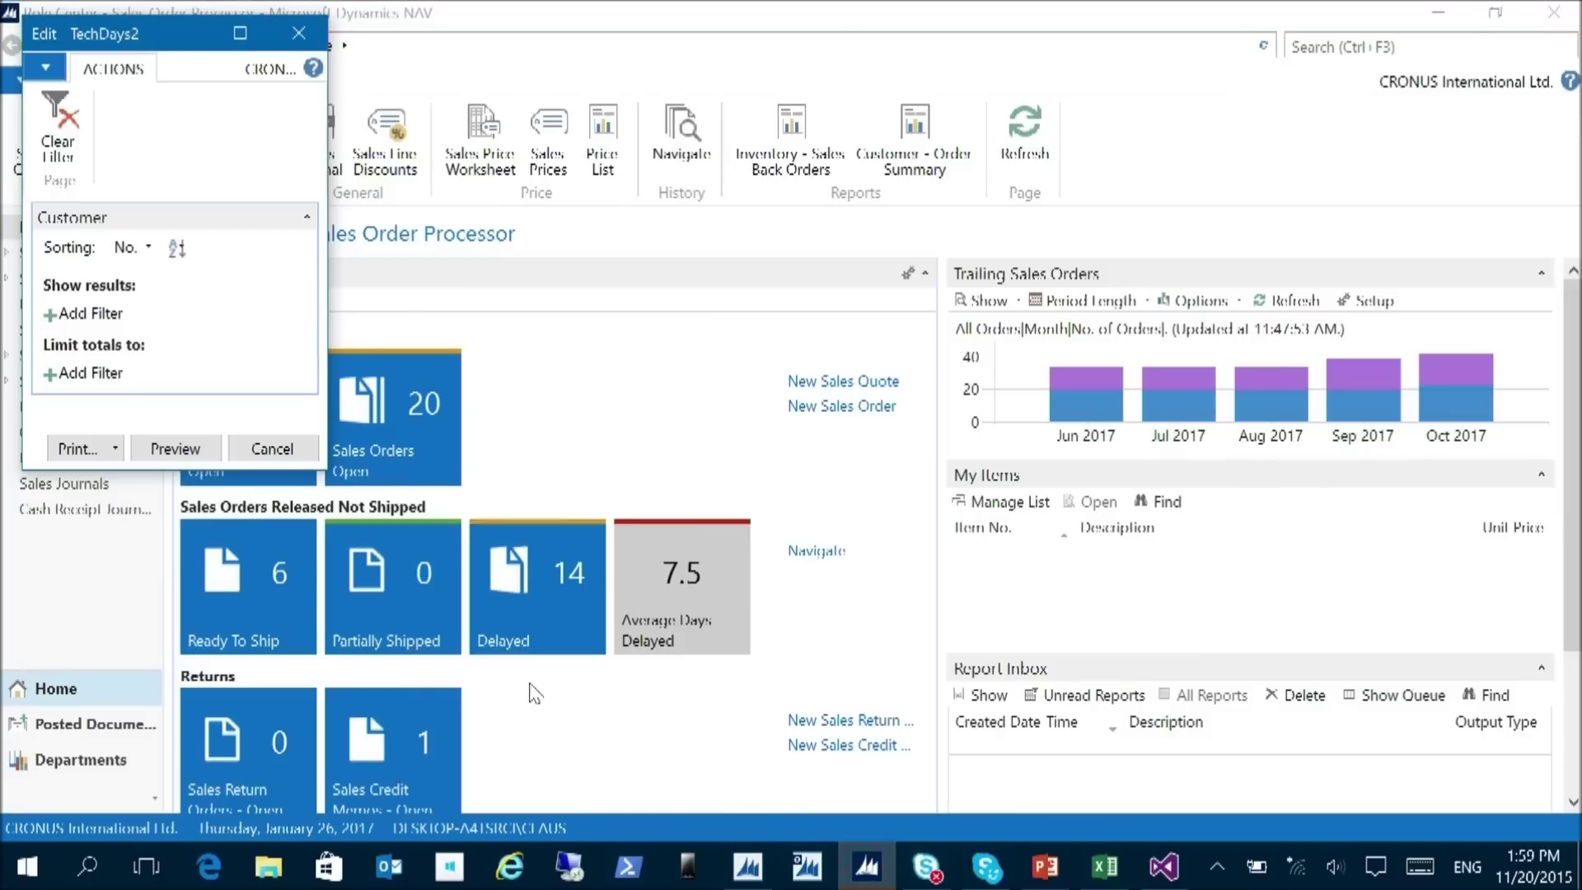
- Preview TechDays2, examine the customer totals in the pink rows and close the preview
click(174, 449)
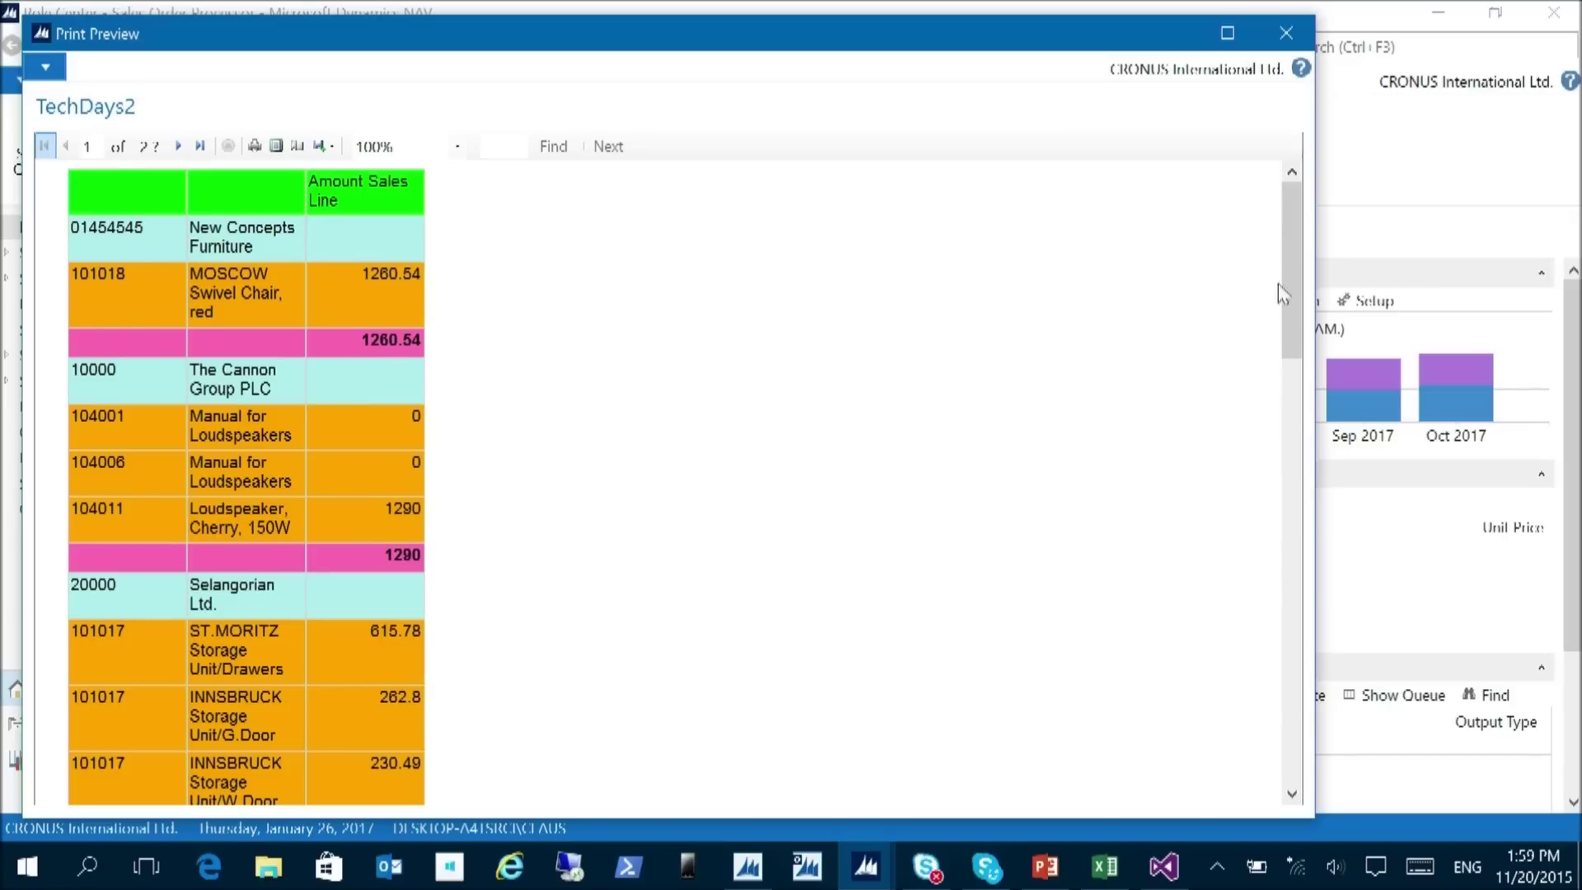
drag(1283, 245, 1292, 449)
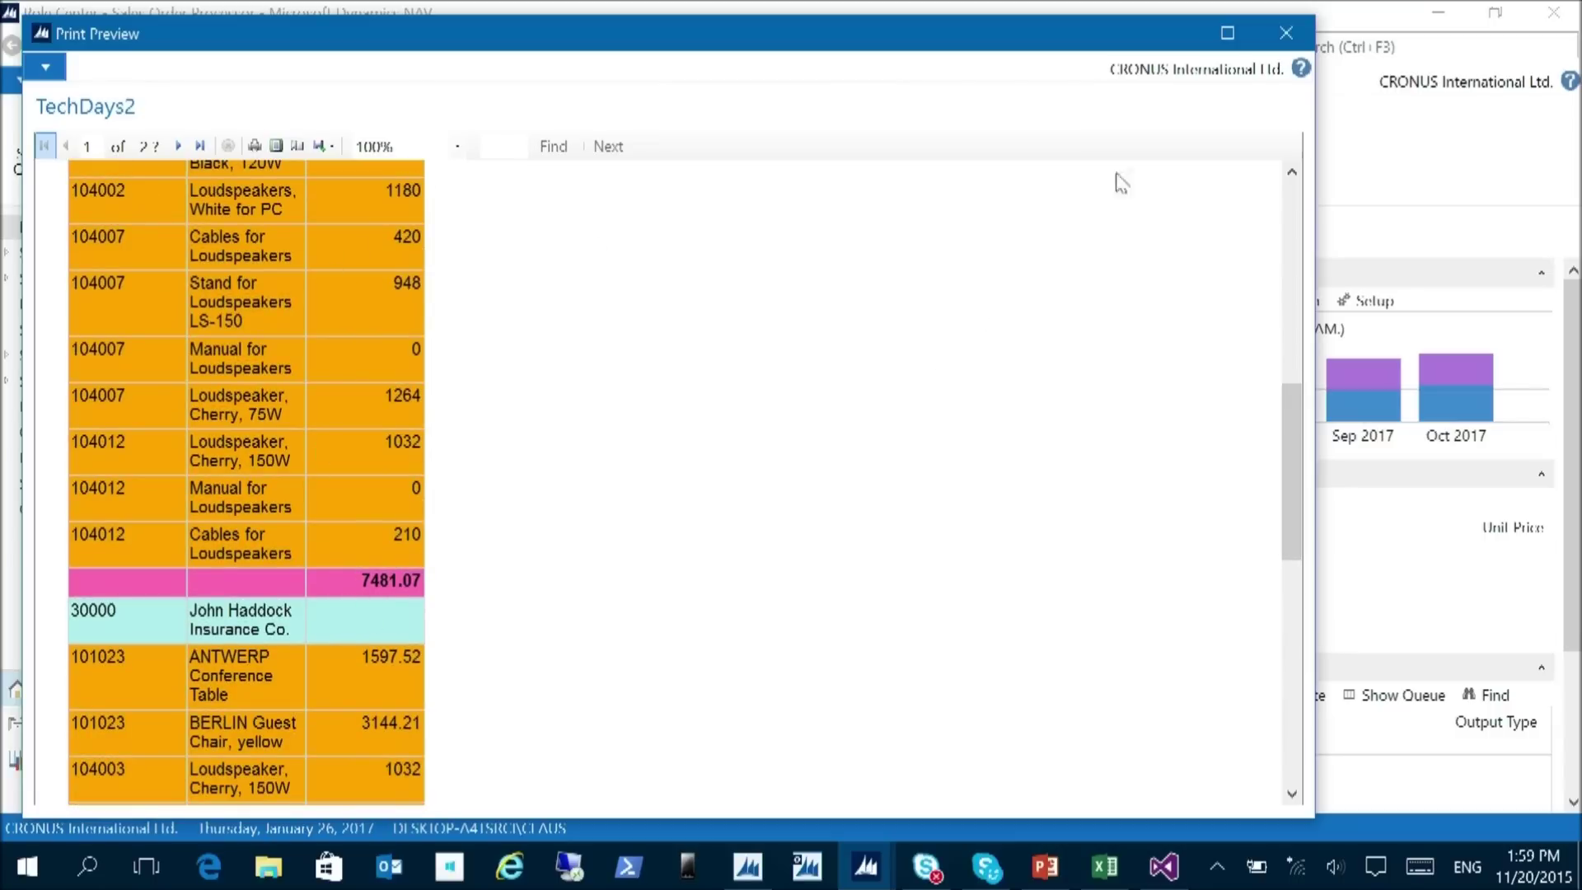
click(1286, 33)
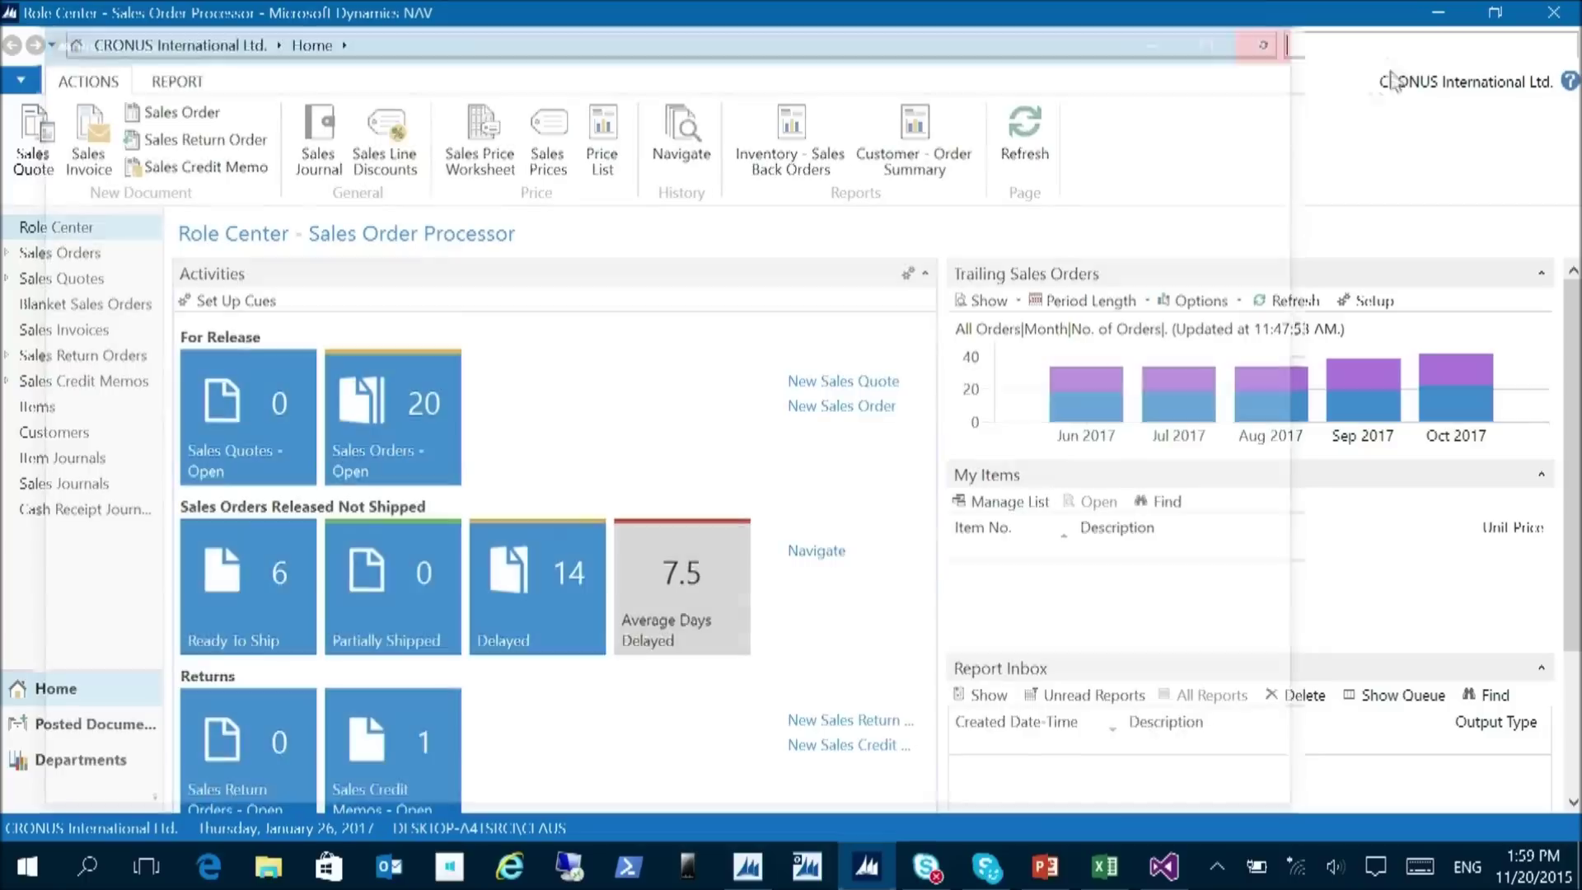
- Return to Visual Studio and insert the Amount_SalesLine field into the third cell of the turquoise group header row
key(alt+Tab)
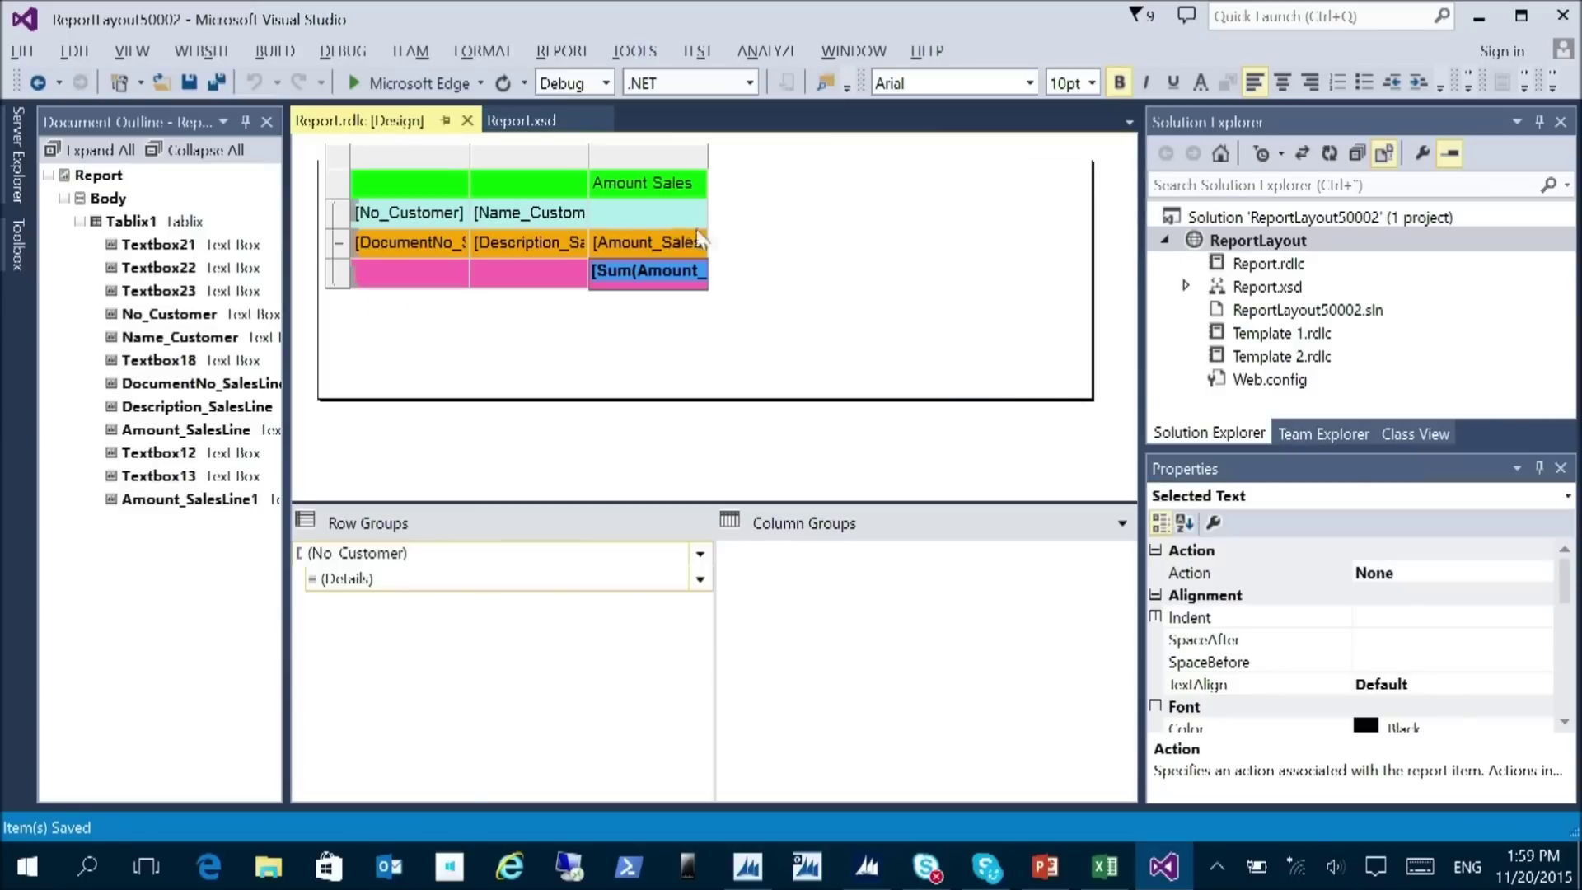
click(628, 212)
click(697, 209)
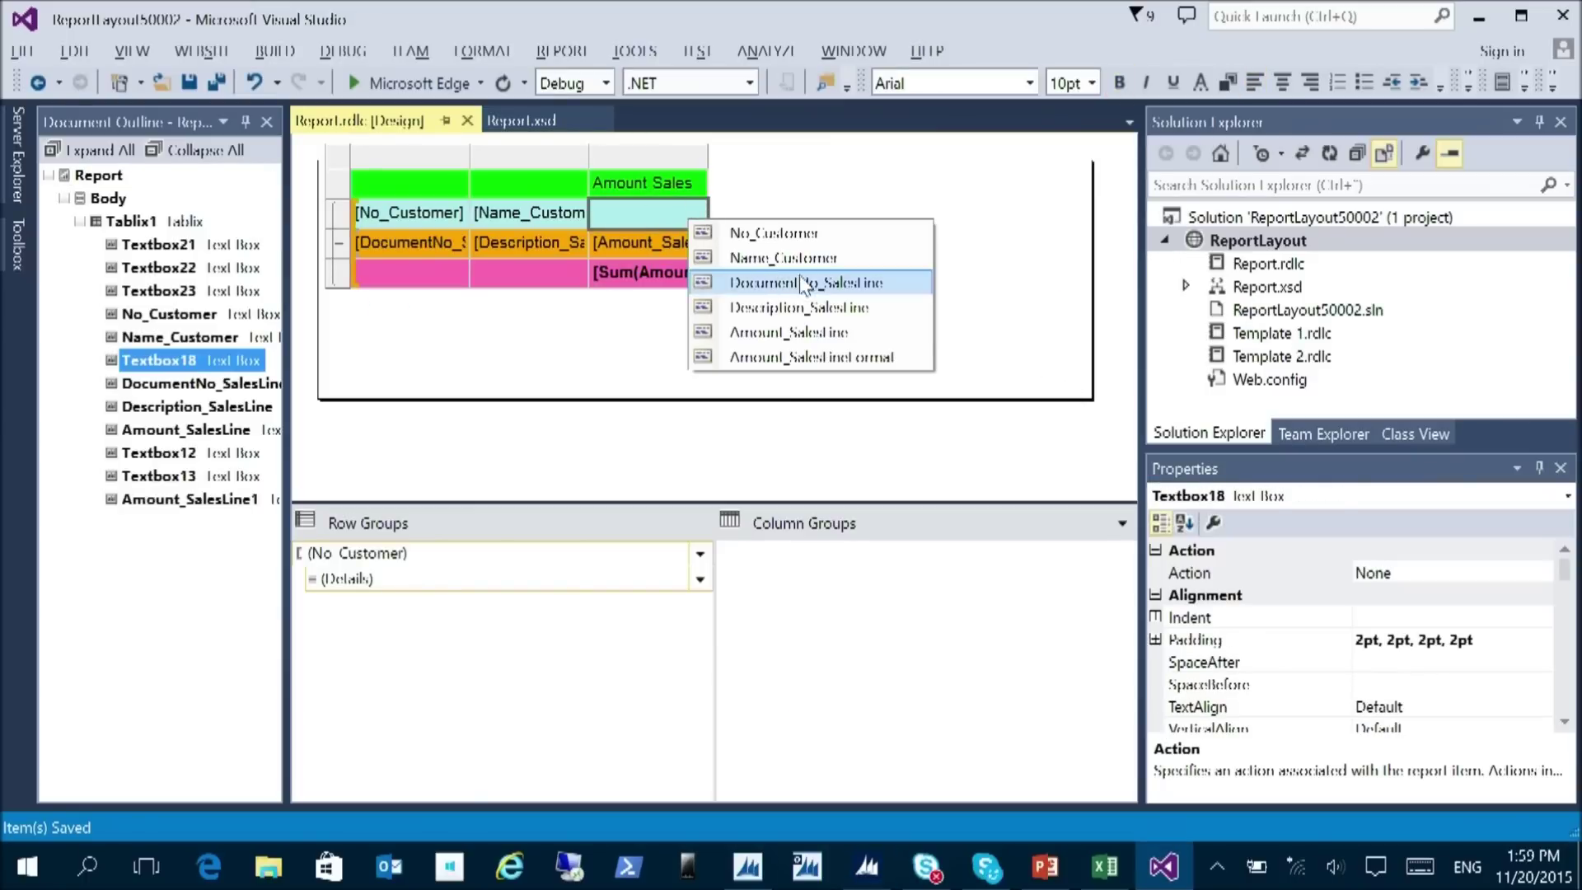
click(790, 332)
right_click(701, 214)
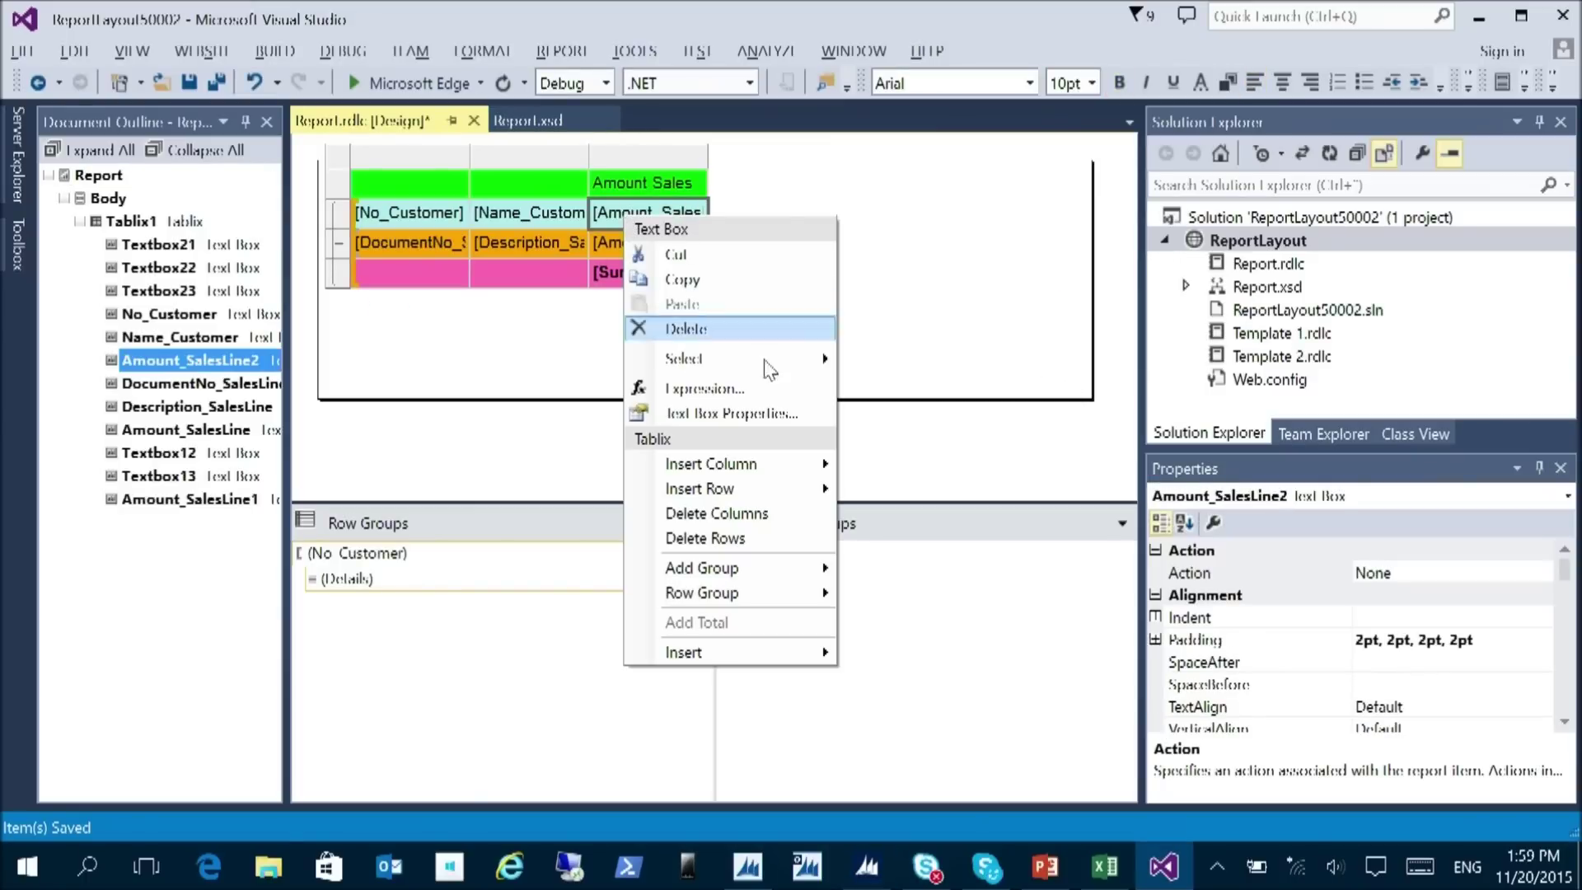
click(815, 221)
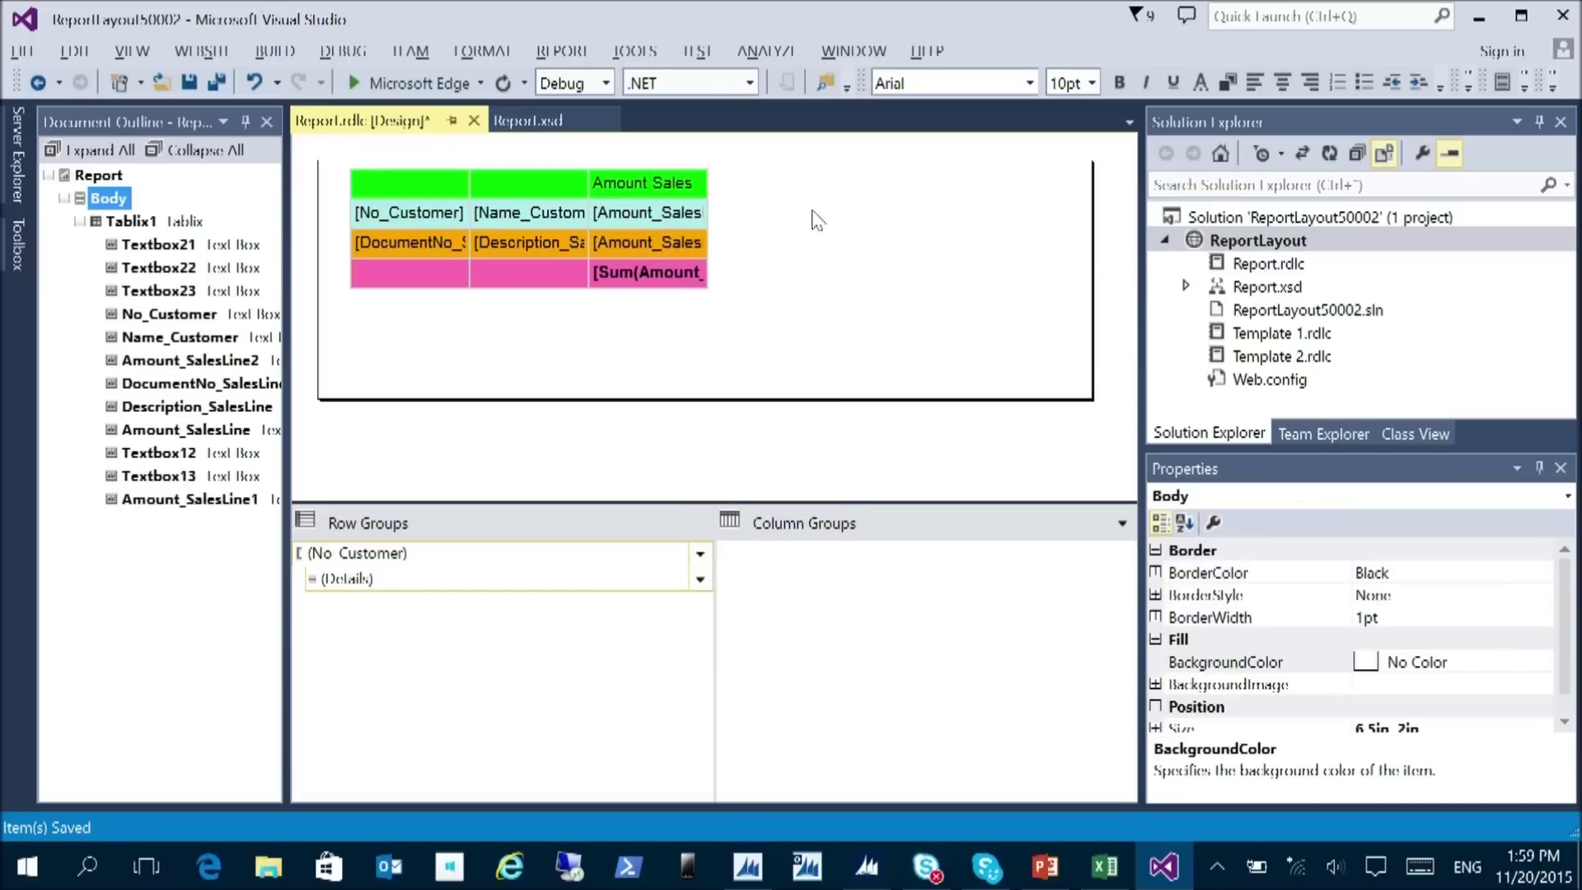
- Summarize the turquoise header row's amount field by Sum and make it bold
click(647, 212)
right_click(639, 214)
mouse_move(721, 338)
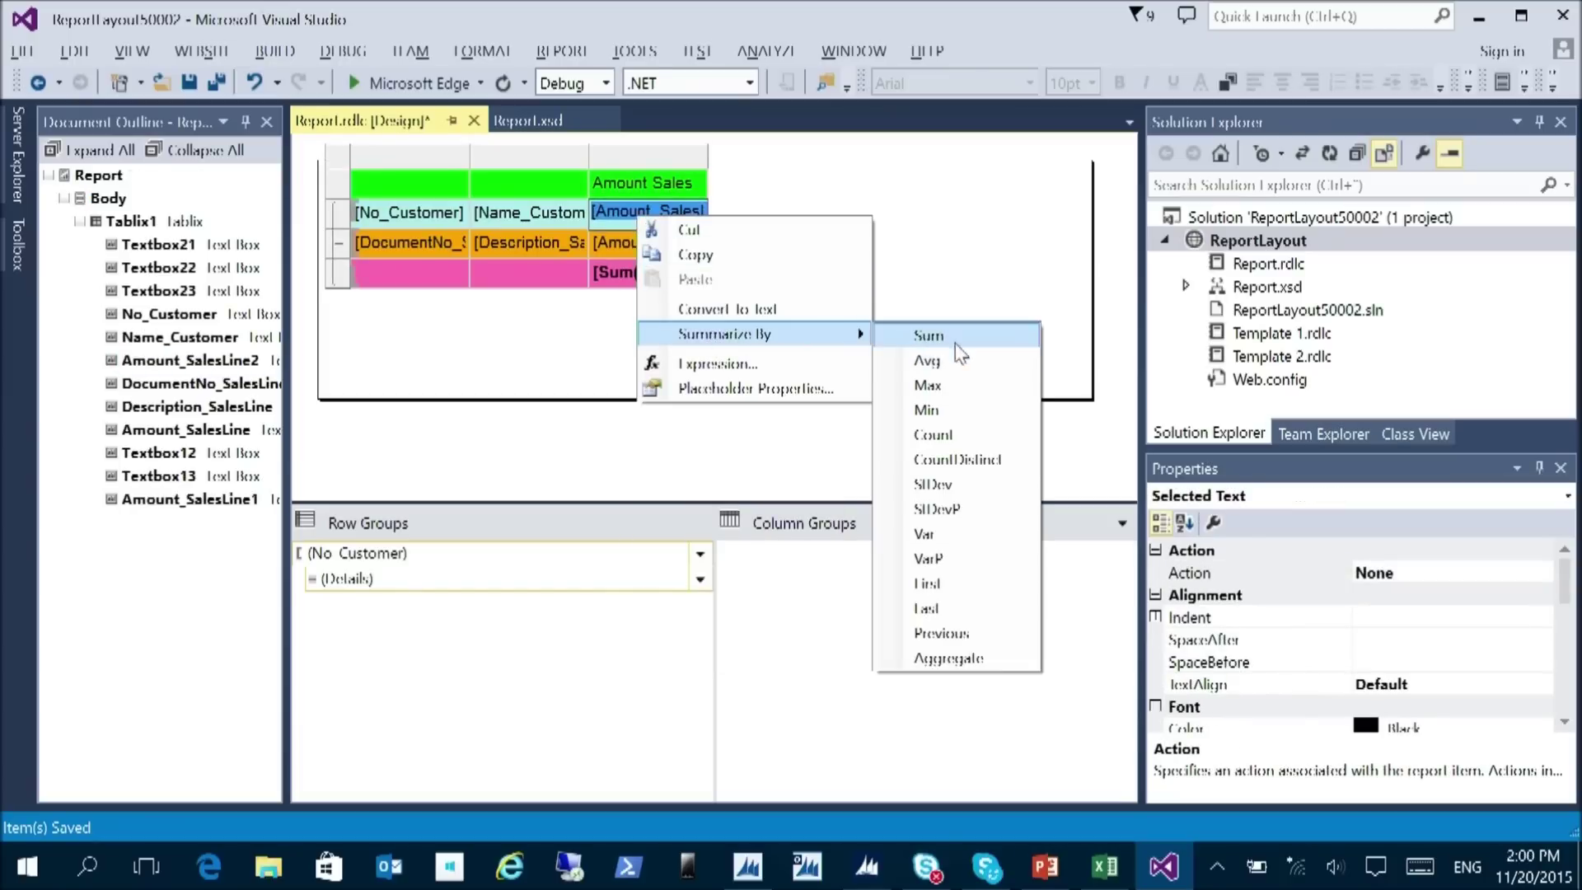
click(928, 336)
click(798, 297)
click(657, 224)
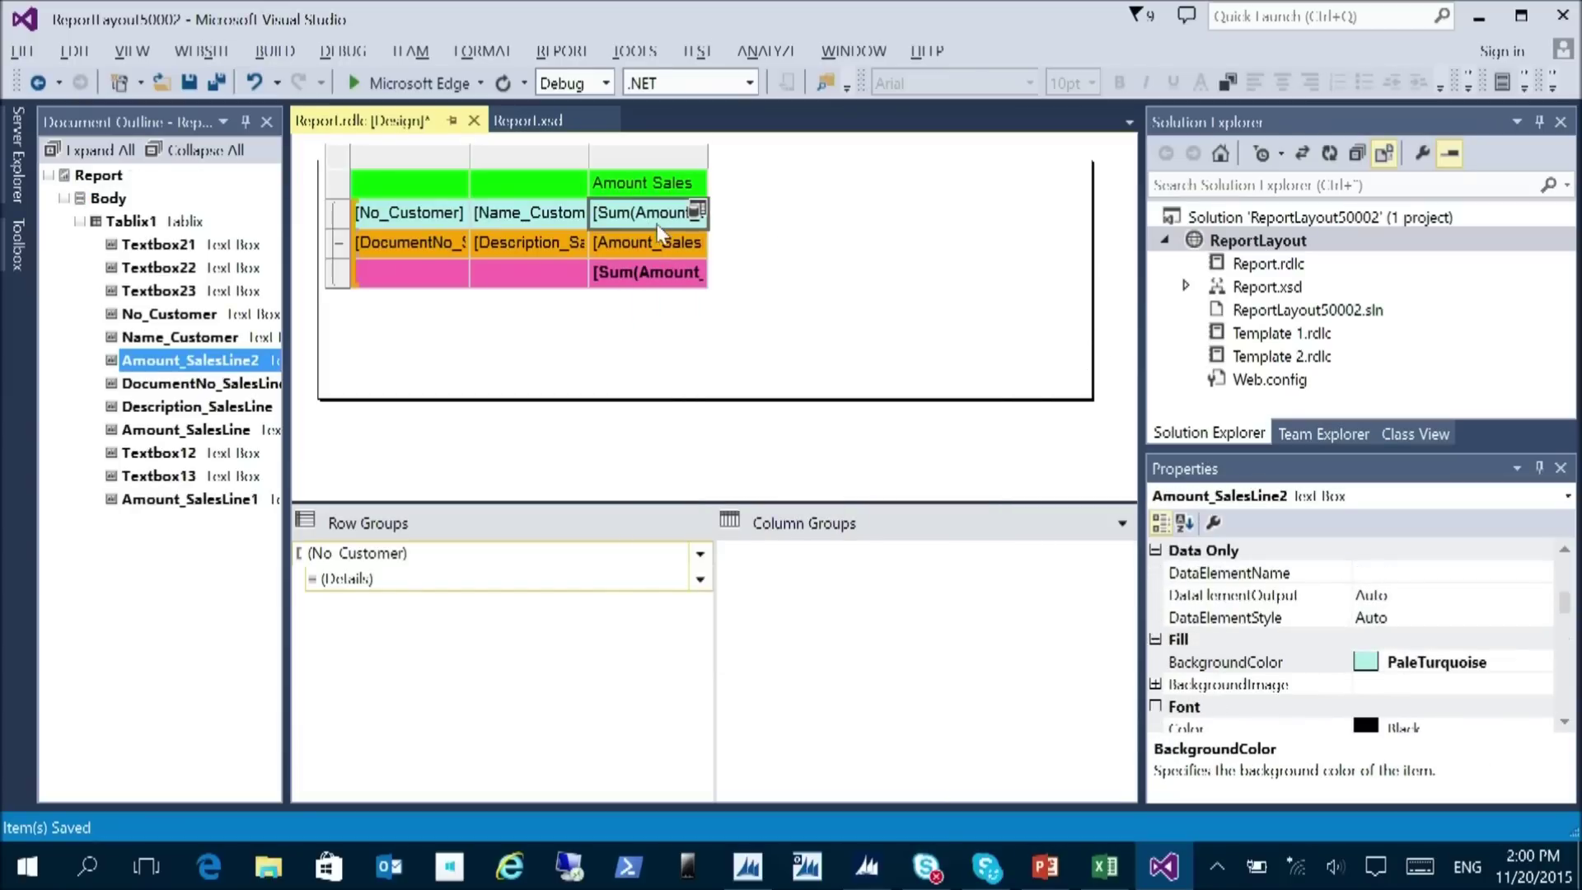
key(ctrl+b)
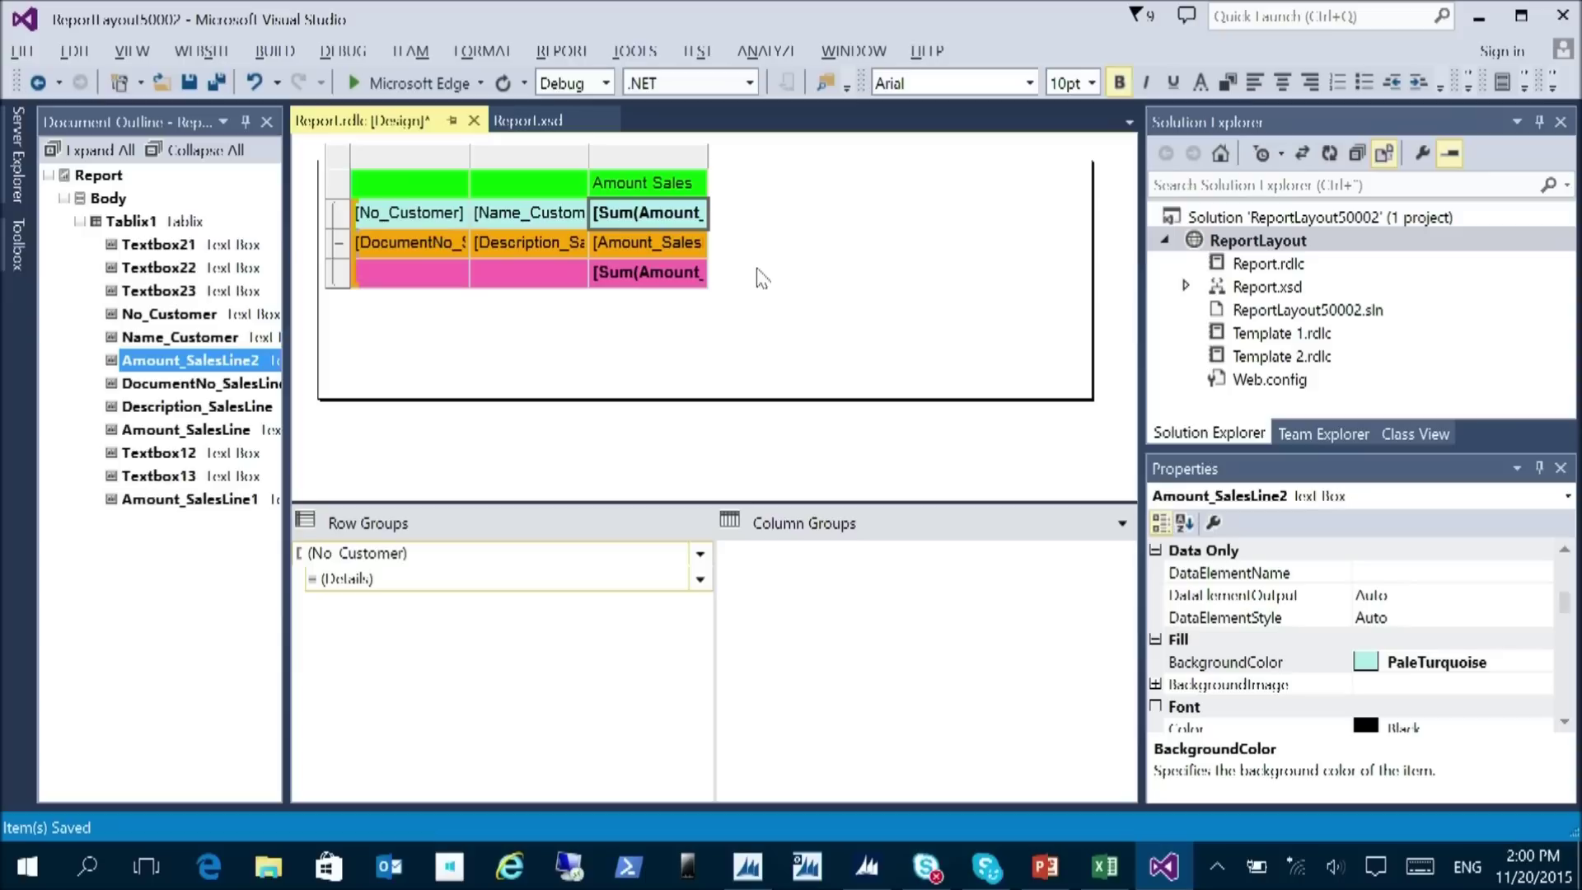
- Insert a new column to the right of the amount column and select its turquoise group header cell
right_click(665, 161)
mouse_move(762, 175)
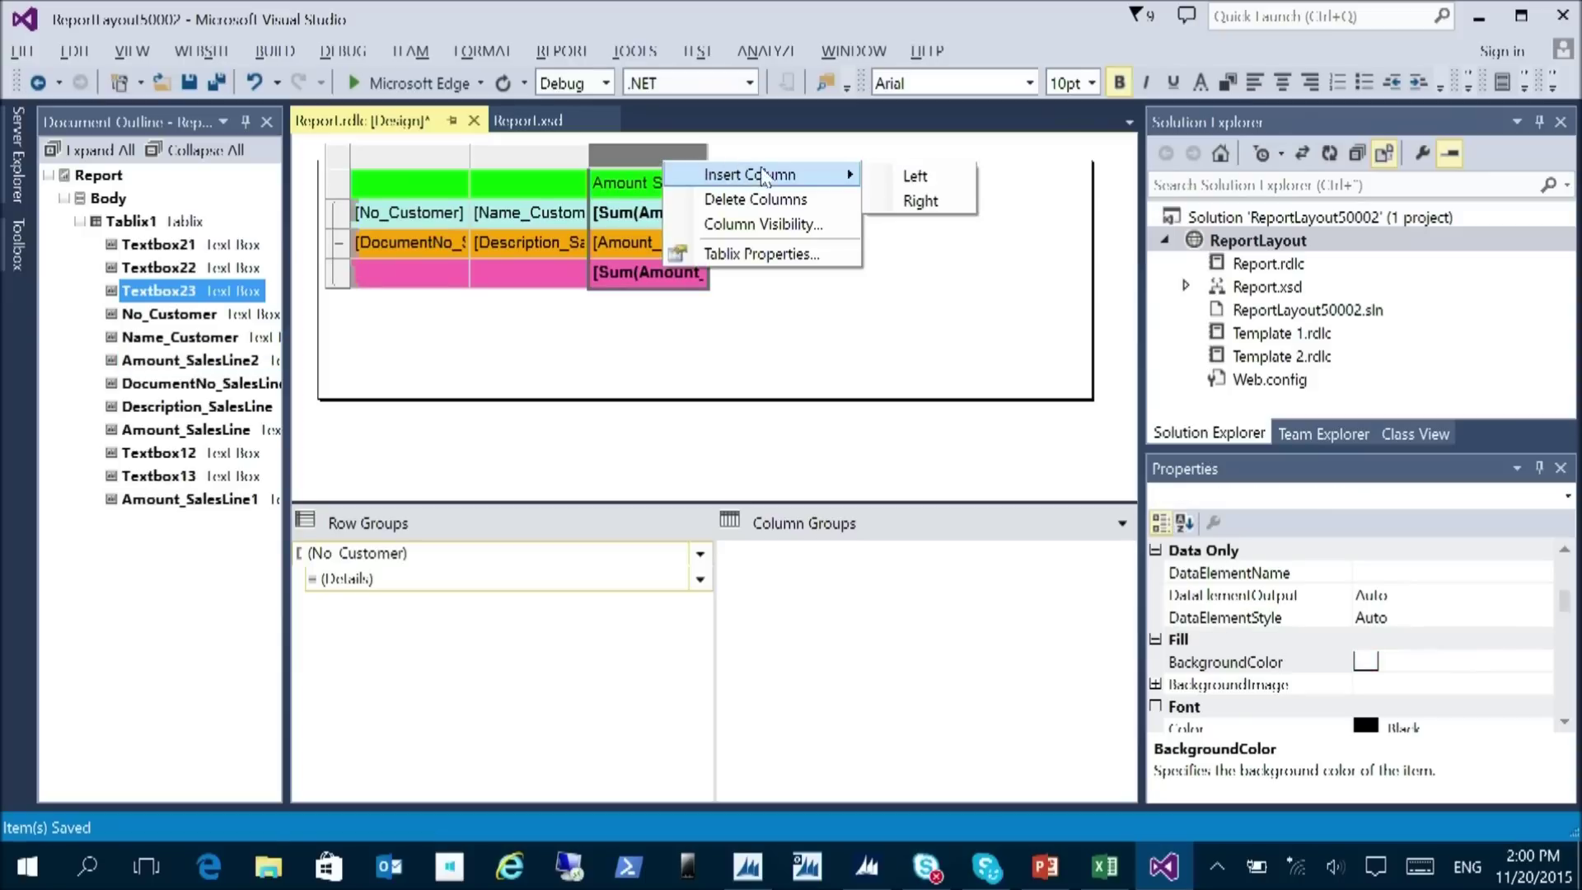
click(955, 205)
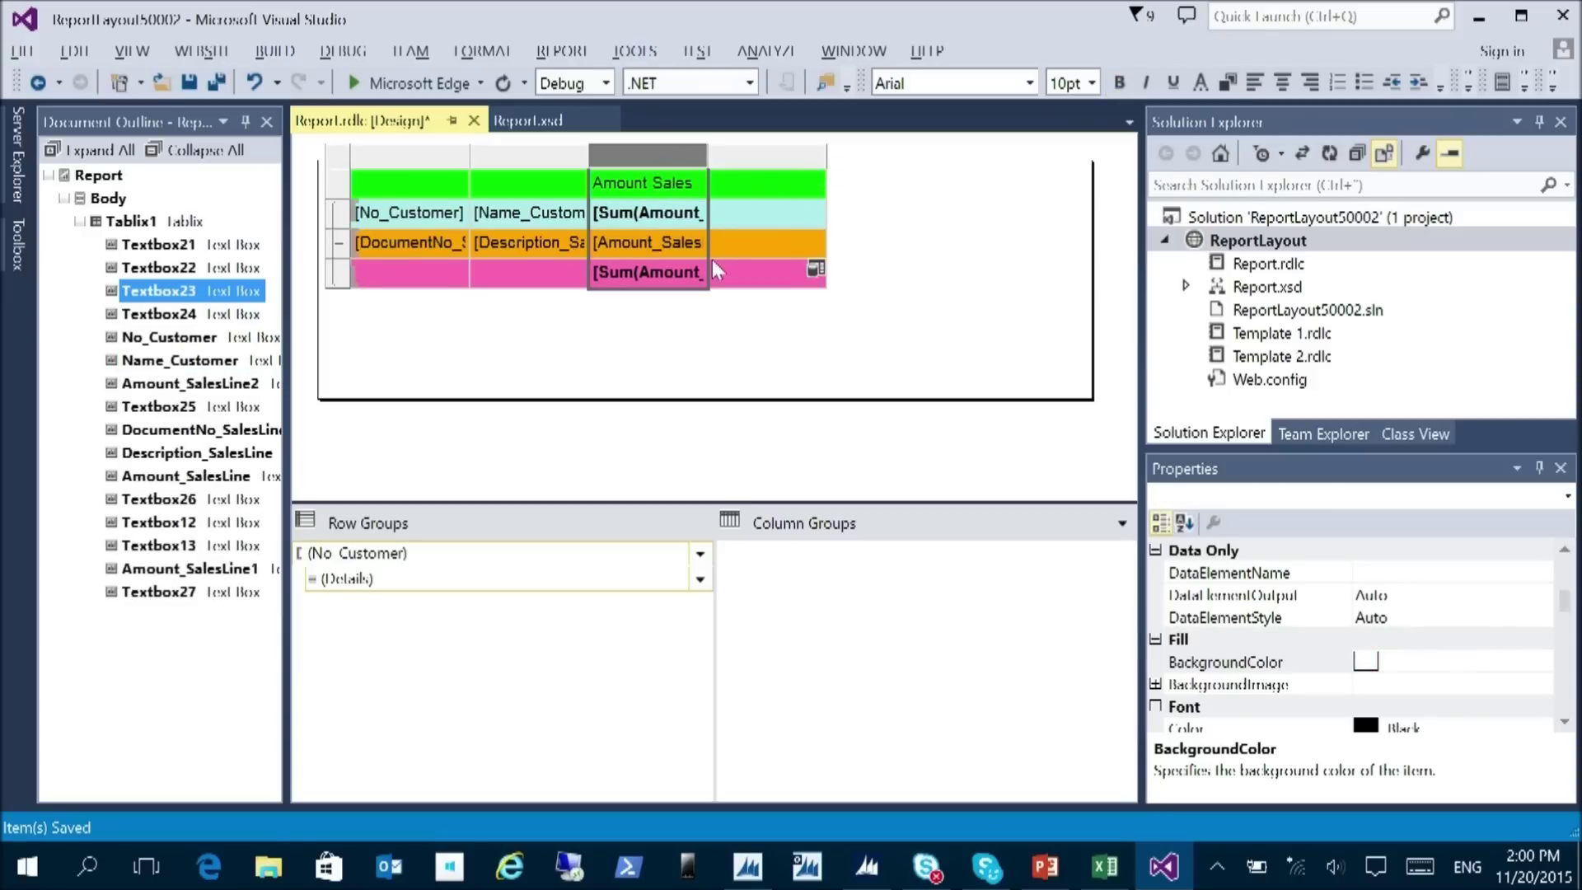
click(758, 220)
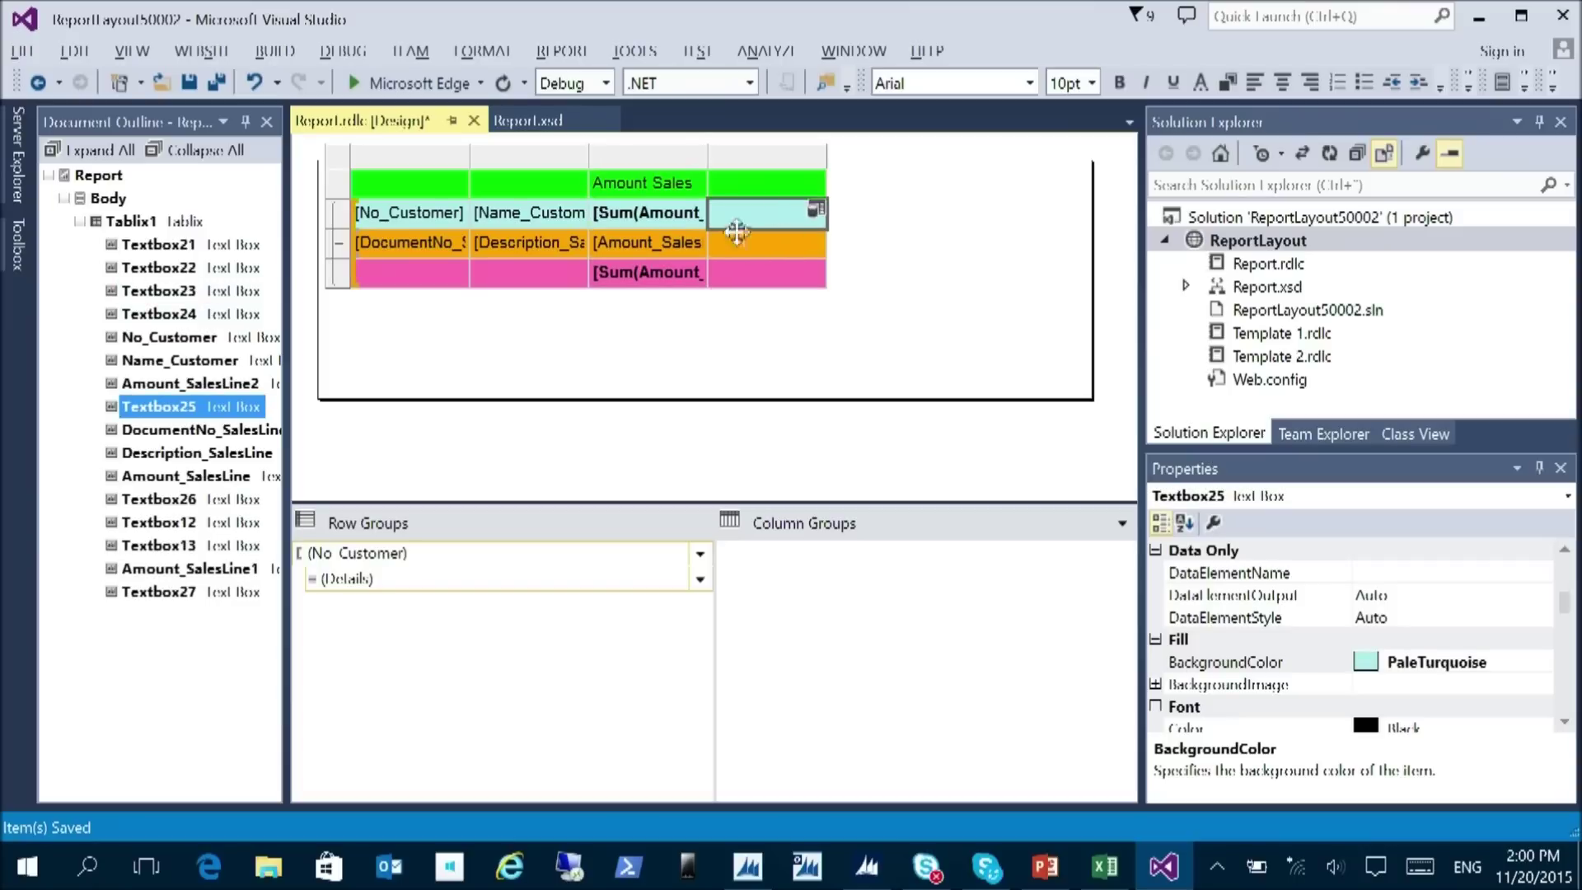
- Insert the Amount_SalesLine field into the fourth cell of the turquoise group header row
click(813, 210)
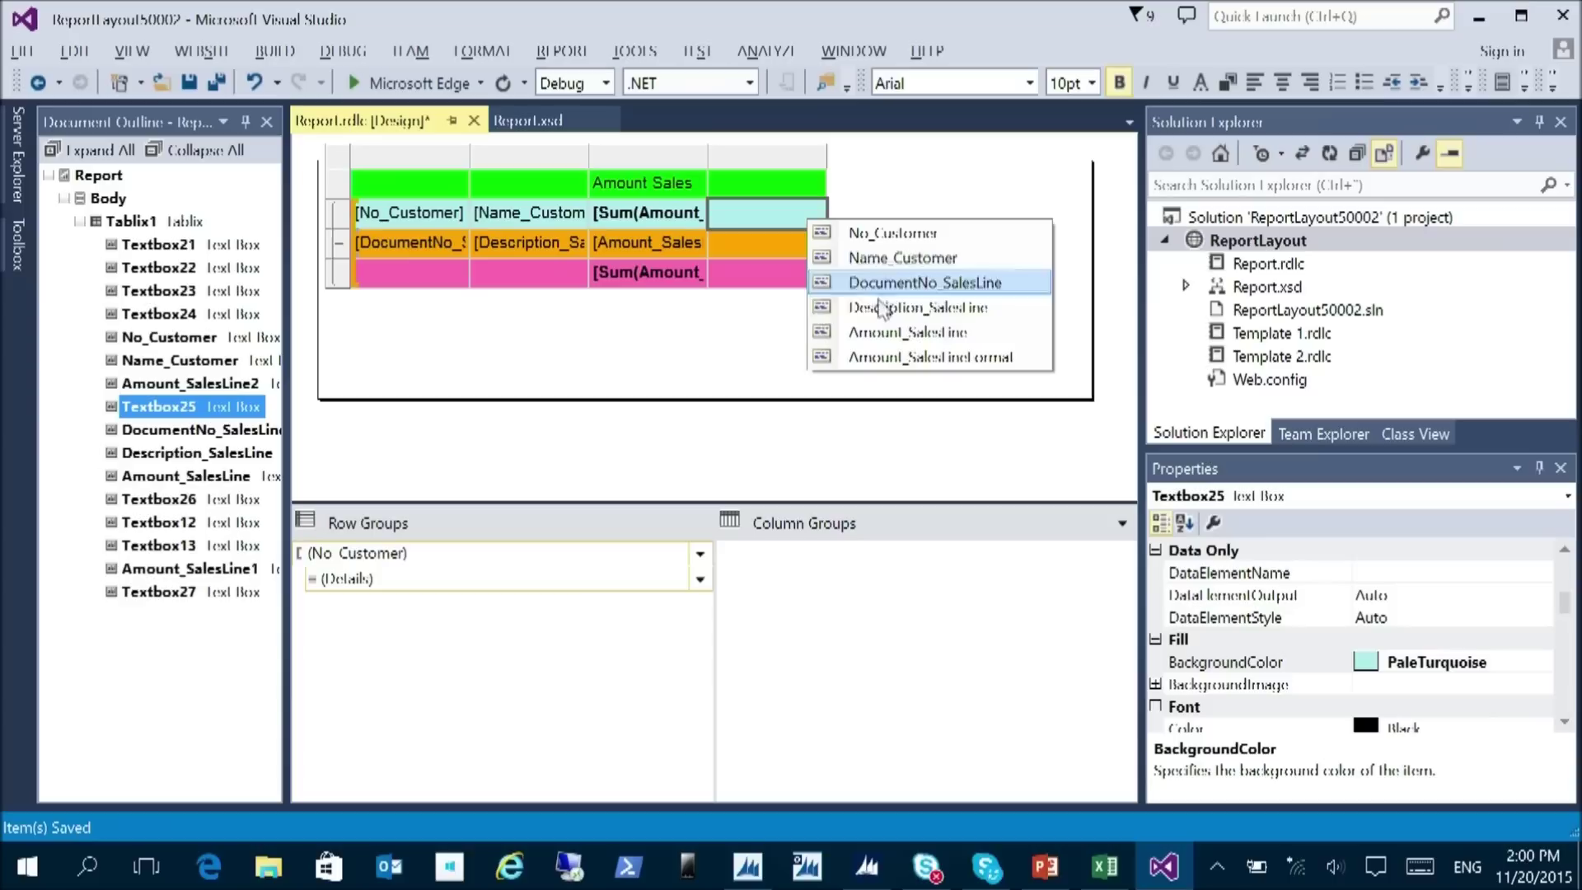
click(941, 332)
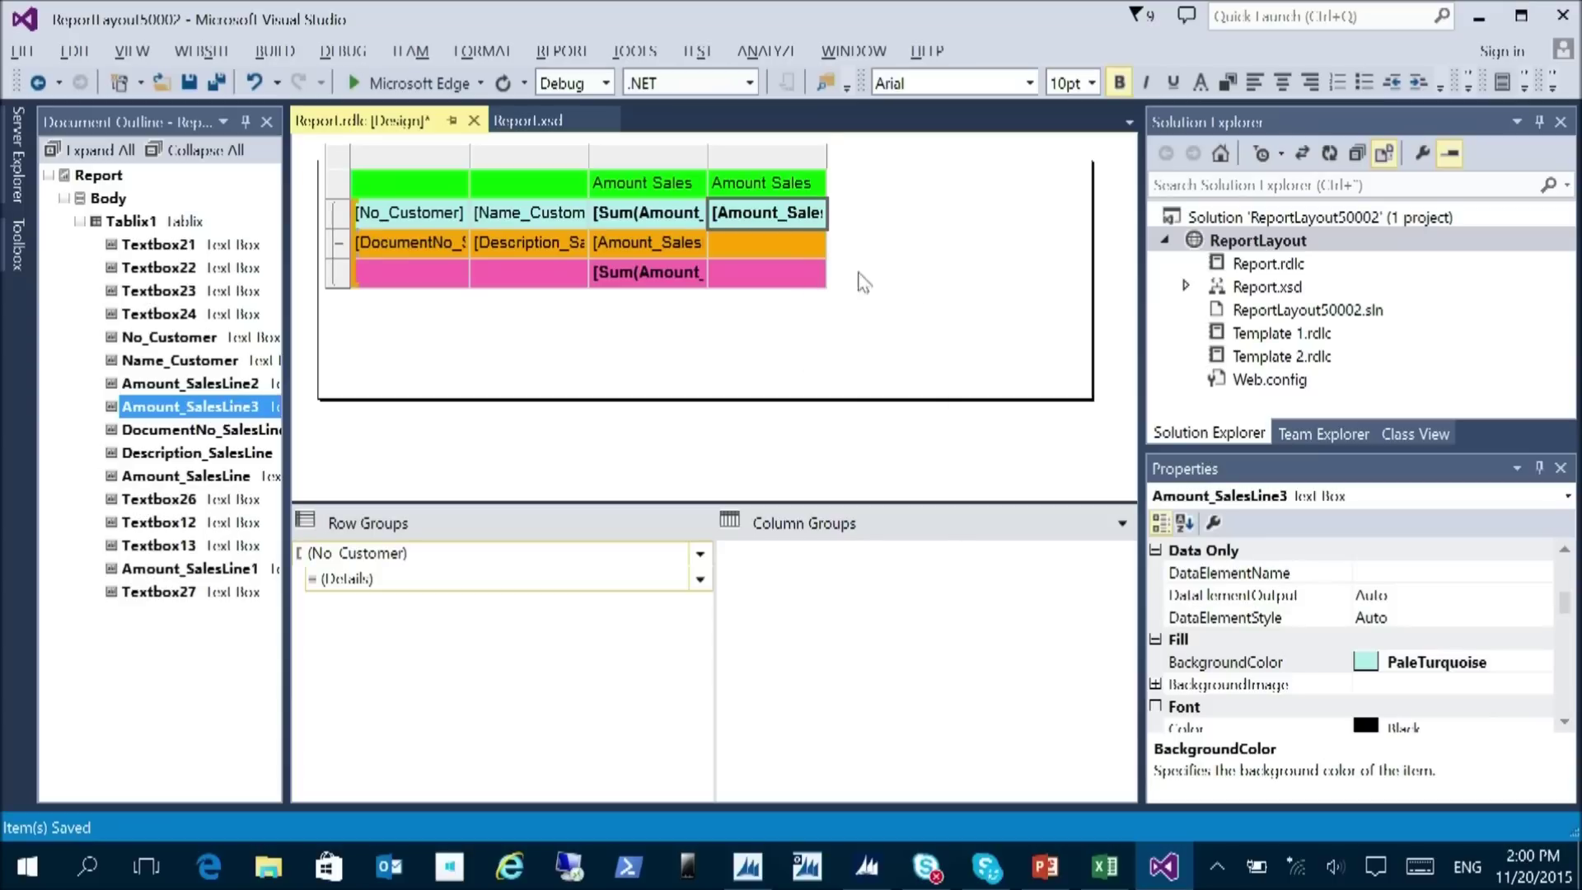
right_click(756, 211)
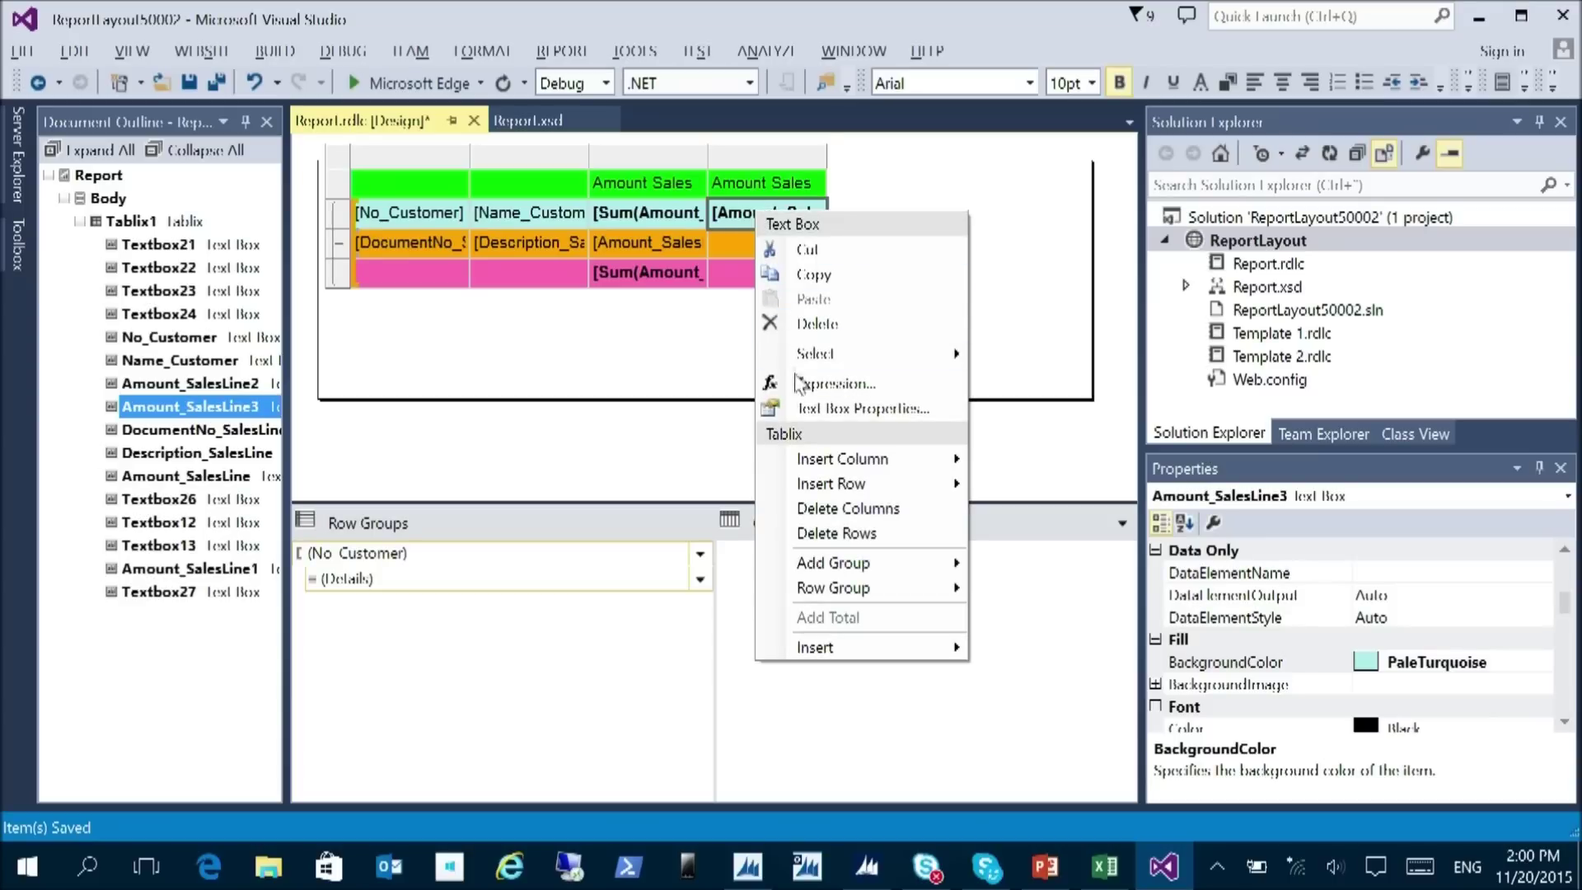
click(801, 399)
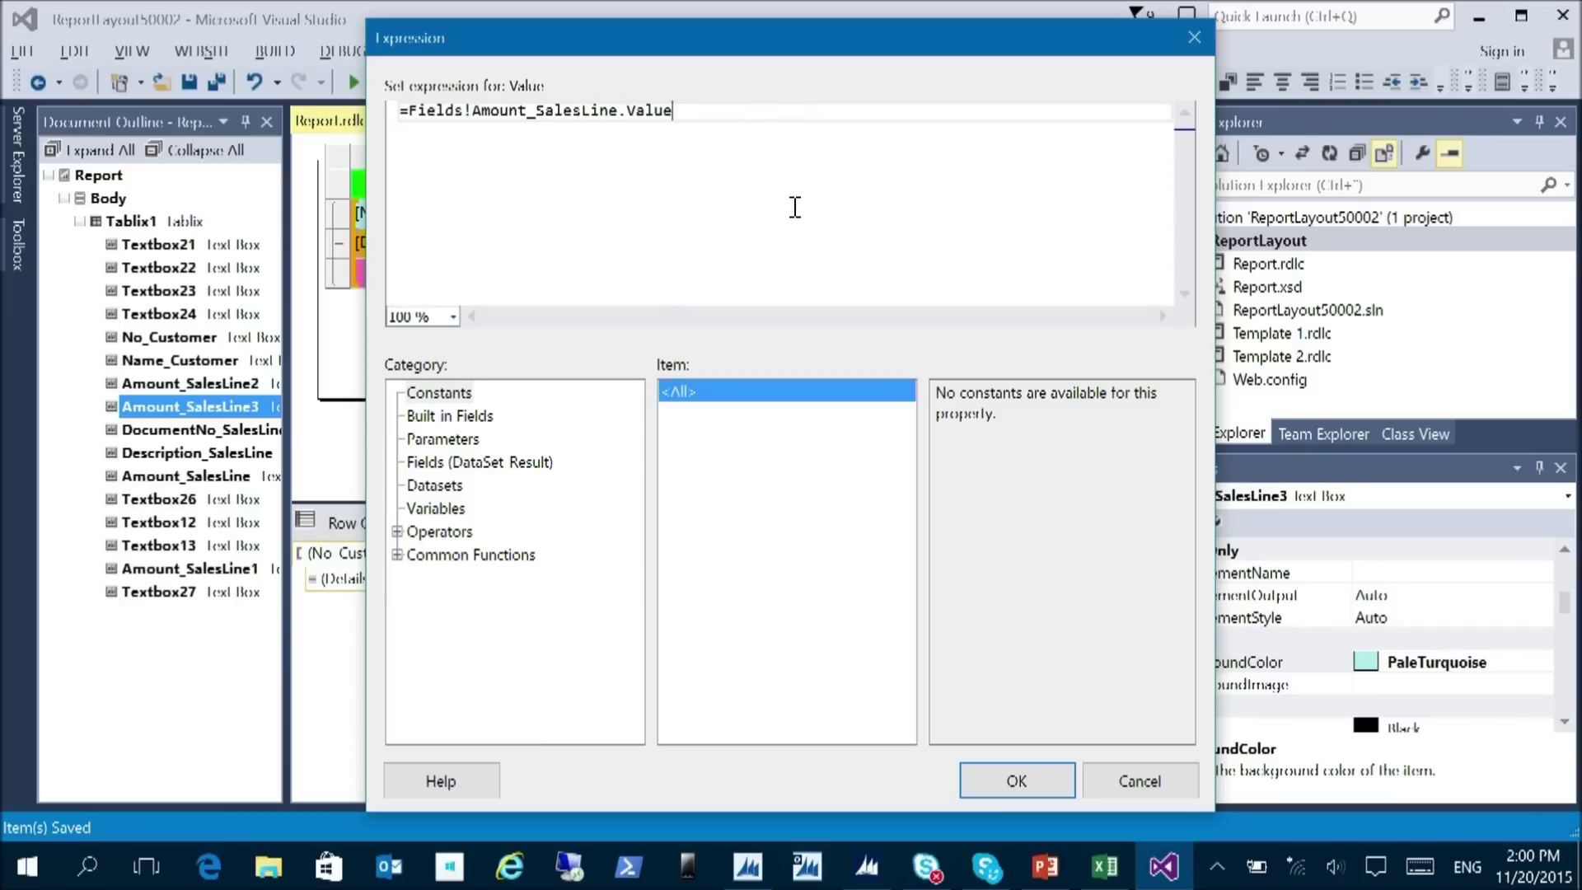
click(1135, 774)
click(828, 295)
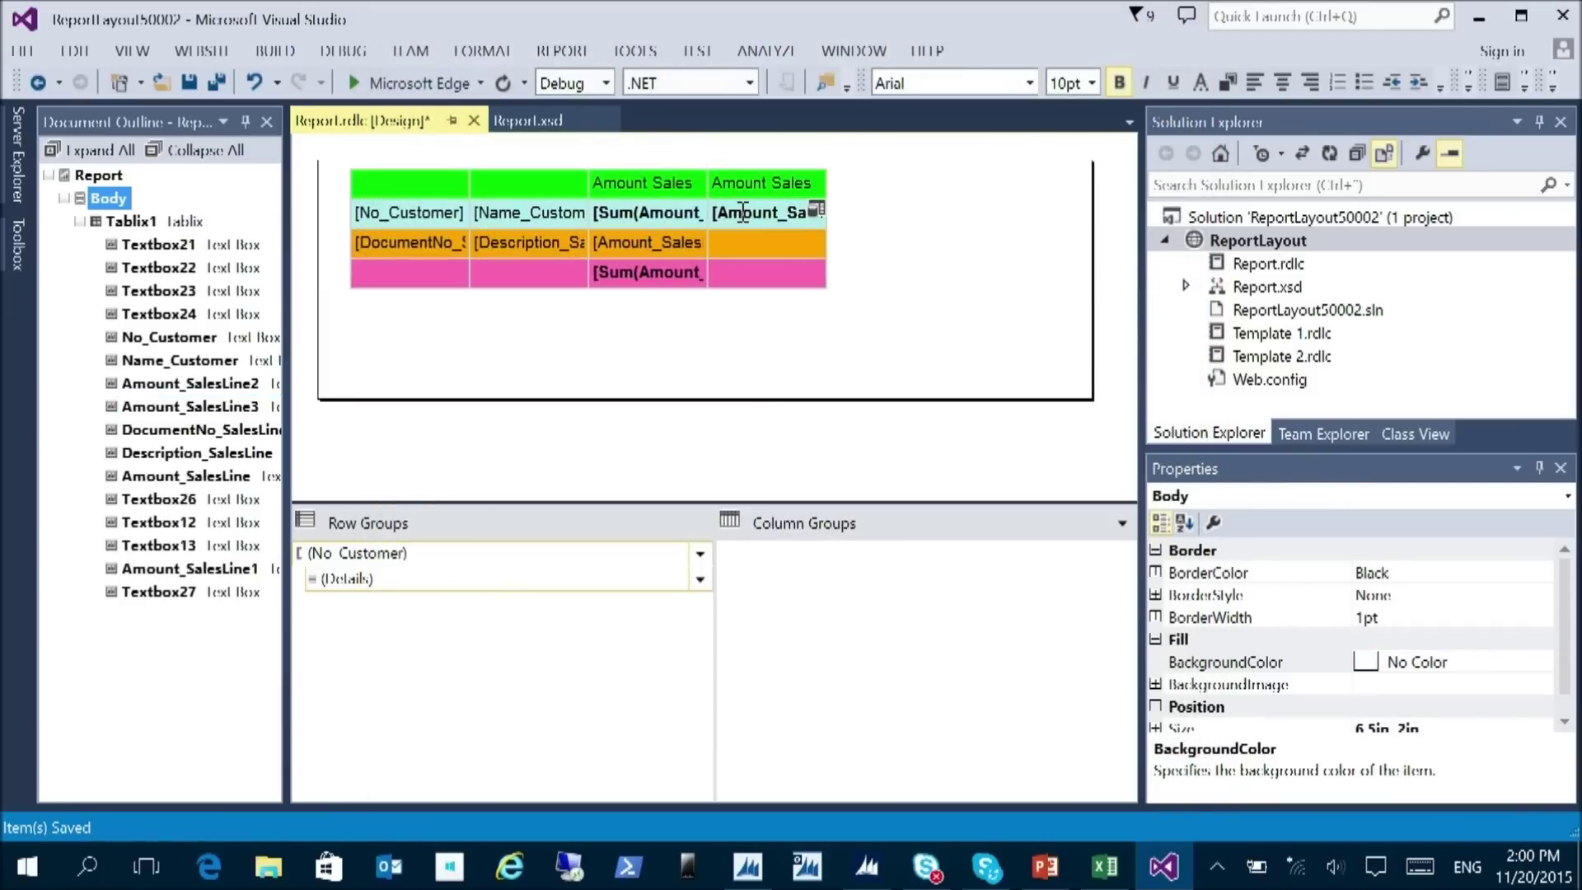
- Summarize the amount field in the turquoise row's fourth cell by Sum
double_click(743, 211)
right_click(753, 212)
mouse_move(865, 330)
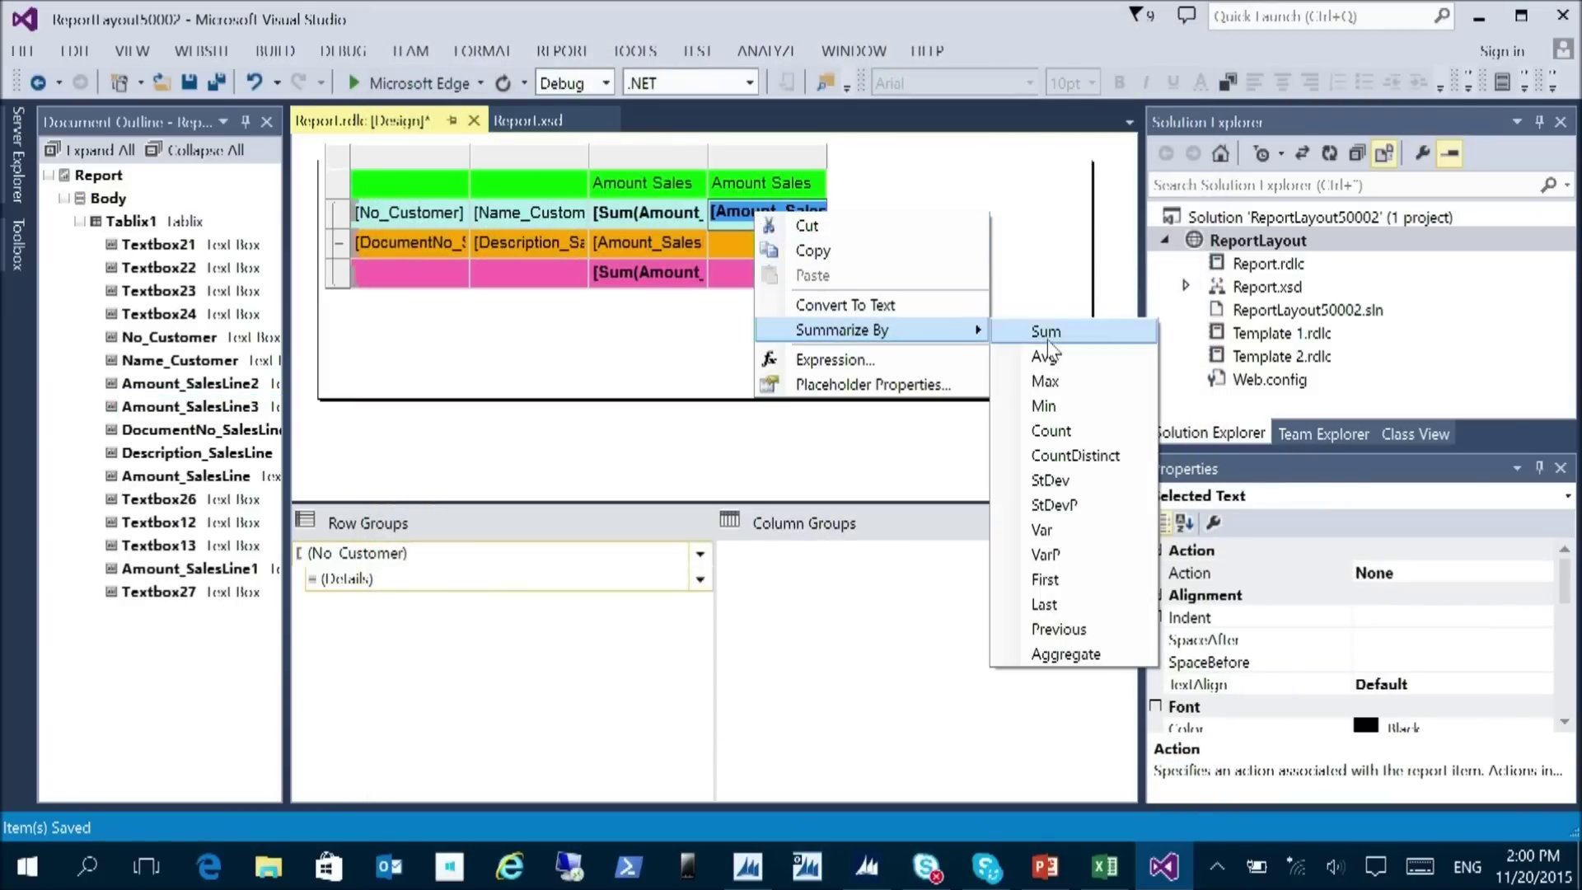
click(1046, 332)
- Add the dataset scope "DataSet_Result" to the turquoise fourth cell's expression, making it =Sum(Fields!Amount_SalesLine.Value,"DataSet_Result")
click(767, 212)
right_click(733, 206)
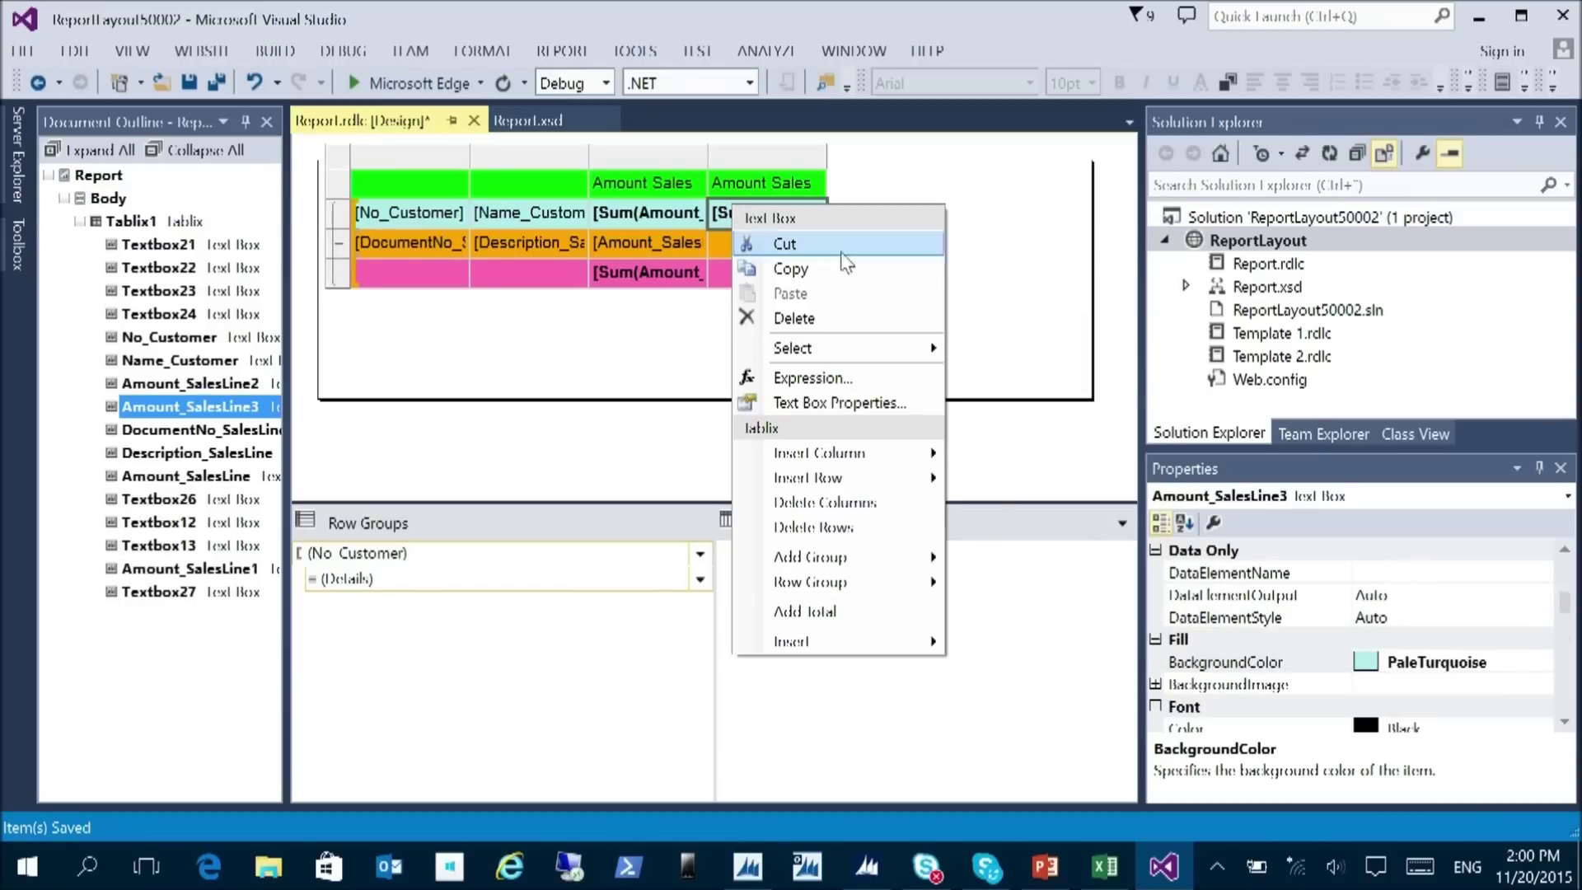
click(795, 379)
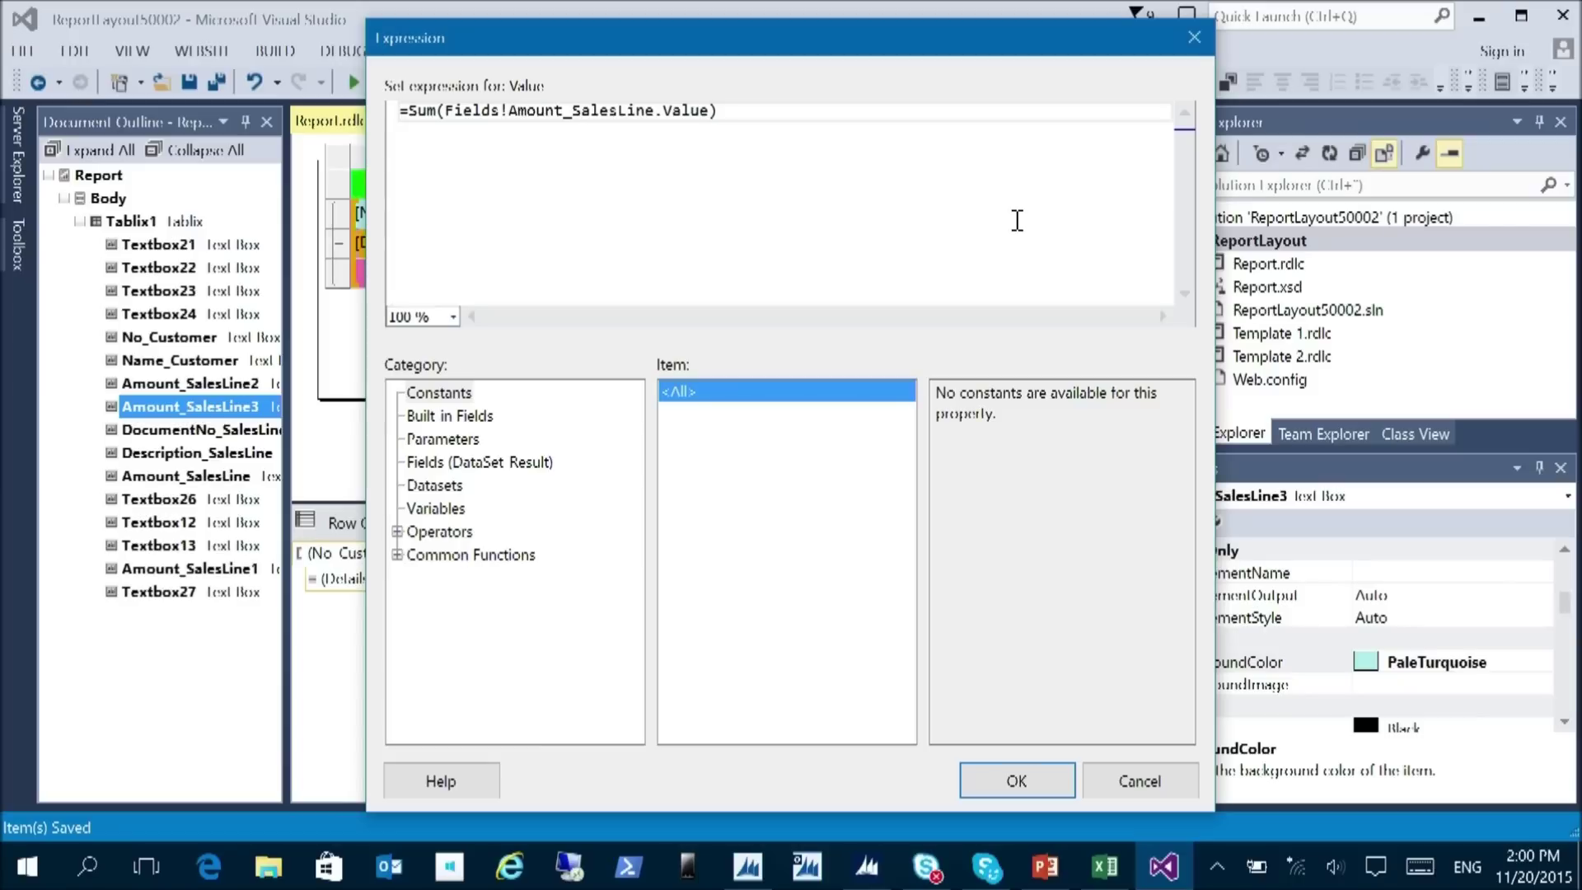
text(,)
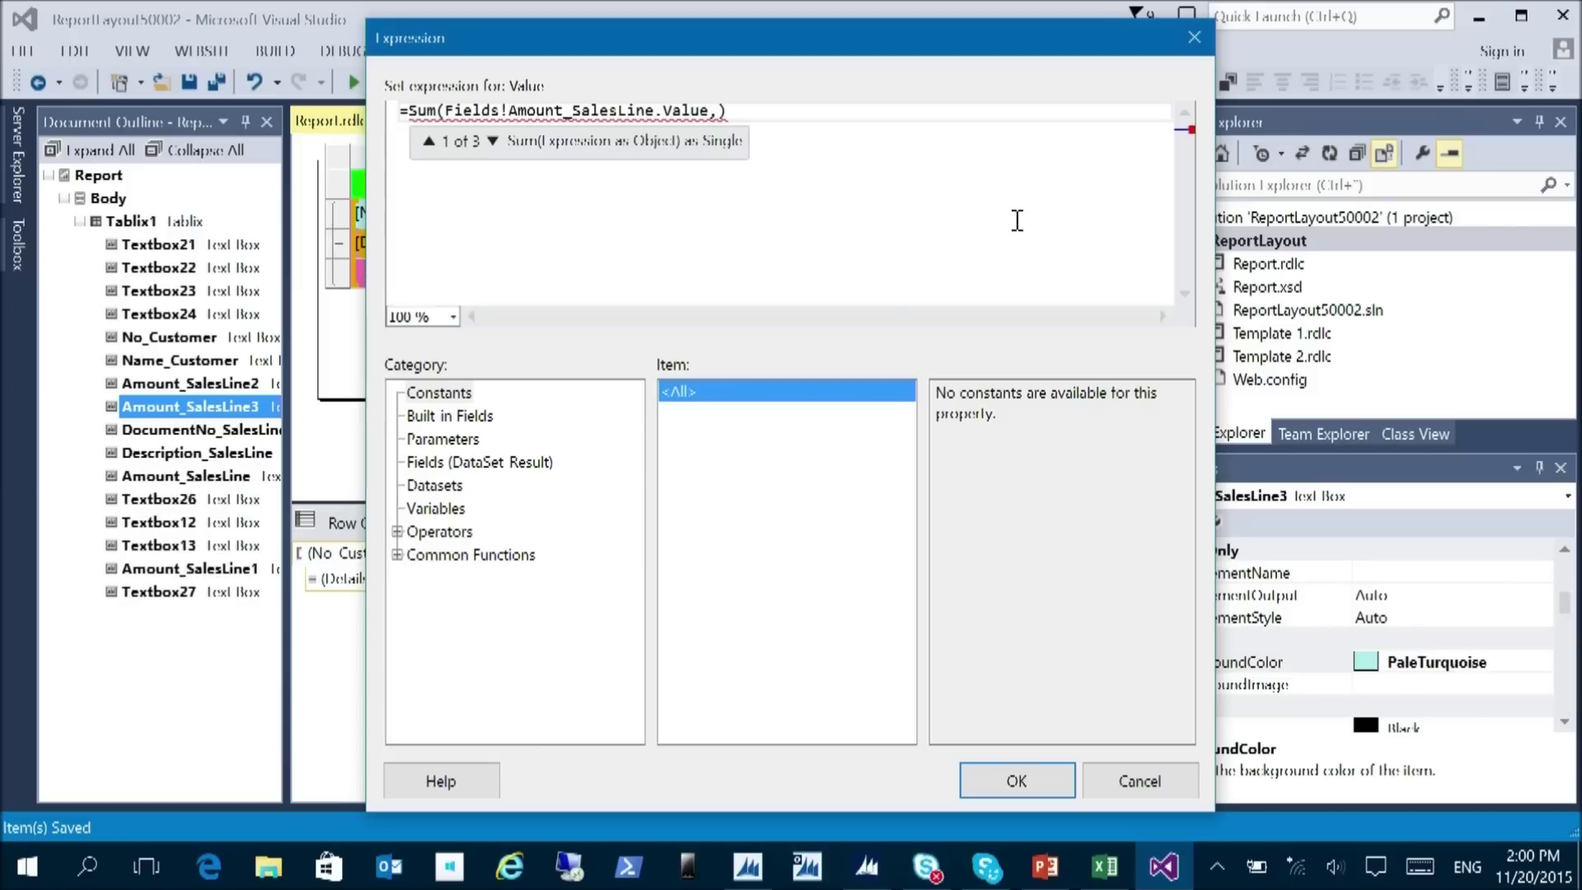
text('')
key(BackSpace)
key(BackSpace)
text("")
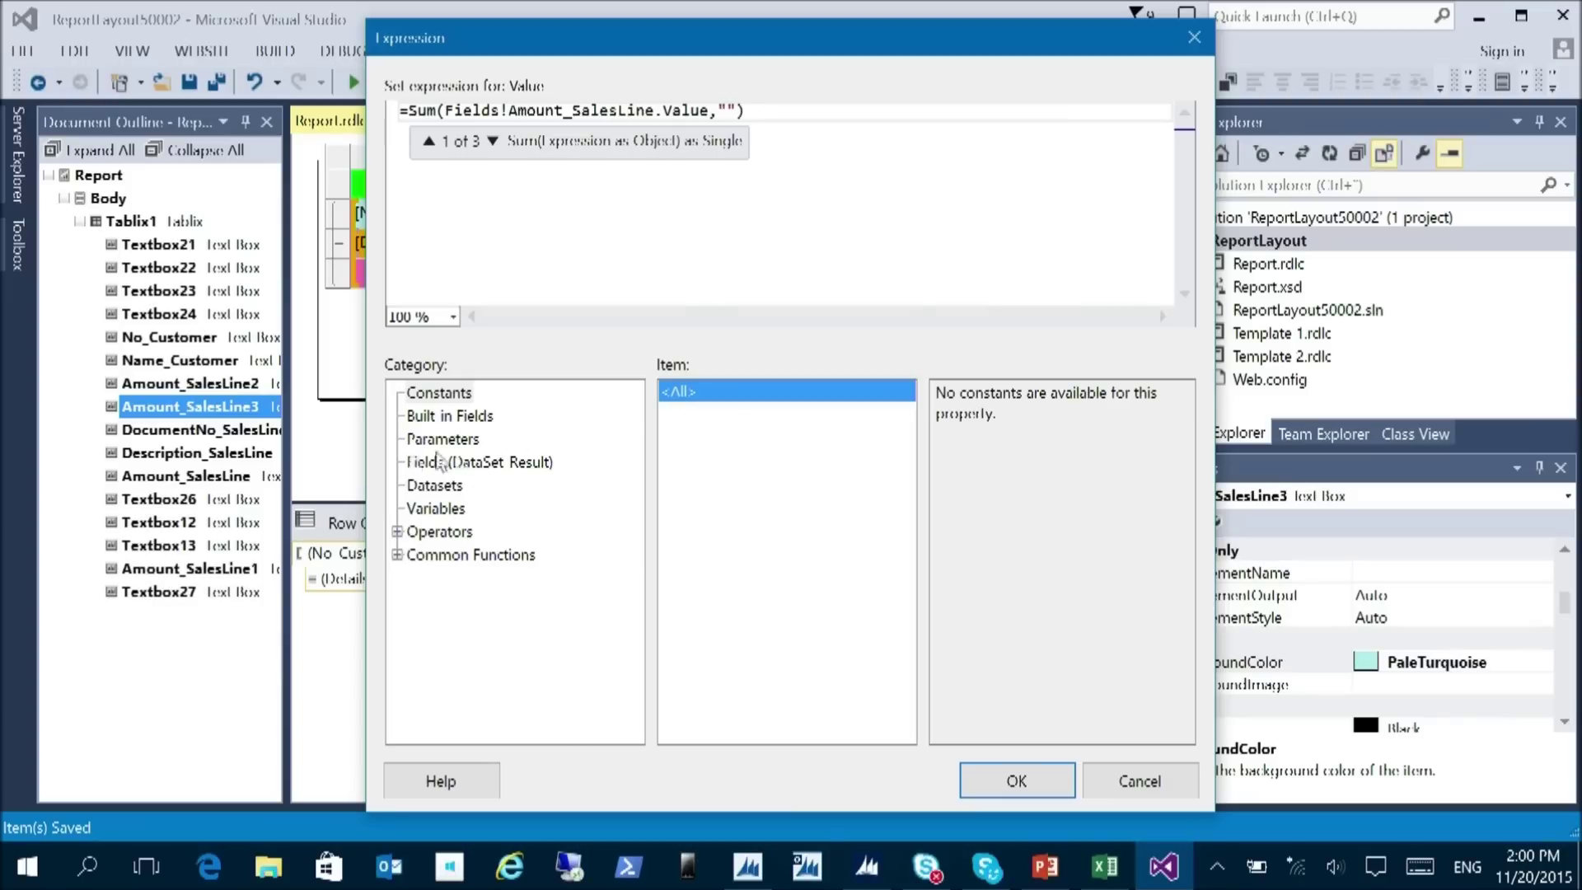
text(DataSet_)
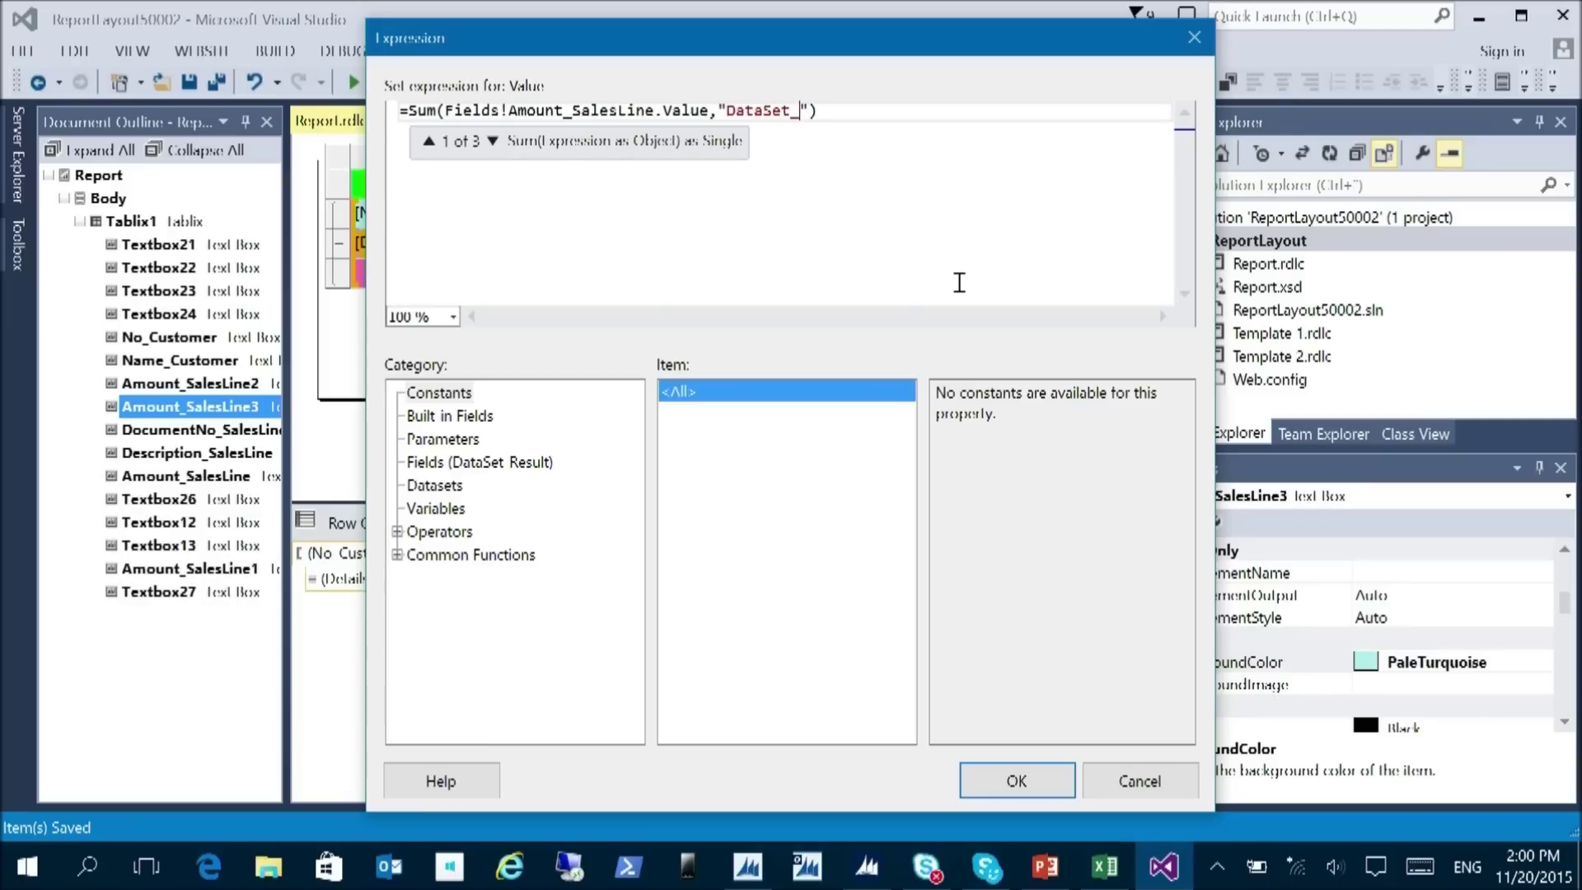
text(Result)
click(1015, 781)
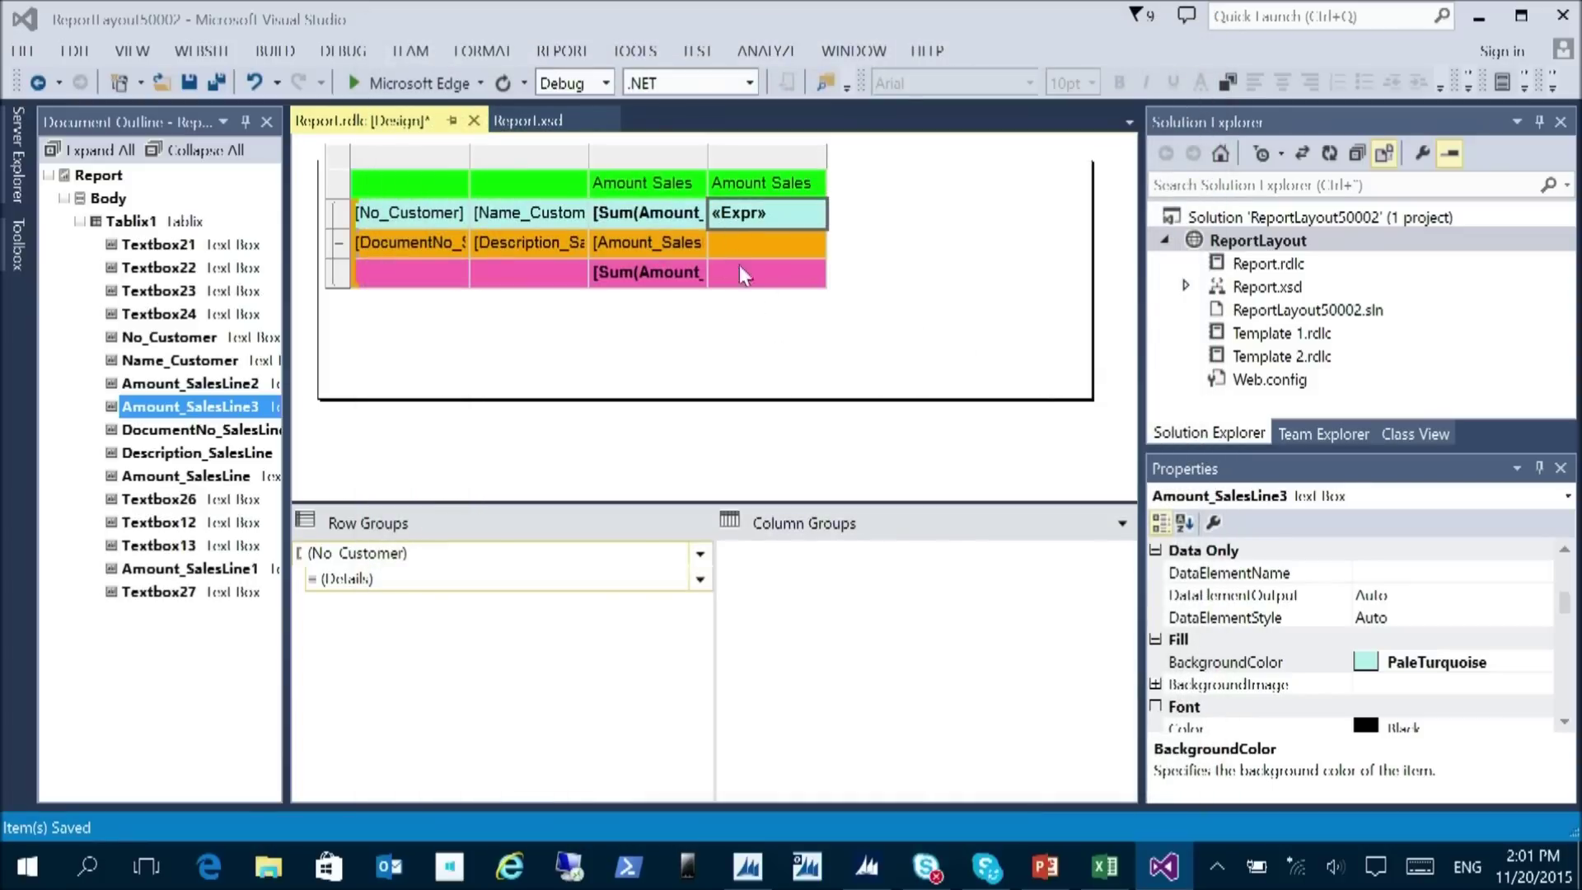
- Label the turquoise row's expression placeholder Overall Total
click(757, 216)
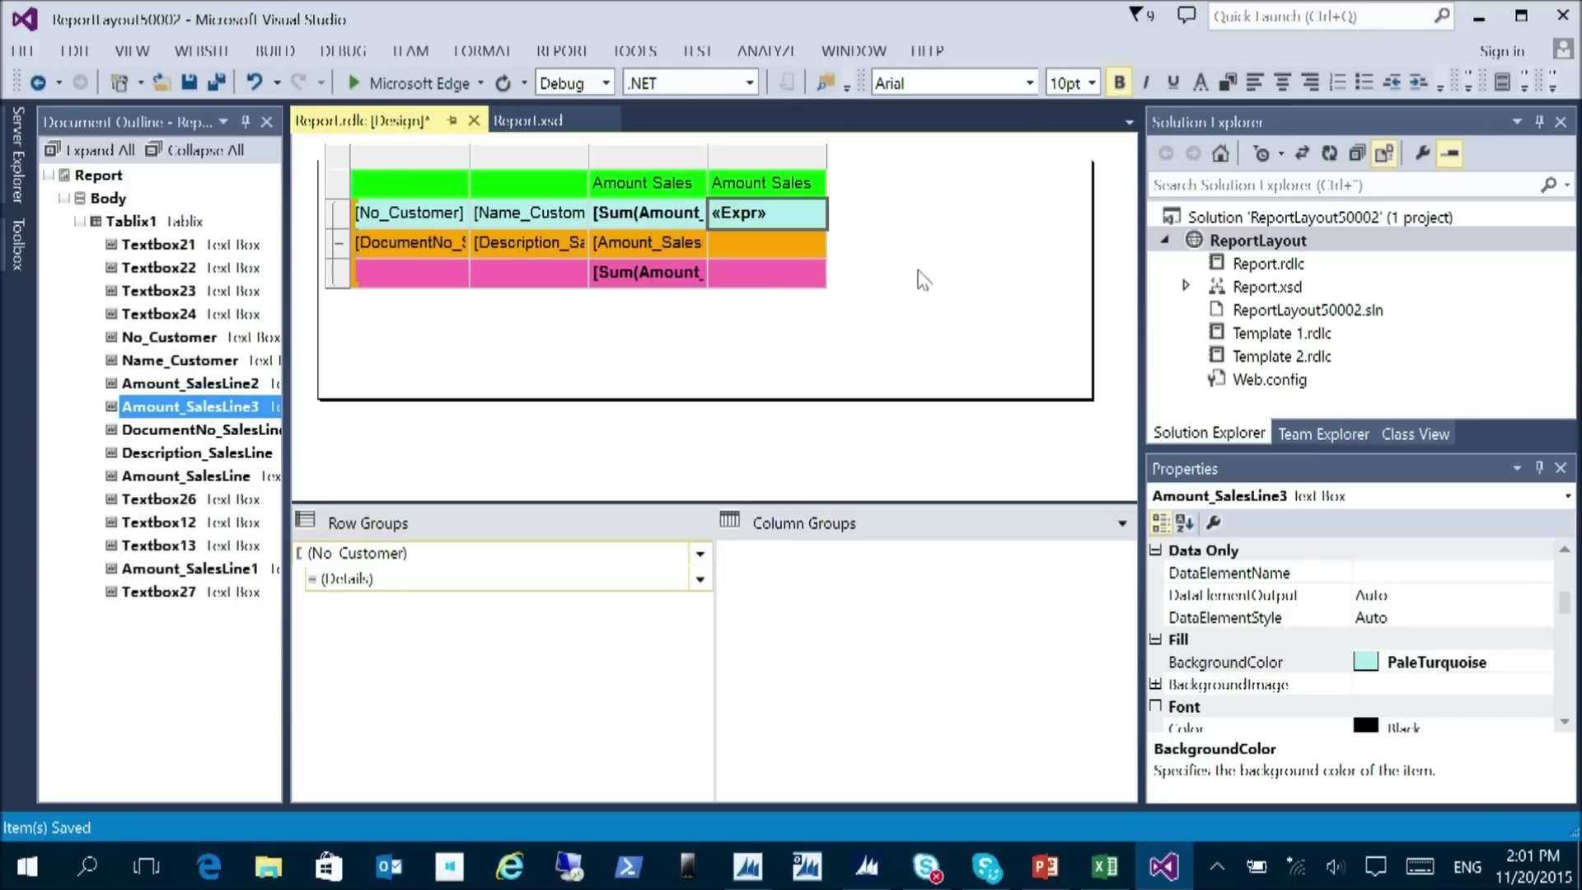
double_click(721, 216)
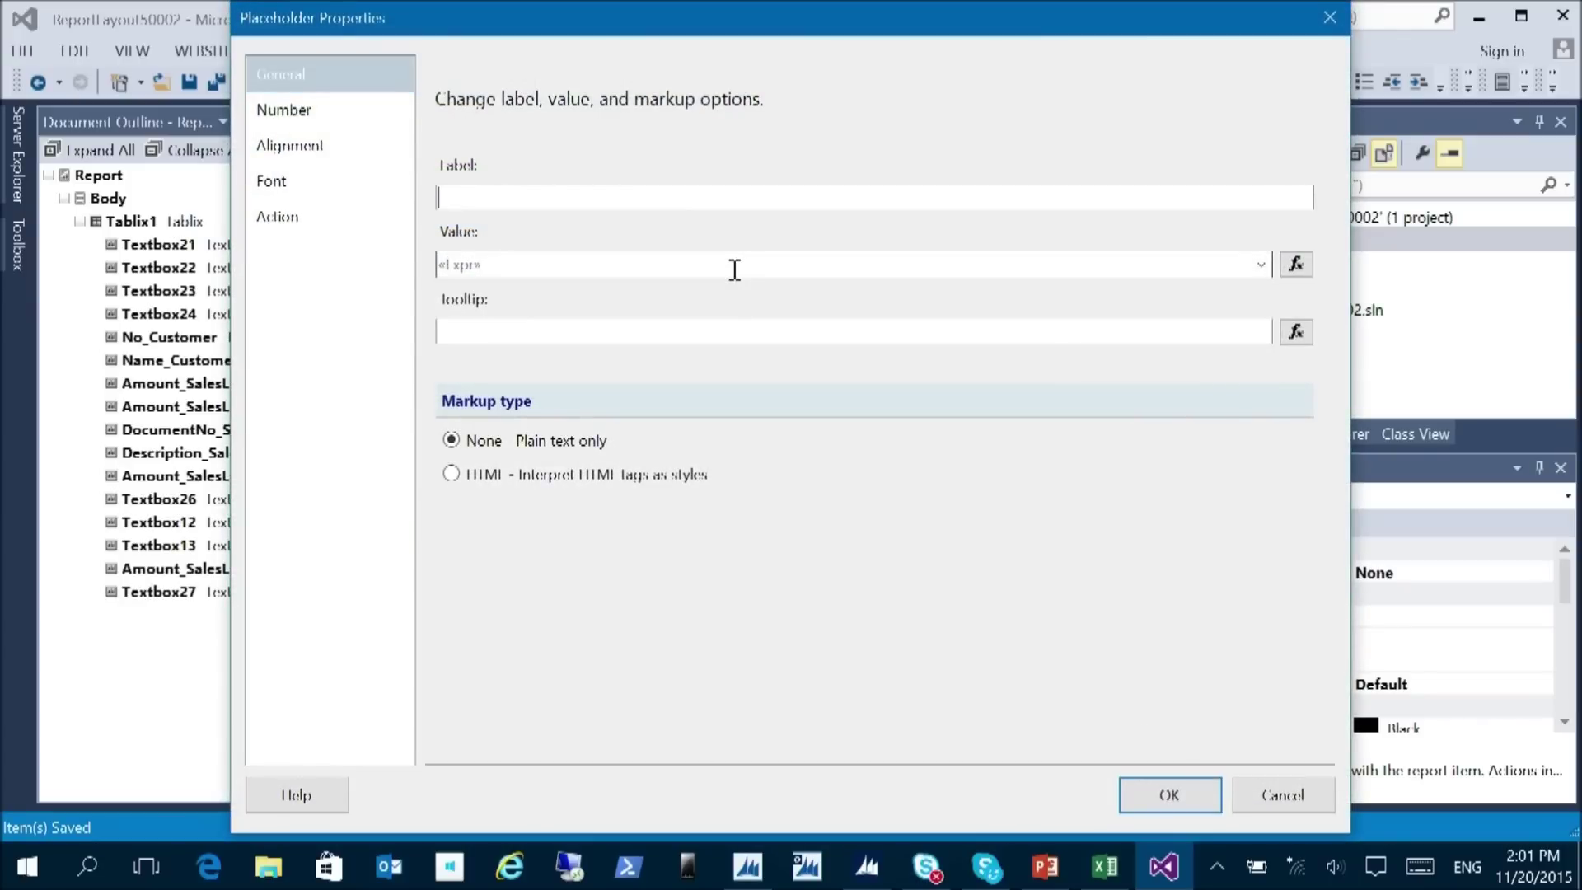
text(Overall Total)
click(1170, 795)
click(956, 309)
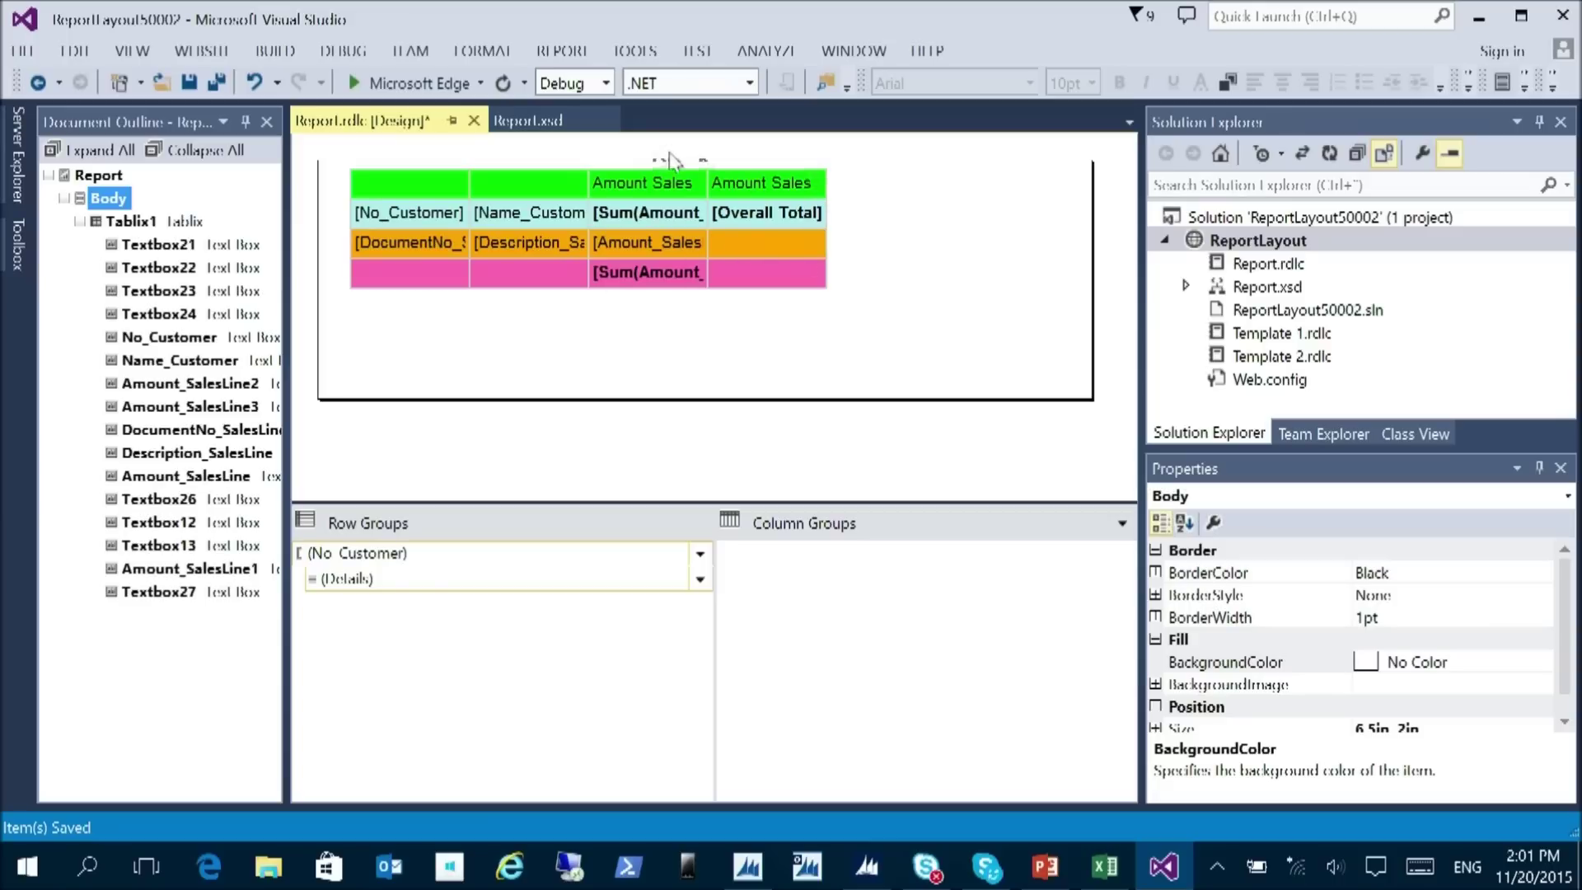
- Save the layout, switch to the Dynamics NAV client, preview TechDays2 to check the overall total in the turquoise rows, and close the preview
key(ctrl+s)
key(alt+Tab)
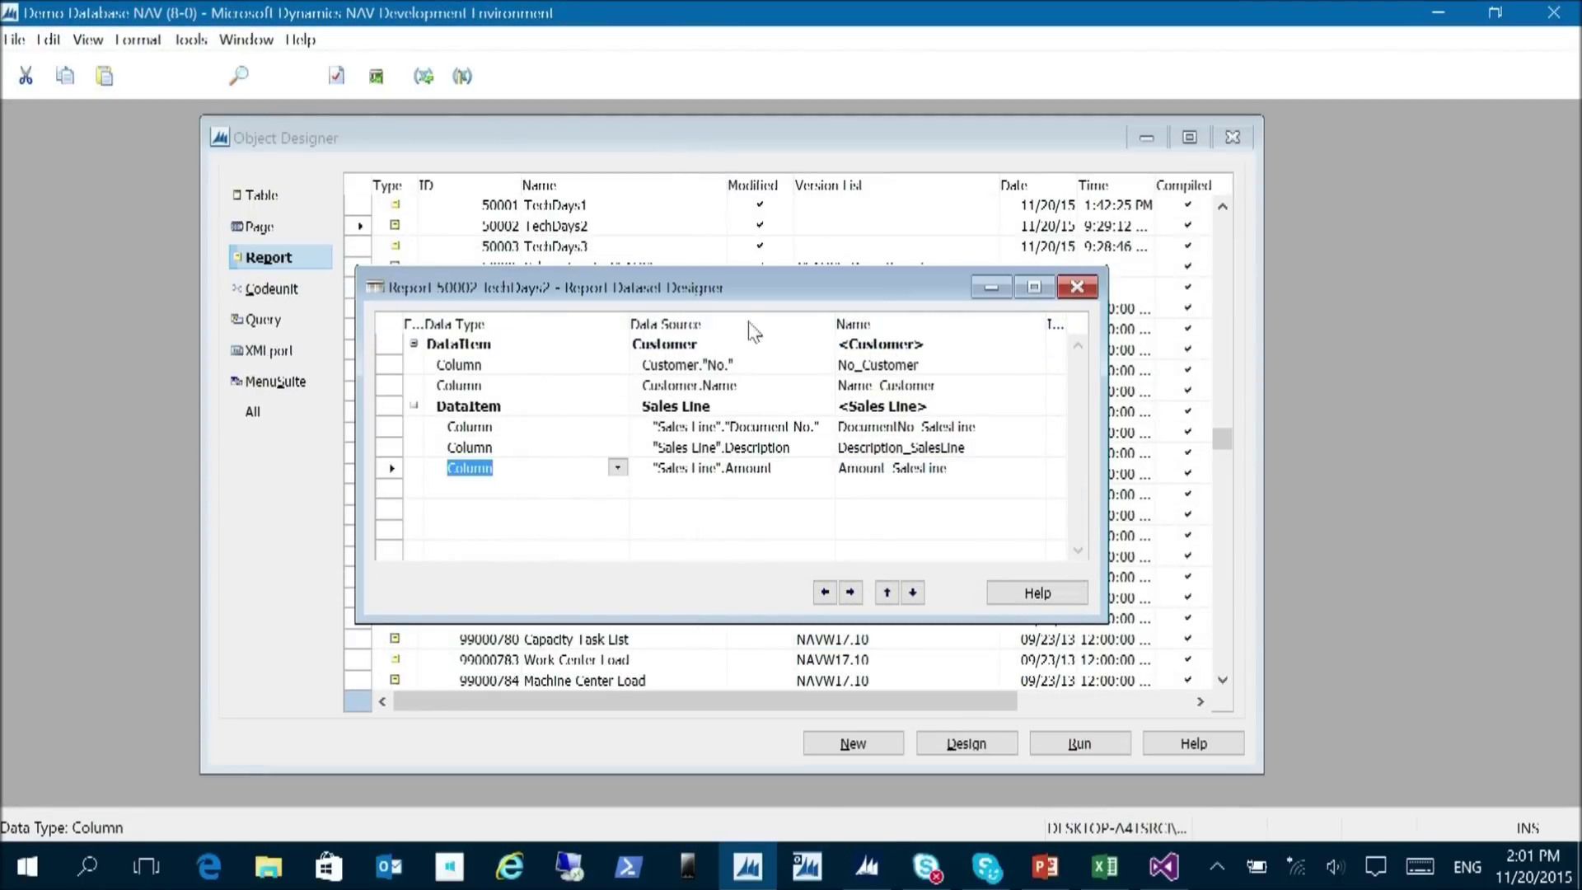
click(868, 865)
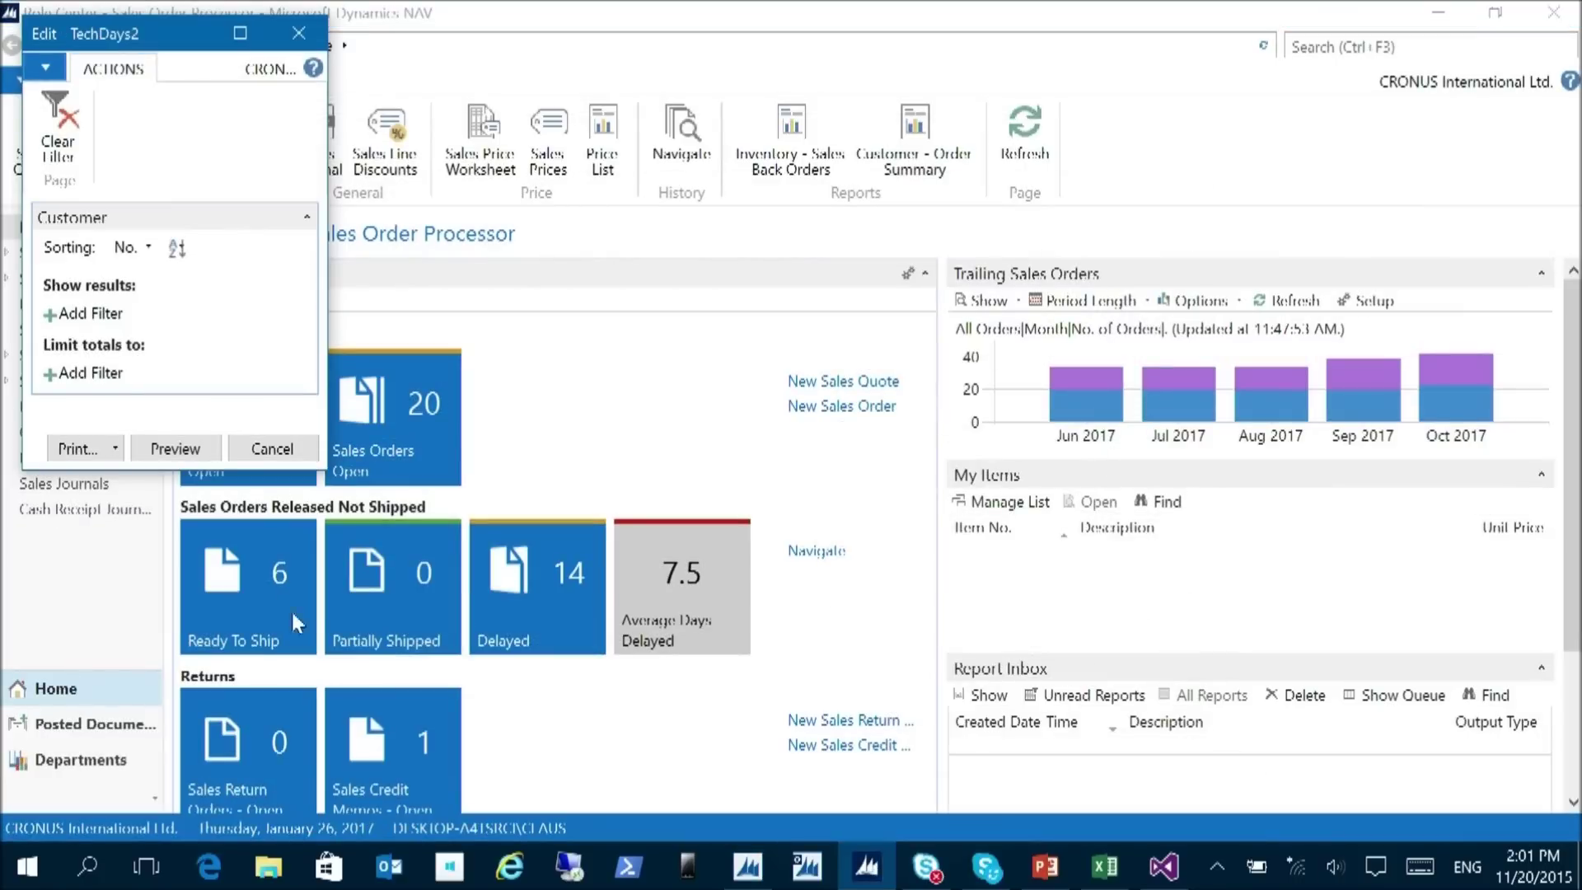
click(183, 452)
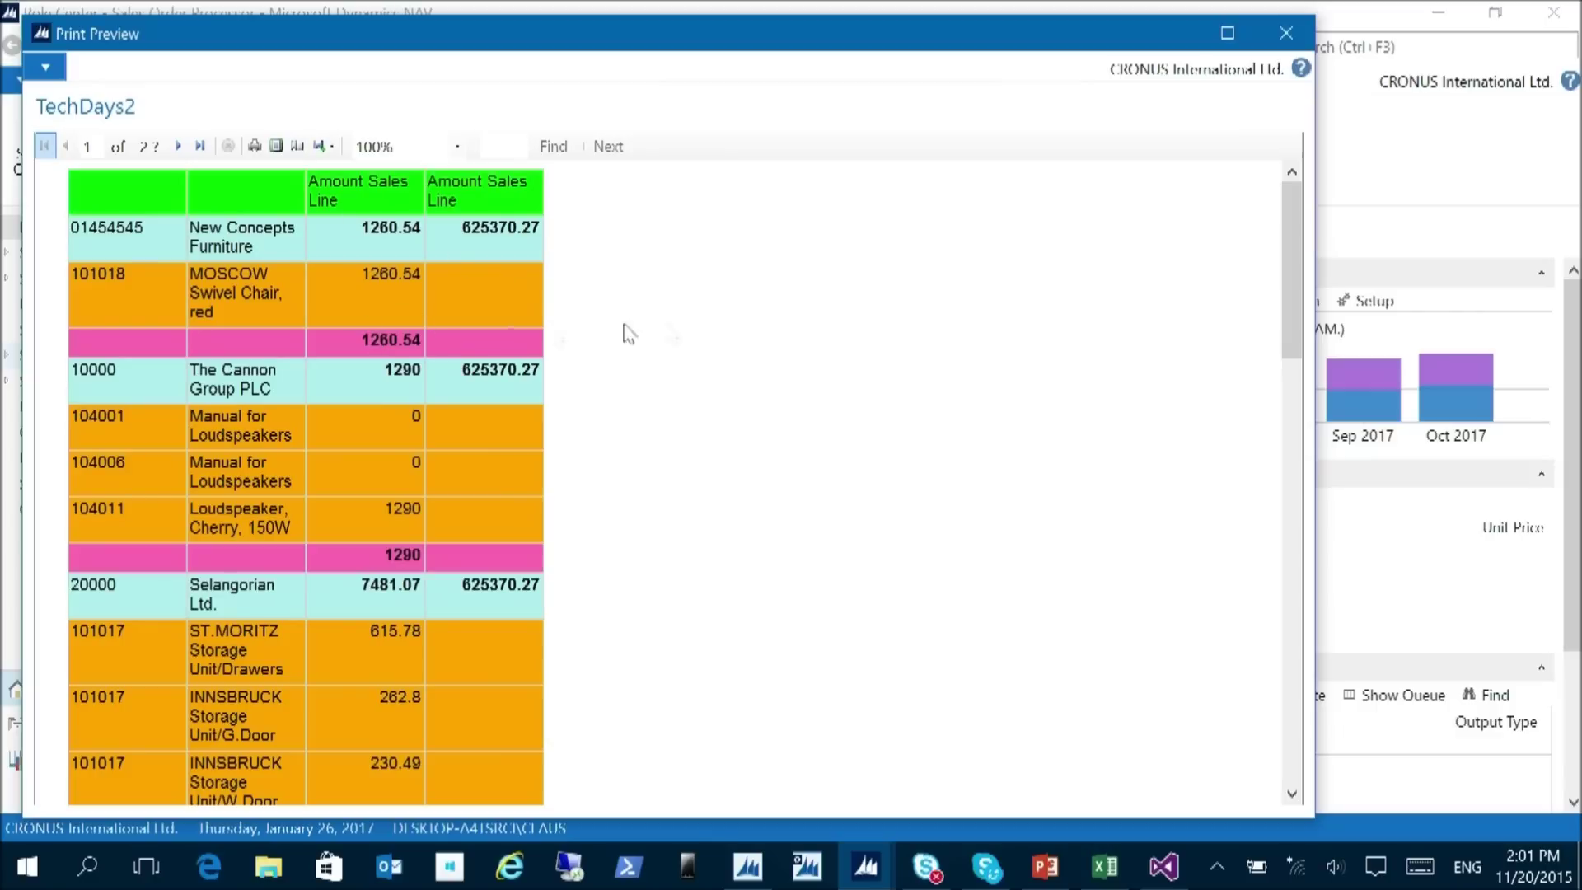
click(1285, 32)
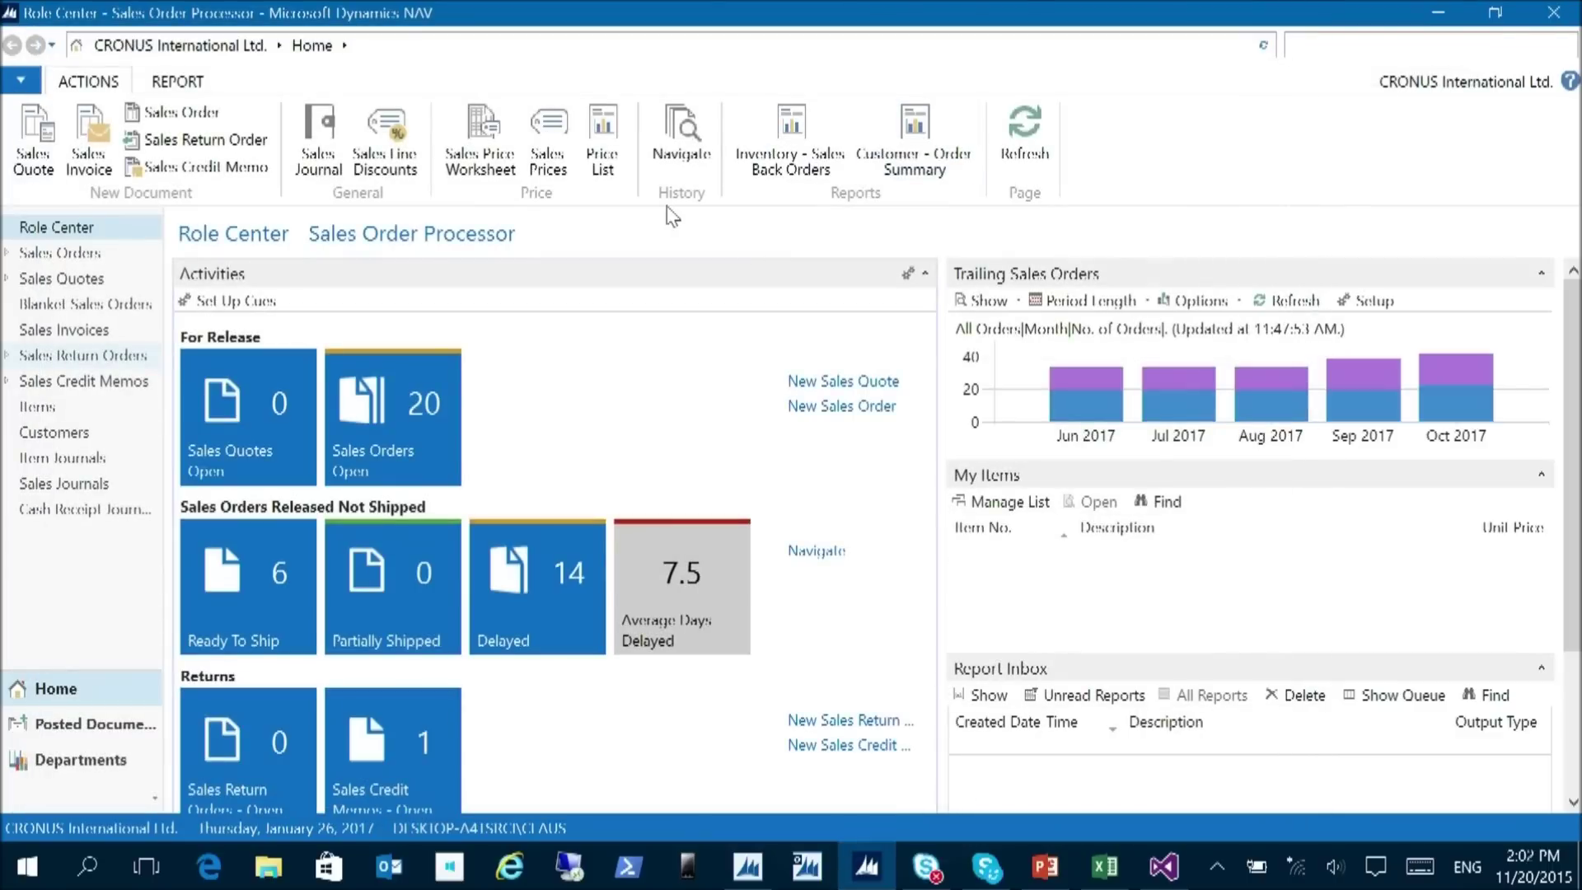
- Return to Visual Studio and insert the Amount_SalesLine field into the fourth cell of the orange detail row
key(alt+Tab)
click(966, 342)
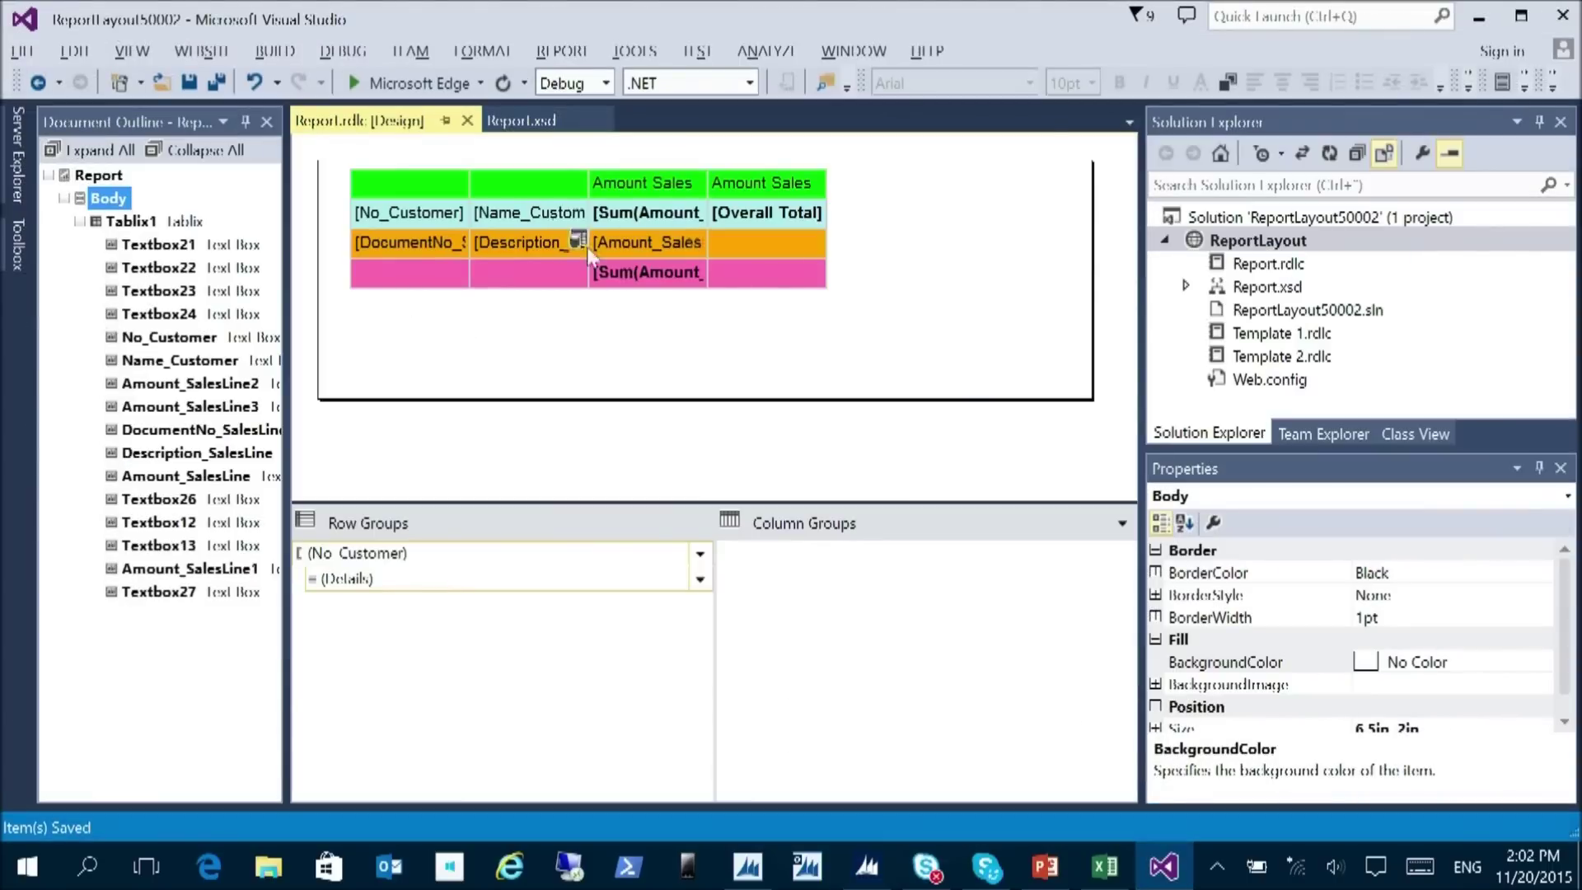
click(766, 249)
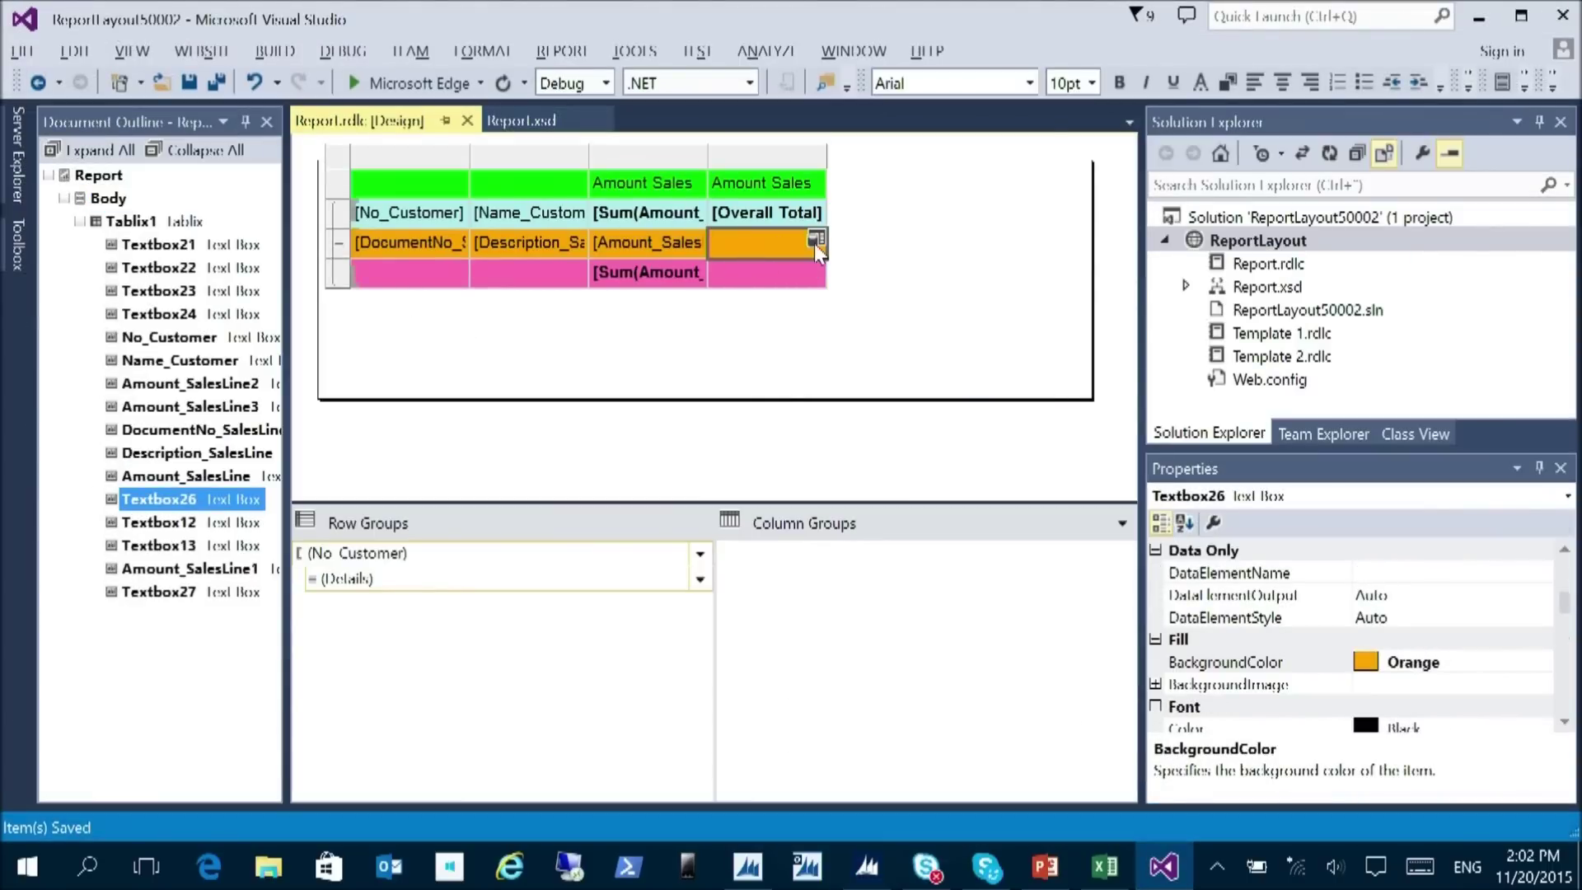
click(814, 244)
click(886, 368)
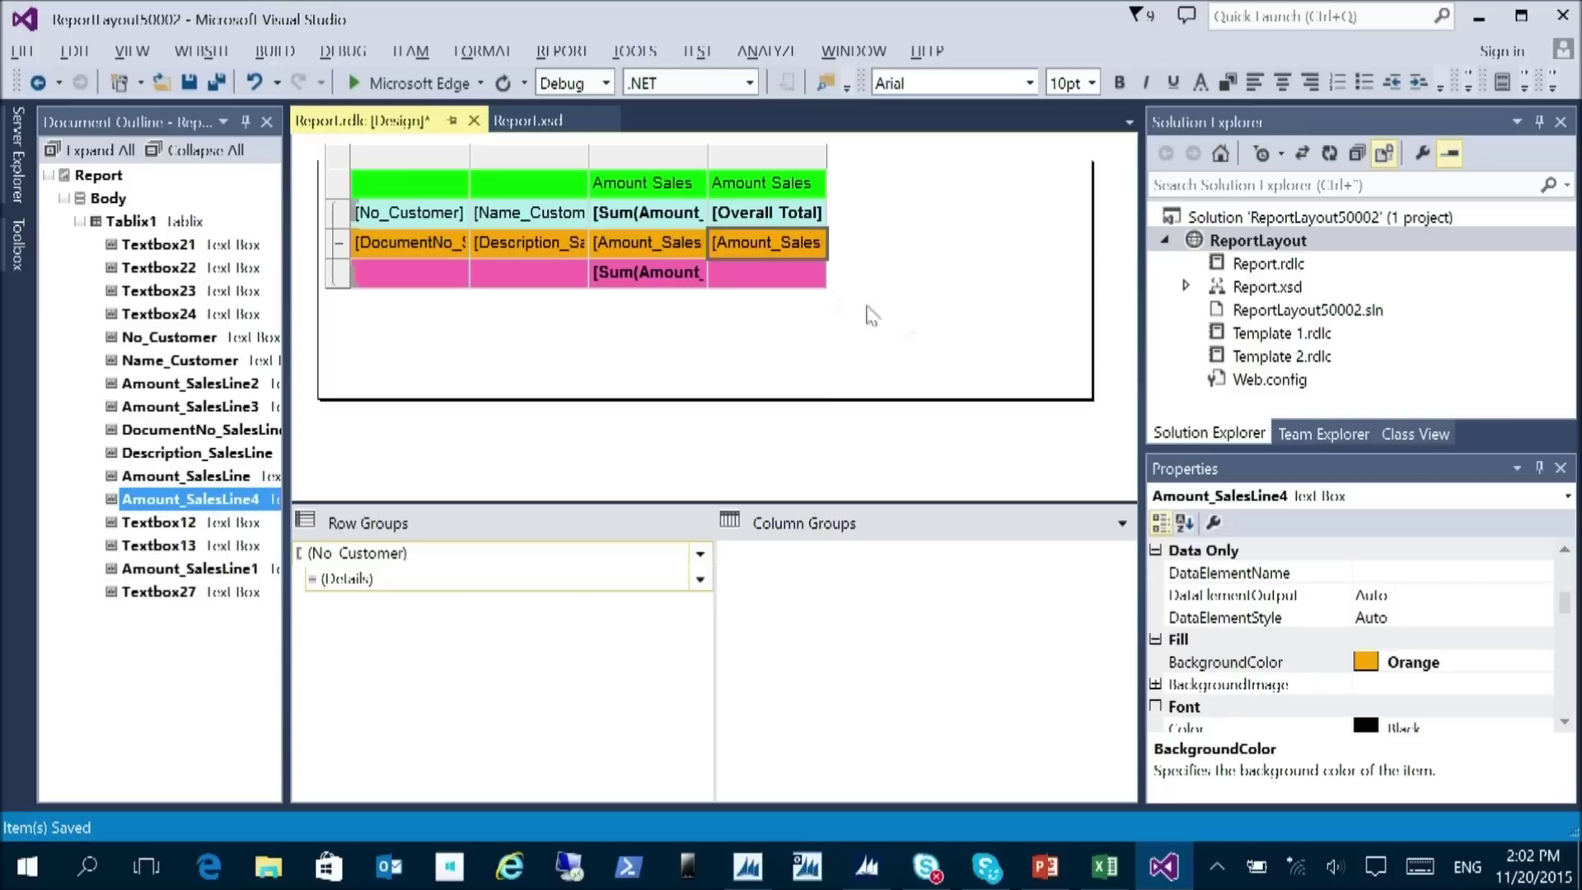
- Summarize the amount field in the orange detail row's fourth cell by Sum
right_click(763, 243)
click(915, 357)
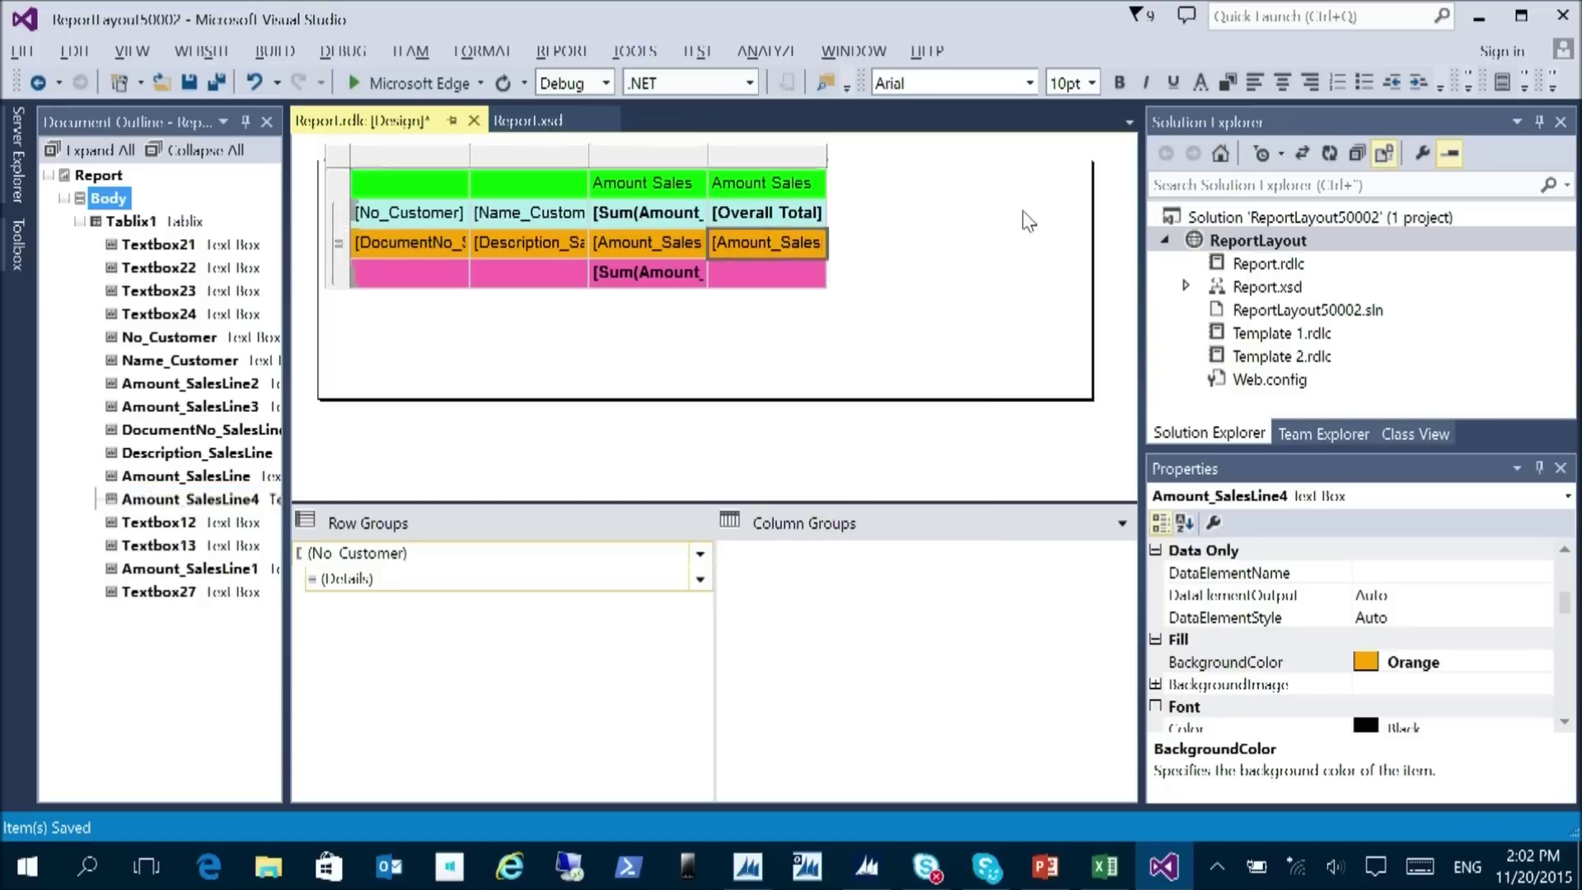
right_click(767, 241)
mouse_move(945, 371)
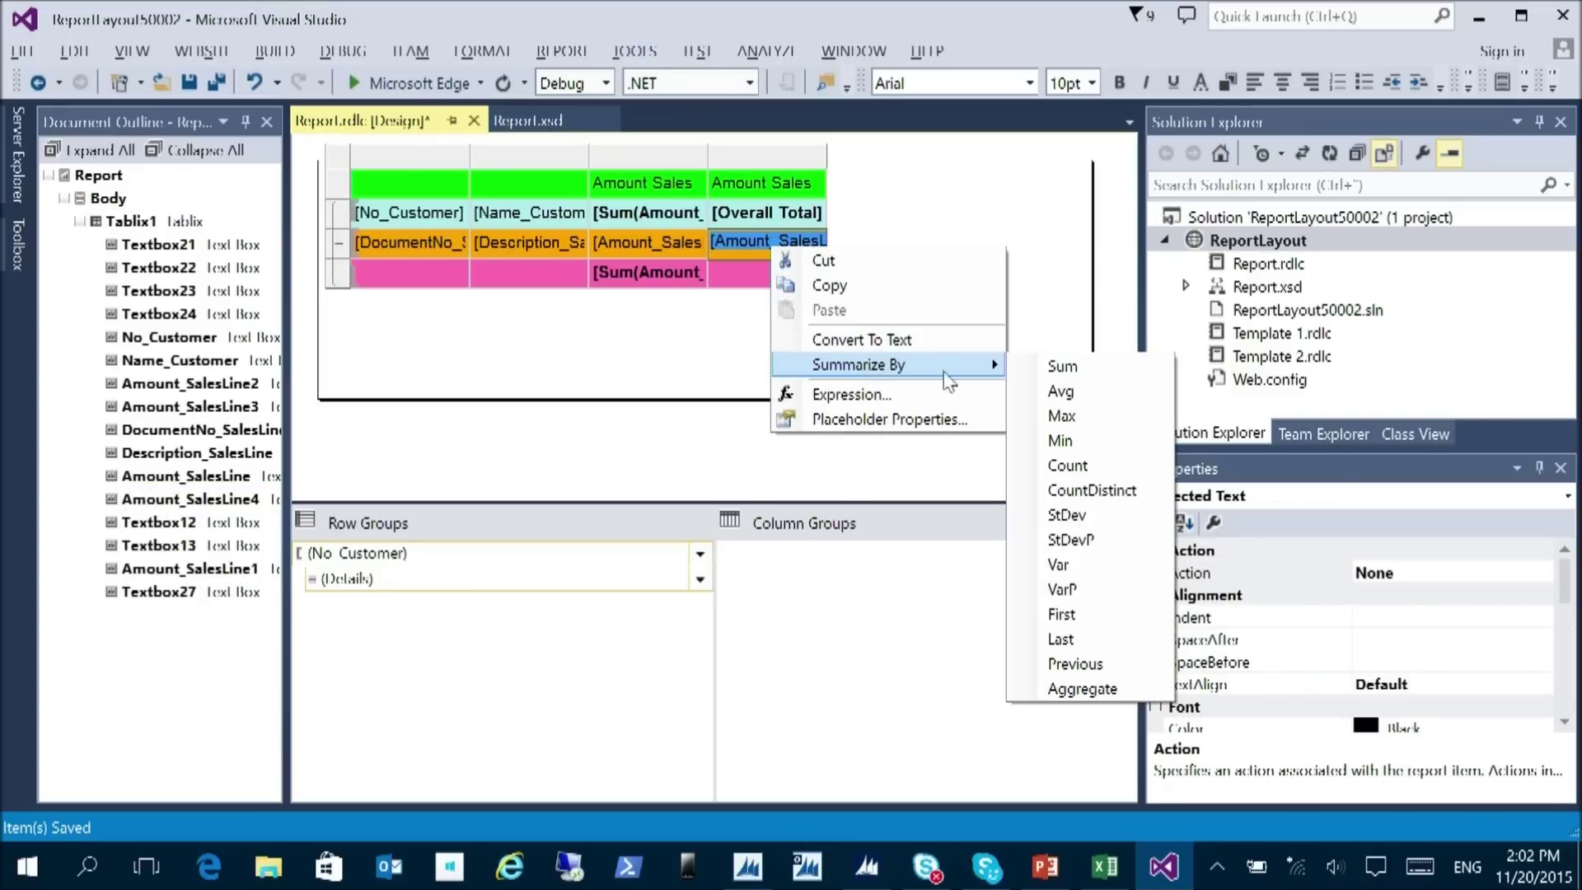
click(1048, 367)
- Add the group scope "No_Customer" to the orange fourth cell's expression, making it =Sum(Fields!Amount_SalesLine.Value,"No_Customer")
right_click(760, 242)
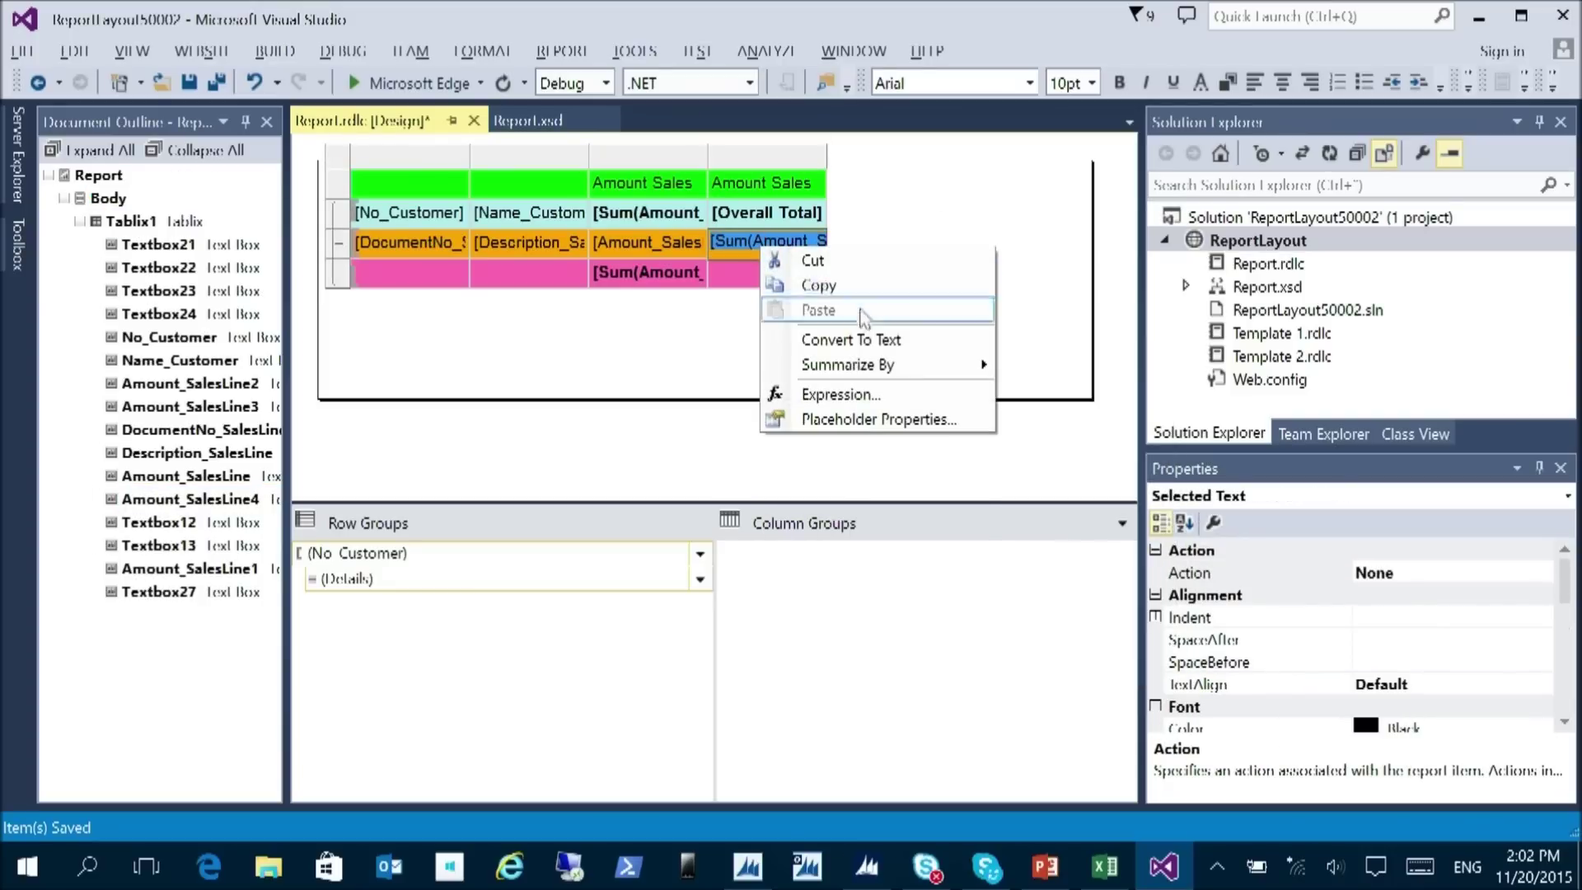
click(848, 394)
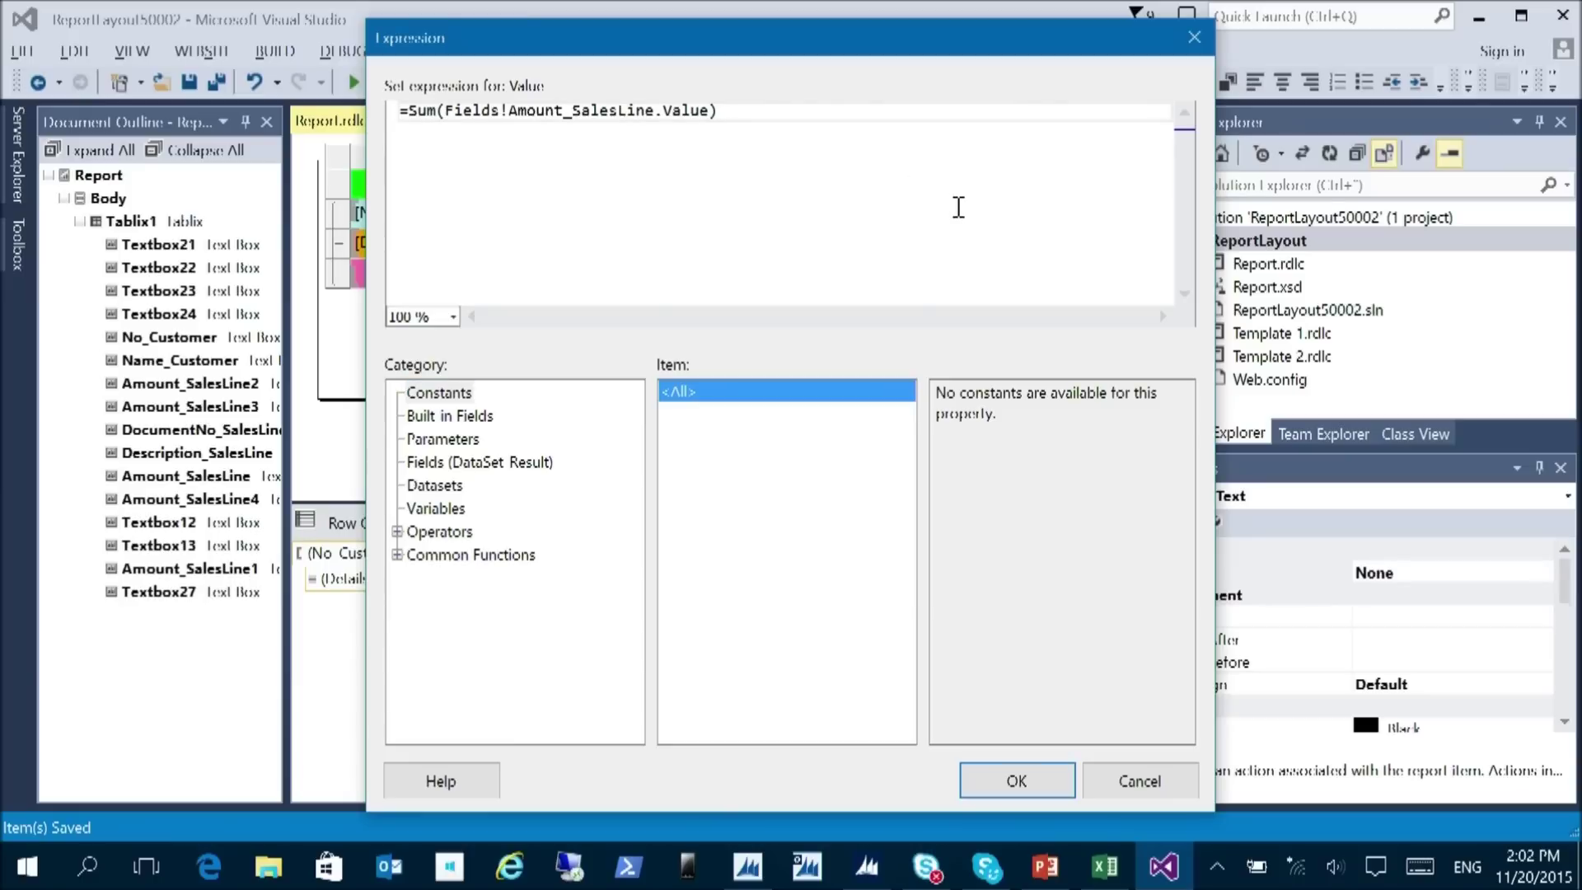
text(,"")
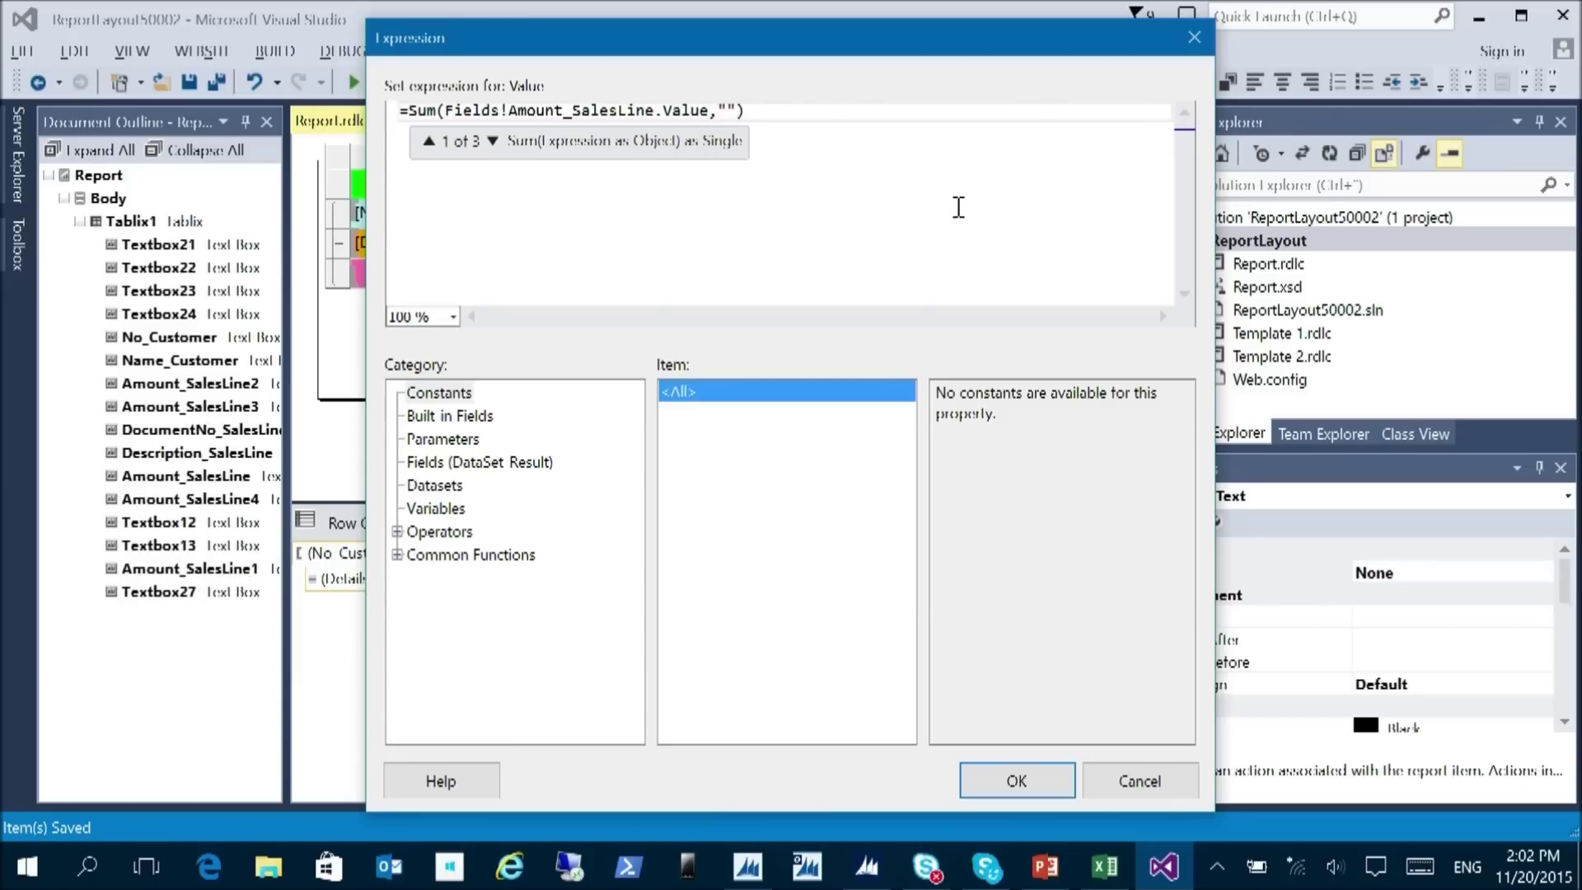
drag(733, 46, 1091, 46)
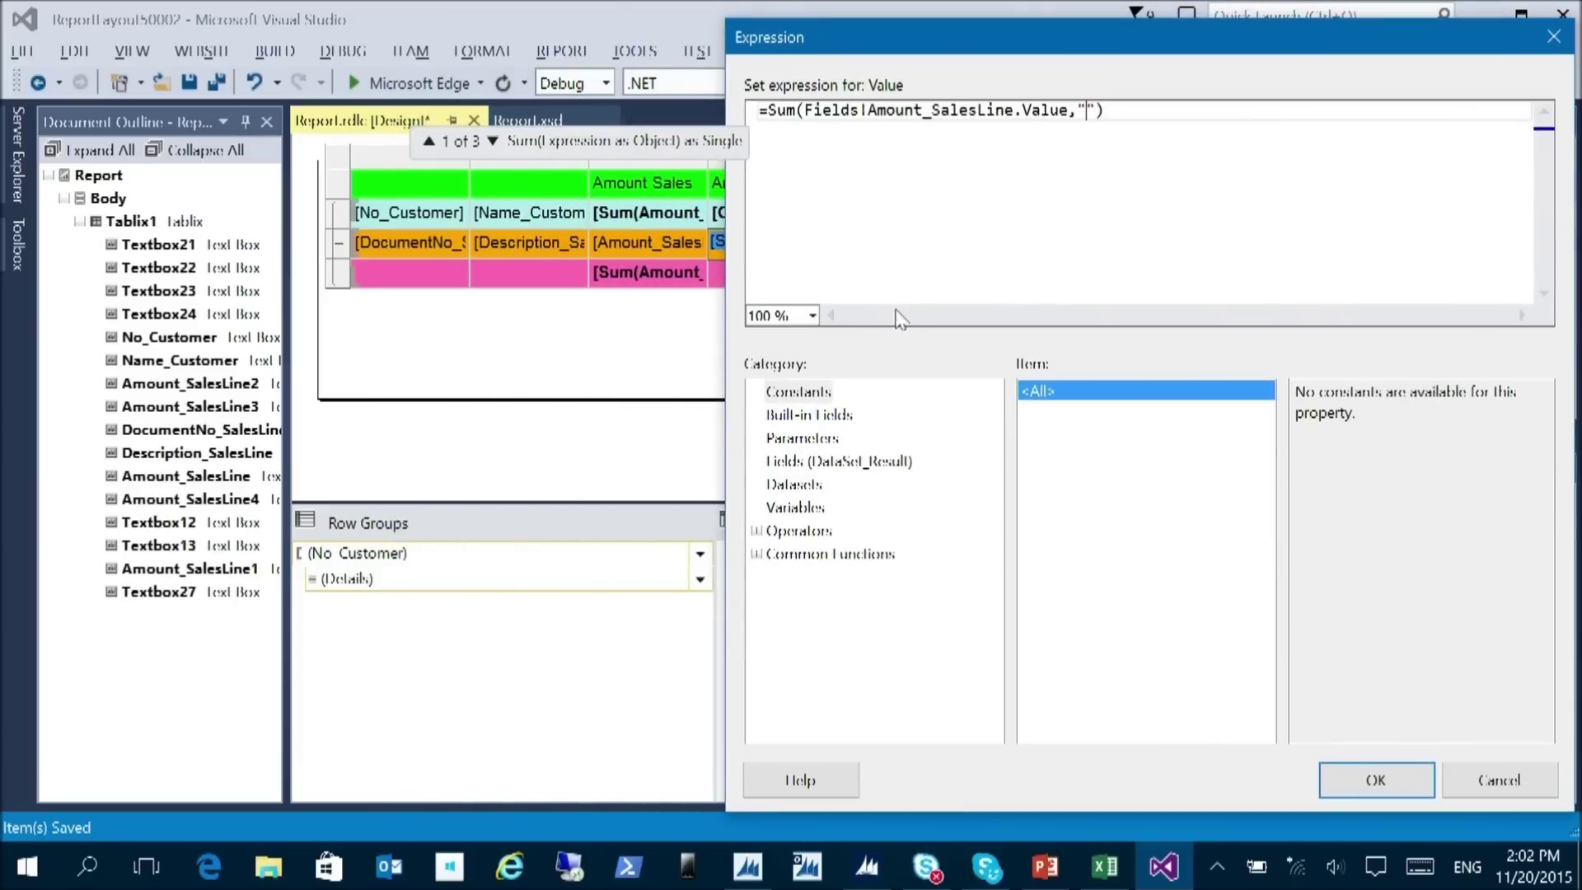
text(No)
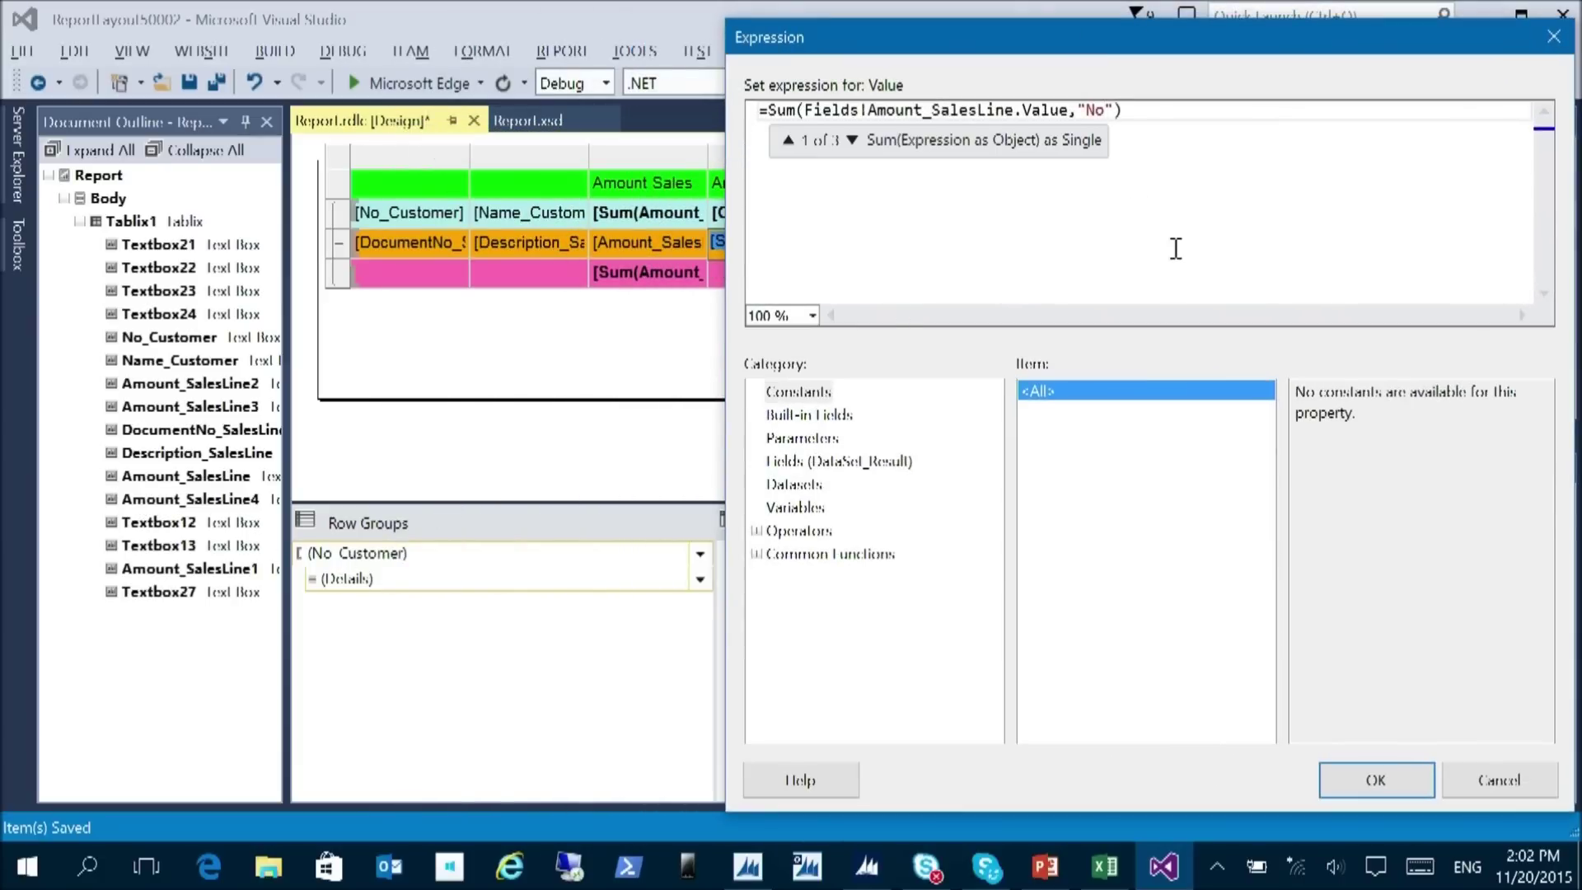
text(_Customer)
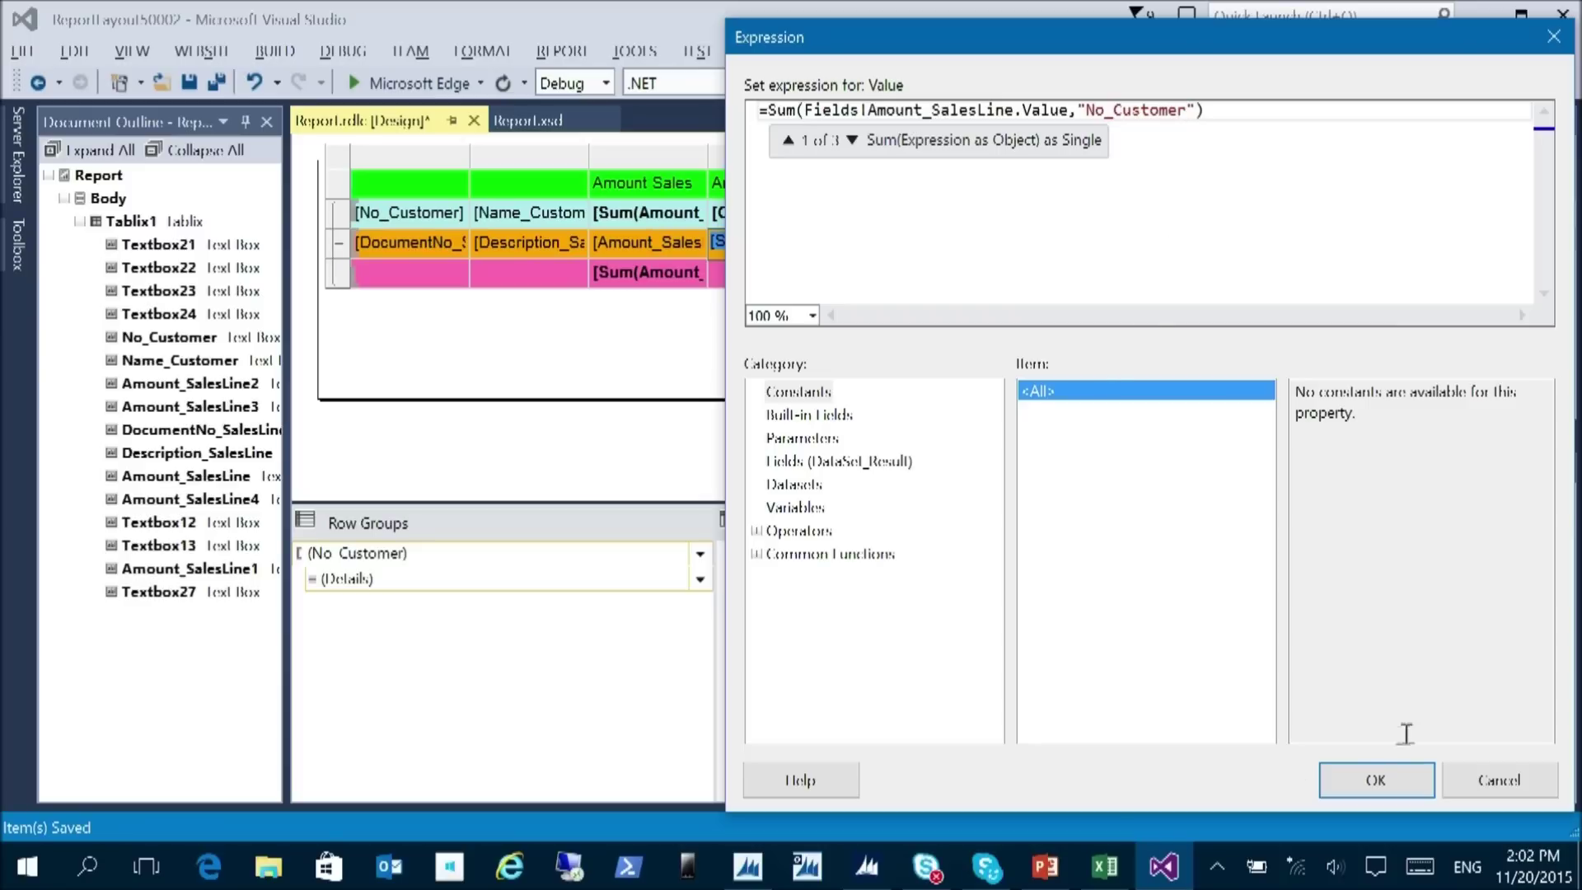
click(1390, 793)
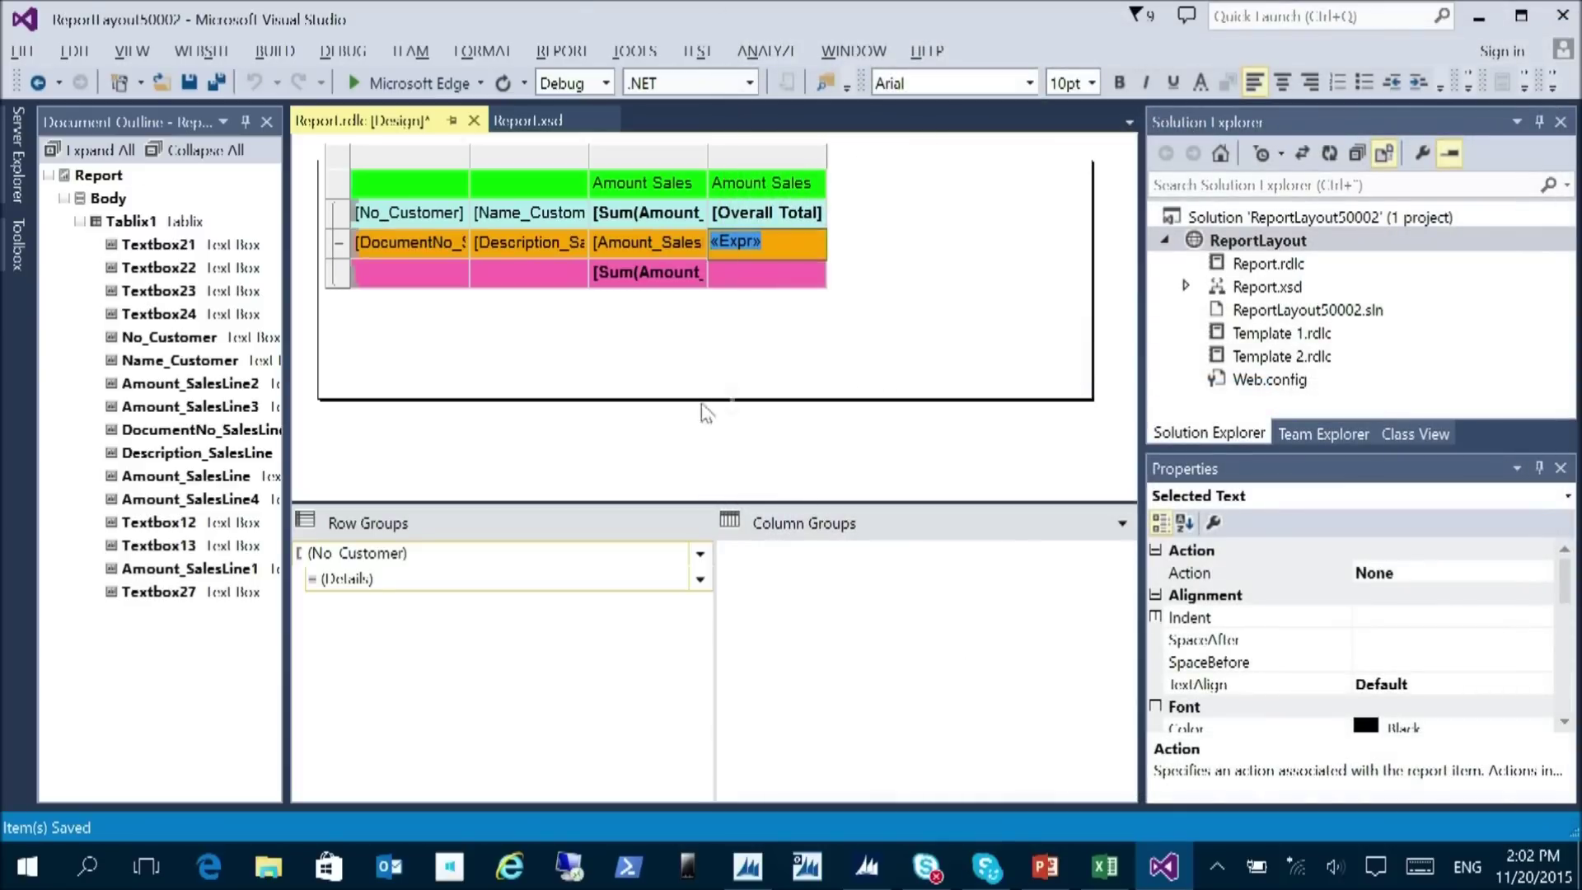
click(948, 257)
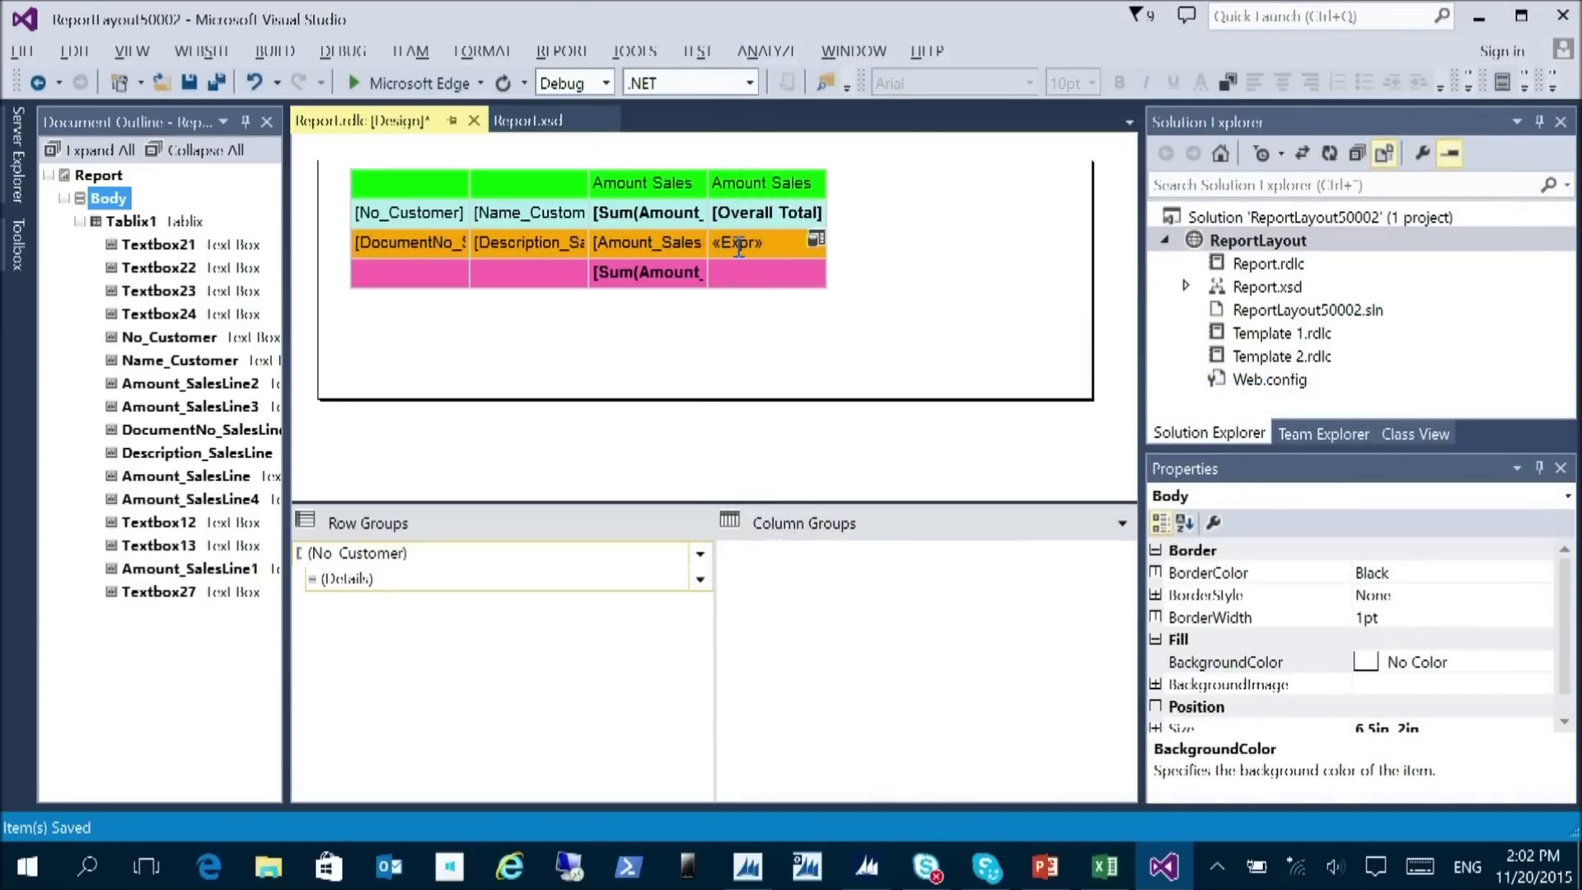
- Label the orange detail row's expression placeholder Group Total
click(739, 247)
click(739, 247)
double_click(739, 248)
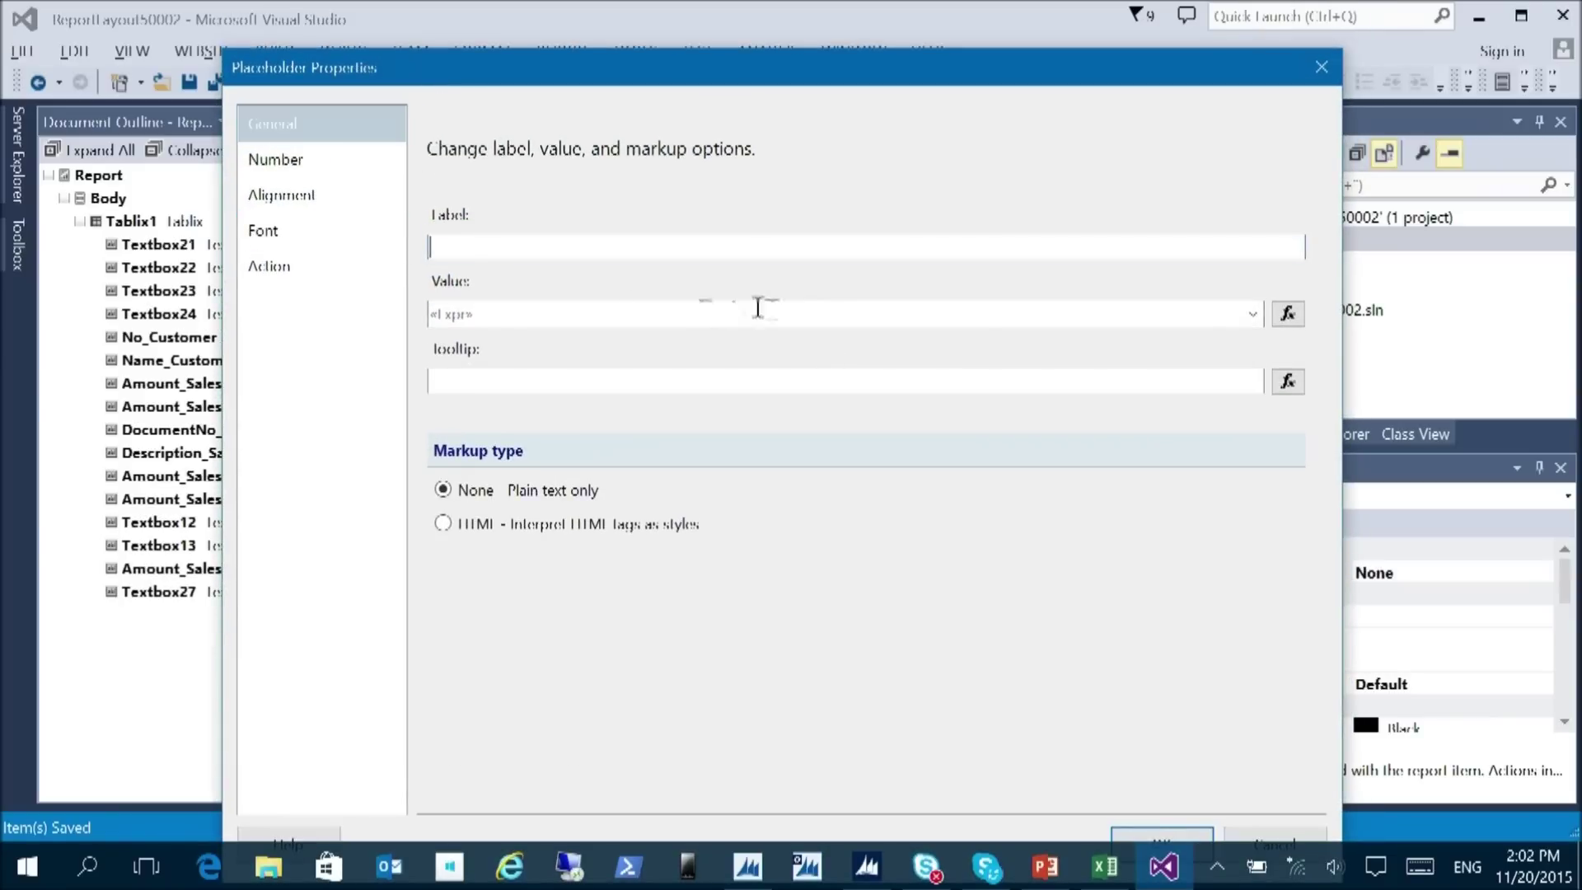
text(Group Total)
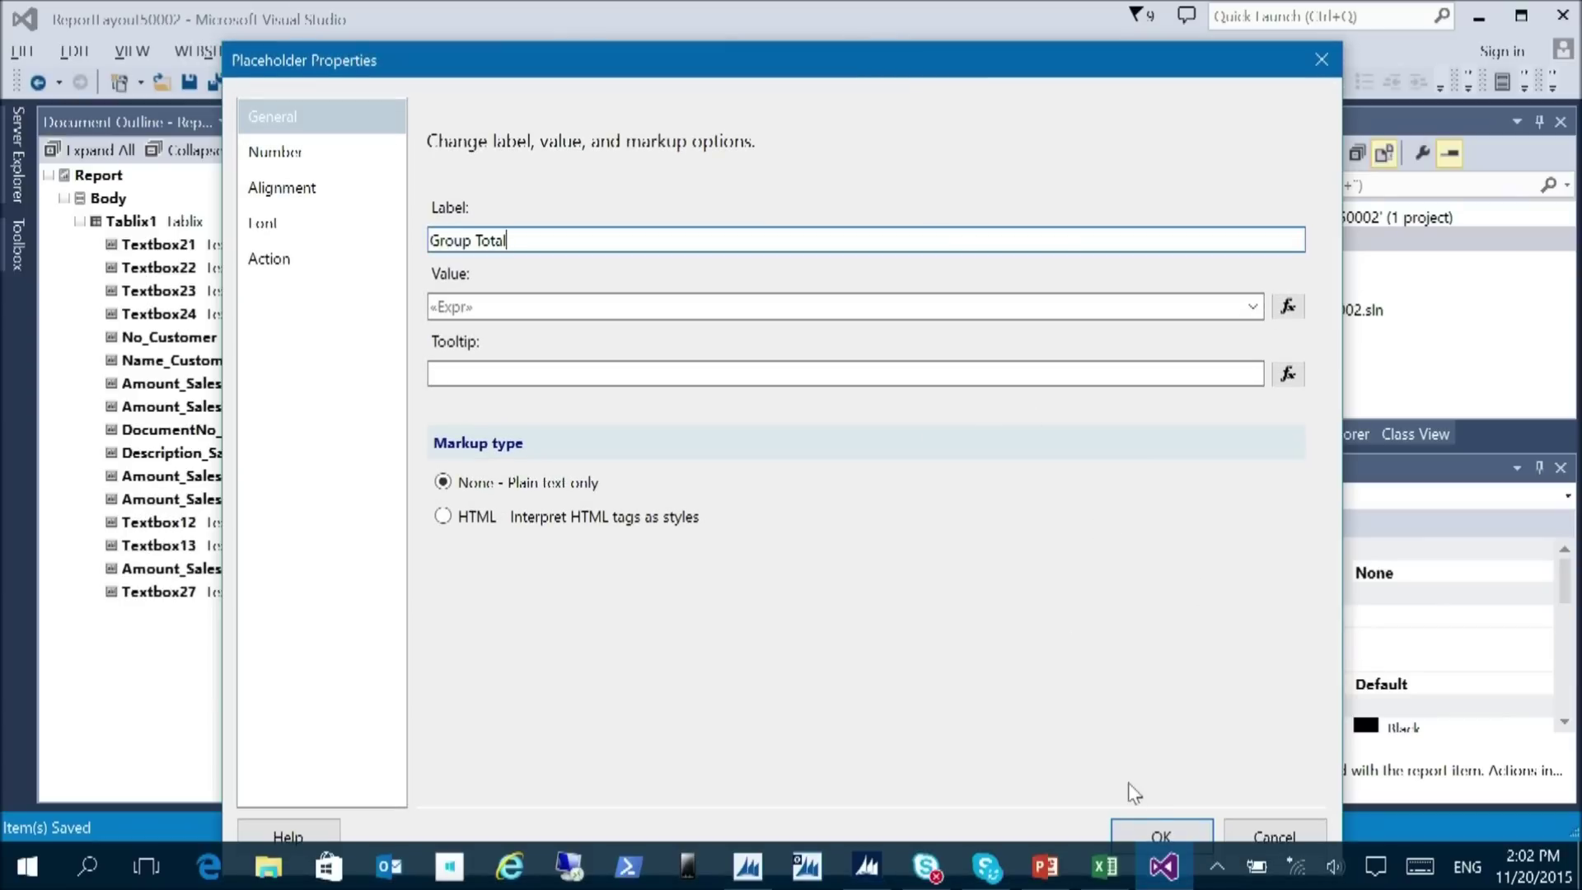
click(1161, 834)
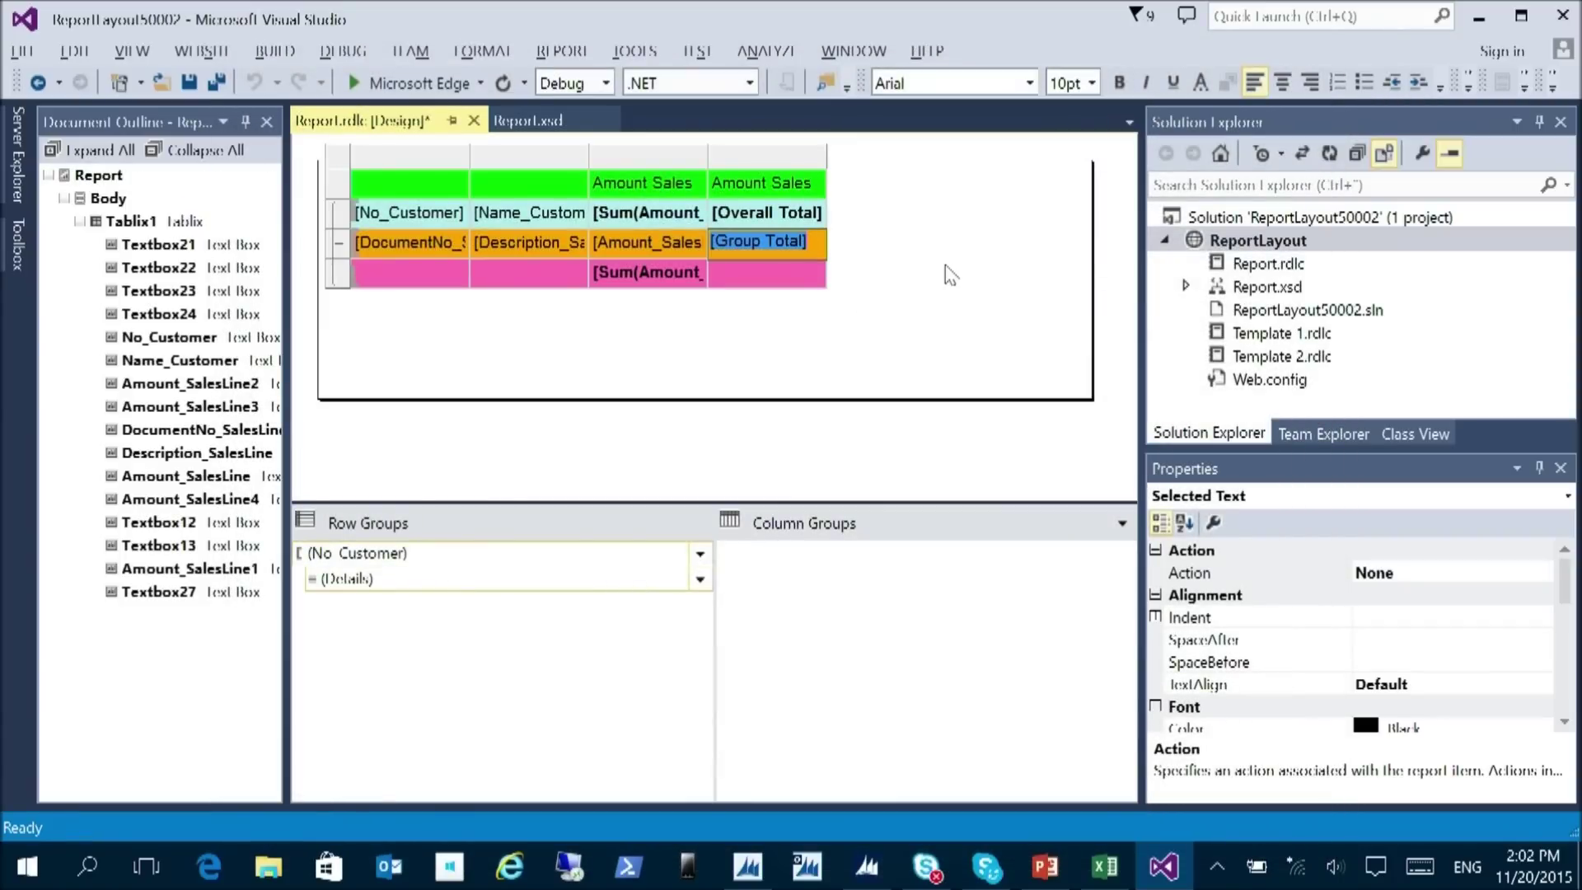
- Save the layout changes, then switch to the Dynamics NAV client and preview TechDays2 to check the group totals
key(alt+Tab)
key(Tab)
key(Escape)
key(Escape)
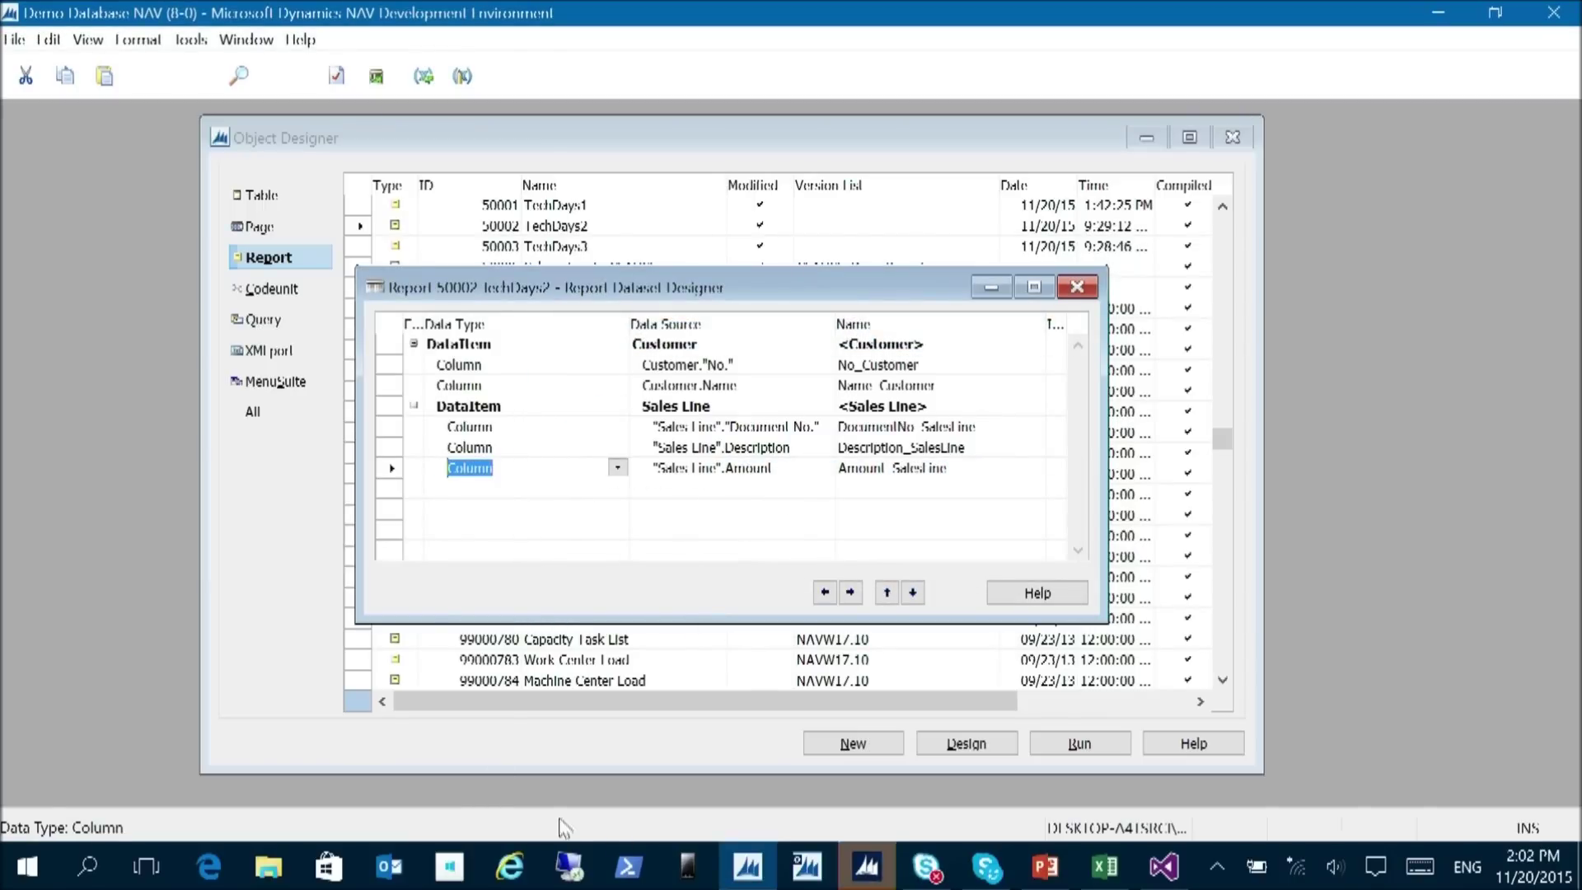
click(867, 865)
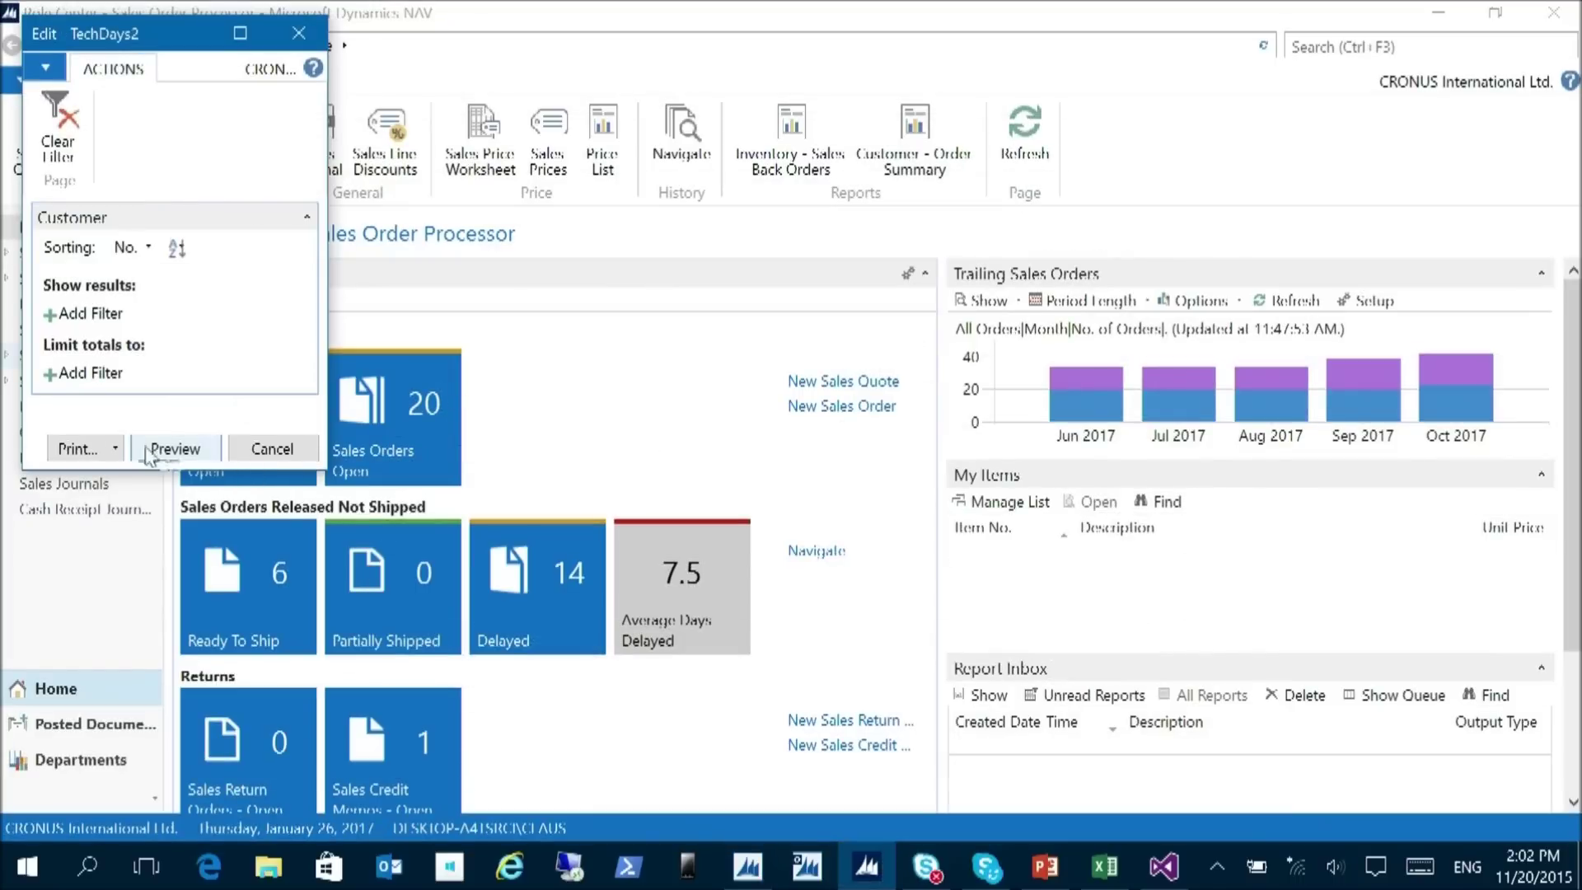
click(184, 646)
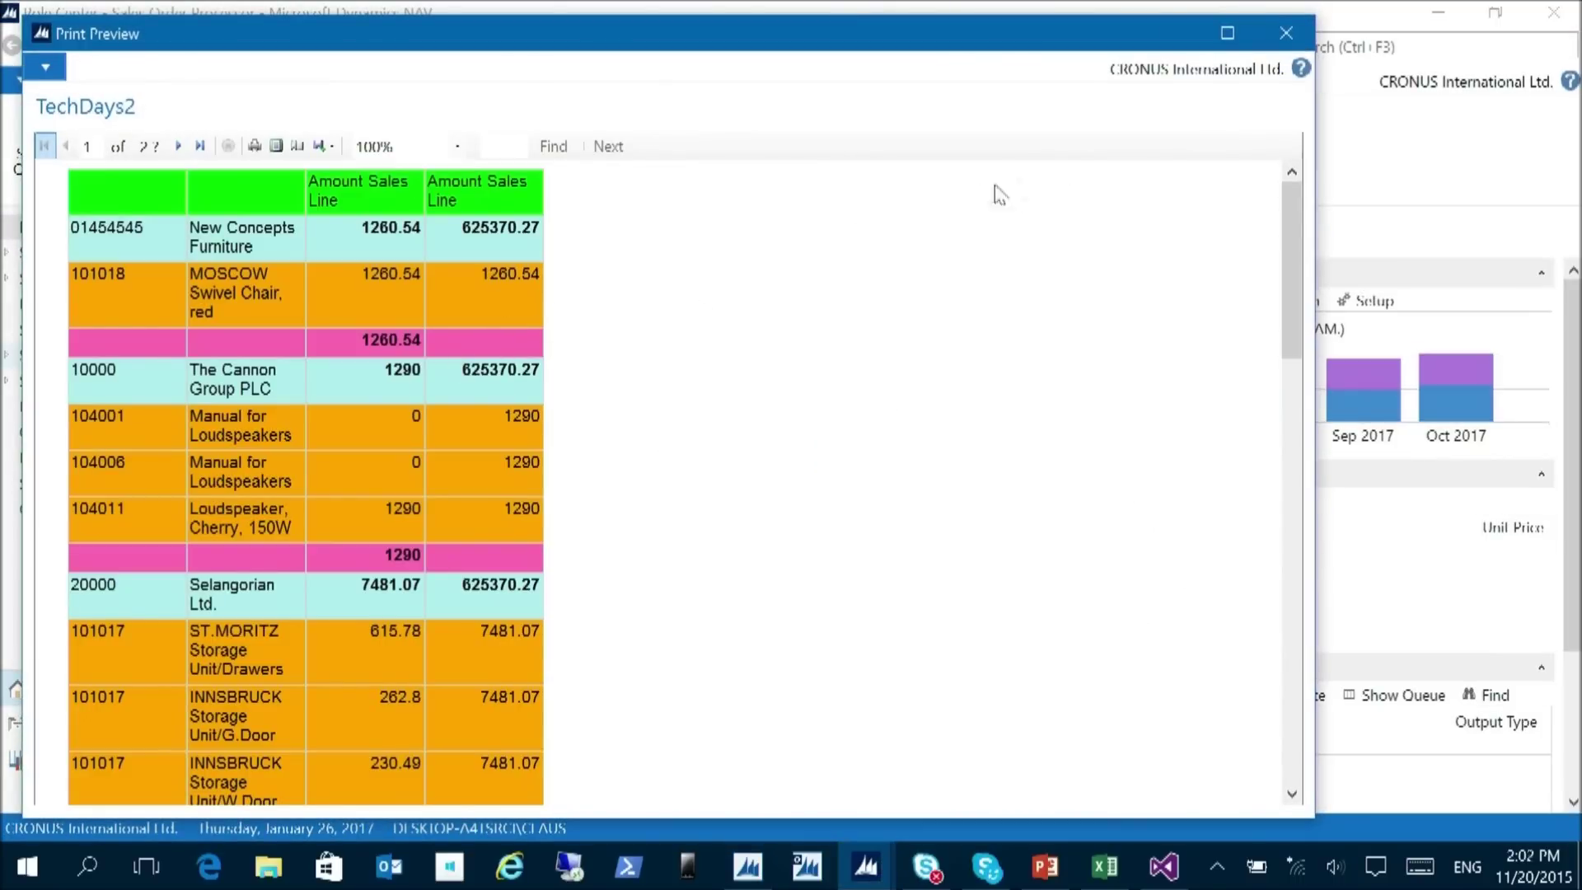
click(1285, 33)
key(alt+Tab)
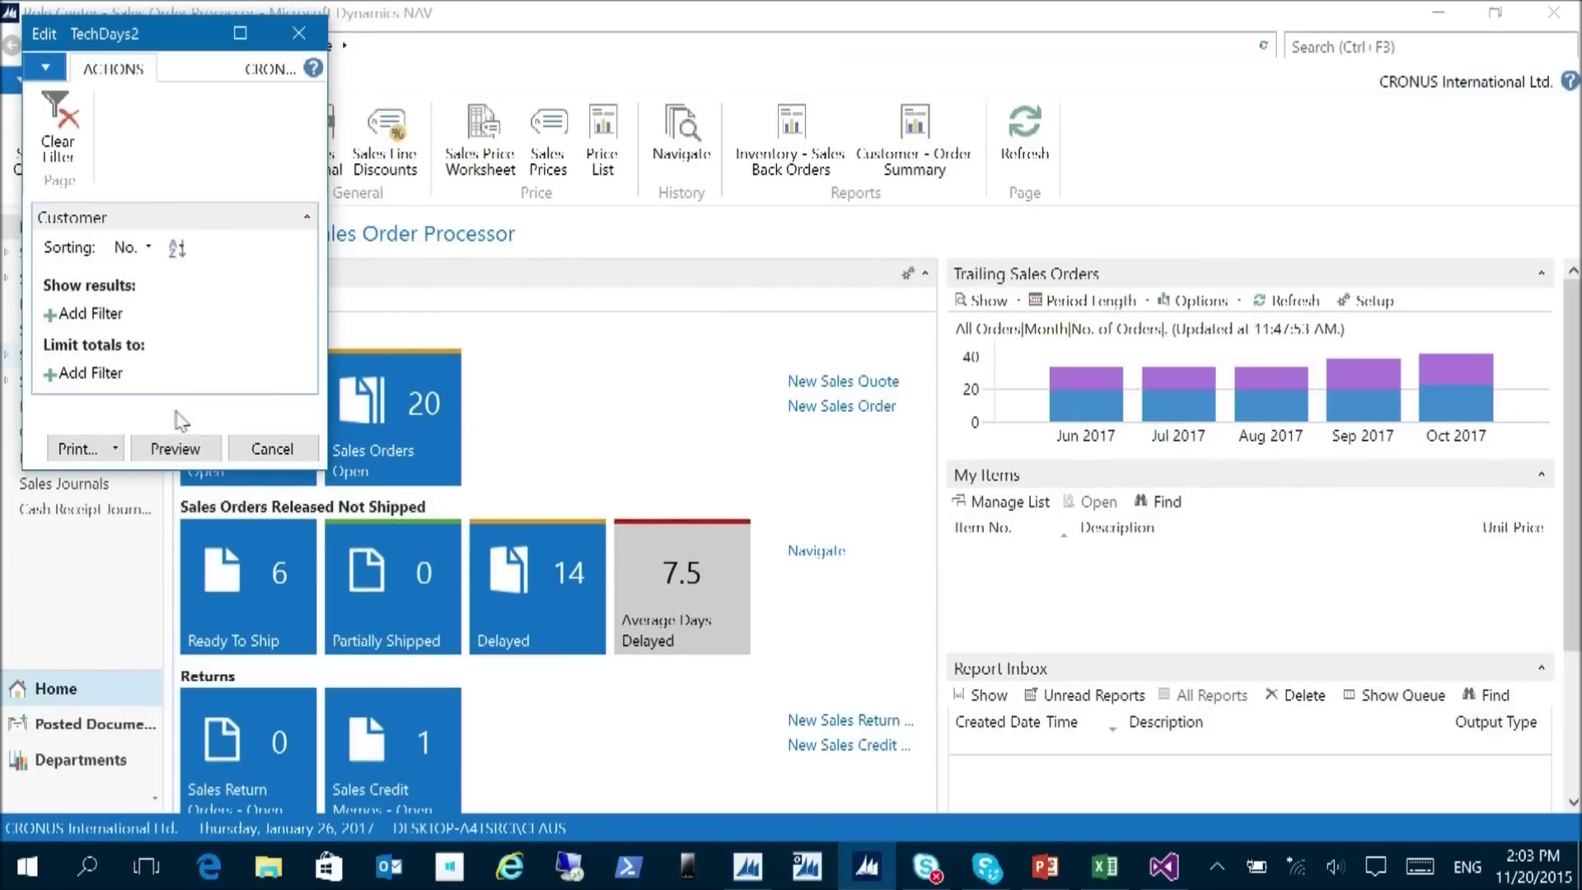
click(175, 448)
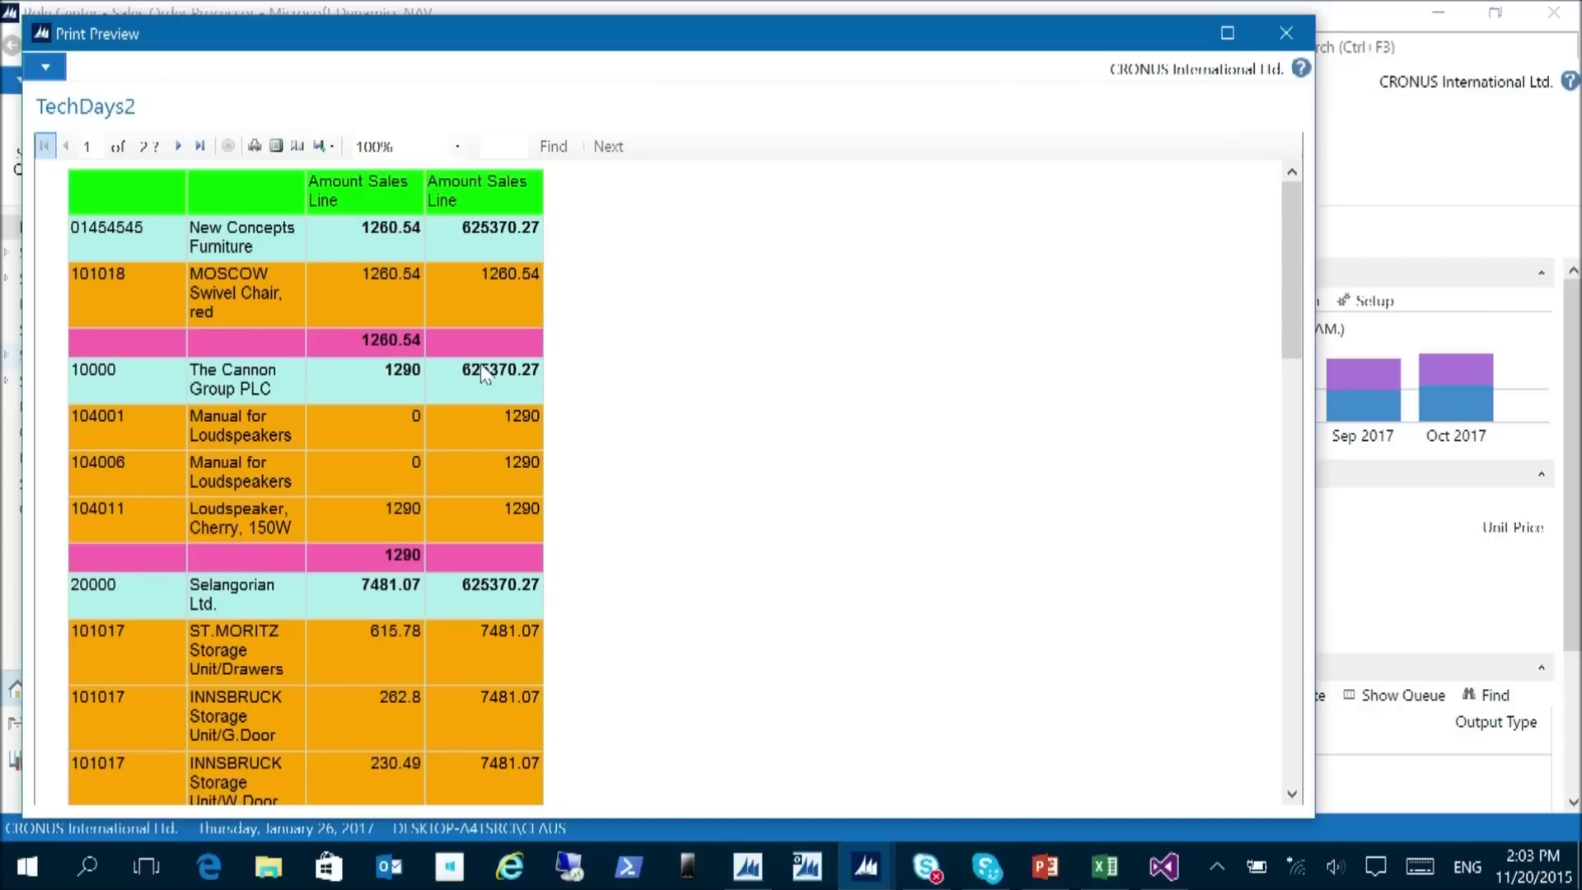
click(1285, 32)
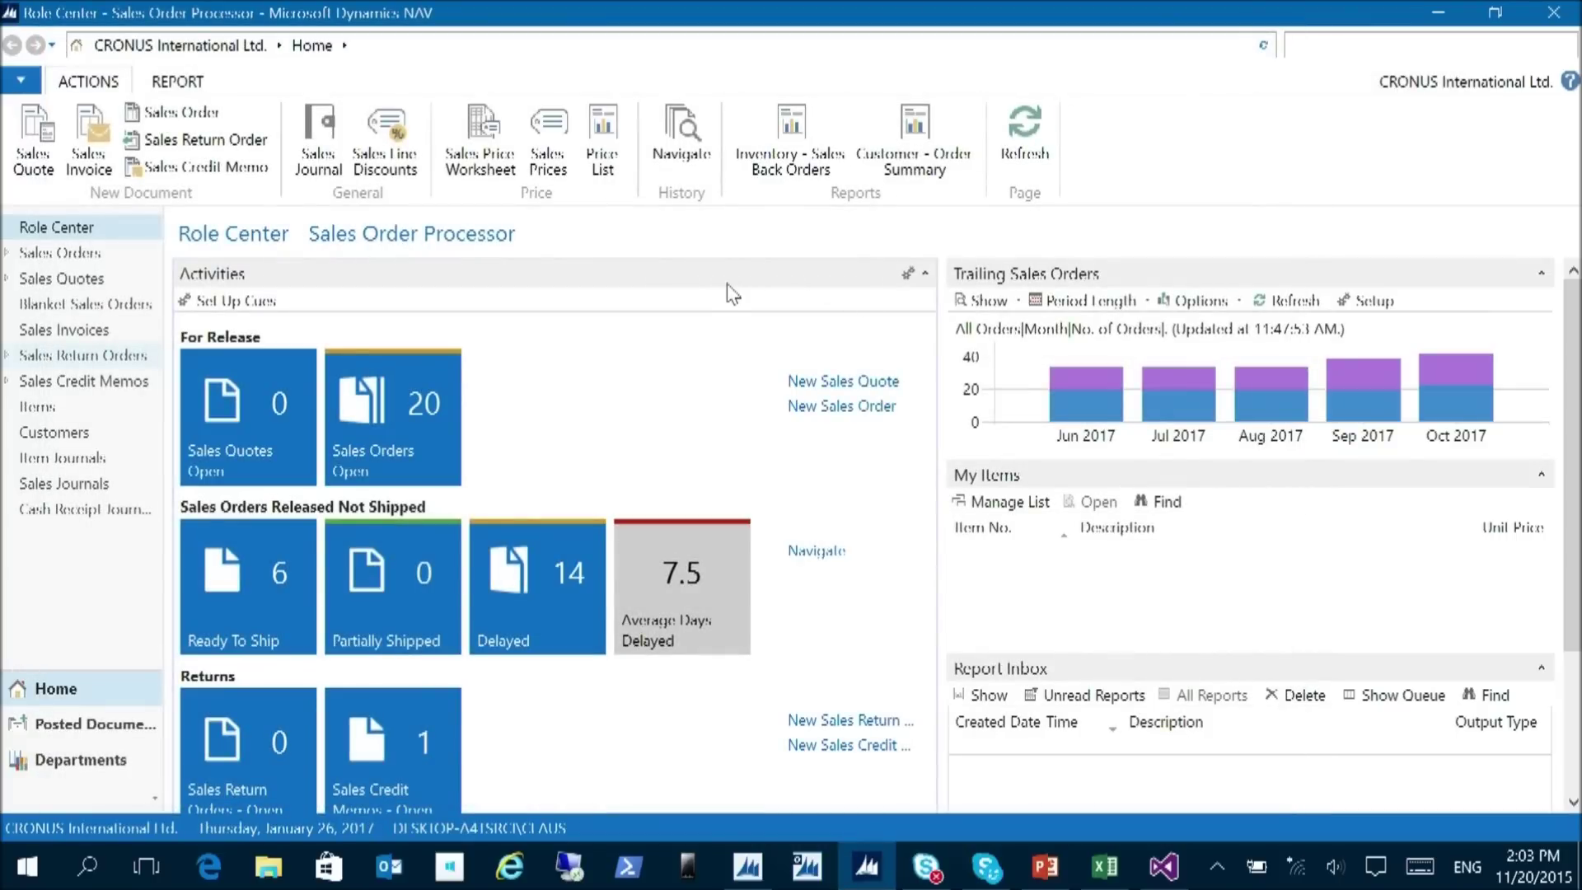
- Return to Visual Studio and add a filter to Tablix1 using [No_Customer] as its expression
key(alt+Tab)
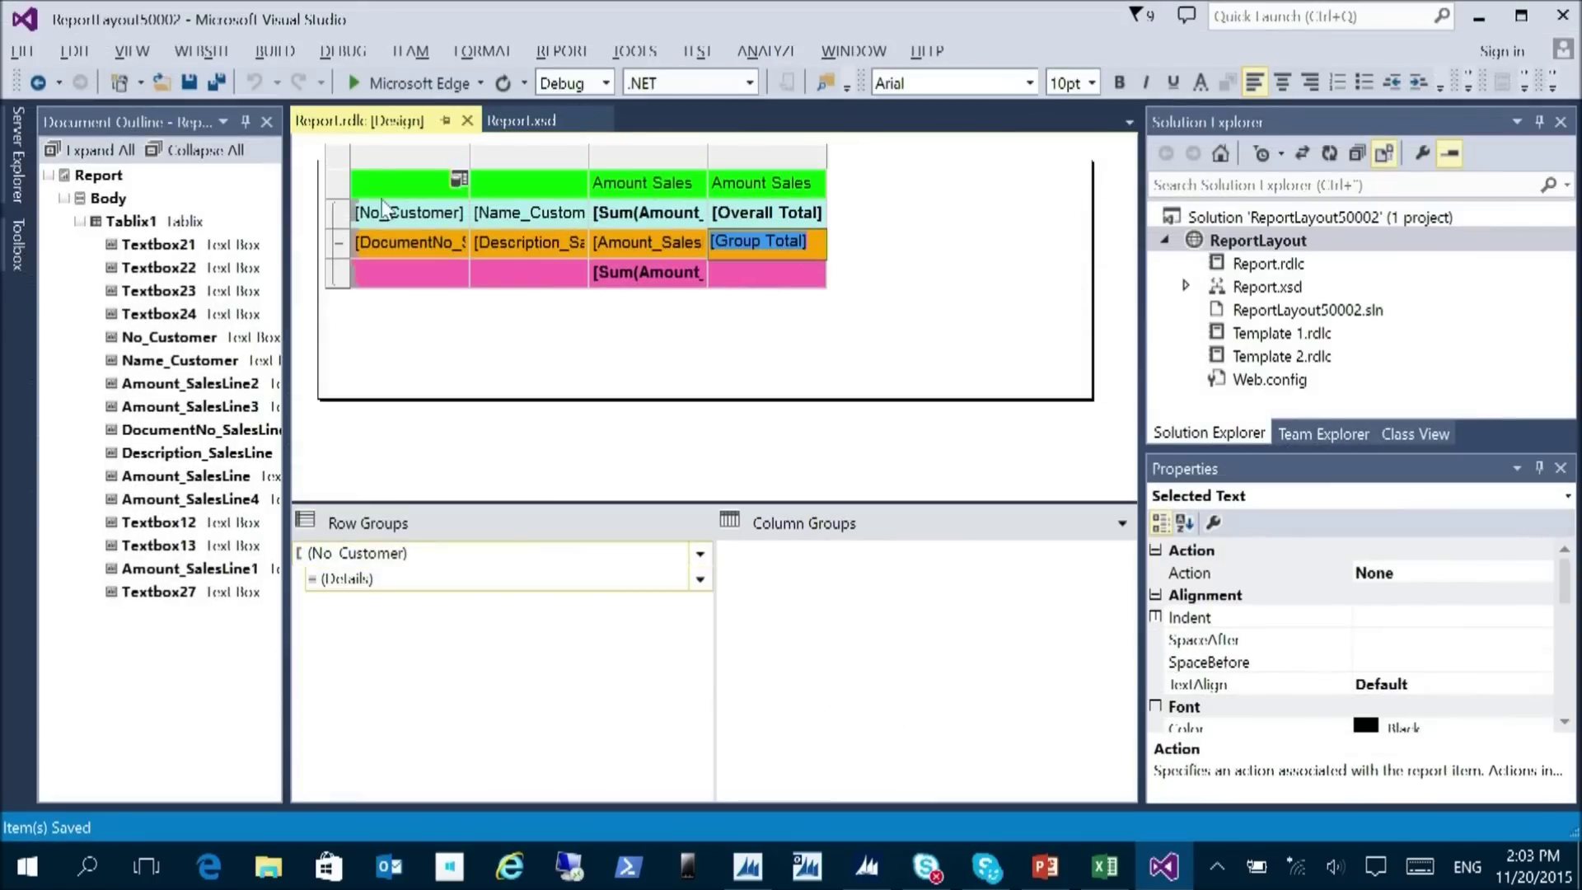
click(370, 166)
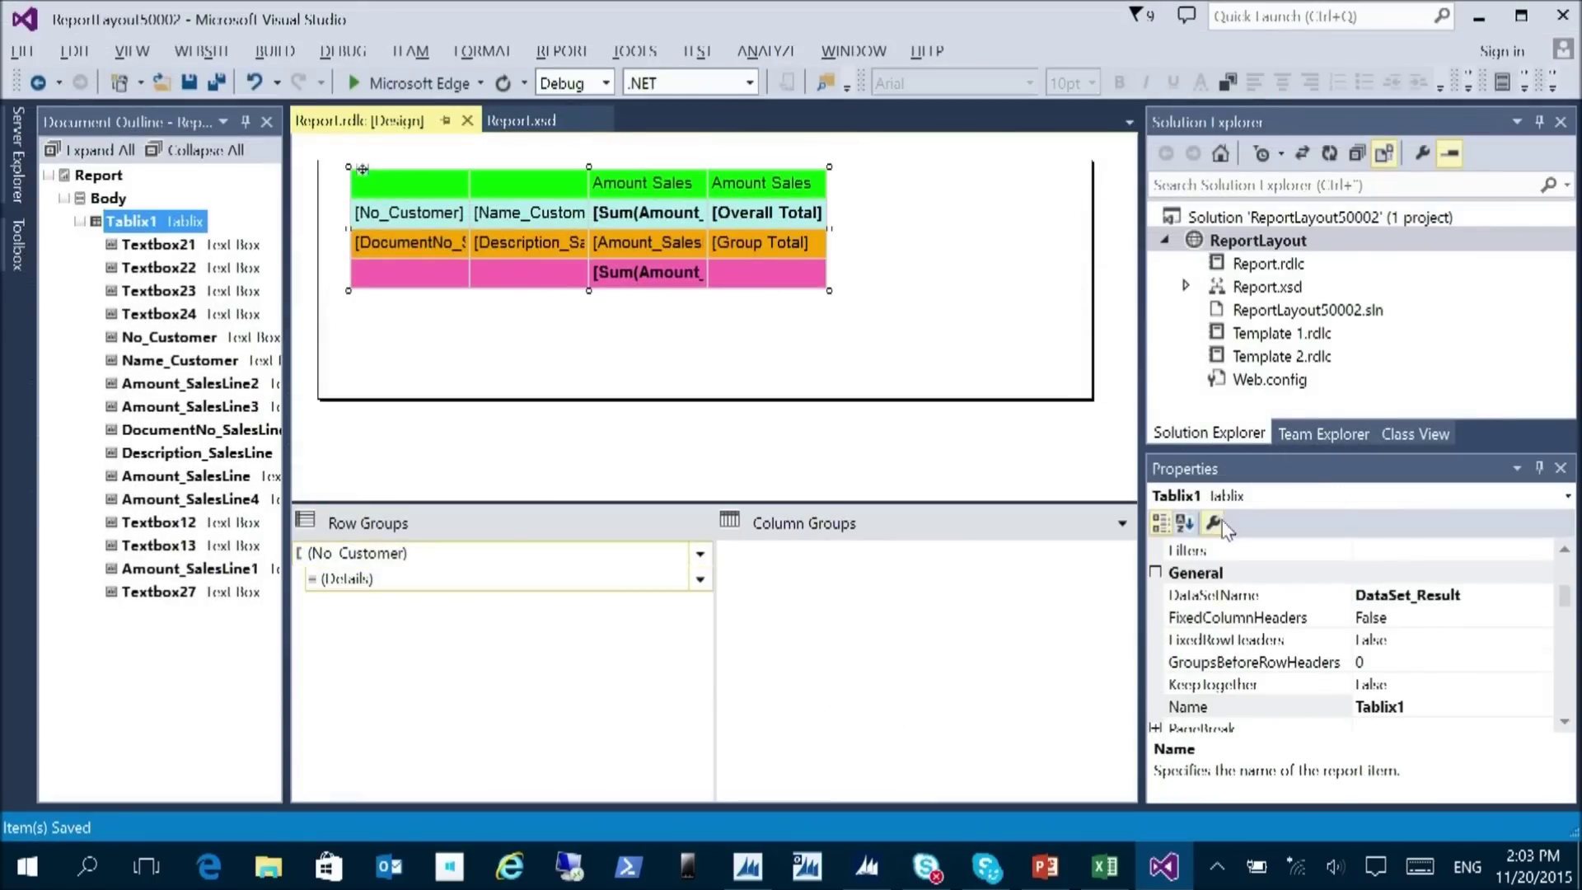
click(1213, 524)
click(265, 110)
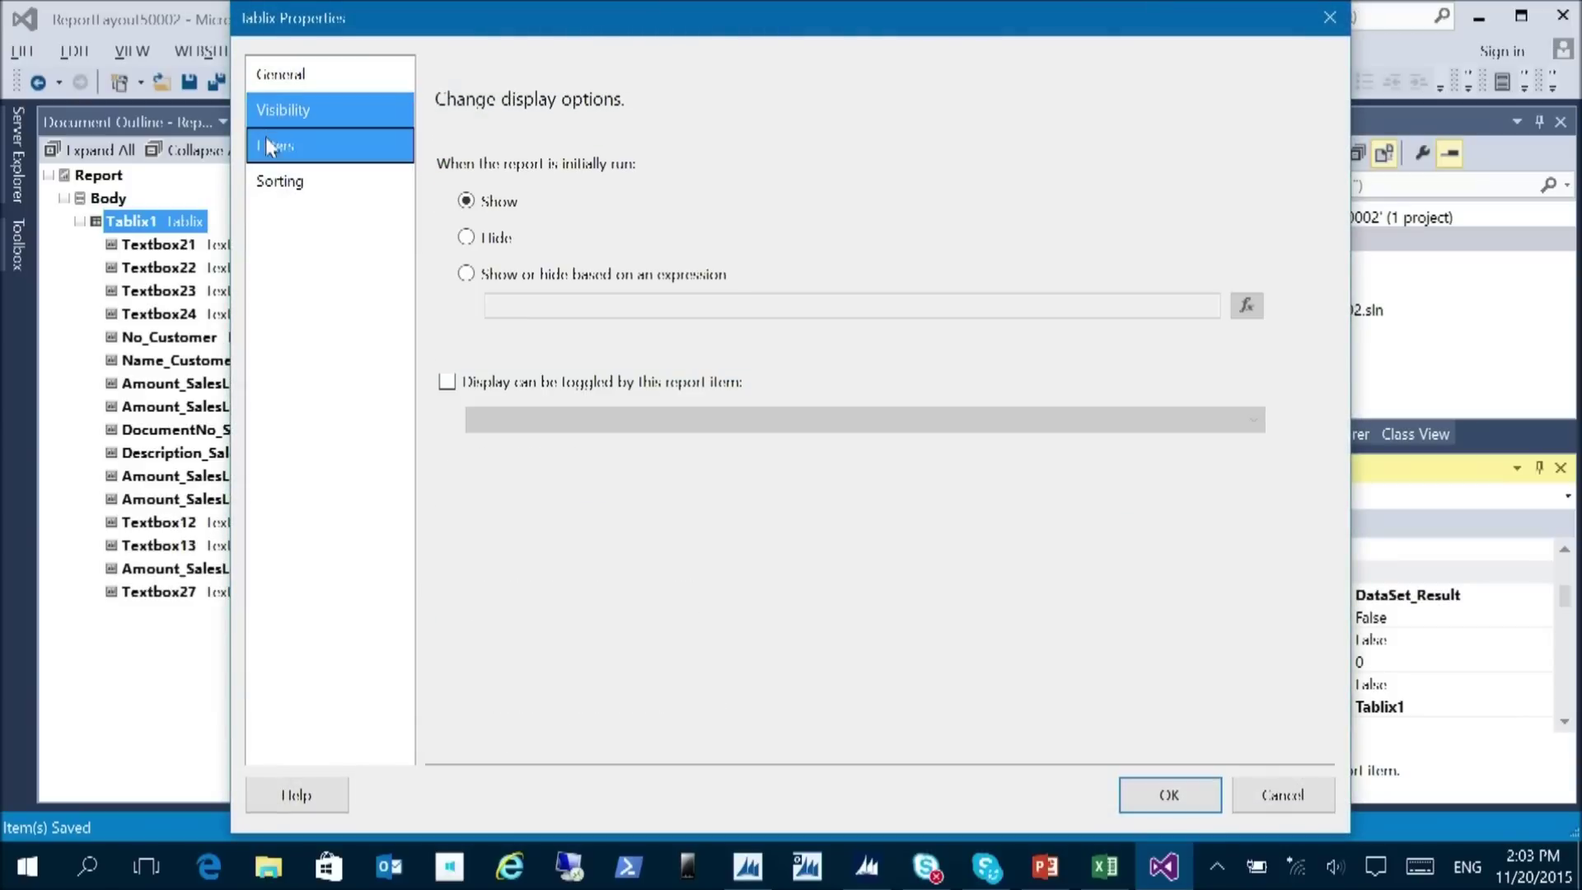
click(266, 140)
click(466, 205)
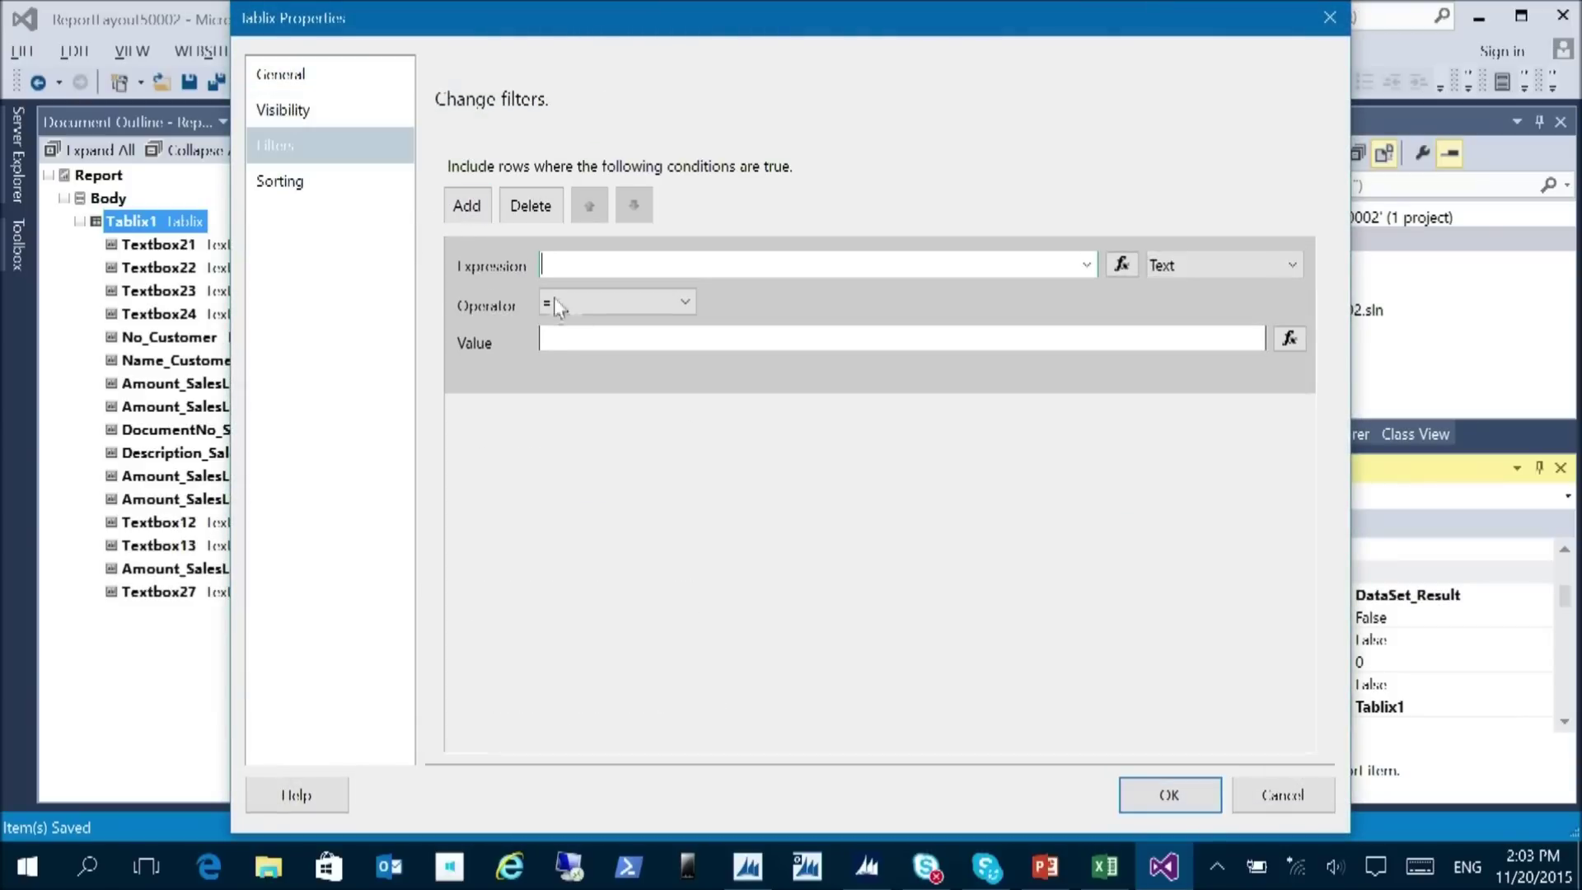
click(1086, 265)
scroll(815, 346, up, 1)
click(637, 314)
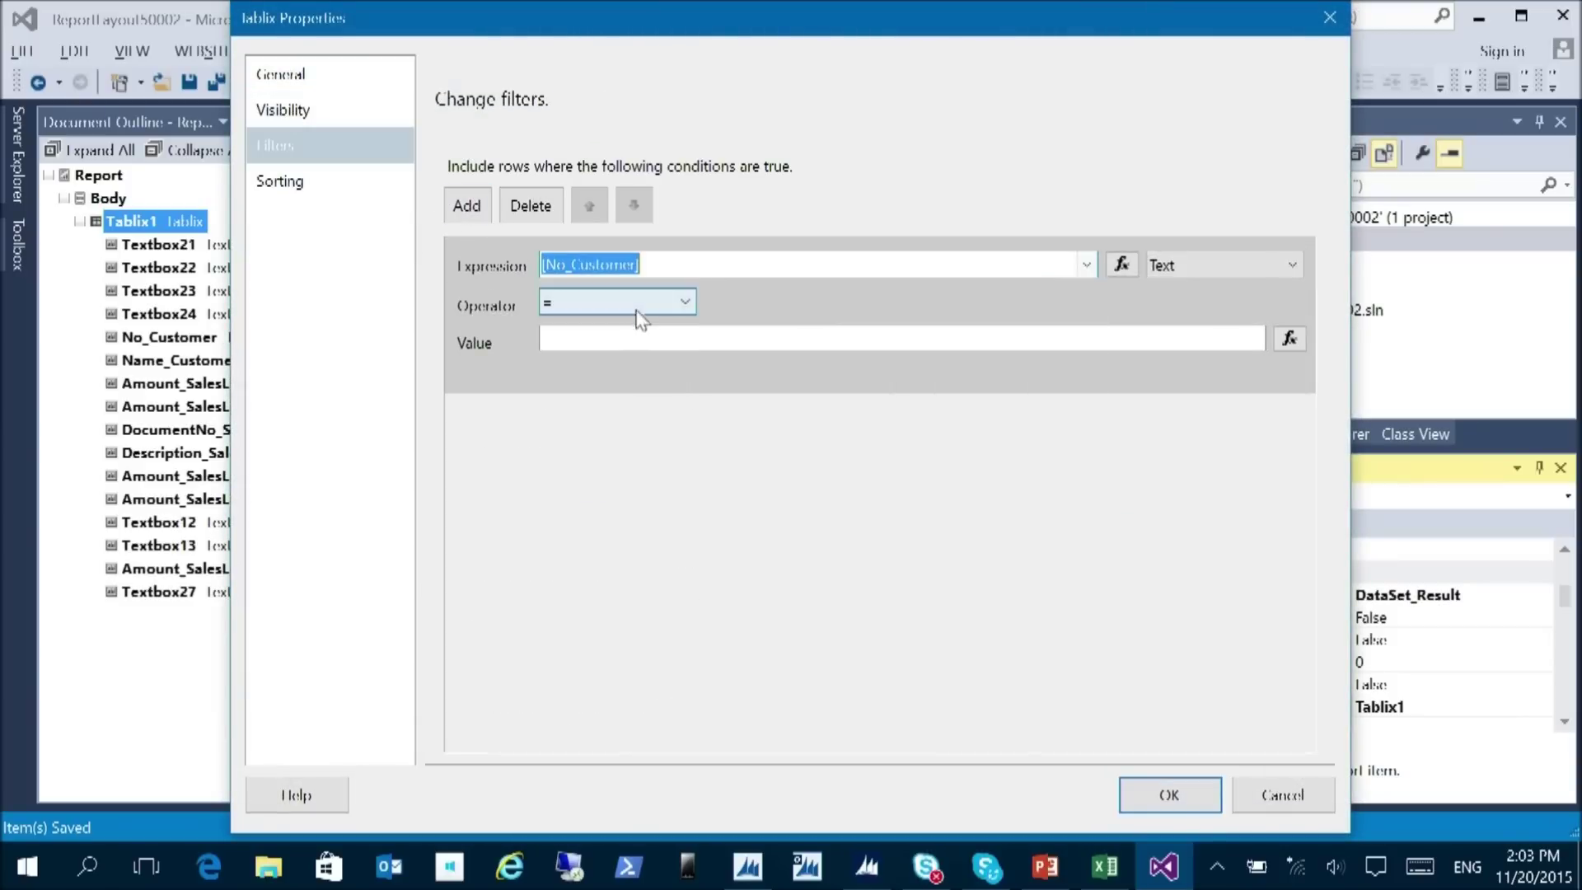
- Set the Tablix1 filter operator to Between with values 10000 and 20000, and apply it
click(637, 311)
click(577, 579)
click(629, 338)
text(10000)
key(Tab)
key(Tab)
text(20000)
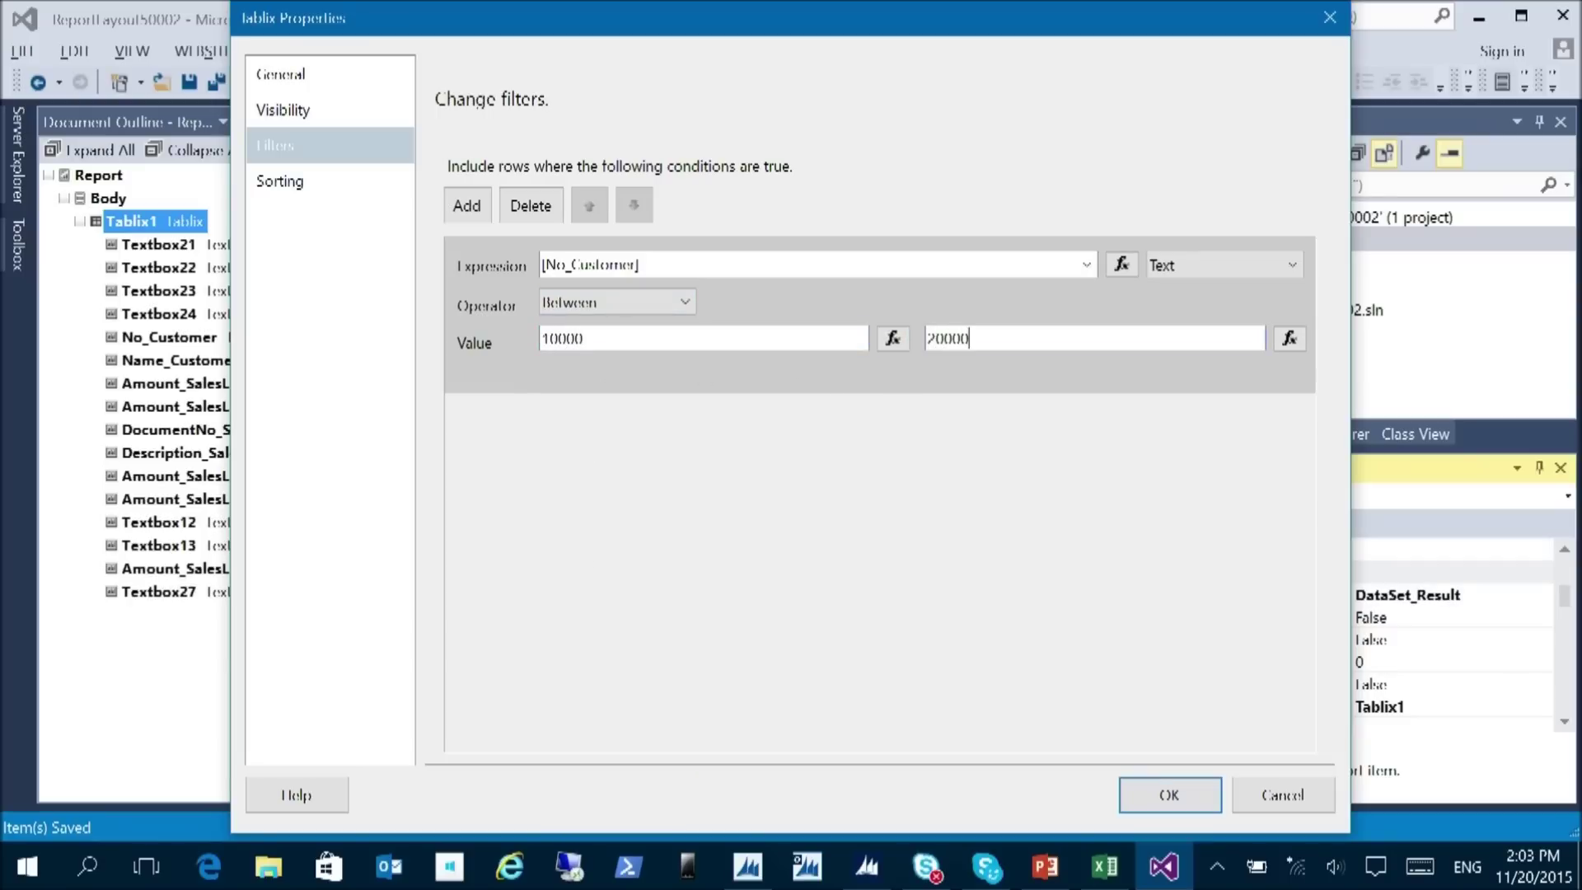
click(1158, 793)
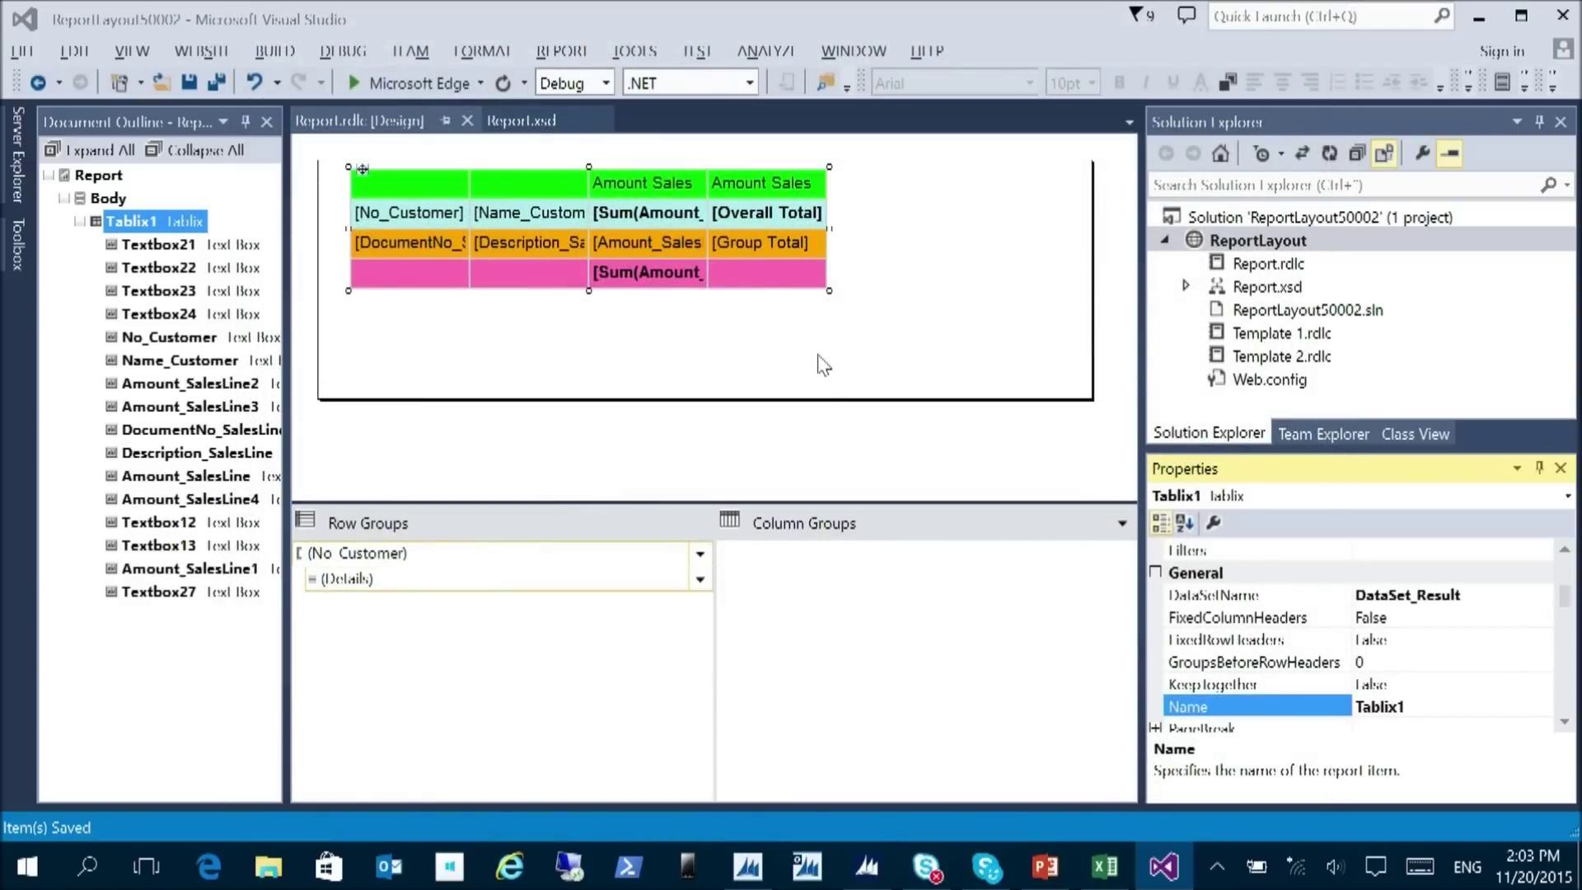
- Save and compile report 50002 TechDays2 in the NAV Development Environment and preview it in the NAV client
key(alt+Tab)
key(alt+Tab)
key(ctrl+s)
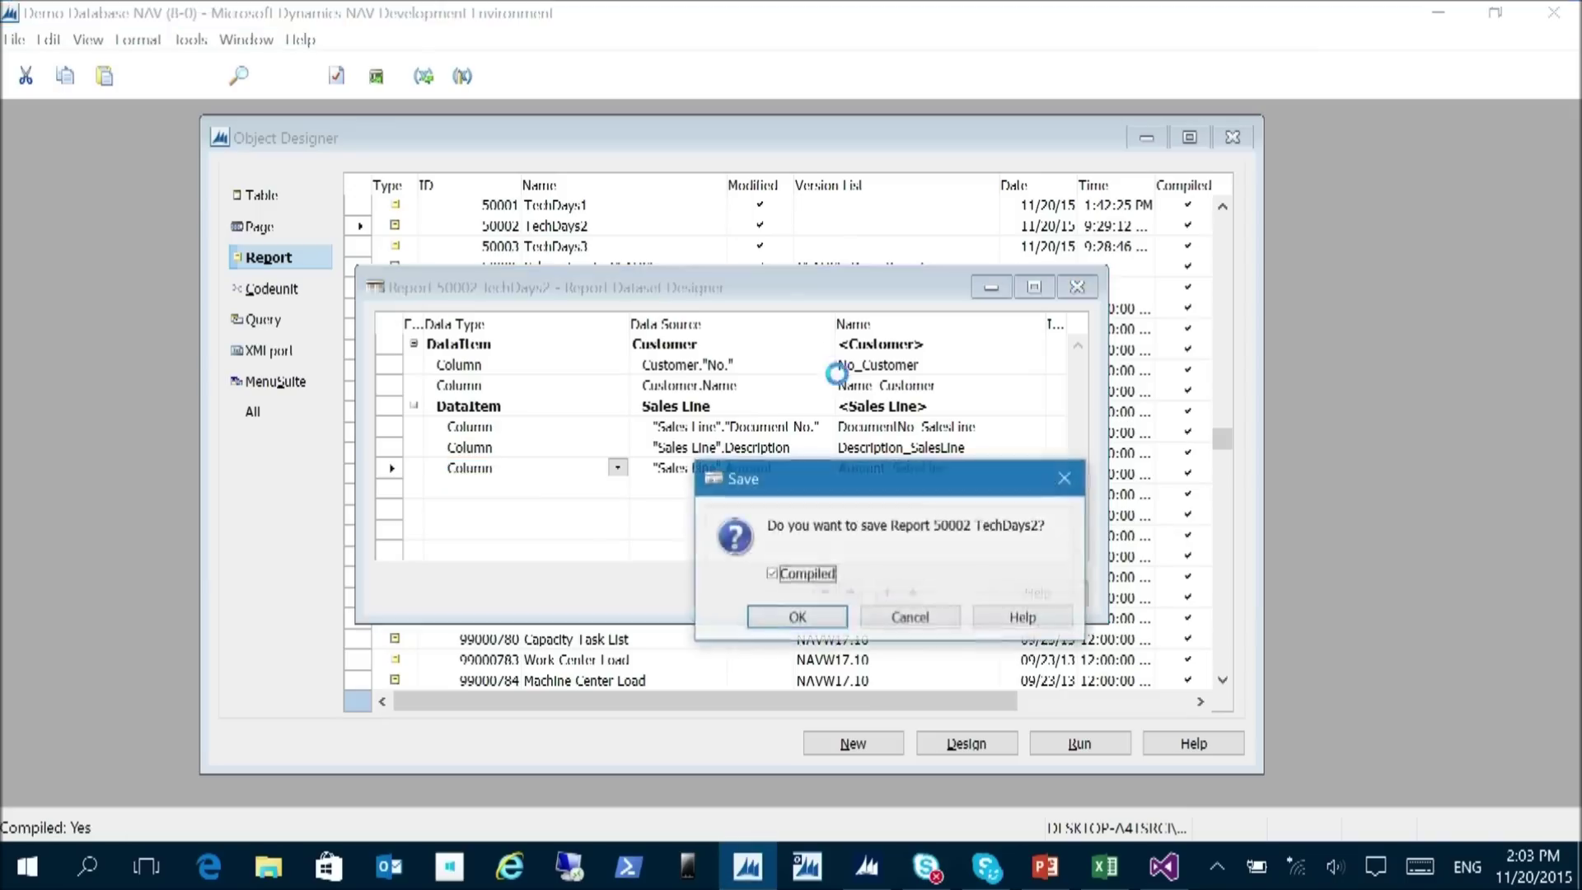
key(Return)
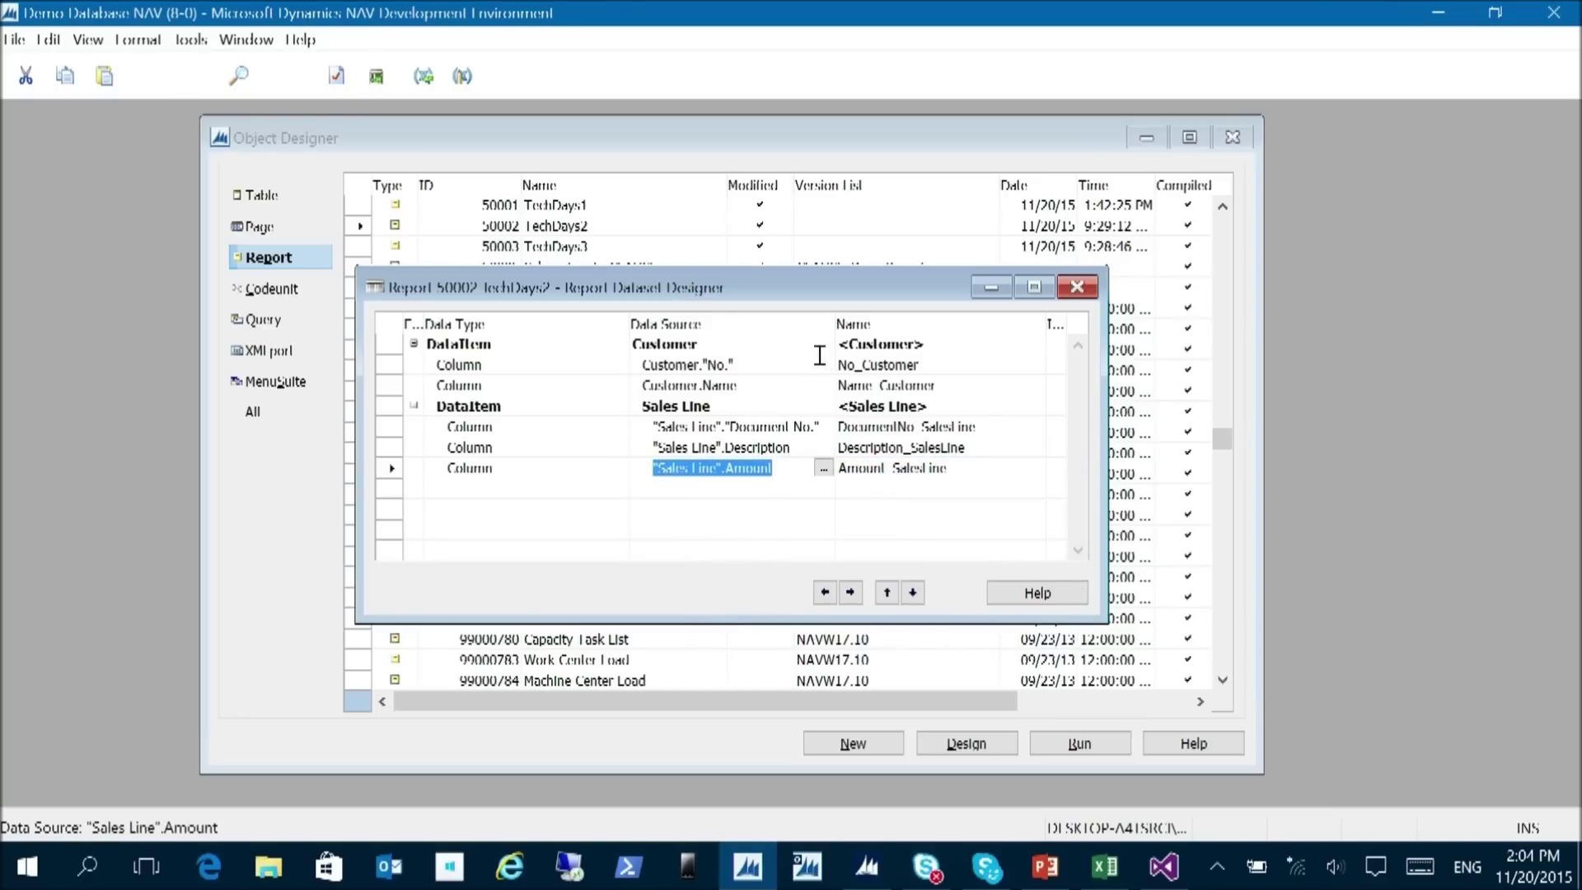
click(867, 865)
click(173, 449)
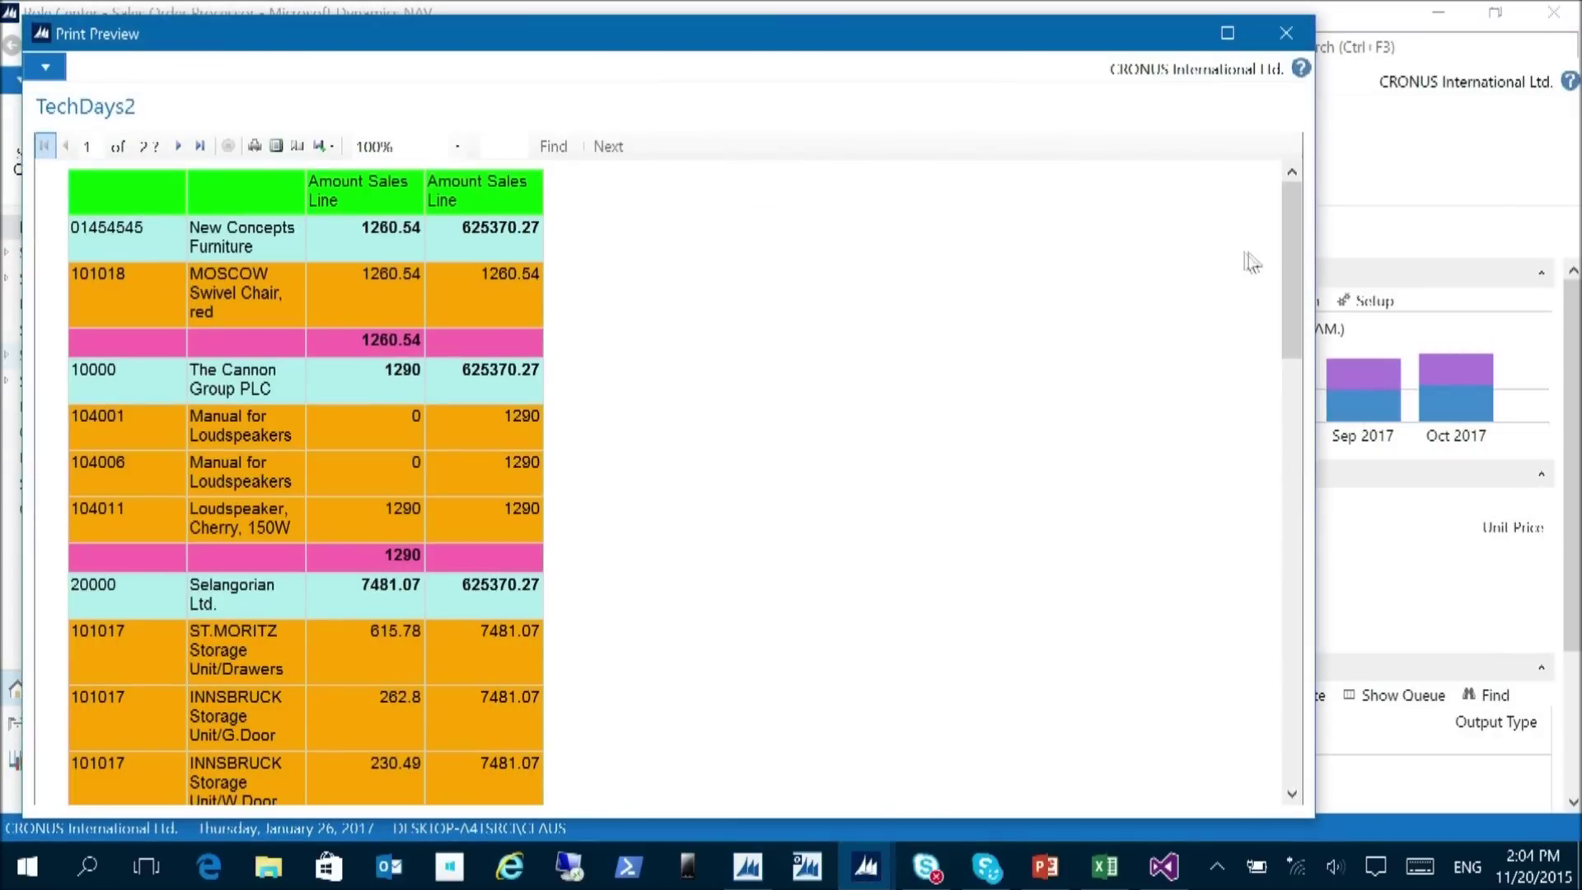
click(1285, 33)
- Return to Visual Studio and check the filter settings of Tablix1 without changing them
key(alt+Tab)
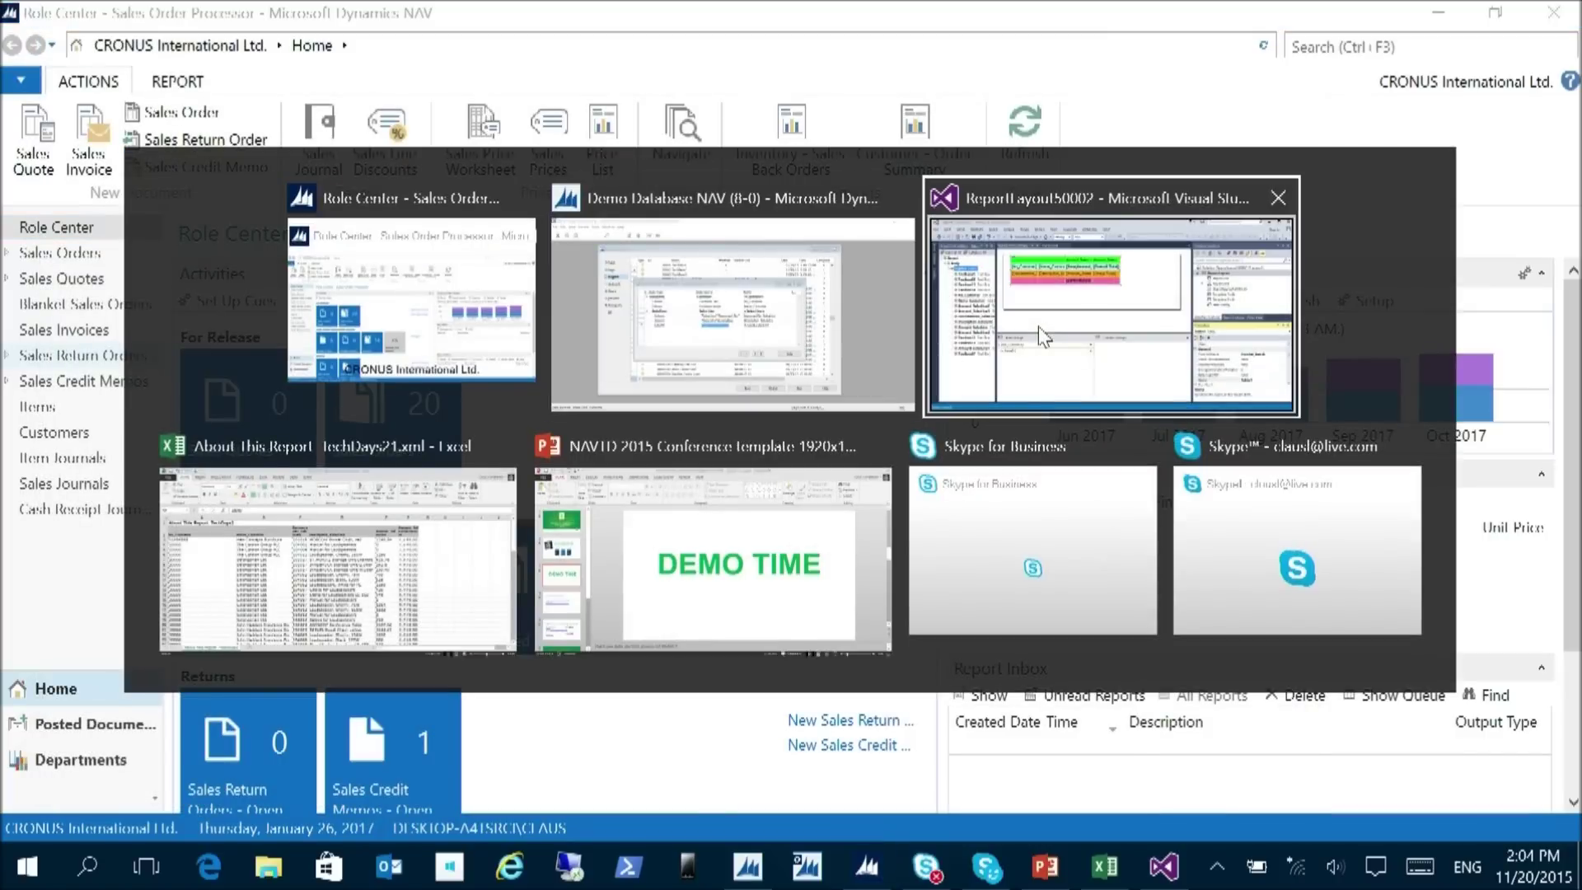
click(1038, 326)
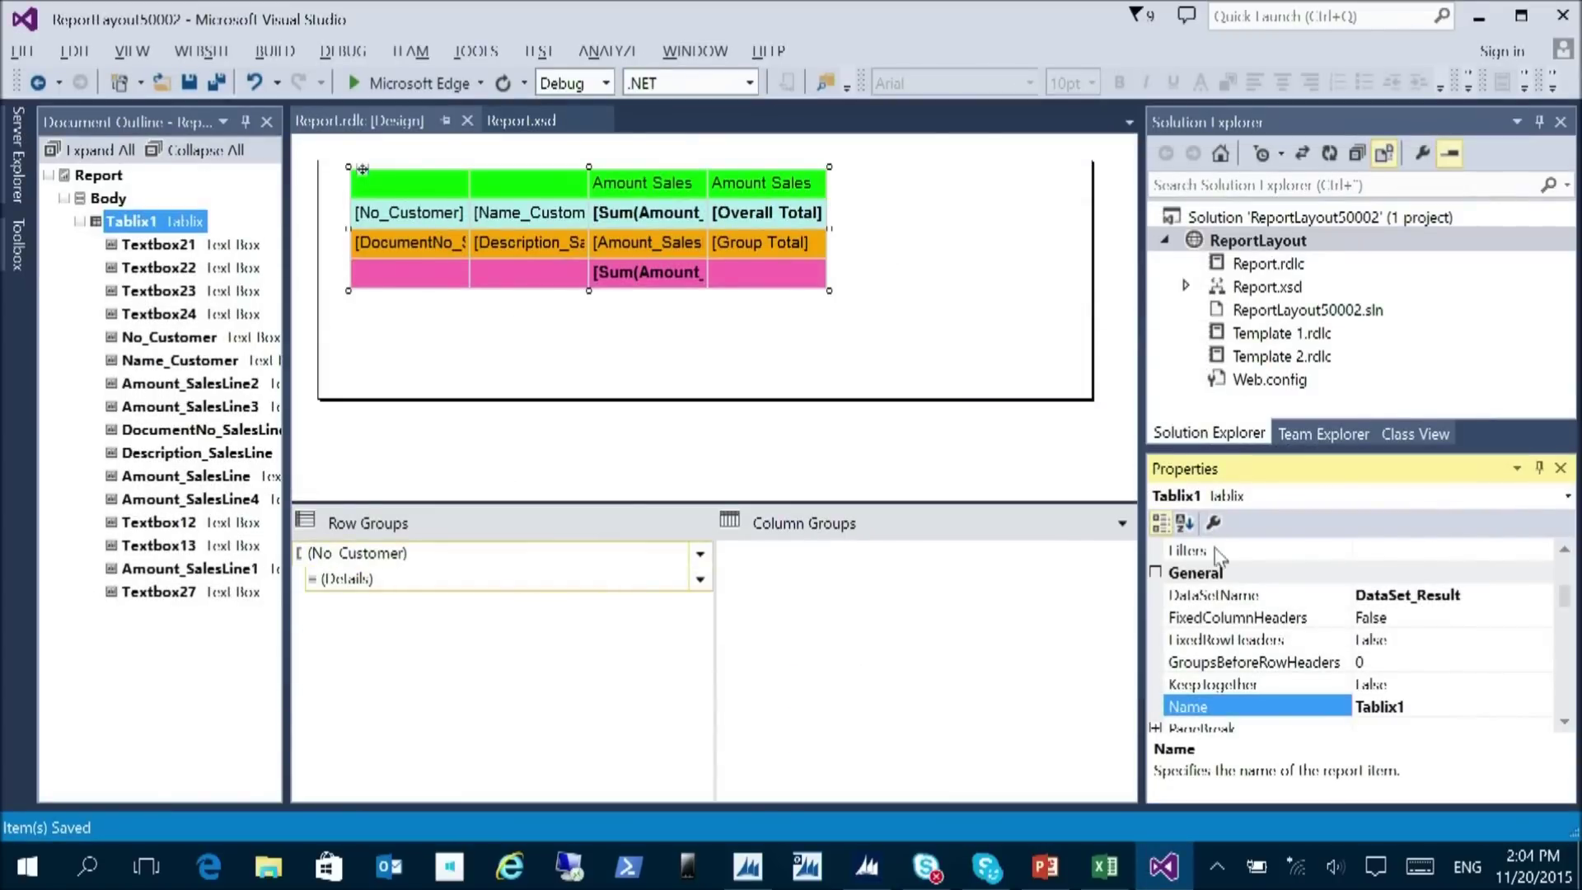
click(1213, 523)
click(285, 149)
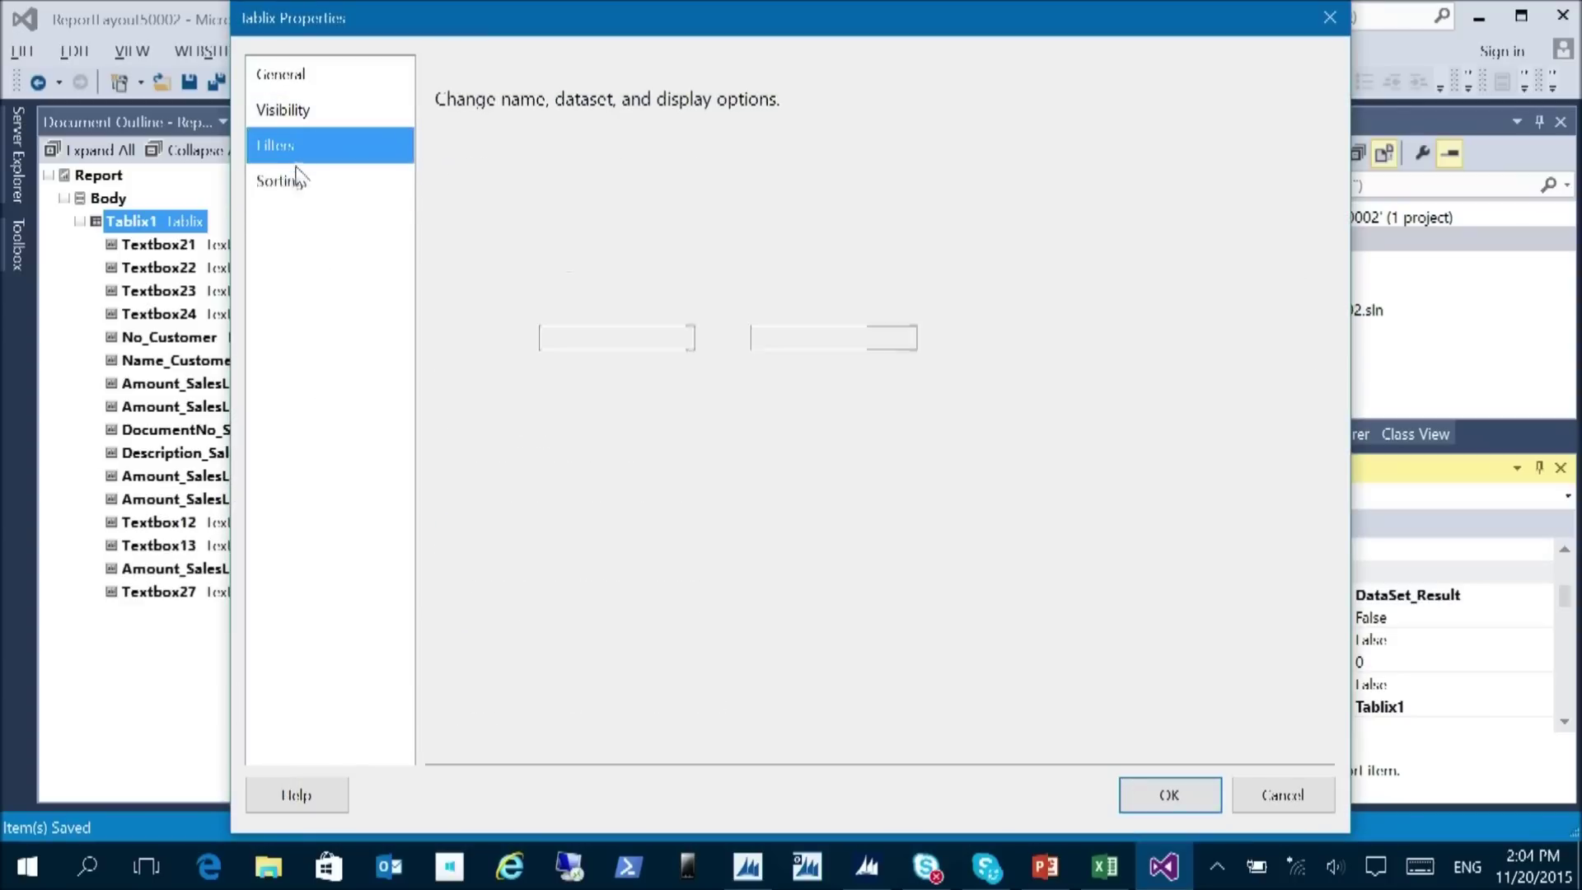
click(1253, 792)
- Save the filtered layout, update report TechDays2 in the NAV Development Environment, and preview it in the NAV client
key(ctrl+s)
key(alt+Tab)
key(alt+Tab)
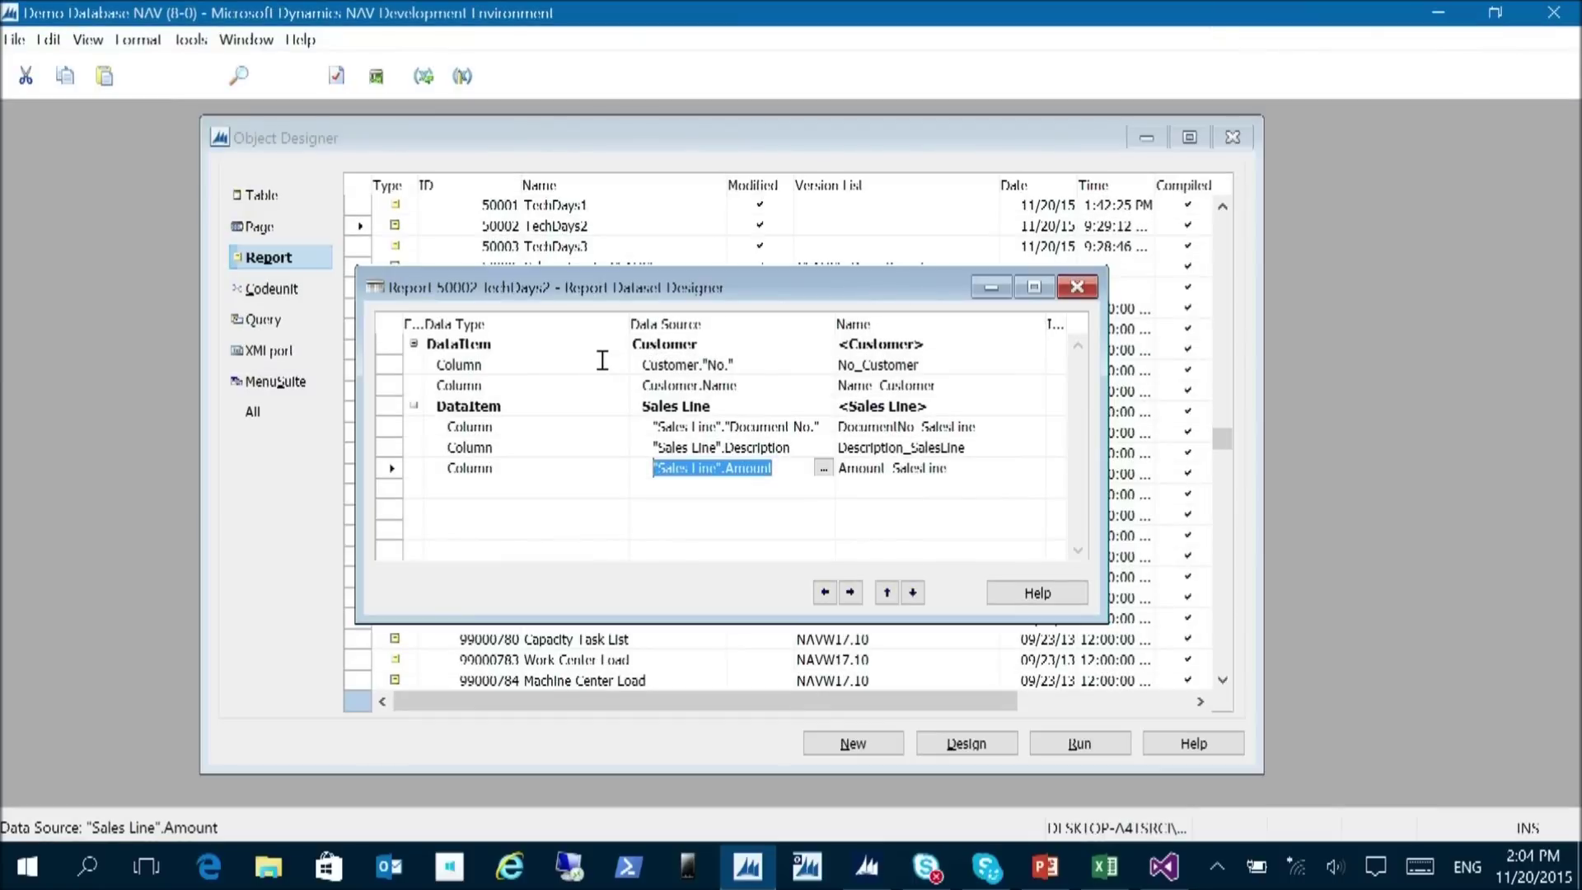
key(Return)
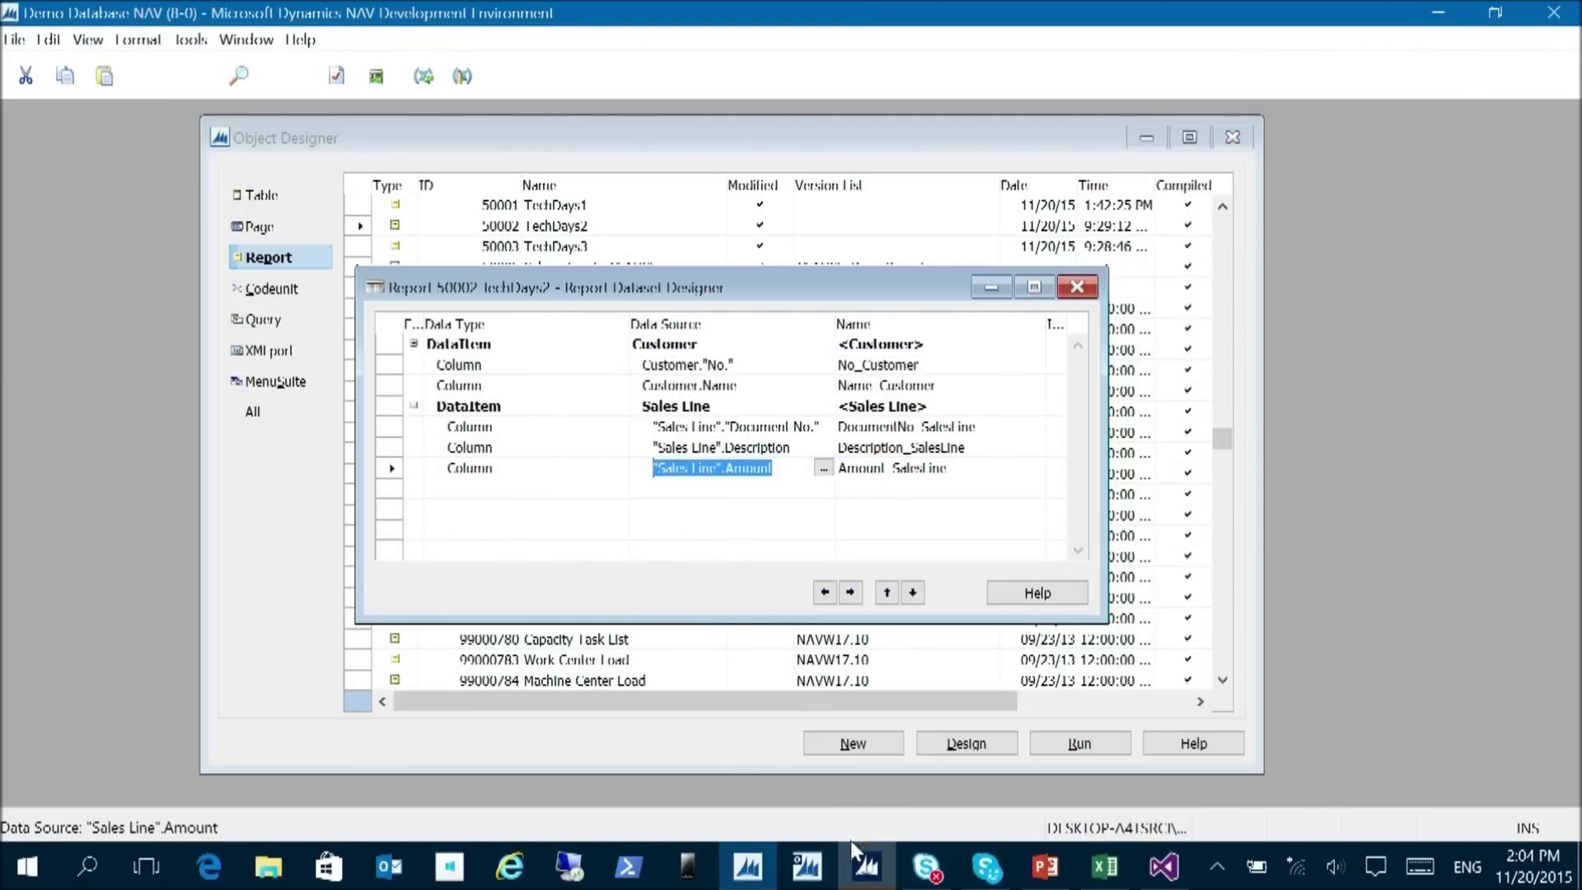
click(865, 863)
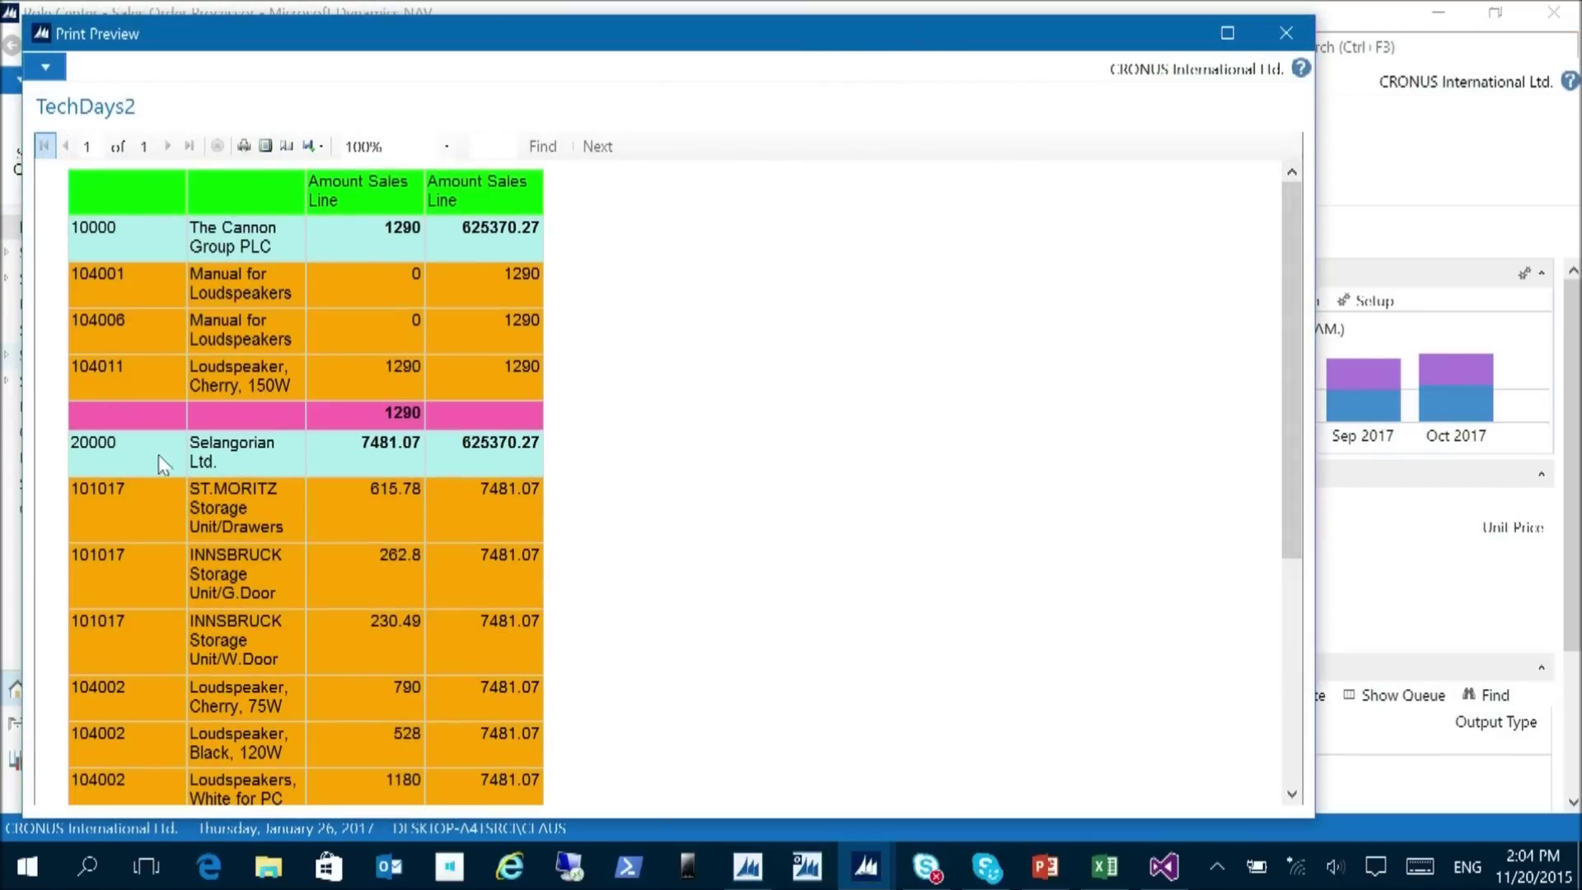
drag(1289, 216, 1255, 168)
click(1285, 33)
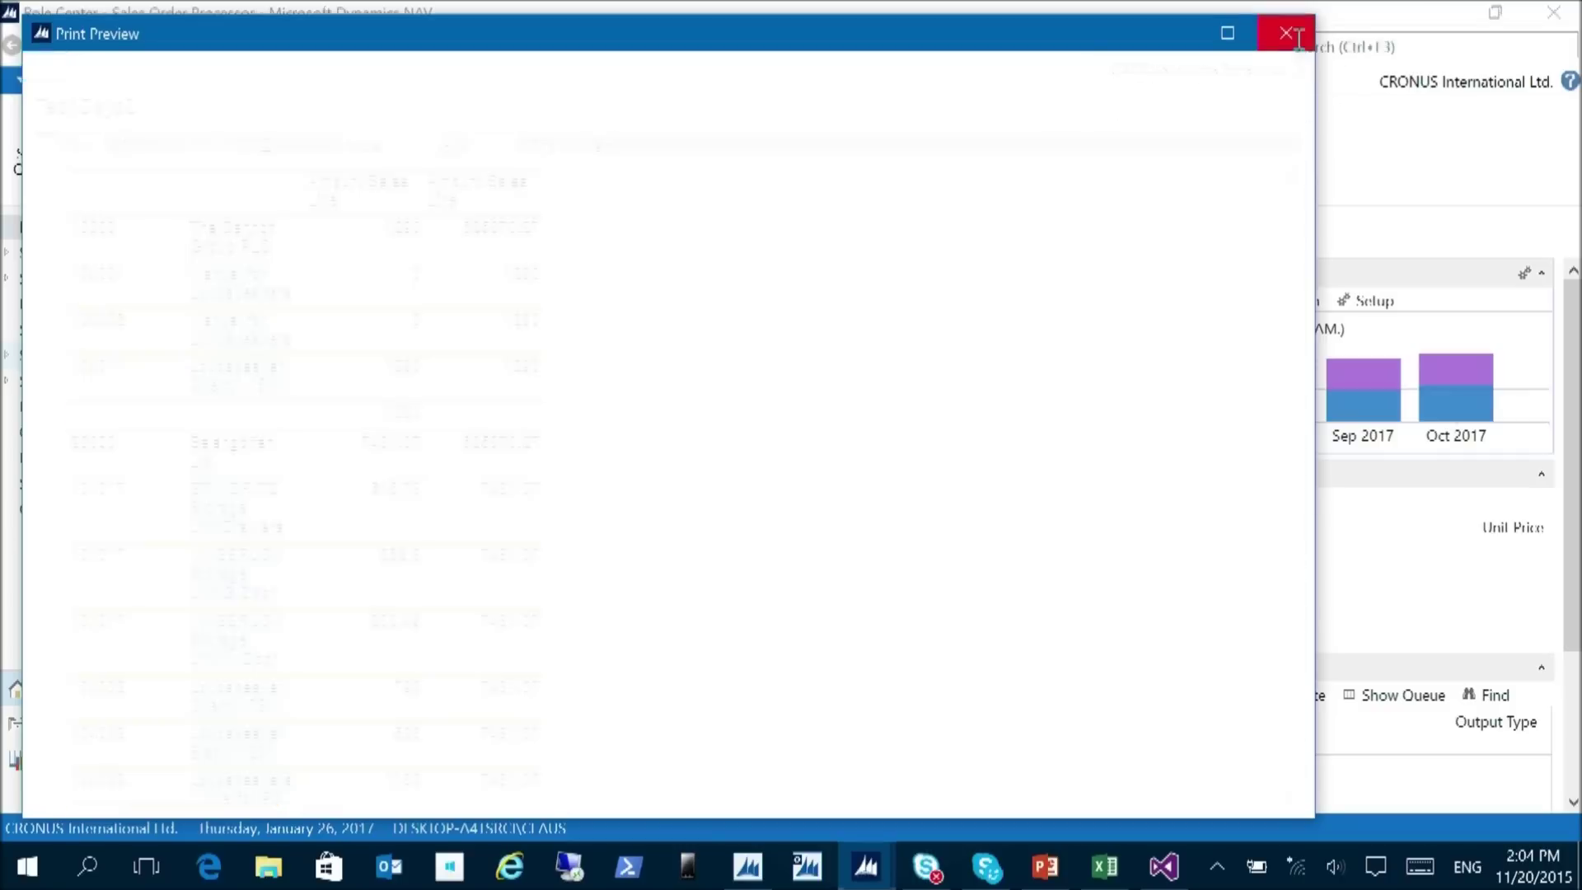
- Return to Visual Studio and insert a column to the right of the tablix's fourth column
key(alt+Tab)
key(alt+Tab)
click(775, 180)
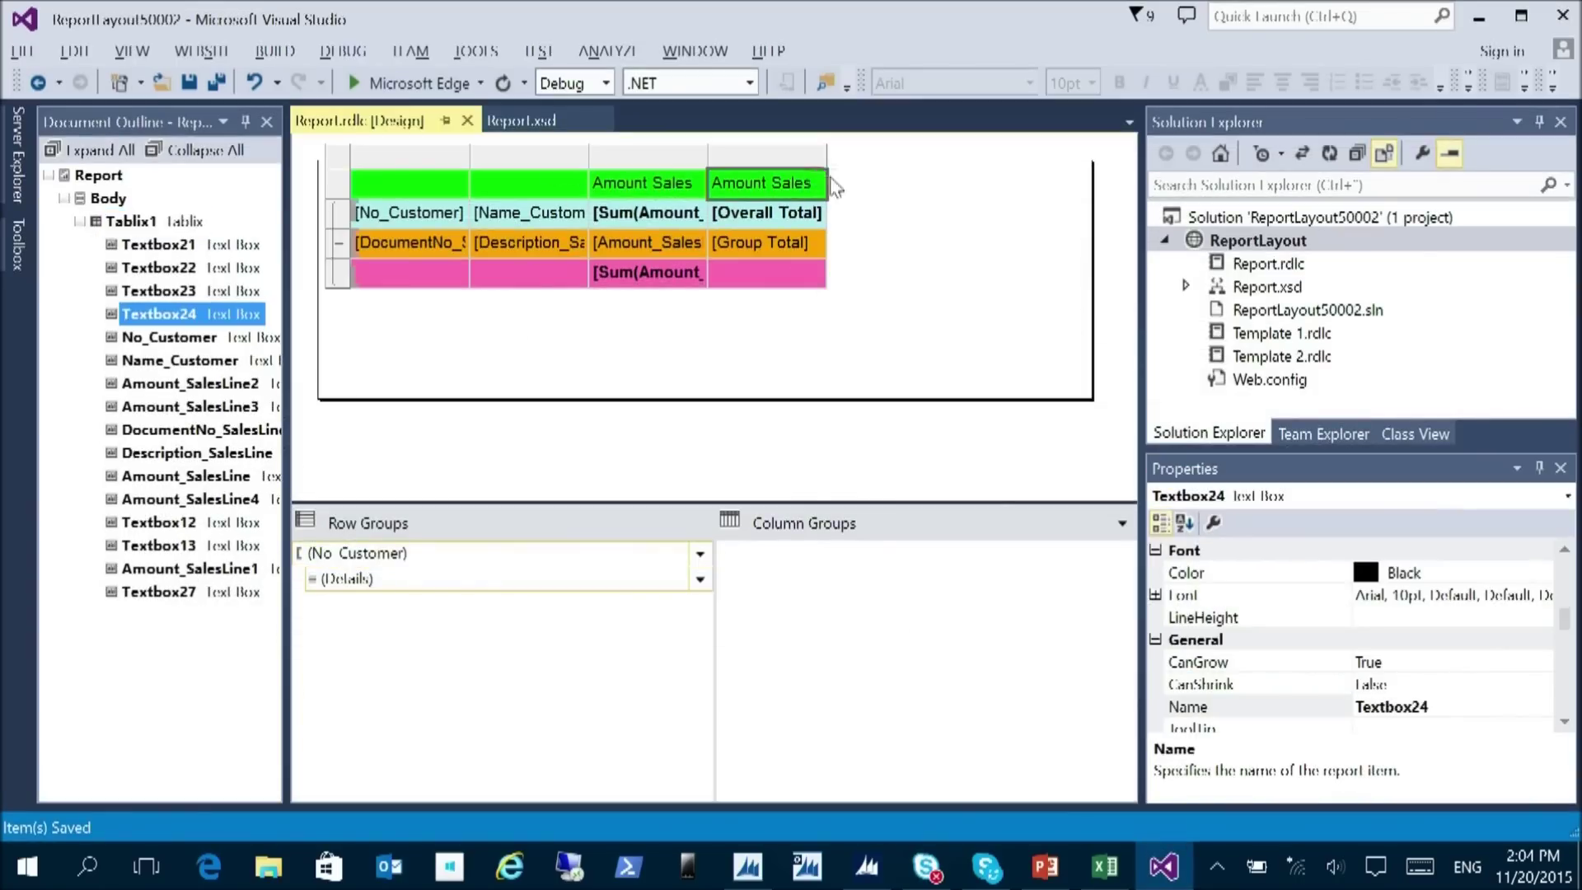
right_click(775, 158)
mouse_move(880, 166)
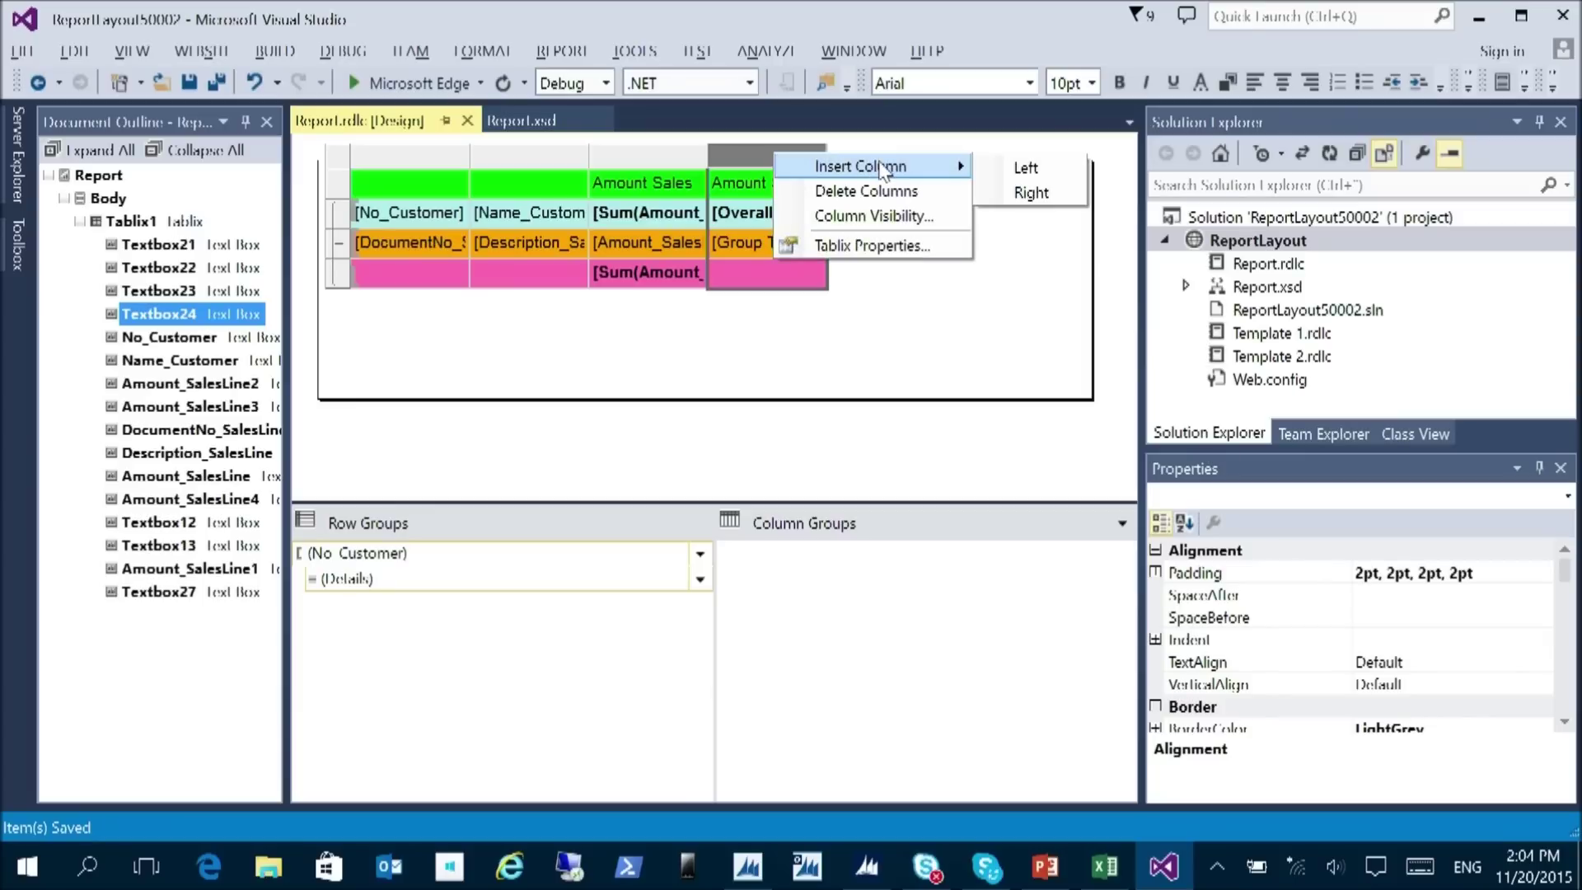
click(1031, 192)
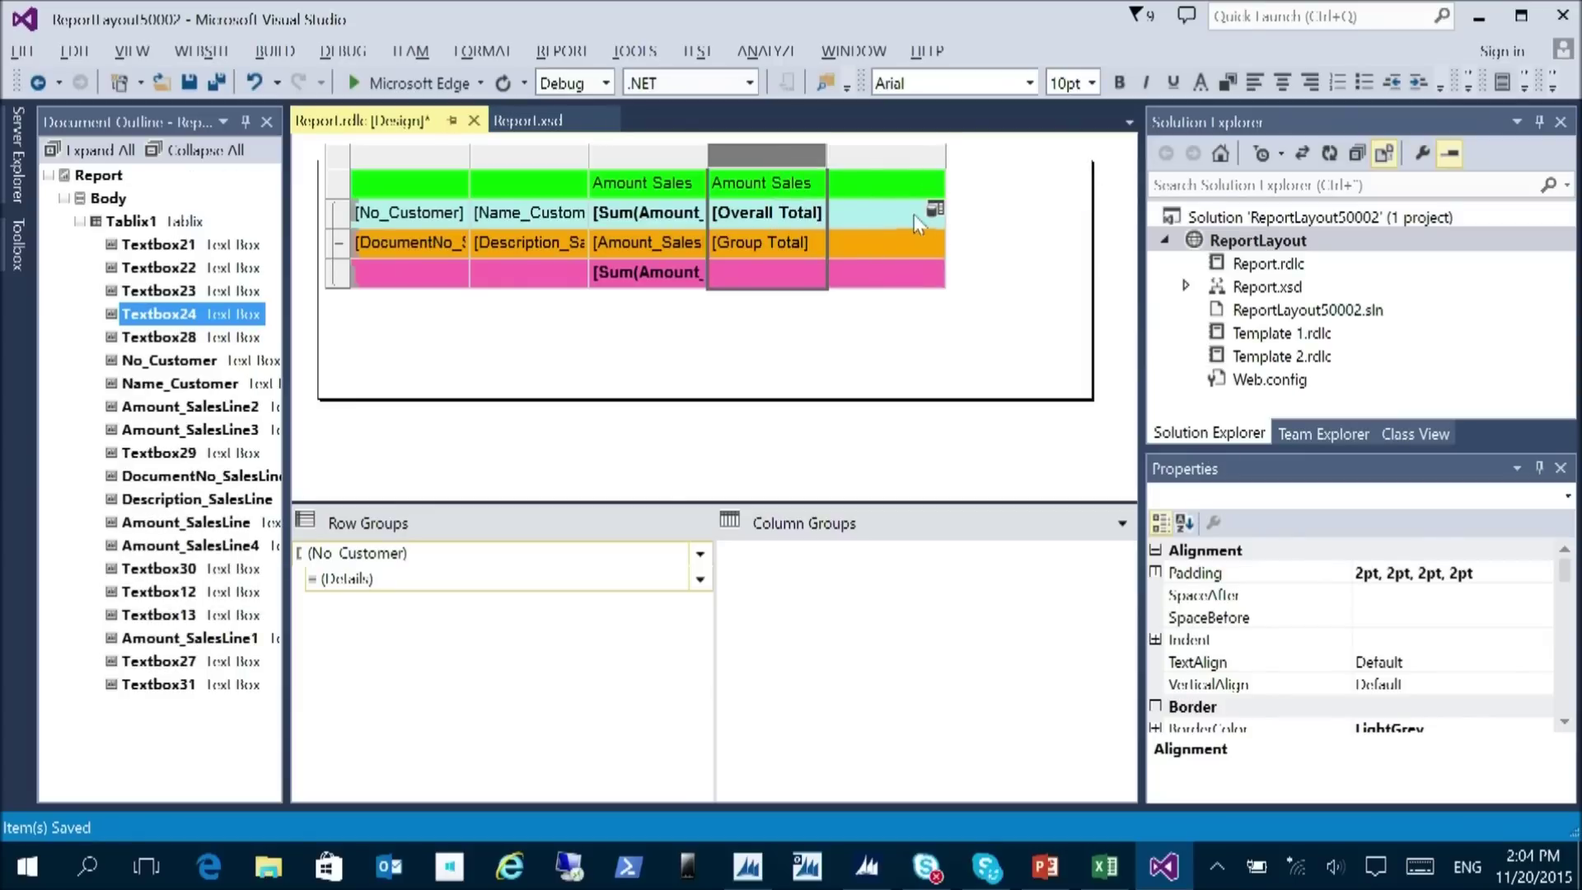
- Copy the [Overall Total] expression into the new fifth column's cell in the light blue customer row
click(918, 216)
click(779, 217)
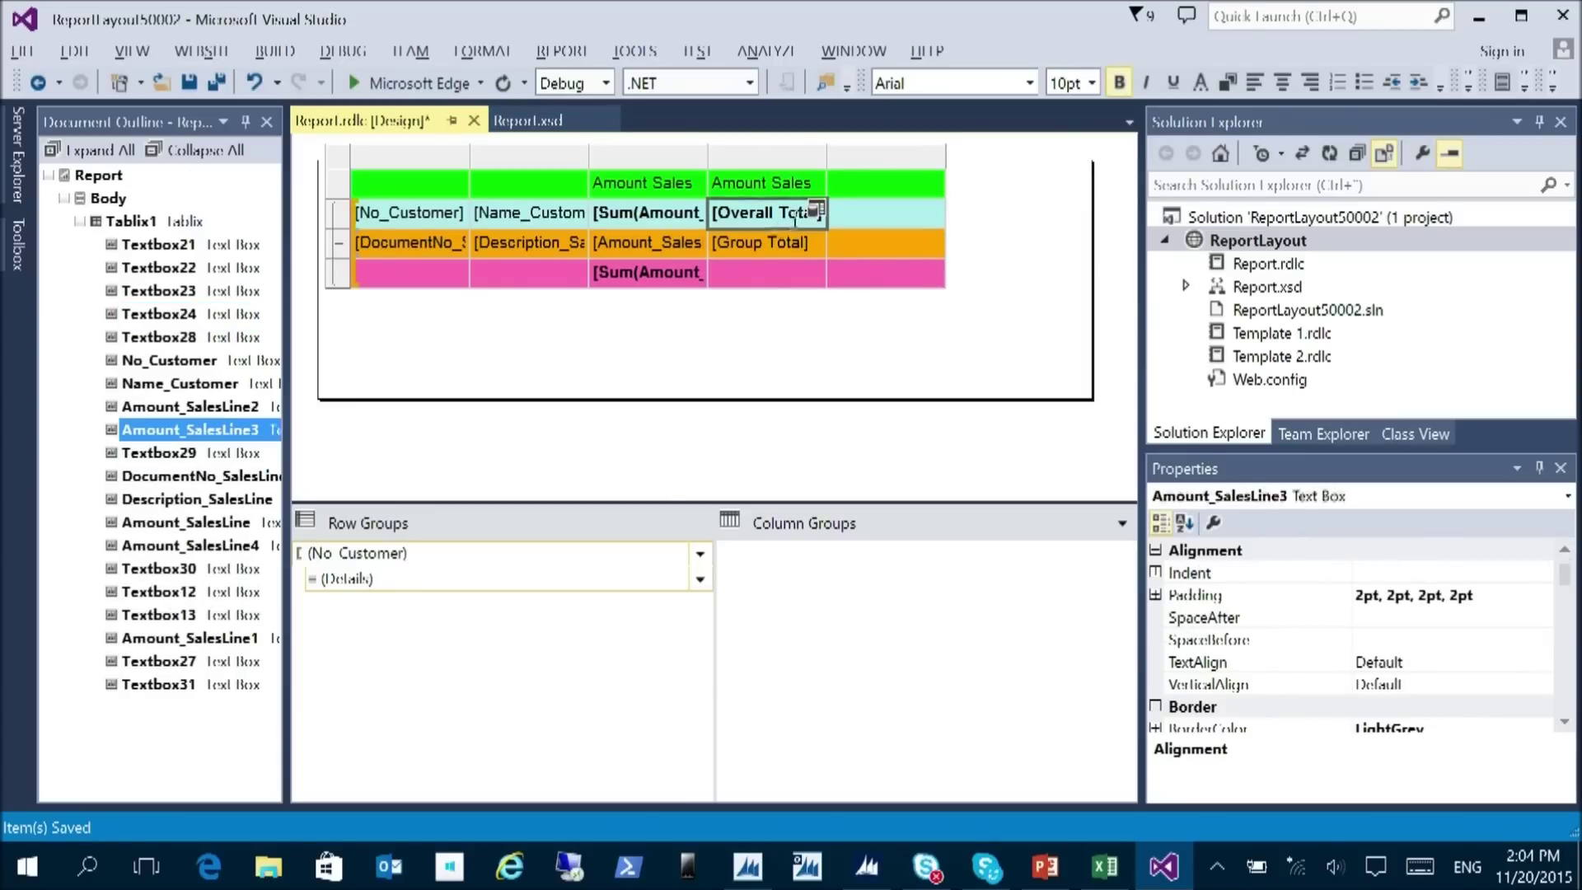
click(907, 216)
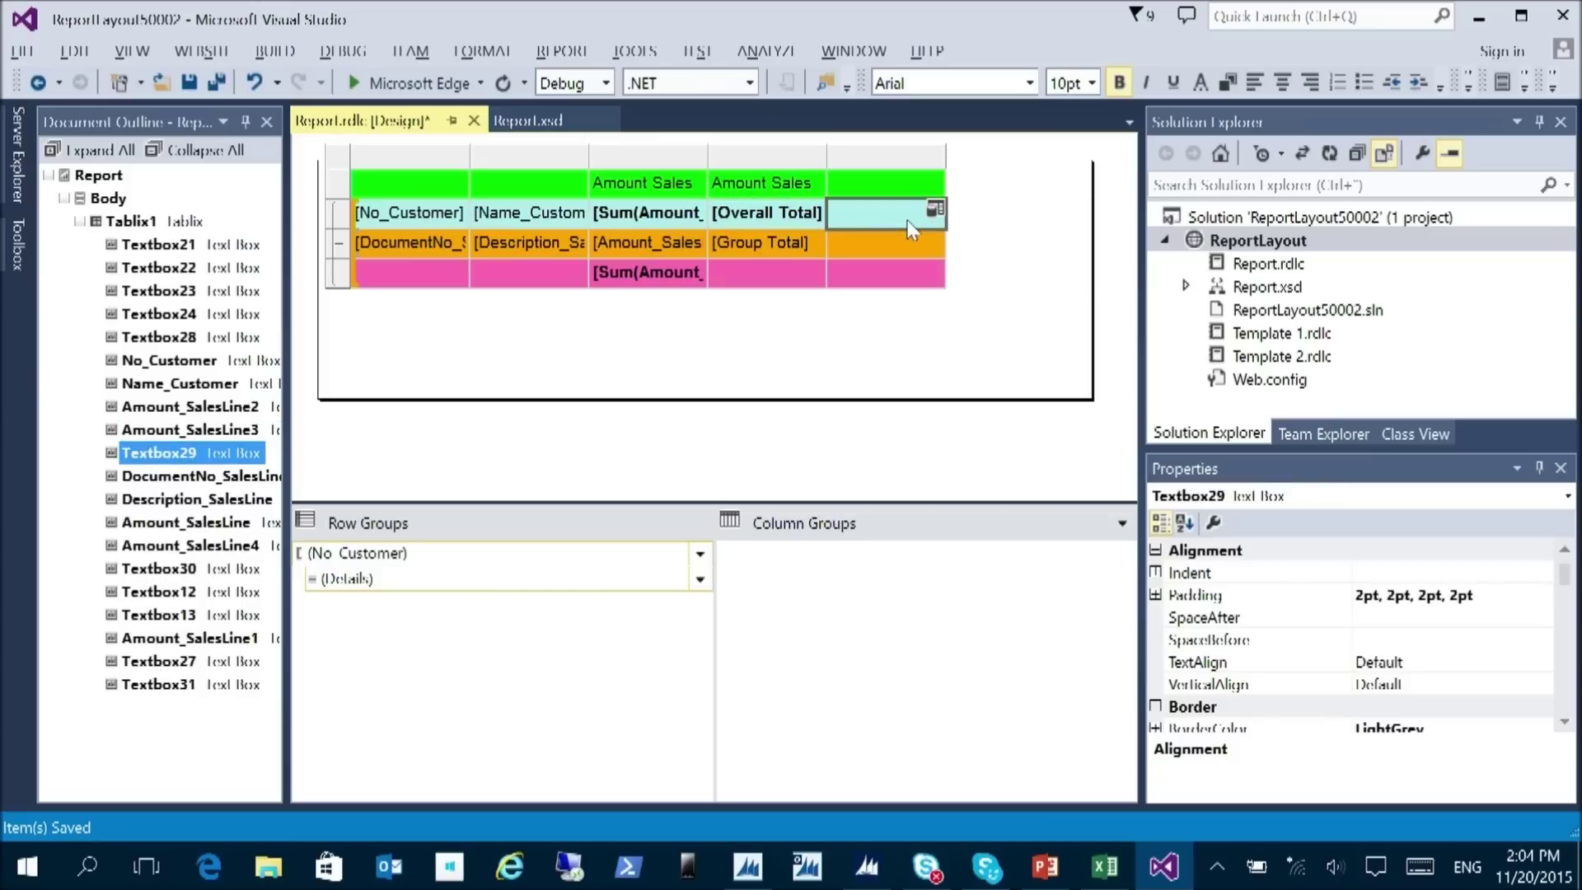
text([Overall Total])
- Change the Sum scope in the copied cell's expression to "Tablix1", making it =Sum(Fields!Amount_SalesLine.Value, "Tablix1")
right_click(858, 206)
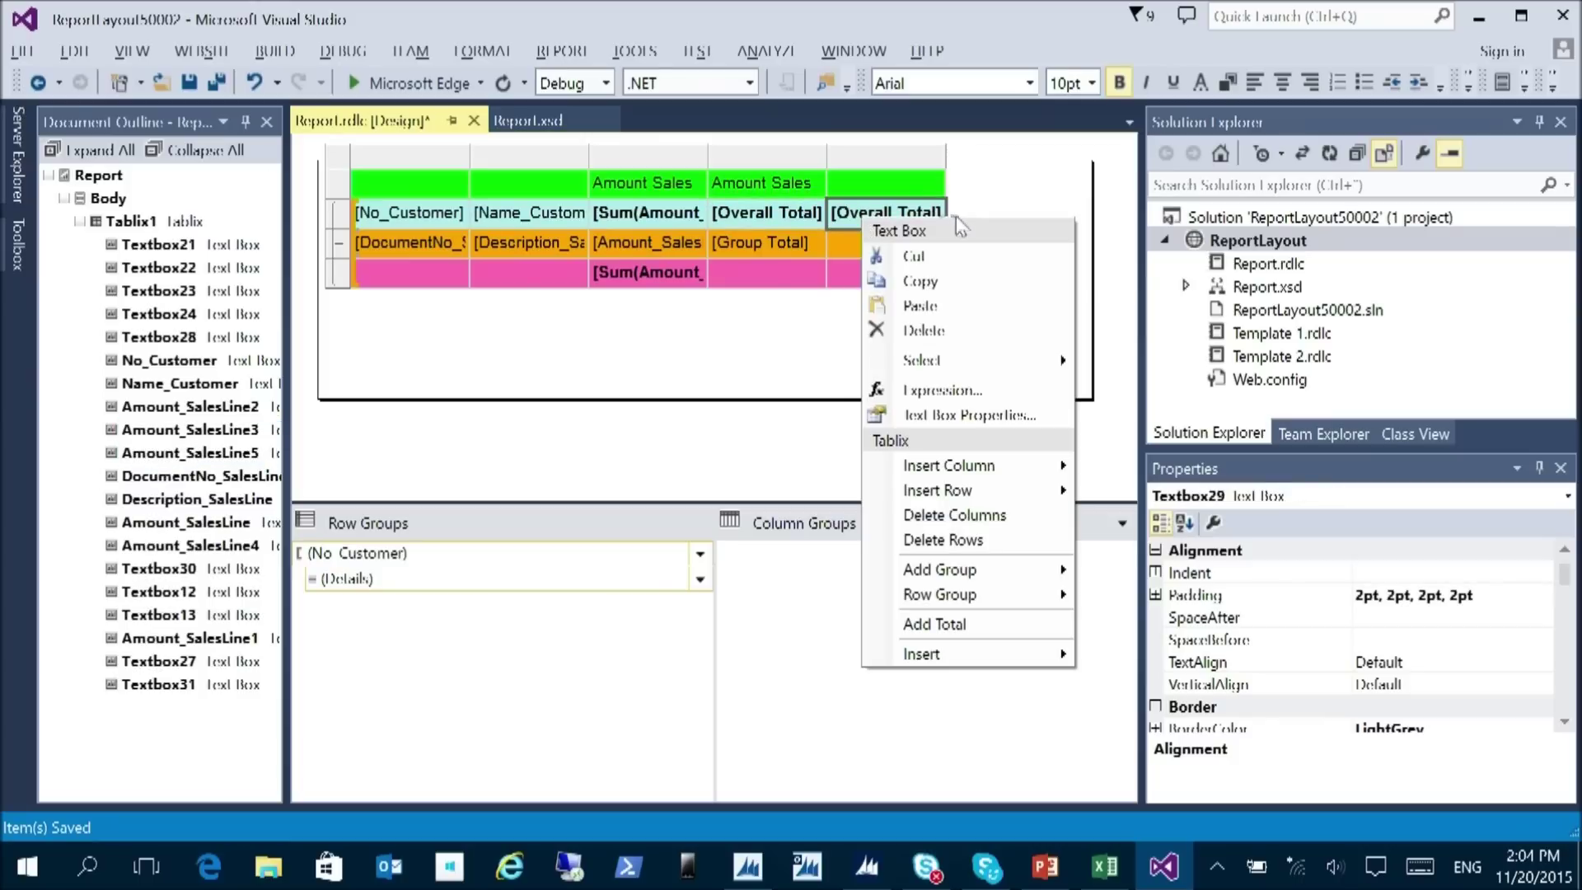
click(964, 387)
click(729, 115)
key(shift+Right)
key(shift+Right)
key(shift+Right)
key(shift+Right)
key(shift+Right)
key(shift+Right)
key(shift+Right)
key(shift+Right)
key(shift+Right)
key(shift+Right)
key(shift+Right)
key(shift+Right)
key(shift+Right)
key(shift+Right)
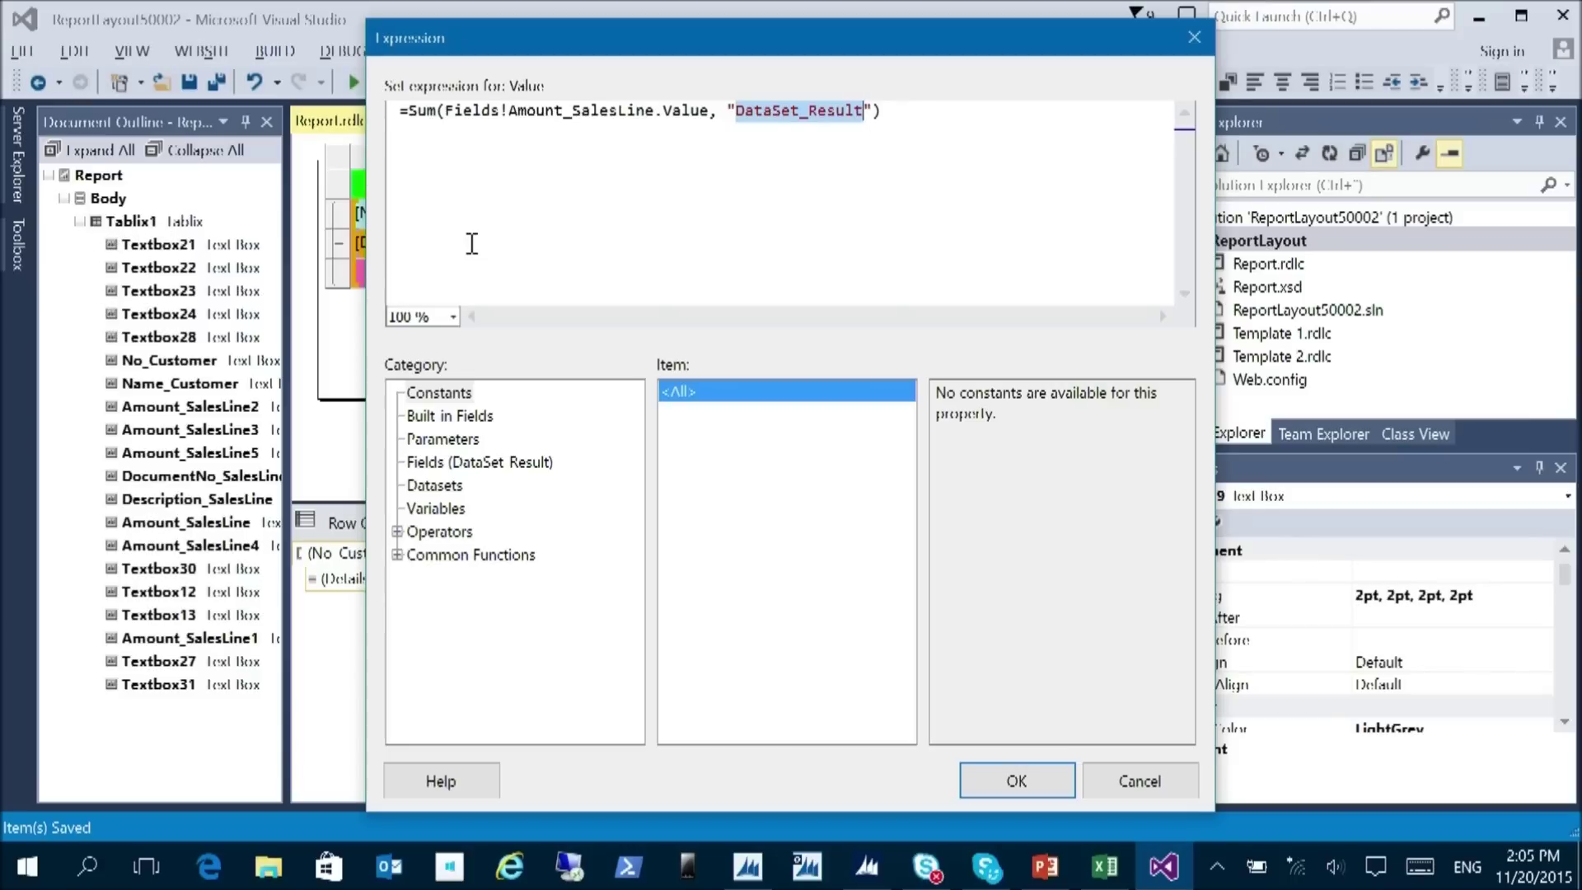
text(Tablix1)
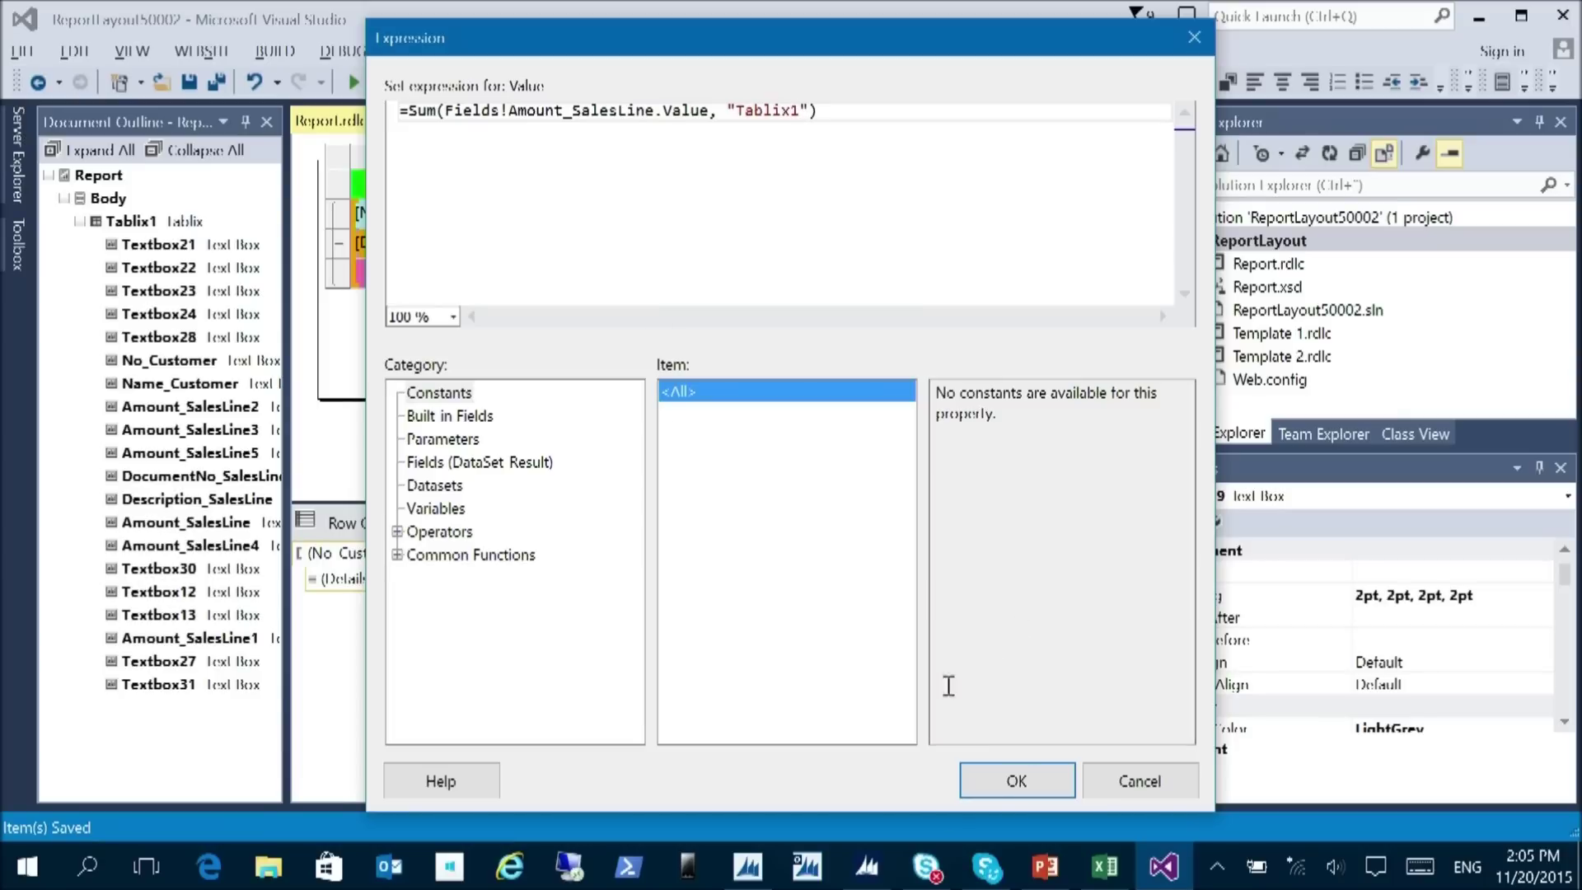
click(1016, 789)
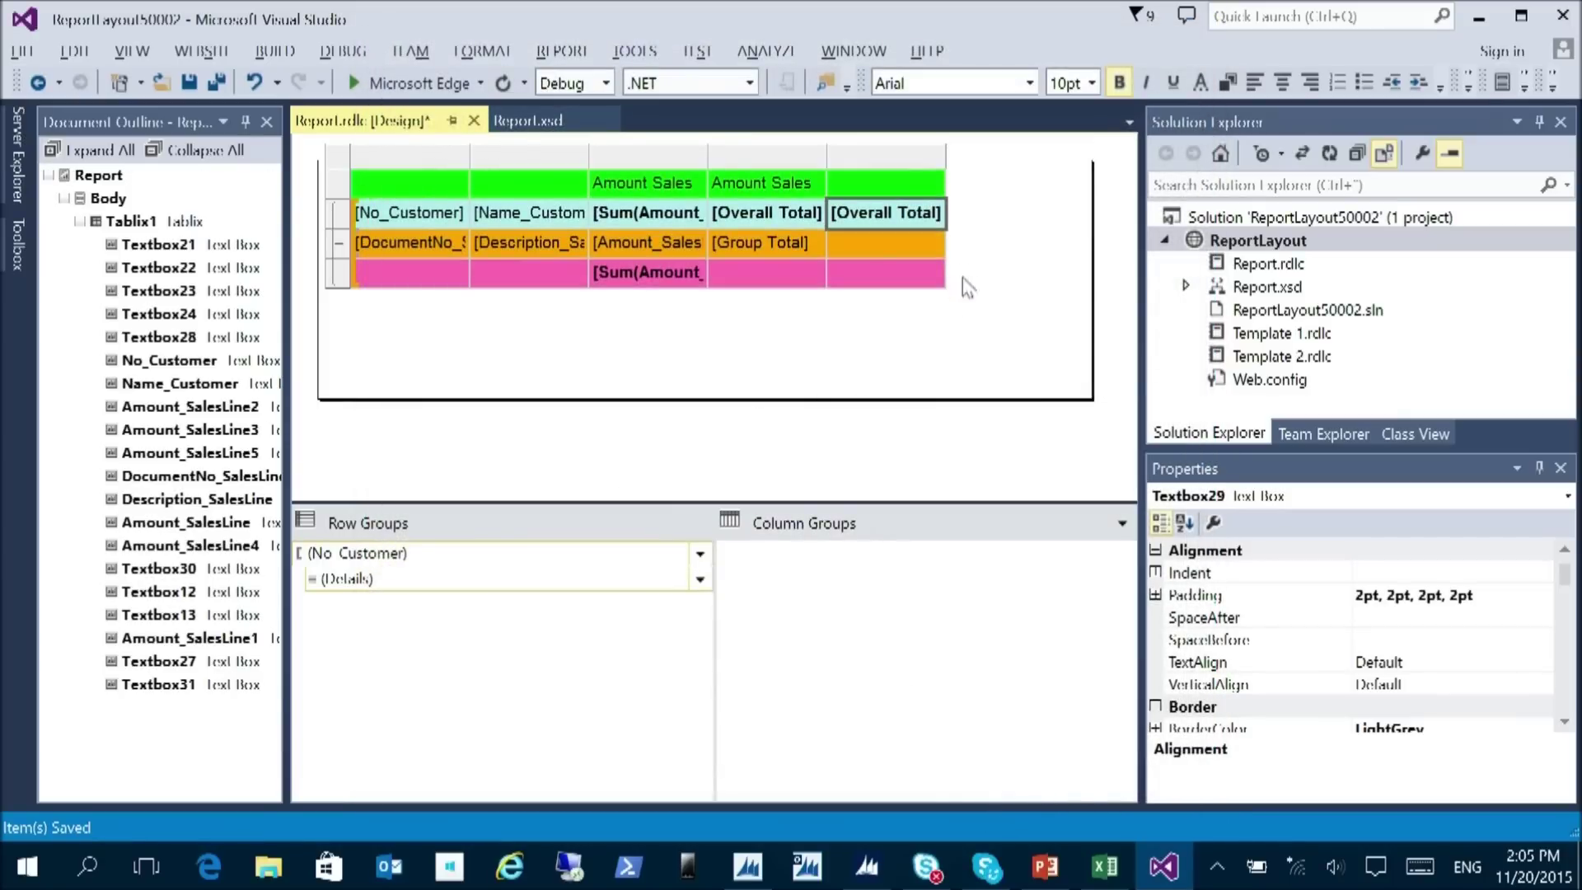
- Label the fifth-column customer row placeholder Overall Tablix Total
click(939, 229)
click(906, 214)
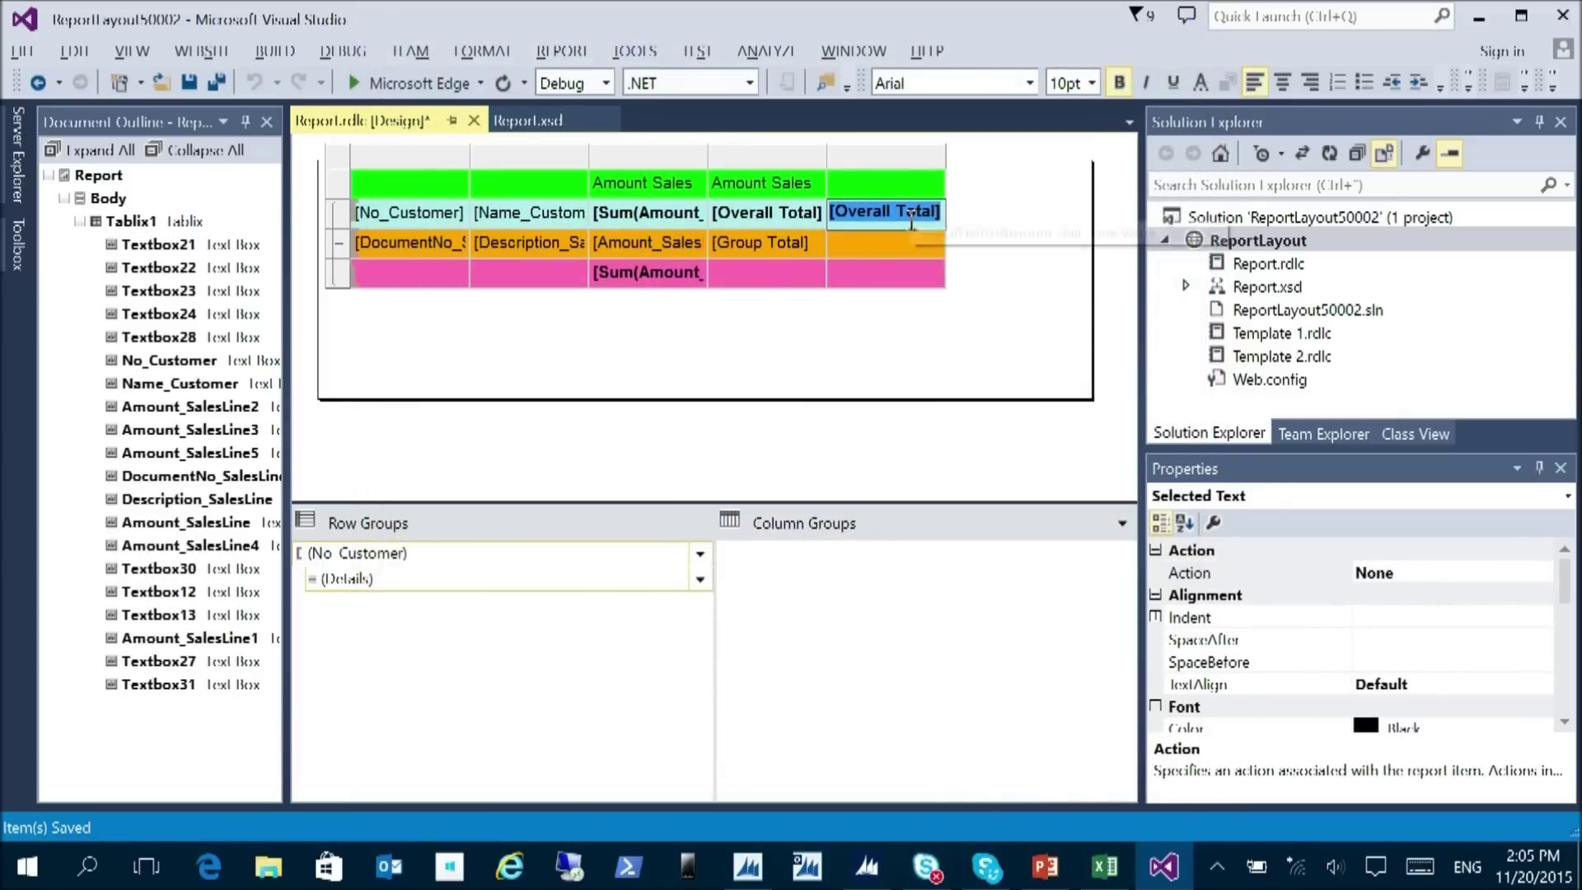
double_click(906, 214)
click(536, 206)
key(BackSpace)
key(BackSpace)
key(BackSpace)
key(BackSpace)
key(BackSpace)
text(Tab)
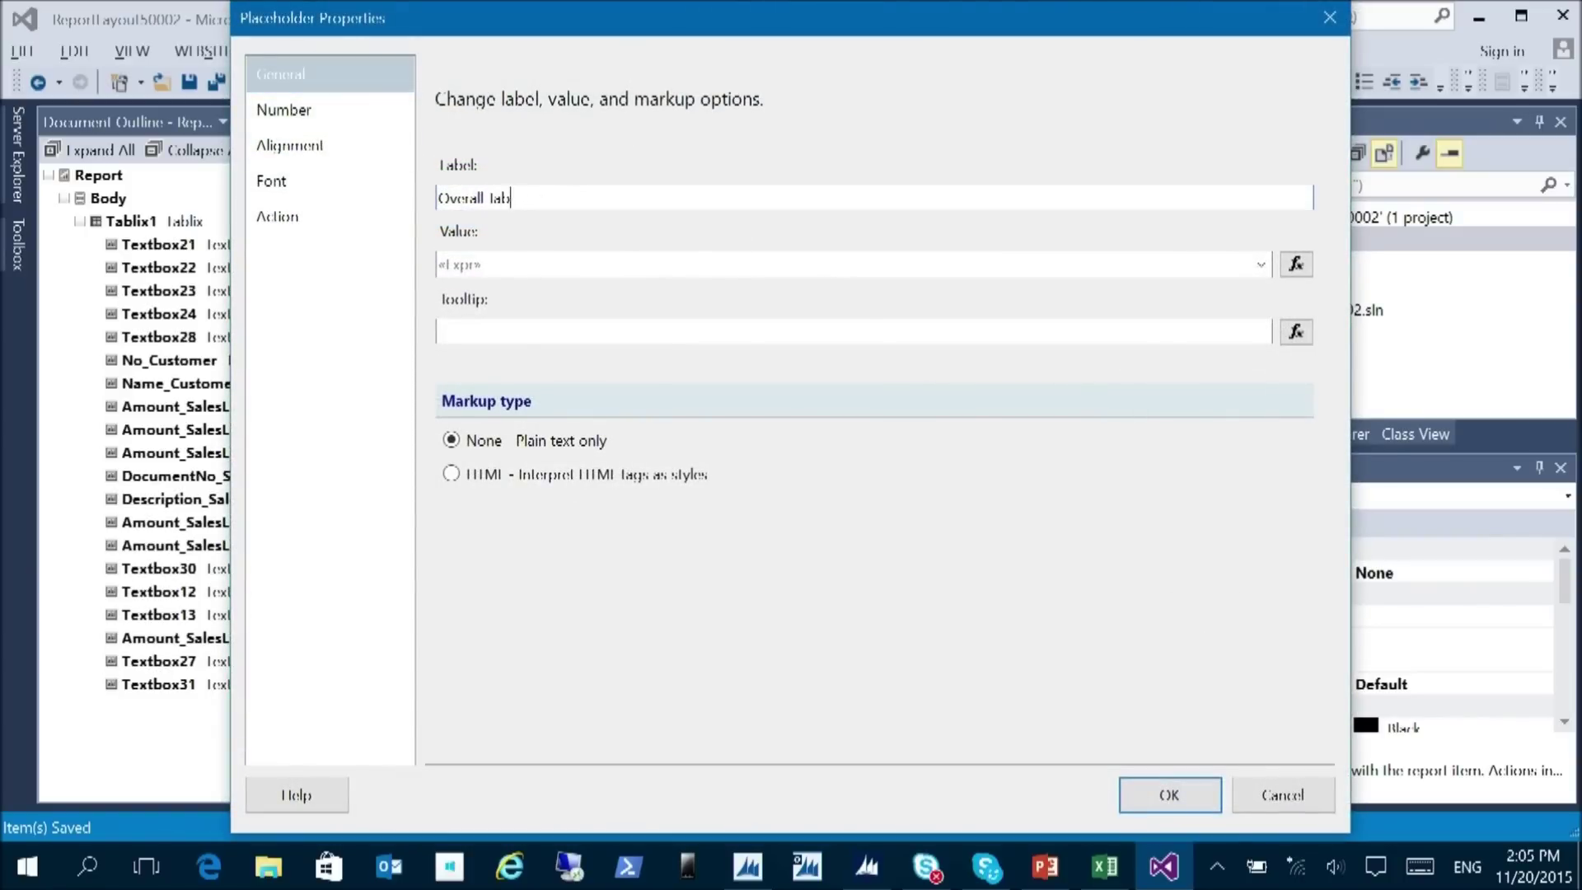
text(lix 1otal)
click(1170, 794)
- Save the report layout and preview the TechDays2 report in the Dynamics NAV client
key(ctrl+s)
key(alt+Tab)
key(alt+Tab)
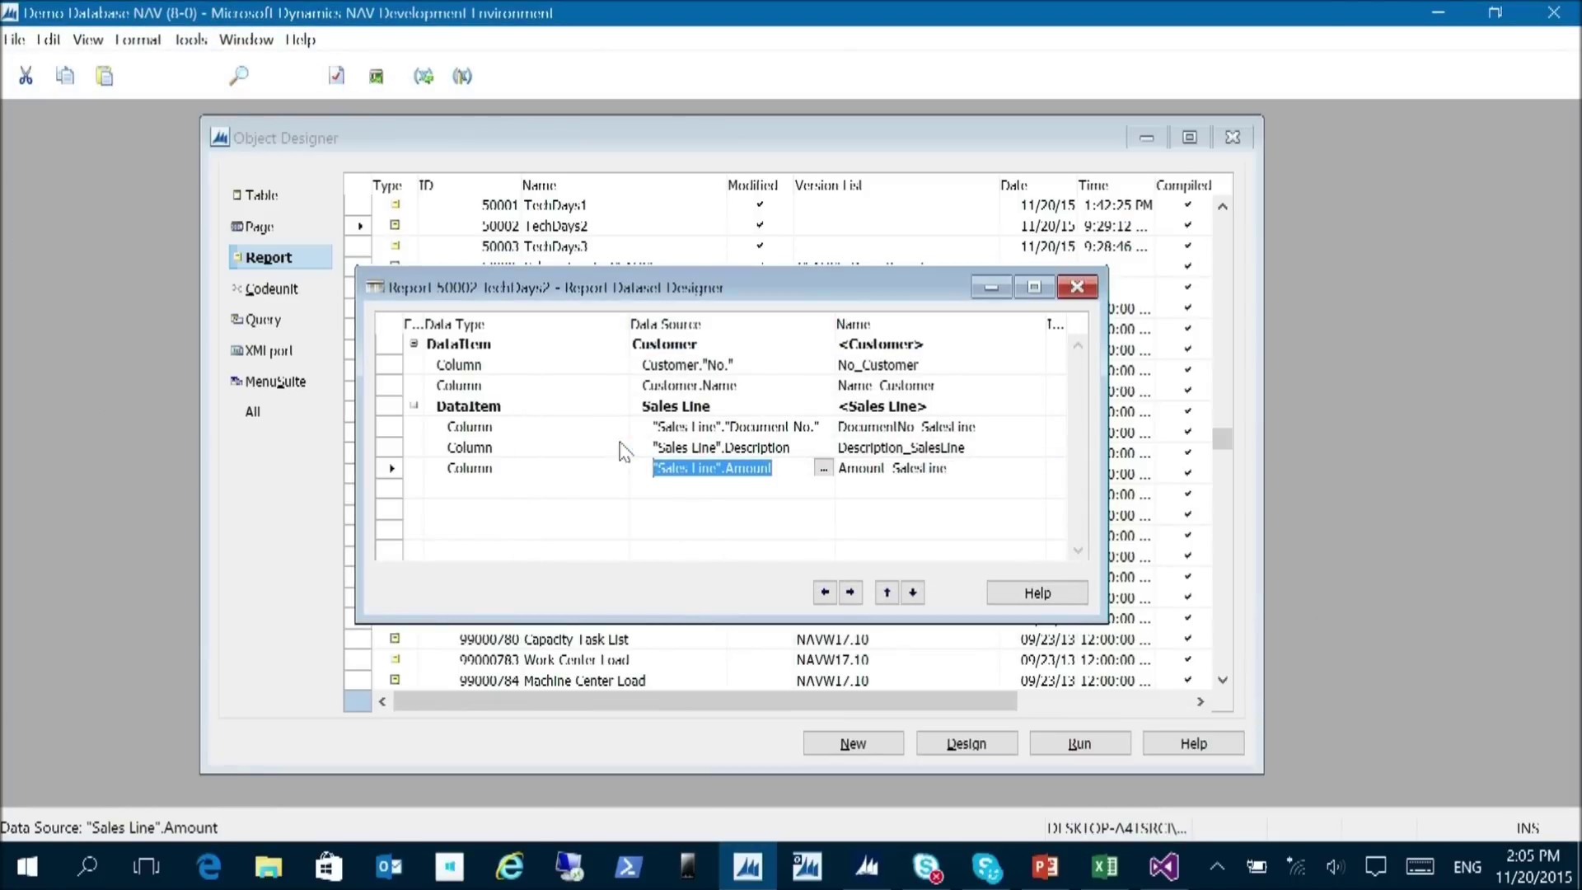
click(867, 865)
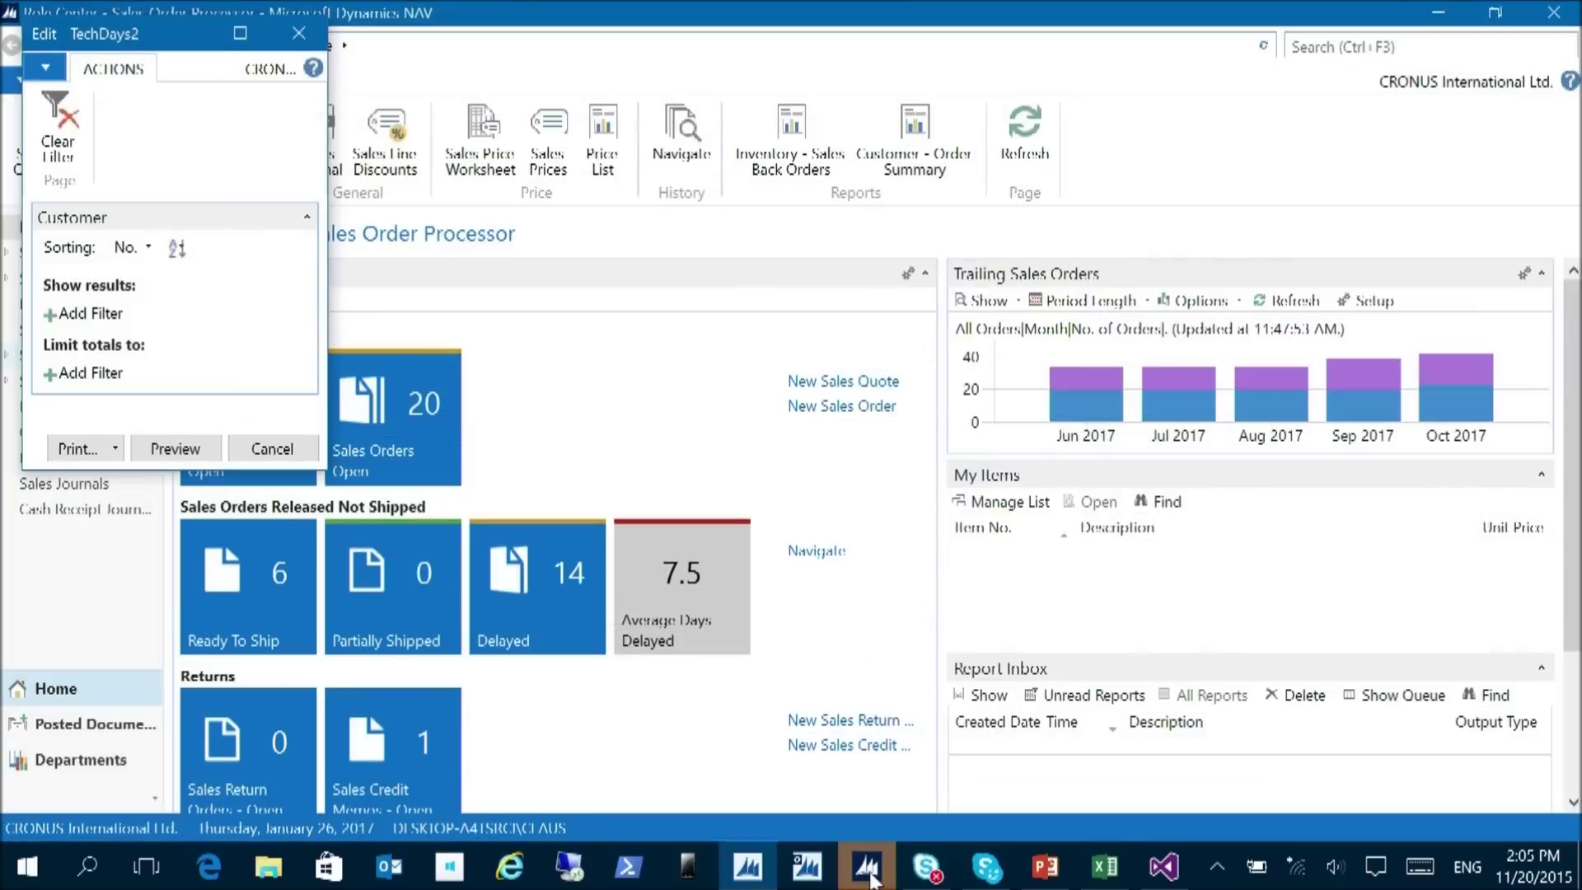
click(171, 503)
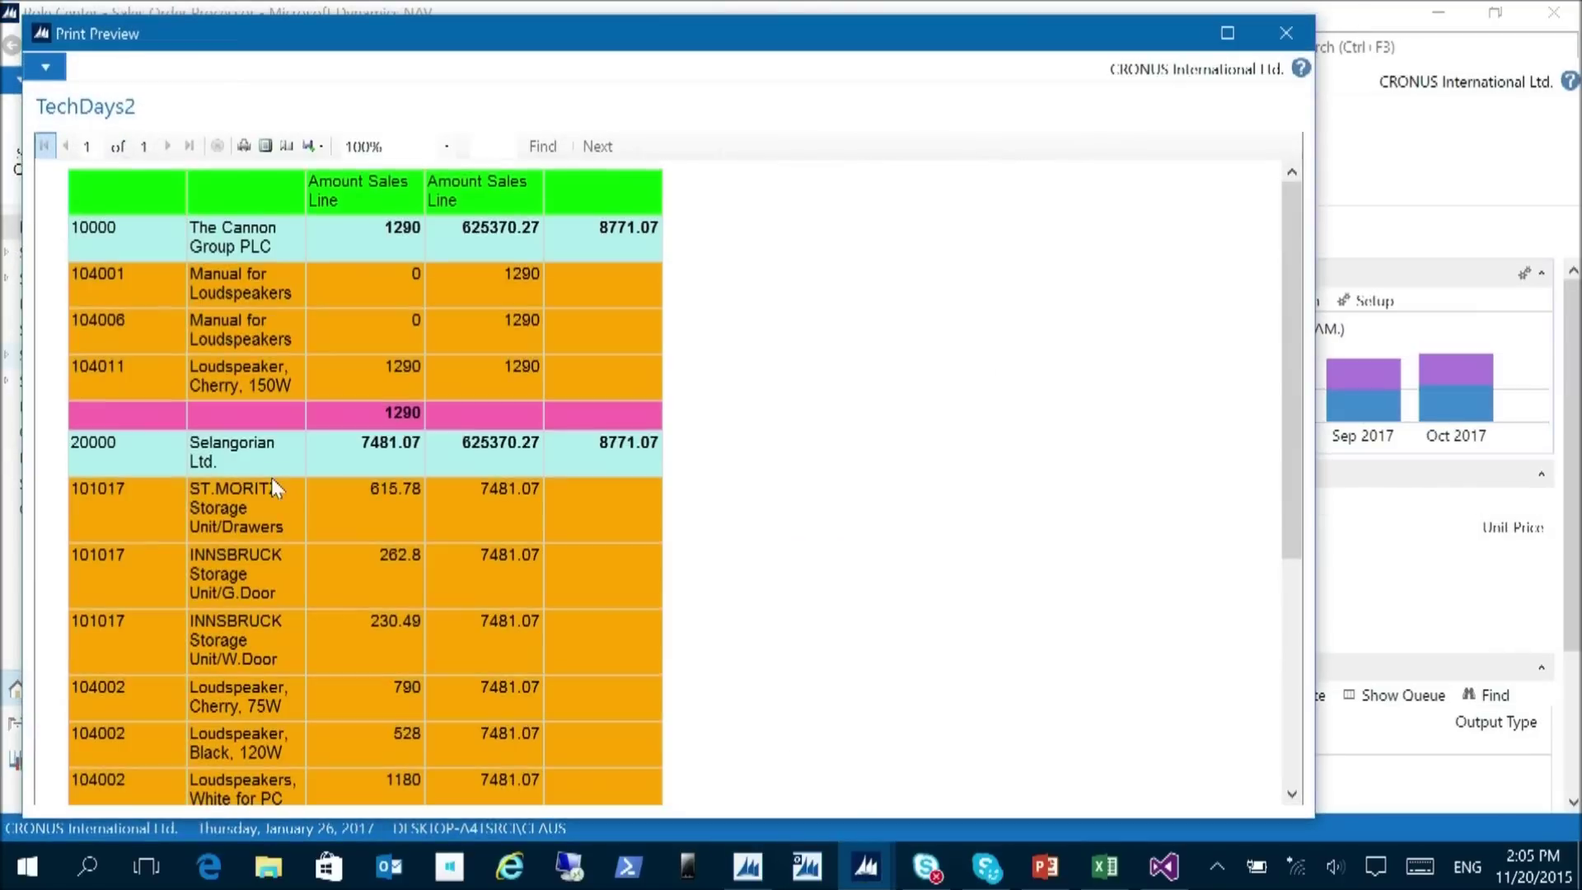
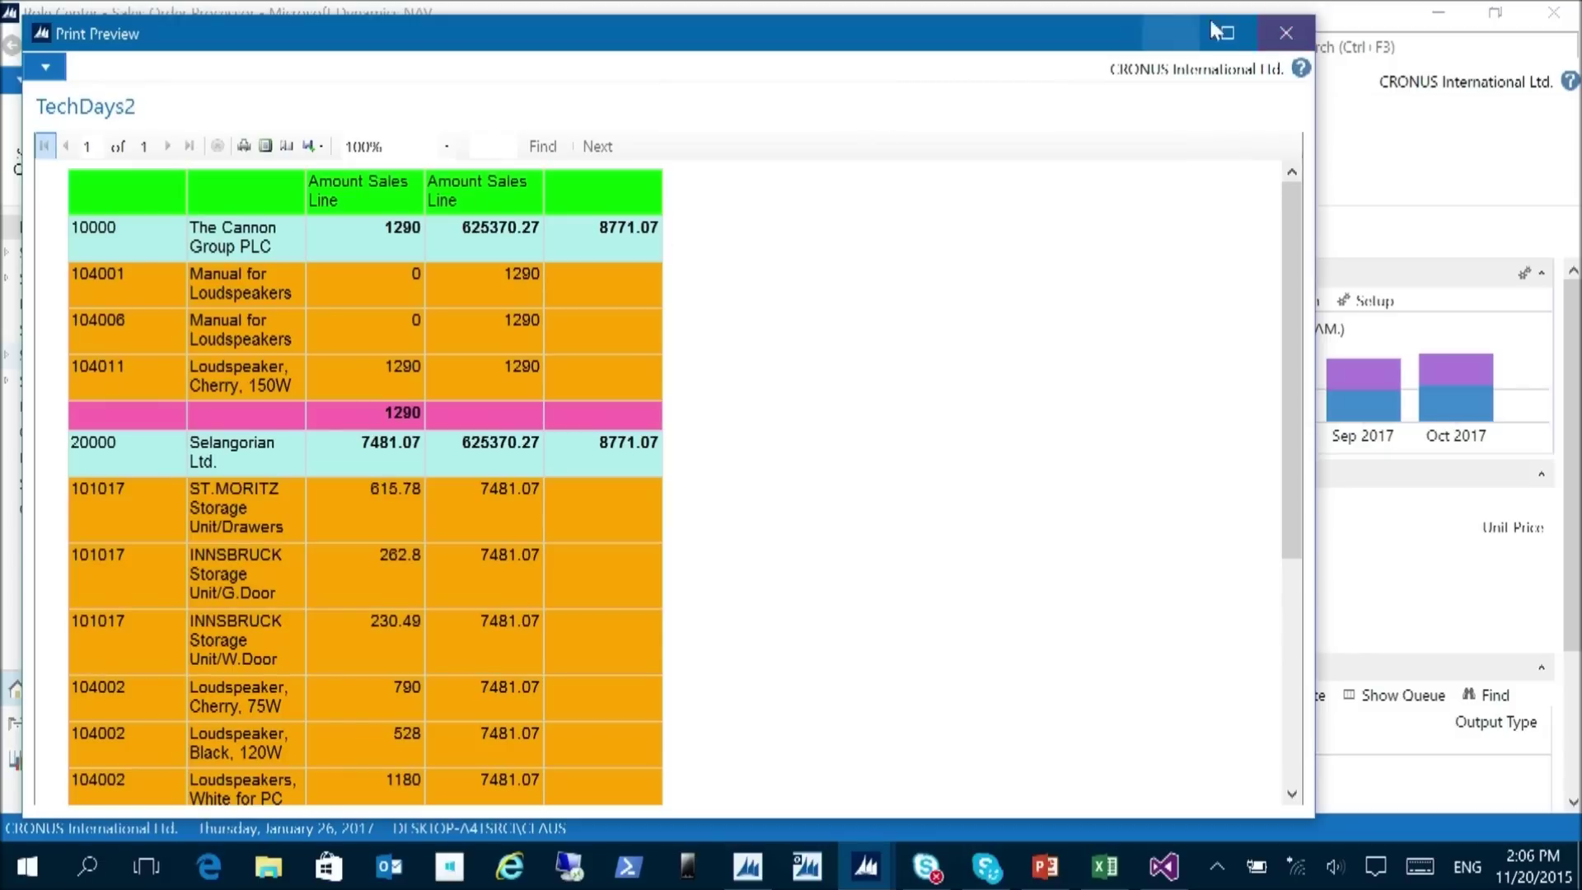
- Close the TechDays2 print preview and close the About This Report TechDays21.xml workbook in Excel without saving
click(1286, 34)
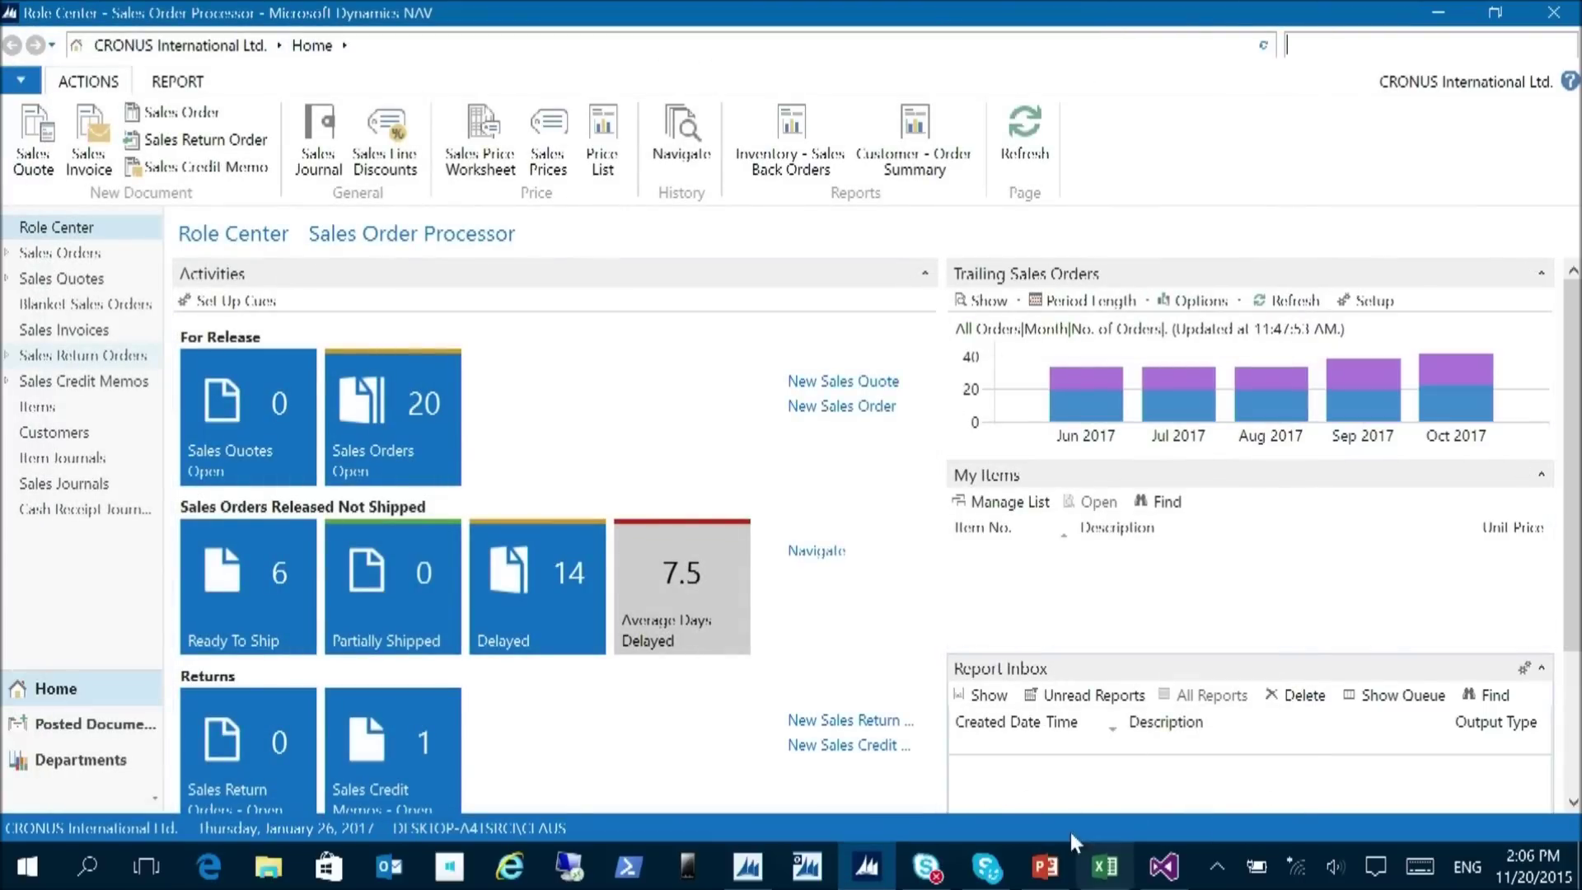
click(1112, 865)
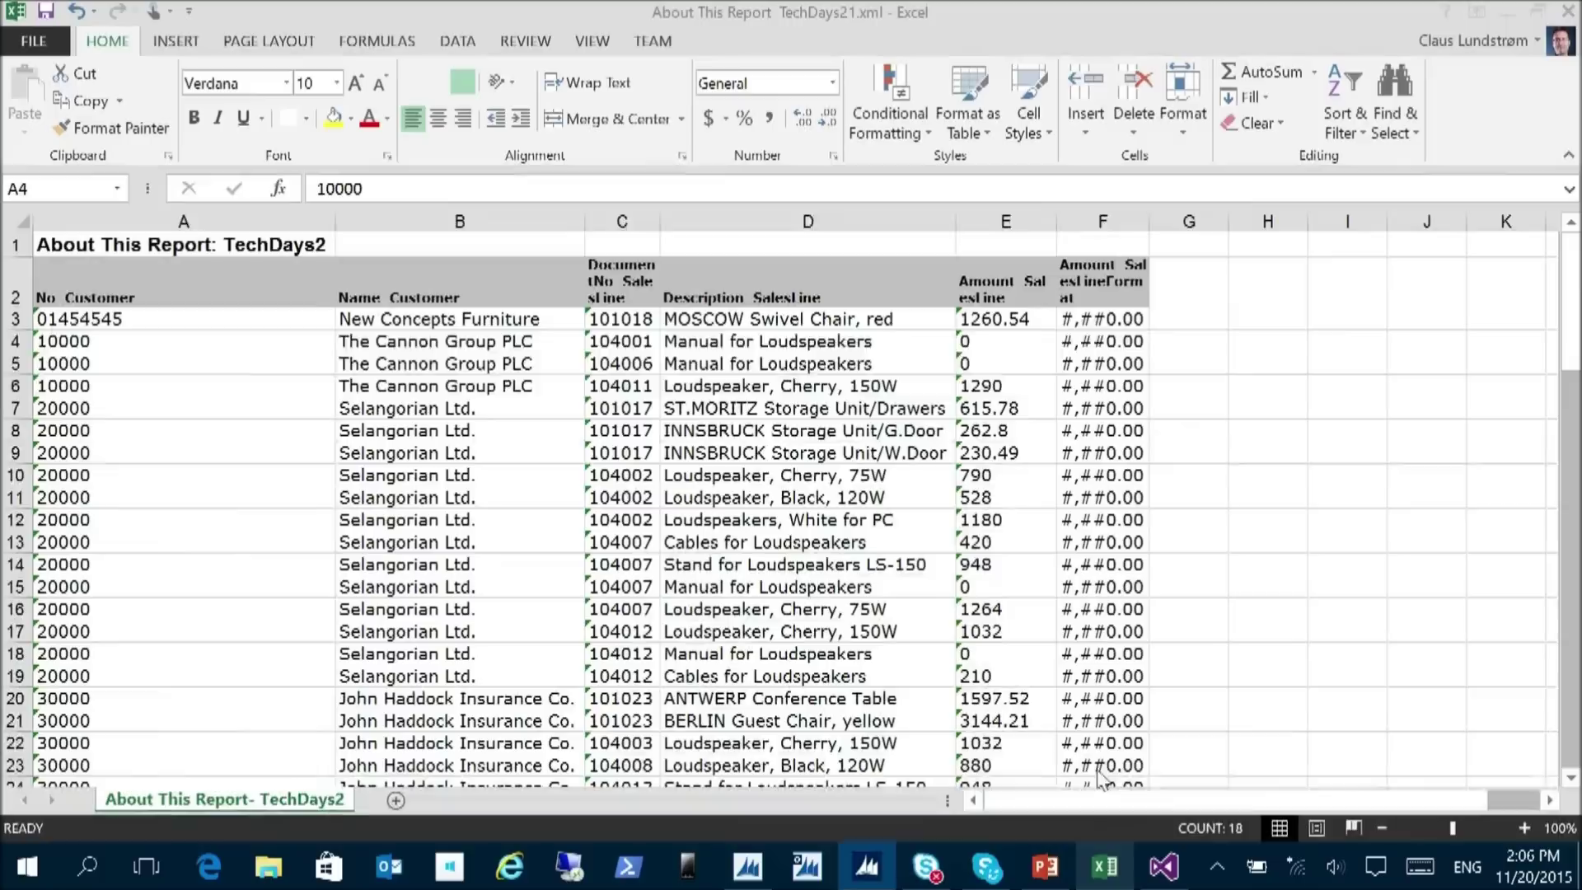
click(1568, 12)
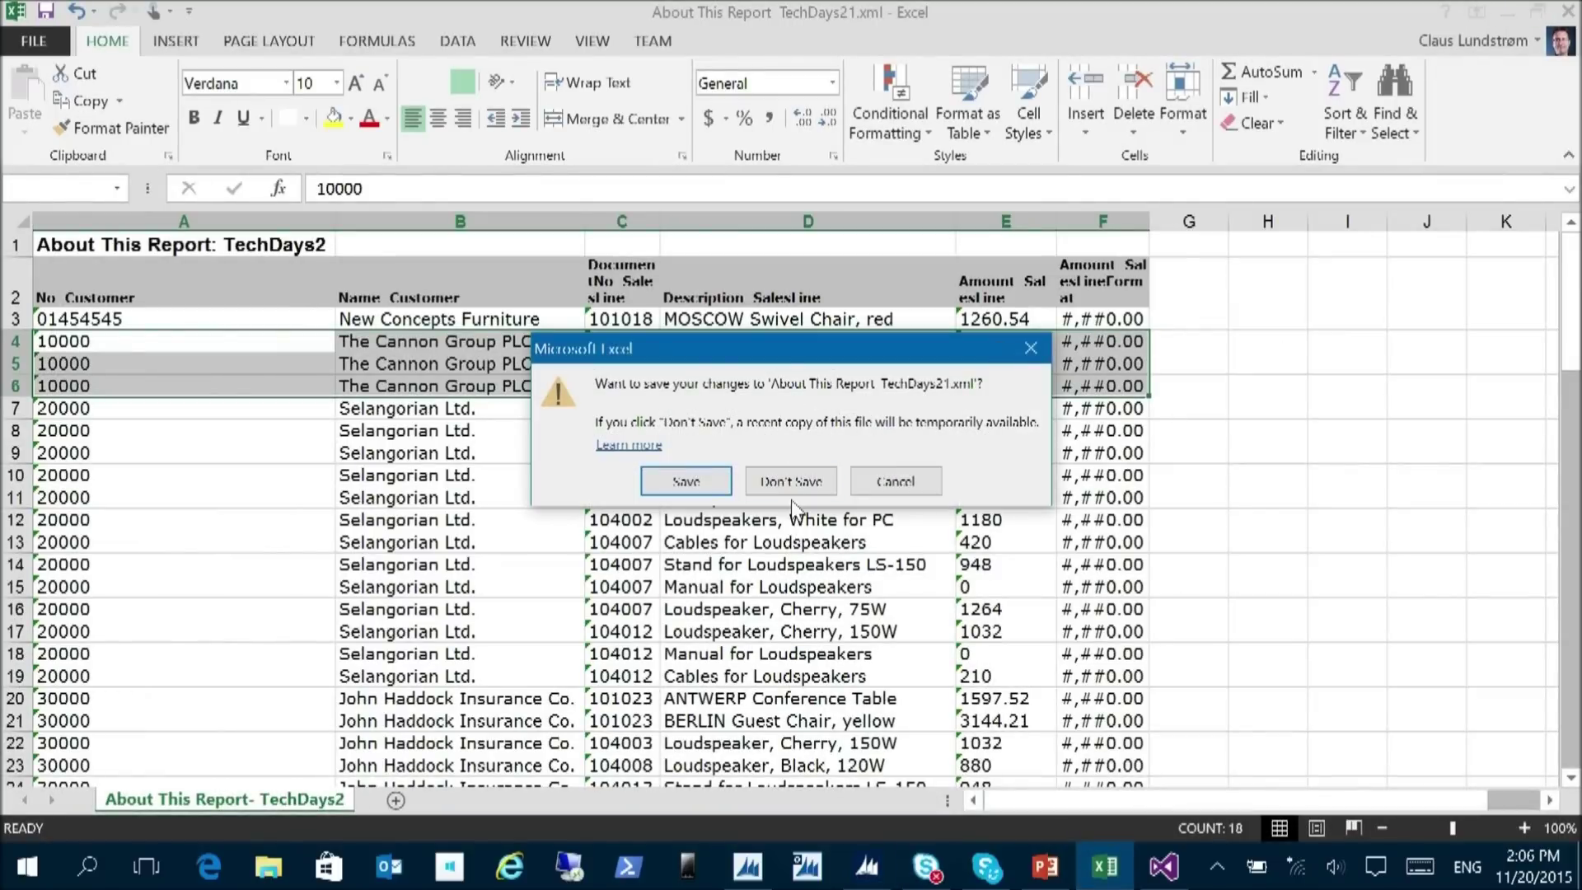
click(791, 477)
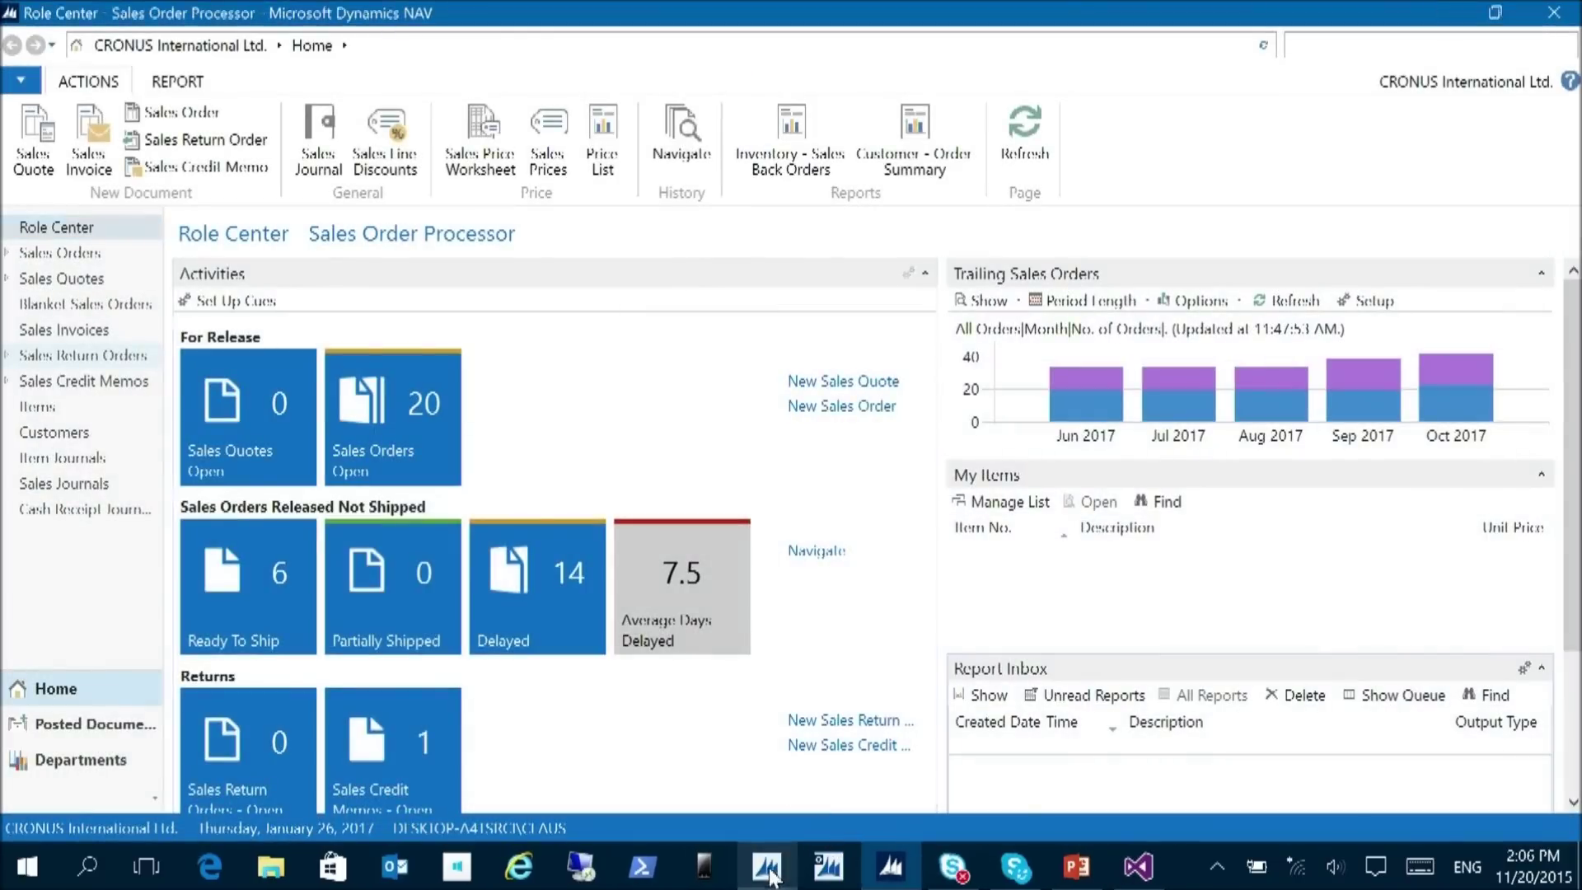
- Close the ReportLayout50002 project in Visual Studio and the TechDays2 dataset designer in the NAV Development Environment
click(766, 865)
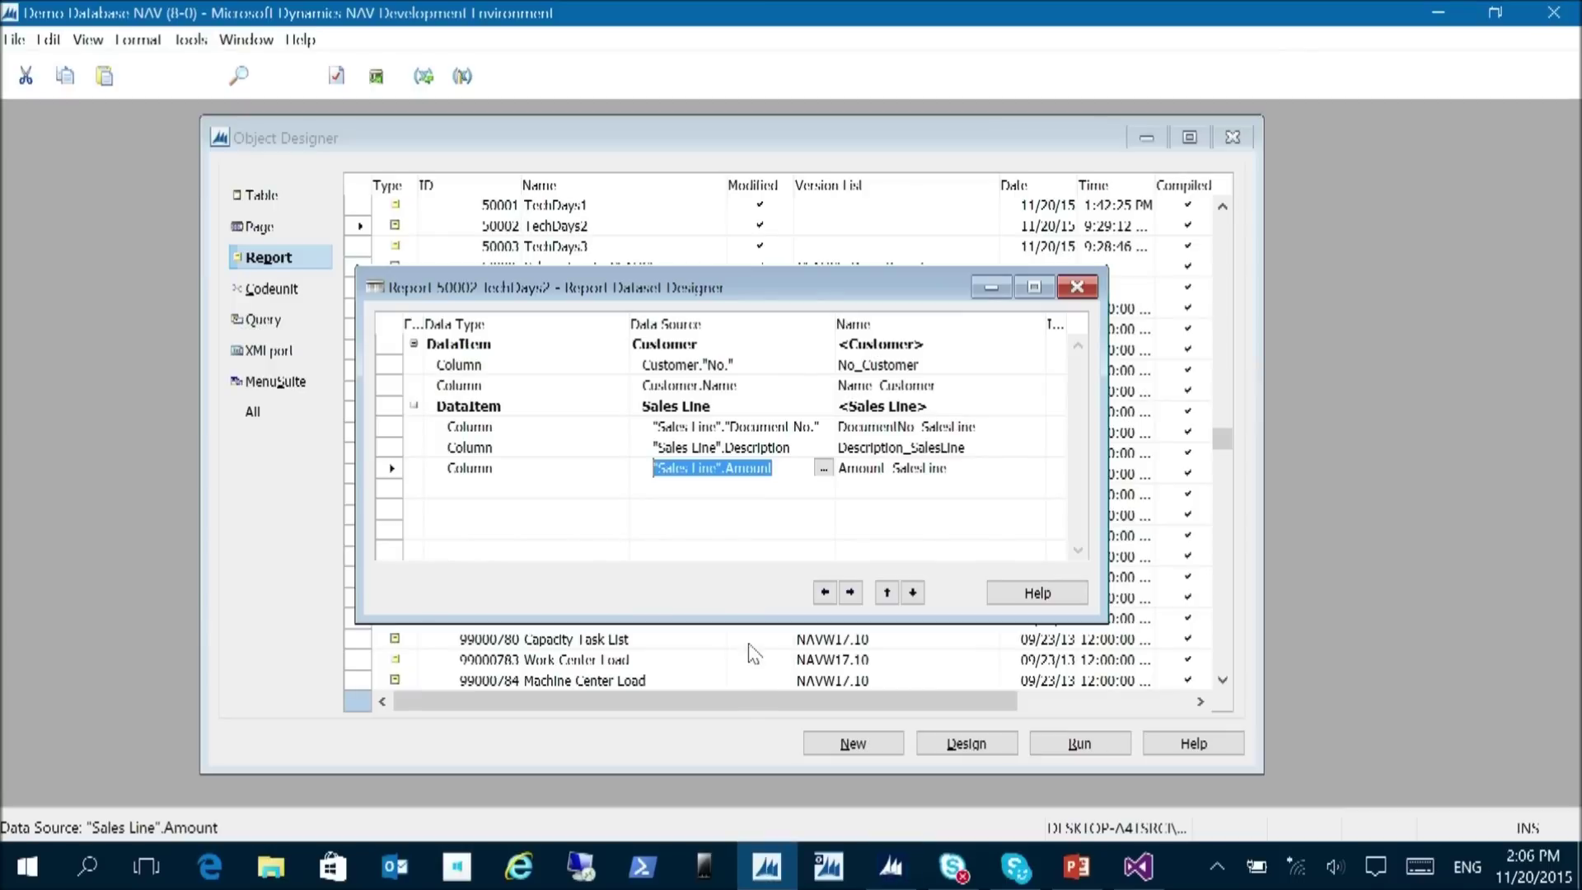
click(1138, 861)
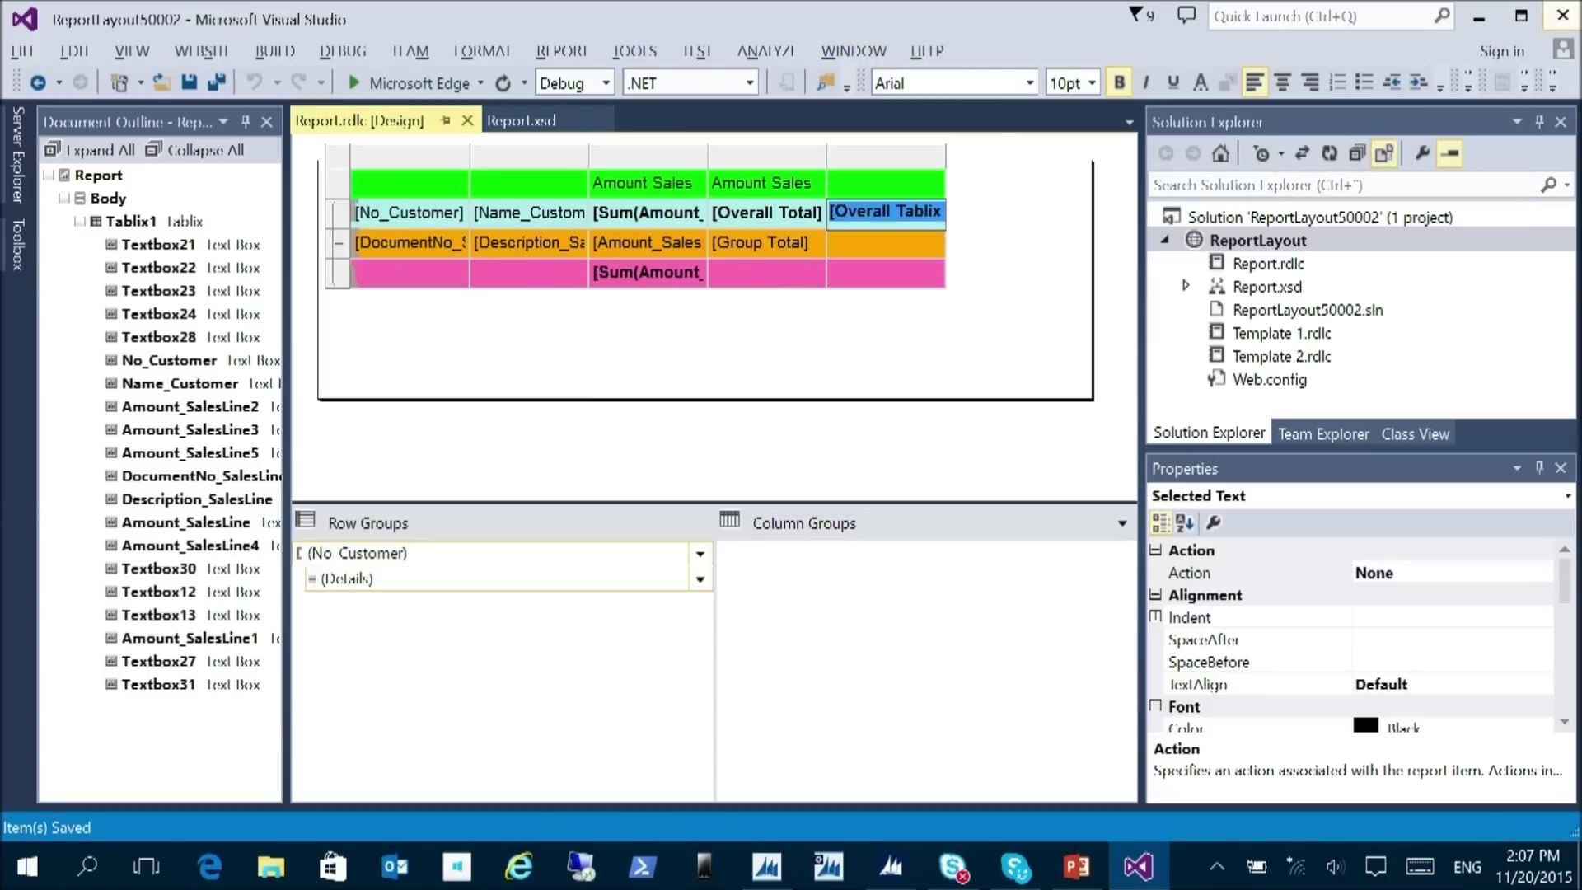
click(1563, 15)
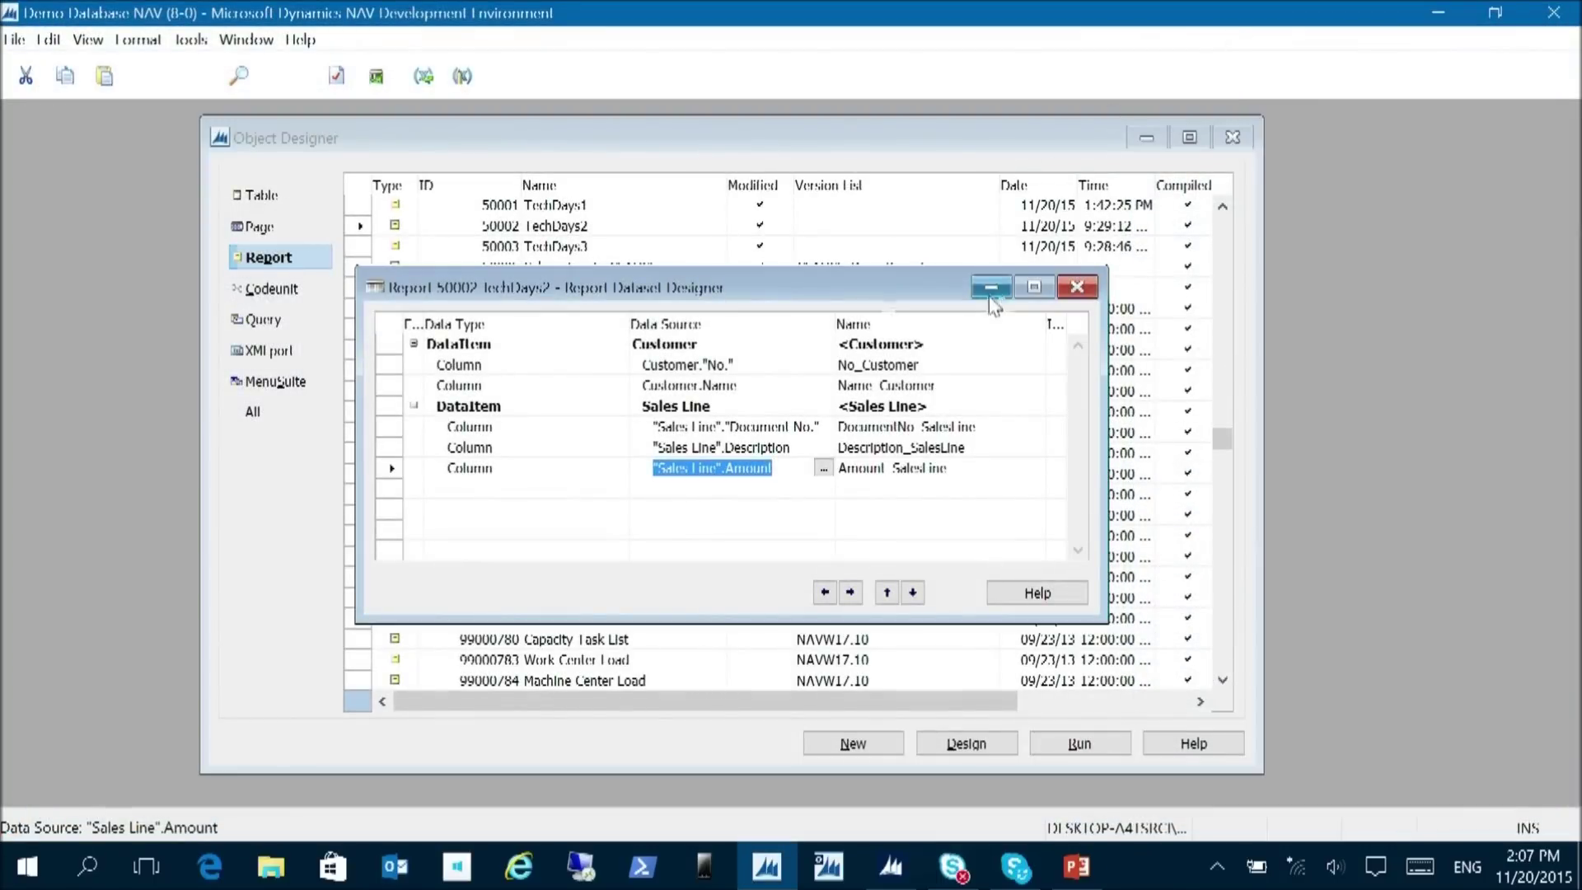
click(1076, 288)
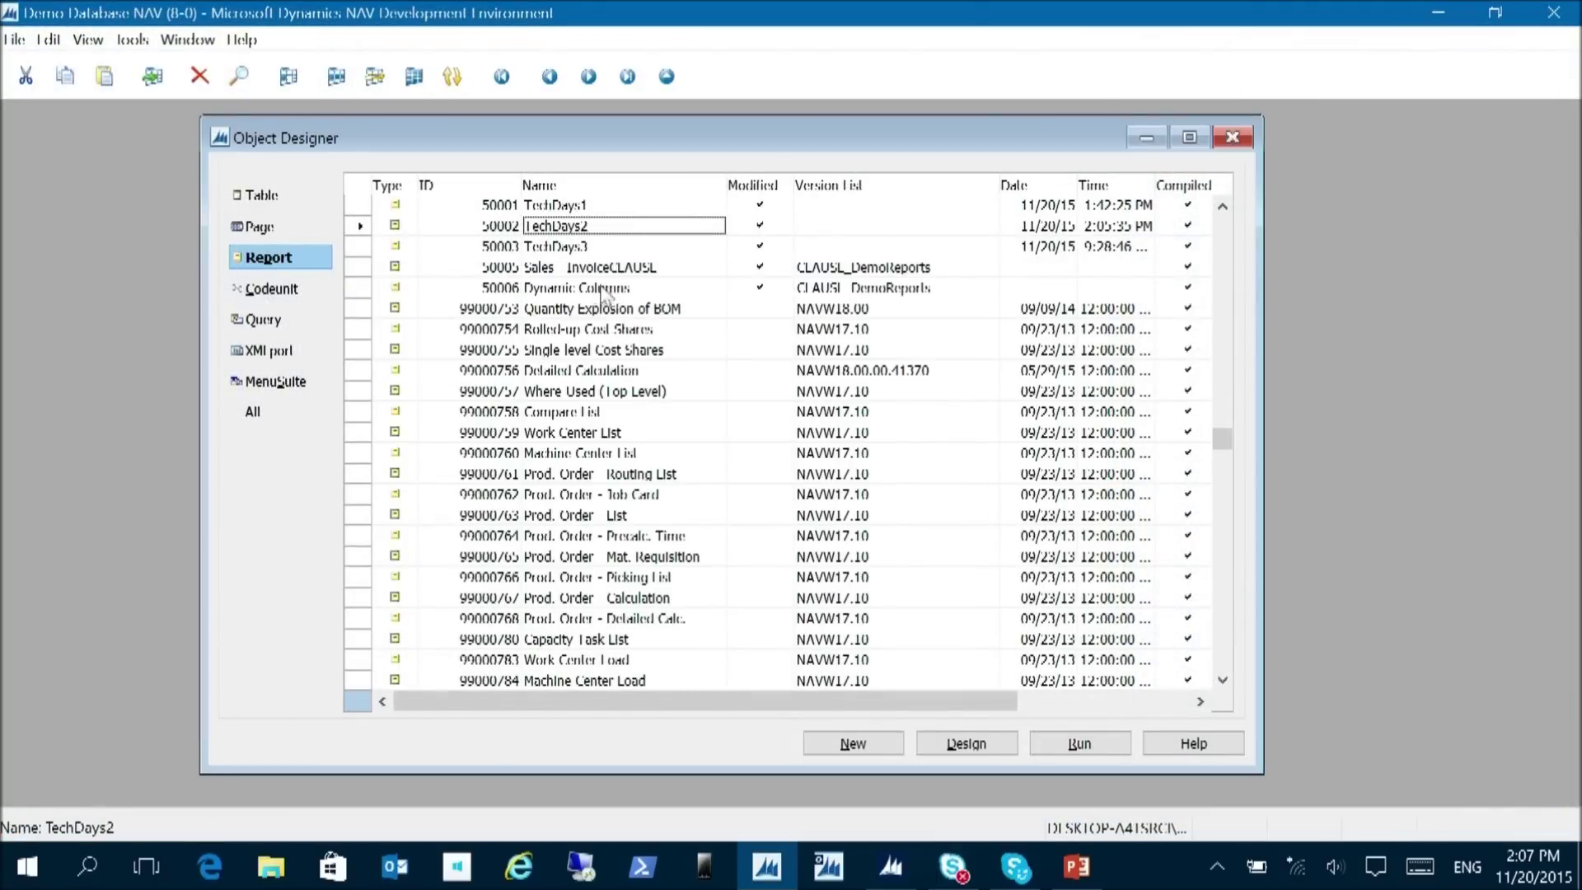
- Open report 50003 TechDays3 in design mode and reposition its dataset designer window
key(Down)
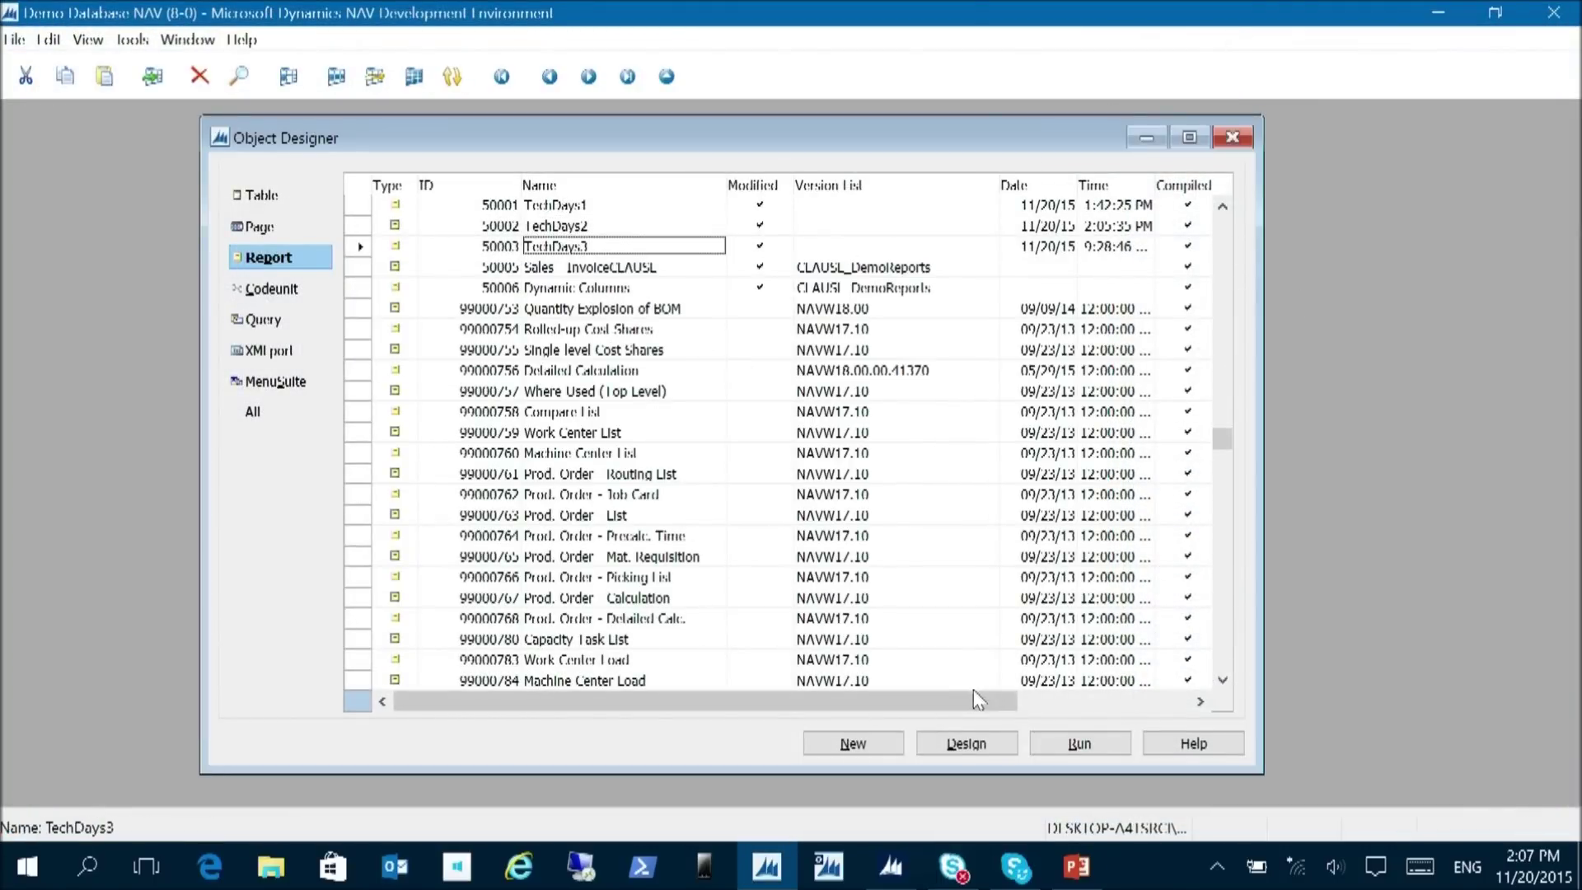
click(965, 743)
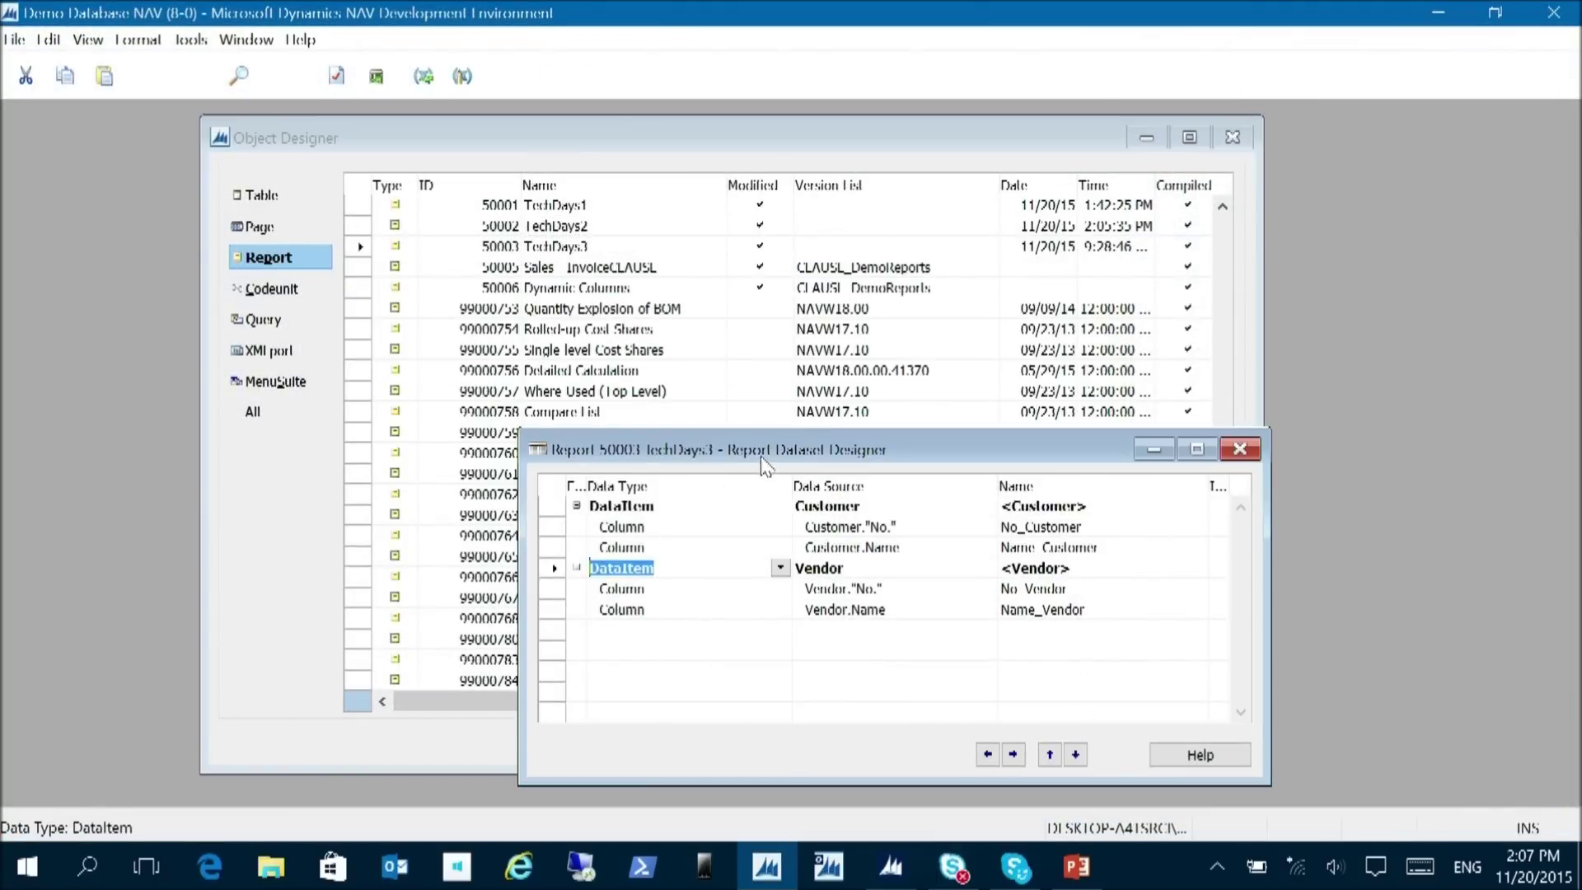
drag(760, 455, 660, 326)
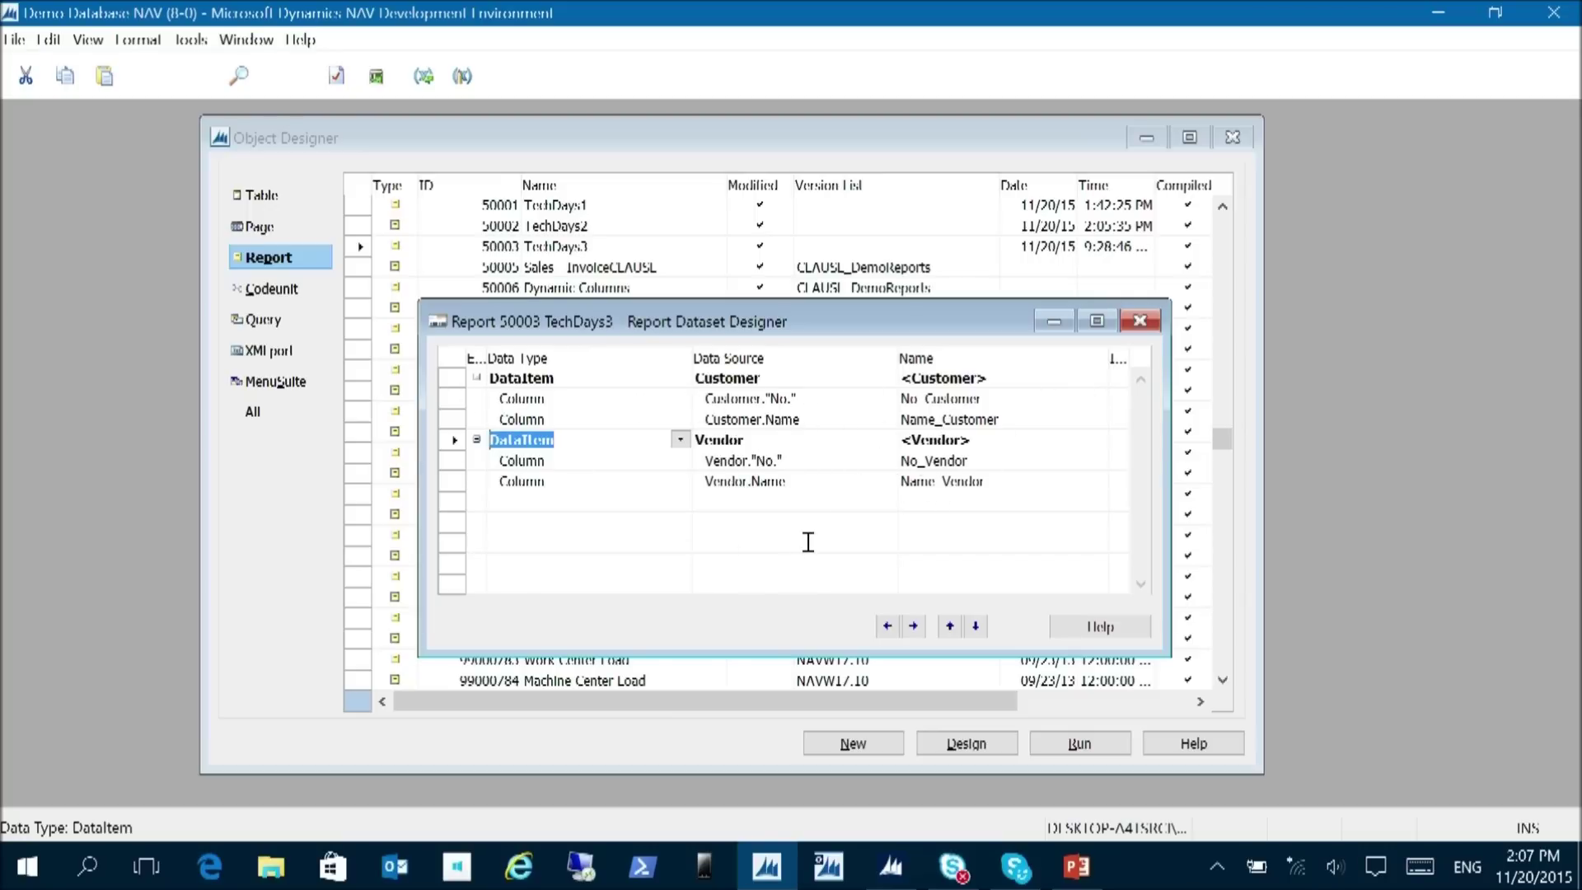
- Add a global text constant named Cust with the value Customer to the TechDays3 report
key(ctrl+g)
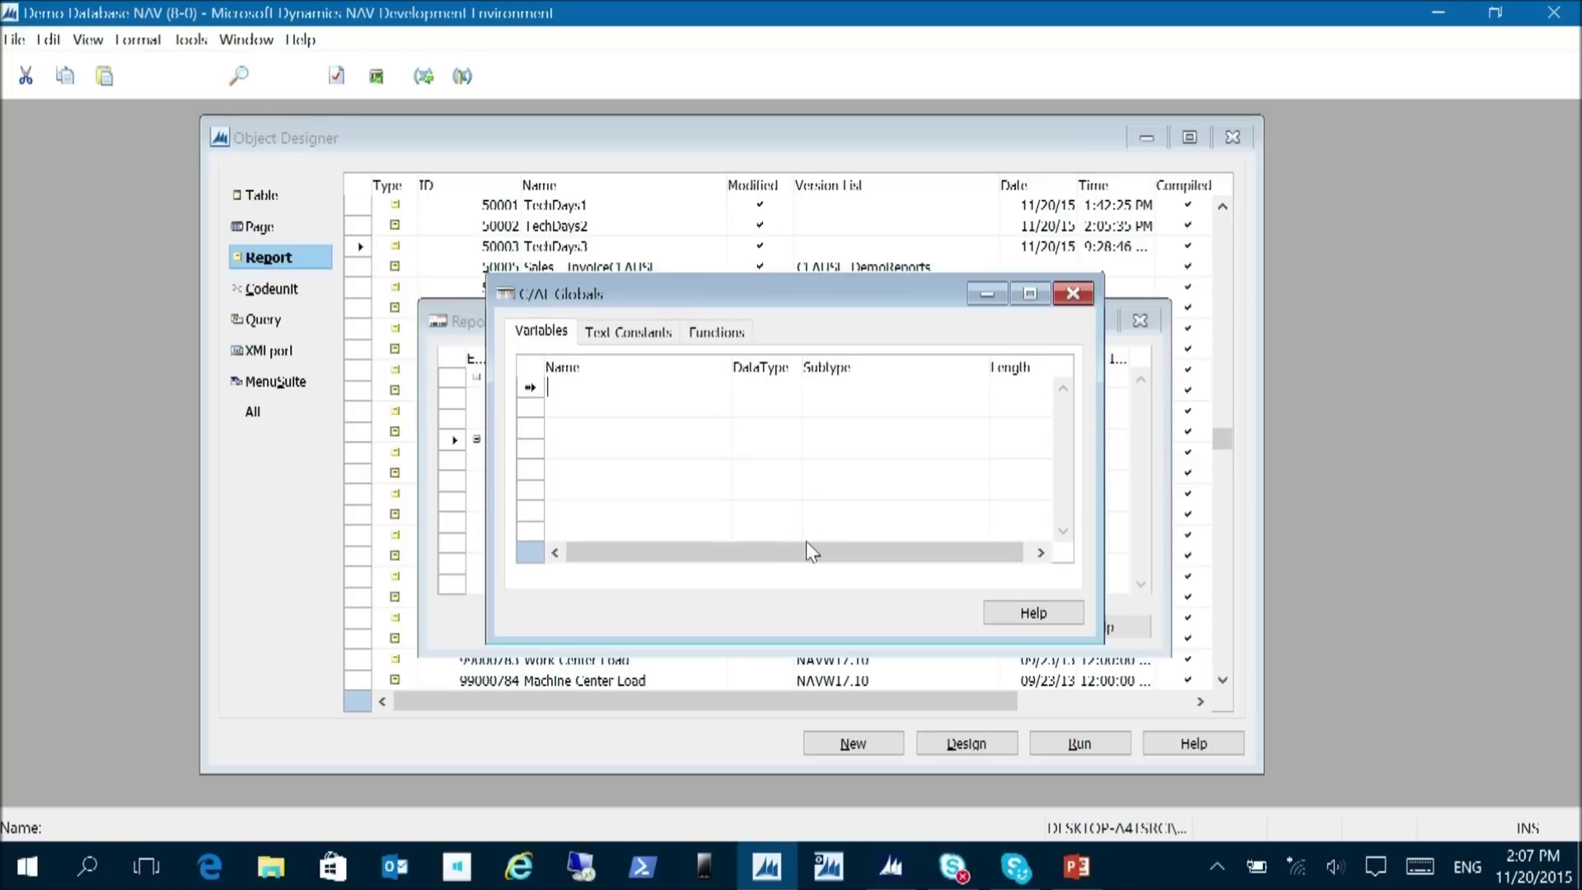
click(627, 331)
text(Cust)
key(Tab)
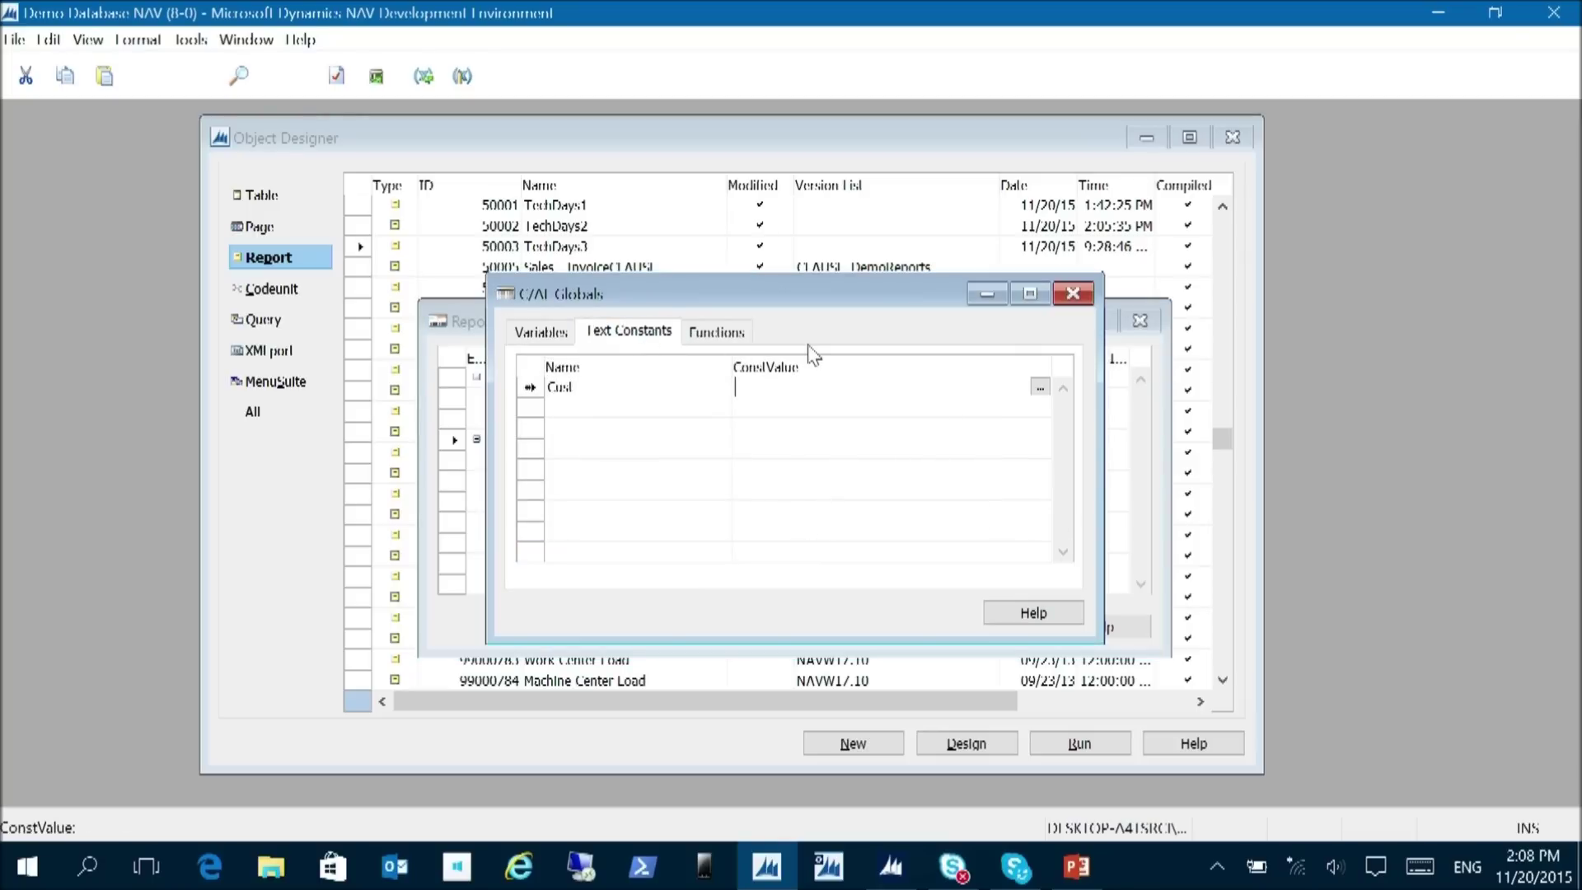
text(Customer)
key(Return)
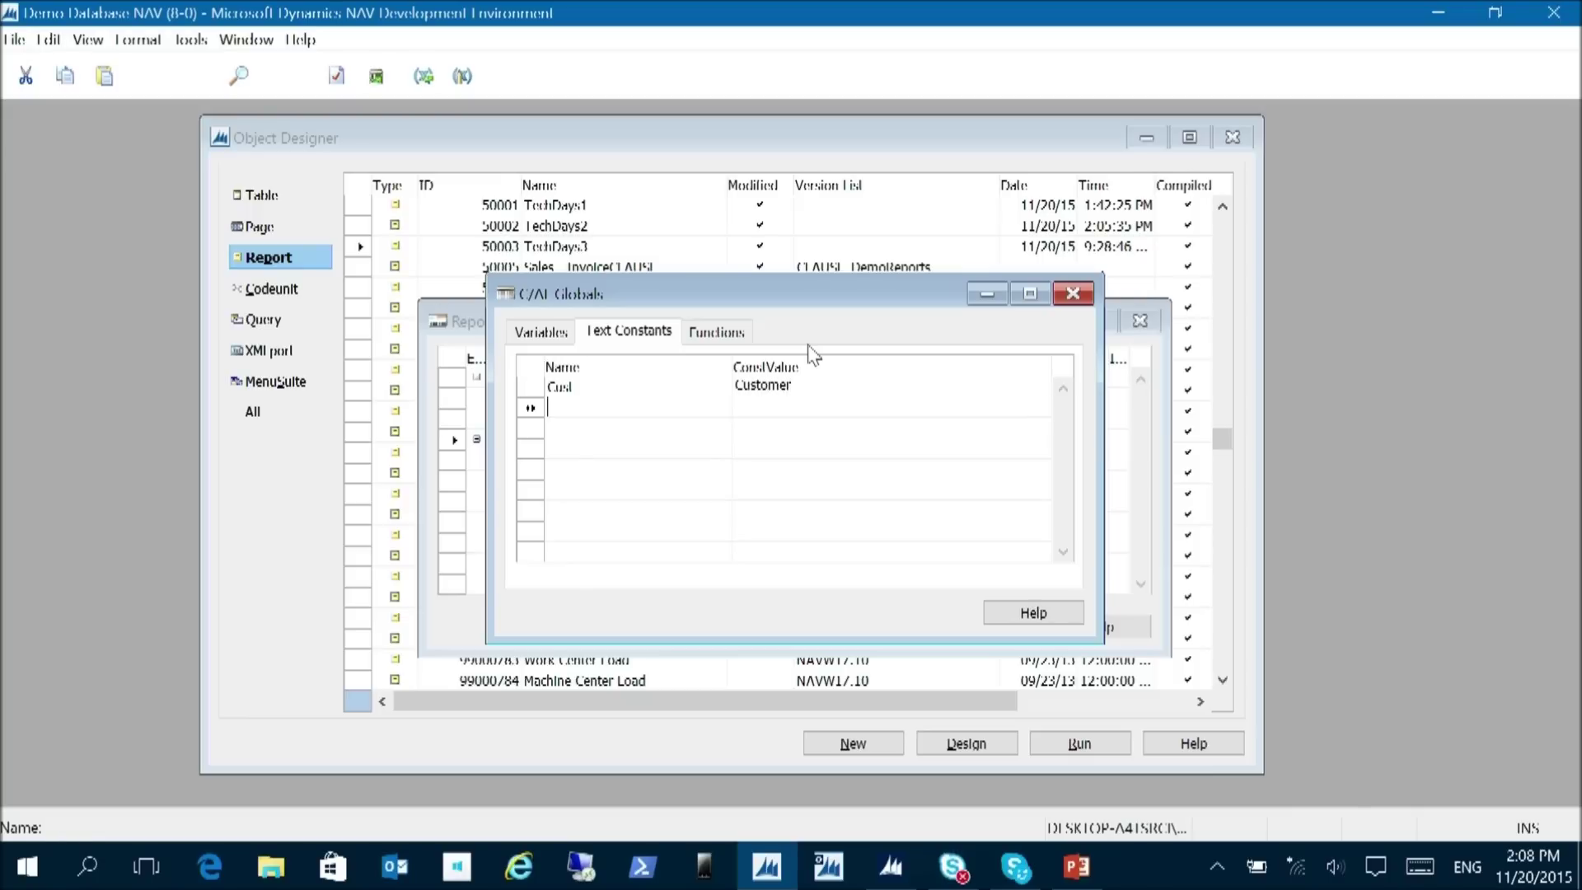
- Add a second text constant named Vend with the value Vendor, and save the report compiled
text(Vend)
key(Return)
text(Ve)
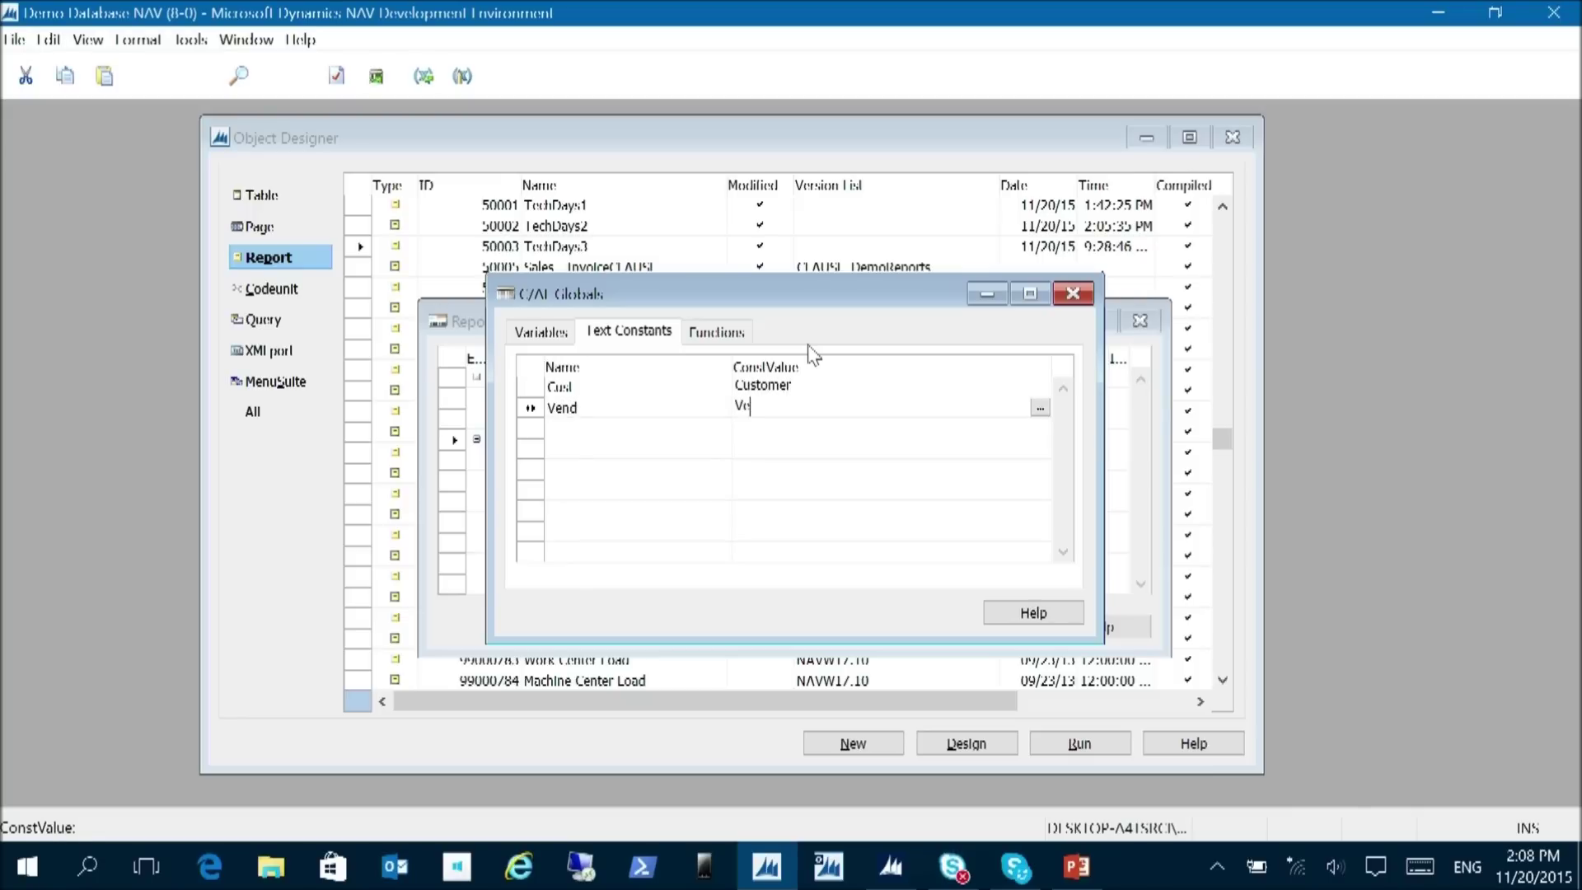
text(ndor)
click(887, 385)
click(1078, 296)
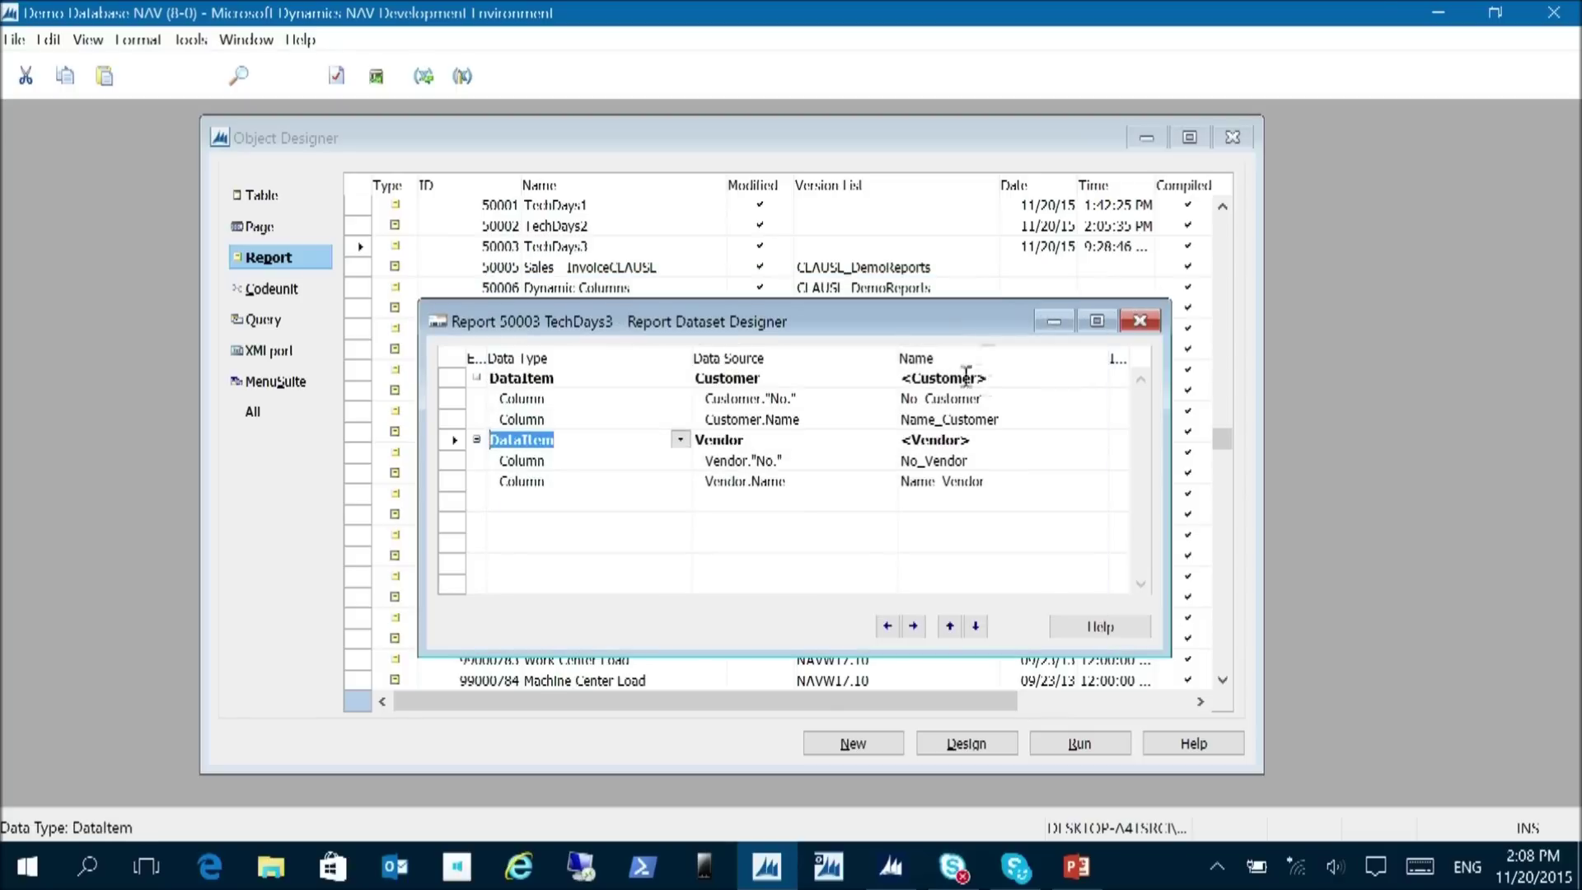
key(ctrl+s)
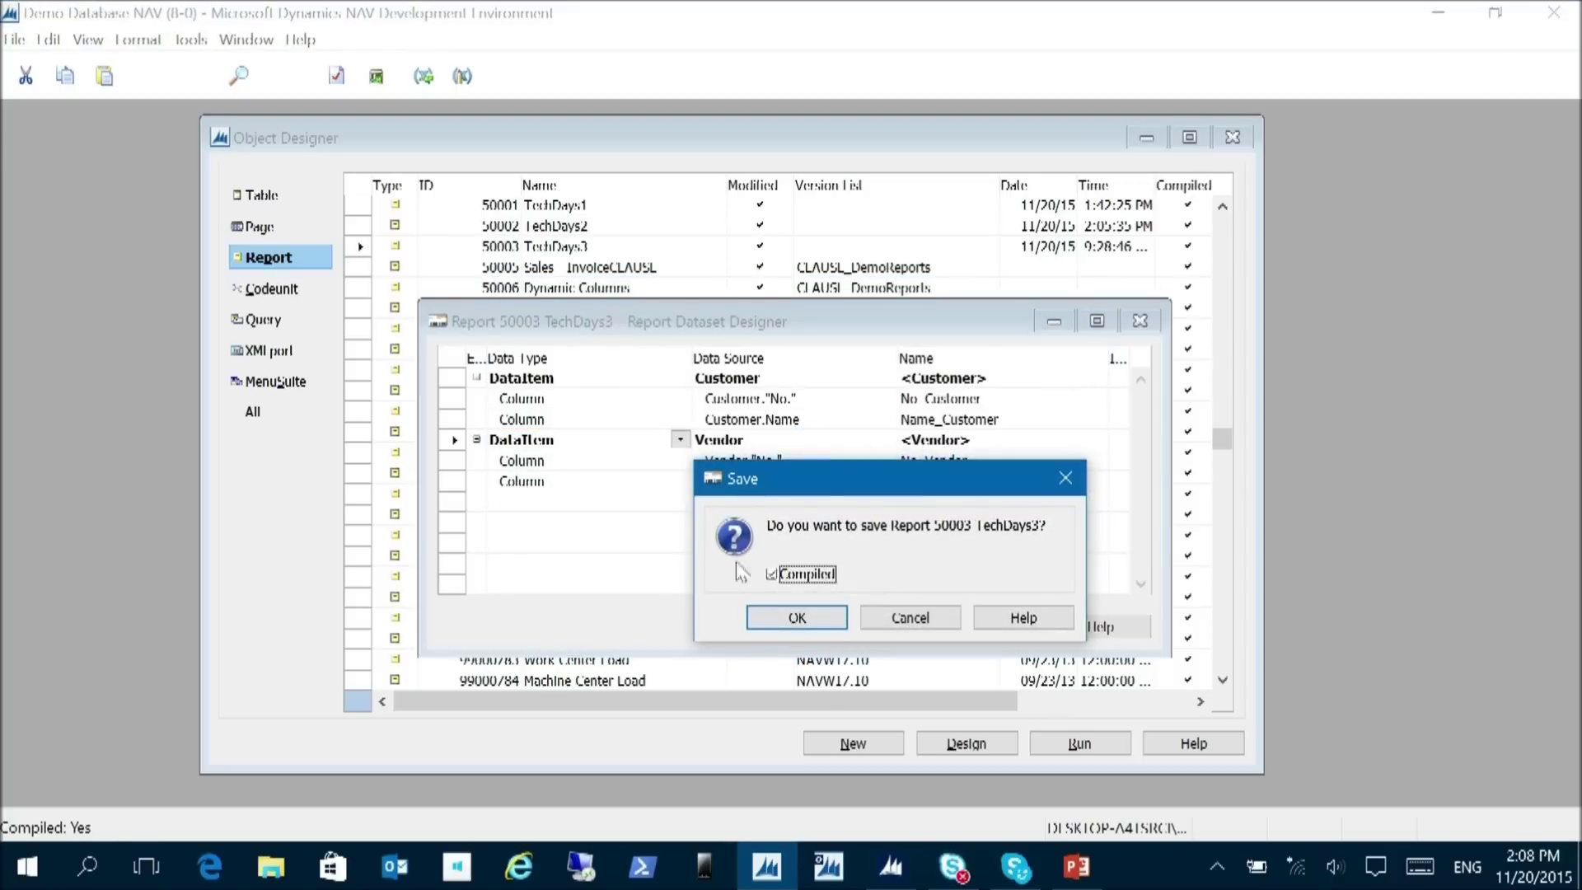
click(797, 616)
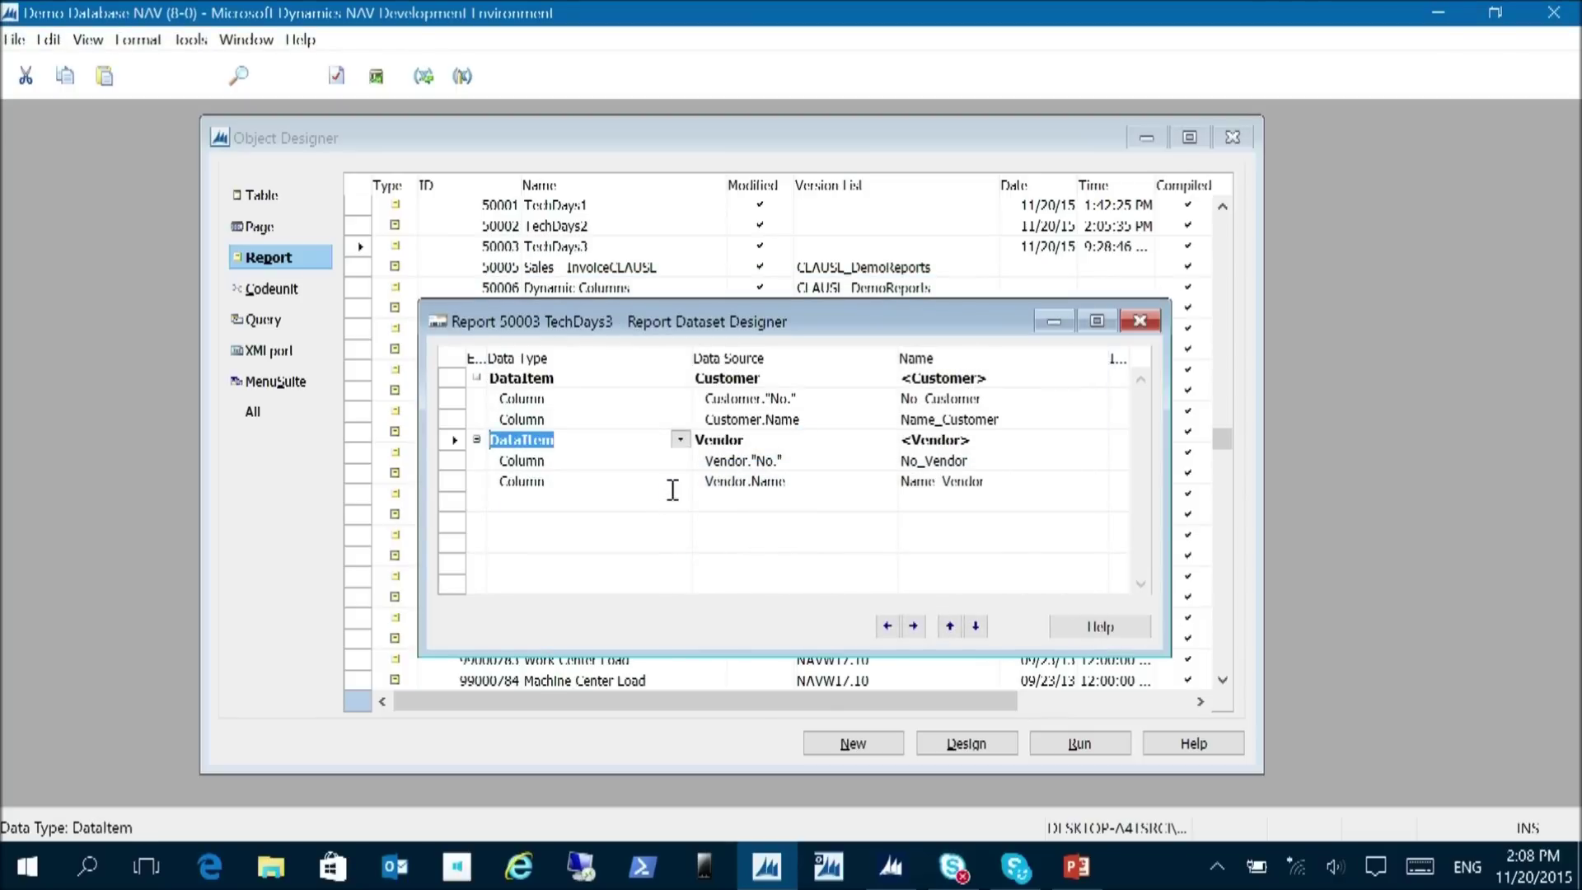
- Insert a column at the end of the Customer data item with Cust as data source and name it Customer
key(F3)
key(Tab)
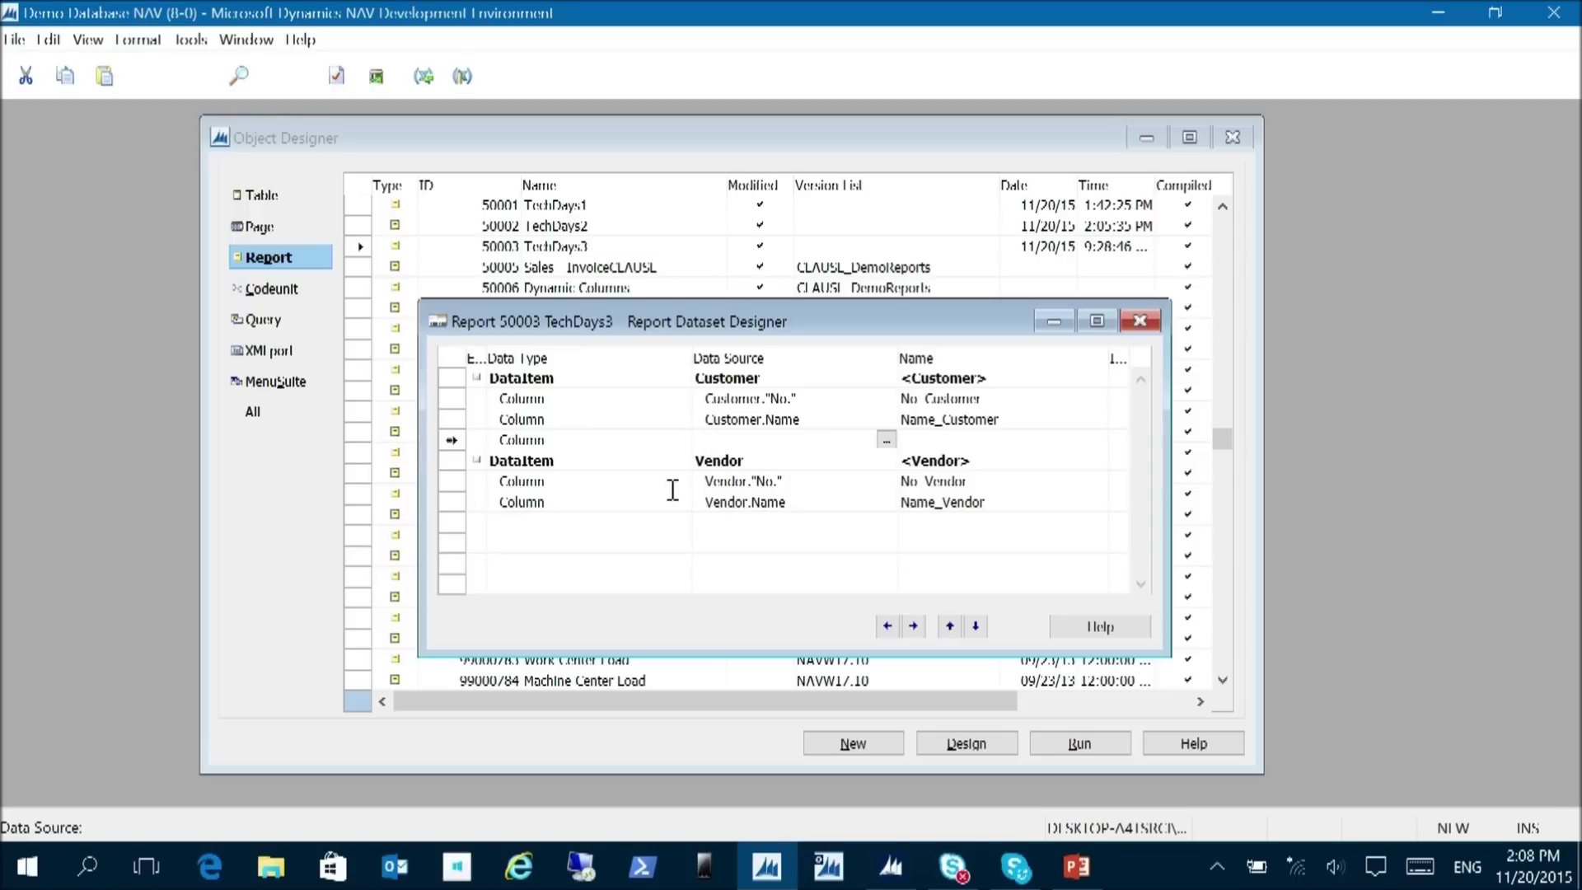
key(F5)
key(Return)
key(Tab)
text(Customer)
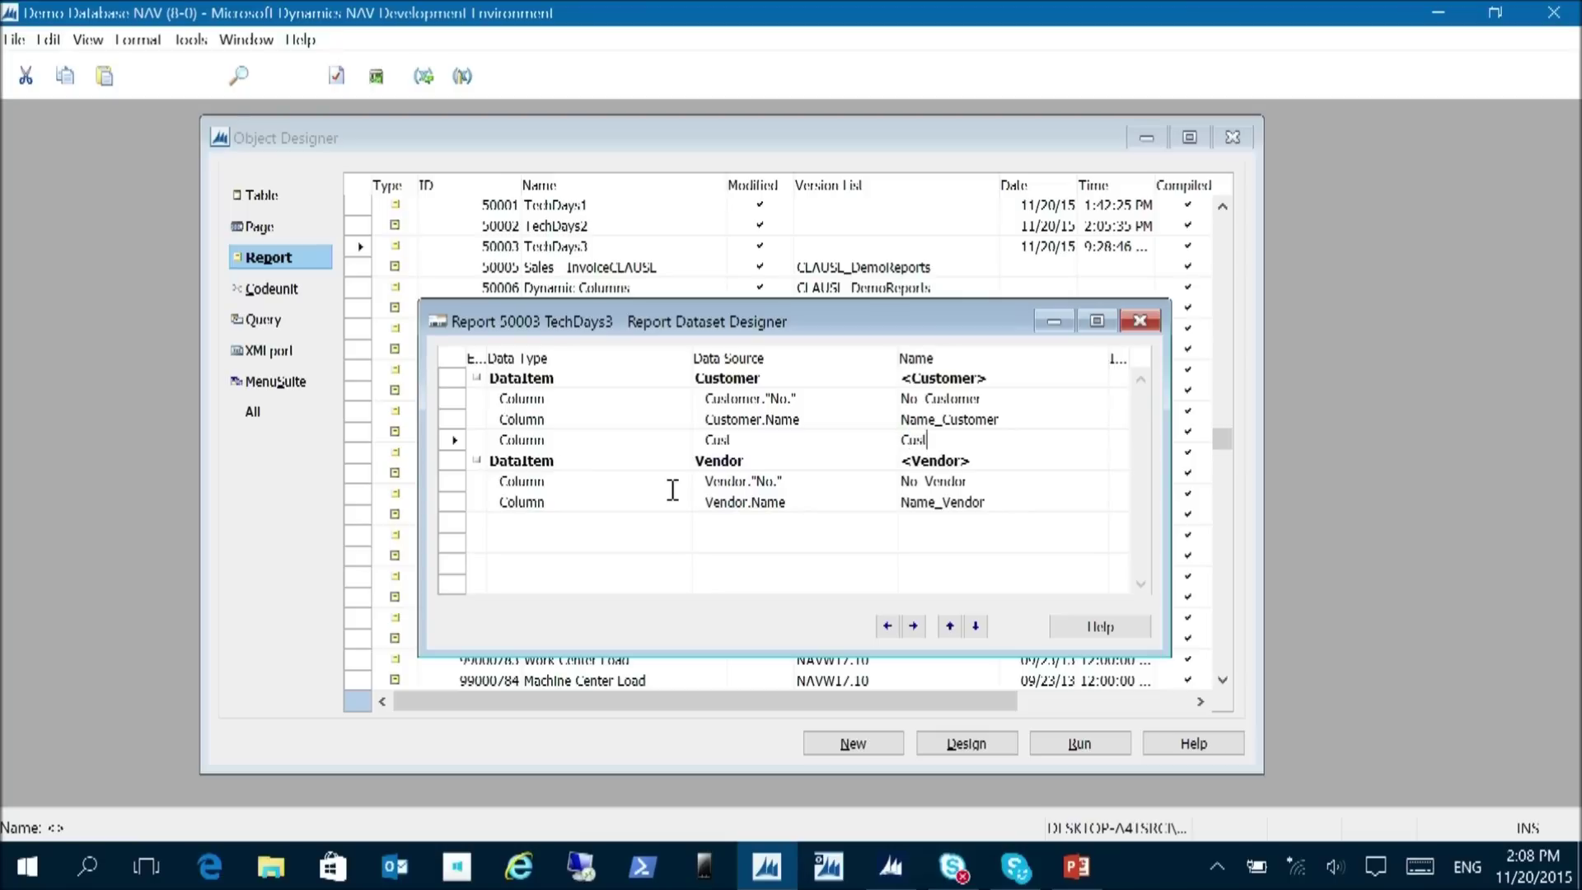
- Add a column at the end of the Vendor data item with Vend as data source and name it Vendor
key(Down)
key(Down)
key(Down)
key(Down)
key(shift+Tab)
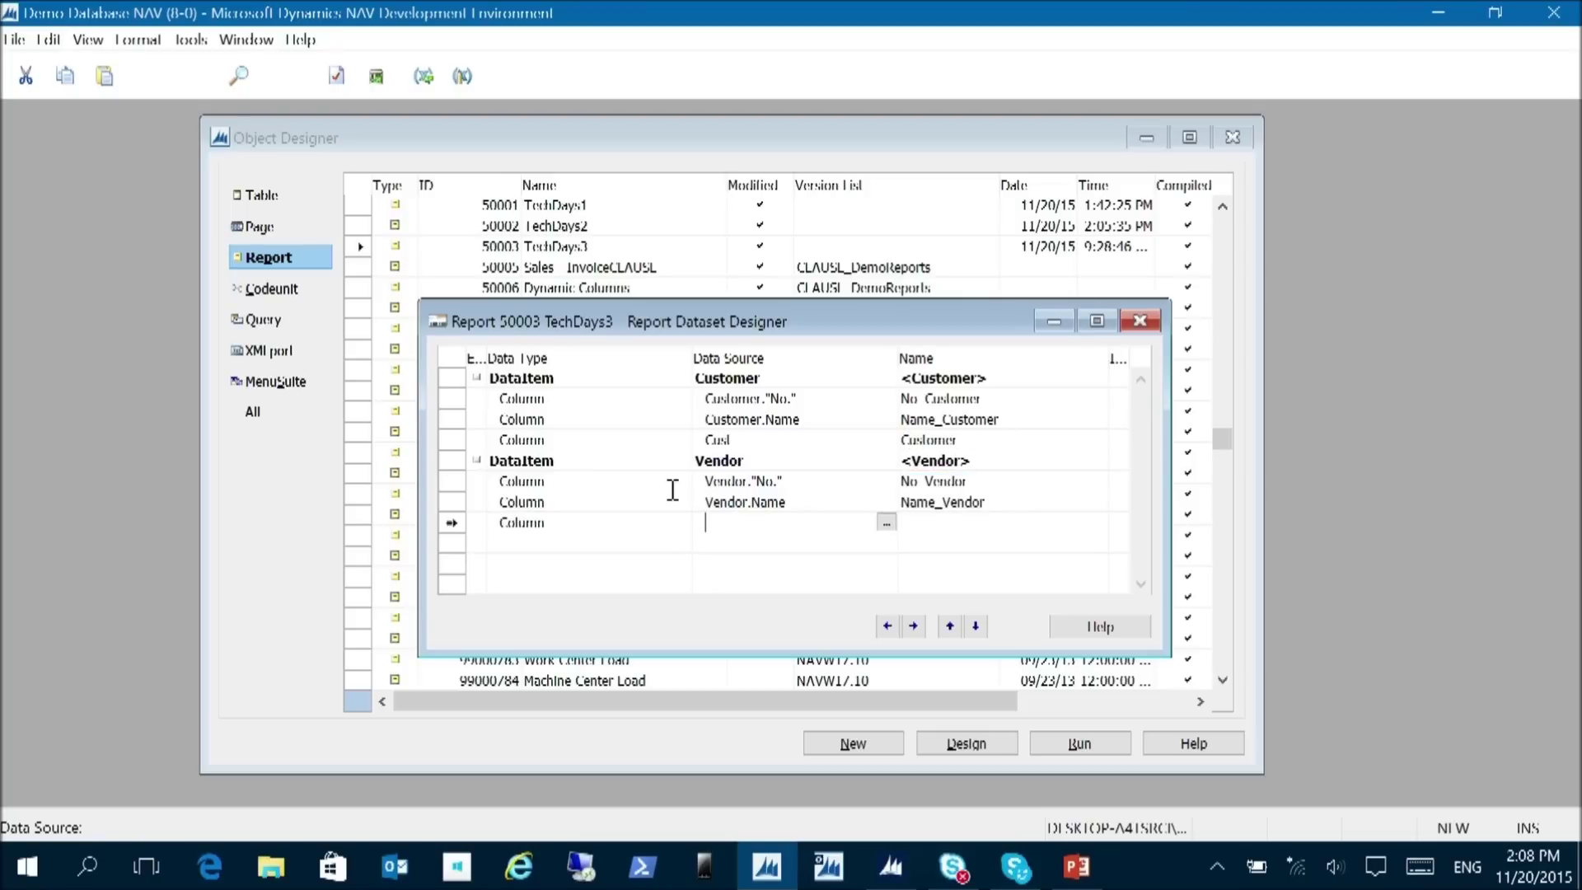
text(vend)
key(BackSpace)
key(BackSpace)
key(BackSpace)
key(BackSpace)
key(F5)
key(Down)
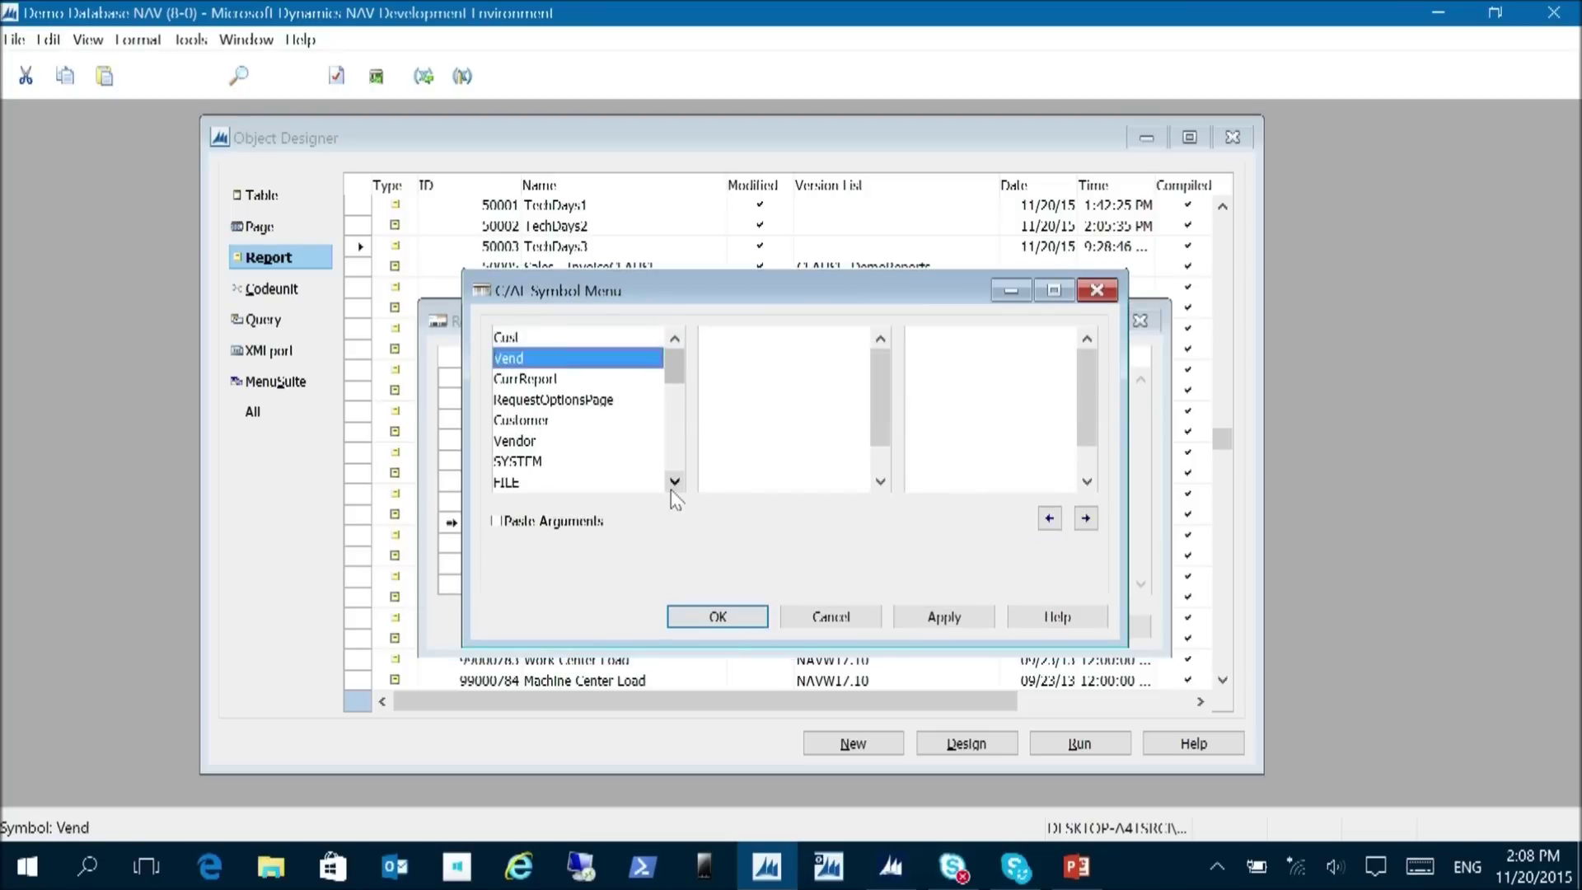
key(Return)
key(Tab)
text(Vendor)
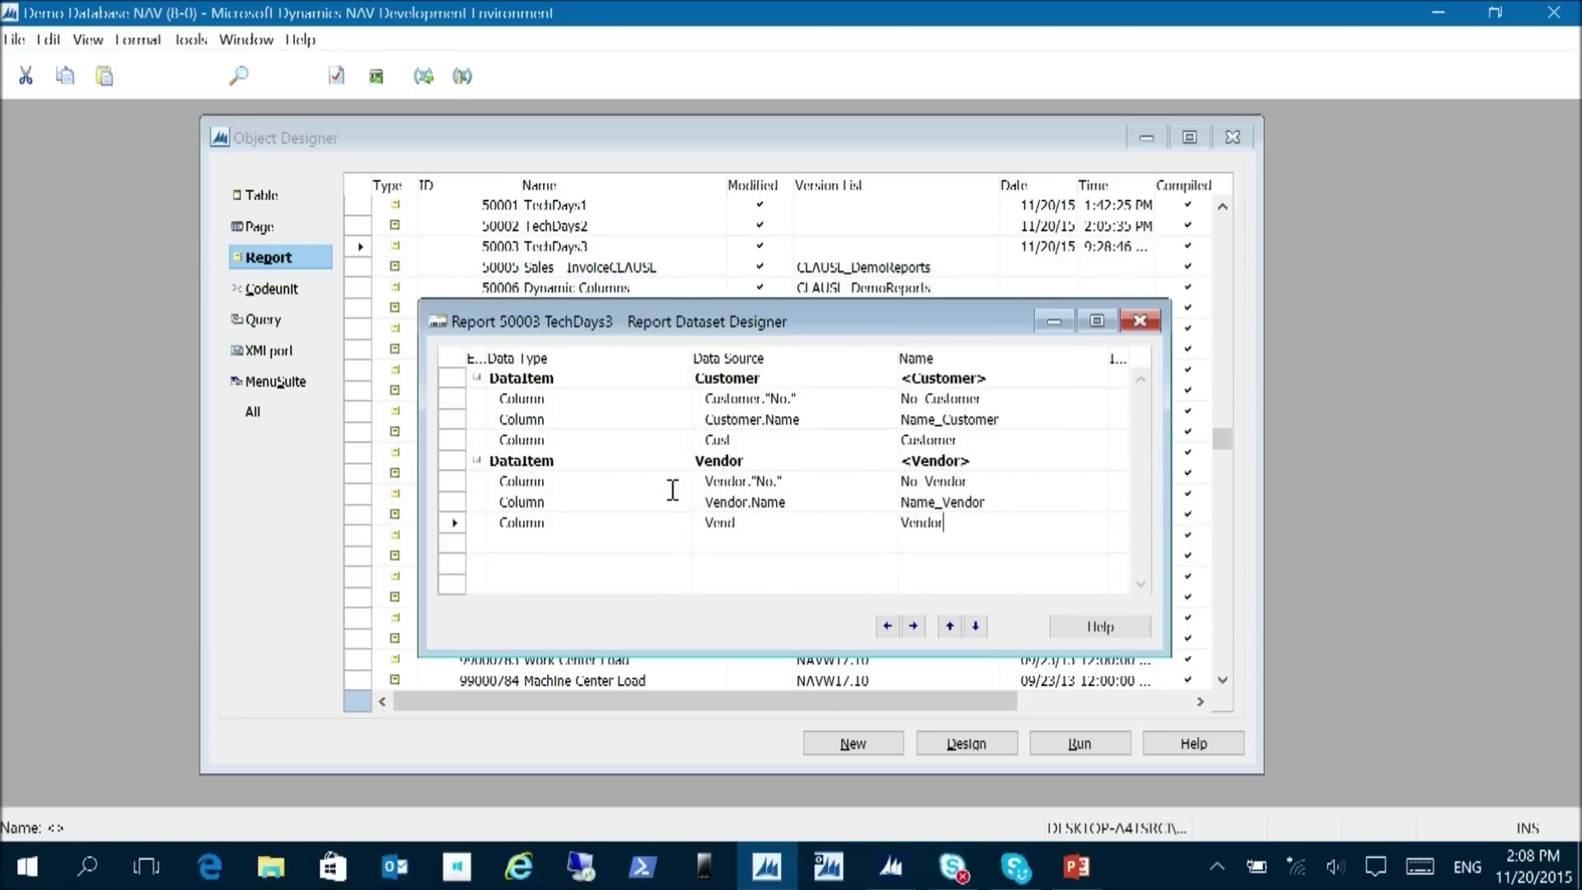
- Save the compiled TechDays3 report and open its RDLC layout in Visual Studio
key(Up)
key(Up)
key(ctrl+s)
key(Return)
key(ctrl+alt+F4)
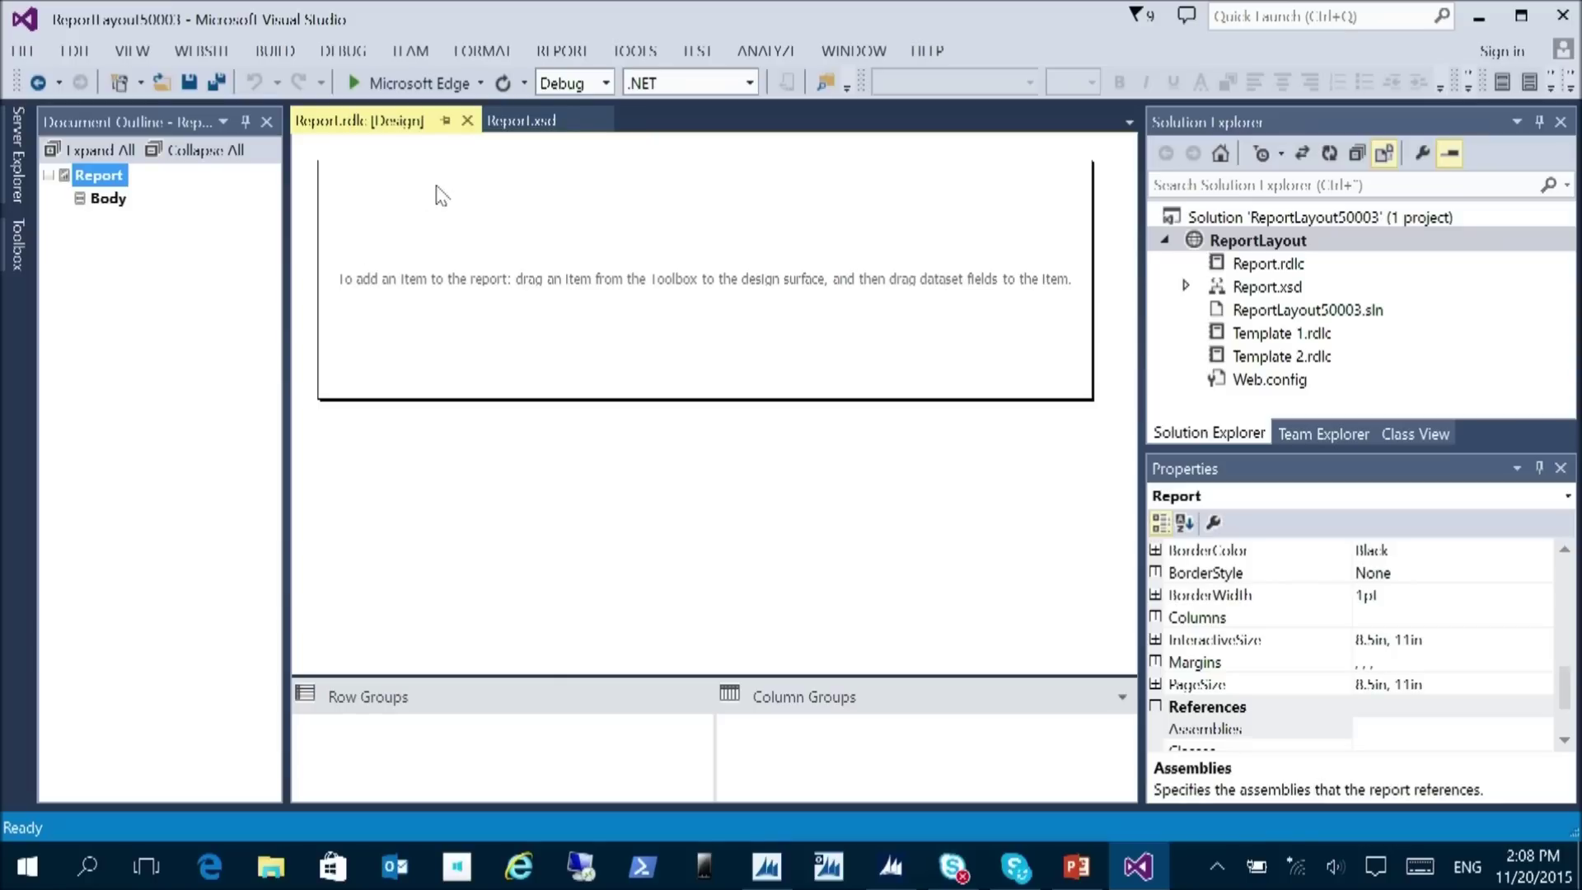
- Switch to the Dynamics NAV client and preview the TechDays3 report
key(alt+Tab)
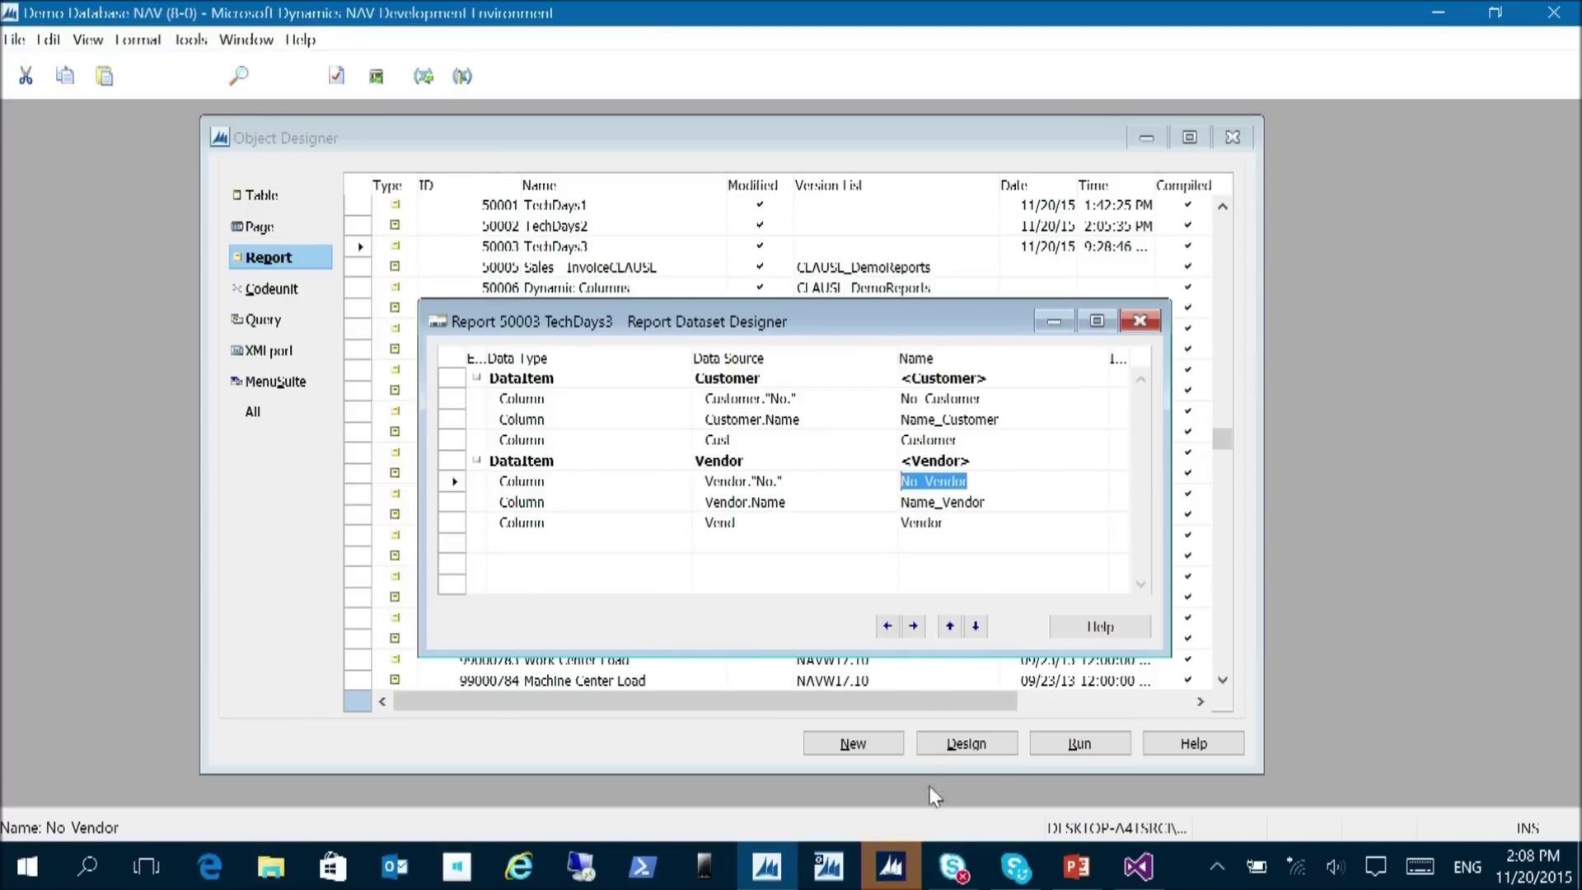
click(890, 865)
click(175, 642)
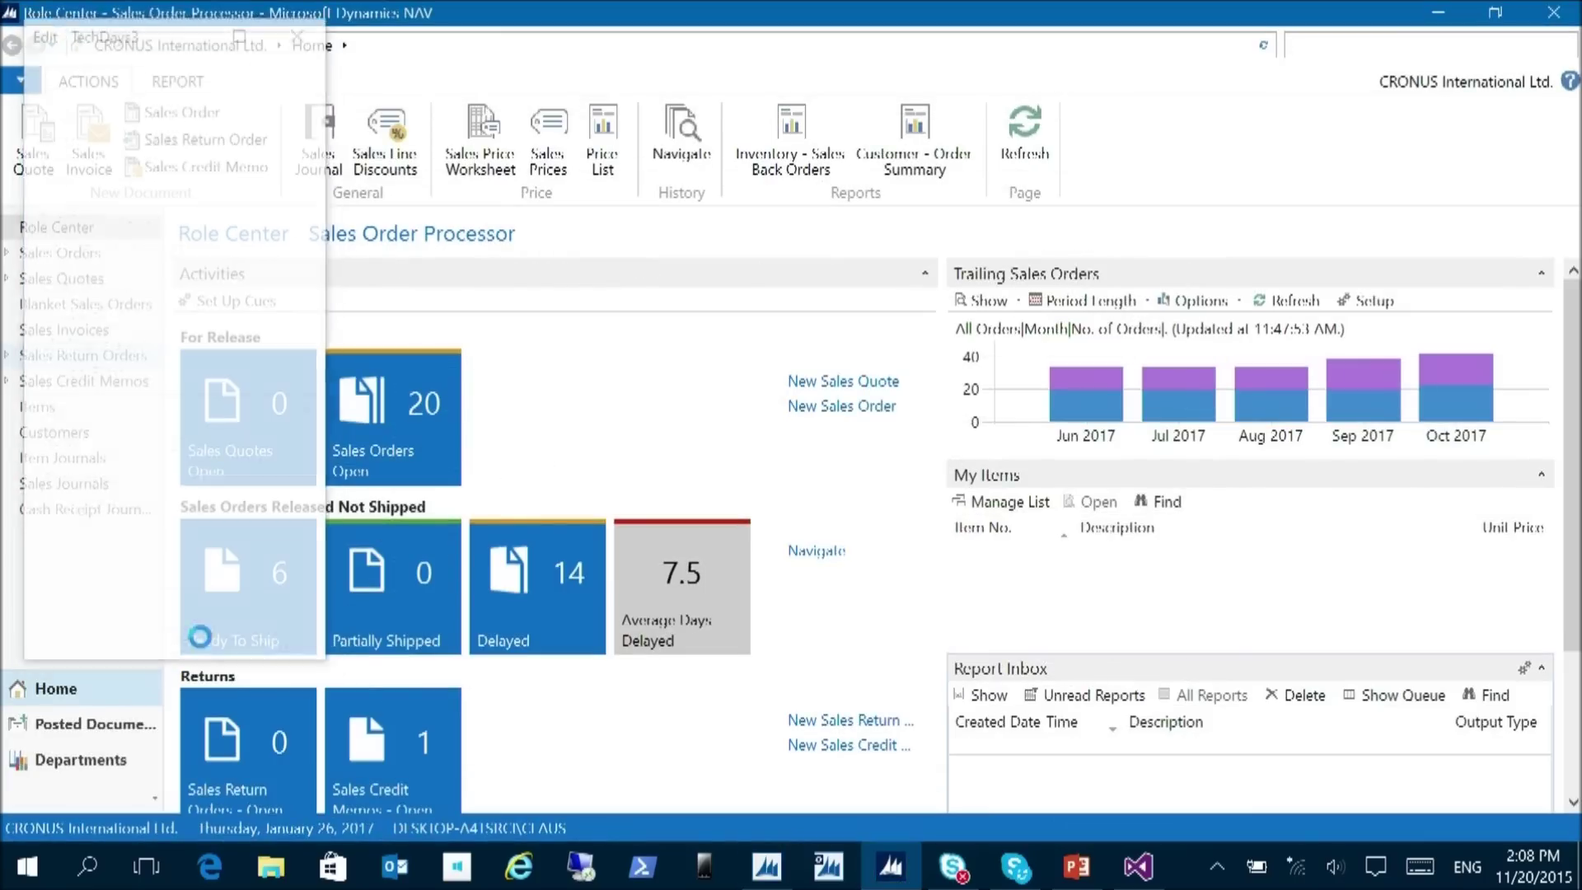
- Open About This Report for the TechDays3 preview and export its dataset to Excel
click(57, 71)
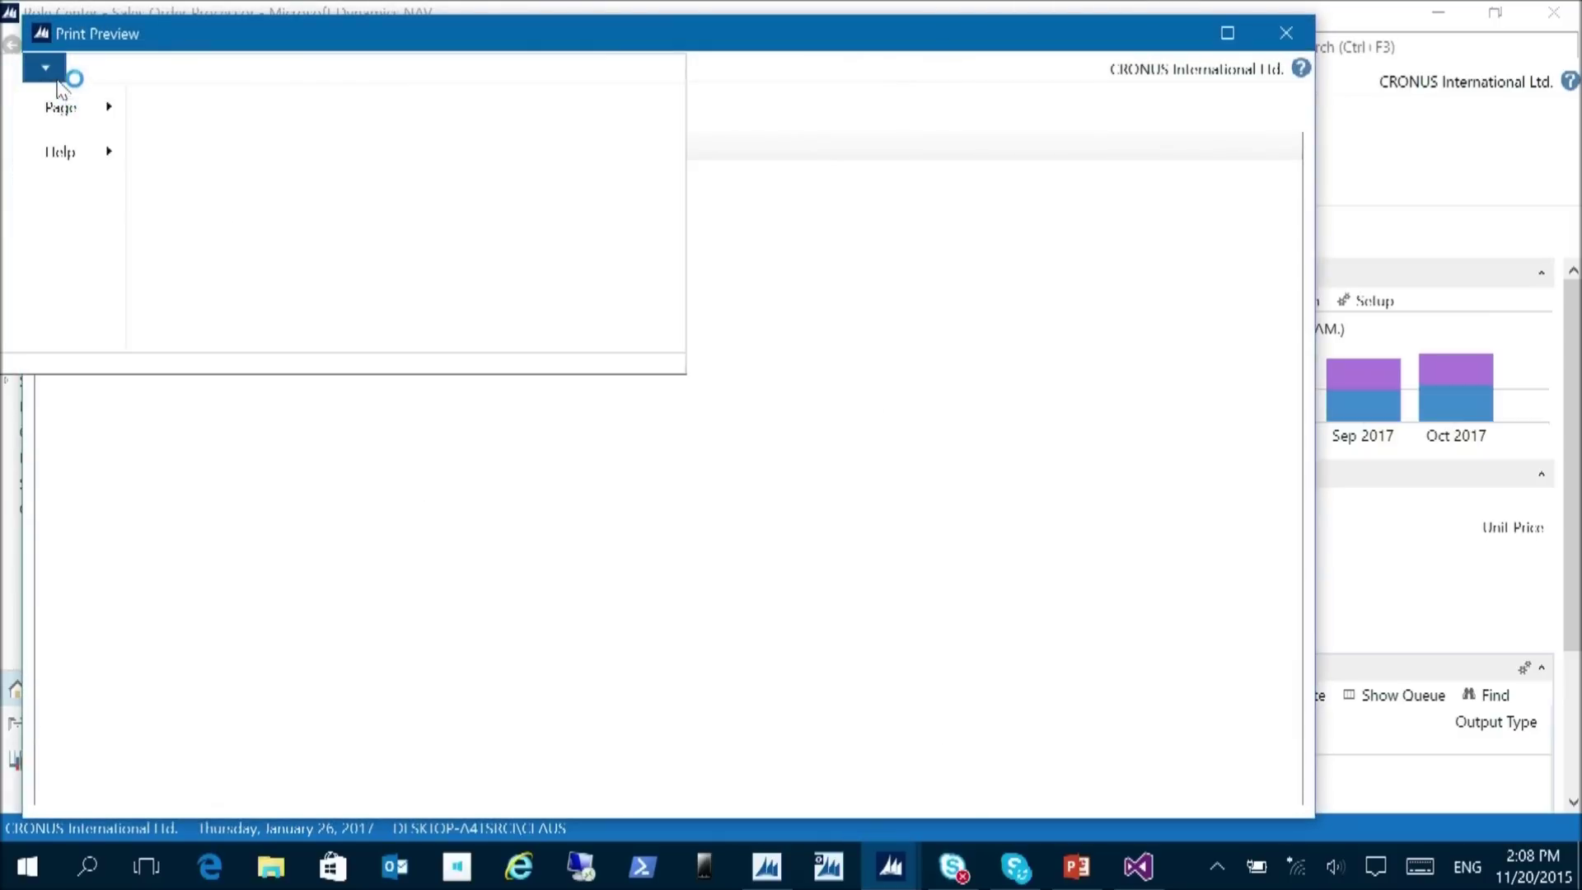
mouse_move(59, 149)
click(293, 183)
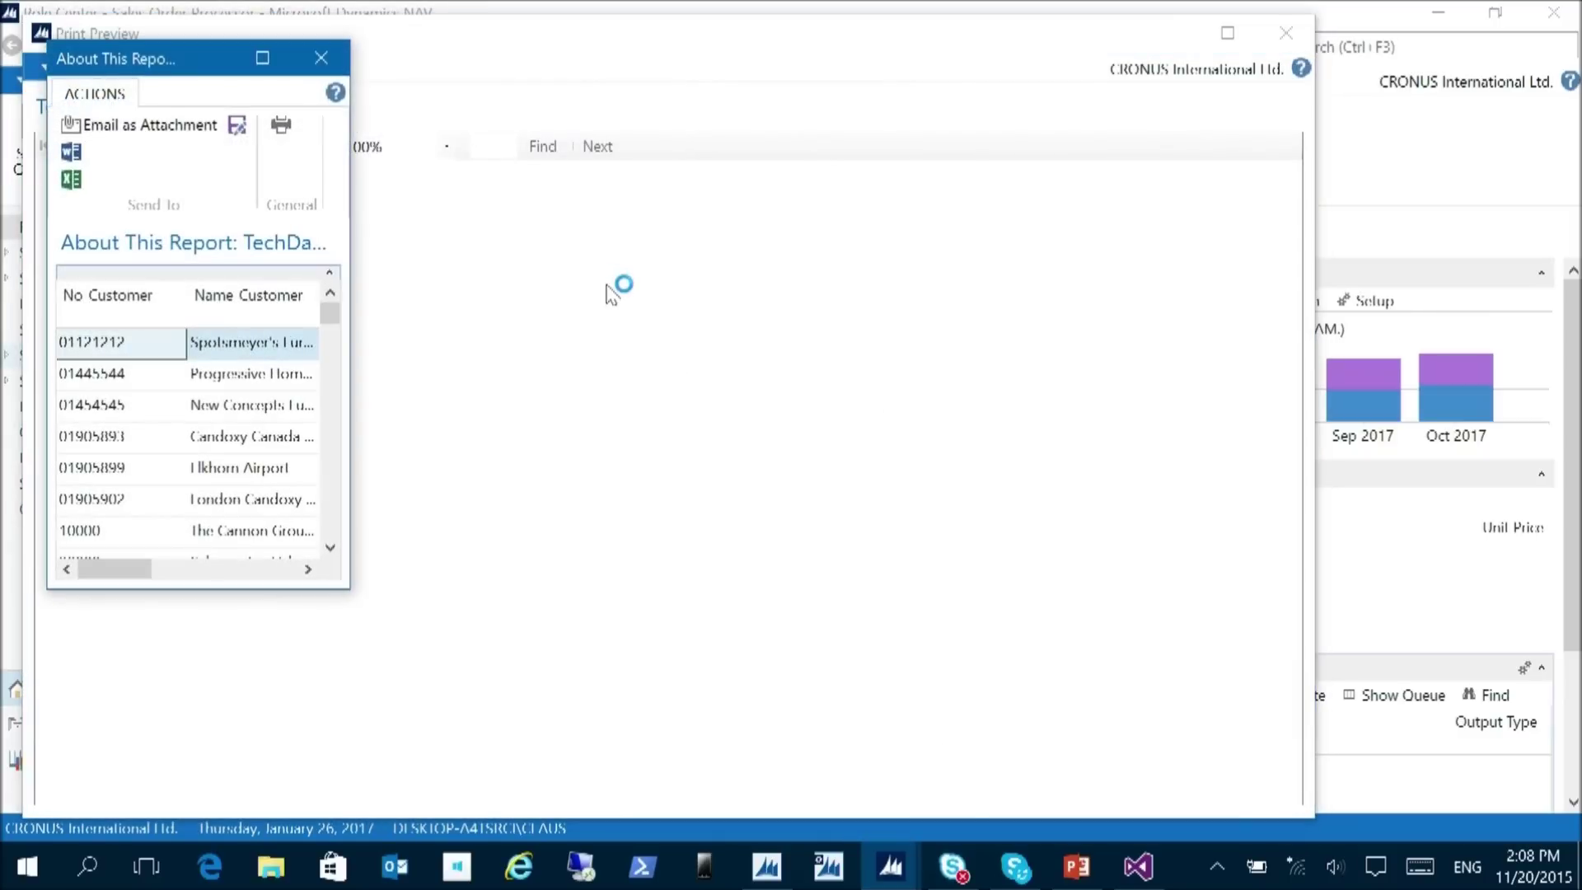
click(74, 182)
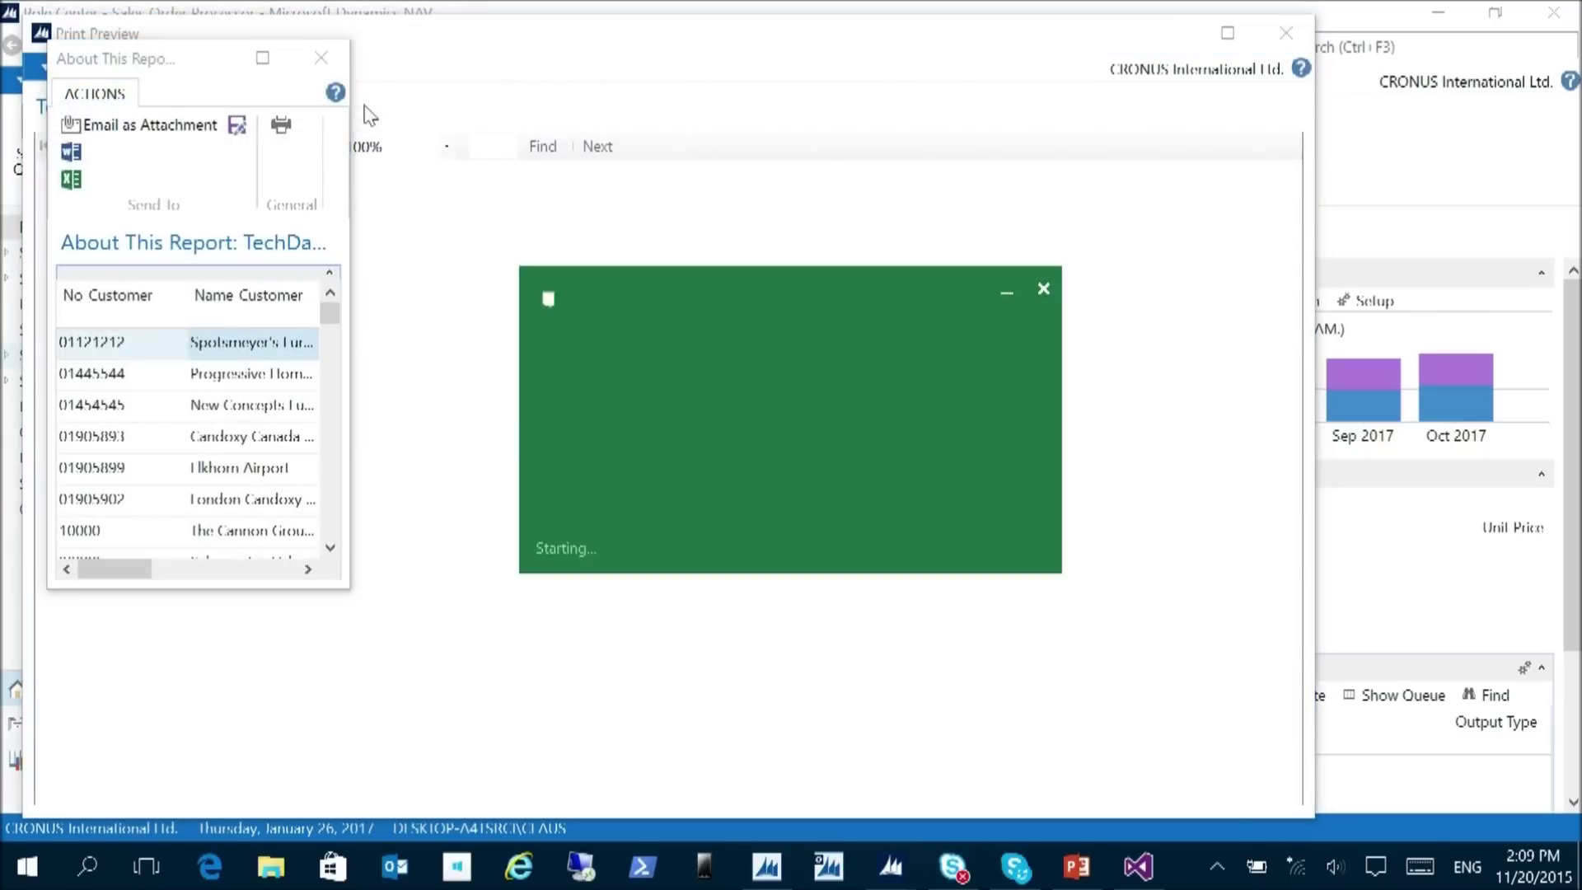
- Close the About This Report and Print Preview windows and bring up the exported TechDays3 workbook
key(alt+Tab)
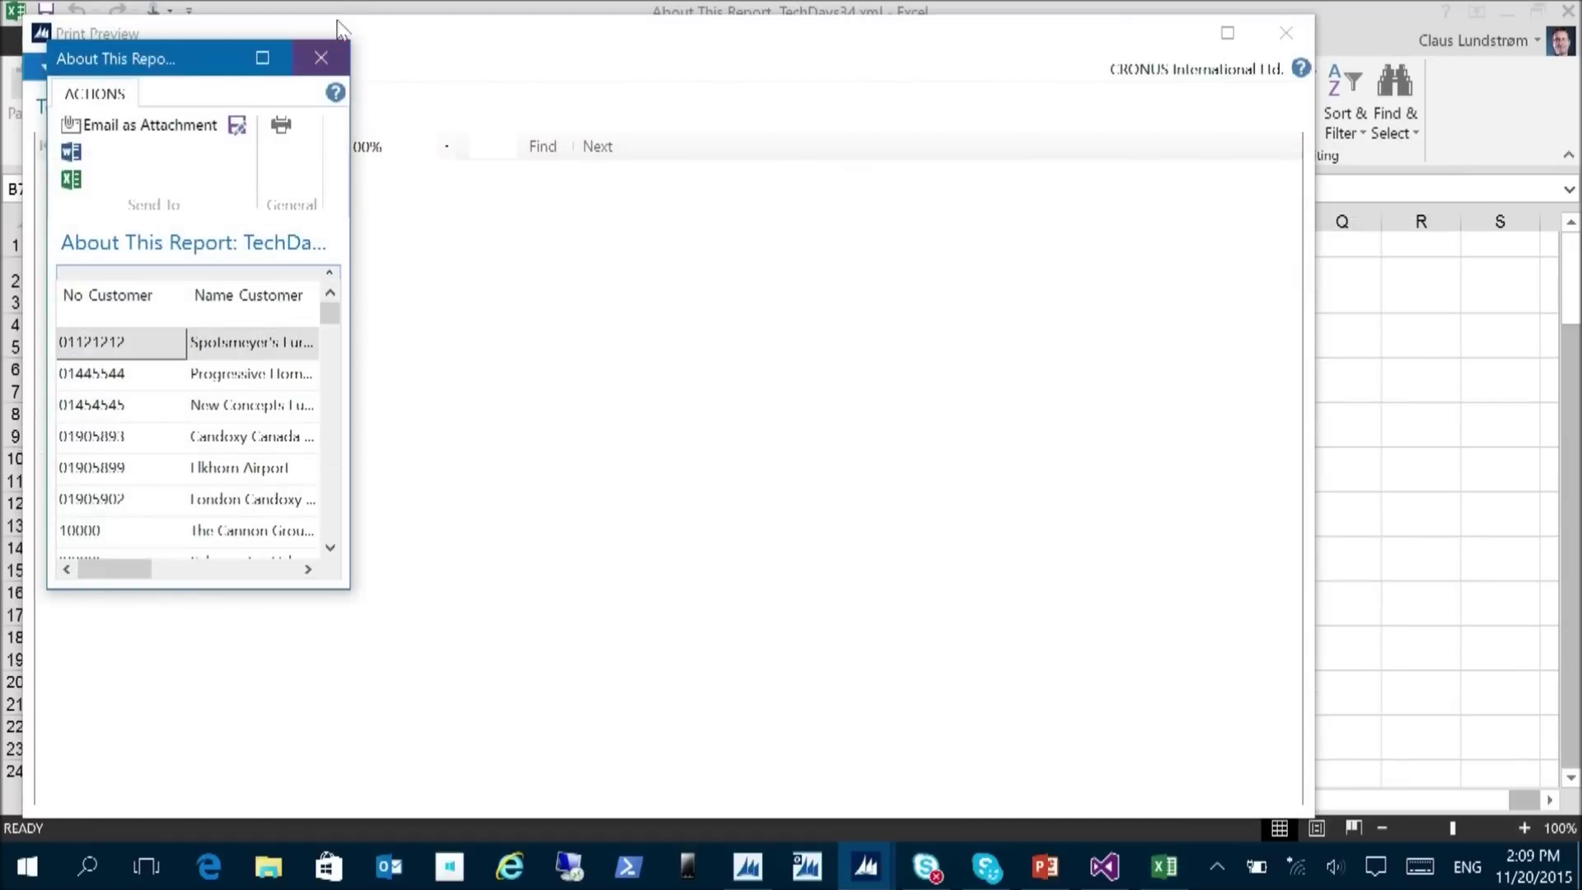
click(322, 51)
click(1277, 29)
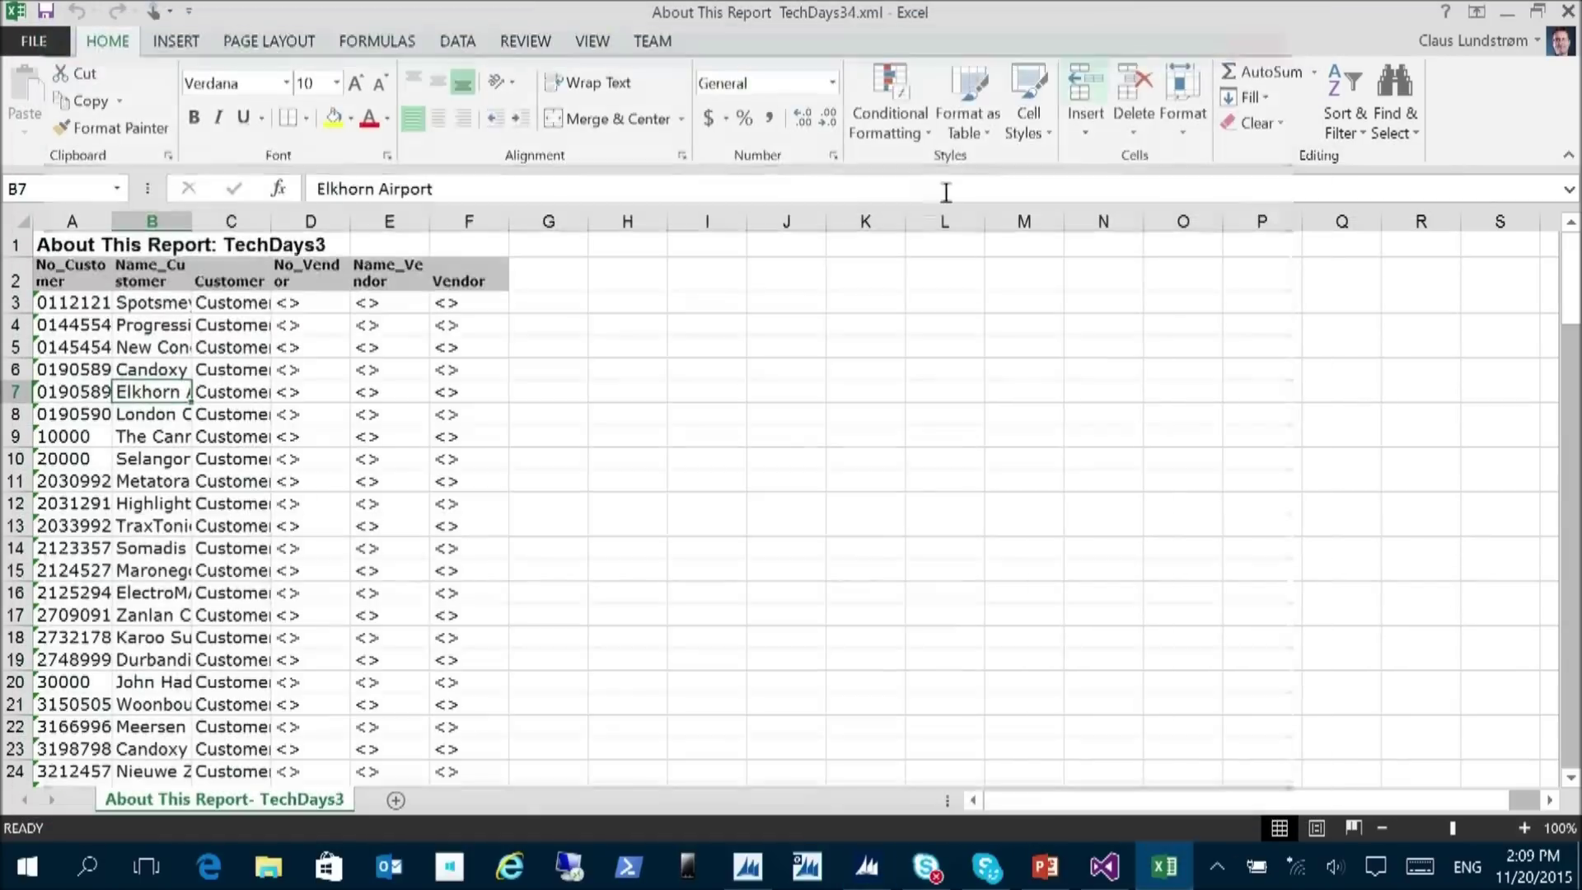
- Auto-fit all column widths in the exported TechDays3 worksheet and select the first customer number cell
key(alt+Tab)
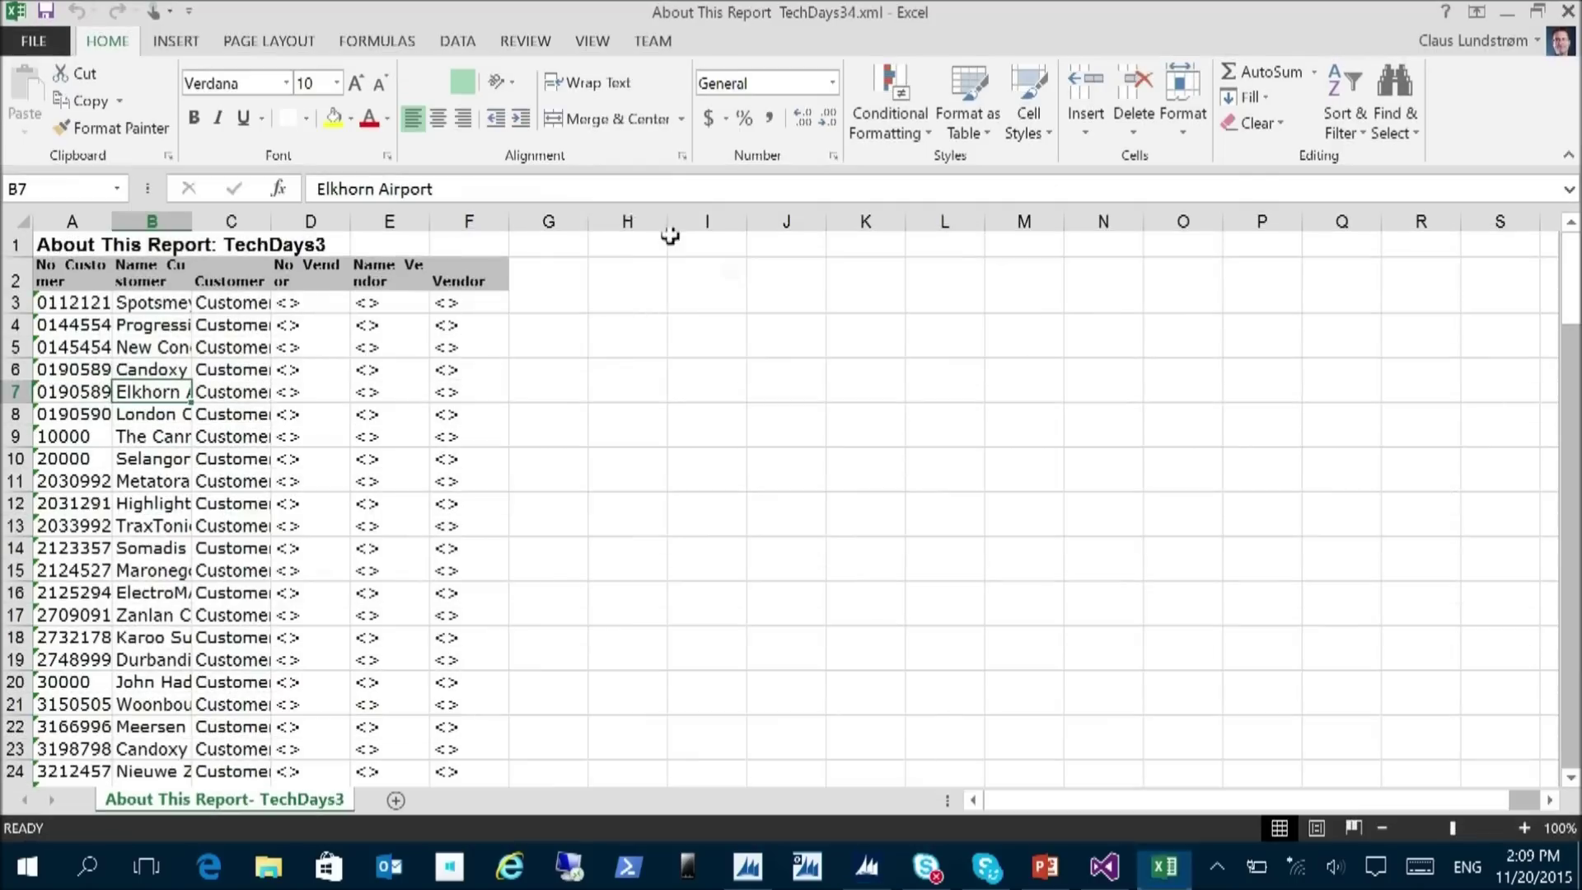
click(21, 221)
double_click(111, 220)
click(166, 301)
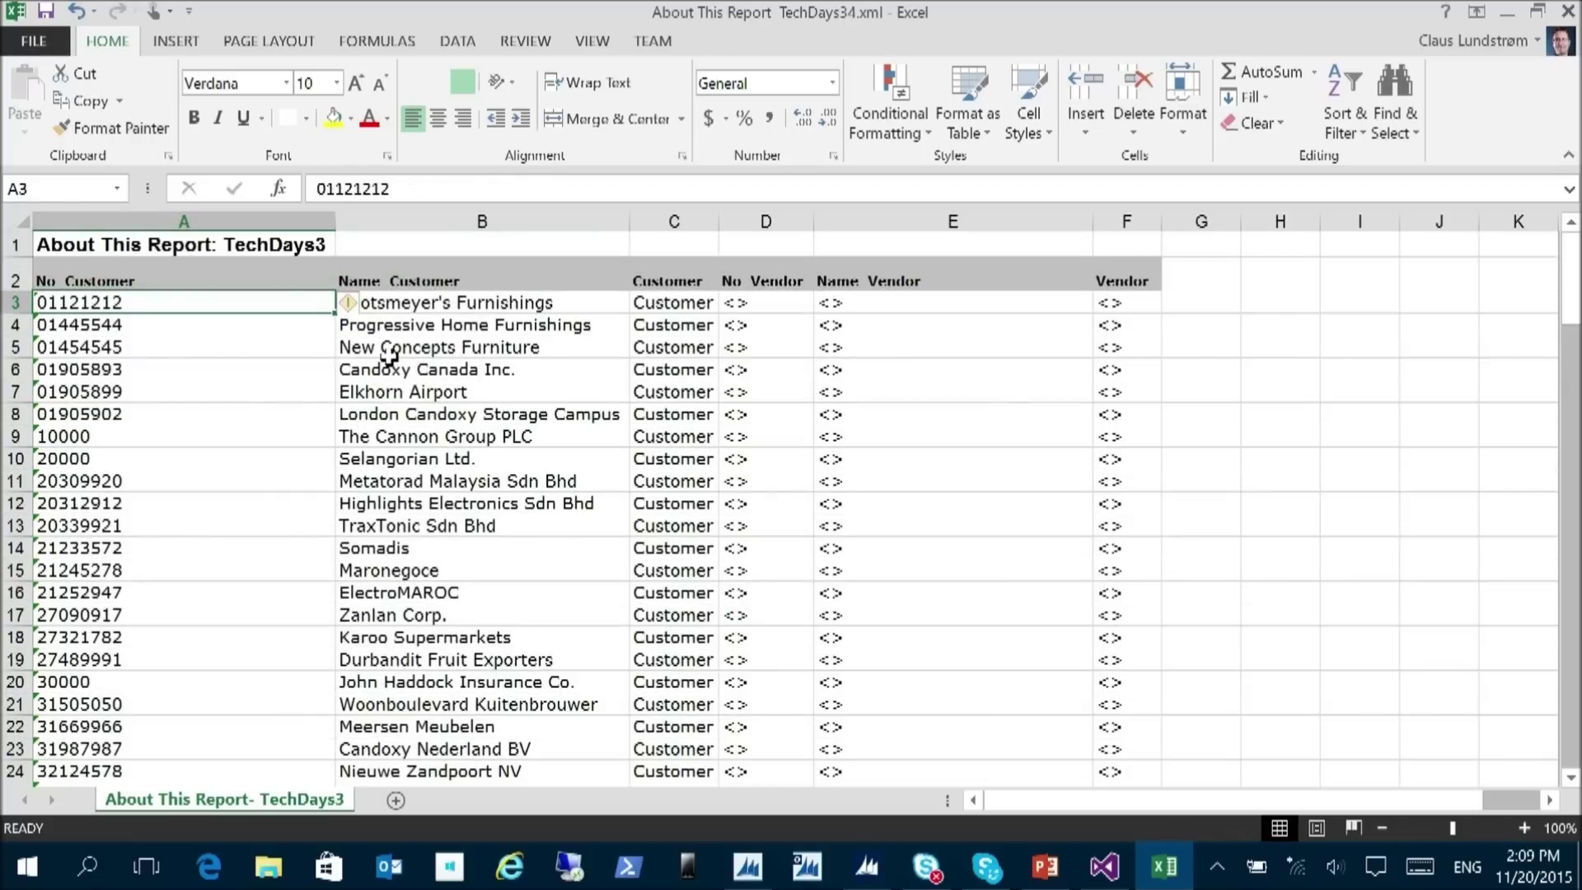
- Examine the dataset rows downwards to where the Customer records end and the Vendor records begin
key(Down)
key(Down)
key(Down)
key(Down)
key(Down)
key(Down)
key(Down)
key(Down)
key(Down)
key(Down)
key(Down)
key(Down)
key(Down)
key(Down)
key(Down)
key(Down)
key(Down)
key(Down)
key(Down)
key(Down)
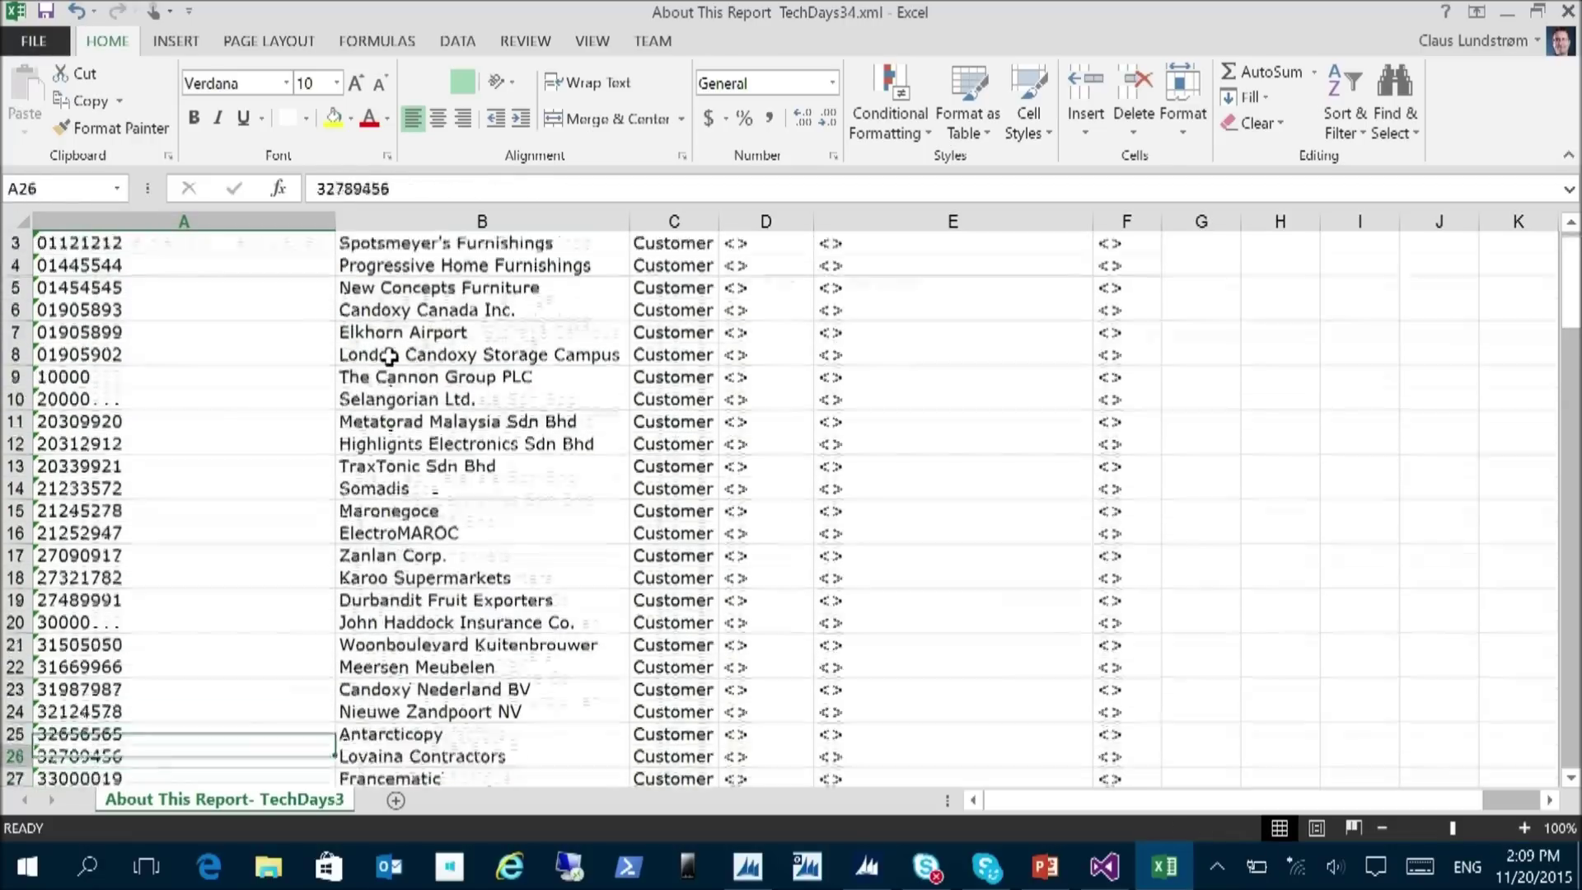
key(Down)
key(Down)
key(Down)
key(Down)
key(Down)
key(Down)
key(Down)
key(Down)
key(Down)
key(Down)
key(Down)
key(Down)
key(Down)
key(Down)
key(Down)
key(Down)
key(Down)
key(Down)
key(Down)
key(Down)
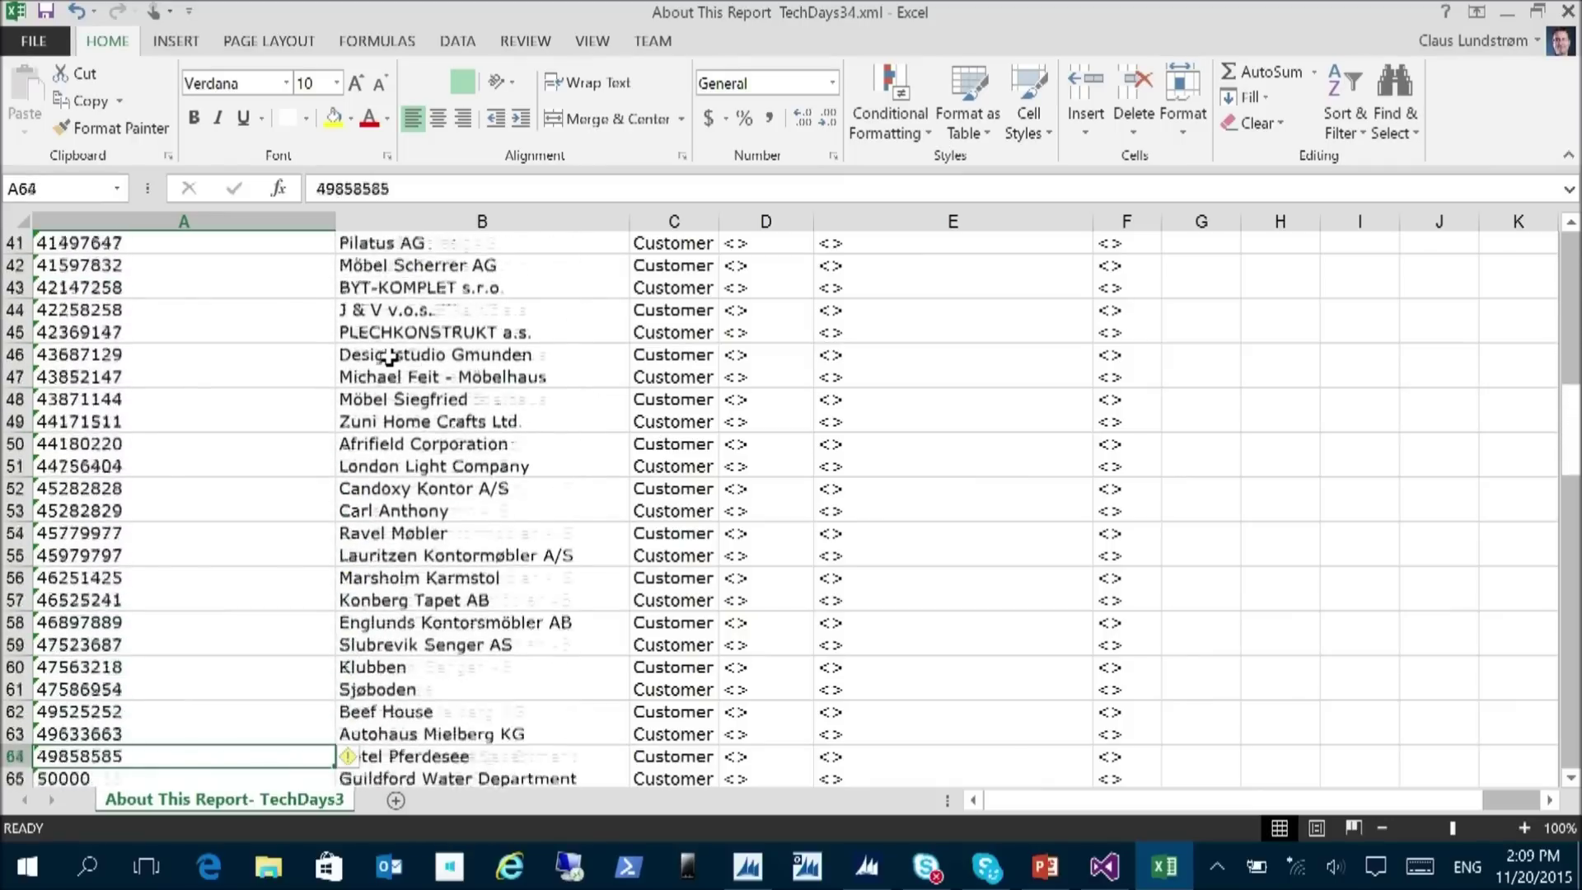
key(Down)
key(Down)
key(Down)
key(Down)
key(Down)
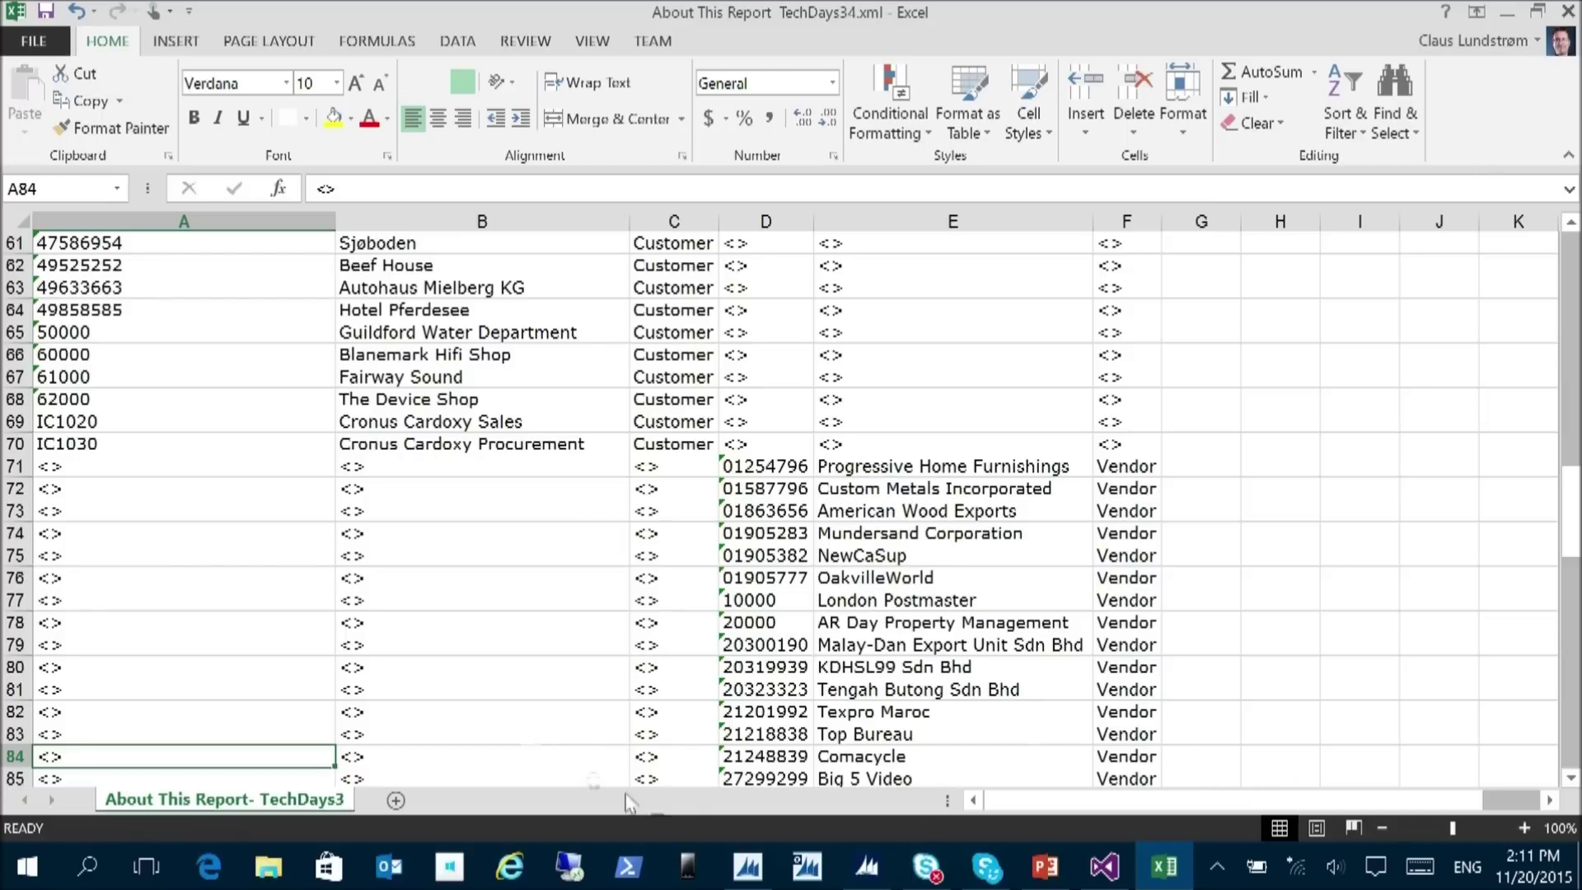
- Switch to Visual Studio and insert a table into the empty body of the TechDays3 report layout
key(alt+Tab)
key(alt+Tab)
key(alt+Tab)
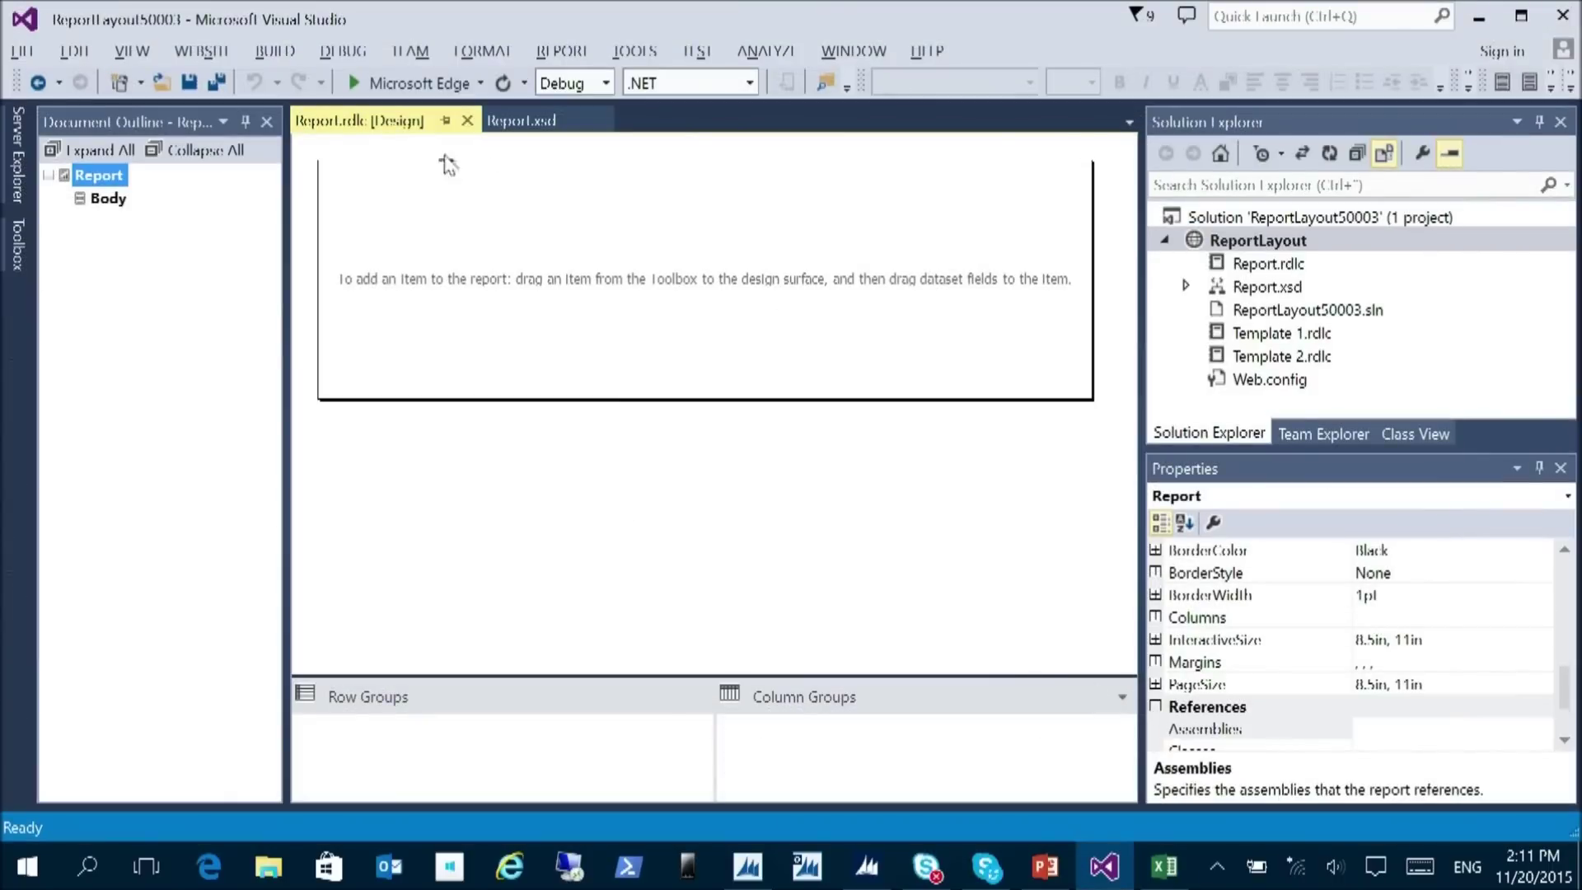
click(402, 232)
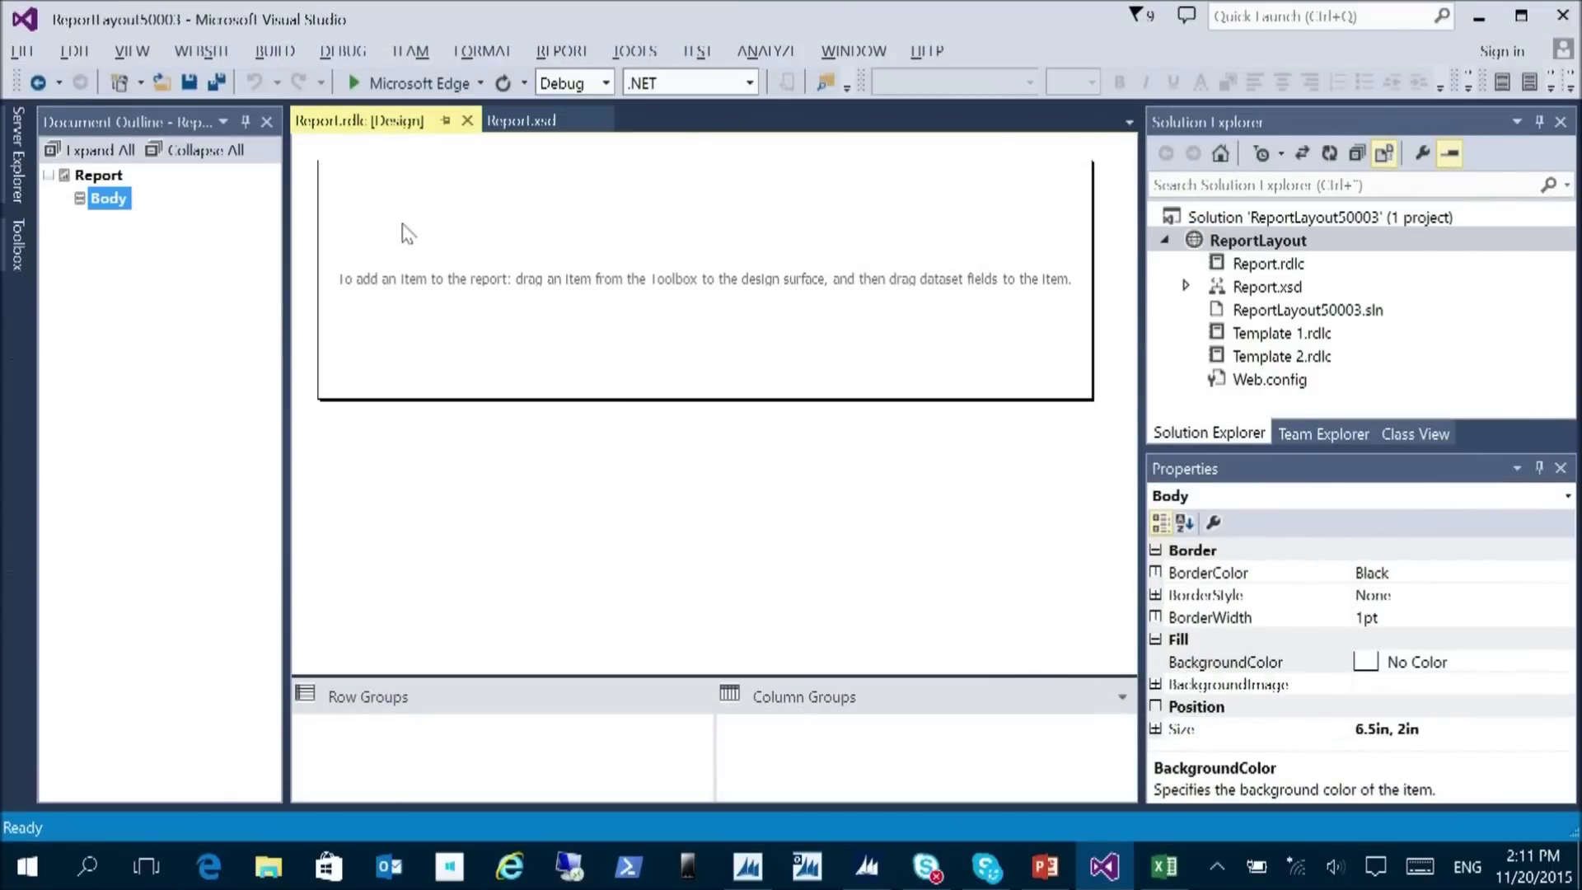
right_click(363, 206)
mouse_move(428, 290)
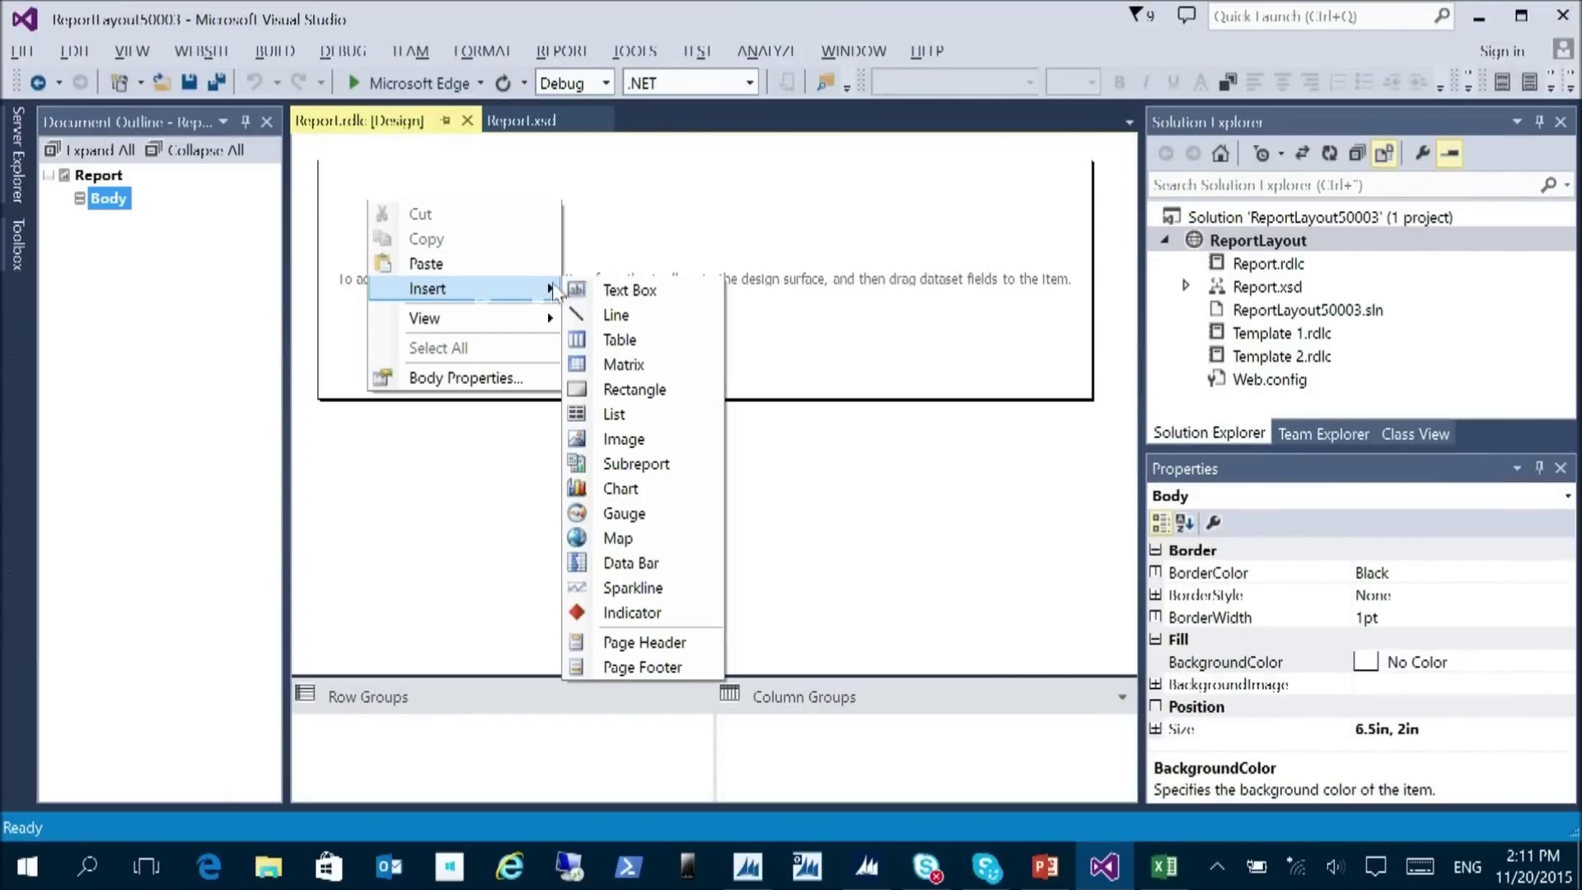
click(601, 338)
mouse_move(414, 257)
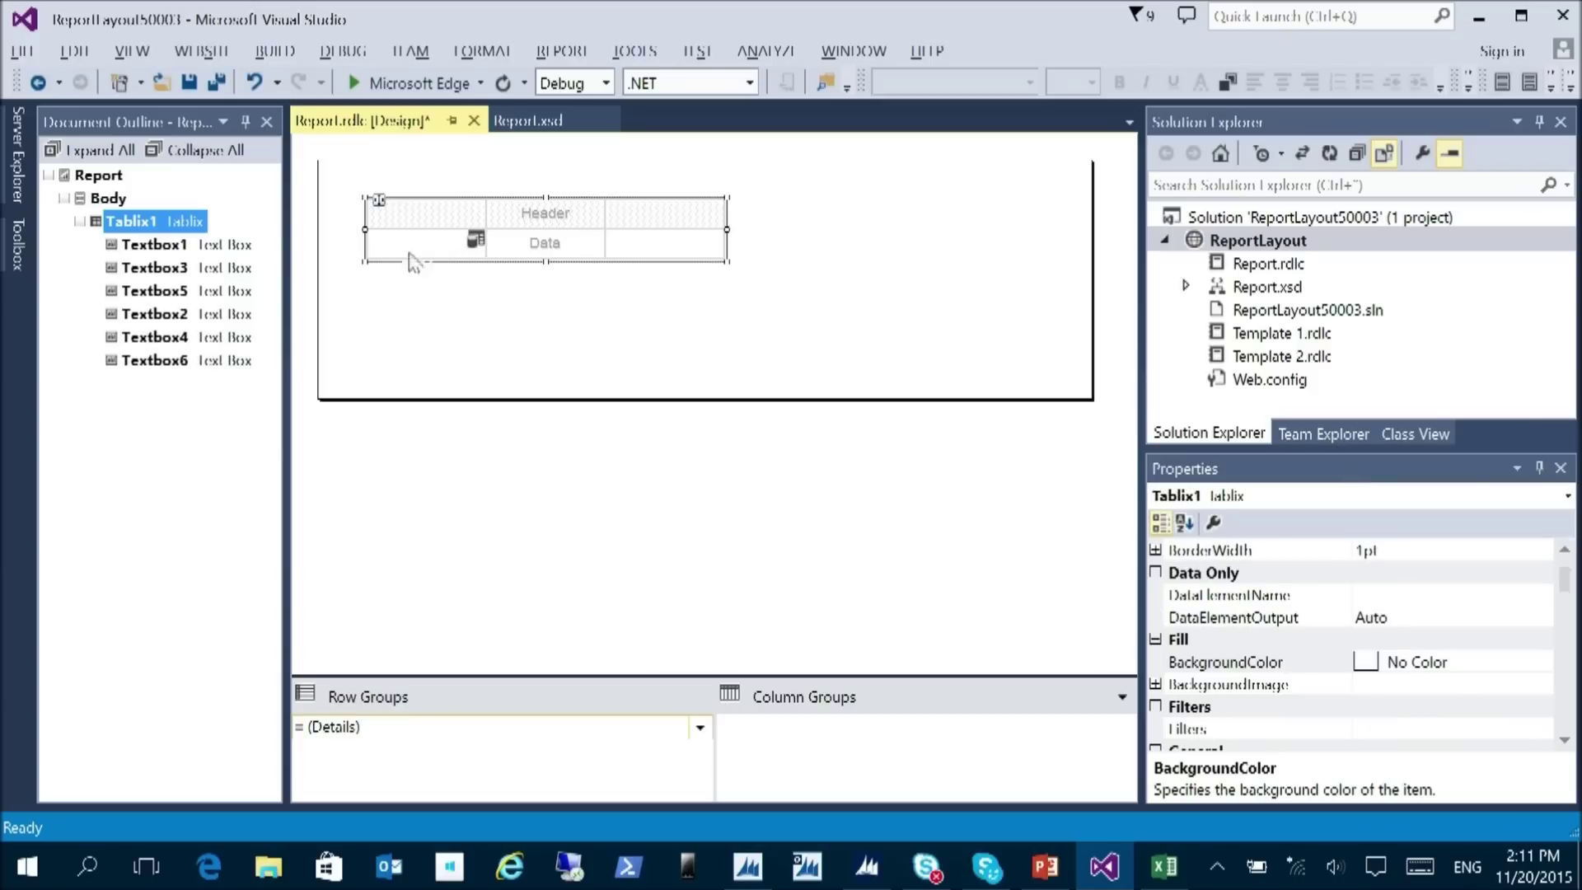
- Set the expression of the table's first data cell to =RowNumber("Tablix1") using the Miscellaneous functions
click(476, 239)
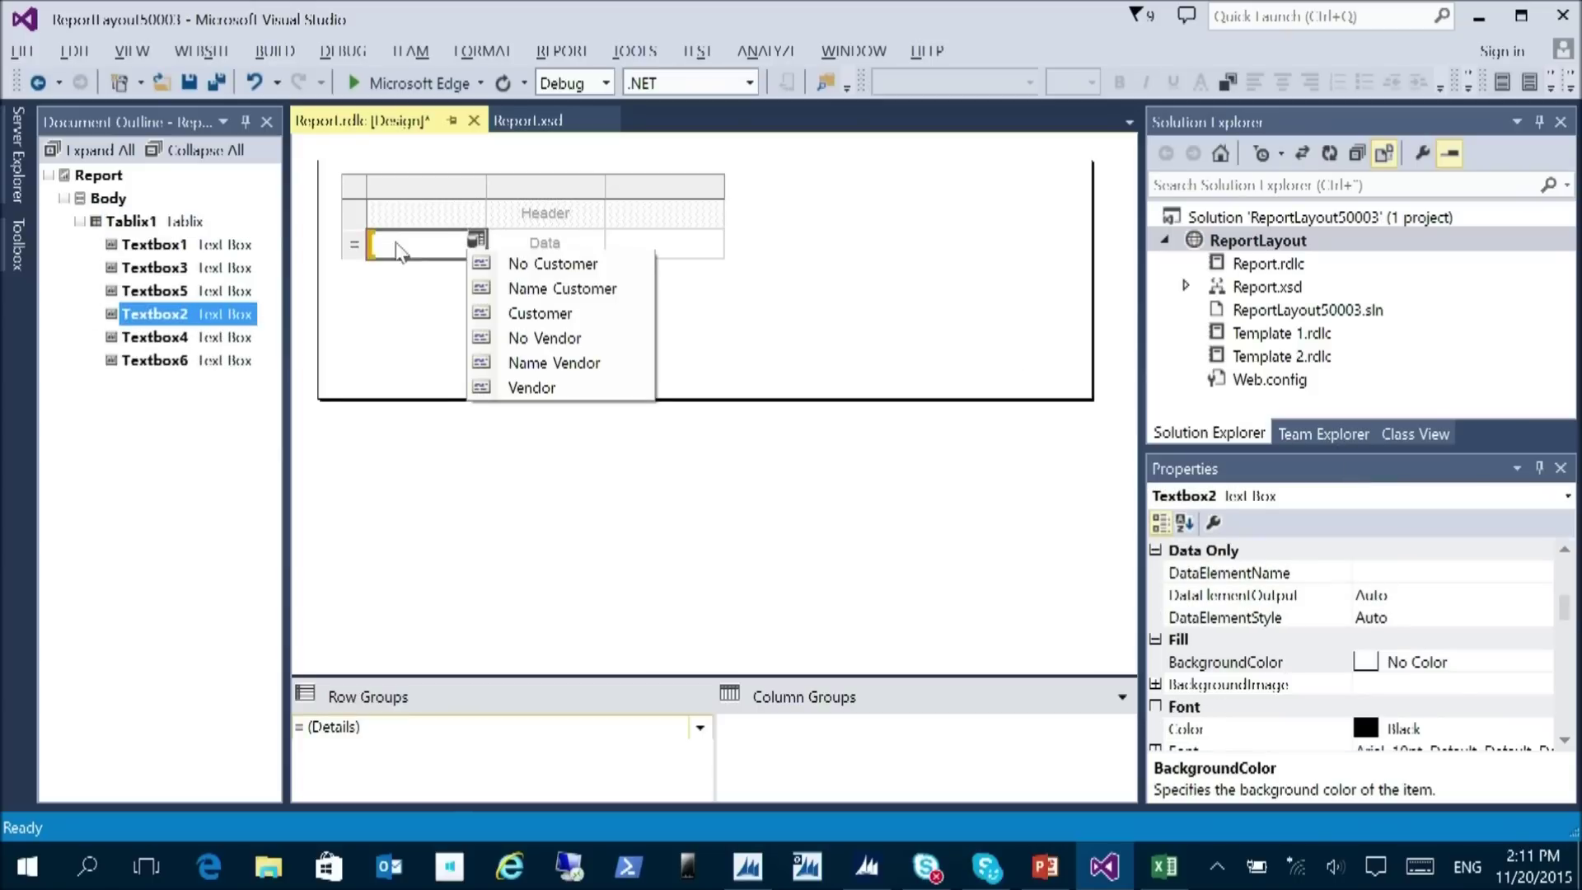
right_click(433, 261)
right_click(436, 245)
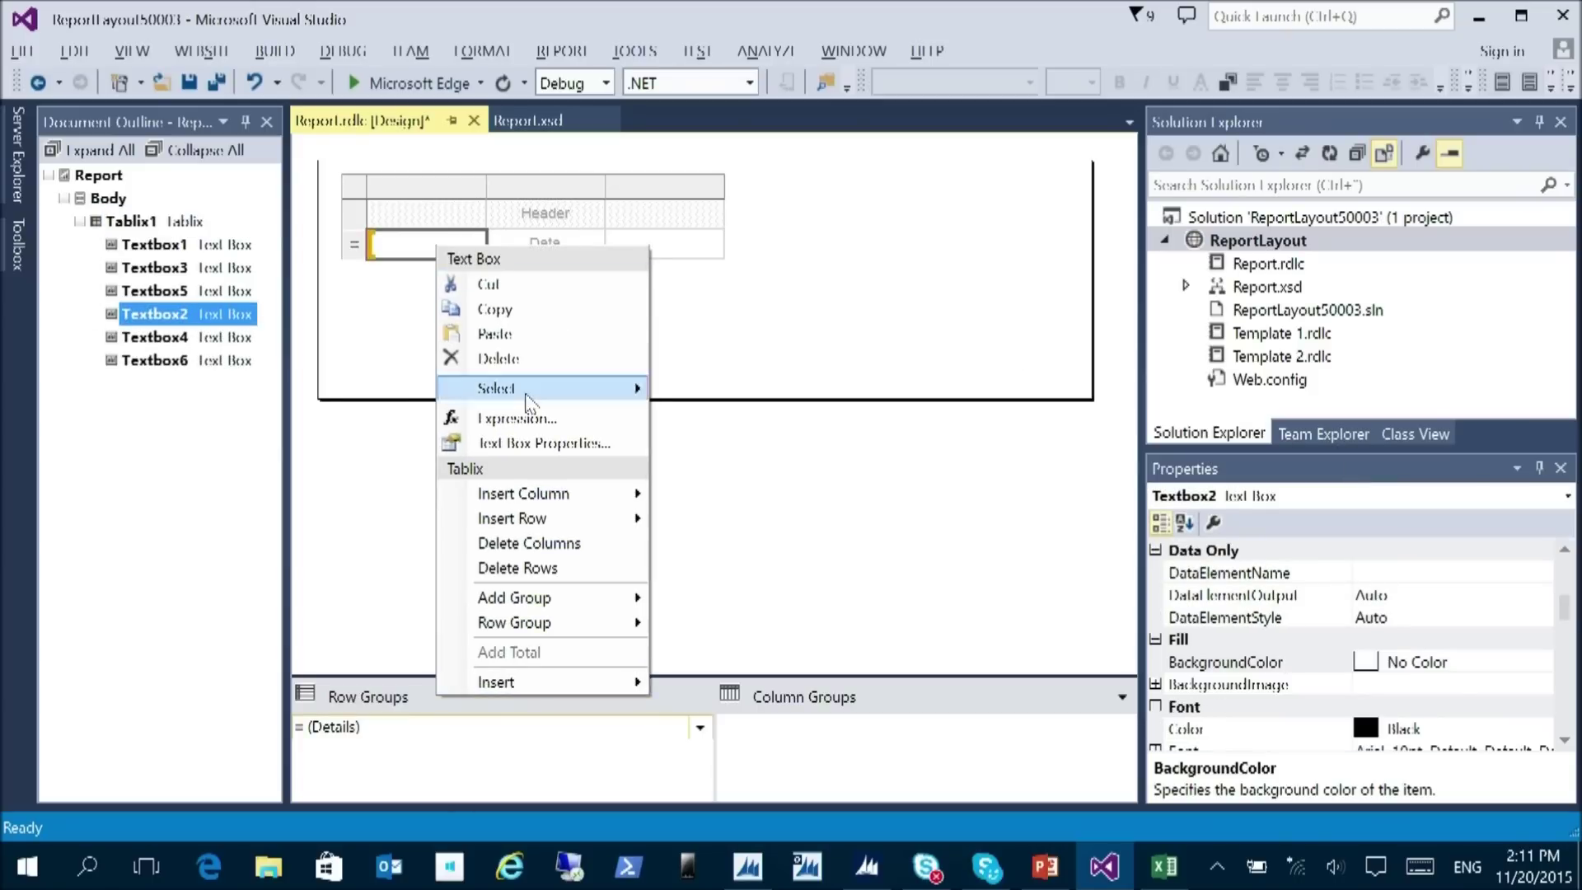
click(488, 410)
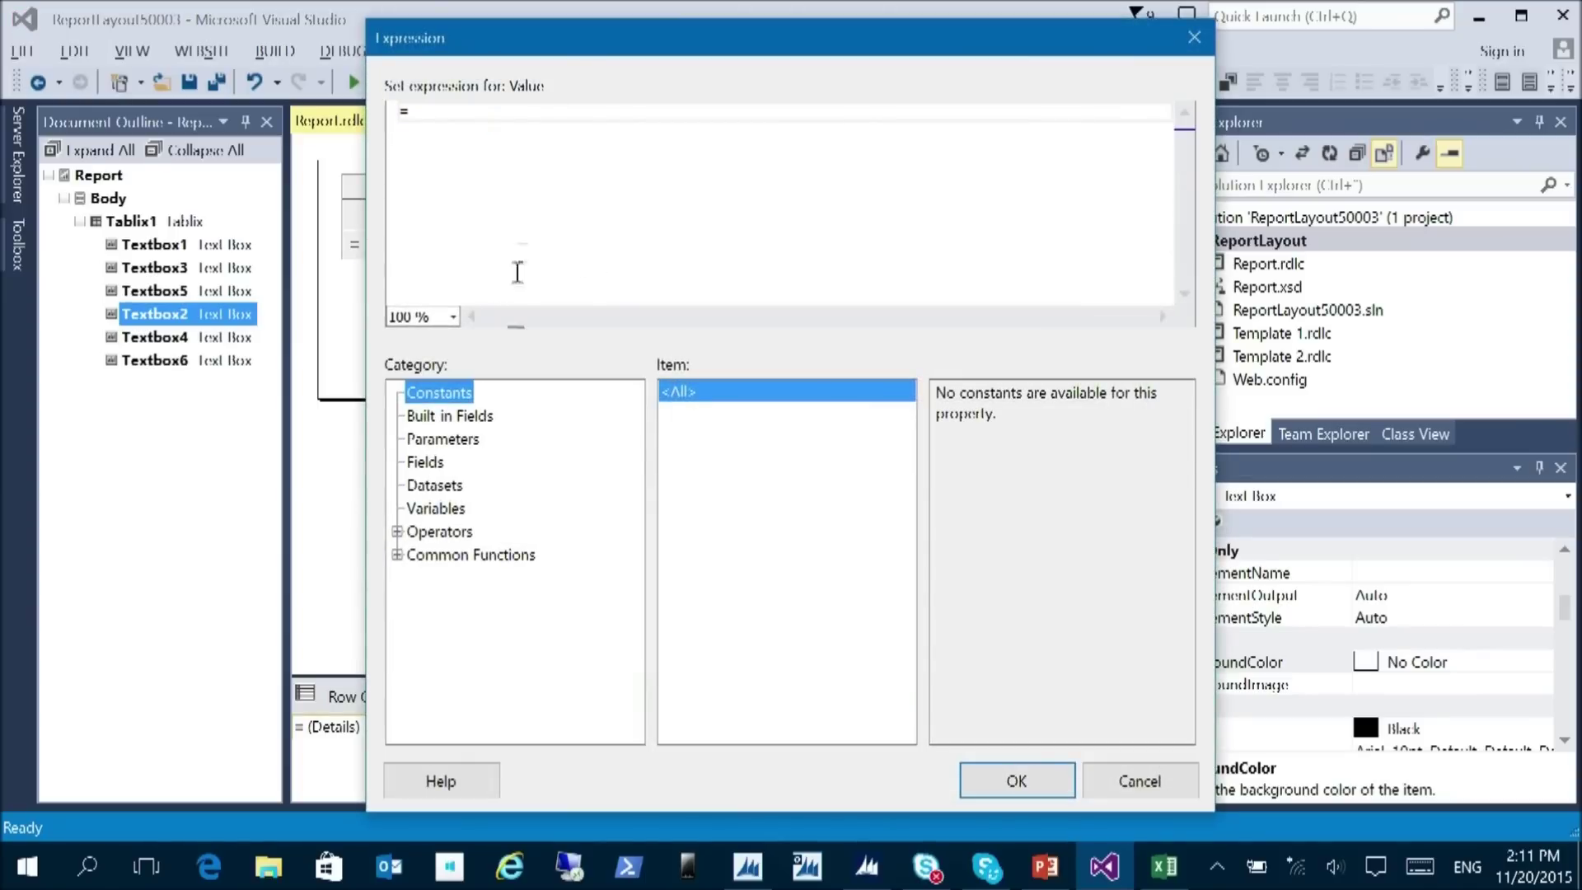
click(397, 554)
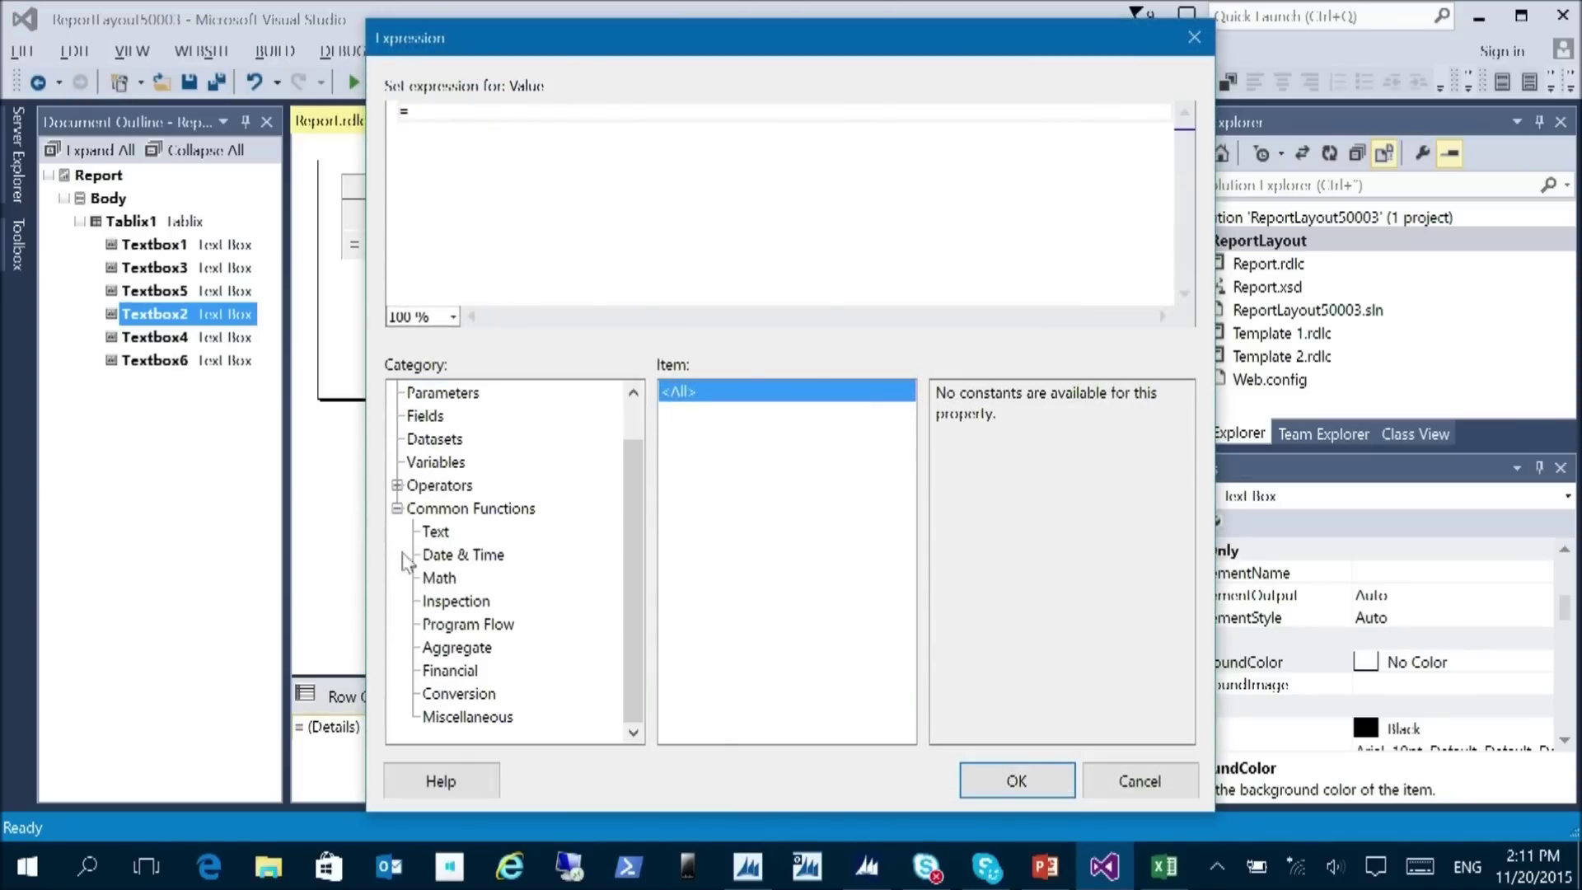
click(437, 716)
double_click(746, 516)
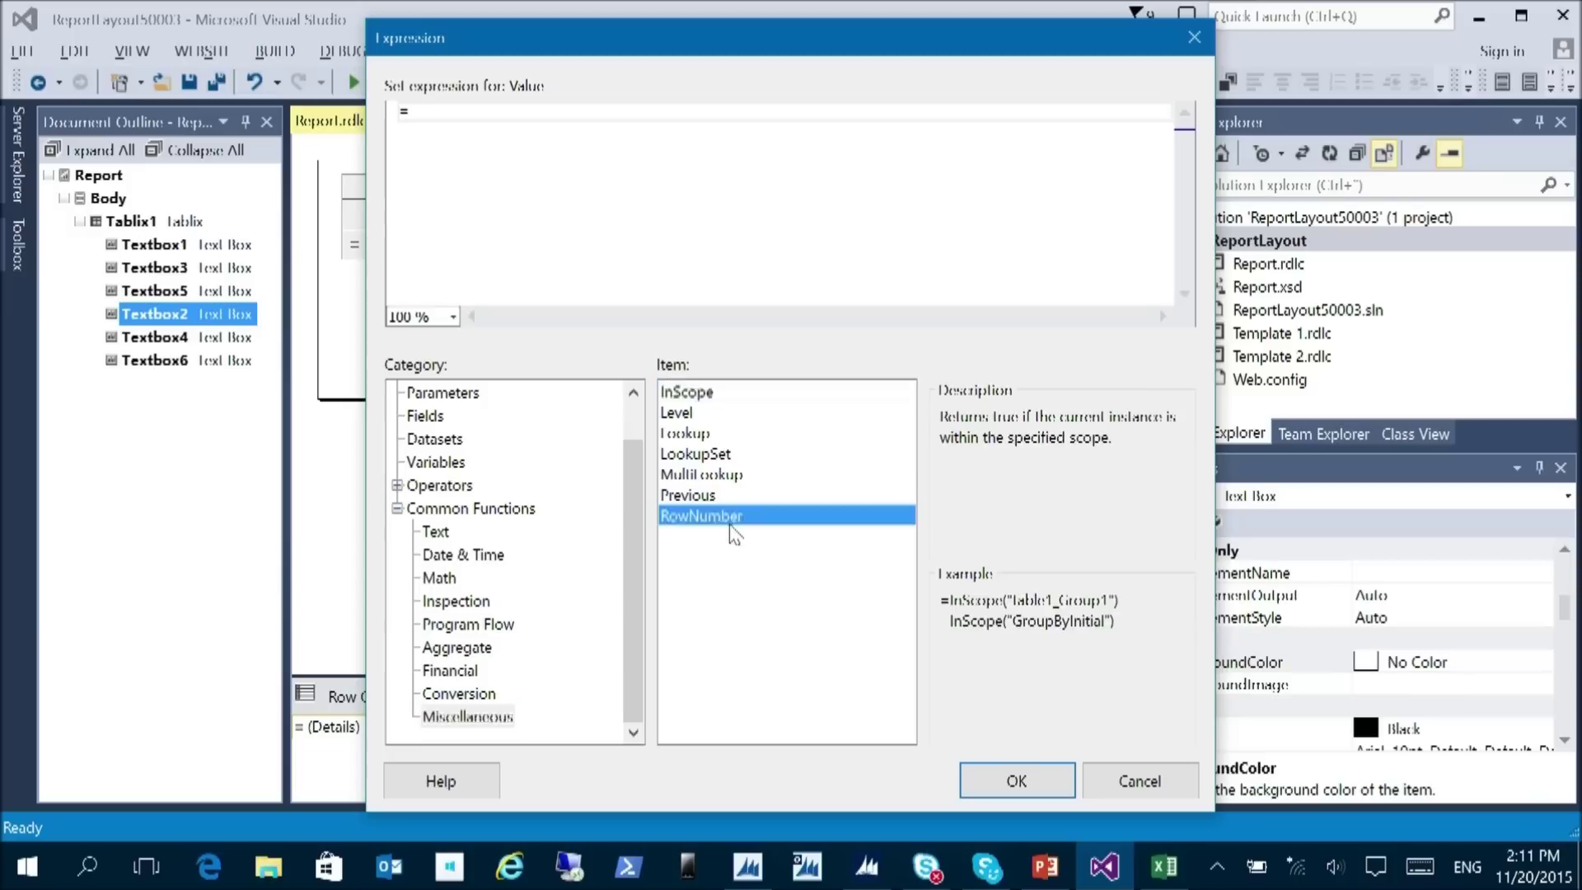
text(()
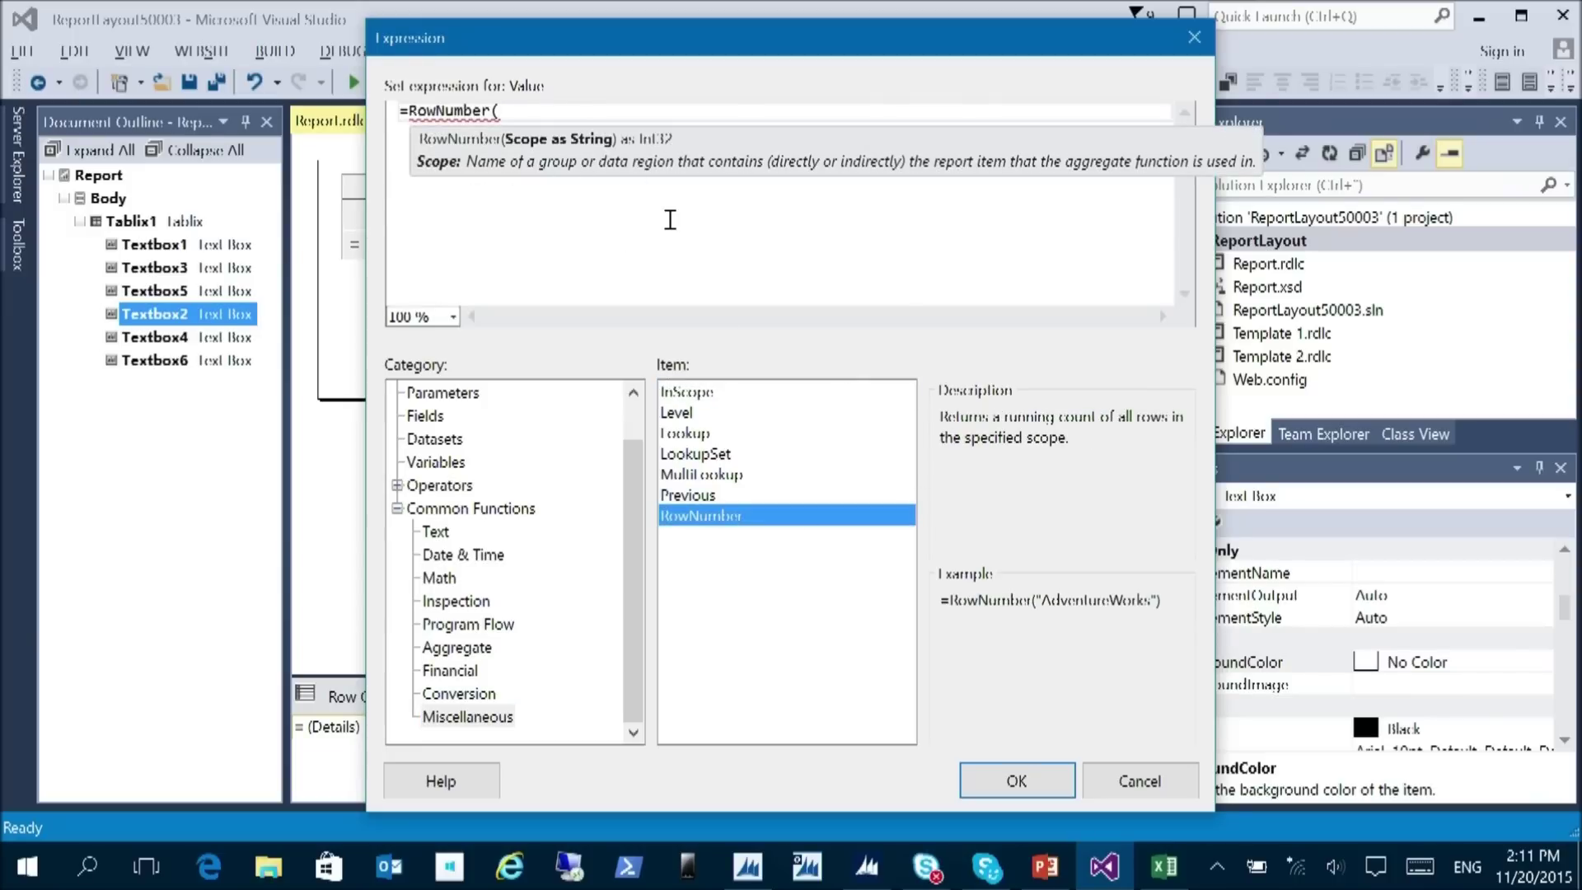
text("")
key(Left)
text(Tablix1"))
click(1016, 788)
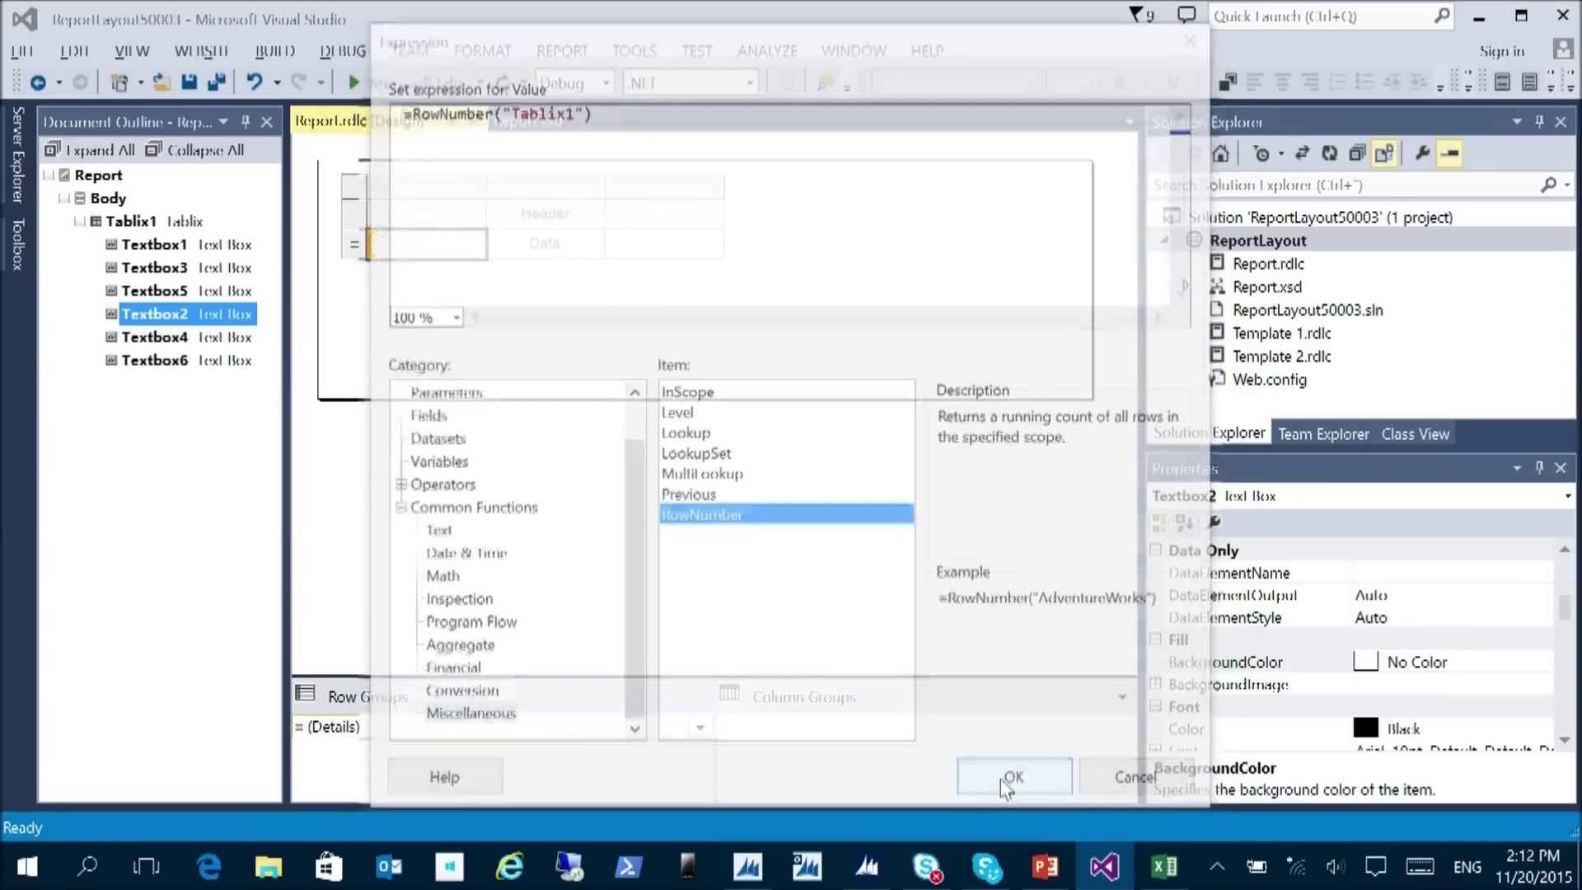
- Label the row number expression's placeholder RownNo. and save the report layout
double_click(476, 239)
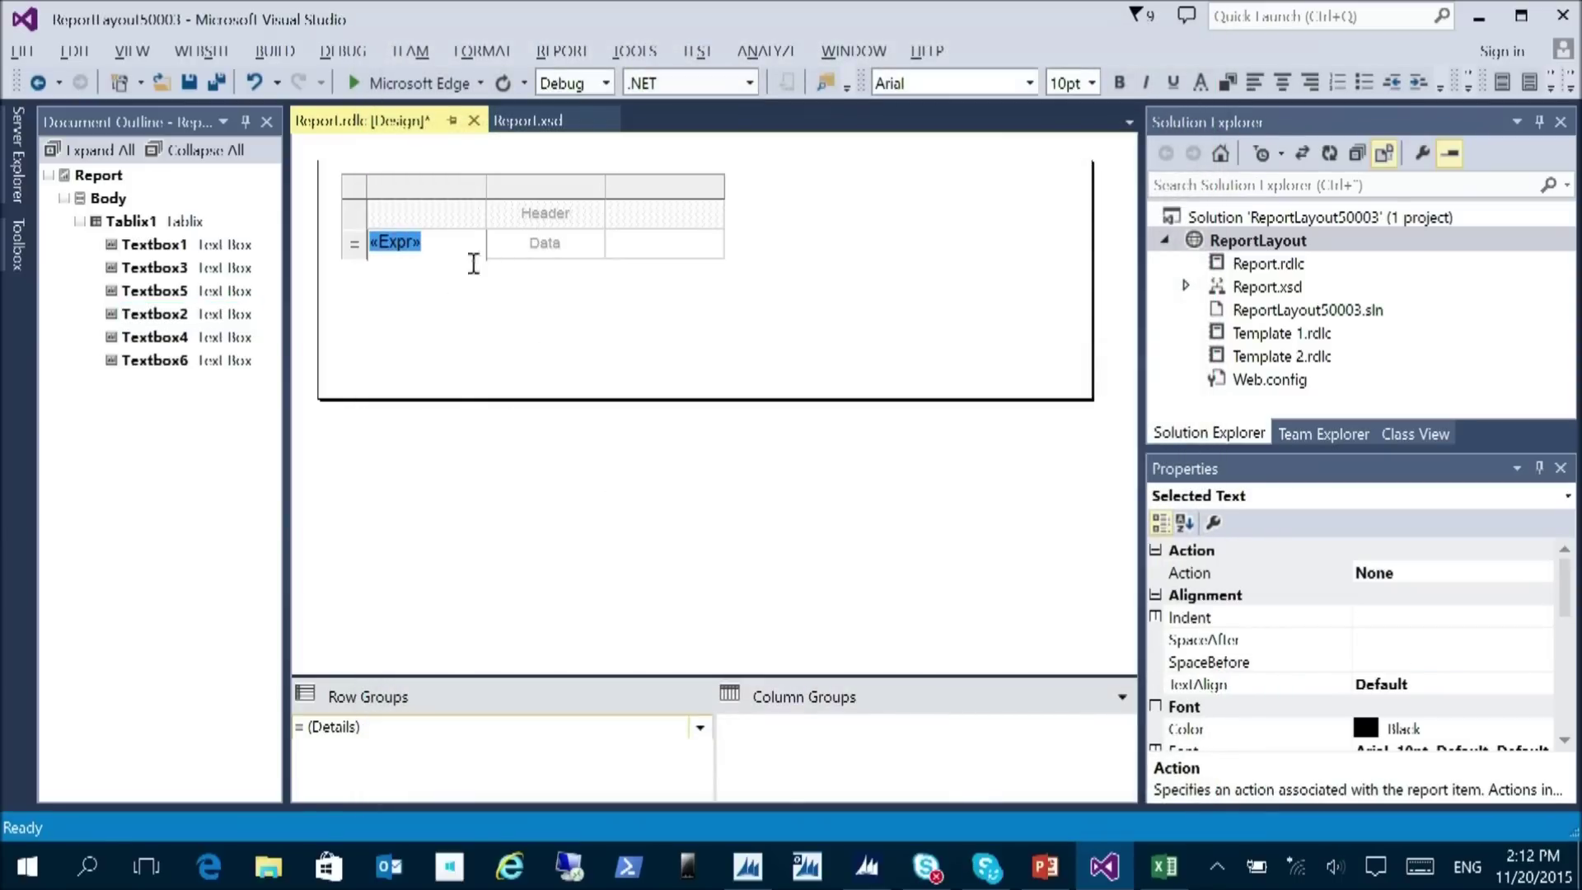
double_click(477, 247)
click(484, 196)
text(Rownb)
key(BackSpace)
text(No.)
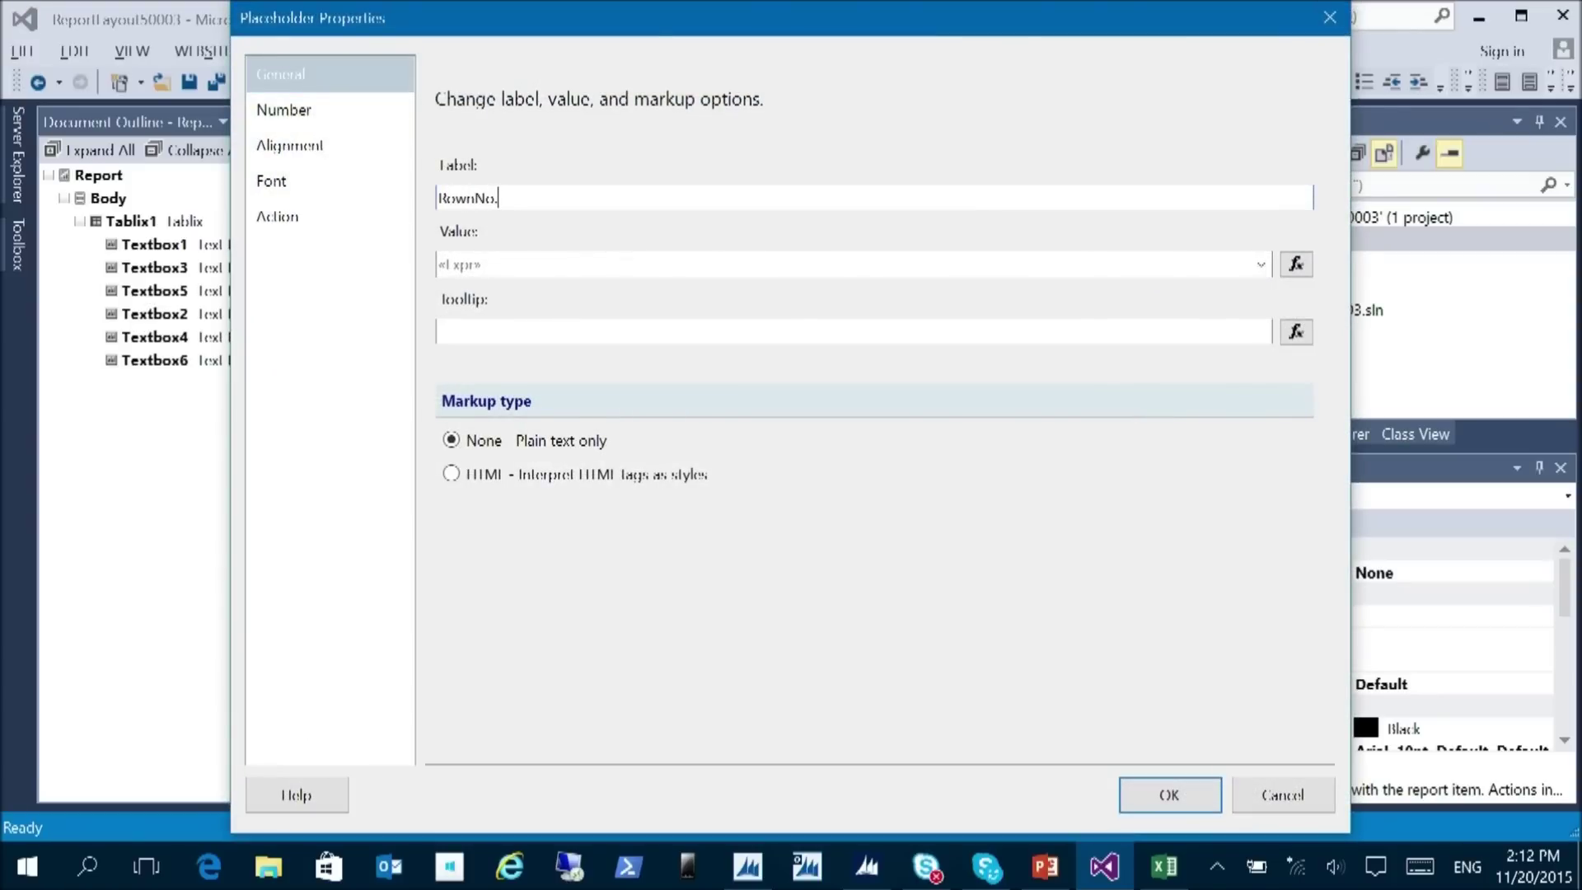
click(1169, 793)
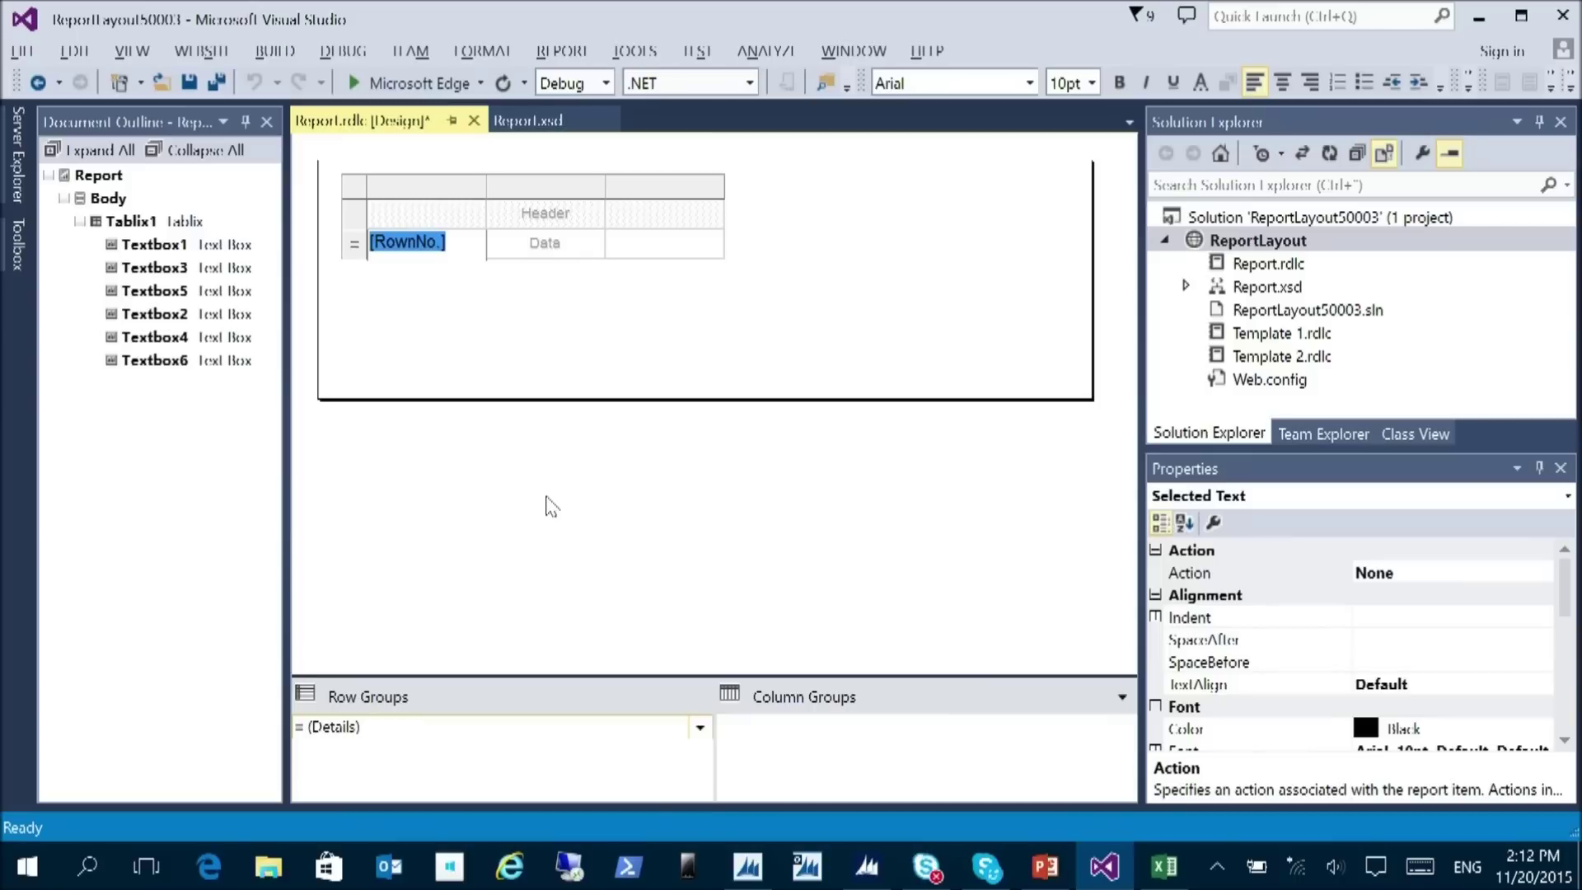
click(466, 318)
key(ctrl+s)
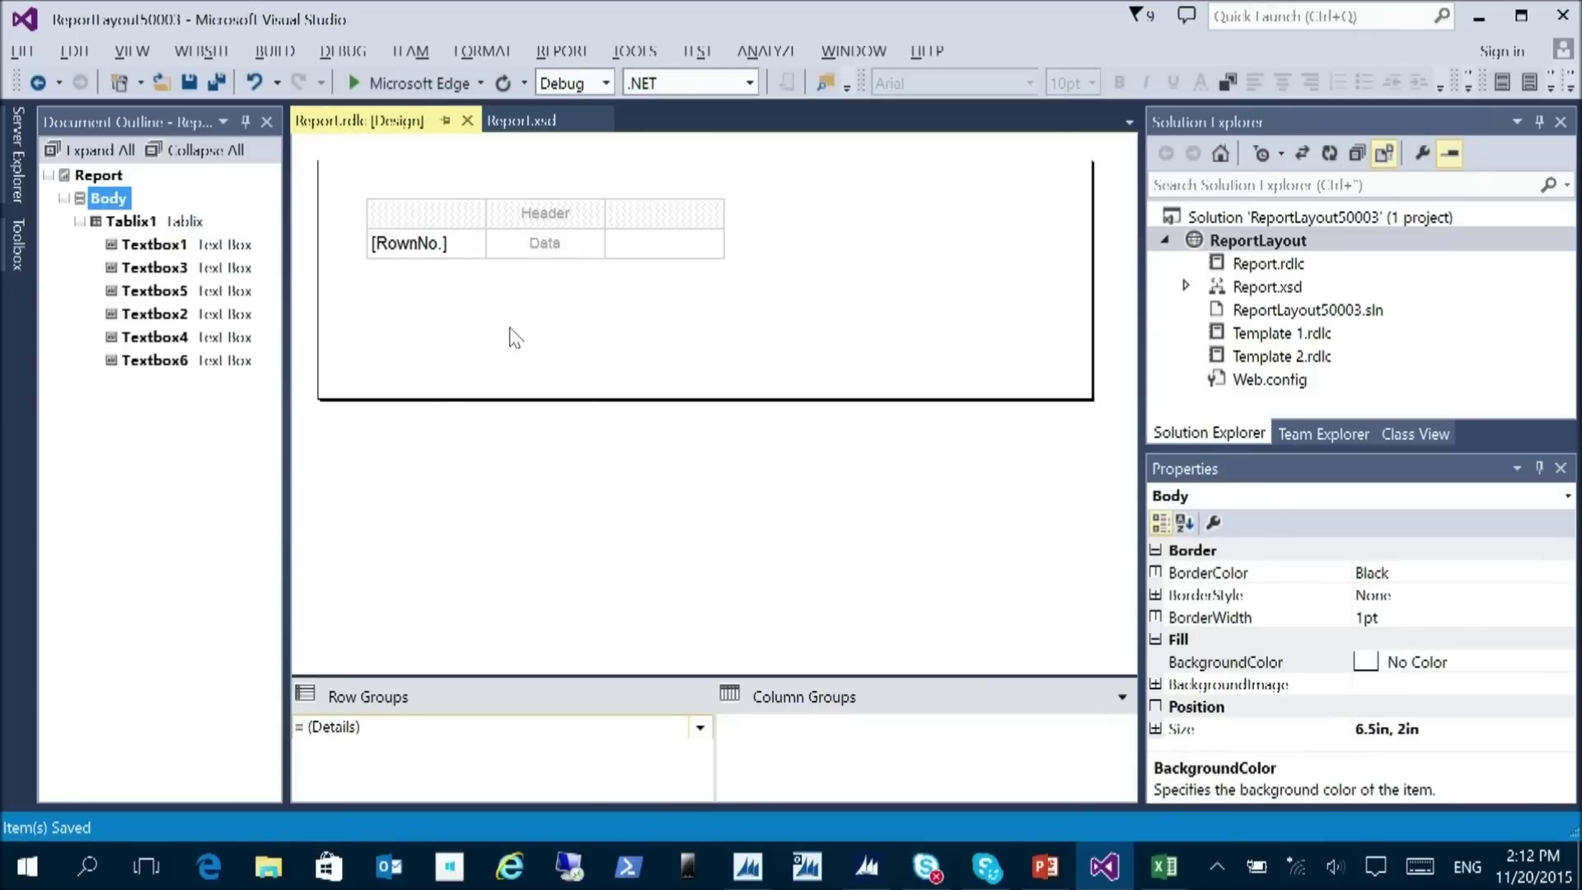
- Switch to the NAV Development Environment, accept the updated layout for report 50003 TechDays3 and run the report
key(alt+Tab)
key(alt+Tab)
key(alt+Tab)
key(alt+Tab)
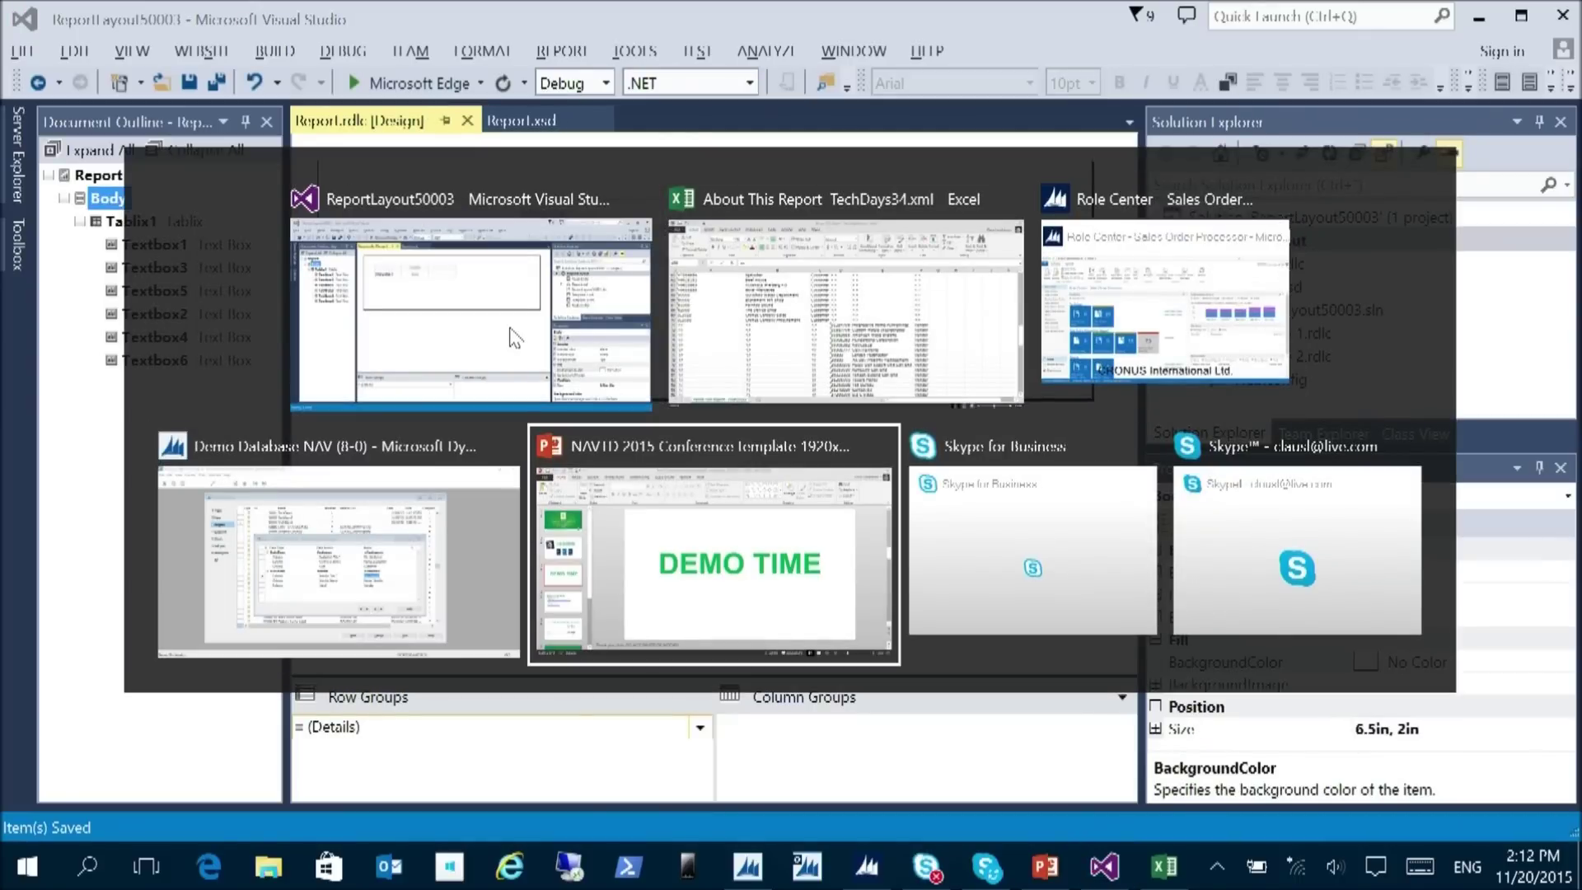
key(alt+shift+Tab)
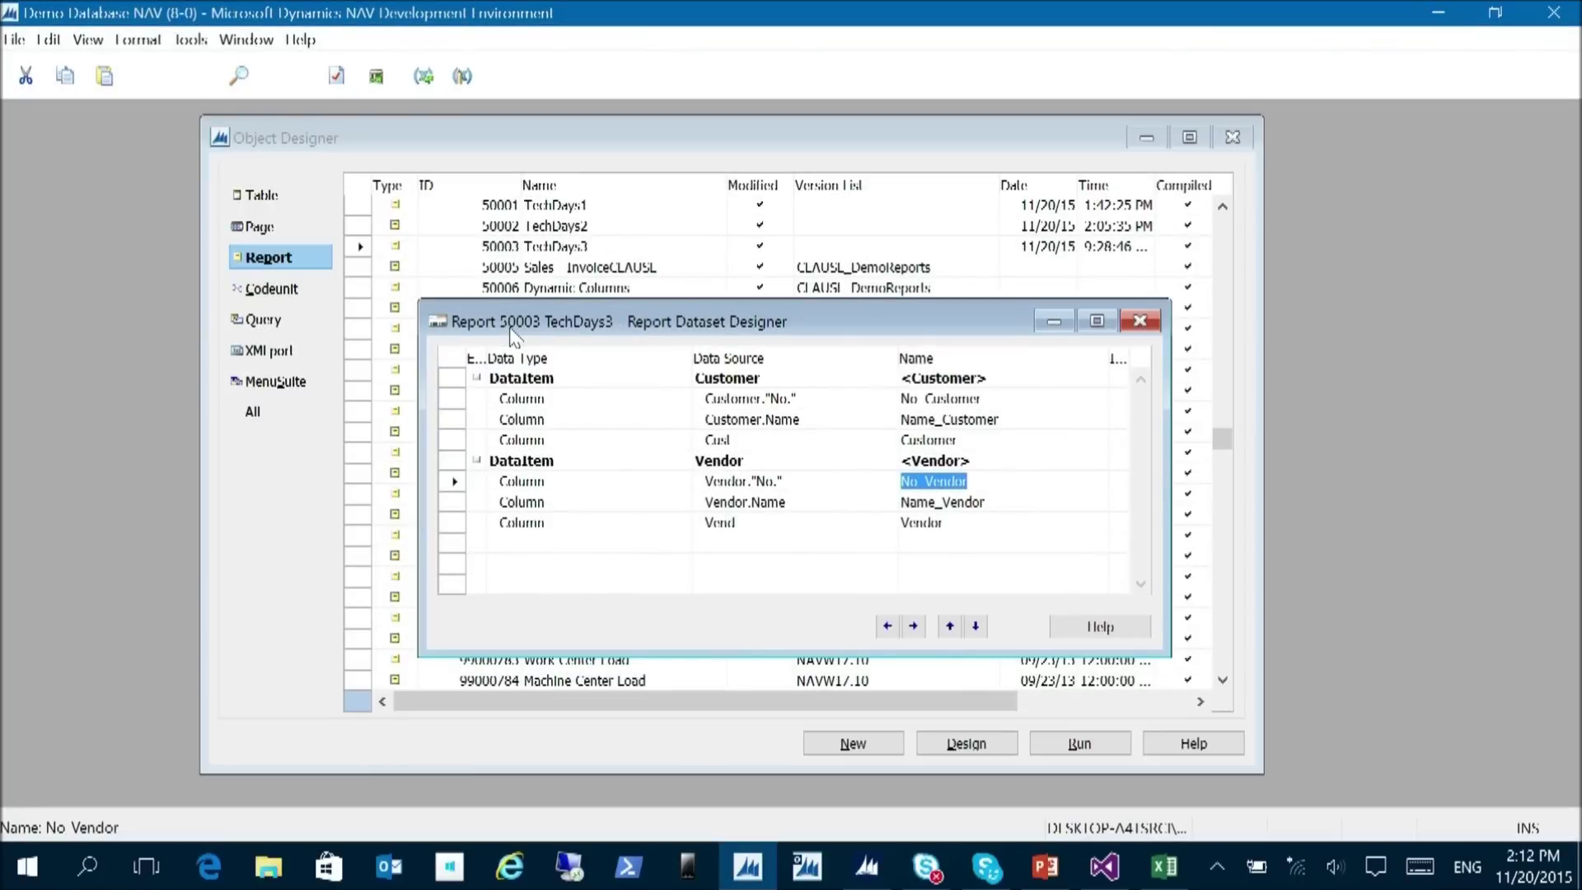
key(Return)
key(Return)
key(ctrl+r)
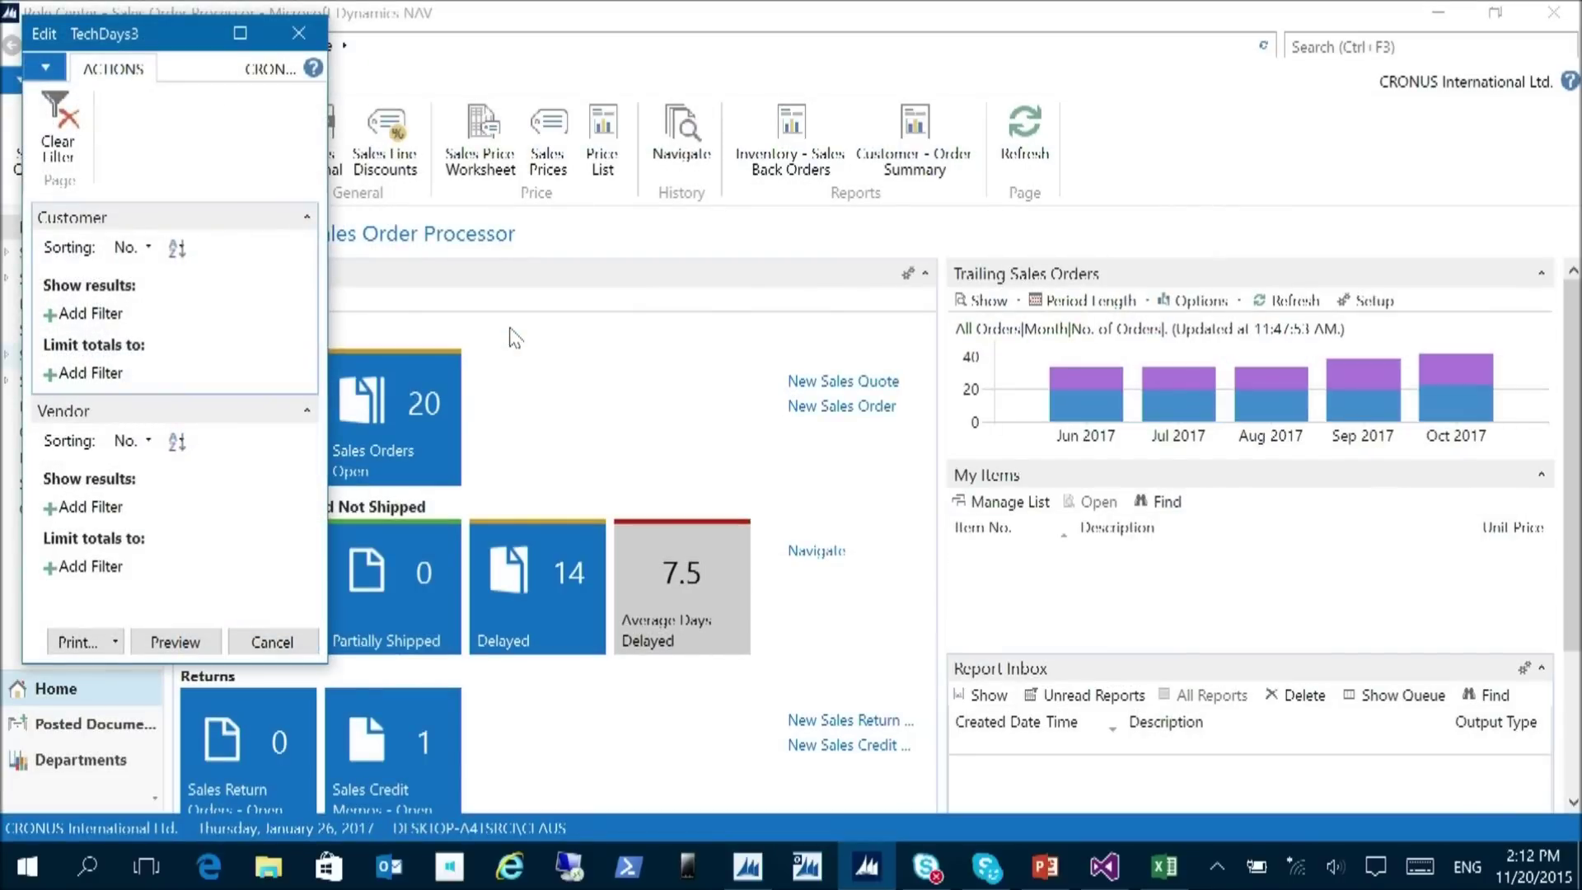
- Preview the TechDays3 report, check the row numbering on the last page and close the preview
key(Return)
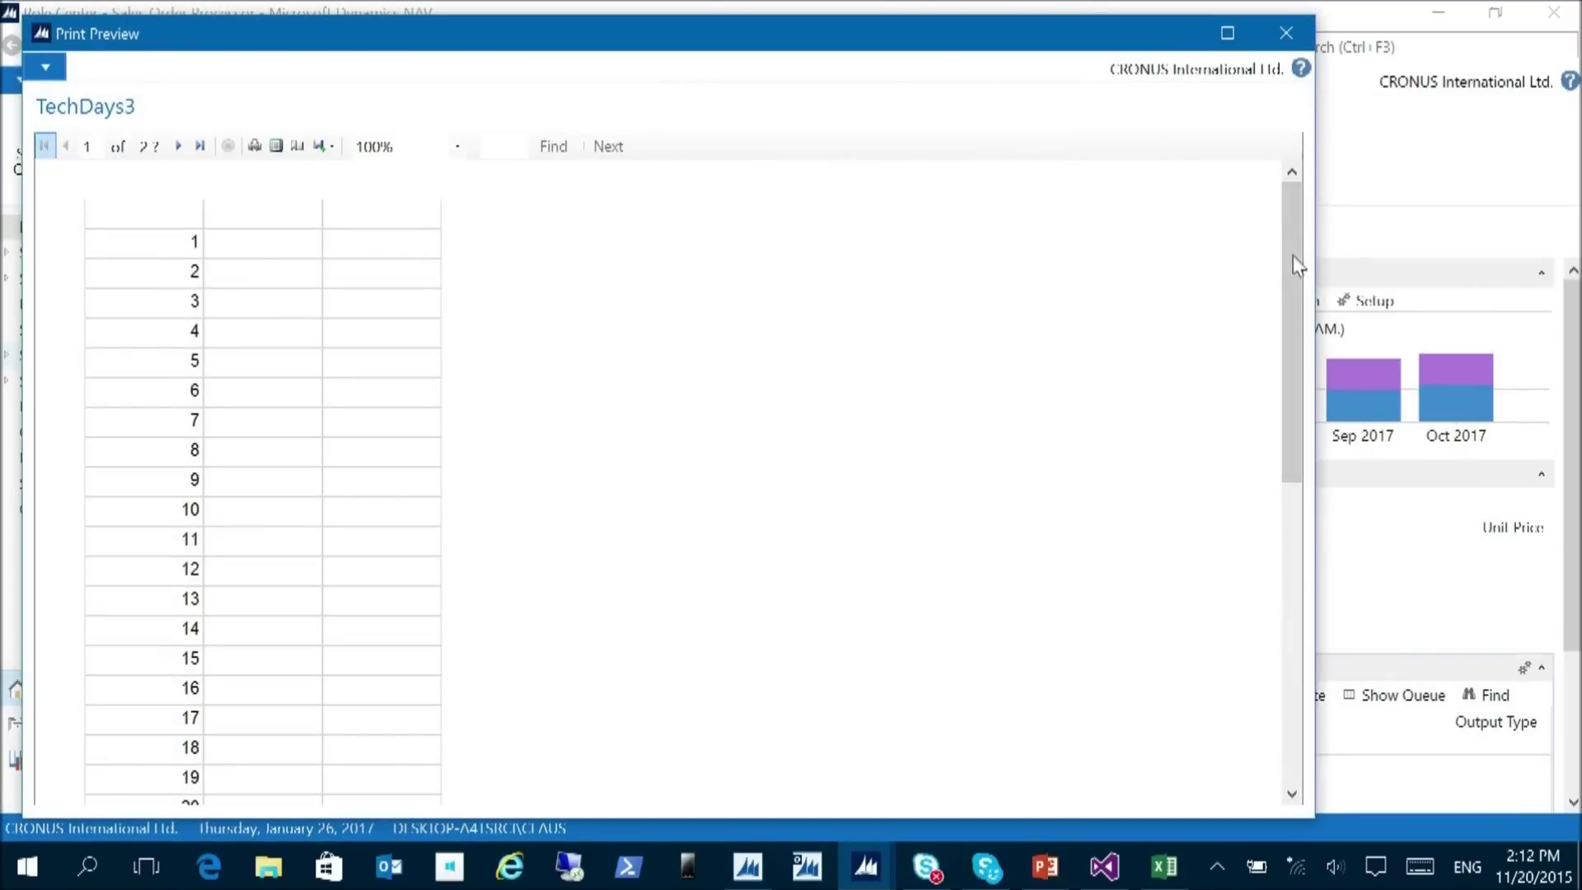
click(190, 146)
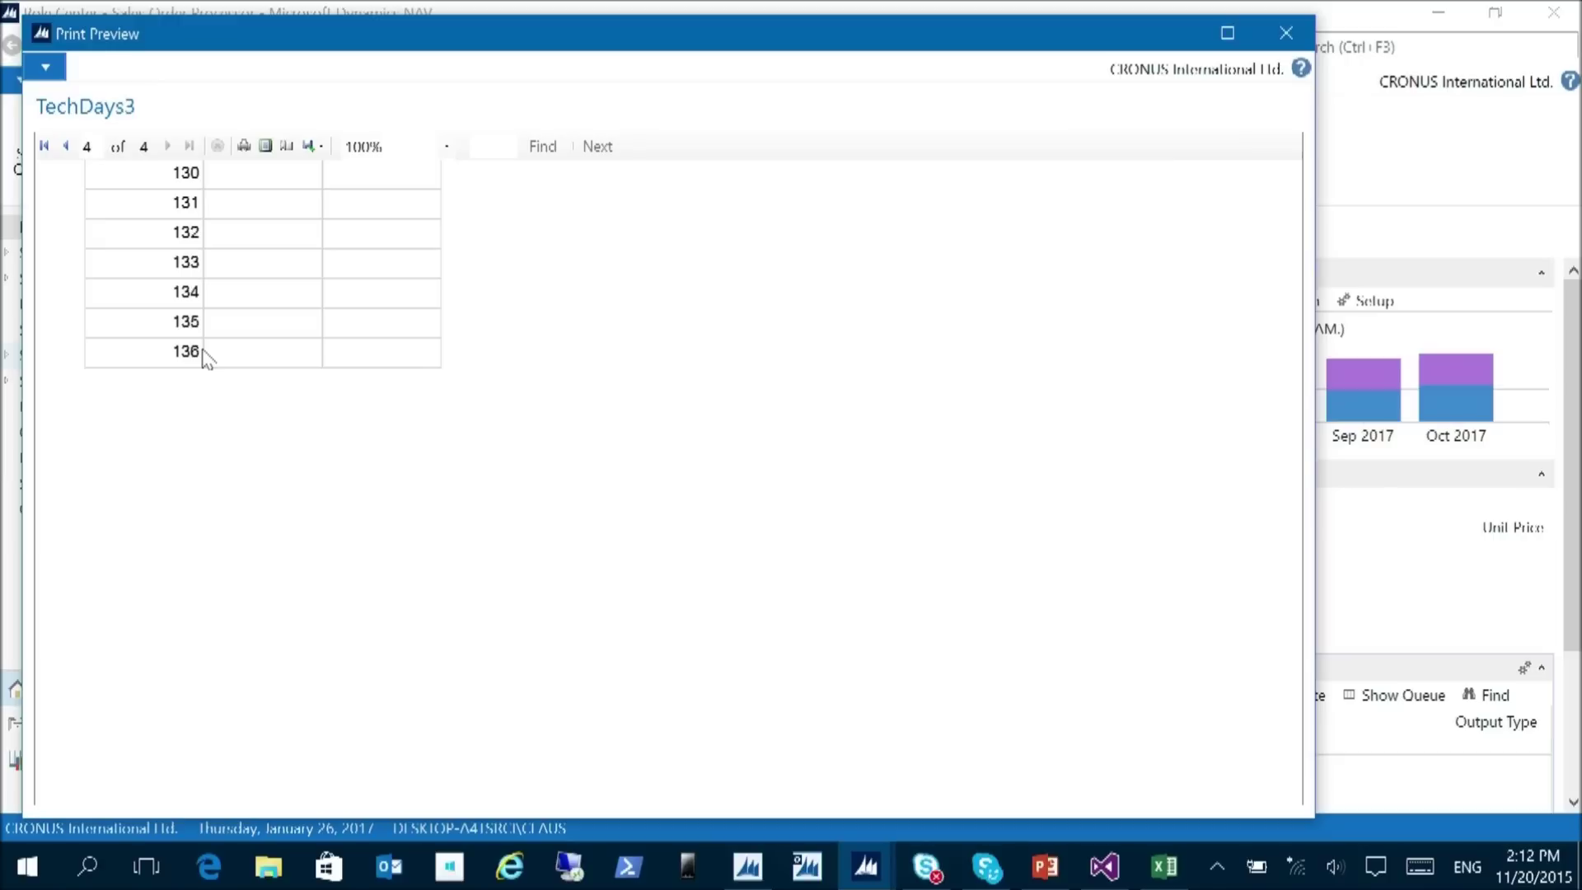
click(1292, 39)
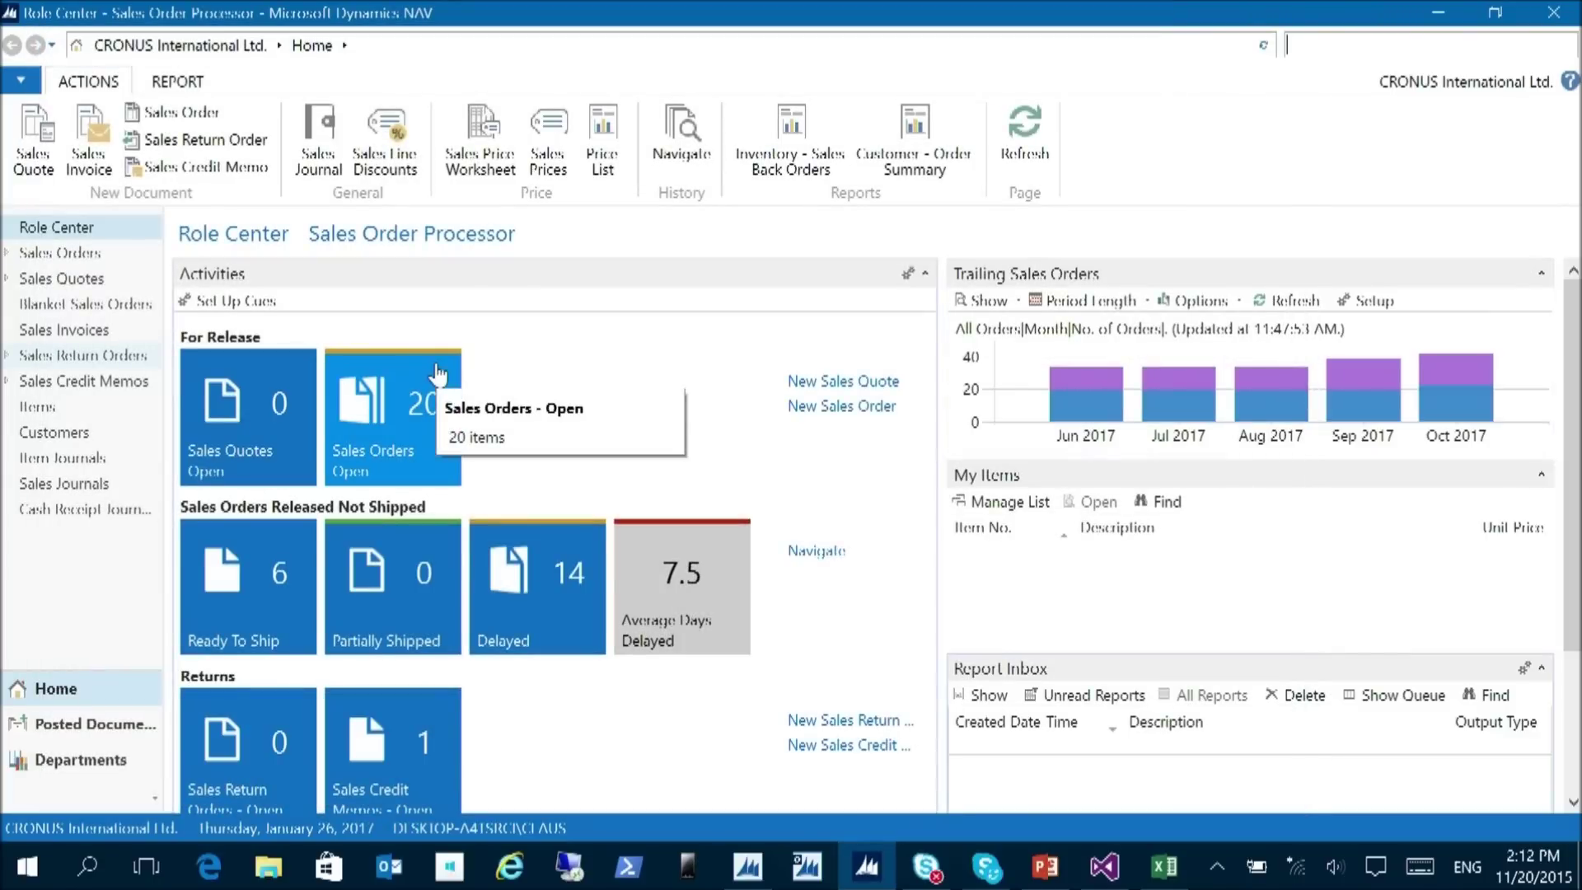
- Switch back to Visual Studio and delete the row number text box from the table's first data cell
key(alt+Tab)
key(Tab)
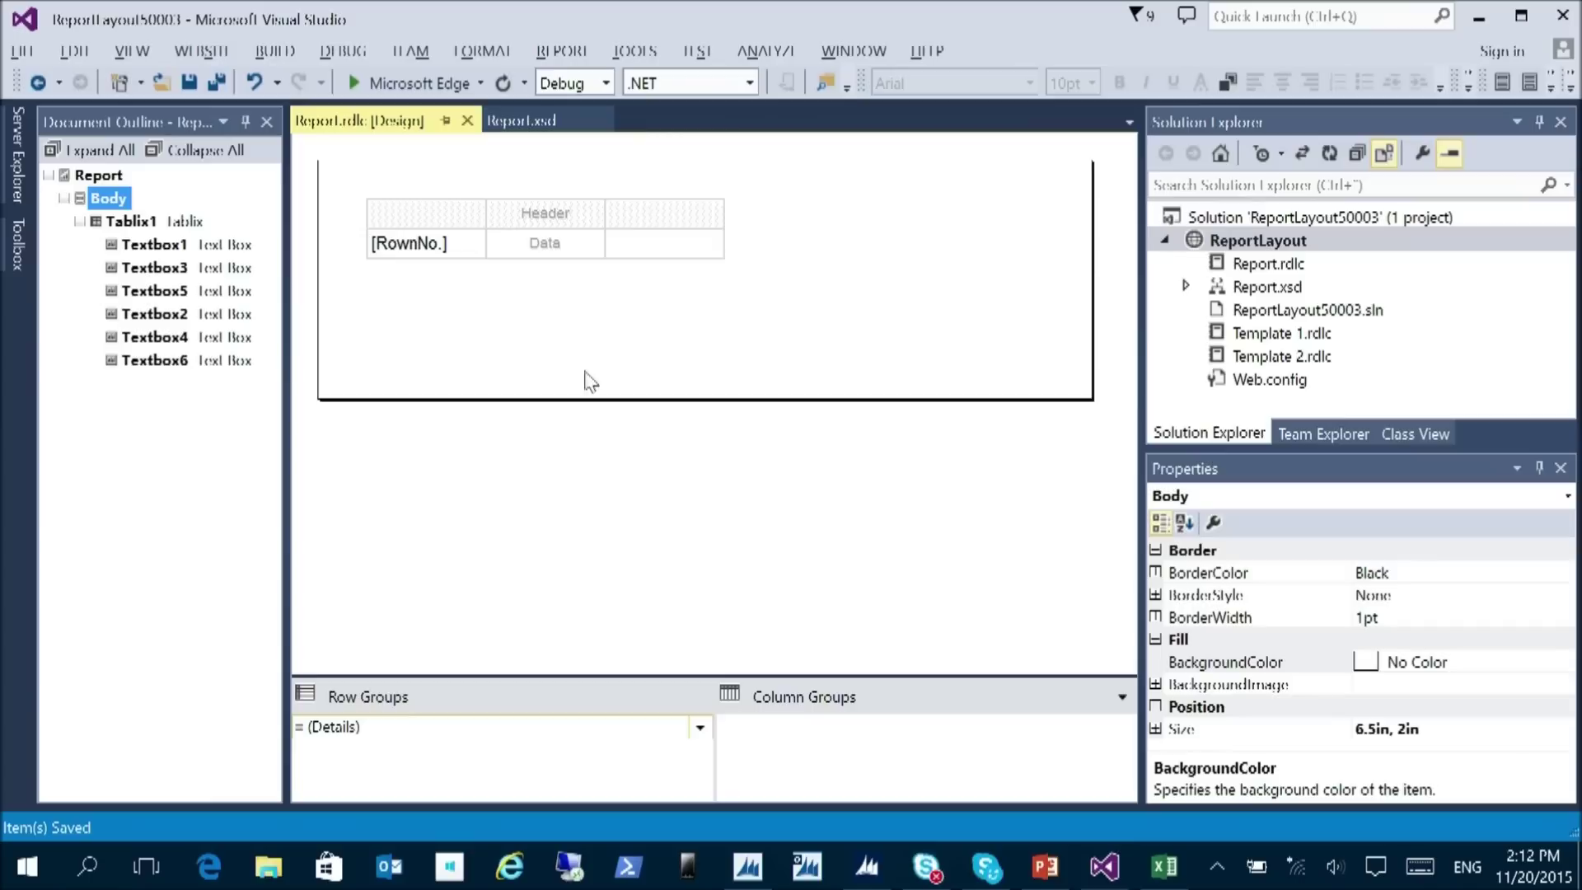
double_click(437, 243)
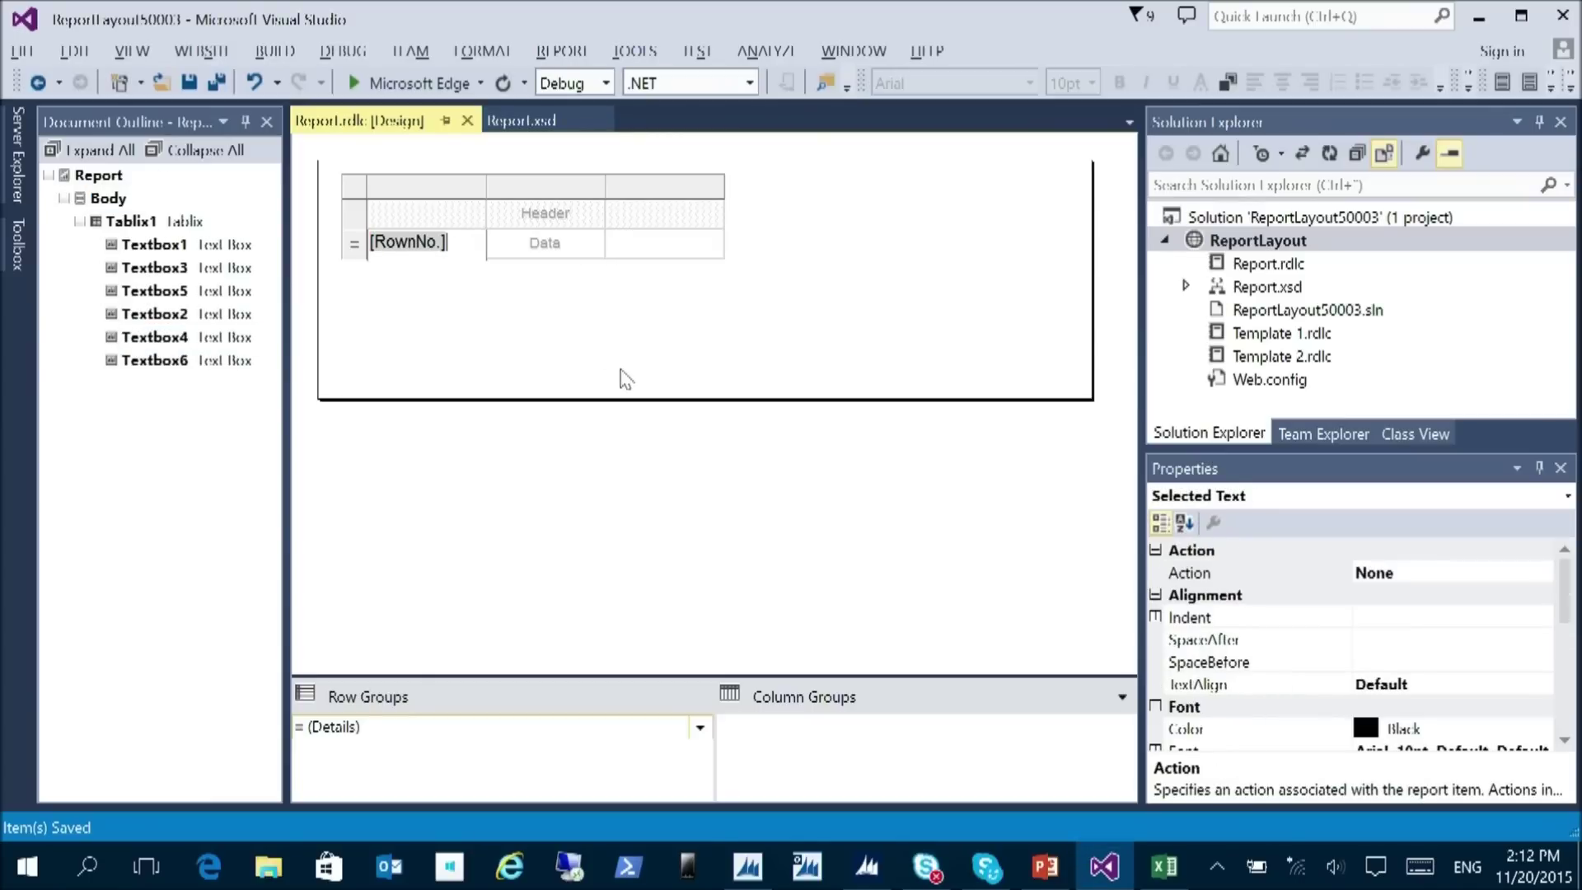
key(Escape)
key(Delete)
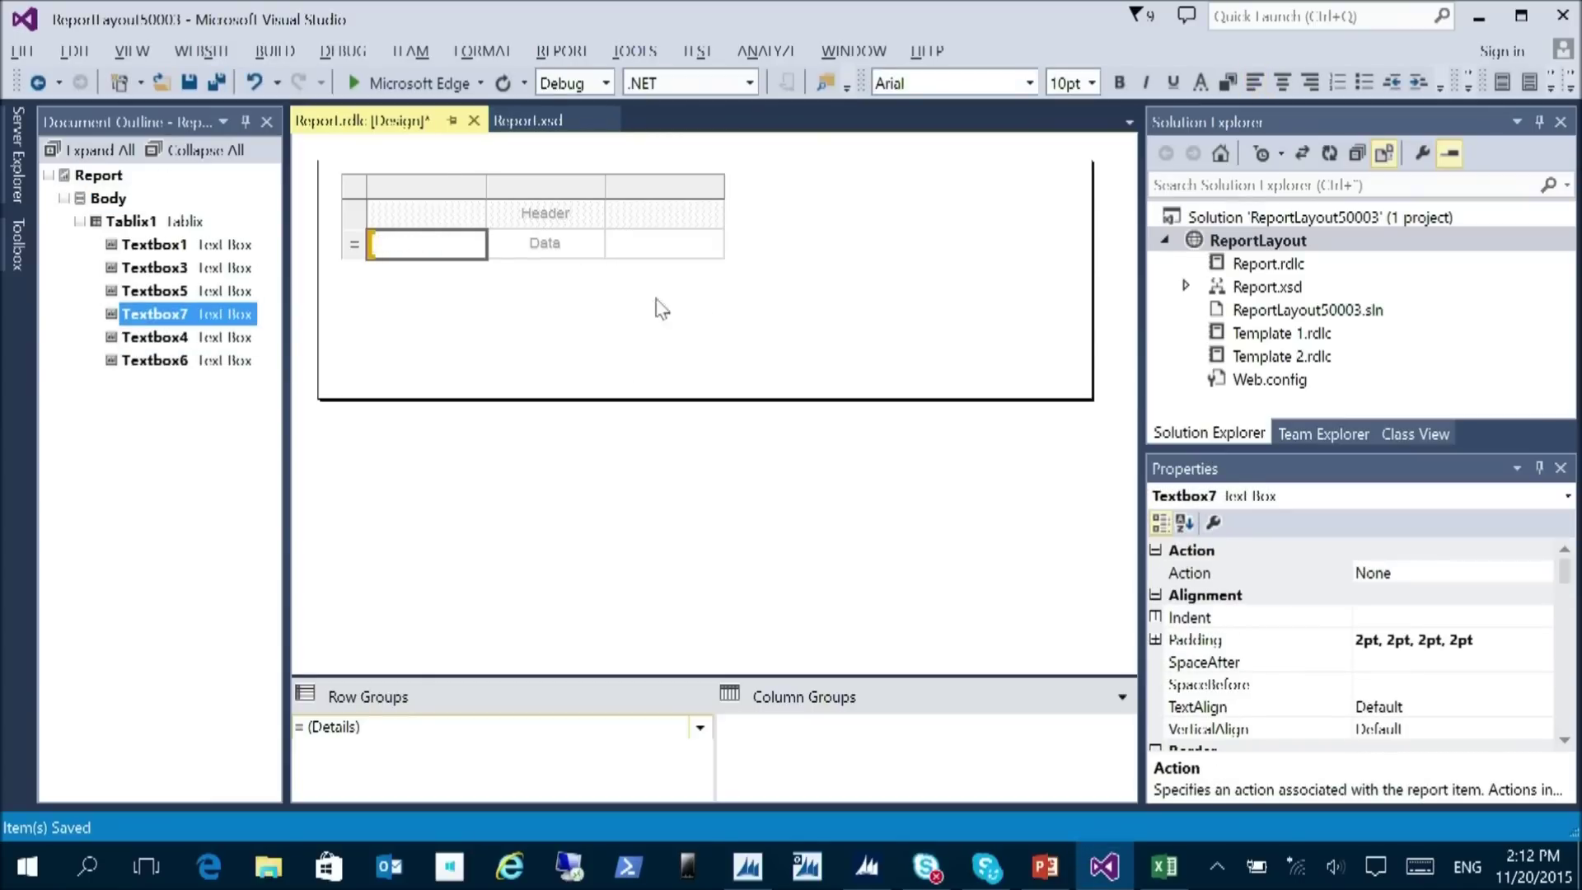